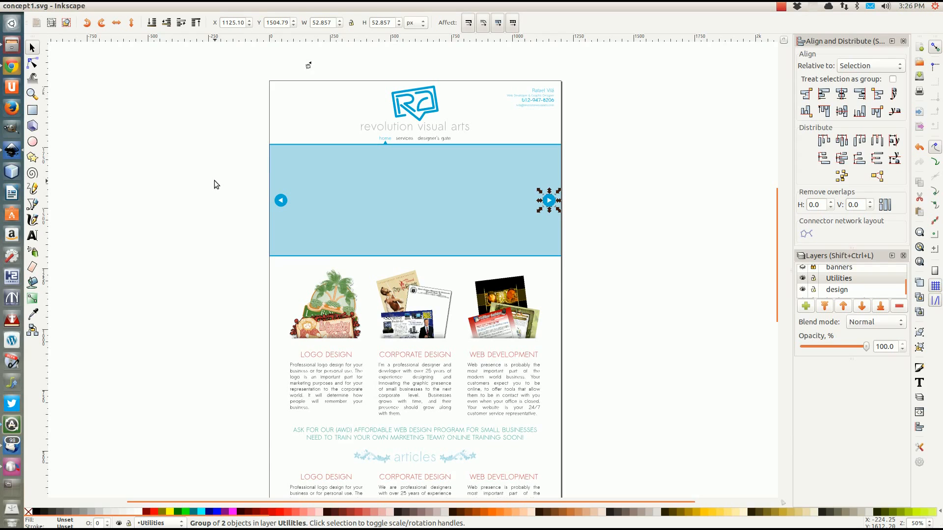
# Inspect the concept1.svg mockup's banner arrows and the icon group above the page
pyautogui.click(214, 184)
pyautogui.scroll(-8, 214, 184)
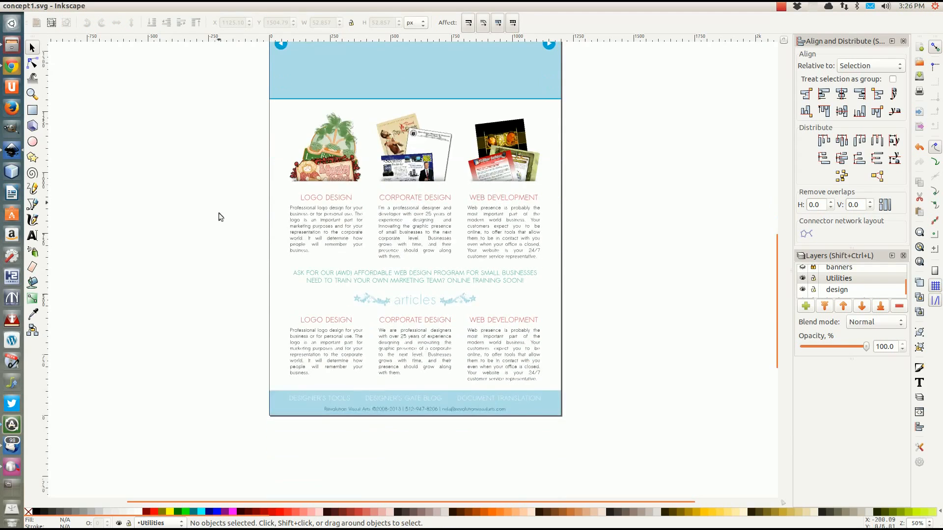
pyautogui.scroll(7, 228, 235)
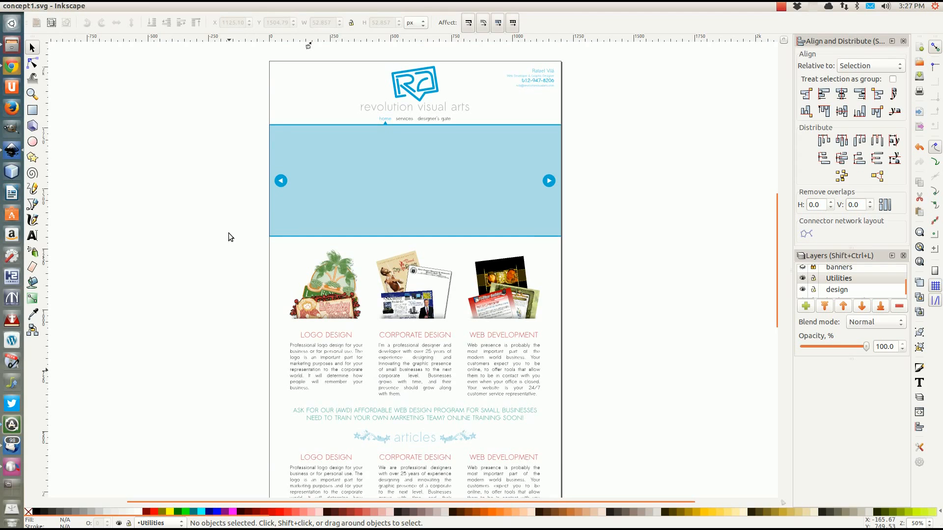
pyautogui.scroll(1, 228, 233)
pyautogui.scroll(-3, 228, 228)
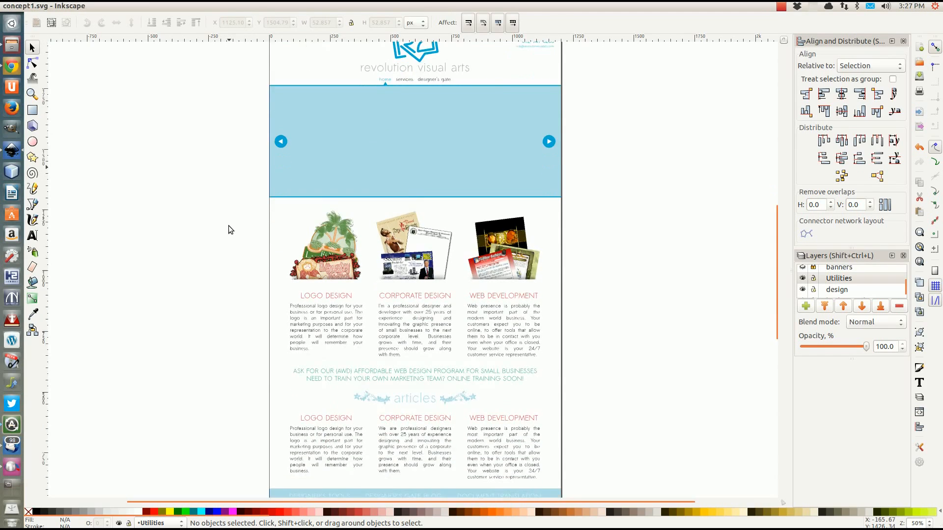
pyautogui.scroll(-7, 228, 230)
pyautogui.scroll(4, 228, 230)
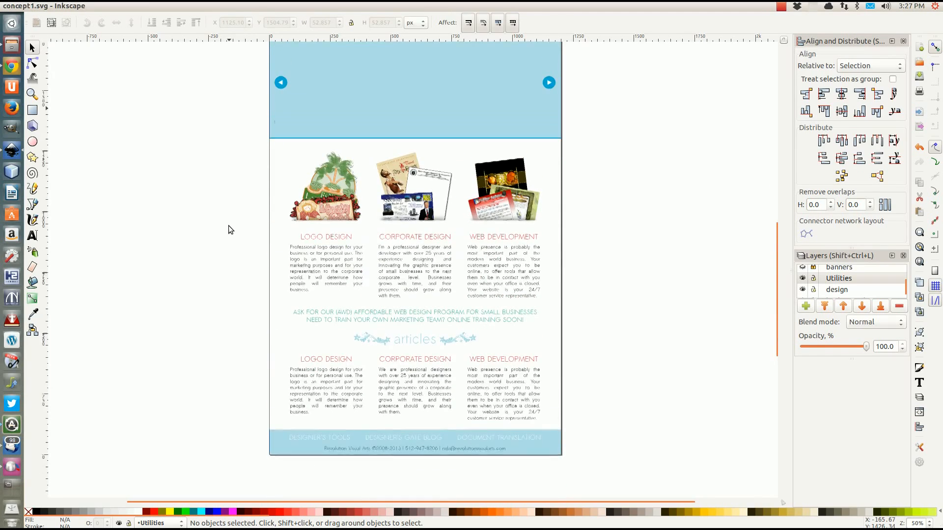
pyautogui.scroll(5, 229, 229)
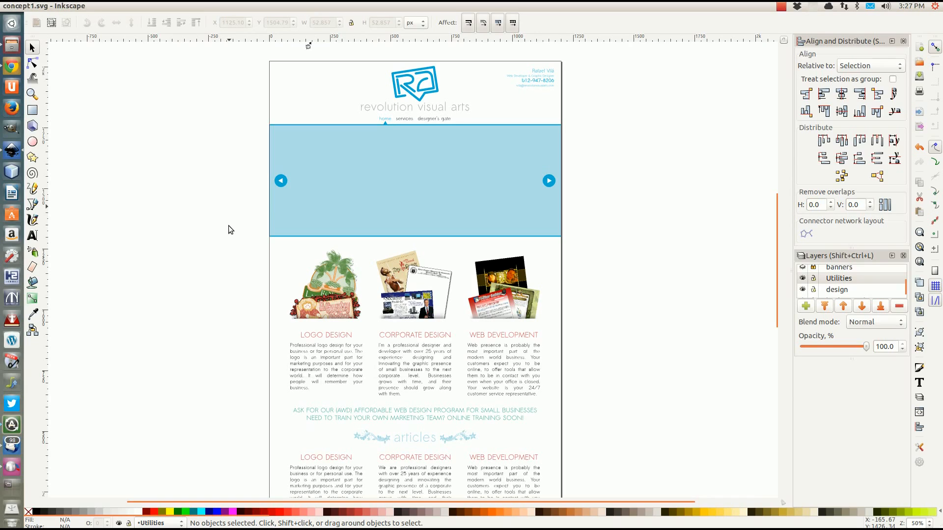
pyautogui.click(281, 181)
pyautogui.click(219, 190)
pyautogui.scroll(-2, 317, 191)
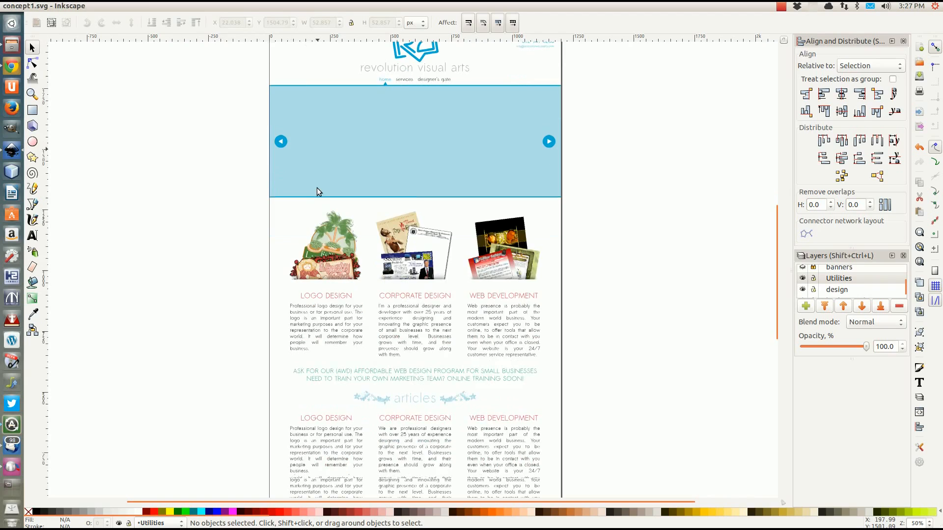
pyautogui.scroll(-6, 317, 193)
pyautogui.scroll(8, 368, 248)
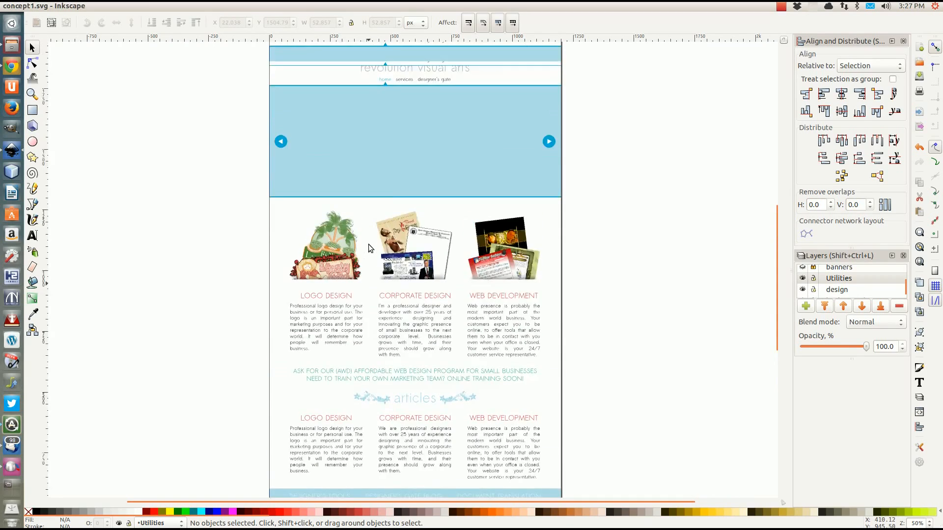
pyautogui.scroll(4, 423, 226)
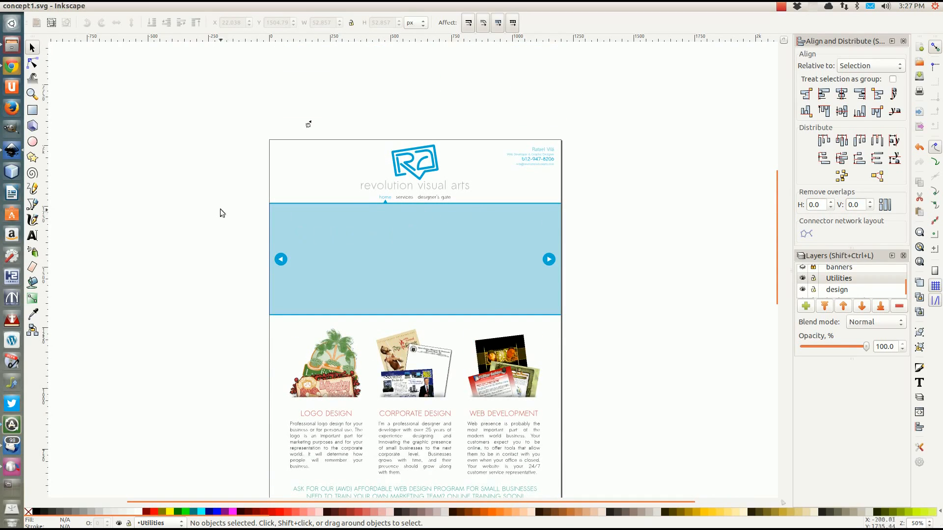
pyautogui.scroll(-2, 261, 241)
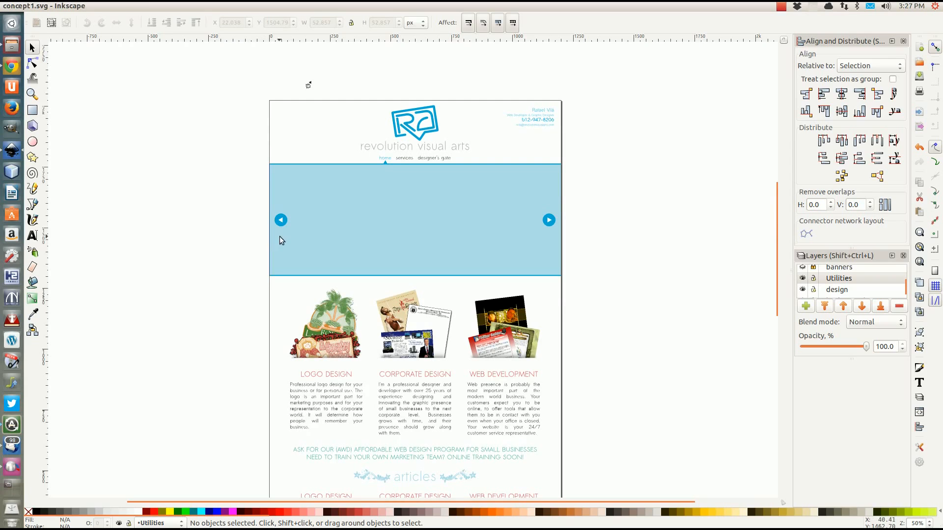
pyautogui.scroll(2, 357, 210)
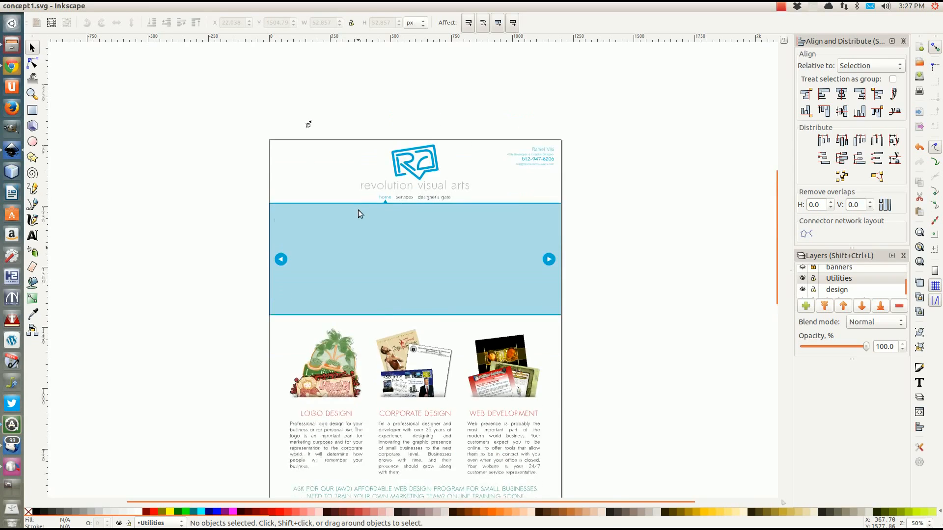
pyautogui.scroll(-2, 358, 211)
pyautogui.hscroll(-4, 357, 211)
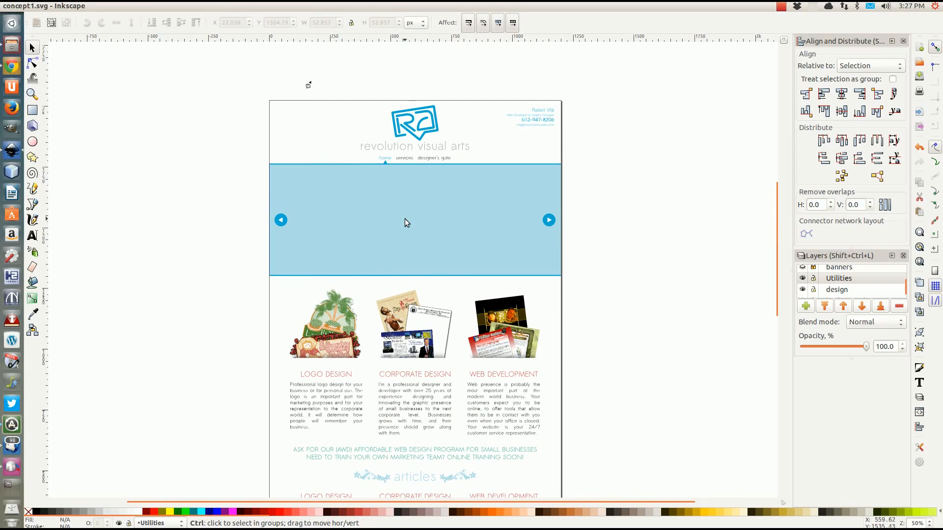
pyautogui.keyDown('ctrl'); pyautogui.scroll(2, 405, 219); pyautogui.keyUp('ctrl')
pyautogui.keyDown('ctrl'); pyautogui.scroll(1, 405, 219); pyautogui.keyUp('ctrl')
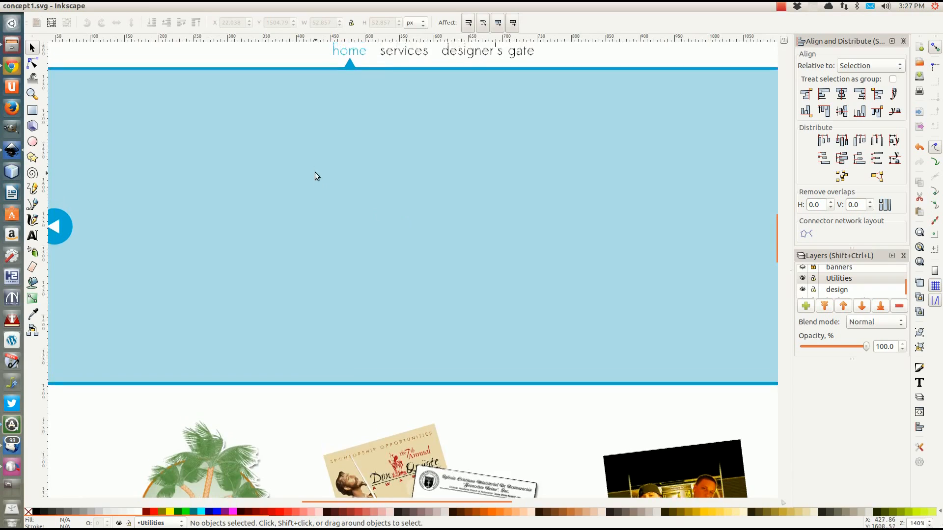
pyautogui.scroll(11, 316, 175)
pyautogui.hscroll(-7, 315, 175)
pyautogui.scroll(3, 307, 185)
pyautogui.hscroll(2, 267, 254)
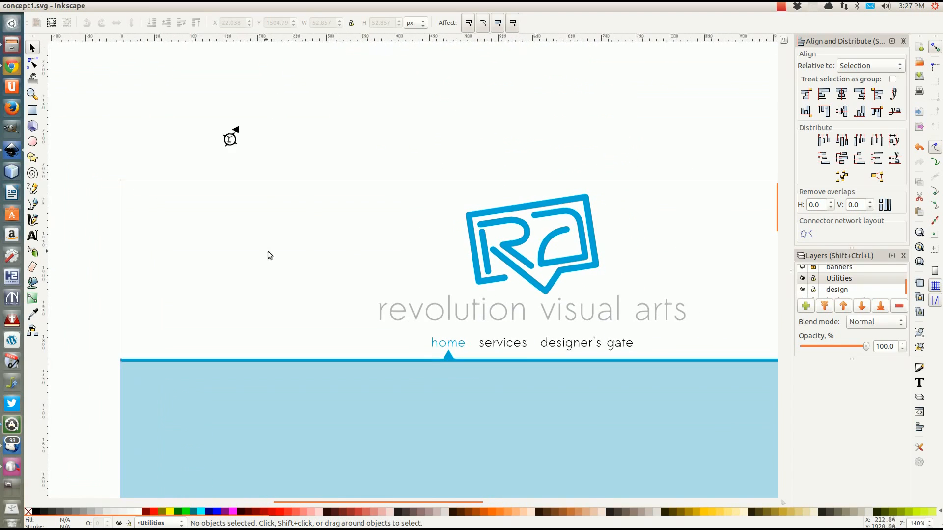
pyautogui.click(236, 130)
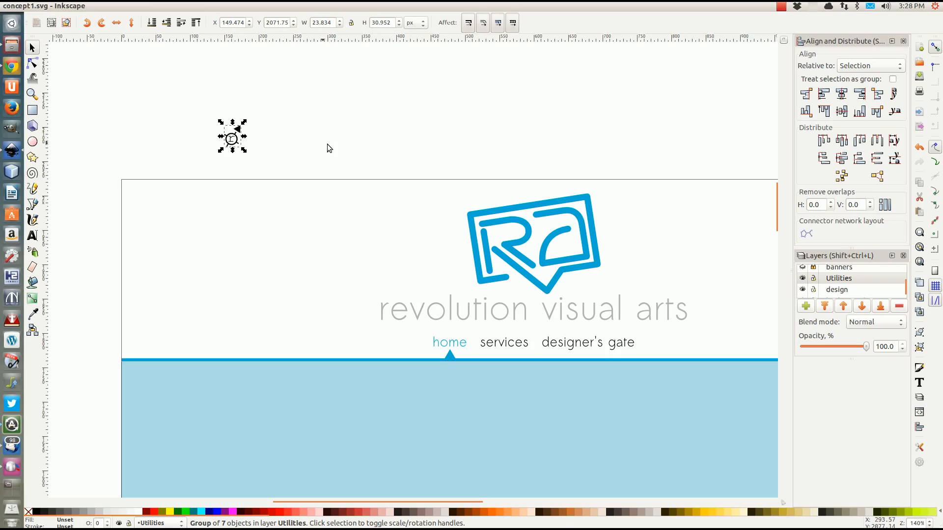
pyautogui.scroll(-20, 343, 190)
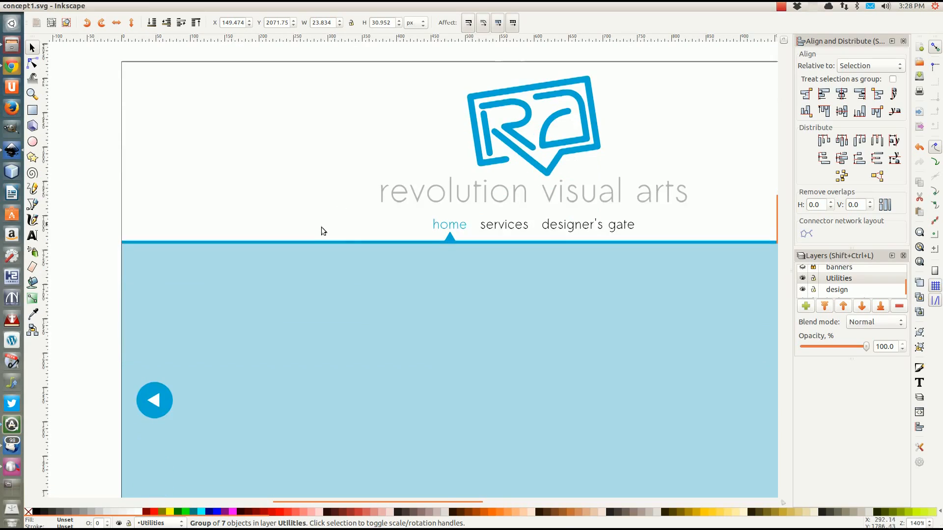
pyautogui.scroll(-20, 321, 231)
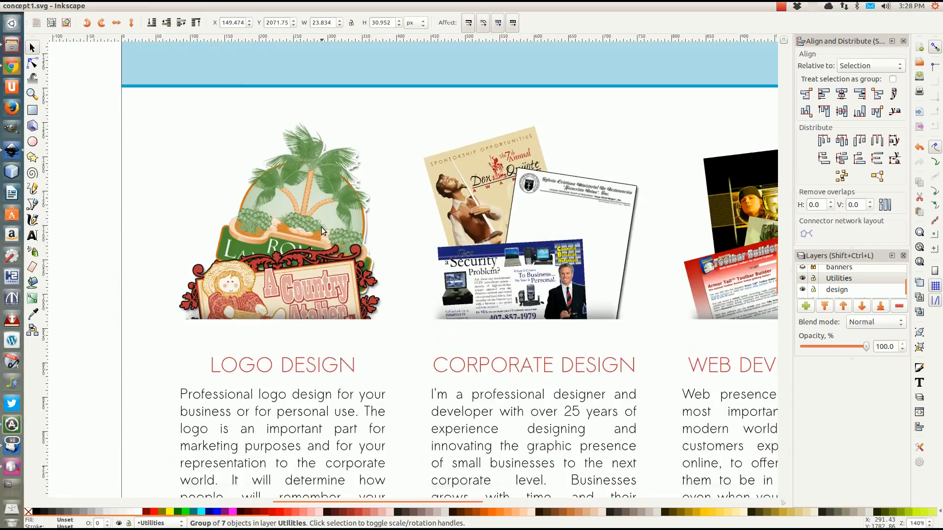
pyautogui.scroll(-7, 417, 245)
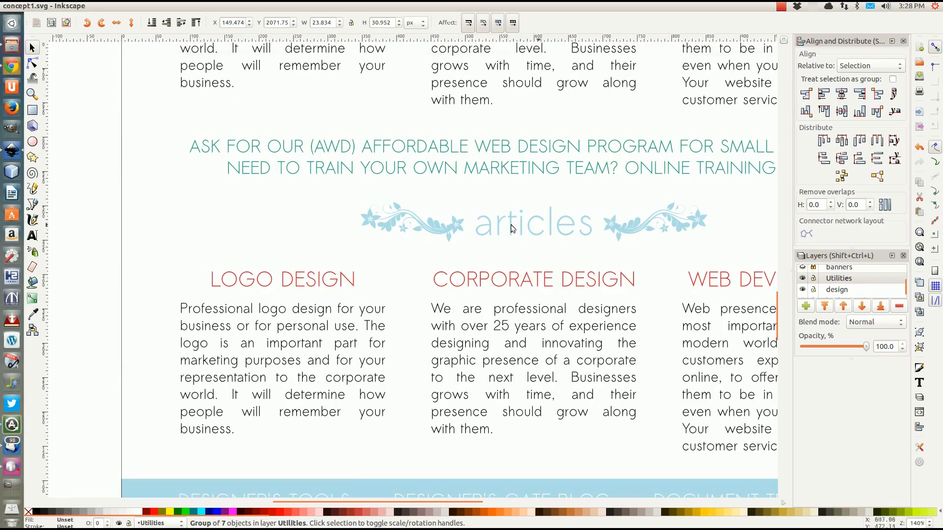
pyautogui.scroll(-4, 581, 269)
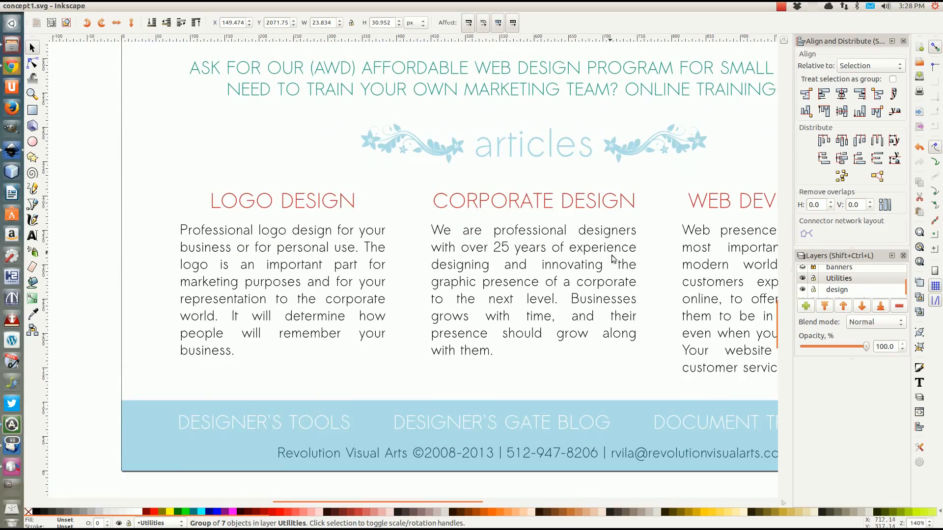
pyautogui.scroll(11, 614, 260)
pyautogui.scroll(2, 605, 262)
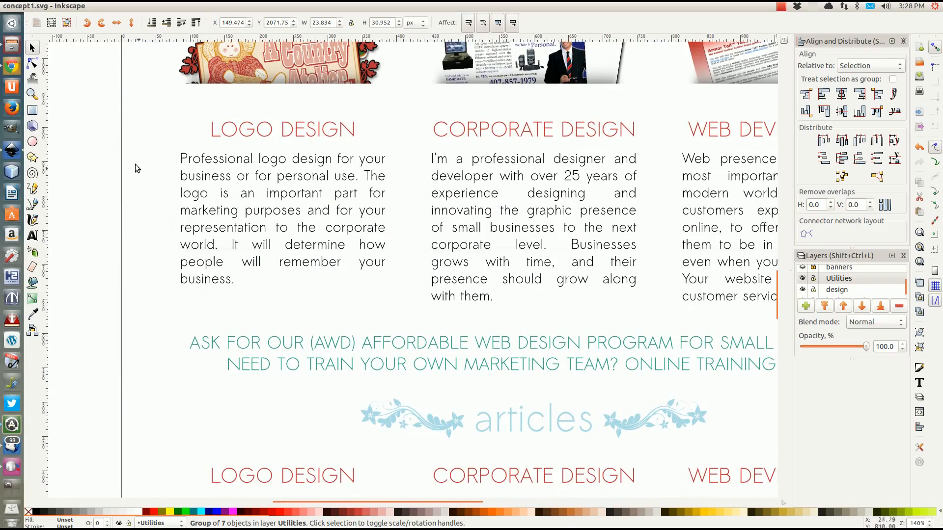
# Scroll through the live website in the browser
pyautogui.click(12, 66)
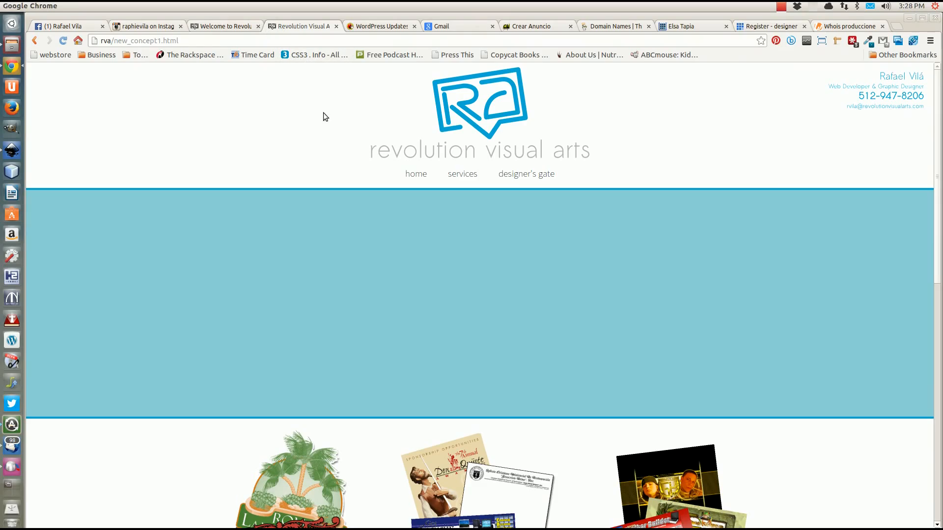
pyautogui.scroll(-1, 319, 123)
pyautogui.scroll(-13, 134, 196)
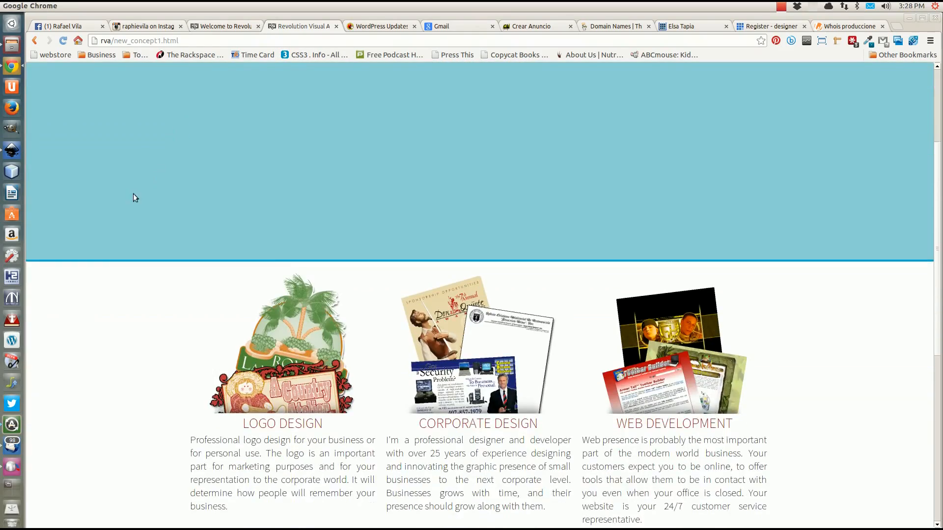
pyautogui.scroll(-5, 133, 194)
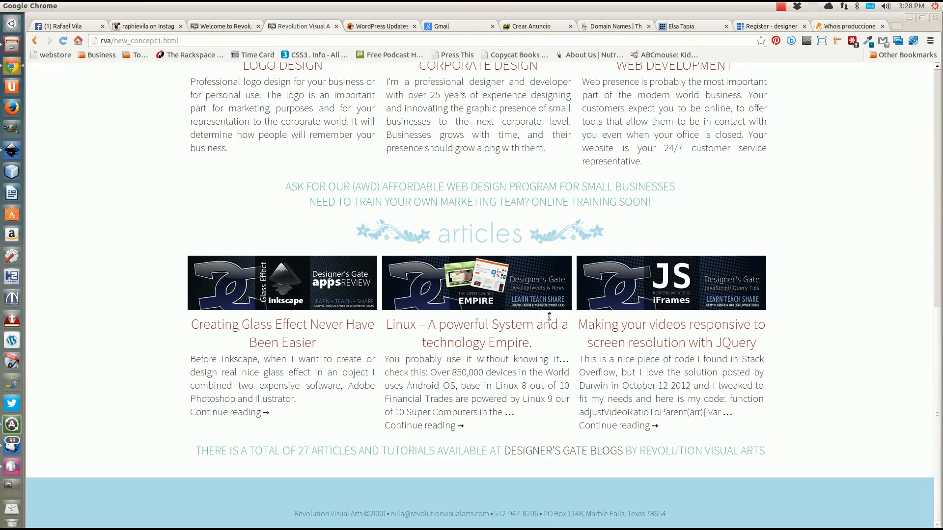
pyautogui.scroll(1, 271, 273)
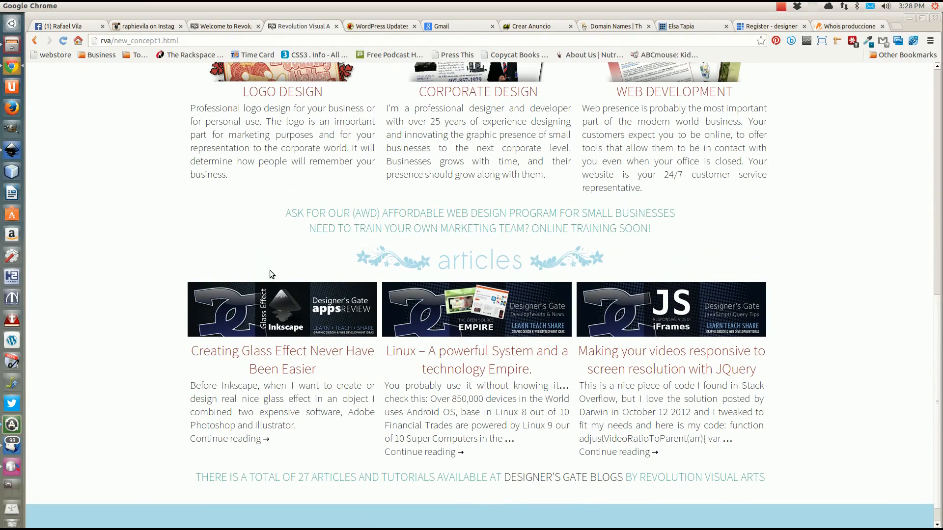
pyautogui.scroll(1, 270, 270)
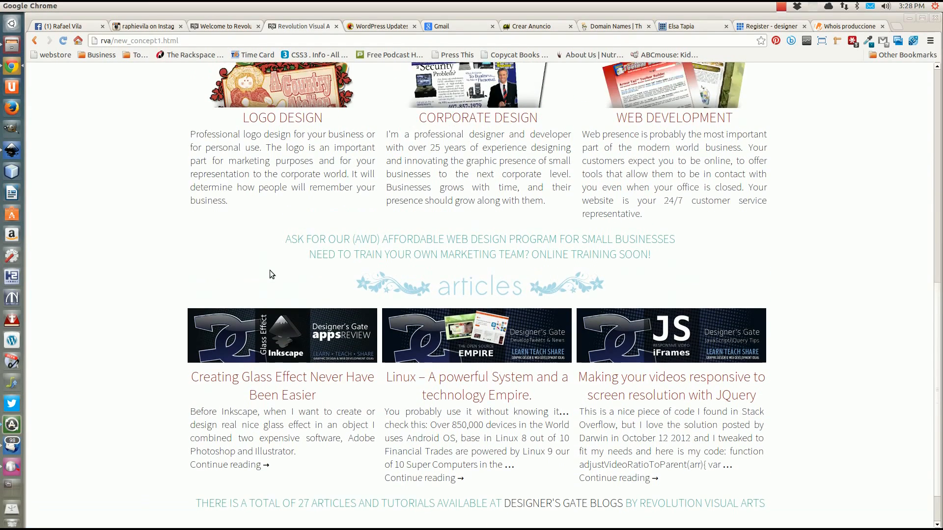
pyautogui.scroll(-2, 270, 270)
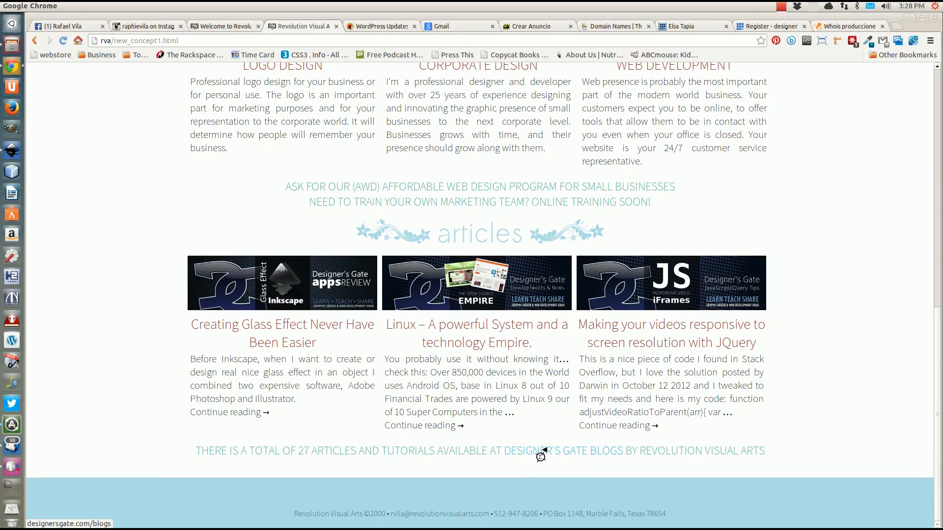
pyautogui.scroll(12, 484, 246)
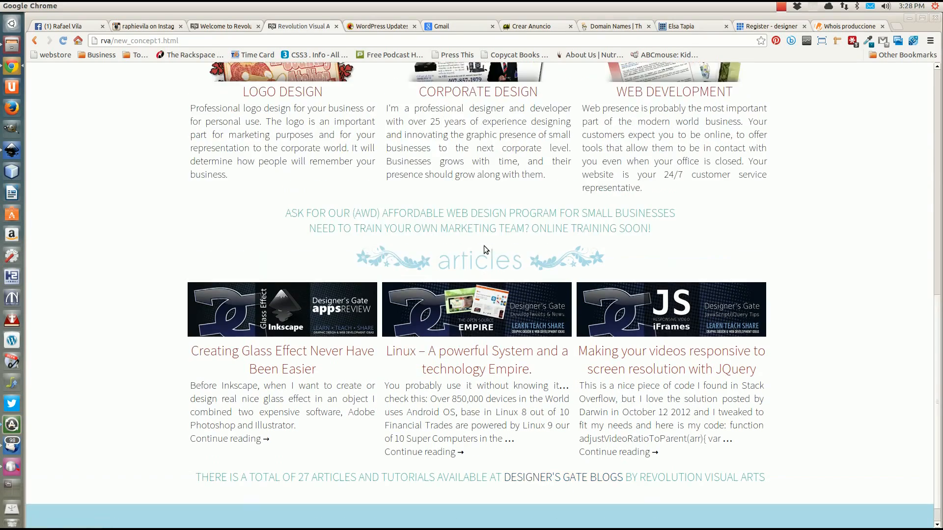
pyautogui.scroll(8, 484, 260)
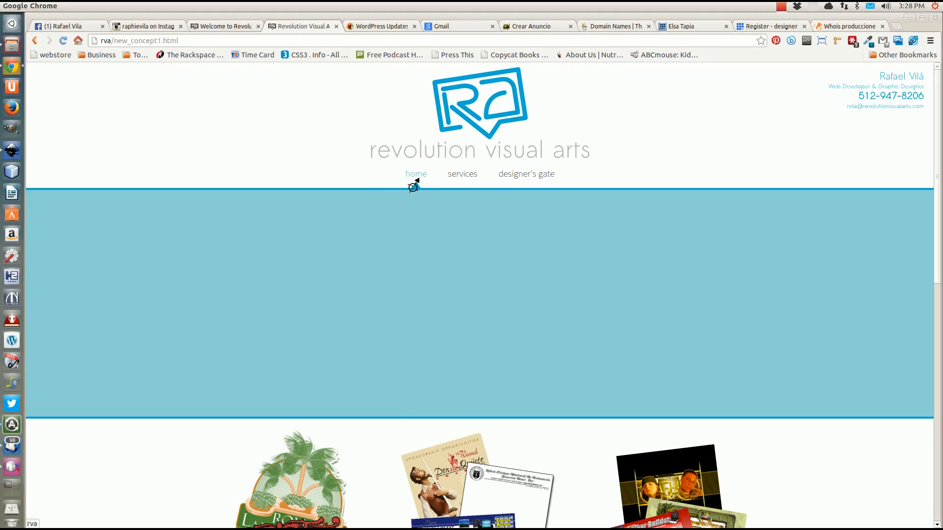
pyautogui.scroll(-5, 478, 222)
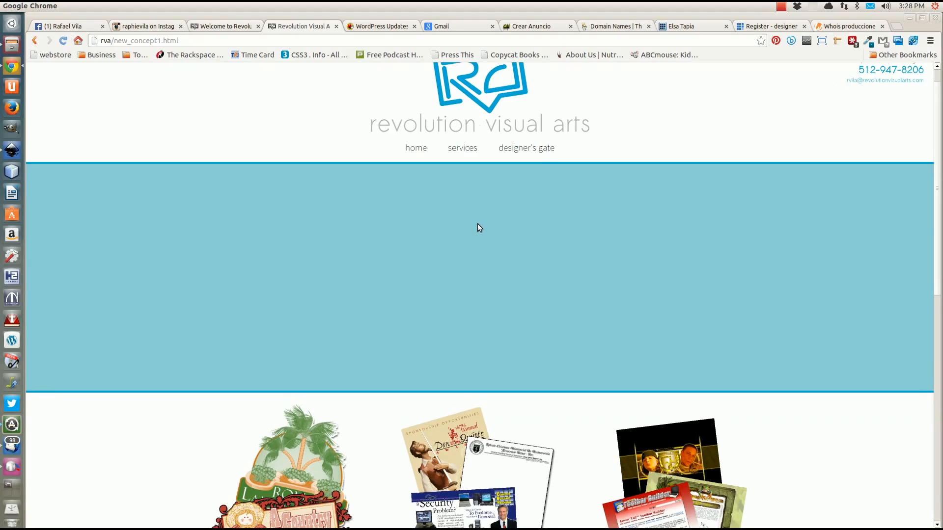
pyautogui.scroll(-14, 476, 229)
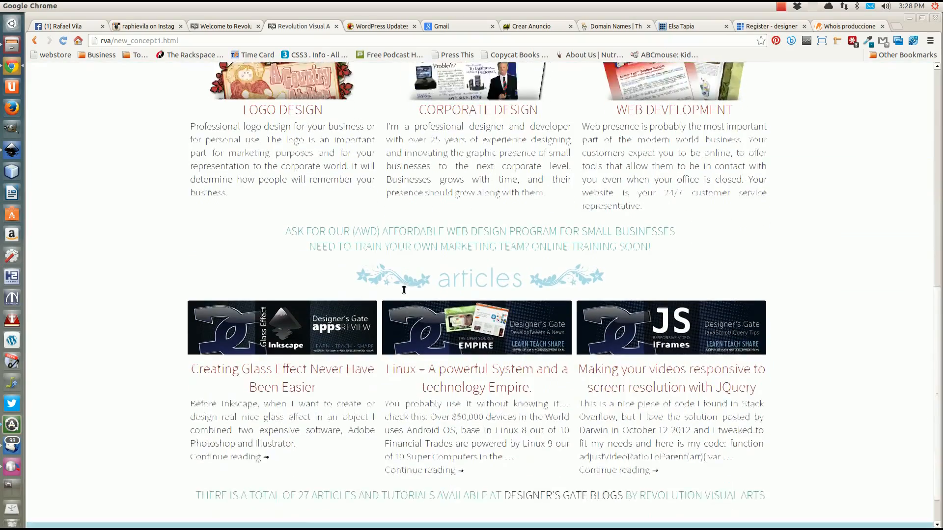
pyautogui.scroll(-1, 405, 273)
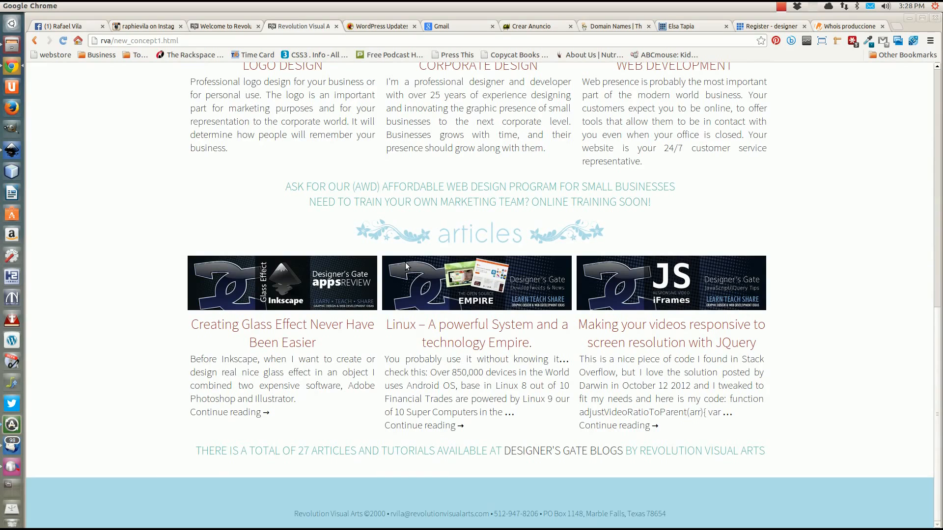
pyautogui.scroll(1, 406, 266)
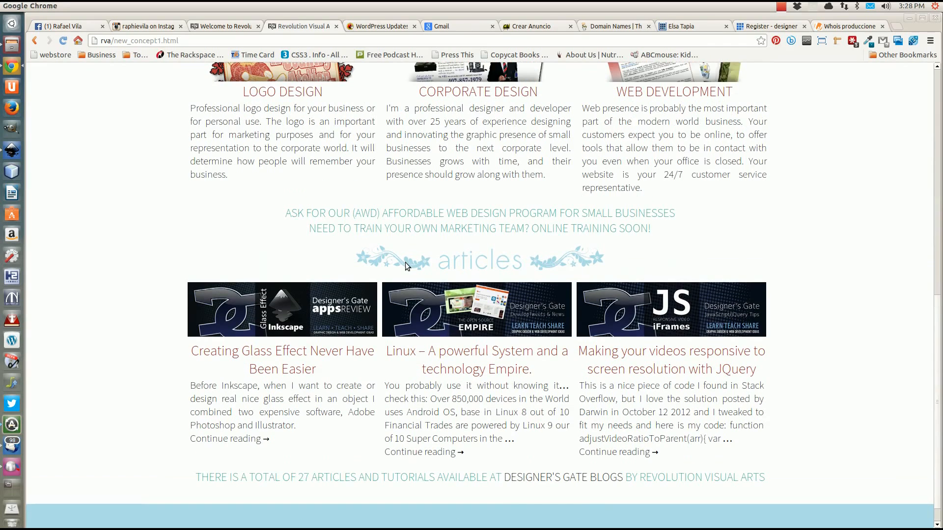
pyautogui.scroll(2, 405, 265)
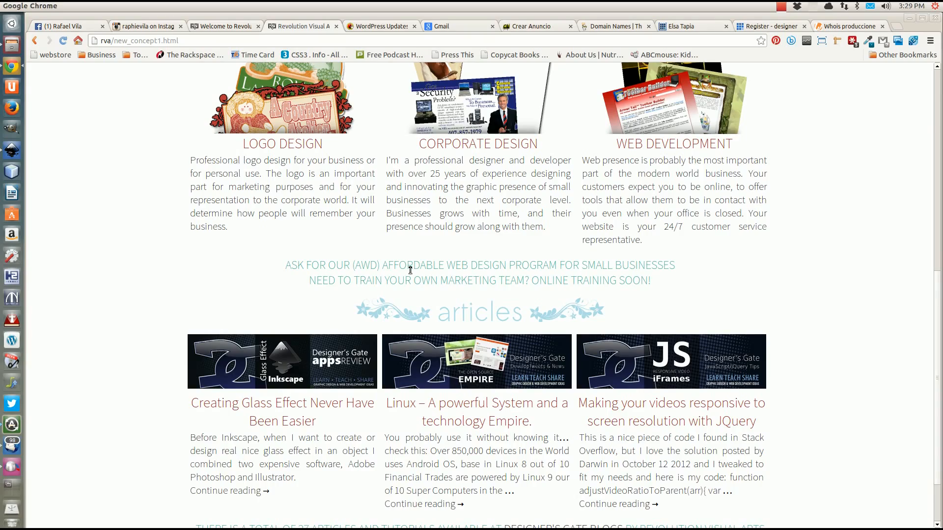
pyautogui.scroll(13, 409, 269)
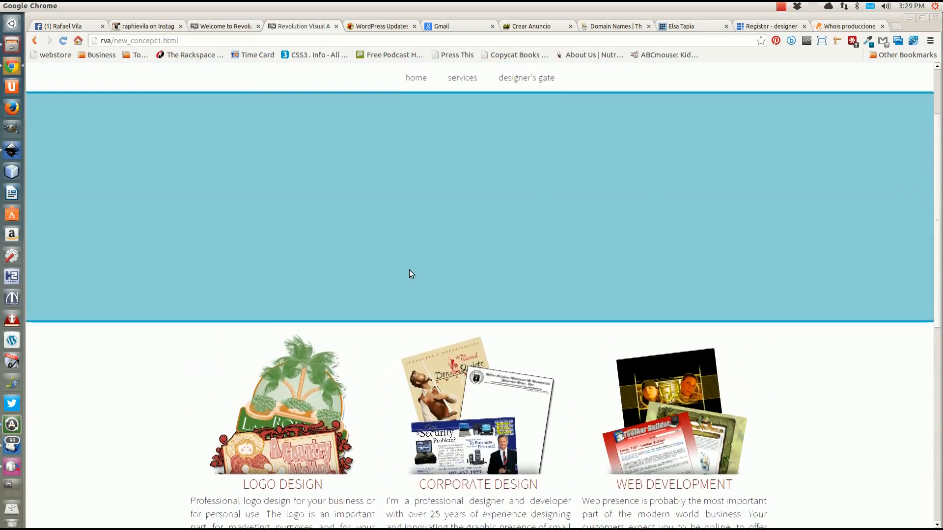
pyautogui.scroll(3, 411, 273)
pyautogui.scroll(-7, 411, 273)
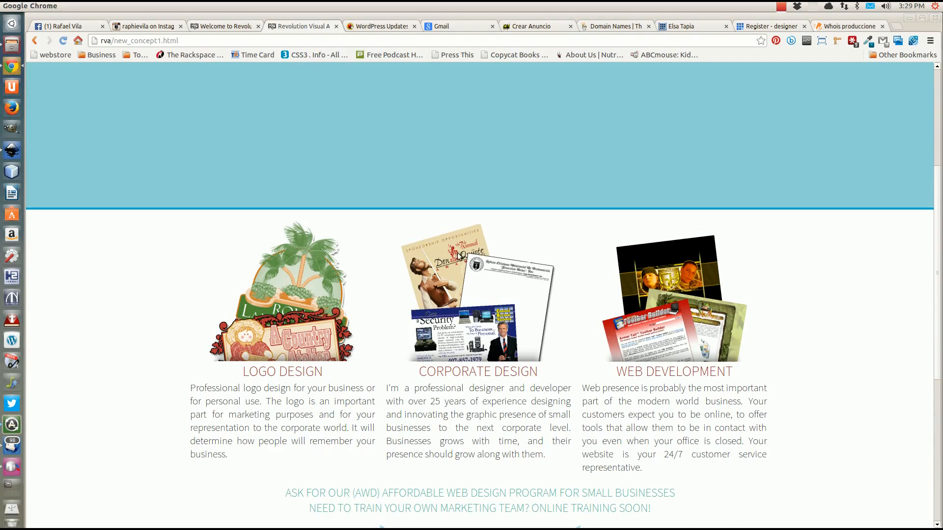
pyautogui.scroll(8, 462, 387)
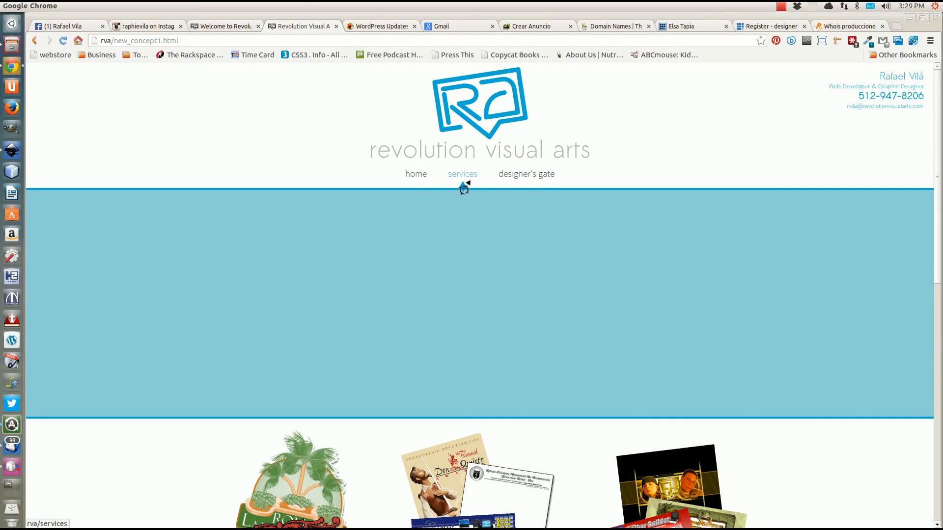
# Try the designer's gate page in the browser and scroll through it
pyautogui.click(515, 176)
pyautogui.scroll(-3, 388, 288)
pyautogui.scroll(3, 387, 291)
pyautogui.scroll(-5, 464, 302)
pyautogui.scroll(-10, 463, 309)
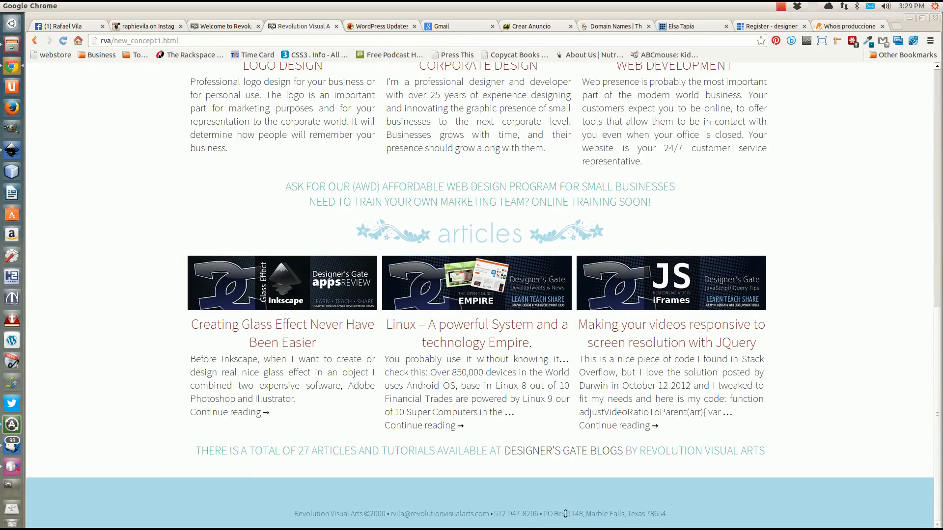
pyautogui.scroll(3, 429, 422)
pyautogui.scroll(15, 423, 412)
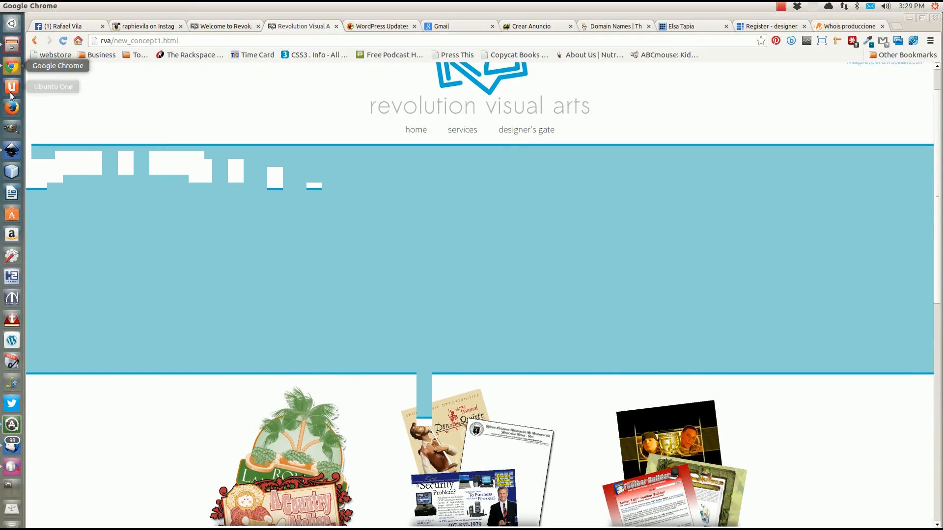
# Return to Inkscape and zoom out to show the whole concept1.svg page, deselected
pyautogui.click(11, 149)
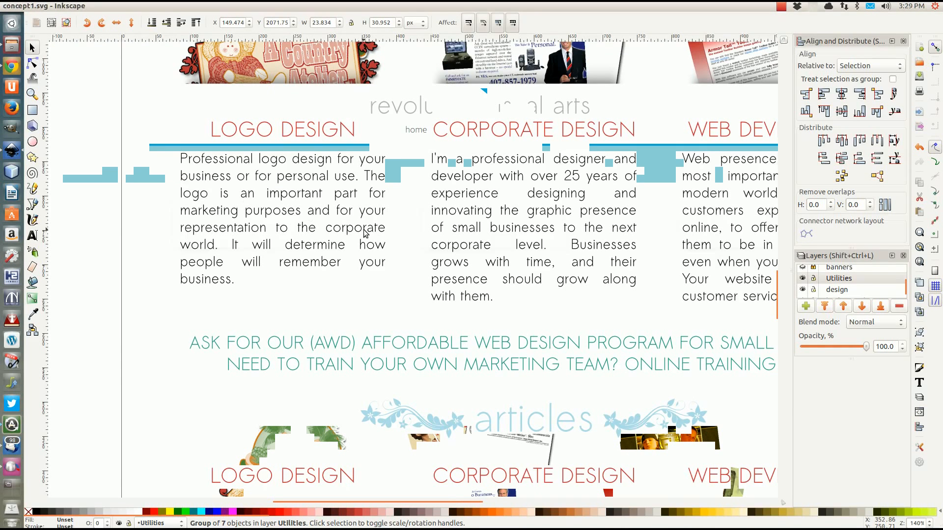
pyautogui.press('ctrl')
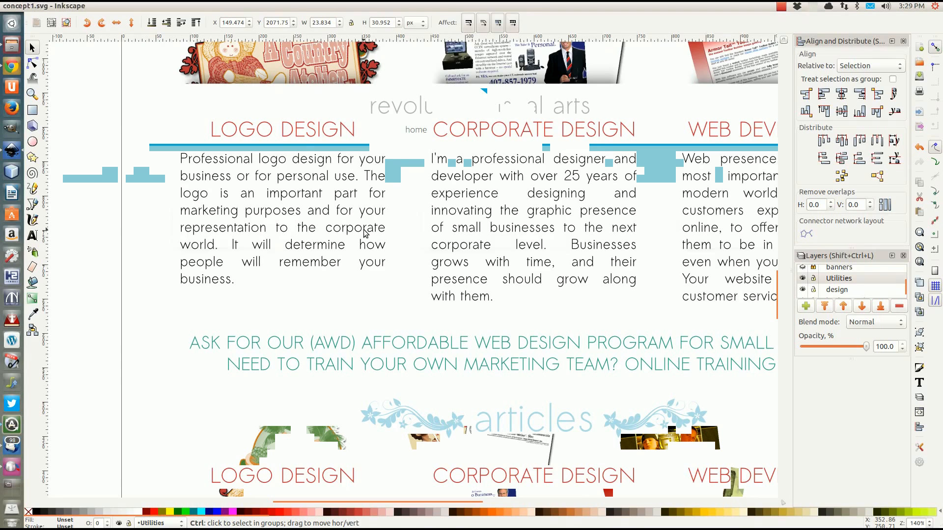
pyautogui.scroll(-2, 364, 233)
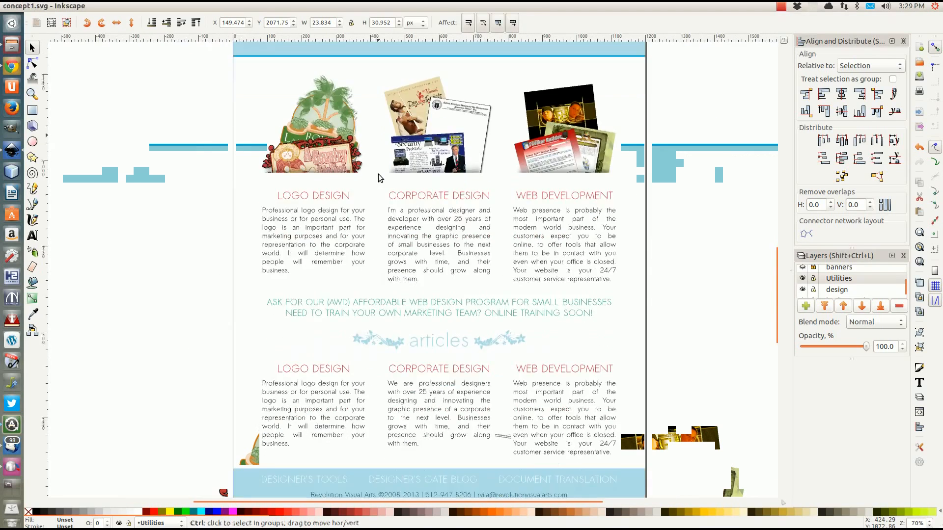
pyautogui.scroll(-1, 378, 174)
pyautogui.scroll(6, 402, 245)
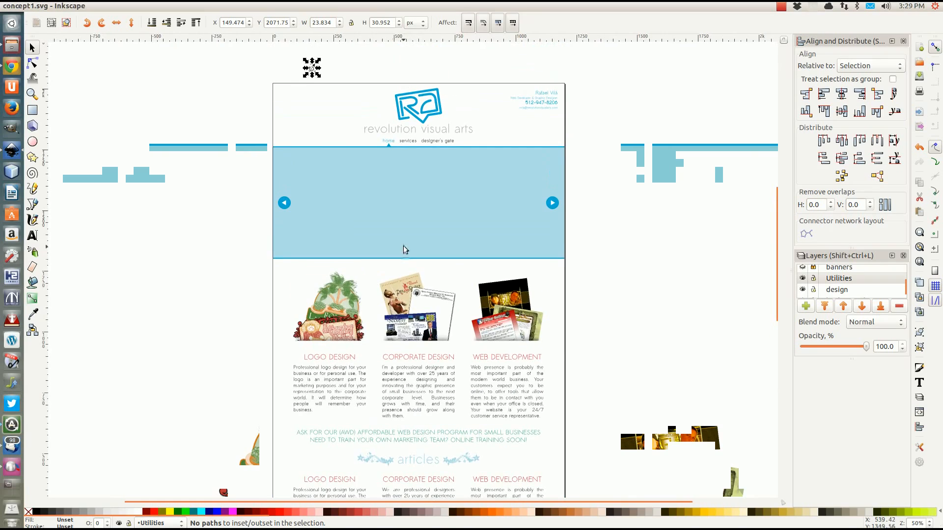
pyautogui.click(102, 113)
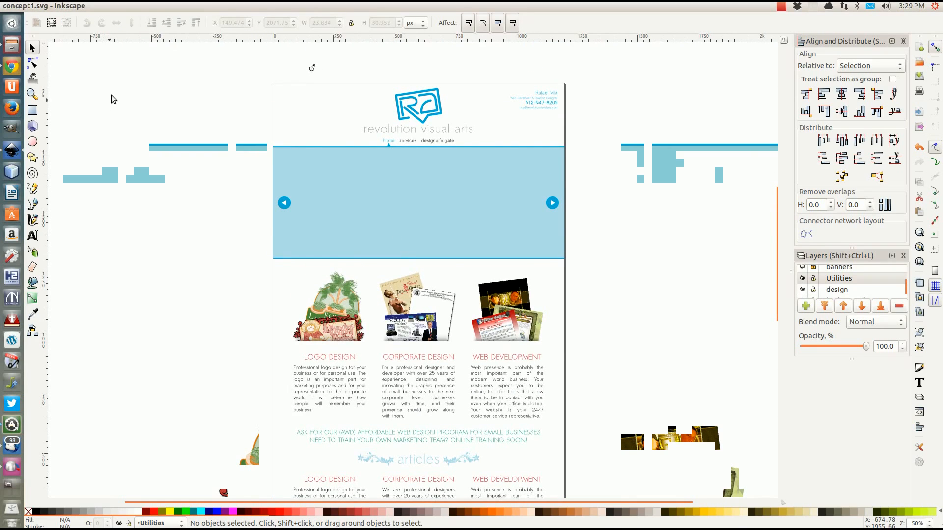
pyautogui.moveTo(51, 9)
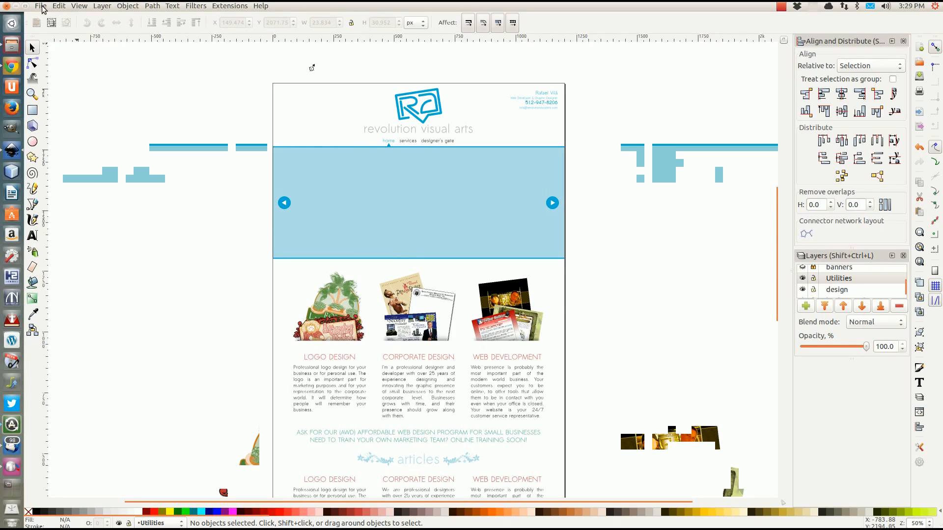
pyautogui.click(41, 6)
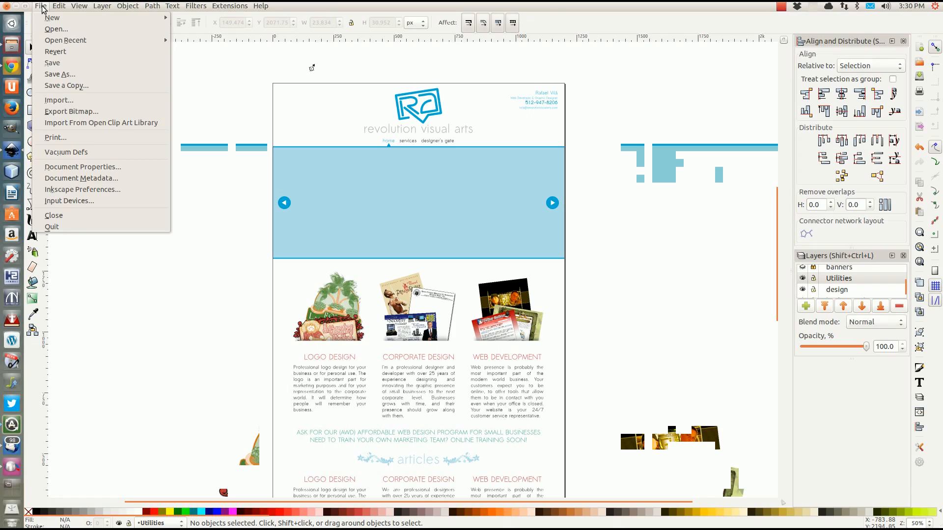
# Create New document 9 from the default template, maximize its window and zoom to 70%
pyautogui.moveTo(63, 19)
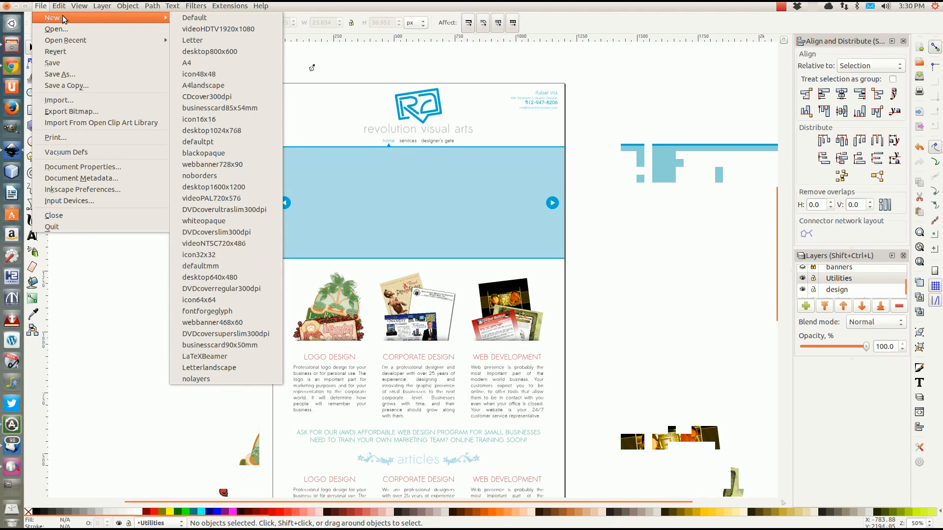
pyautogui.click(193, 20)
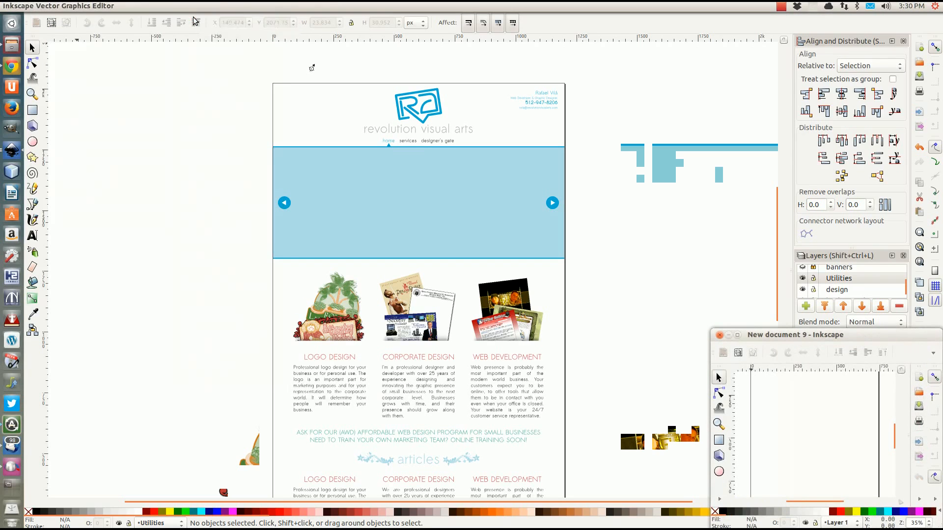
pyautogui.moveTo(793, 334); pyautogui.dragTo(394, 20)
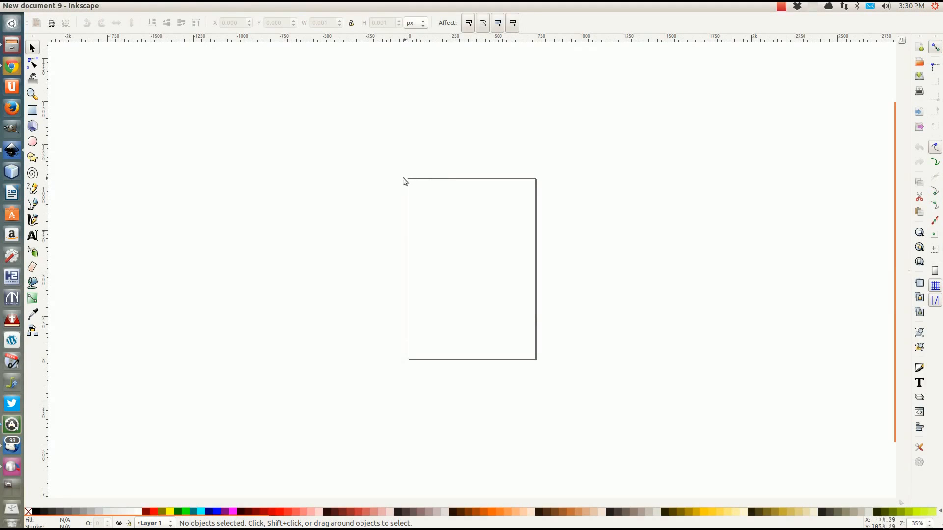
pyautogui.moveTo(400, 188); pyautogui.dragTo(569, 129)
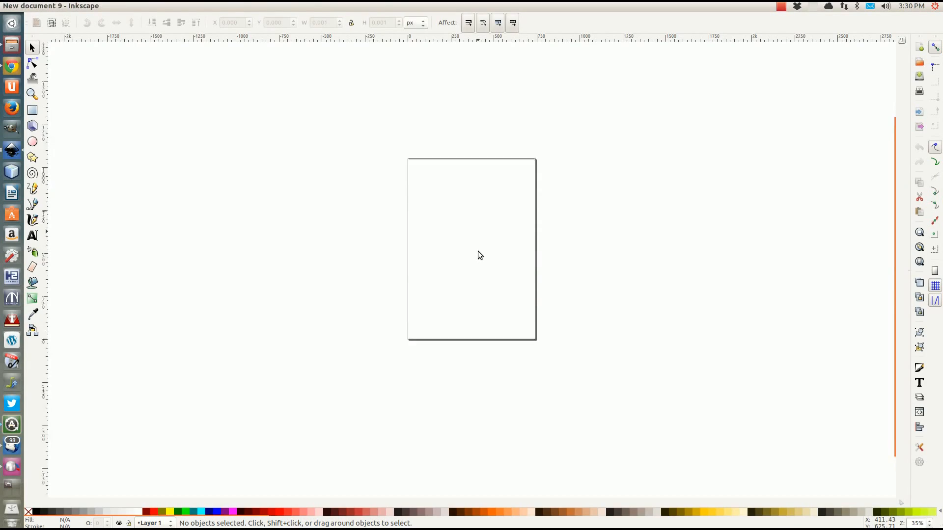
pyautogui.press('ctrl')
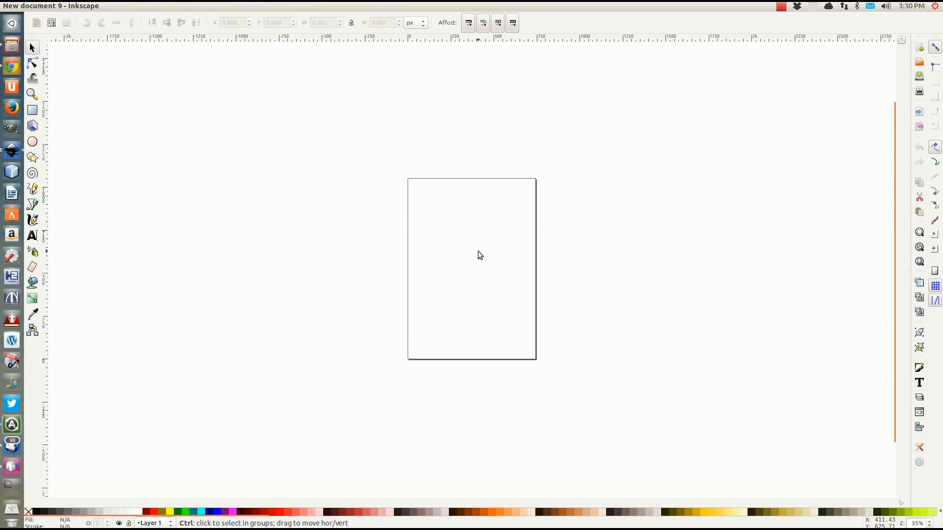
pyautogui.scroll(2, 478, 252)
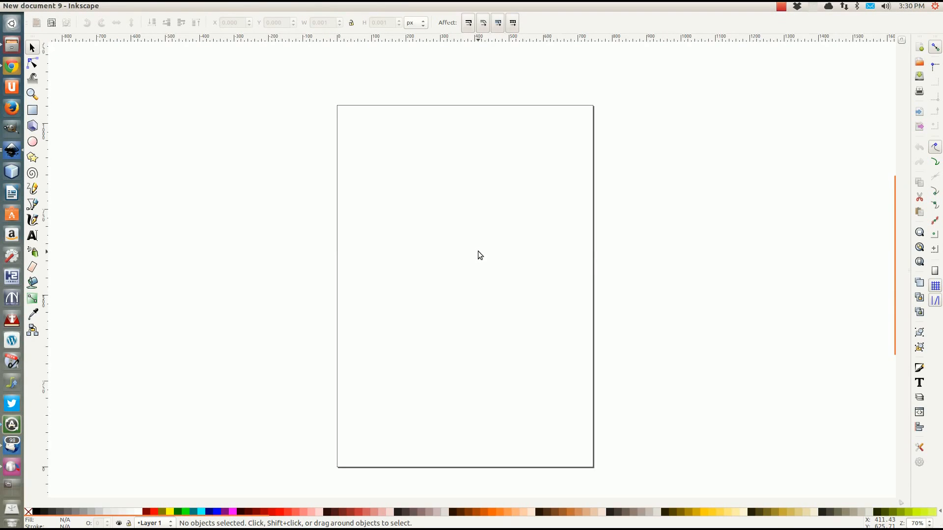
pyautogui.scroll(-1, 478, 251)
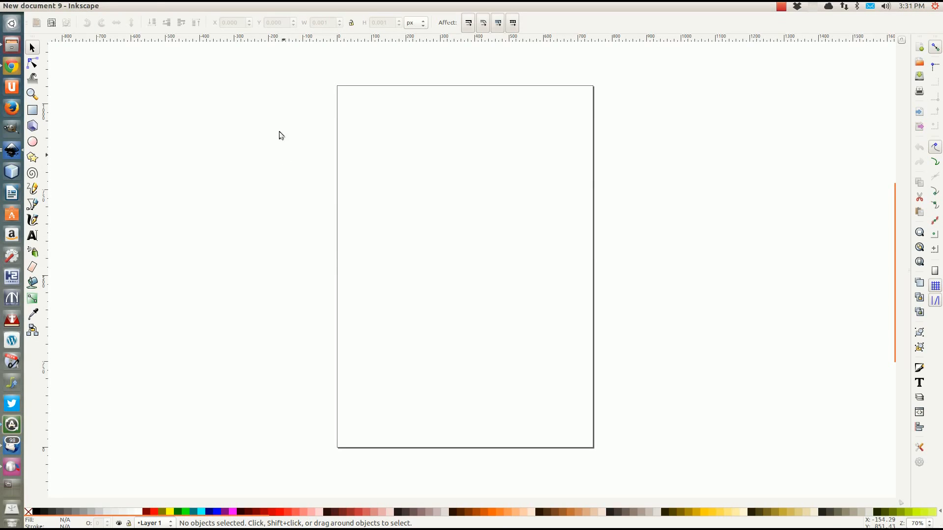
pyautogui.moveTo(174, 7)
# In Document Properties, change the page from 744.09 wide to 1280 × 720 px, then close it
pyautogui.click(41, 6)
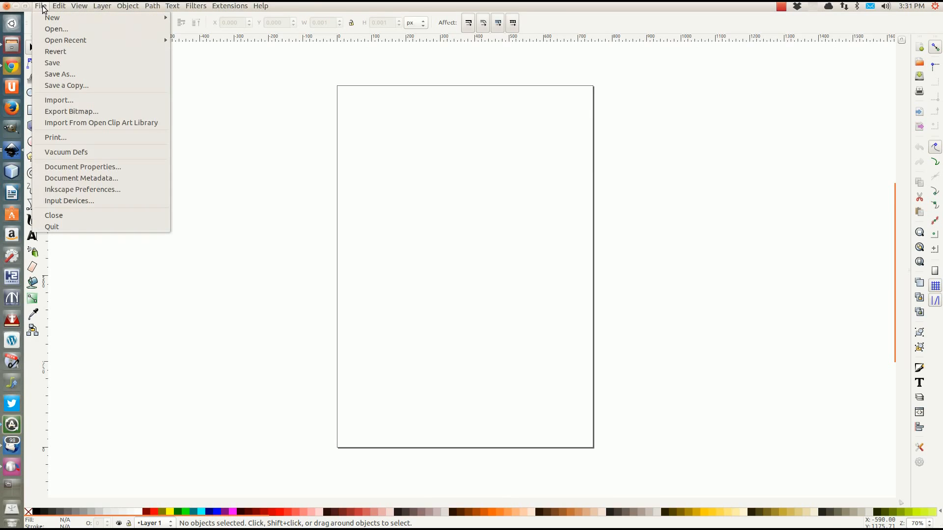
pyautogui.click(80, 167)
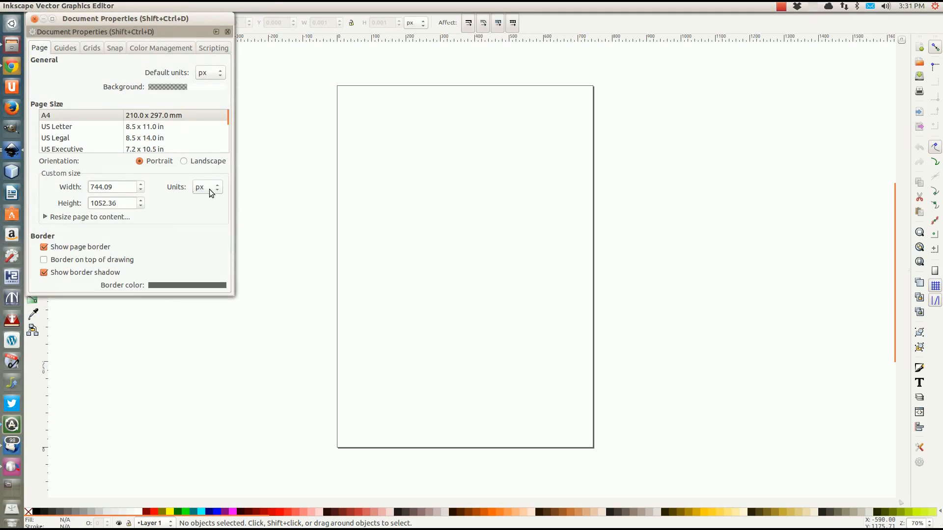
pyautogui.click(114, 187)
pyautogui.tripleClick(113, 187)
pyautogui.write('1280')
pyautogui.press('Tab')
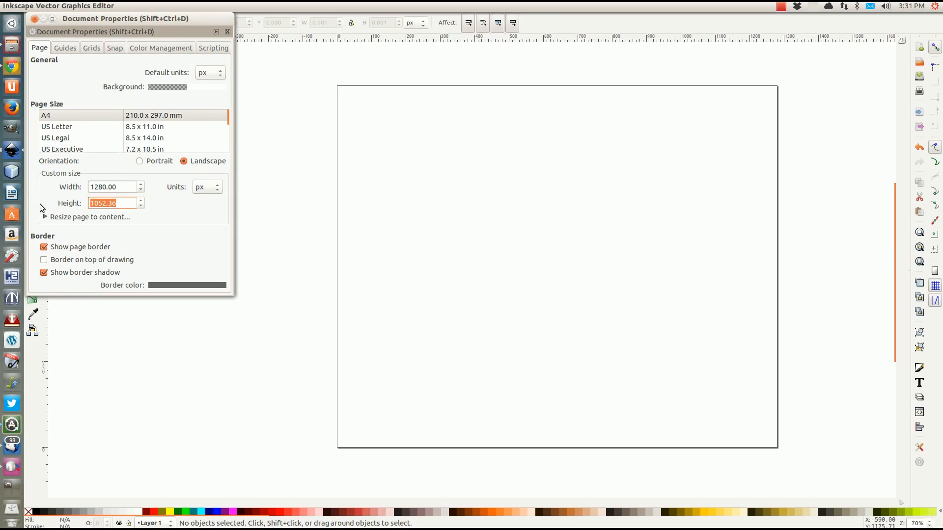
pyautogui.write('720')
pyautogui.click(127, 189)
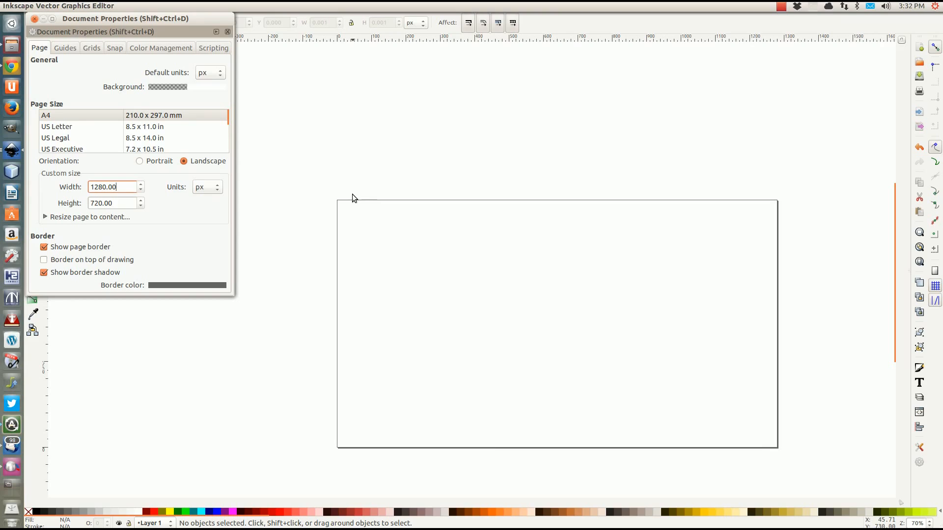
pyautogui.click(329, 171)
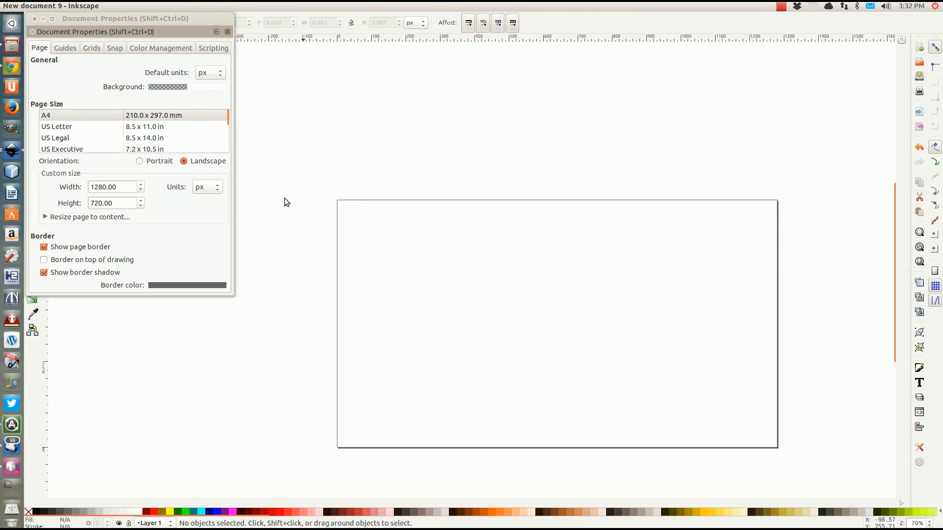
pyautogui.click(34, 21)
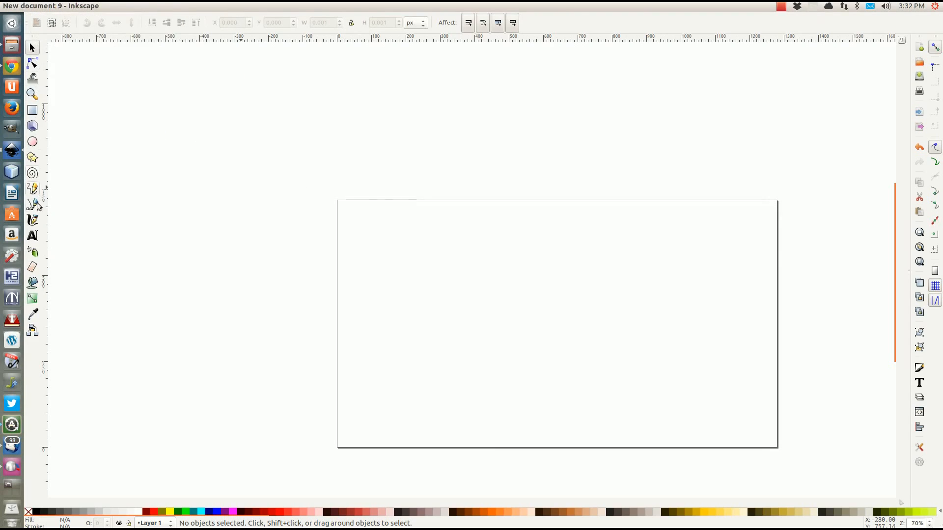
# Add a 16:9 text label, enlarge it and move it toward the page centre
pyautogui.click(35, 237)
pyautogui.click(448, 255)
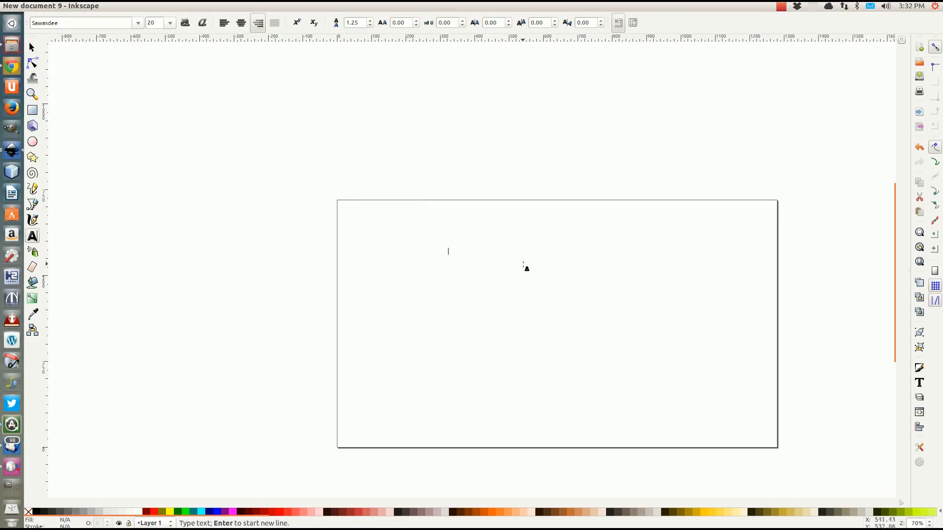
pyautogui.write('Lor')
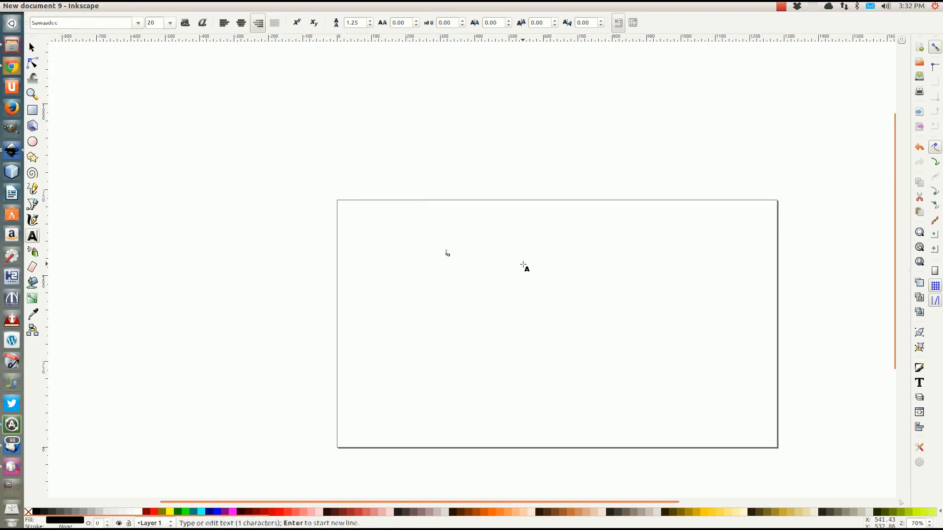
pyautogui.write('e')
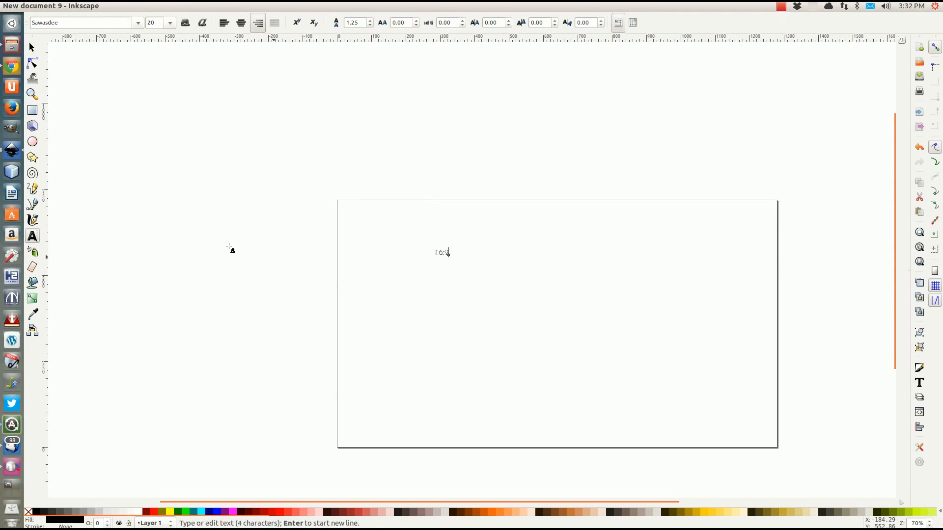
pyautogui.click(33, 48)
pyautogui.moveTo(452, 259); pyautogui.dragTo(604, 352)
pyautogui.moveTo(580, 307); pyautogui.dragTo(615, 339)
pyautogui.click(387, 284)
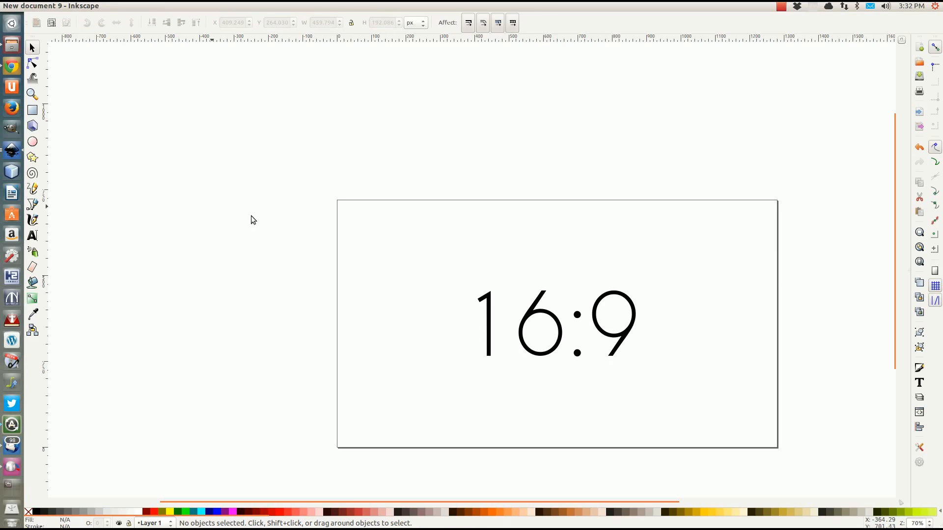
# Centre the page in the view and delete the 16:9 text
pyautogui.scroll(-2, 275, 221)
pyautogui.moveTo(473, 304); pyautogui.dragTo(353, 270)
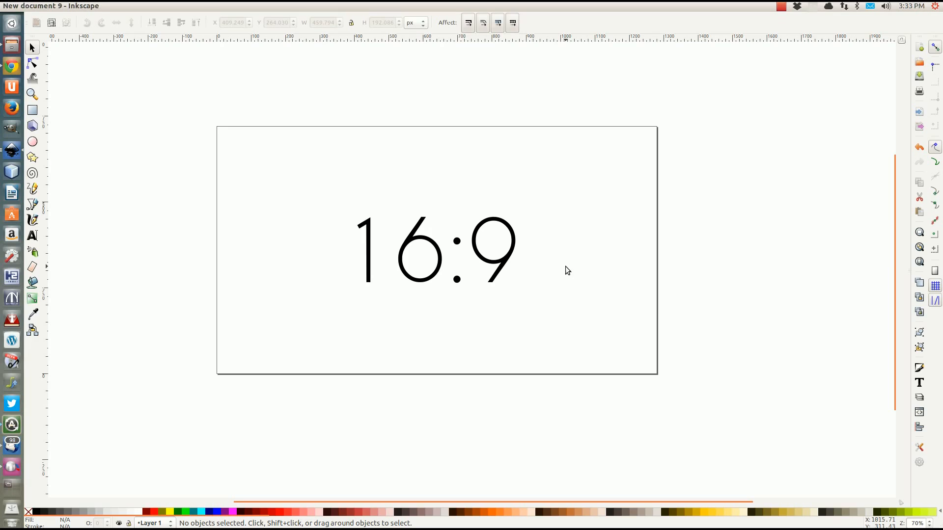
pyautogui.click(500, 269)
pyautogui.press('Delete')
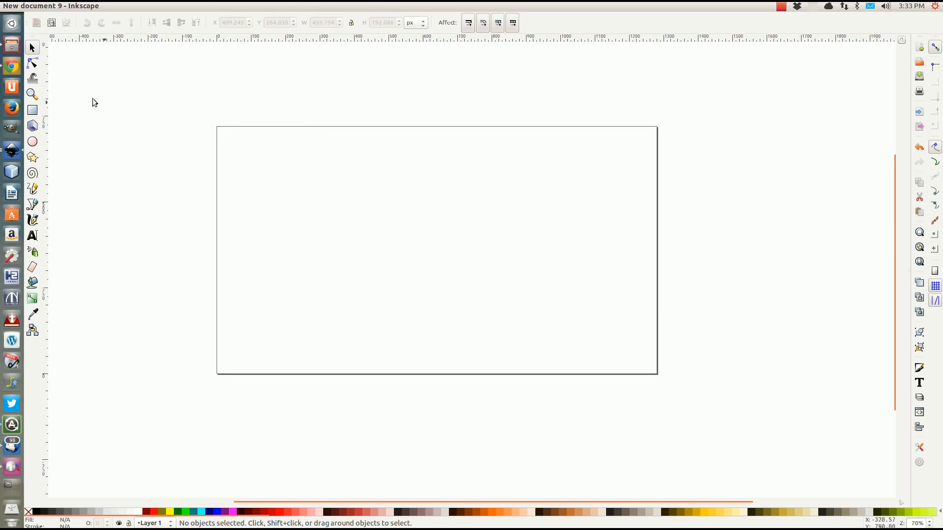
# Start an import and browse to the Stocks > Stock Exchange folder, then switch to Chrome
pyautogui.click(40, 6)
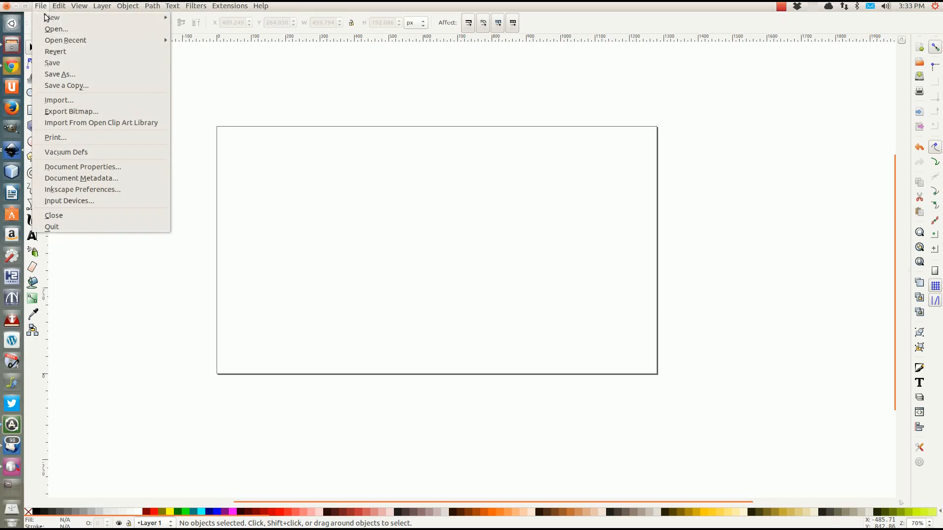
pyautogui.click(55, 99)
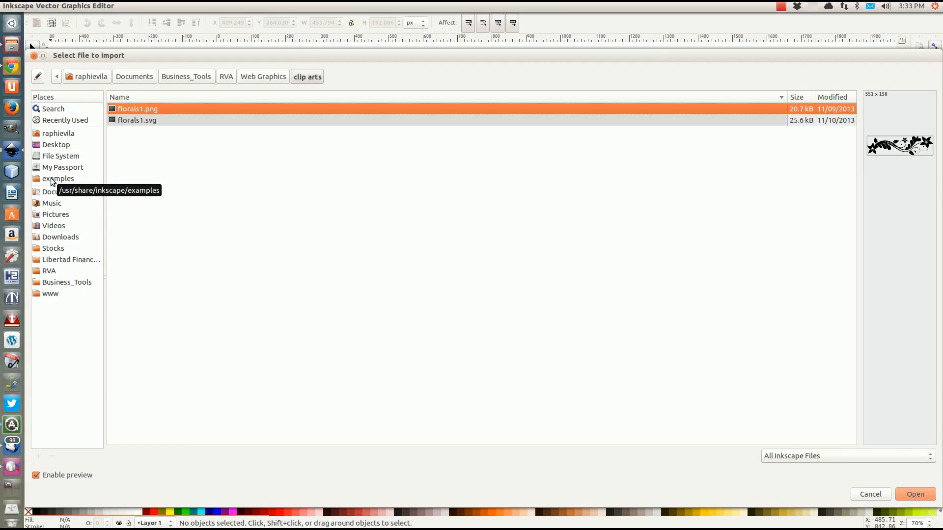
pyautogui.click(47, 247)
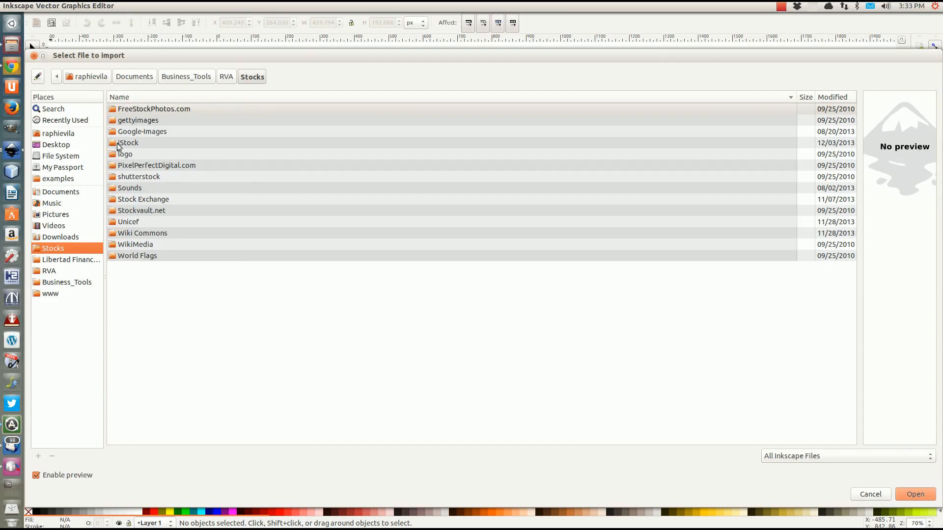
pyautogui.click(142, 200)
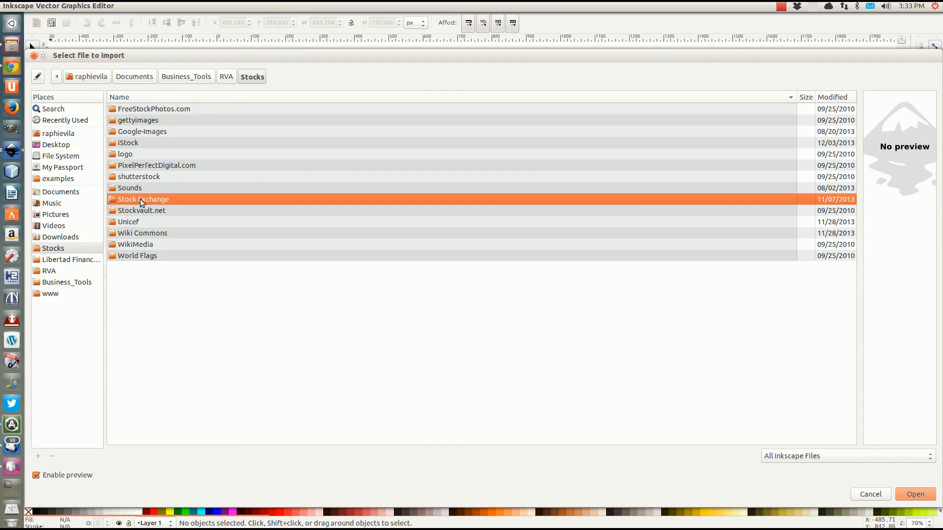
pyautogui.doubleClick(141, 200)
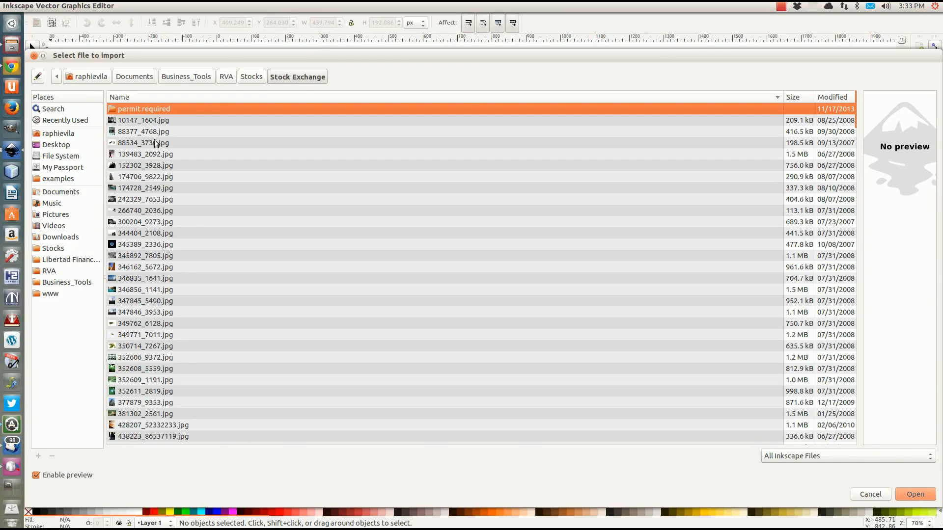
pyautogui.click(12, 66)
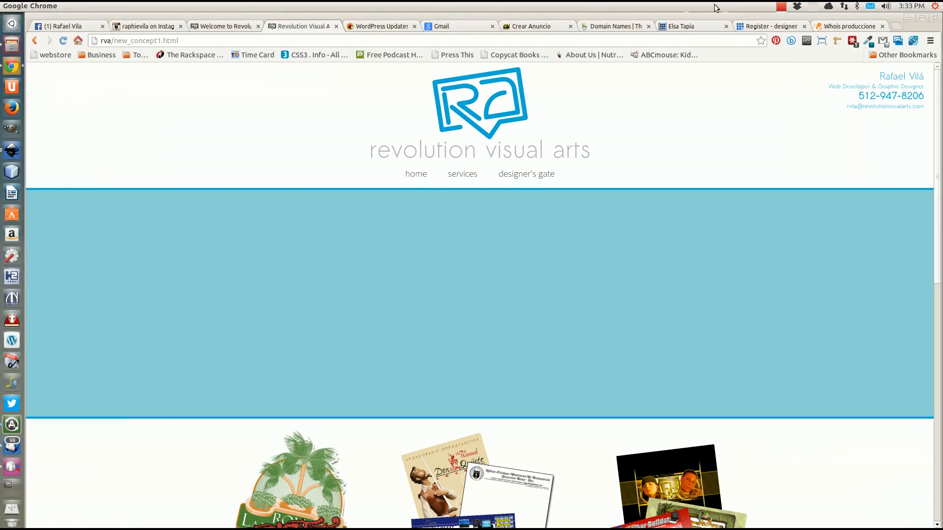
# Close the whois, registration, domain, Crear Anuncio, WordPress, Instagram and Facebook tabs, then add a new tab
pyautogui.click(882, 26)
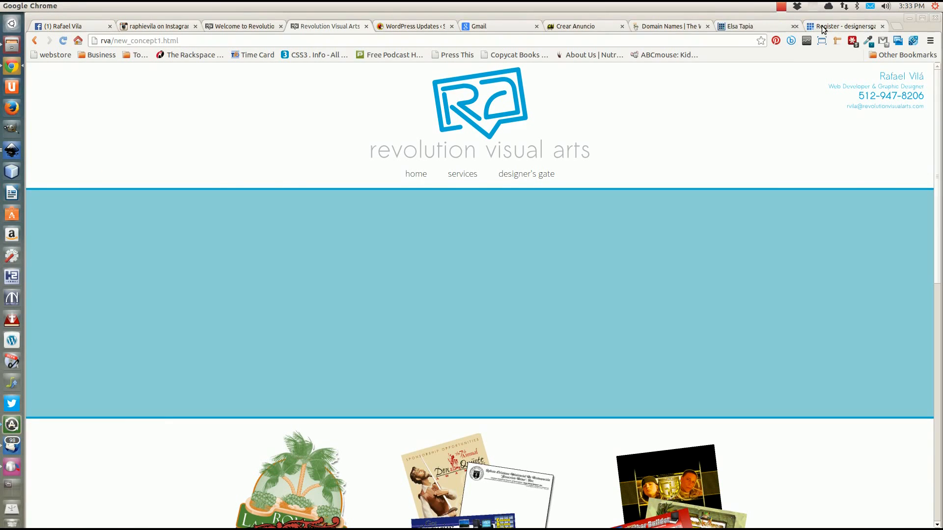
pyautogui.click(882, 26)
pyautogui.click(882, 26)
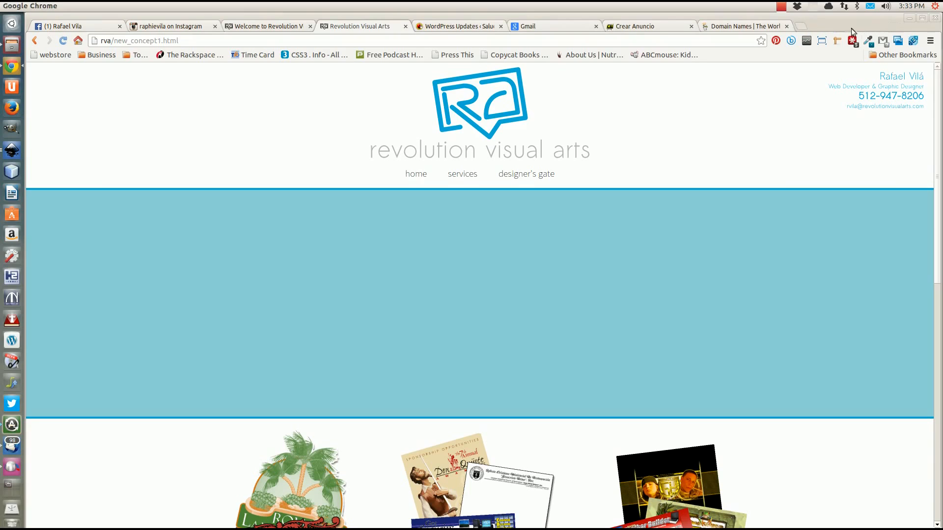
pyautogui.click(786, 26)
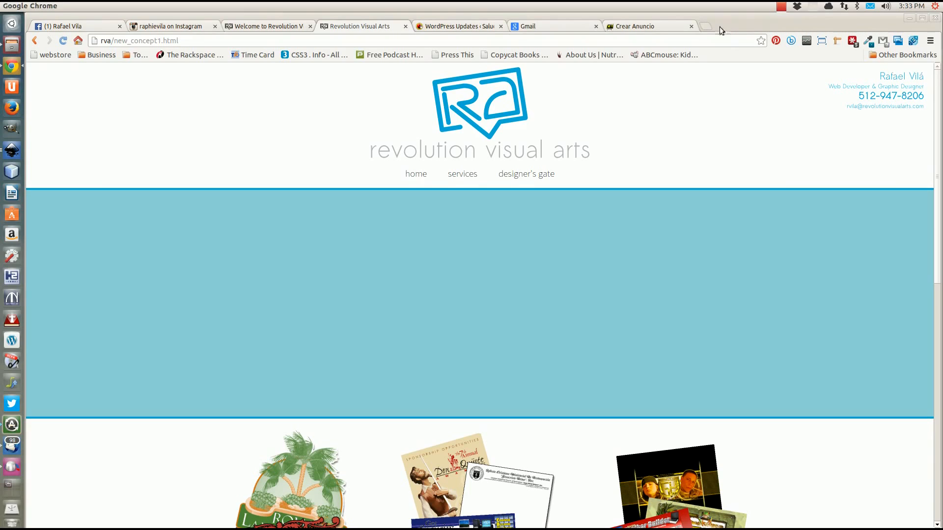
pyautogui.click(691, 26)
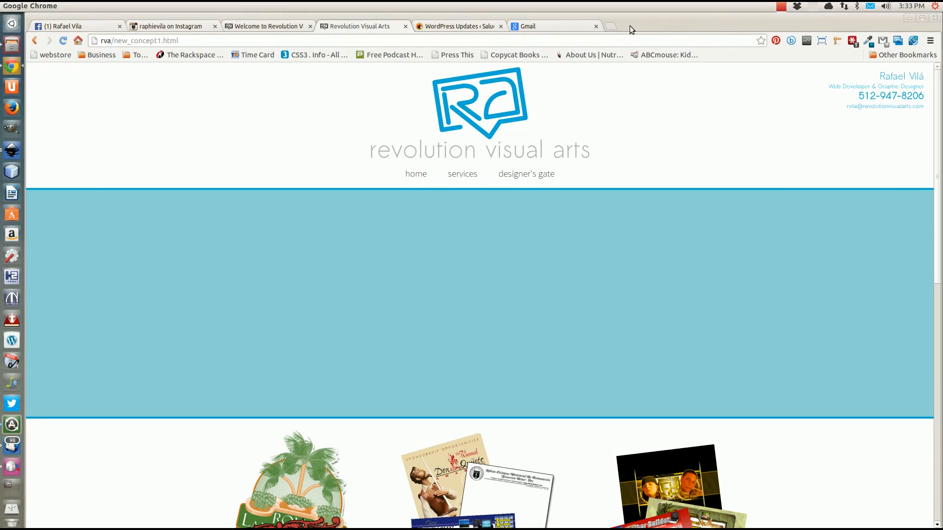
pyautogui.click(501, 27)
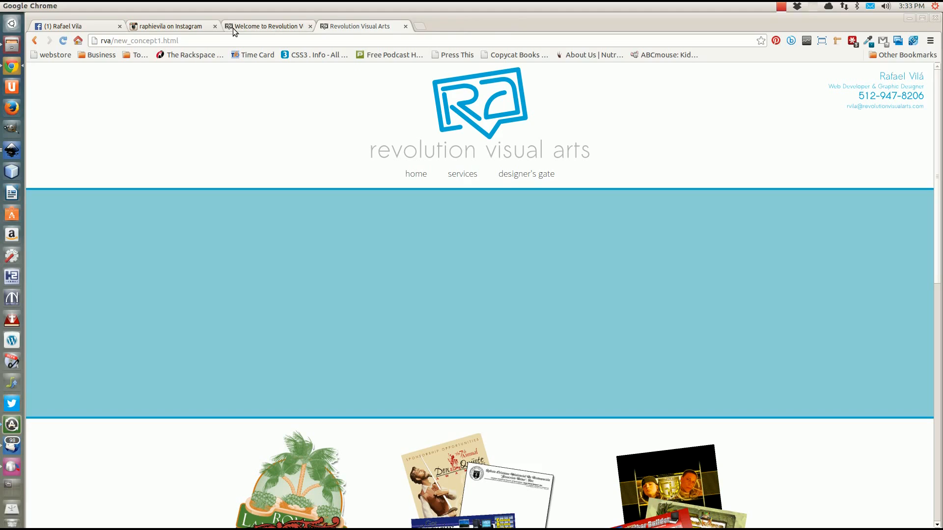
pyautogui.click(215, 27)
pyautogui.click(119, 26)
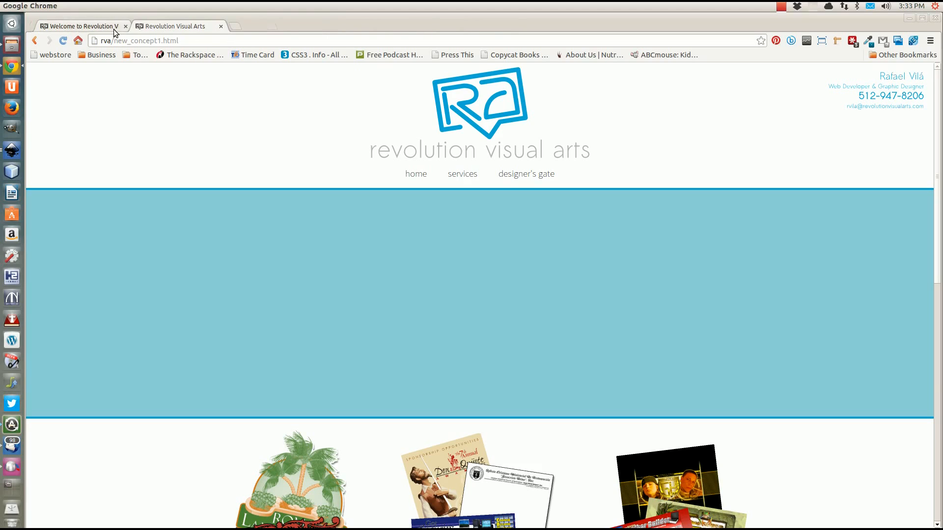
pyautogui.click(228, 26)
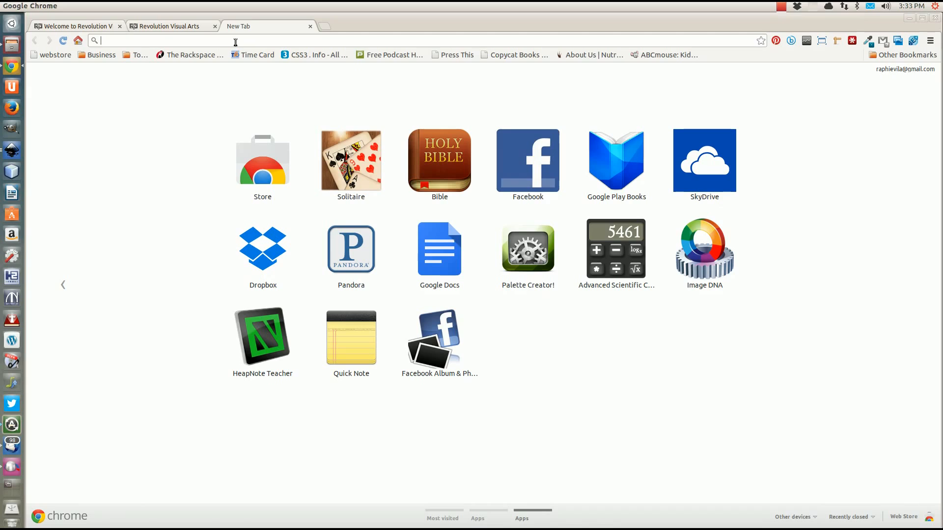
# Load sxc.hu in the new tab, dismiss its cookie notice, and return to Inkscape's import window
pyautogui.write('sxc.h')
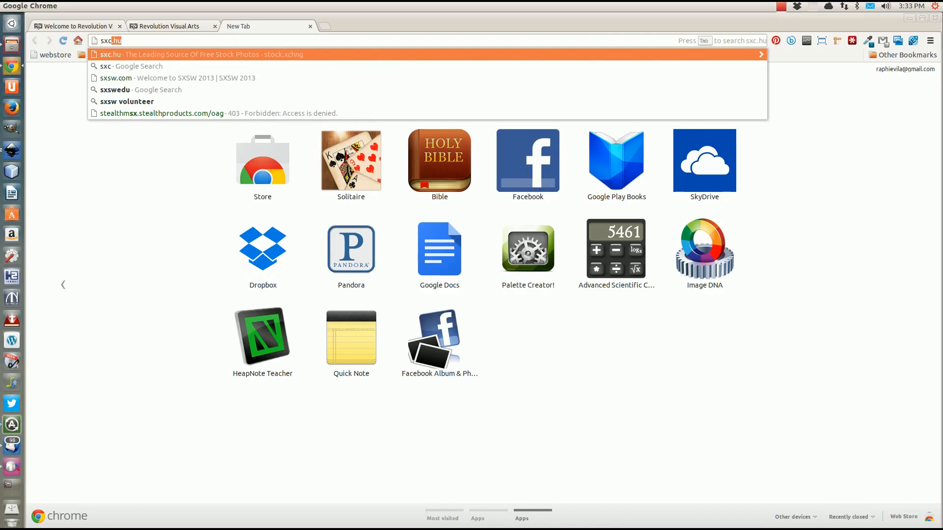
pyautogui.write('u')
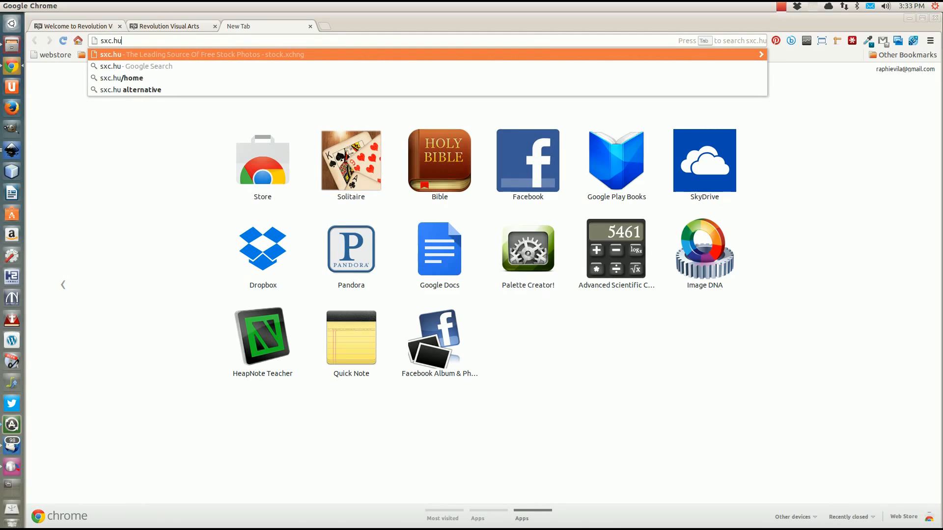
pyautogui.press('Return')
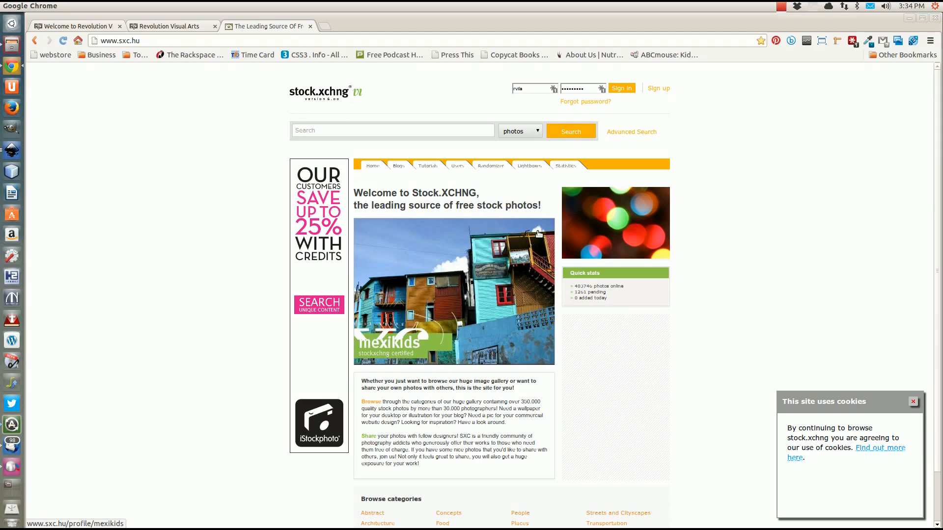
pyautogui.click(913, 402)
pyautogui.scroll(-1, 764, 330)
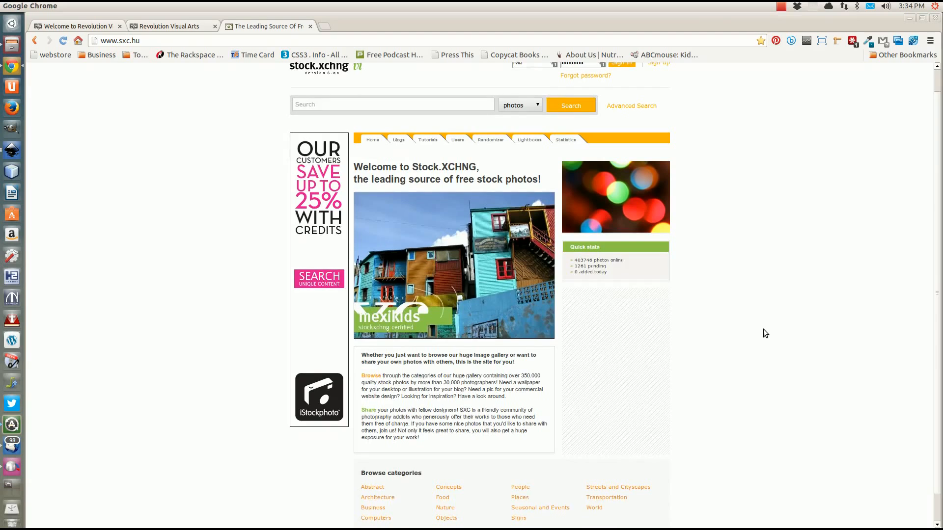
pyautogui.scroll(1, 710, 340)
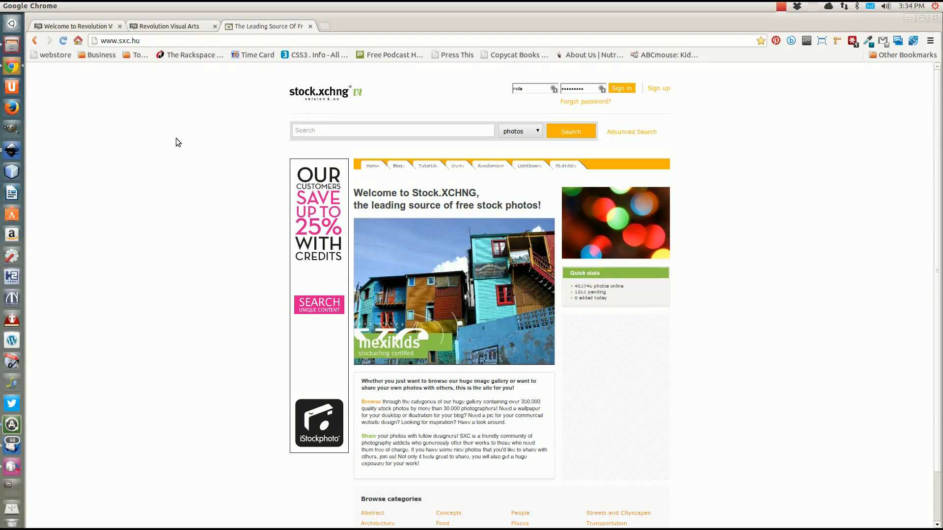
pyautogui.click(12, 150)
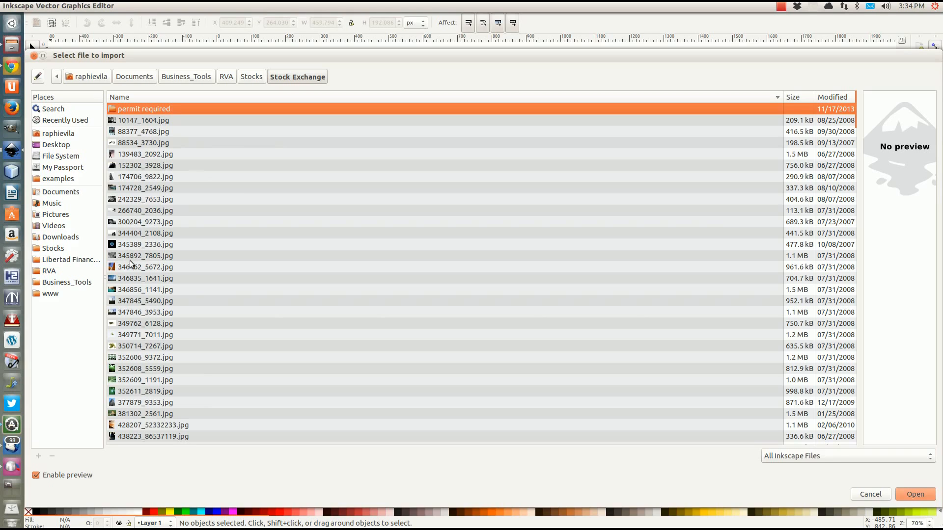
# Import 346856_1141.jpg from the Stock Exchange folder as a linked image
pyautogui.click(132, 292)
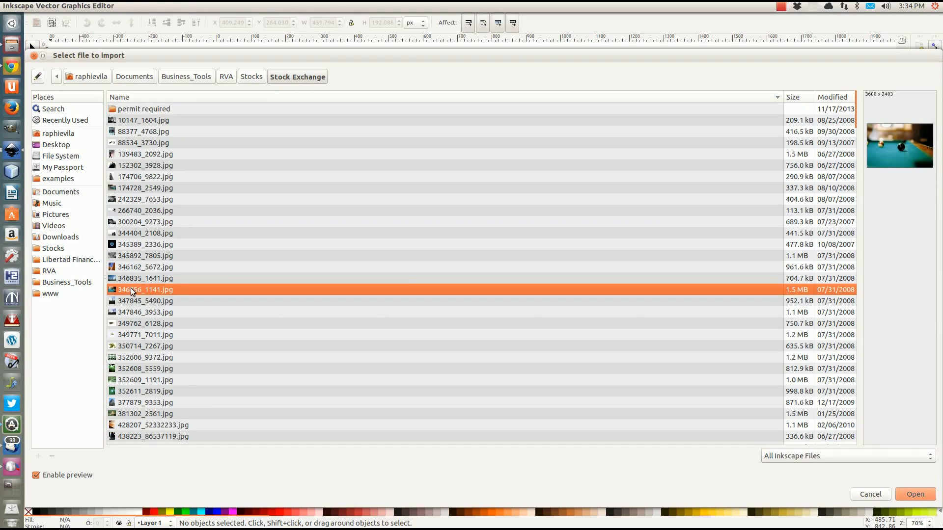
pyautogui.scroll(-1, 131, 294)
pyautogui.scroll(1, 130, 295)
pyautogui.click(917, 496)
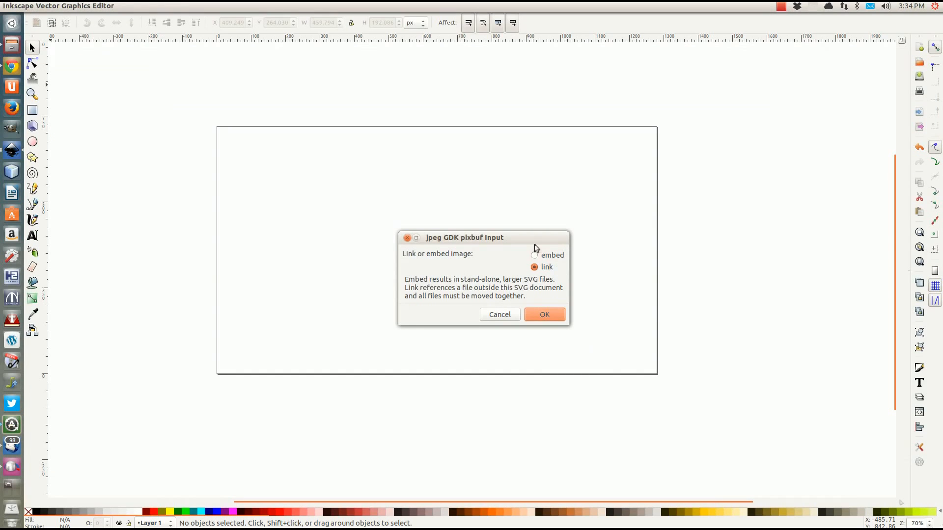
pyautogui.click(553, 318)
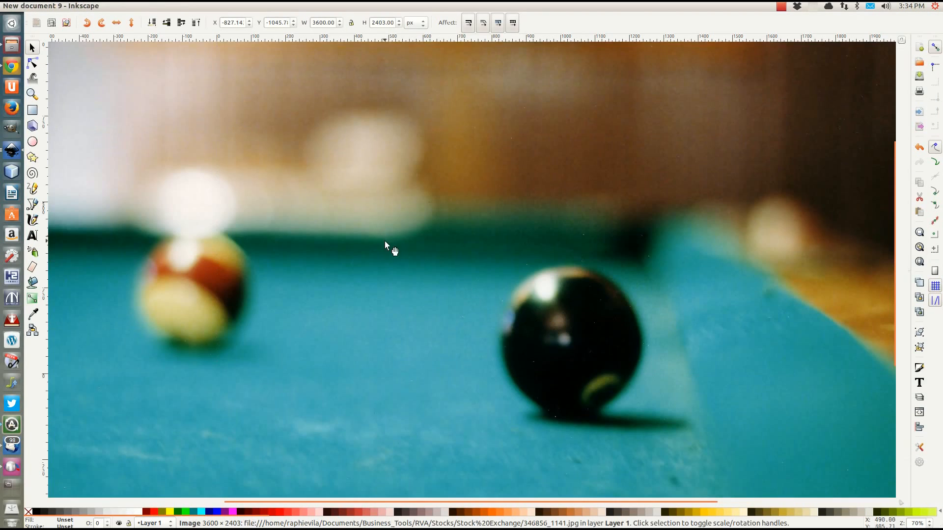
# Shrink the pool-table photo to about 1018 px wide from its corners
pyautogui.scroll(-4, 387, 219)
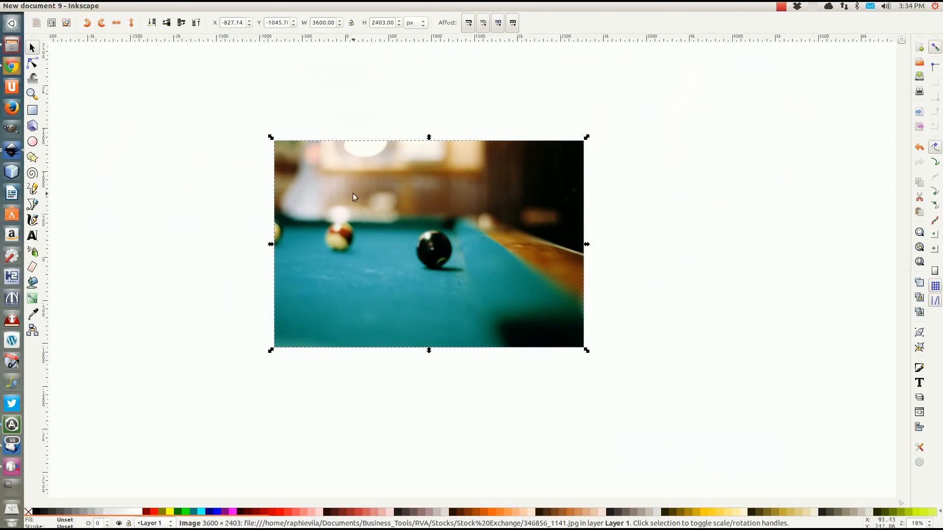
pyautogui.moveTo(269, 137); pyautogui.dragTo(326, 191)
pyautogui.moveTo(586, 349); pyautogui.dragTo(450, 319)
pyautogui.scroll(3, 420, 256)
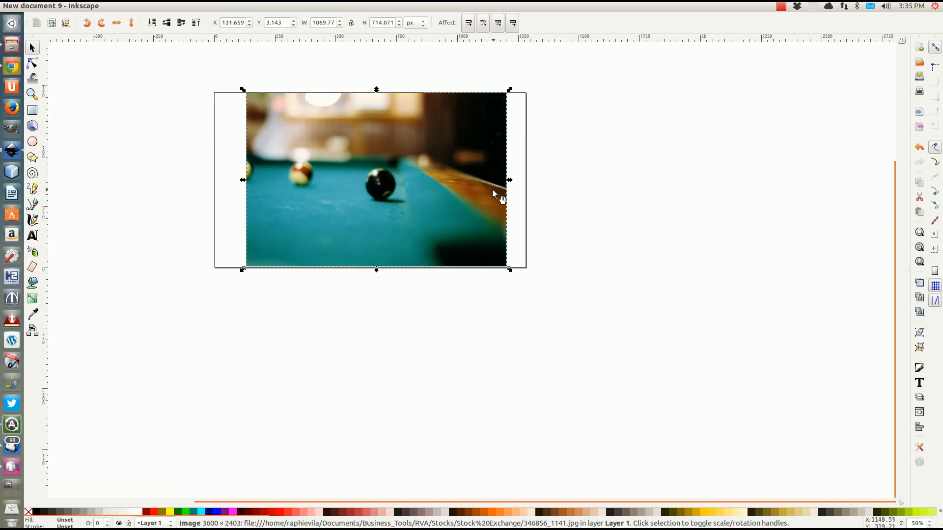
pyautogui.click(491, 192)
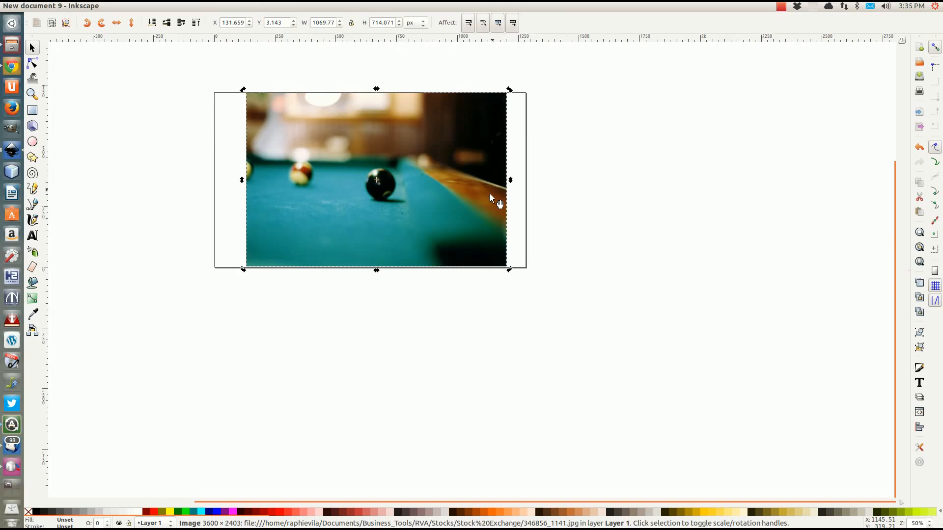
pyautogui.click(481, 243)
# Enlarge the photo to 1381.64 × 922.249 px and place it at X -73.141, Y -85.836
pyautogui.moveTo(509, 268); pyautogui.dragTo(530, 303)
pyautogui.moveTo(243, 91); pyautogui.dragTo(180, 61)
pyautogui.moveTo(330, 94); pyautogui.dragTo(339, 107)
pyautogui.scroll(4, 393, 296)
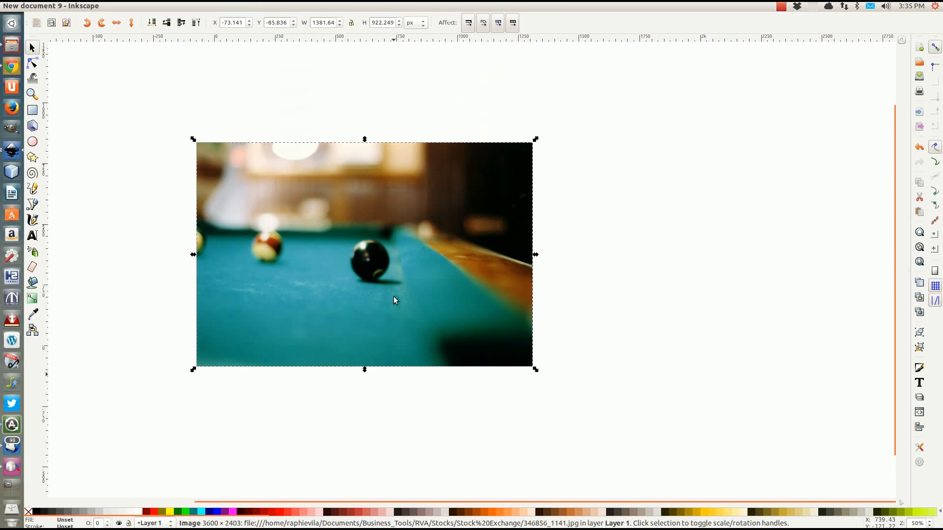
pyautogui.scroll(-1, 268, 386)
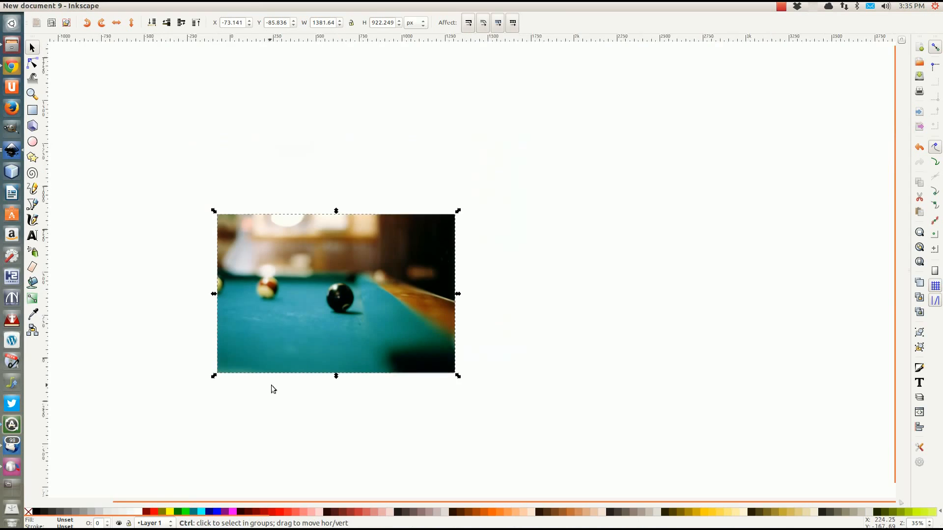
pyautogui.moveTo(269, 386); pyautogui.dragTo(378, 336)
pyautogui.scroll(2, 411, 331)
pyautogui.scroll(-2, 412, 331)
pyautogui.scroll(4, 419, 303)
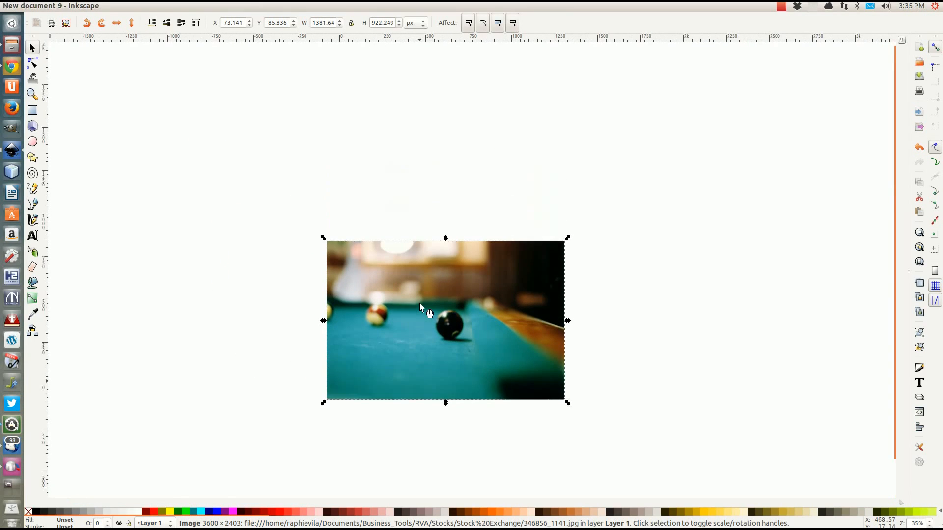
pyautogui.scroll(-4, 424, 290)
pyautogui.keyDown('ctrl'); pyautogui.scroll(2, 426, 283); pyautogui.keyUp('ctrl')
pyautogui.scroll(3, 428, 279)
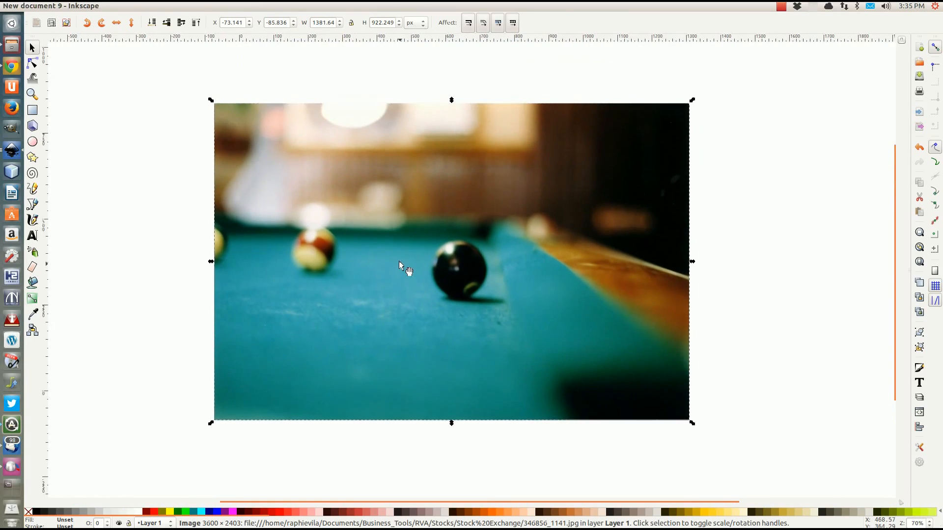
pyautogui.scroll(-1, 399, 266)
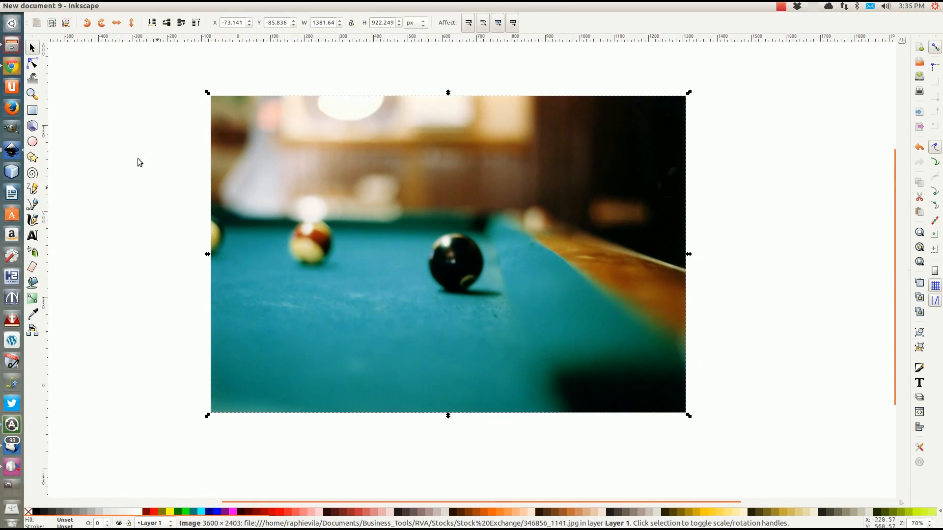
pyautogui.click(42, 7)
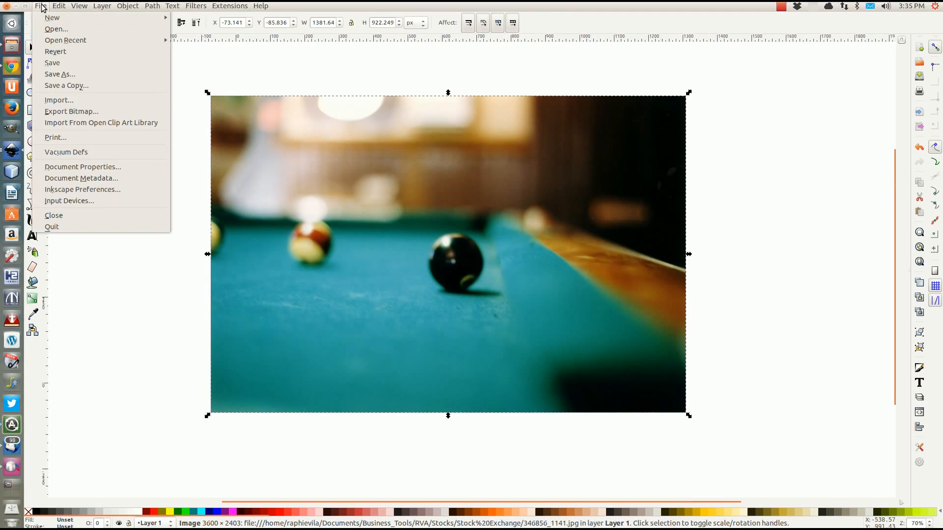
# Turn on 'Border on top of drawing' in Document Properties
pyautogui.click(78, 167)
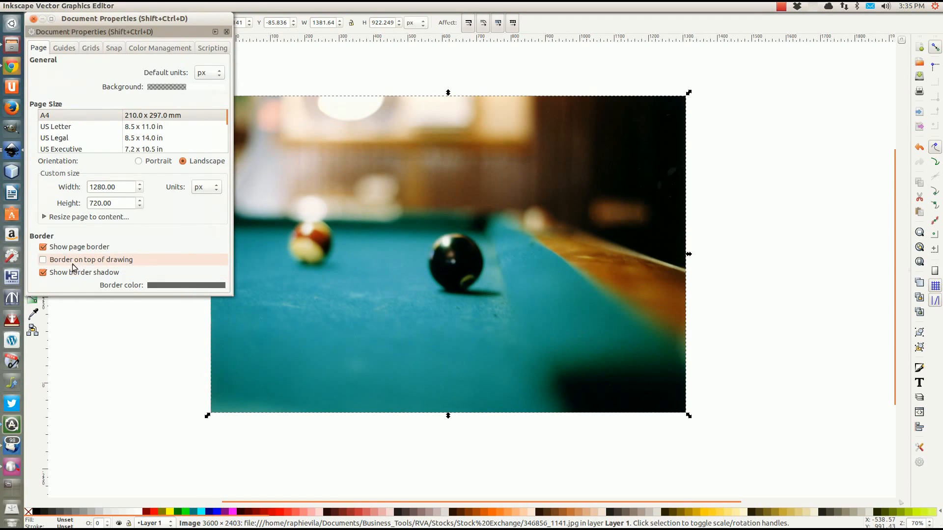
pyautogui.click(43, 260)
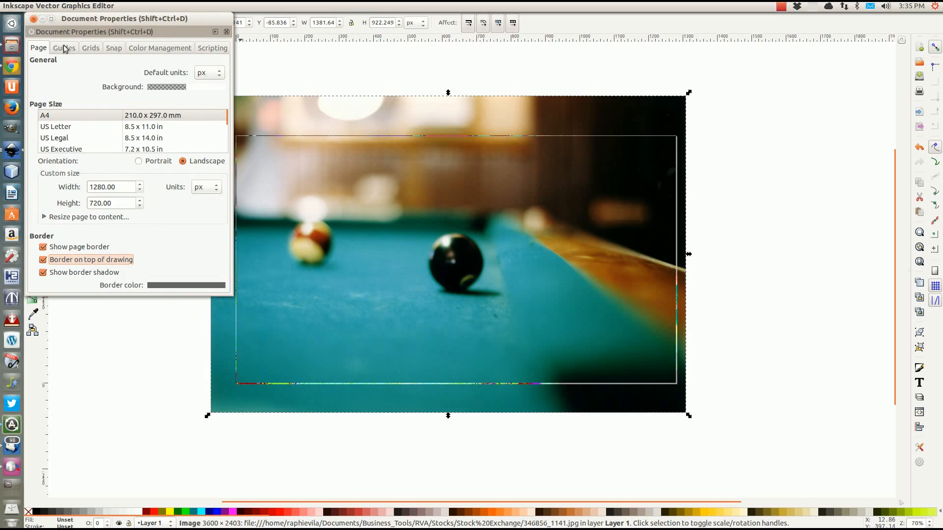
pyautogui.click(33, 20)
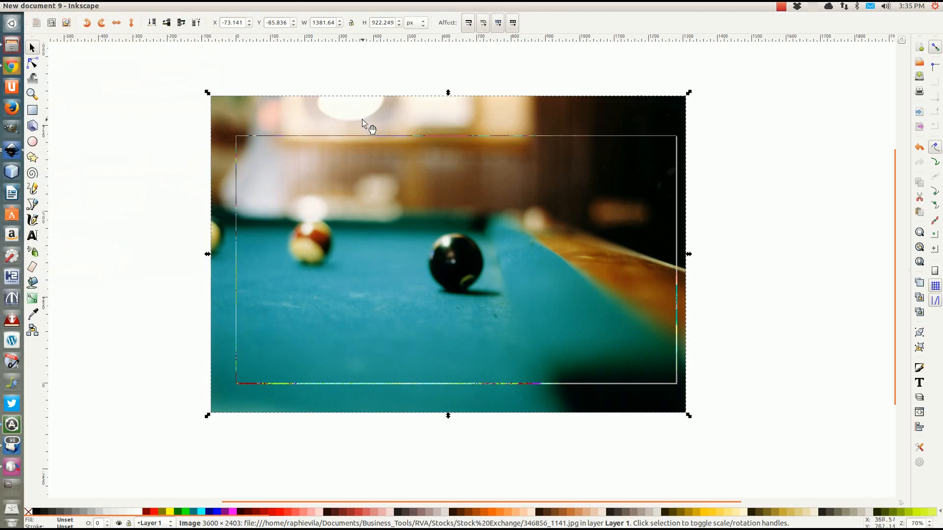
# Shift the pool-table photo slightly right and down over the page
pyautogui.moveTo(355, 116); pyautogui.dragTo(364, 118)
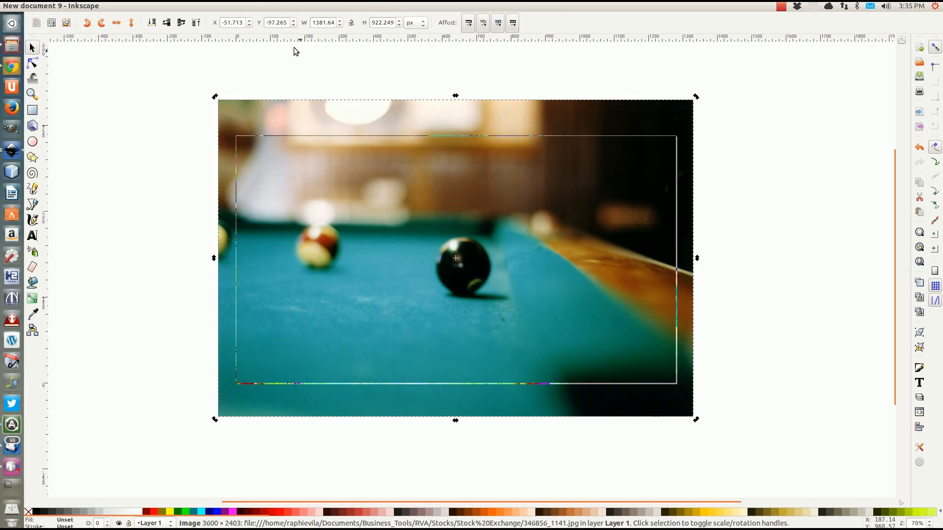
pyautogui.click(269, 75)
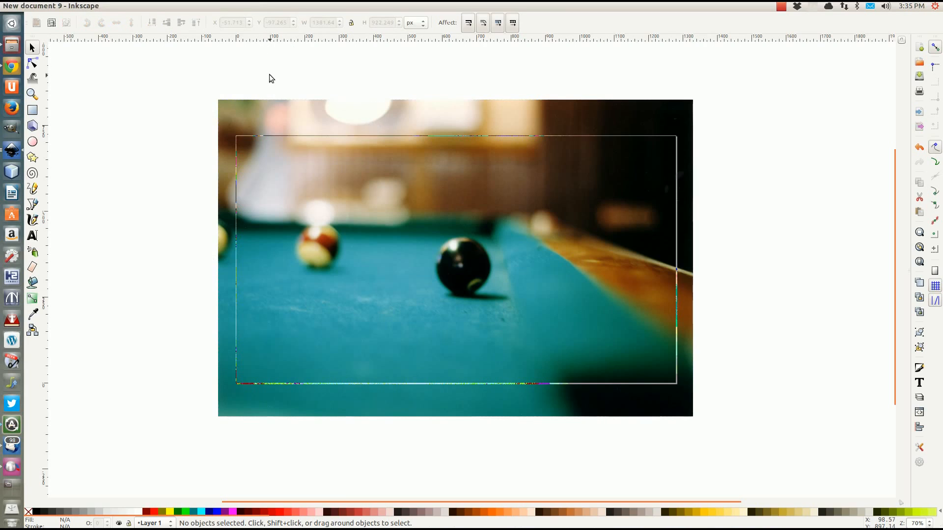
pyautogui.click(555, 113)
pyautogui.press('Down')
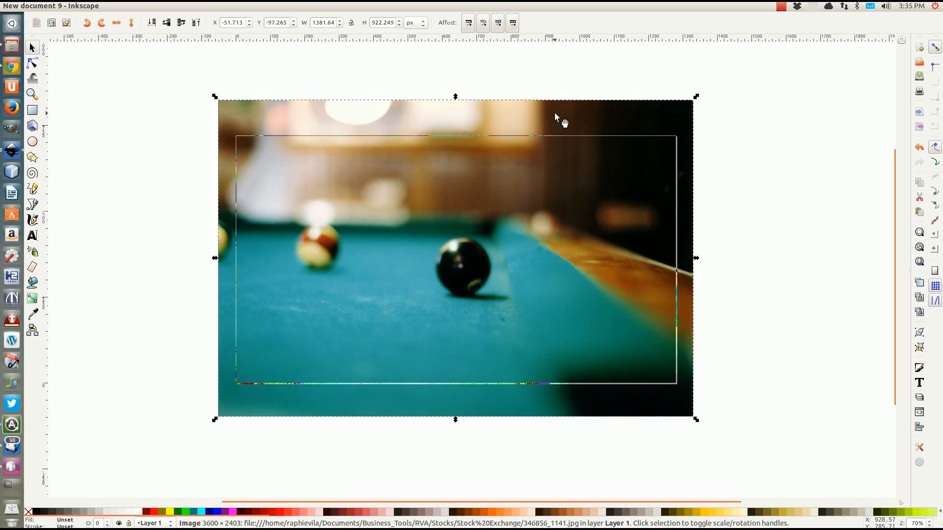
pyautogui.click(124, 148)
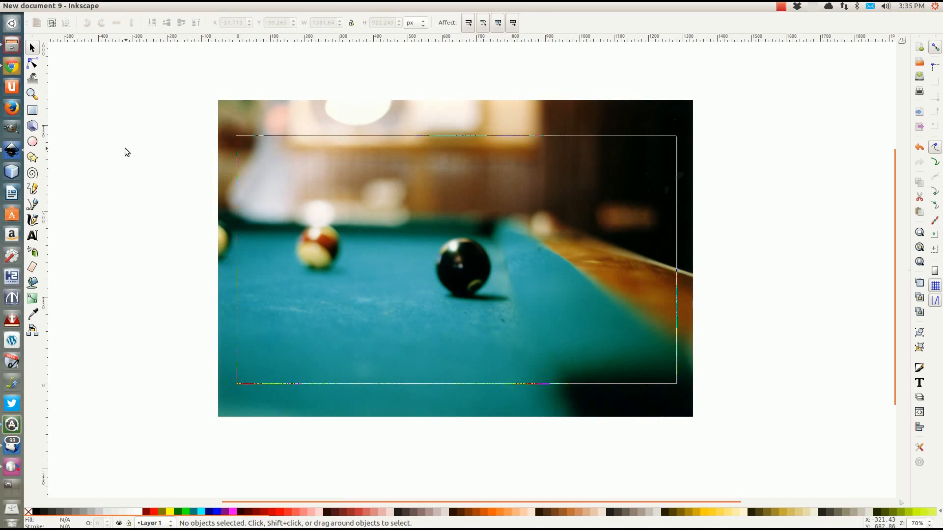
# Reopen and close Document Properties, then return to the Inkscape drawing
pyautogui.click(40, 6)
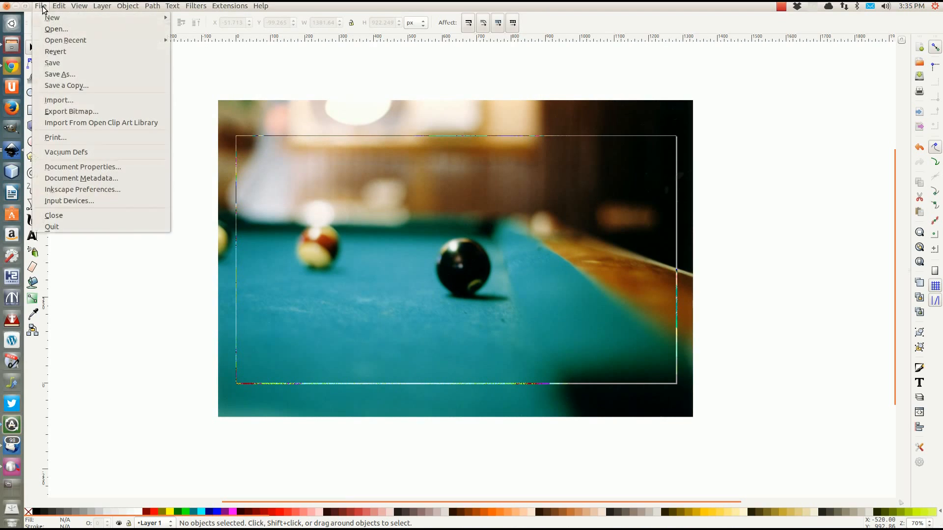
pyautogui.click(69, 168)
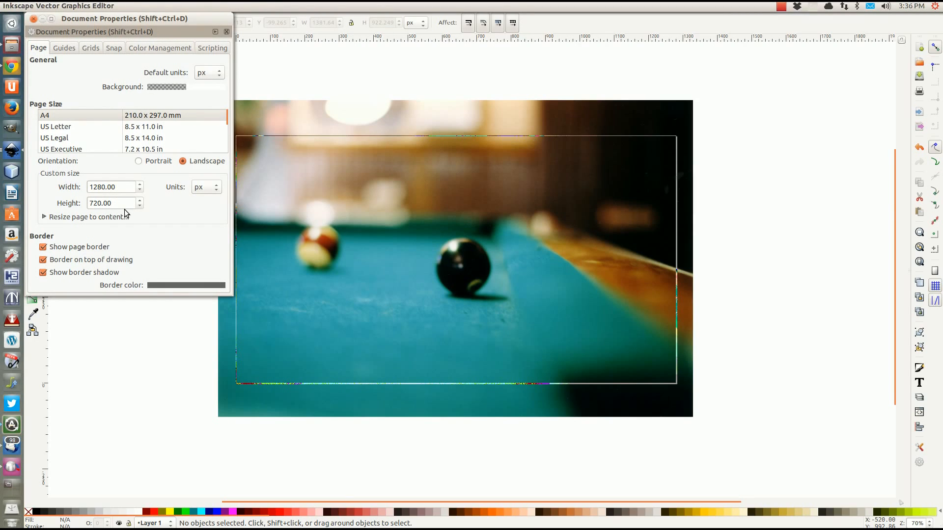
pyautogui.click(280, 83)
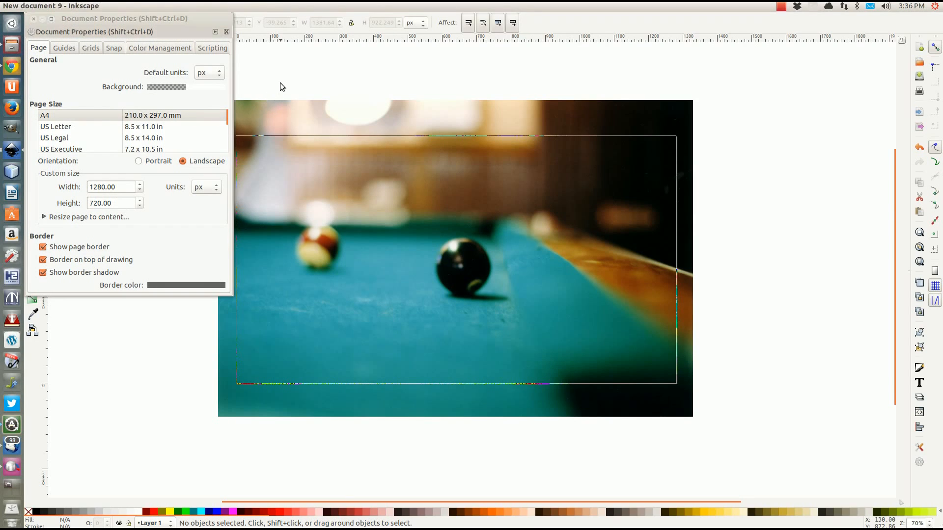
pyautogui.click(33, 19)
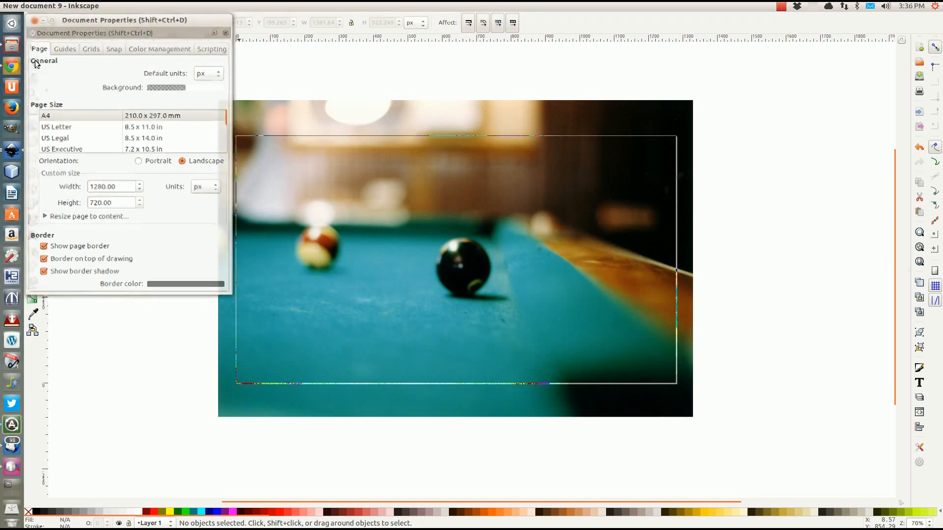
pyautogui.click(12, 172)
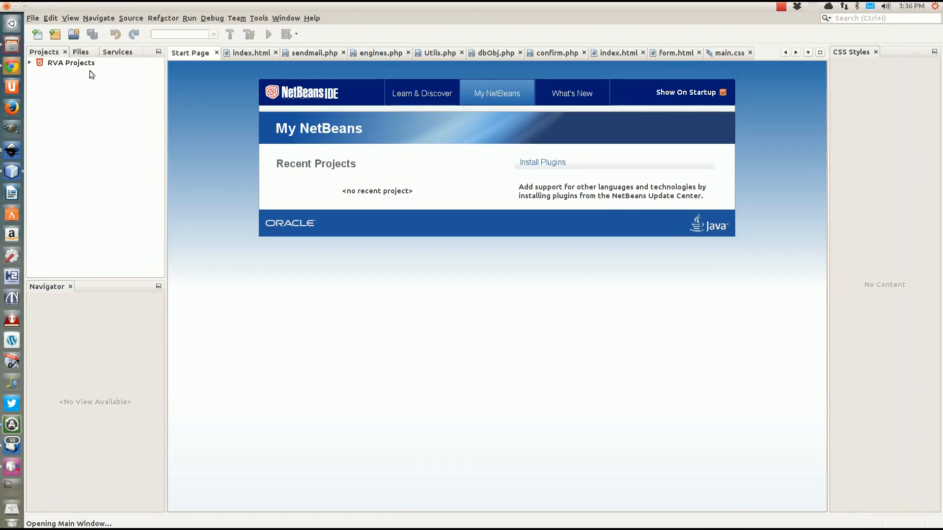
pyautogui.click(13, 149)
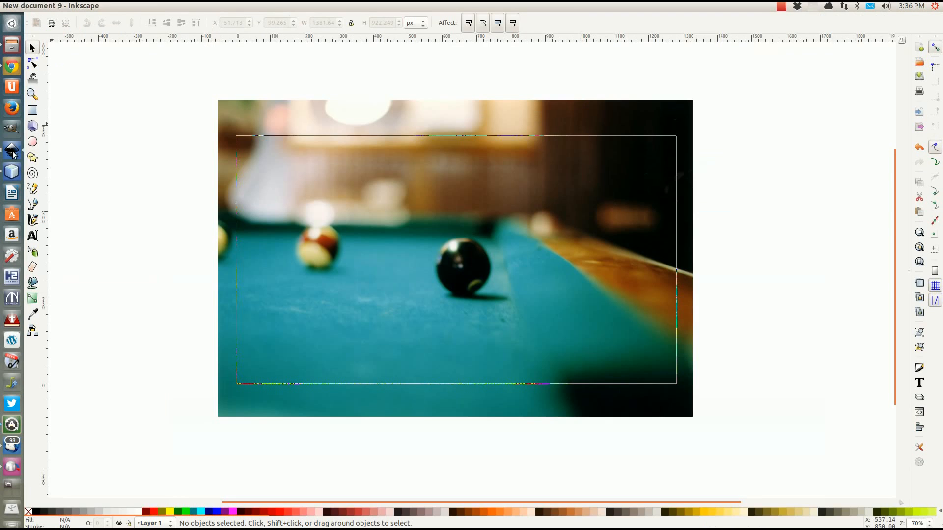
pyautogui.click(33, 111)
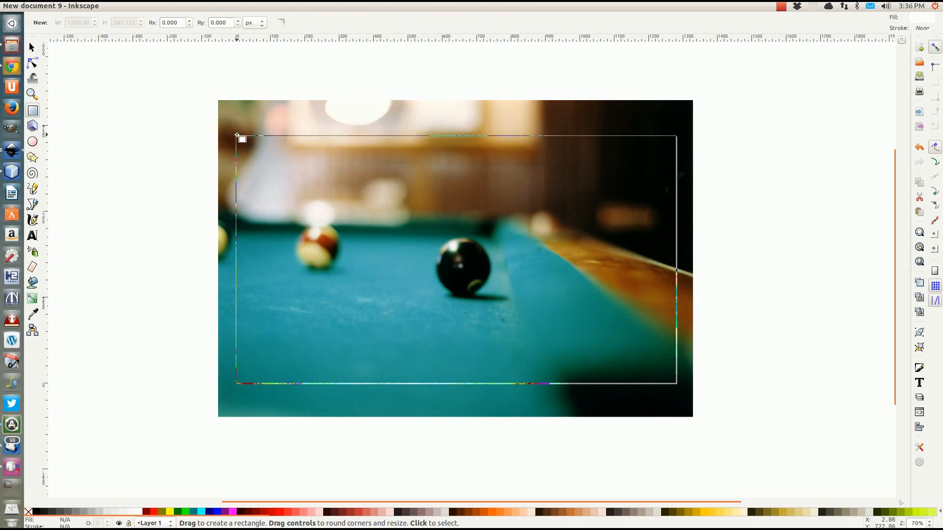
# Draw a page-sized rectangle over the photo and fill it white
pyautogui.moveTo(234, 135); pyautogui.dragTo(676, 387)
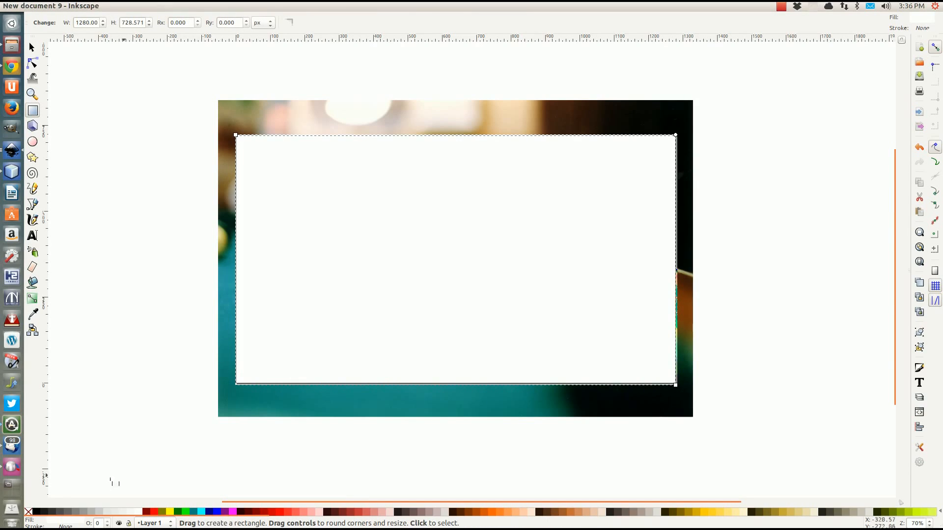
pyautogui.click(35, 512)
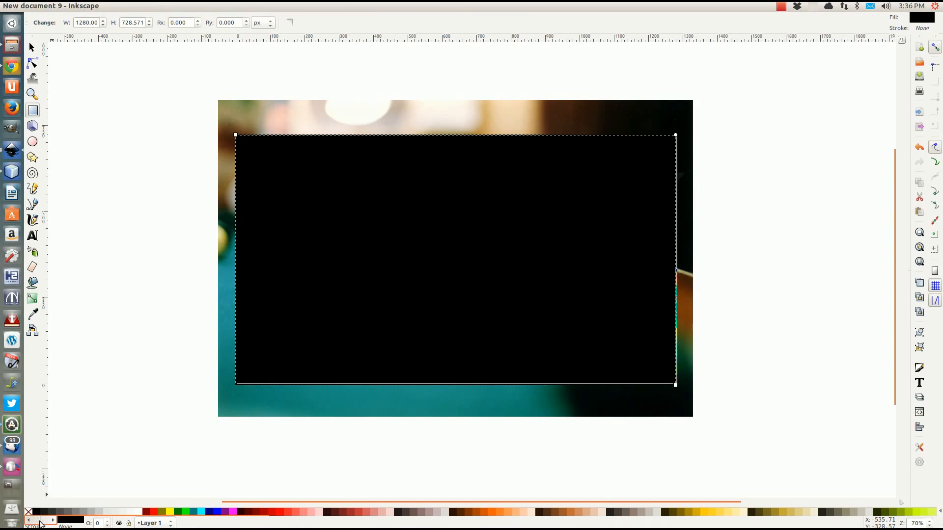
pyautogui.click(136, 512)
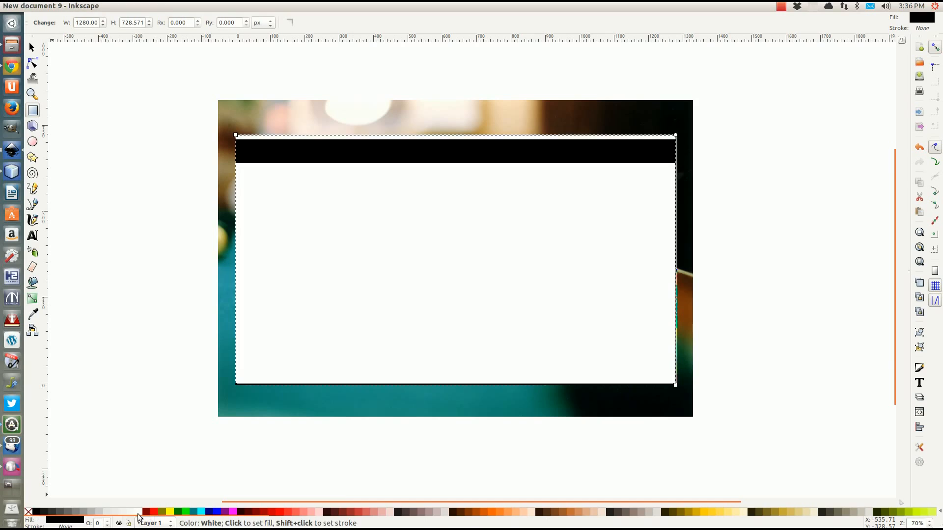
pyautogui.click(61, 523)
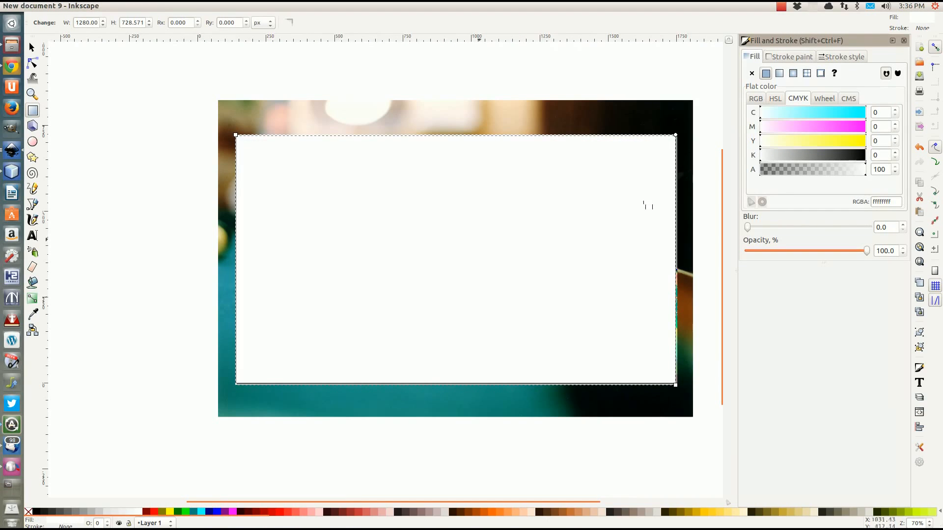
pyautogui.click(786, 57)
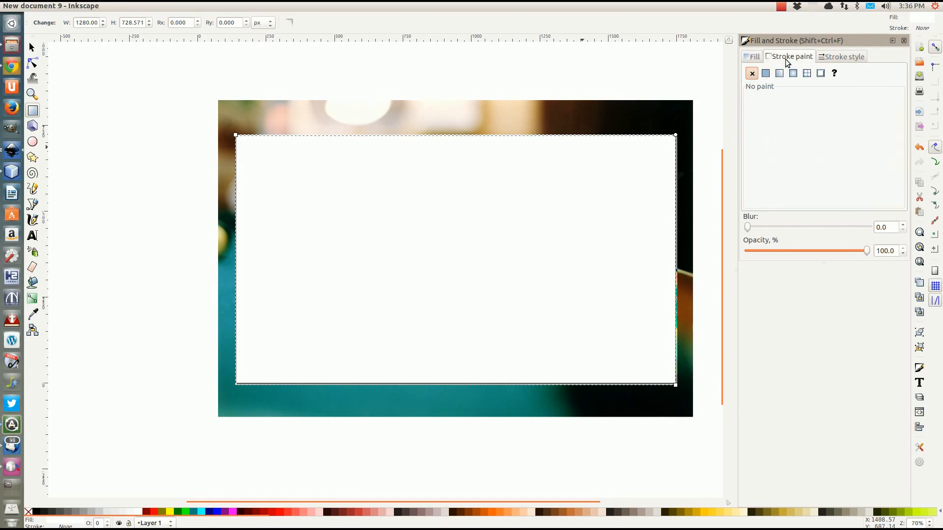
pyautogui.click(755, 58)
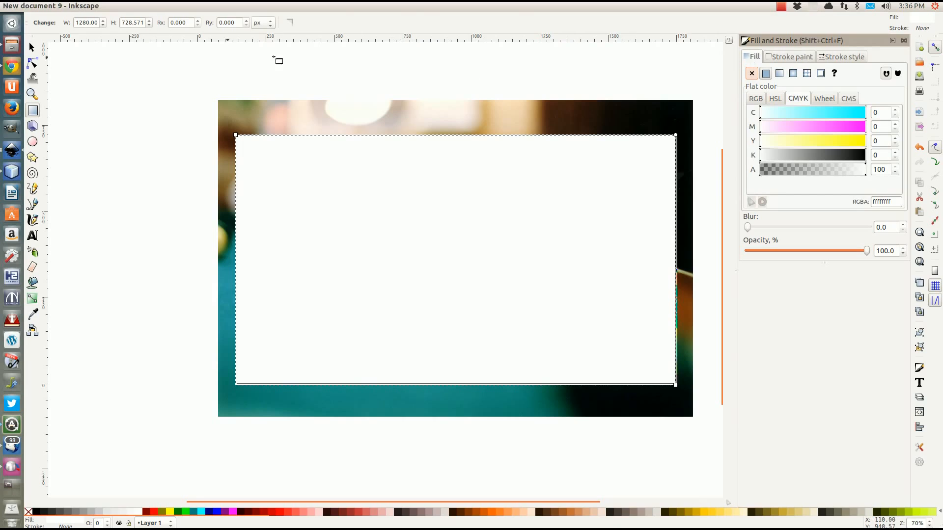
pyautogui.click(32, 47)
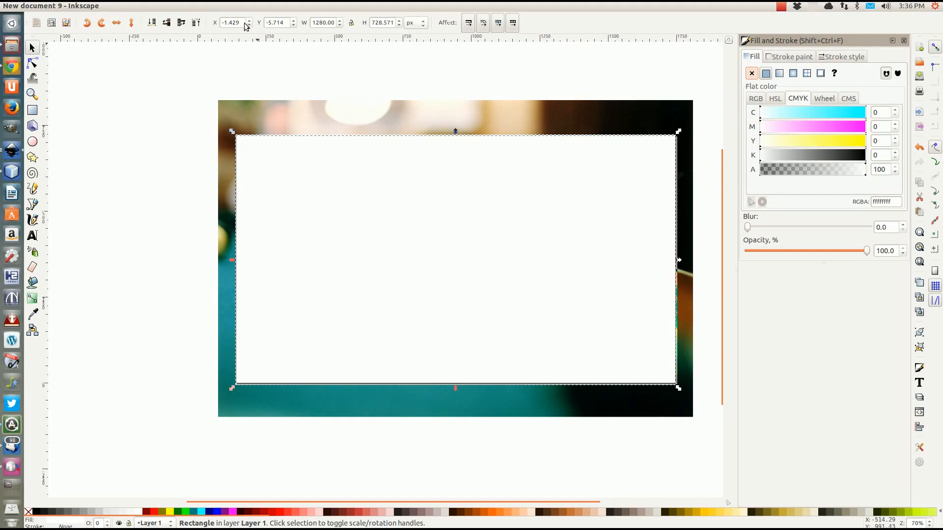
# Set the rectangle's height to 720 and its X and Y to 0
pyautogui.click(328, 23)
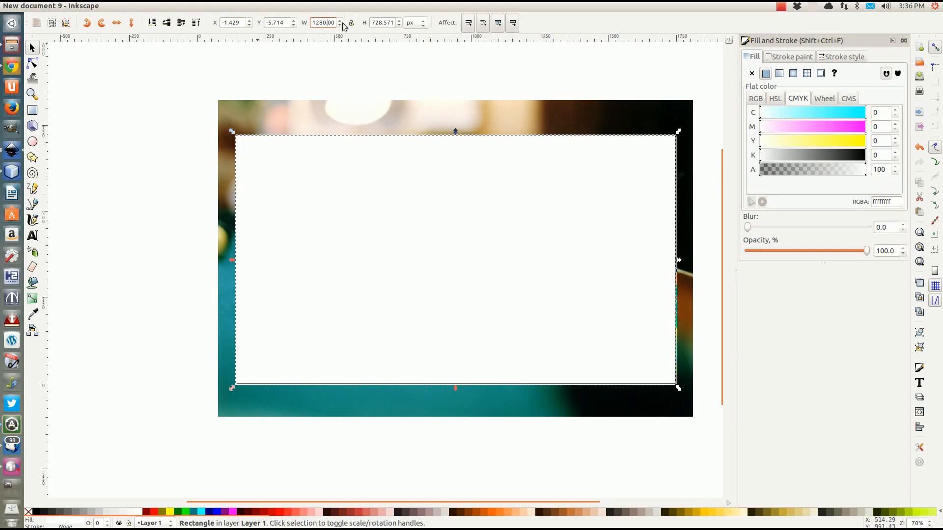
pyautogui.click(381, 23)
pyautogui.moveTo(381, 23); pyautogui.dragTo(407, 36)
pyautogui.write('0')
pyautogui.press('Return')
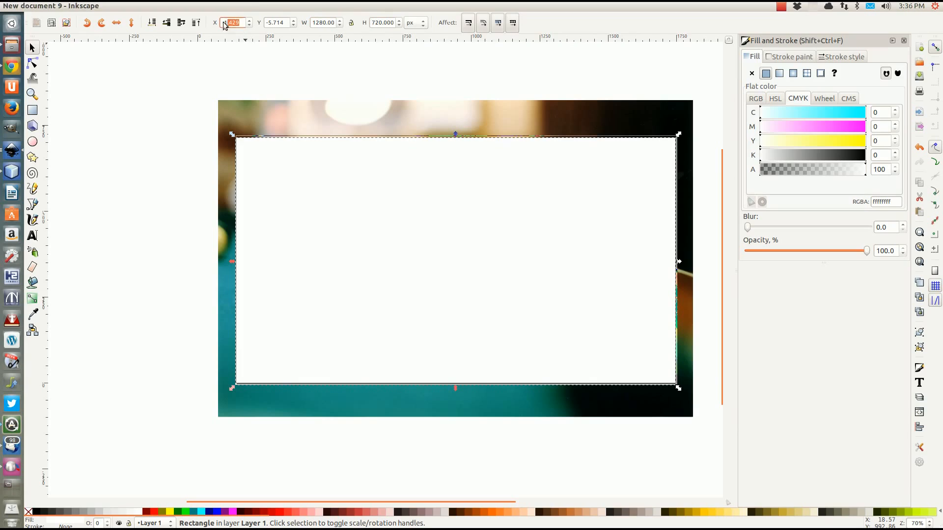
pyautogui.click(249, 20)
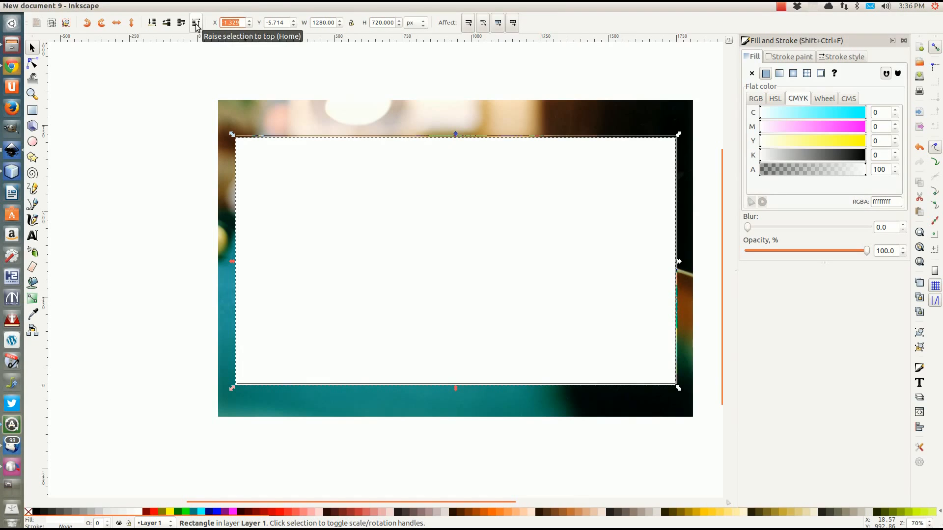
pyautogui.write('0')
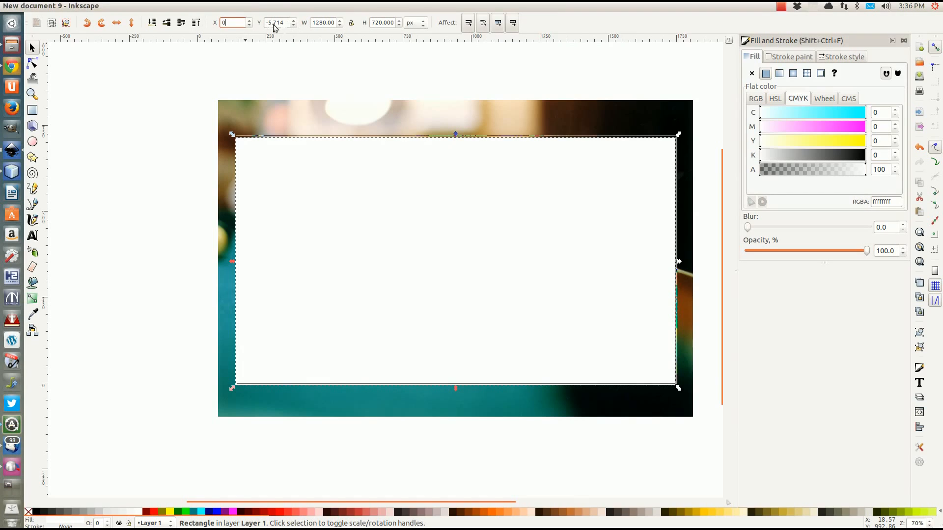
pyautogui.tripleClick(286, 23)
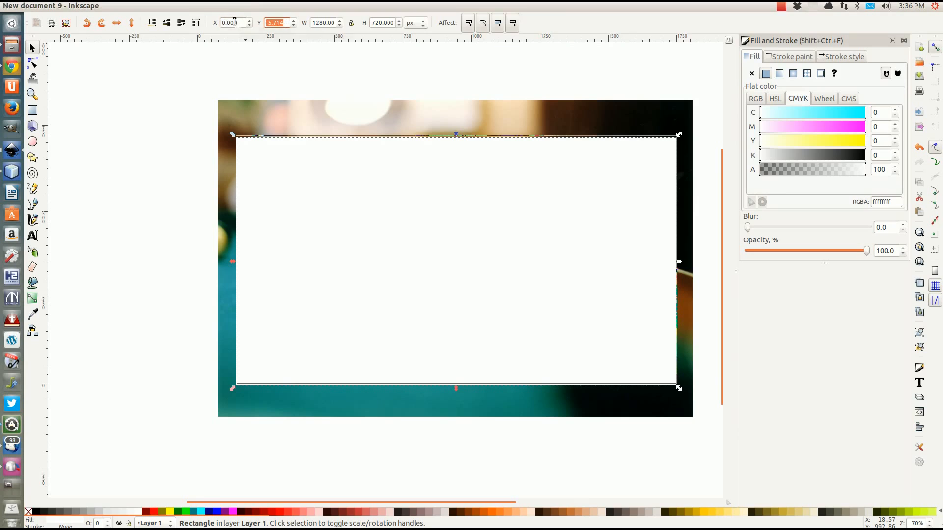
pyautogui.write('0')
pyautogui.press('Return')
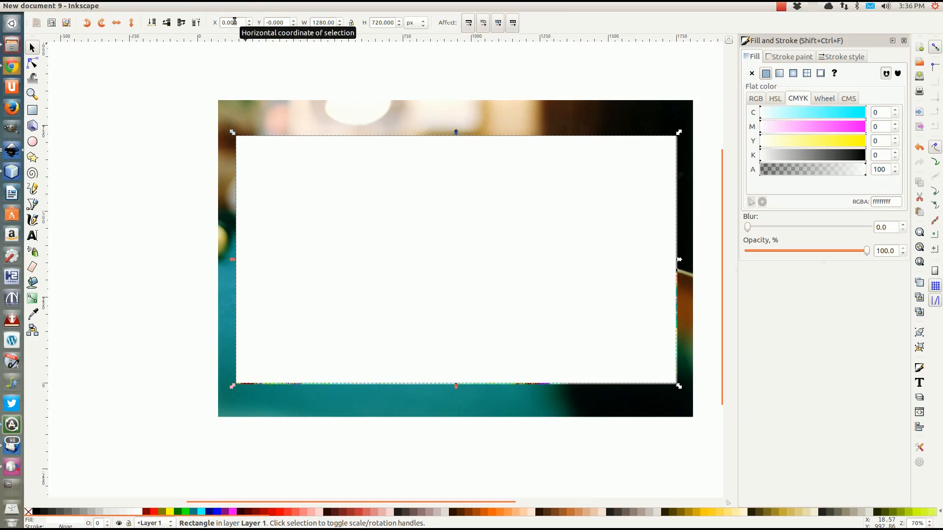
pyautogui.click(123, 148)
pyautogui.click(399, 190)
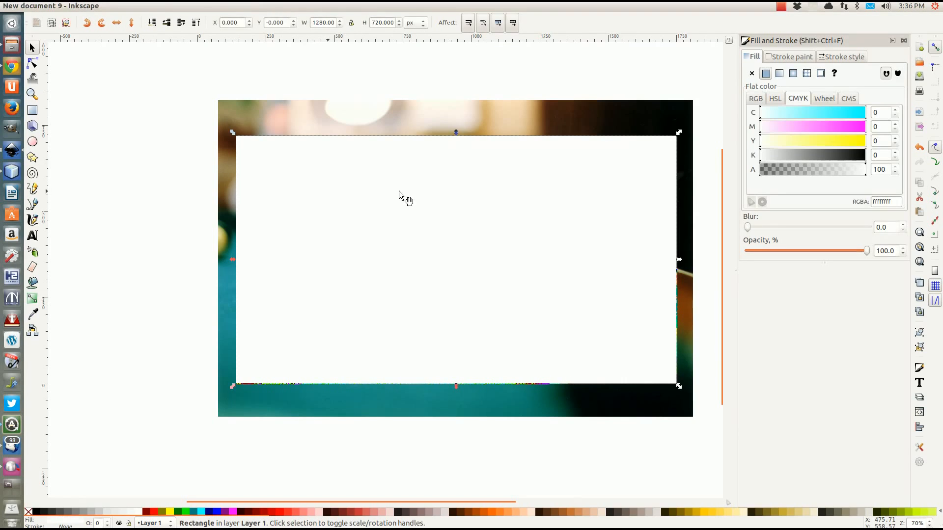
# Mask the pool-table photo with the white rectangle, then show the Layers panel
pyautogui.keyDown('shift'); pyautogui.click(373, 129); pyautogui.keyUp('shift')
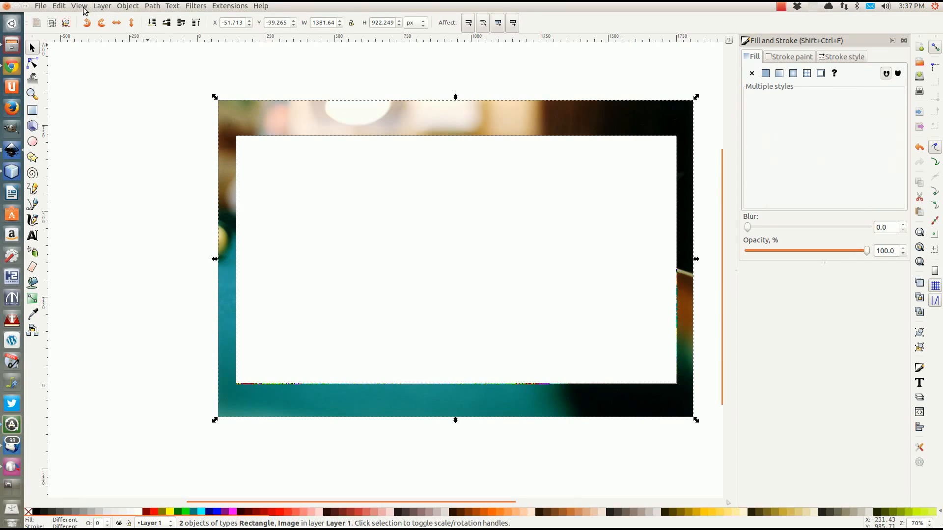
pyautogui.click(127, 6)
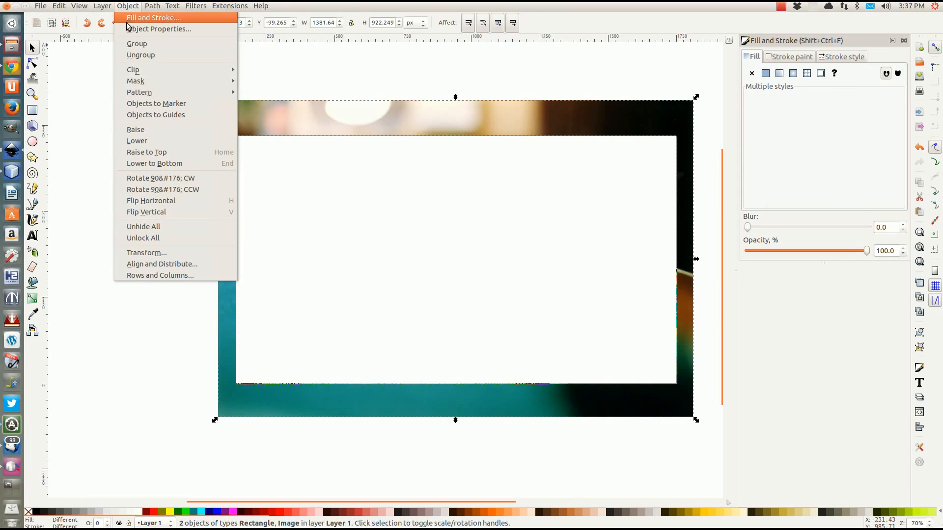
pyautogui.moveTo(137, 81)
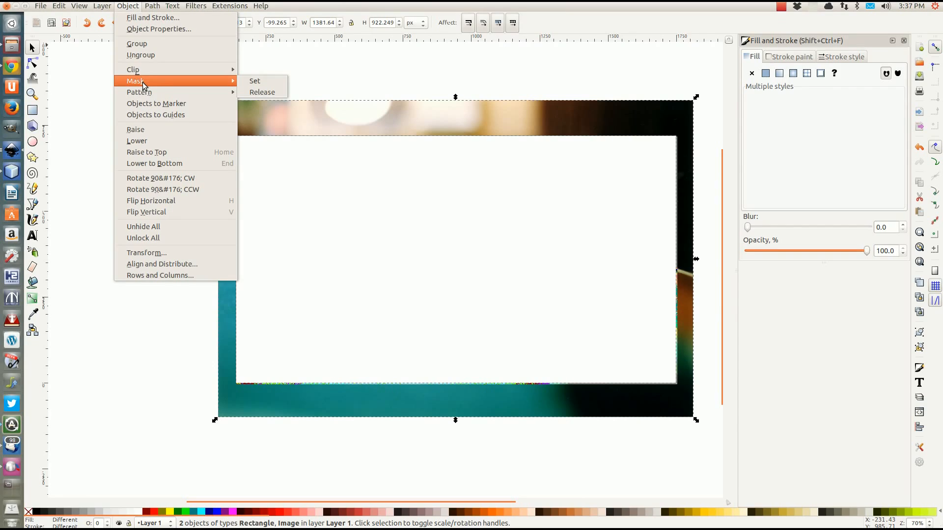
pyautogui.click(260, 81)
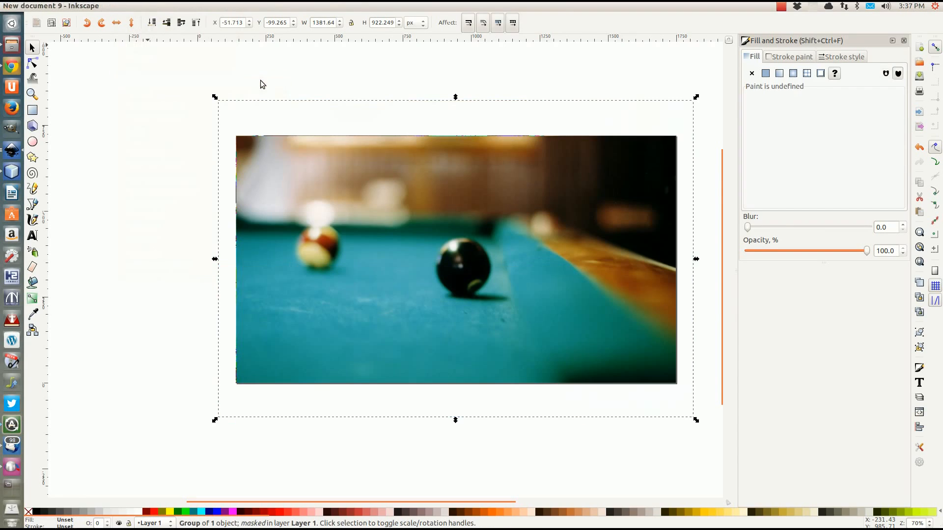
pyautogui.click(166, 83)
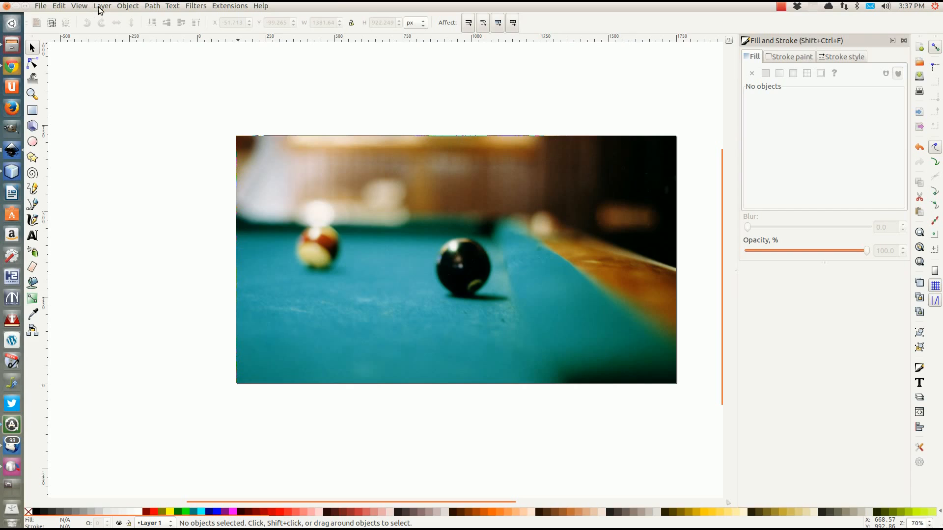
pyautogui.click(101, 9)
pyautogui.click(113, 171)
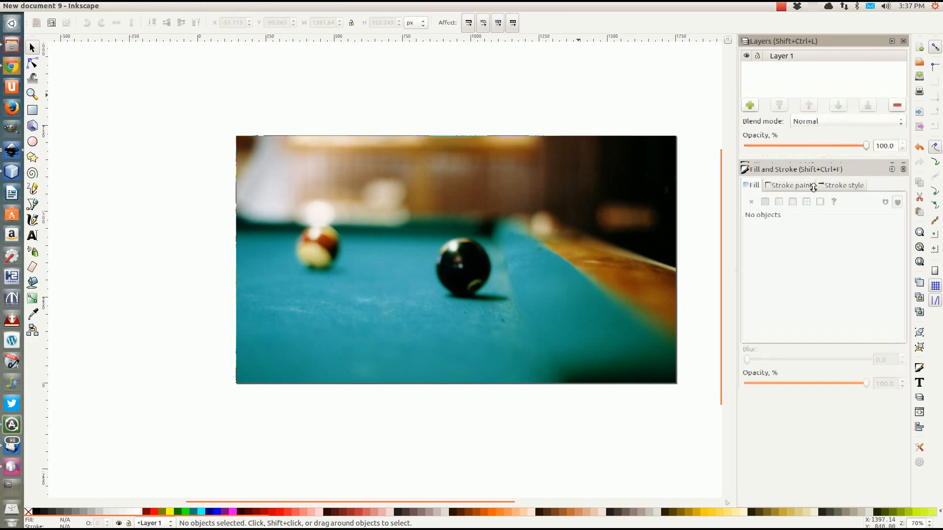
# Rename Layer 1 to 'background'
pyautogui.doubleClick(782, 56)
pyautogui.write('b')
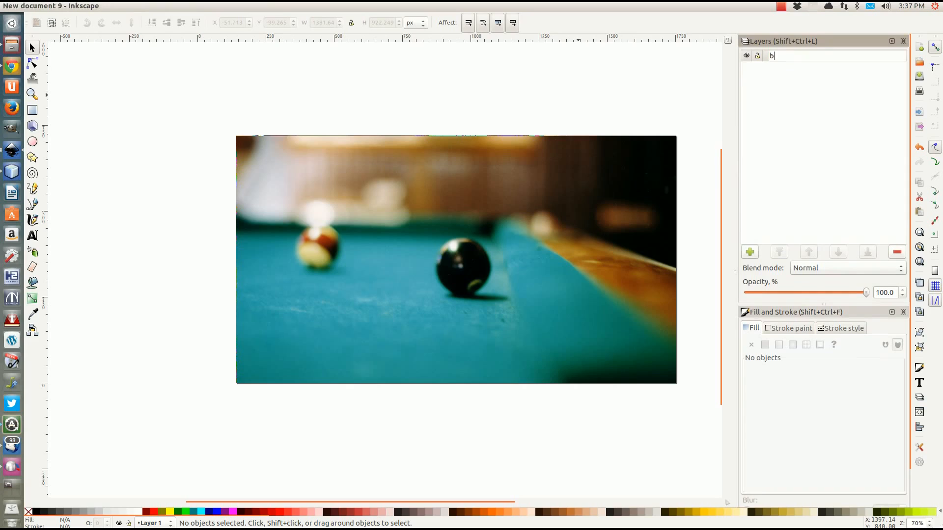
pyautogui.write('ackground')
pyautogui.press('Return')
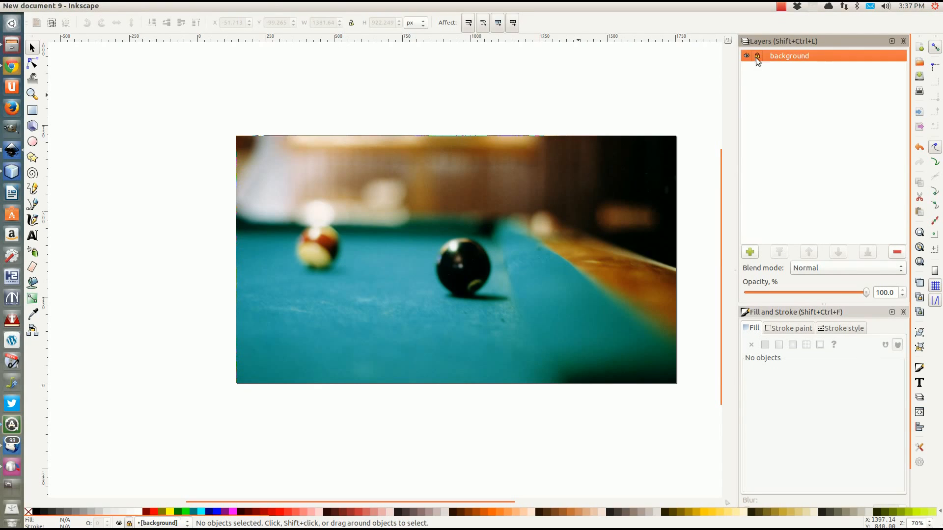
# Add a new layer named 'navigation' above background
pyautogui.click(751, 252)
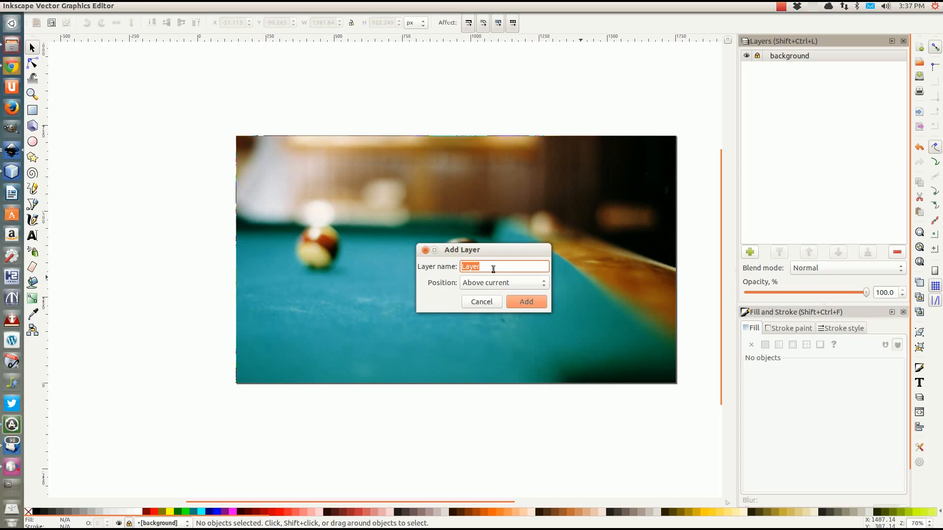
pyautogui.write('navigation')
pyautogui.click(520, 302)
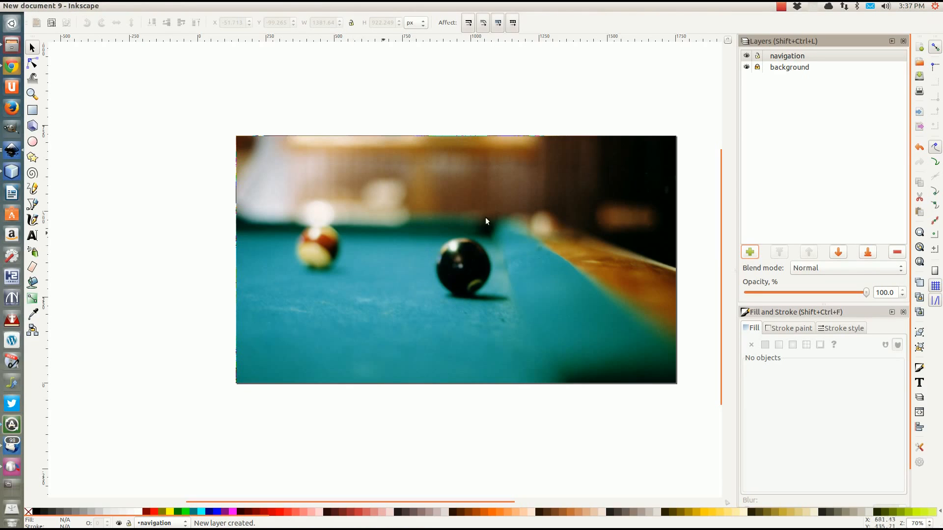
# Draw a small white rectangle and move it near the photo's top-right corner
pyautogui.click(33, 110)
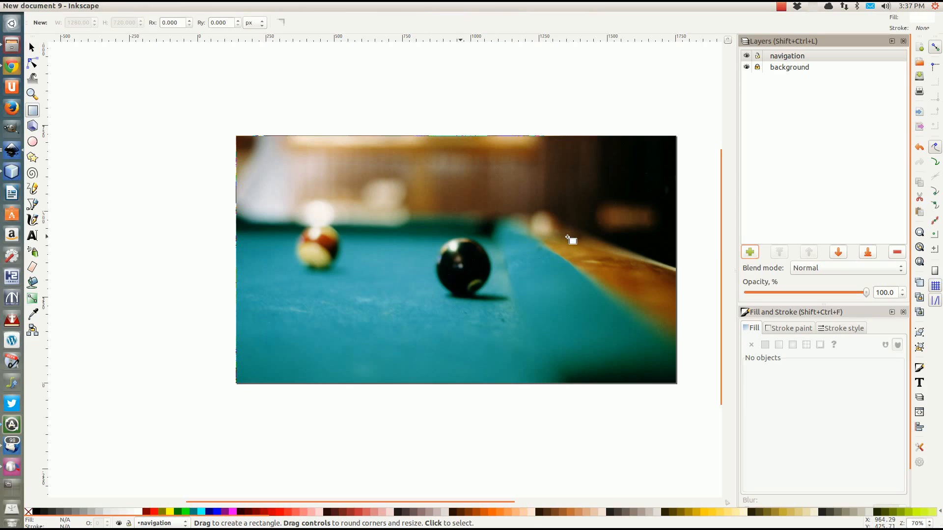
pyautogui.moveTo(568, 234); pyautogui.dragTo(649, 253)
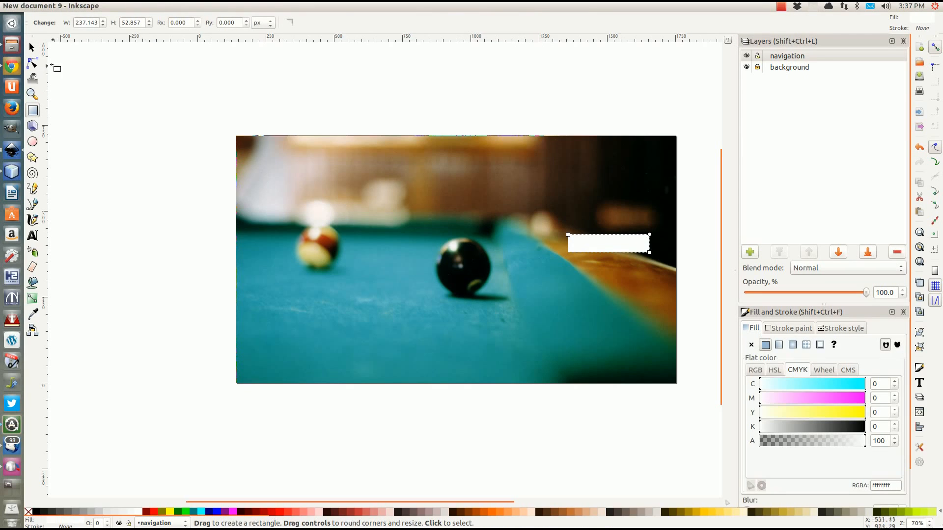
pyautogui.click(32, 48)
pyautogui.moveTo(602, 248); pyautogui.dragTo(594, 197)
pyautogui.scroll(3, 565, 201)
pyautogui.scroll(-2, 552, 206)
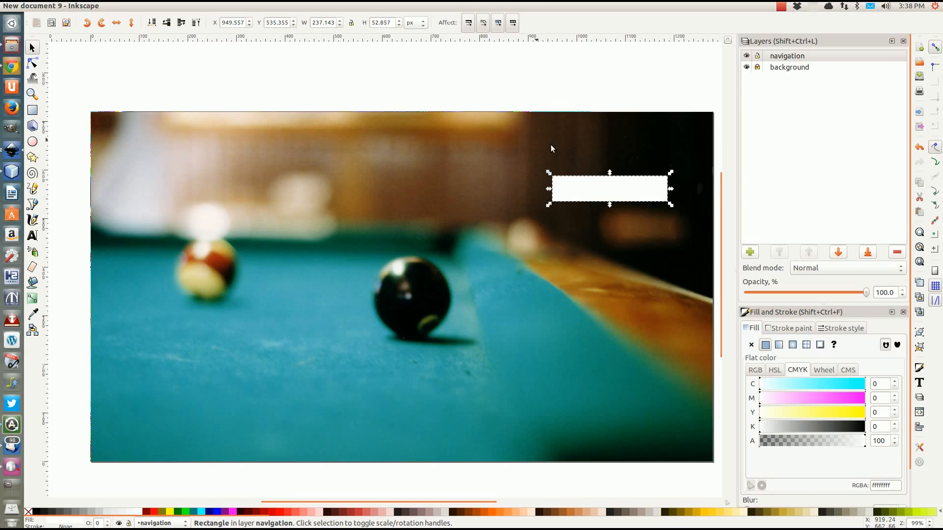
pyautogui.moveTo(592, 186); pyautogui.dragTo(601, 162)
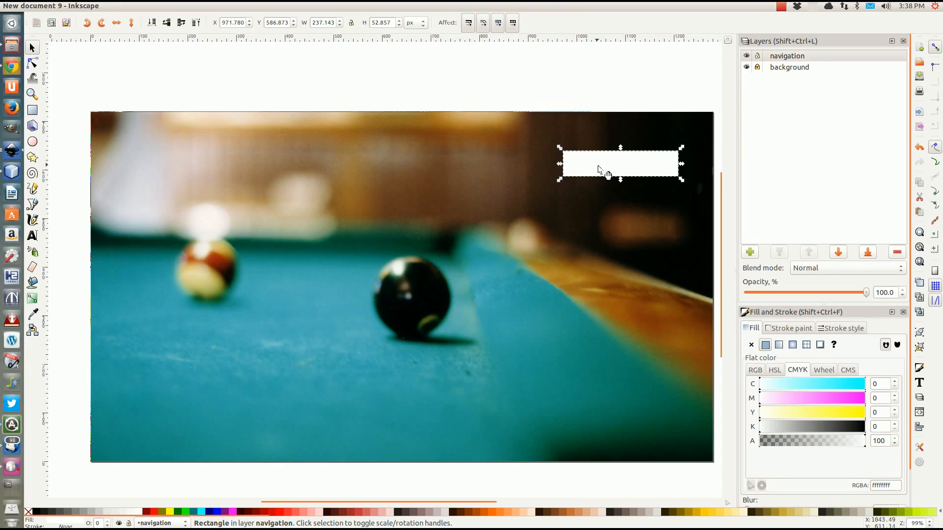
pyautogui.click(755, 373)
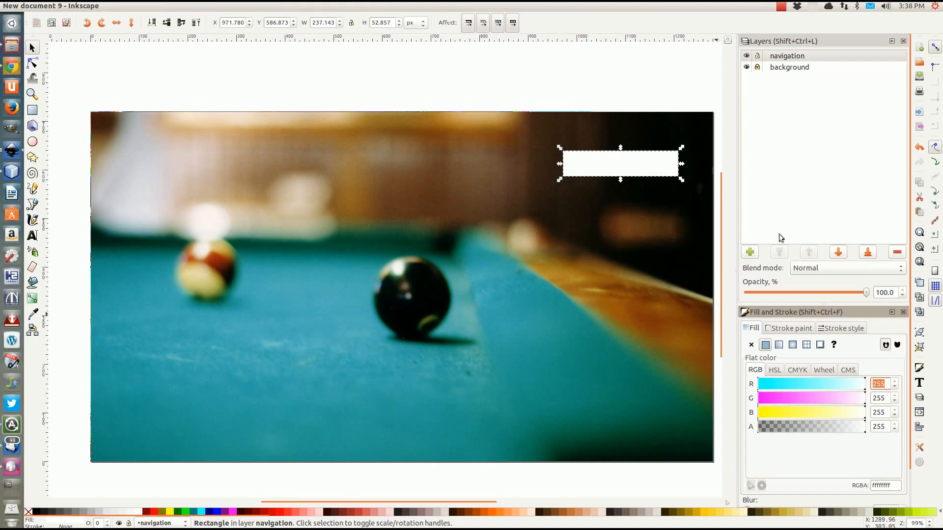
# Apply a white-to-transparent linear gradient fill to the small rectangle
pyautogui.click(779, 346)
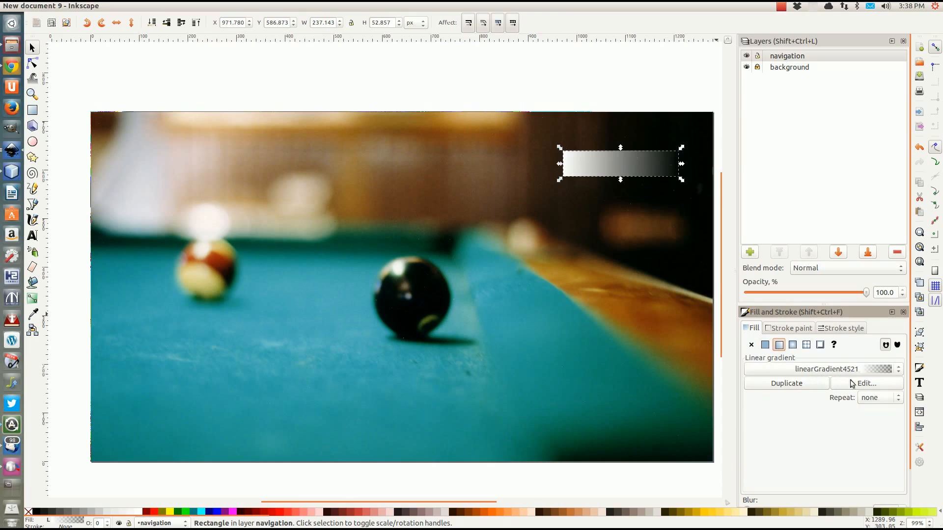
pyautogui.click(865, 384)
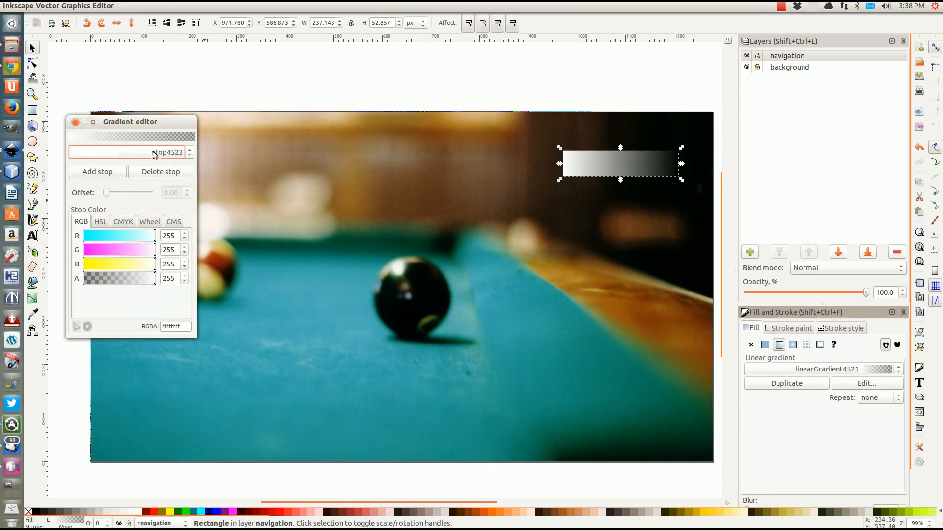
pyautogui.click(75, 121)
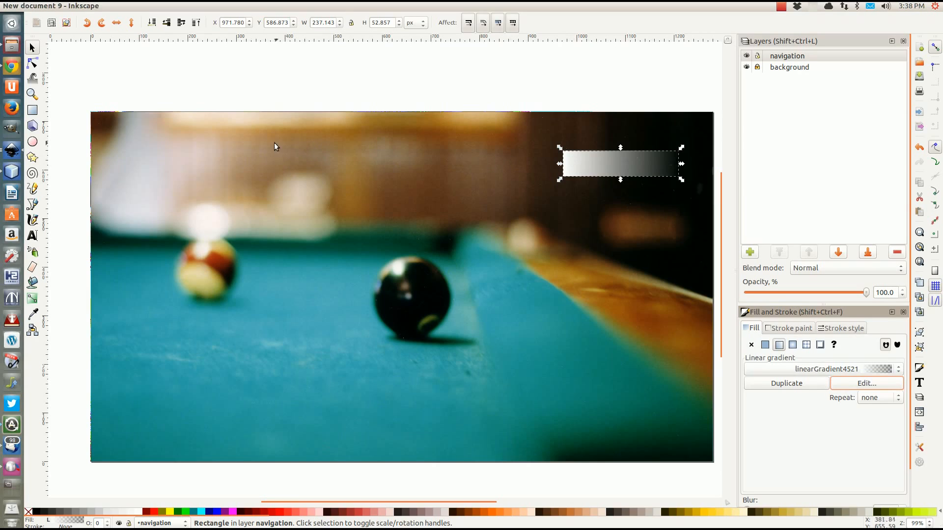
pyautogui.click(32, 63)
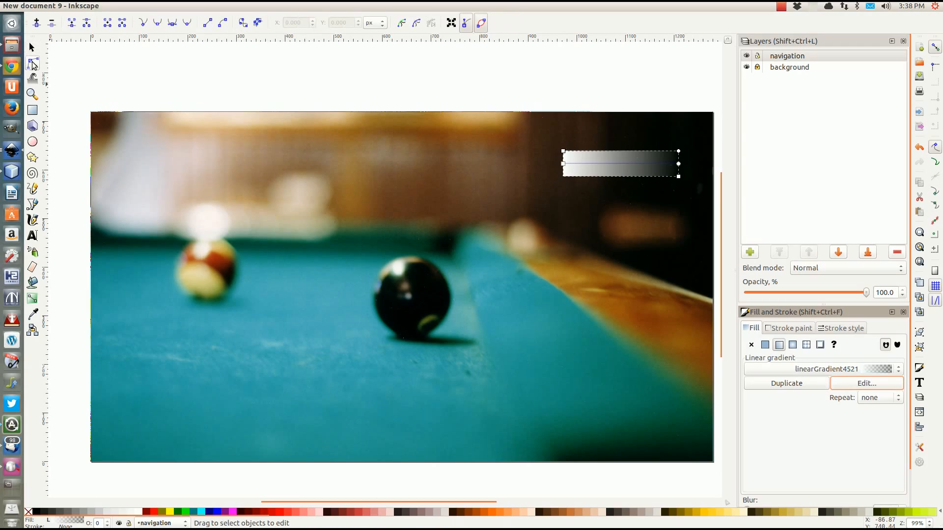
# Reorient the rectangle's gradient to run vertically from top to bottom
pyautogui.moveTo(563, 164); pyautogui.dragTo(625, 146)
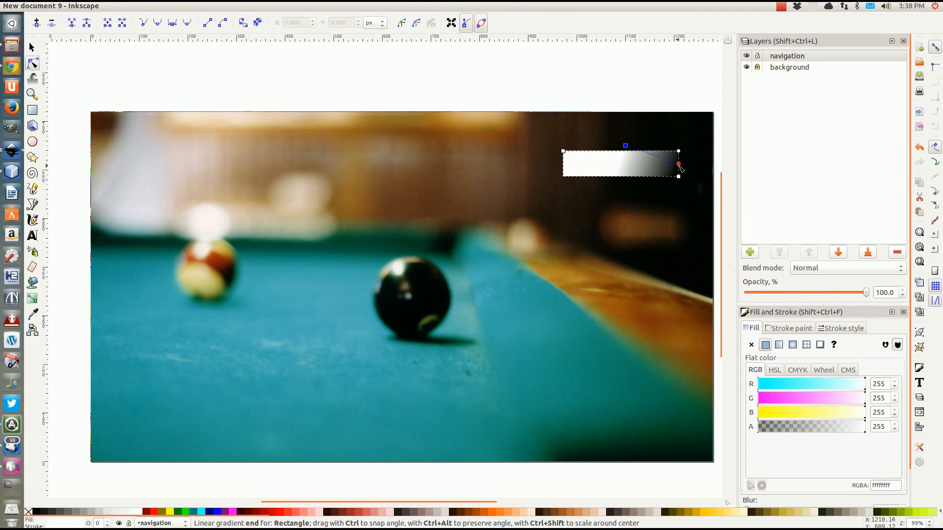
pyautogui.moveTo(678, 163)
pyautogui.mouseDown()
pyautogui.moveTo(653, 179)
pyautogui.moveTo(626, 179)
pyautogui.mouseUp()
pyautogui.moveTo(626, 147); pyautogui.dragTo(626, 152)
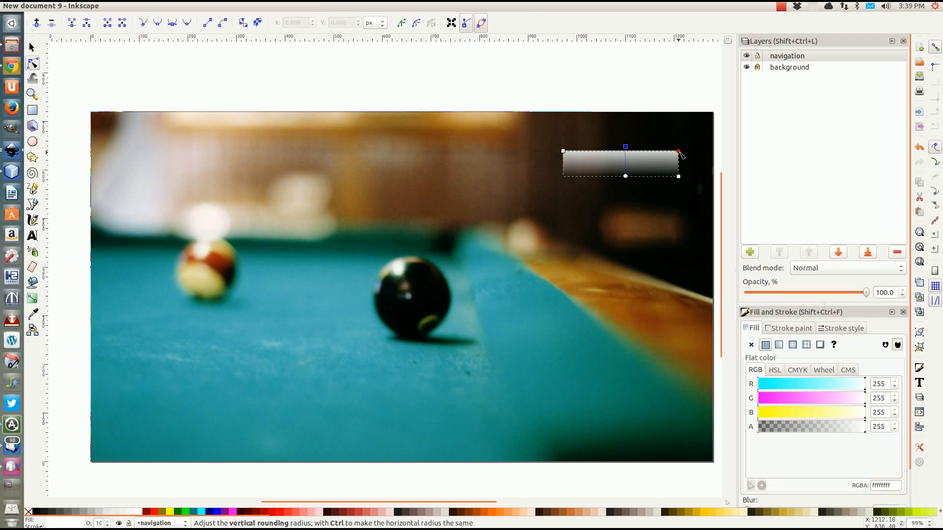
pyautogui.scroll(3, 681, 155)
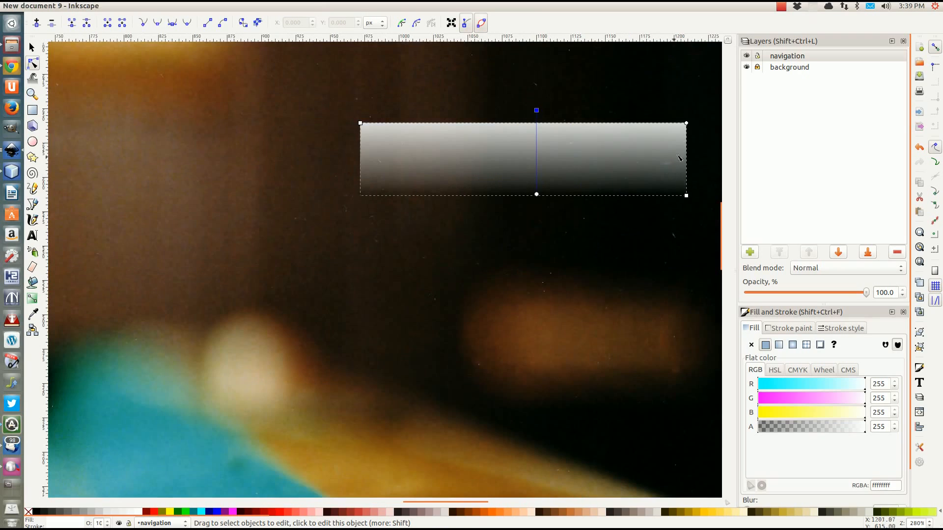
pyautogui.click(687, 130)
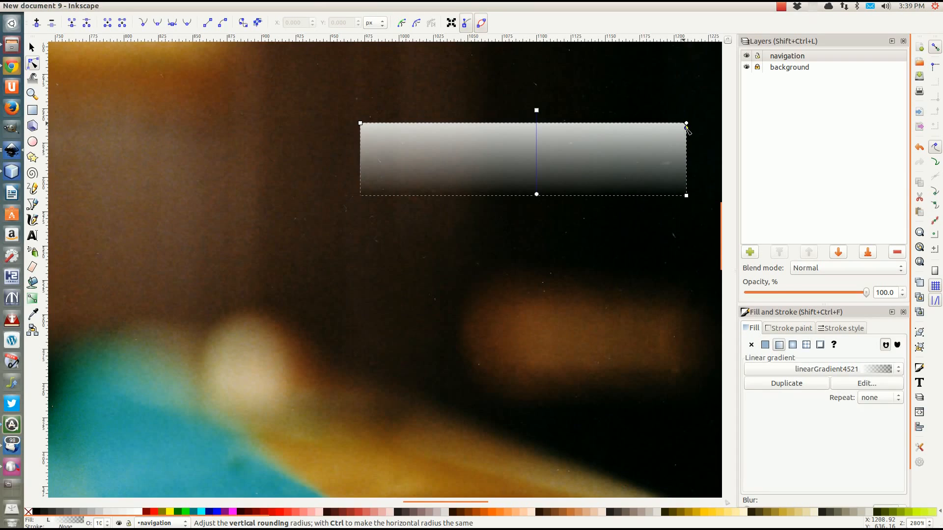
pyautogui.scroll(1, 500, 215)
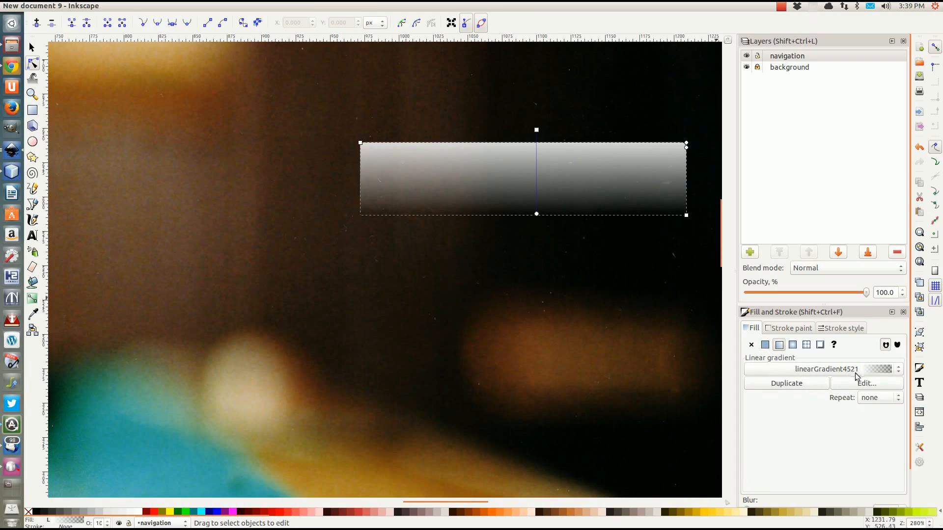
# Make the top stop opaque cream f4eed7 and the bottom stop cream at alpha 57
pyautogui.click(536, 130)
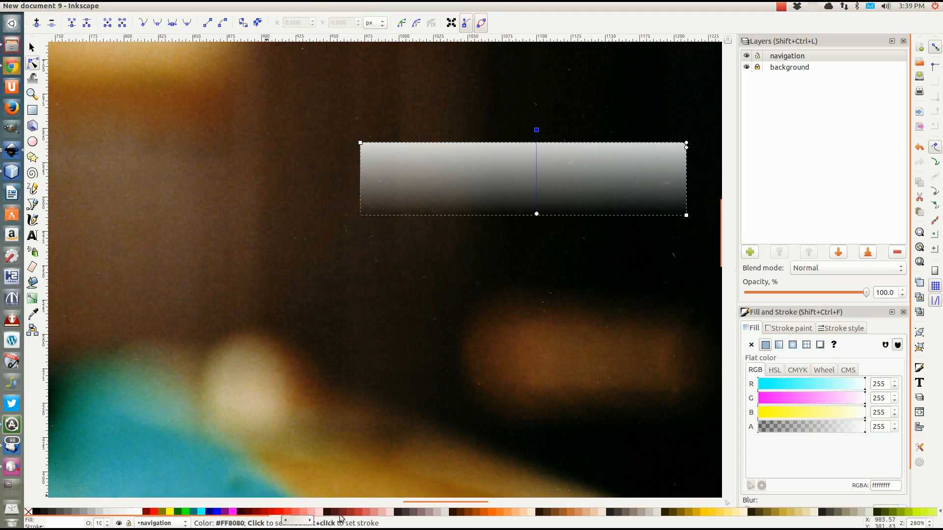
pyautogui.click(743, 512)
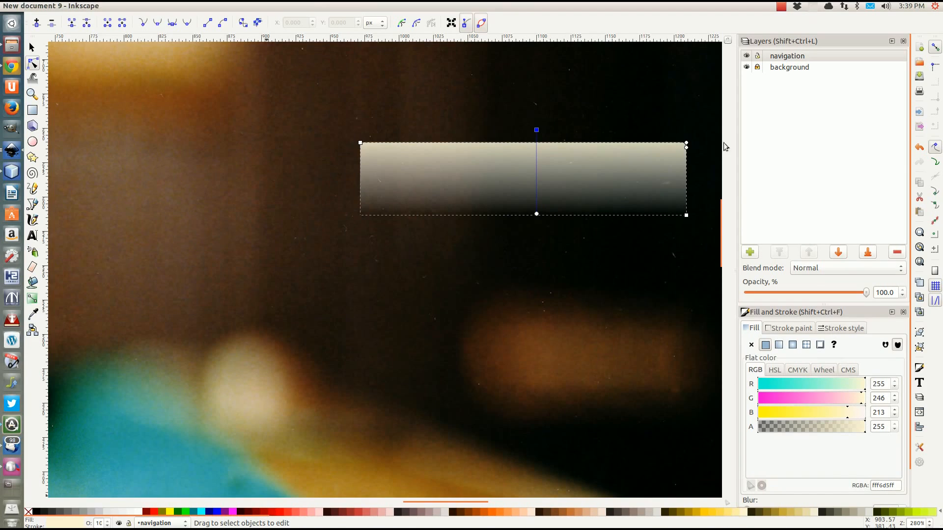
pyautogui.click(536, 215)
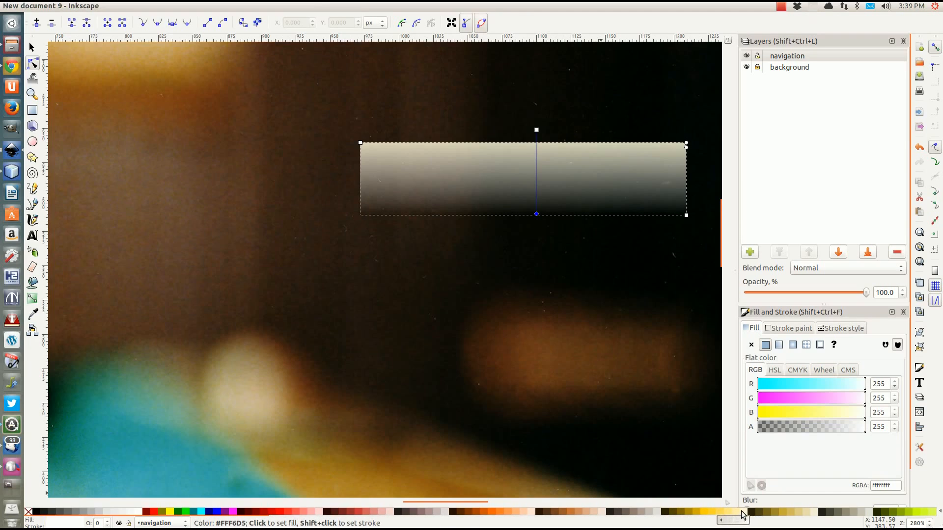
pyautogui.click(814, 513)
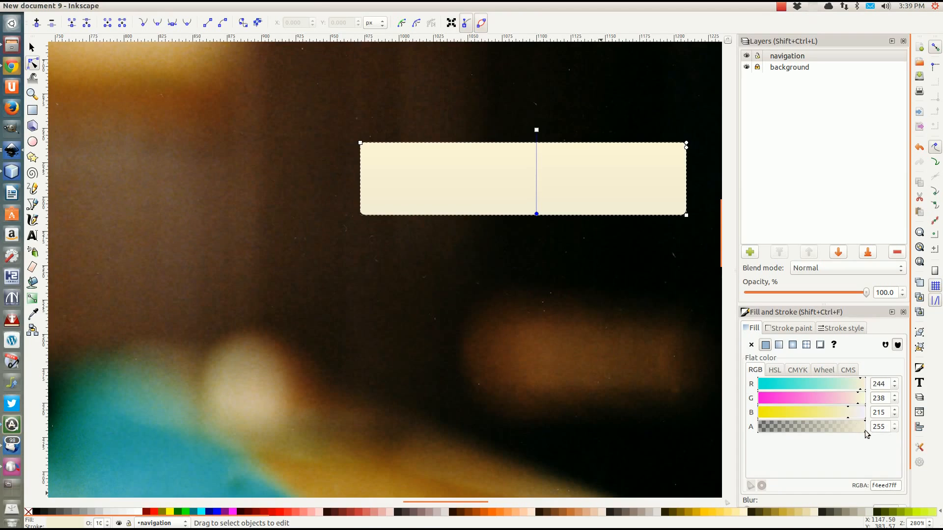
pyautogui.moveTo(864, 428); pyautogui.dragTo(782, 432)
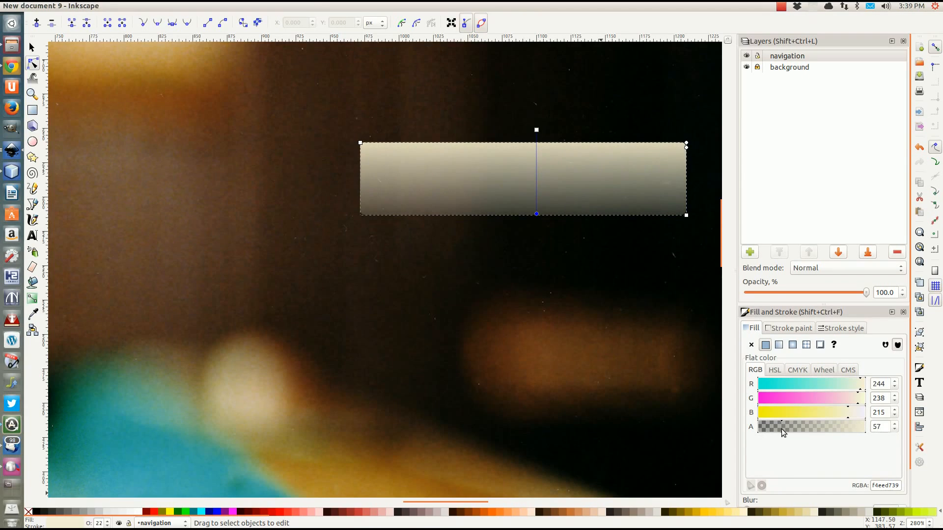
# Switch back to the Selector tool and reselect the gradient rectangle
pyautogui.click(32, 47)
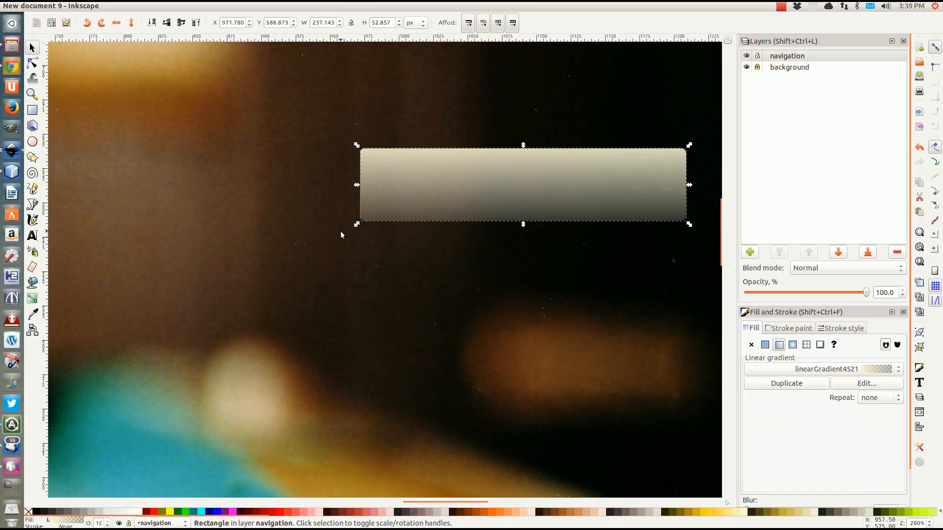
pyautogui.scroll(-2, 456, 230)
pyautogui.click(420, 116)
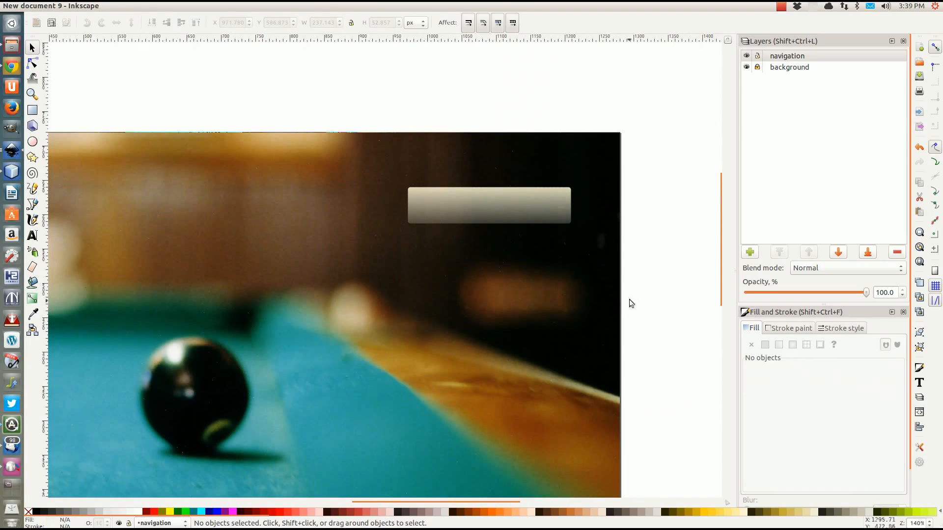
pyautogui.scroll(-2, 525, 294)
pyautogui.scroll(3, 525, 296)
pyautogui.click(499, 216)
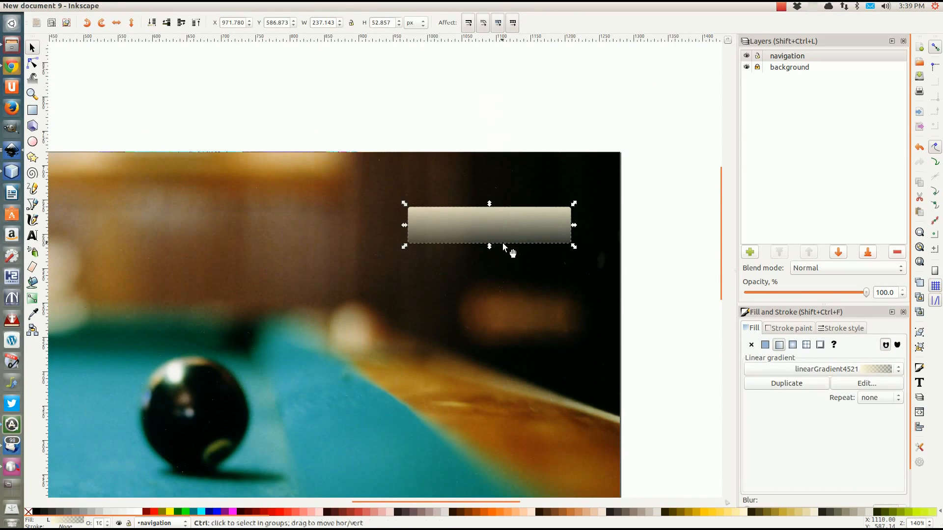
pyautogui.scroll(2, 501, 240)
pyautogui.click(780, 326)
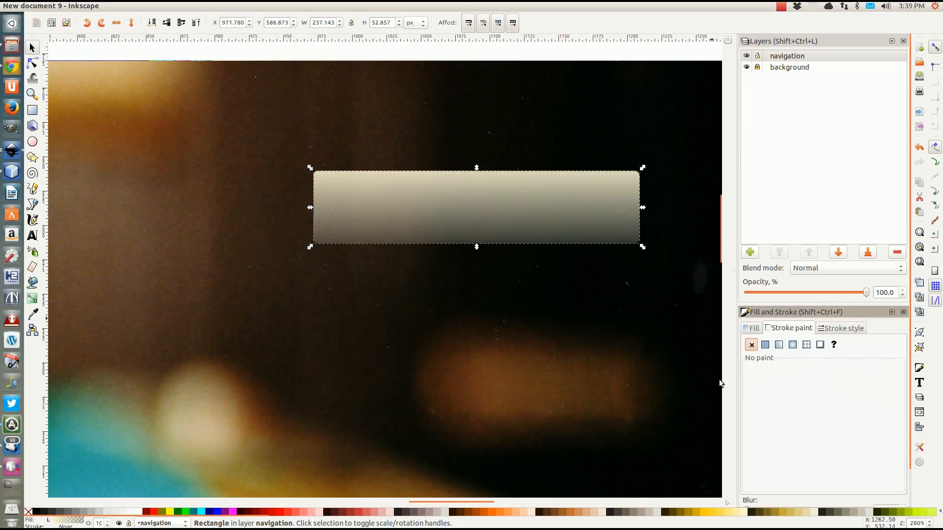
# Set the rectangle's stroke paint to flat white ffffff
pyautogui.click(765, 344)
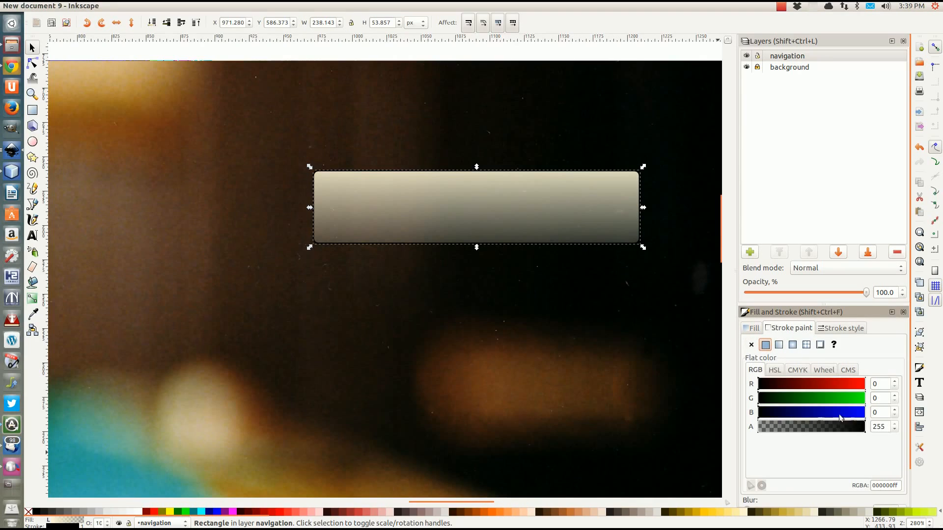
pyautogui.click(881, 384)
pyautogui.write('255')
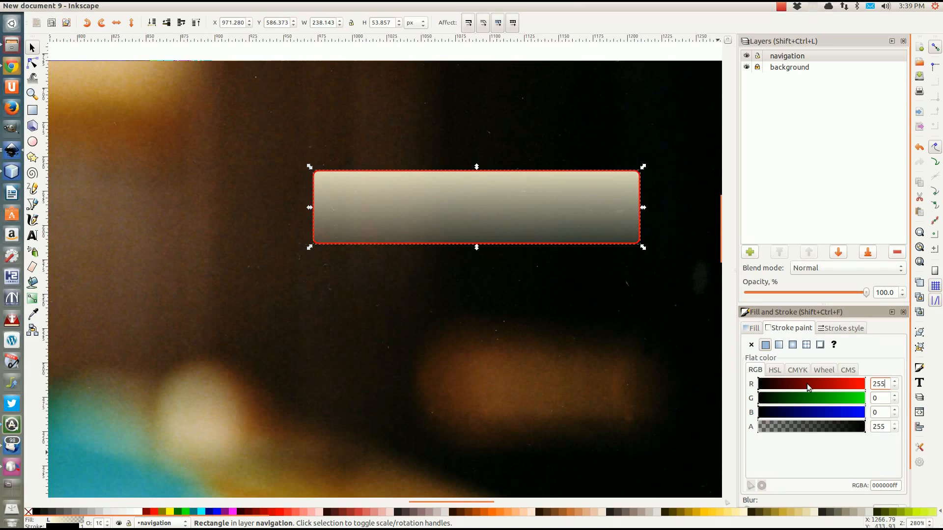
pyautogui.press('Tab')
pyautogui.write('255')
pyautogui.press('Tab')
pyautogui.write('255')
pyautogui.press('Tab')
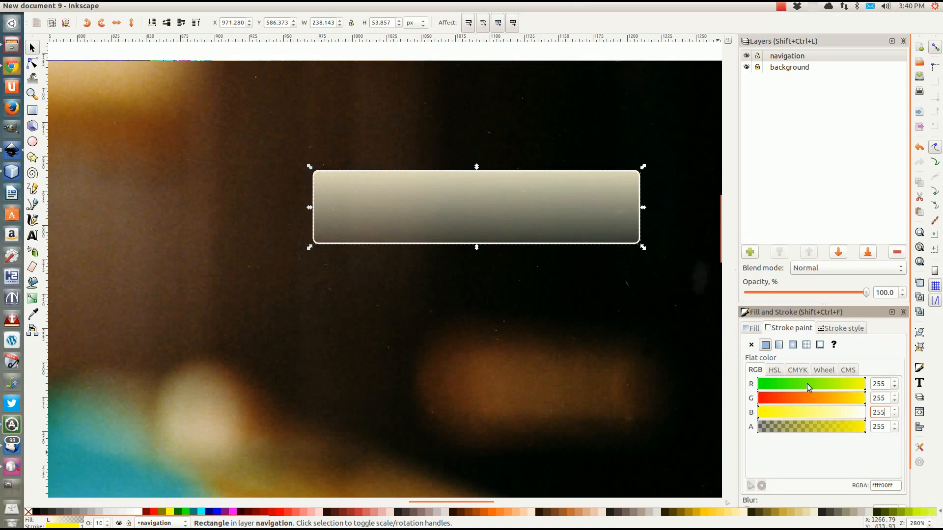
pyautogui.click(827, 466)
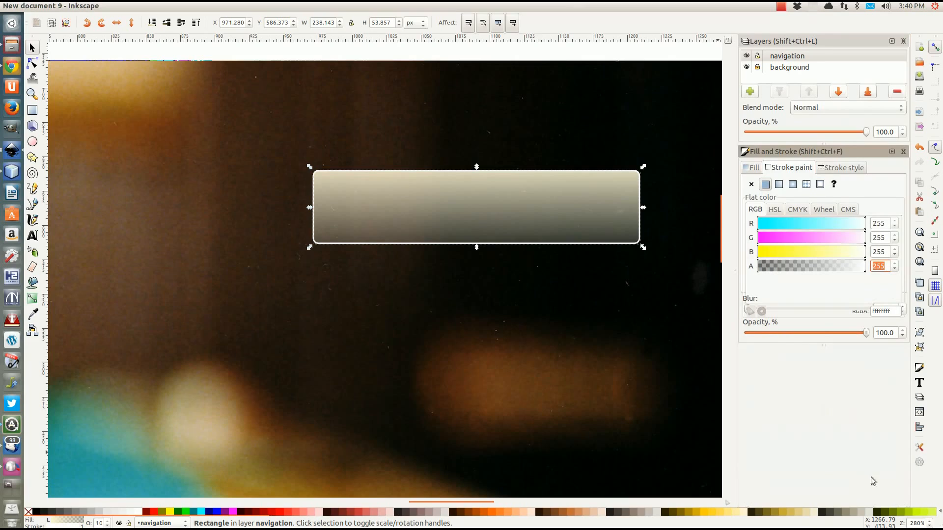
pyautogui.click(890, 311)
pyautogui.doubleClick(885, 311)
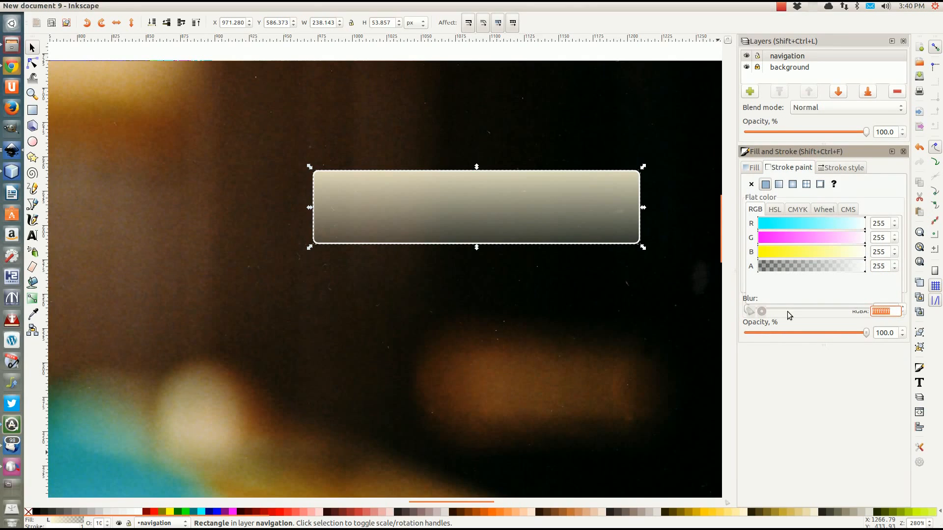
pyautogui.write('ffffff')
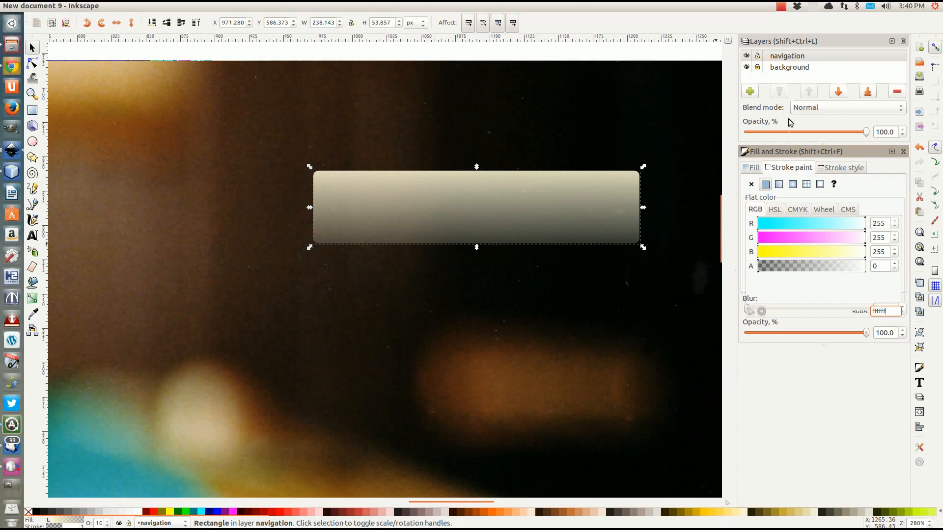
# Make the white stroke fully opaque with a width of 2 px
pyautogui.click(846, 168)
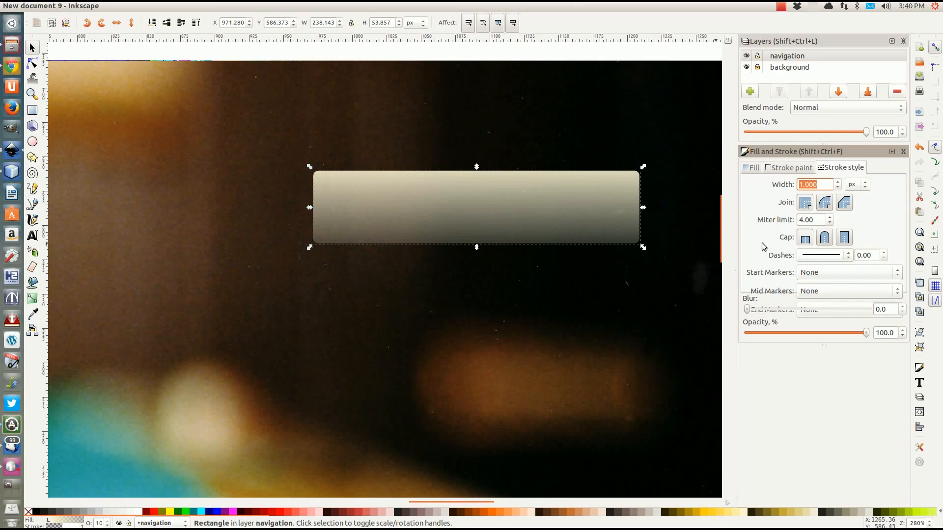
pyautogui.write('3')
pyautogui.press('Return')
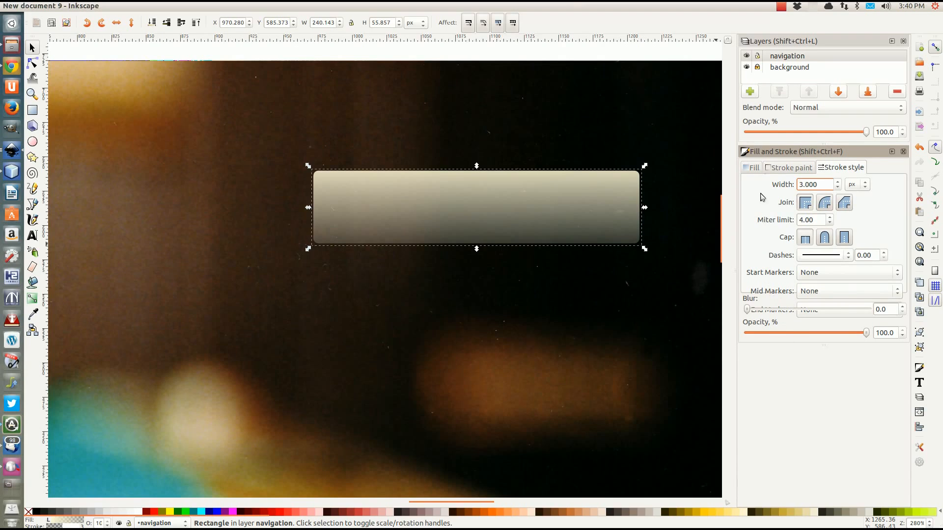
pyautogui.click(783, 168)
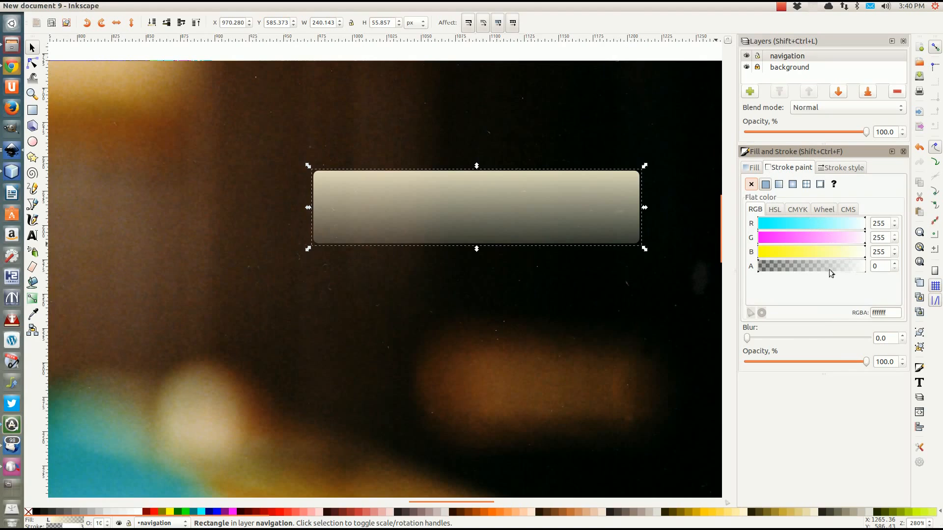
pyautogui.moveTo(761, 272); pyautogui.dragTo(889, 271)
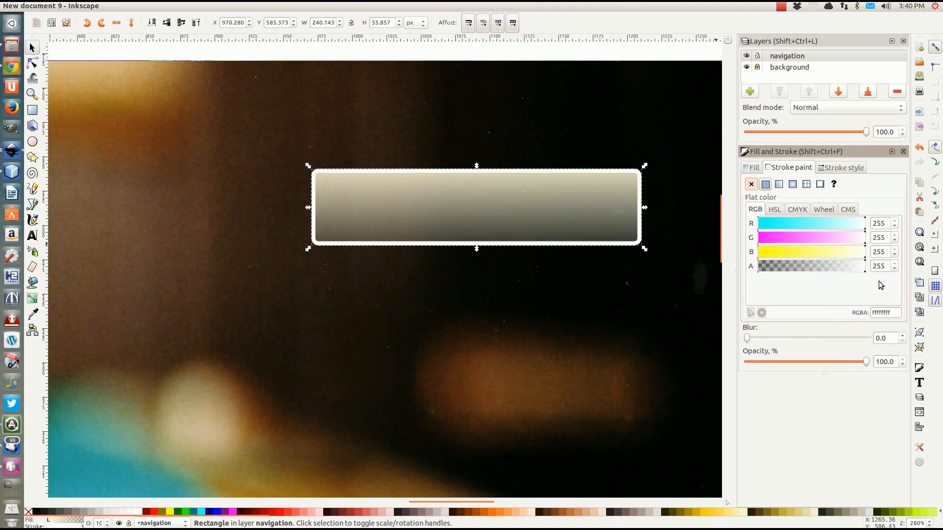
pyautogui.click(819, 169)
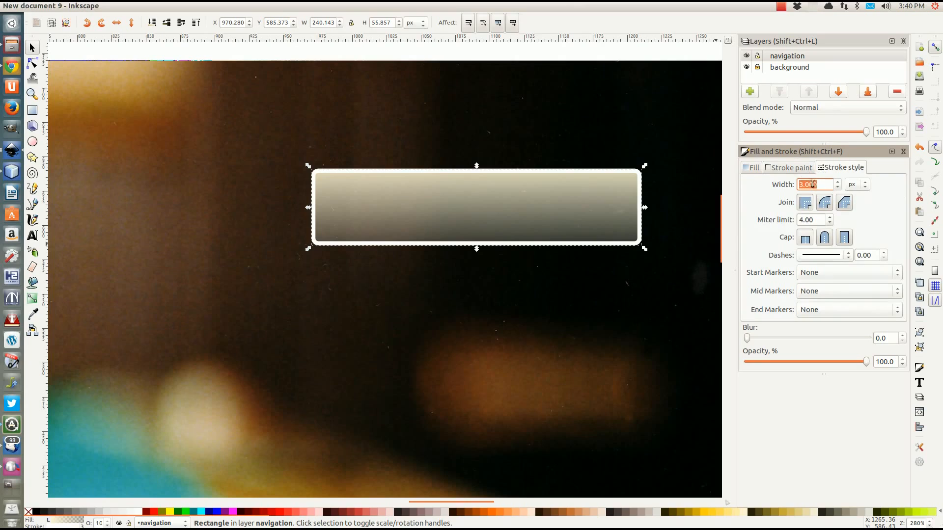
pyautogui.write('2')
pyautogui.press('Return')
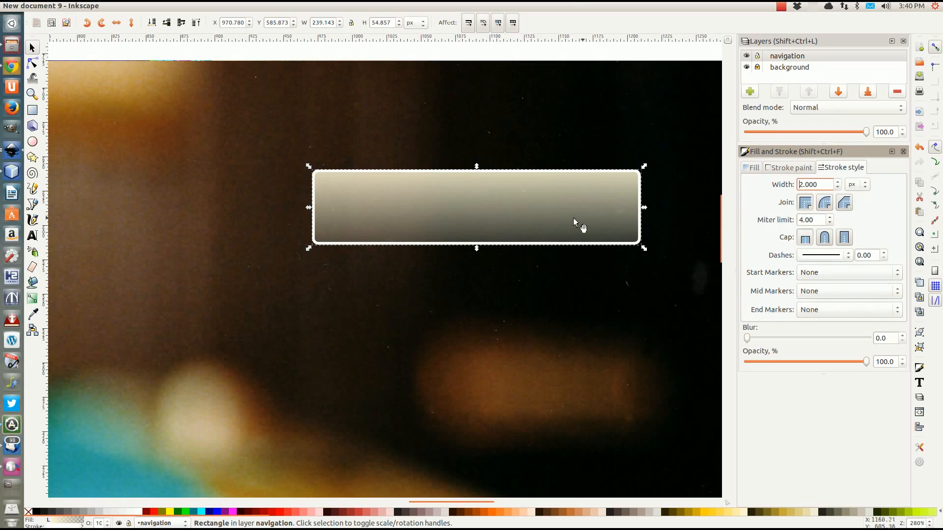
# Deselect and reselect the navigation rectangle
pyautogui.scroll(-3, 413, 222)
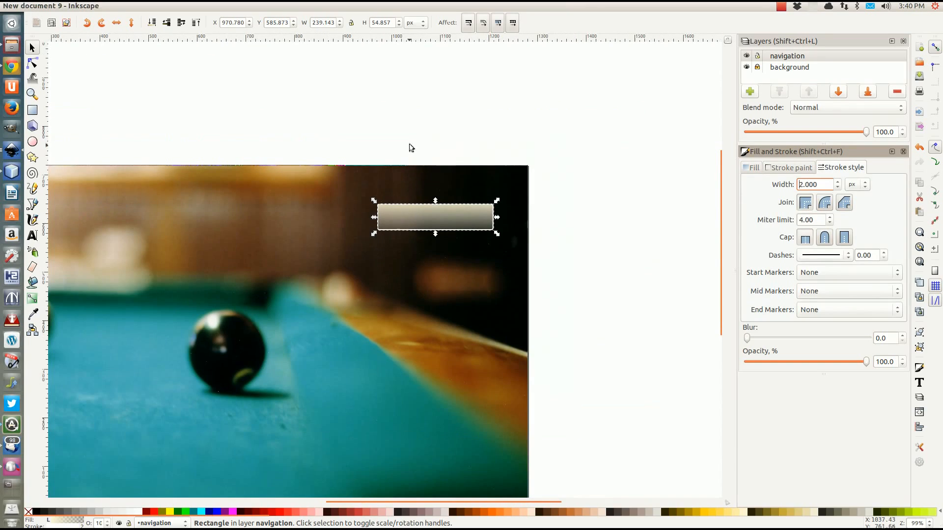
pyautogui.click(411, 148)
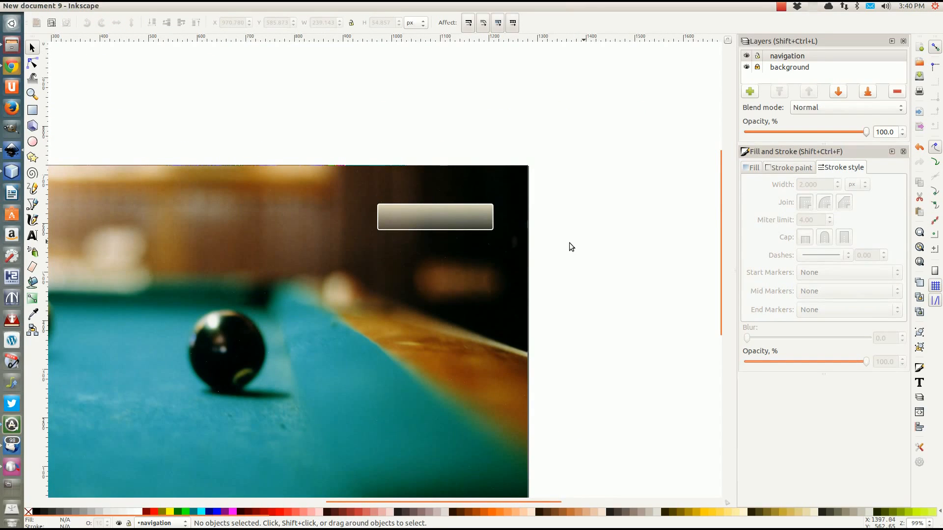
pyautogui.scroll(-2, 524, 245)
pyautogui.scroll(1, 524, 245)
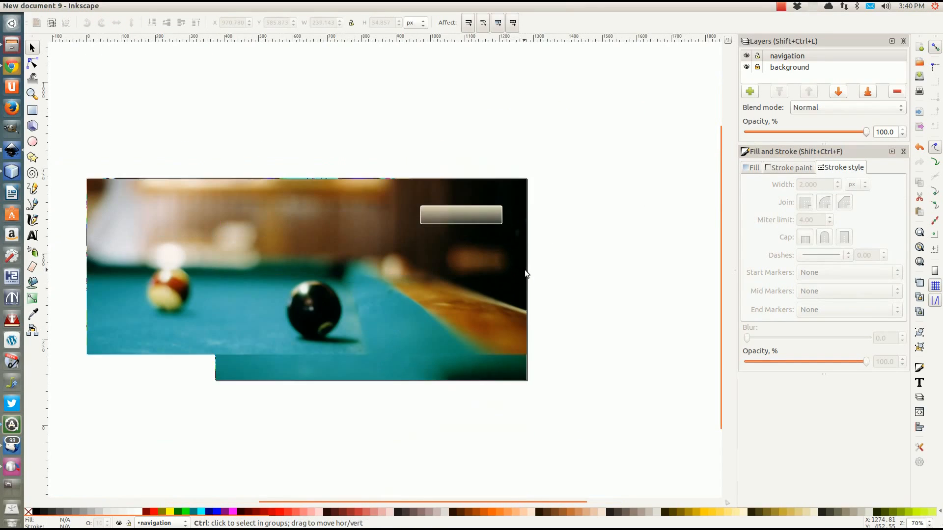
pyautogui.click(450, 213)
pyautogui.click(32, 236)
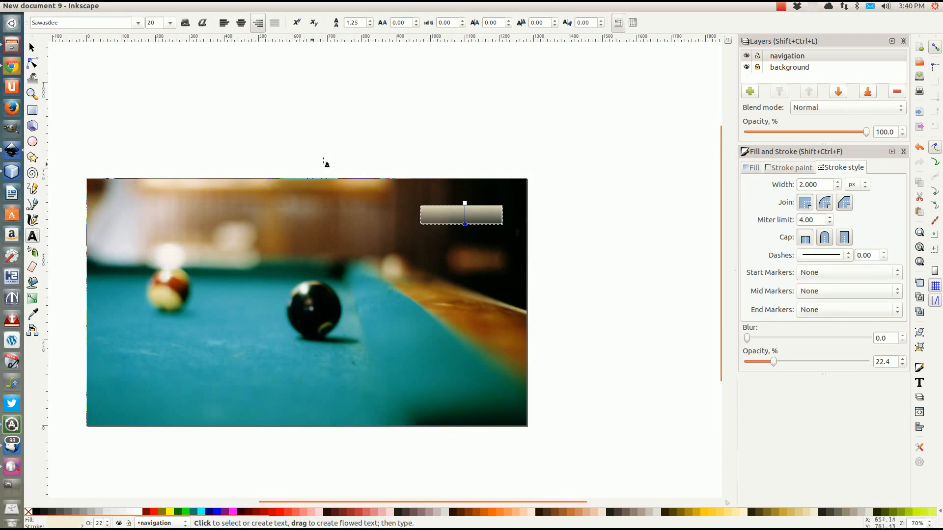
# Add a 'Home' text label, enlarge it, and fit it onto the navigation button
pyautogui.click(410, 147)
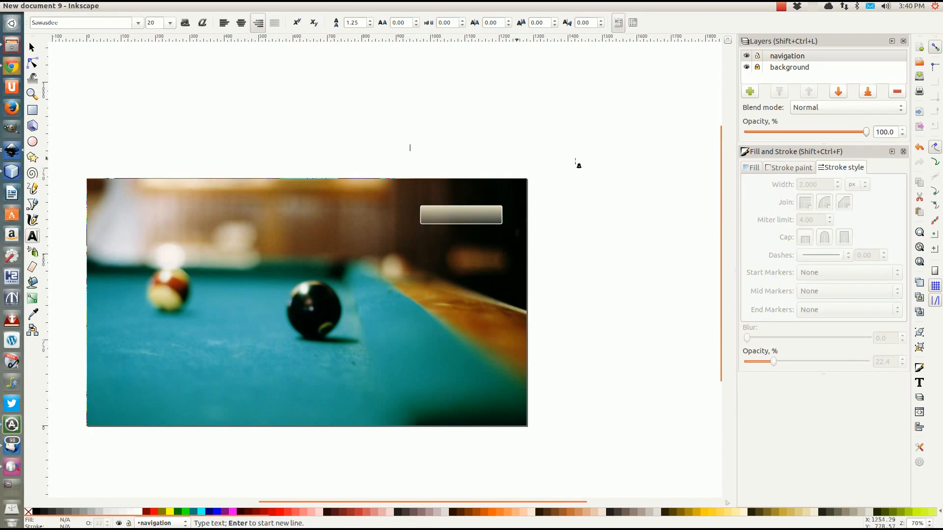
pyautogui.write('Home')
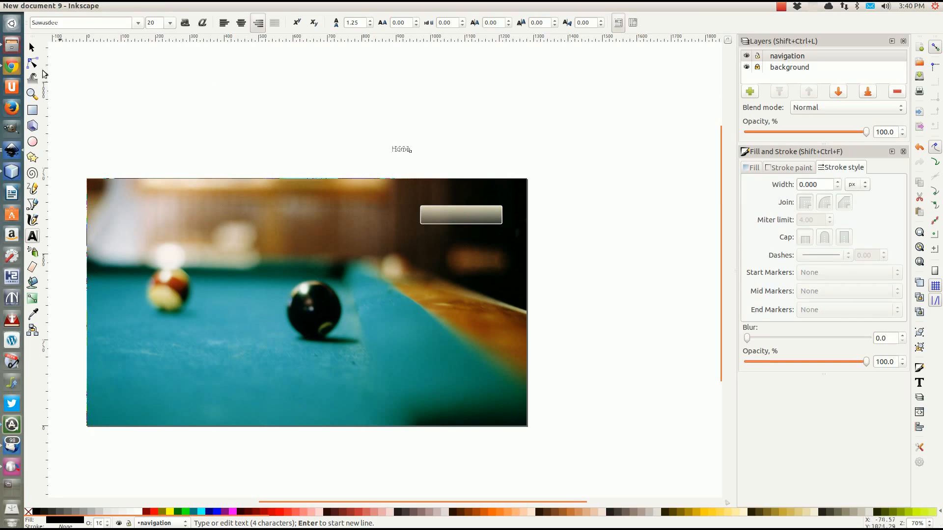
pyautogui.click(32, 48)
pyautogui.click(275, 126)
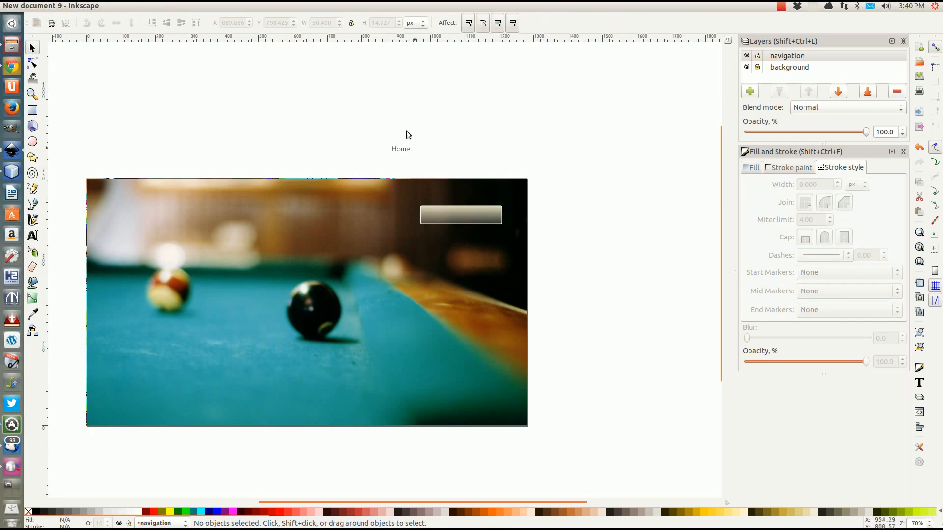
pyautogui.click(400, 149)
pyautogui.moveTo(411, 155); pyautogui.dragTo(459, 224)
pyautogui.click(491, 136)
pyautogui.scroll(3, 454, 246)
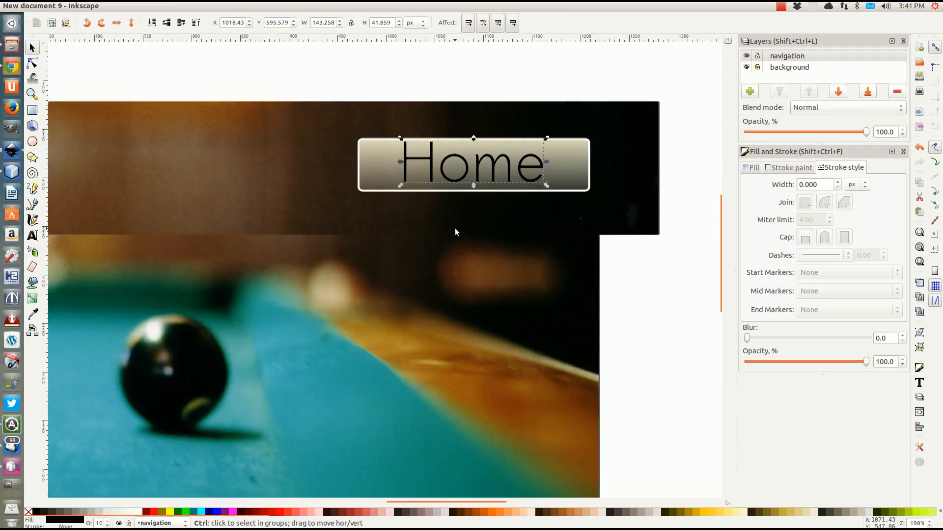
pyautogui.moveTo(400, 186); pyautogui.dragTo(444, 174)
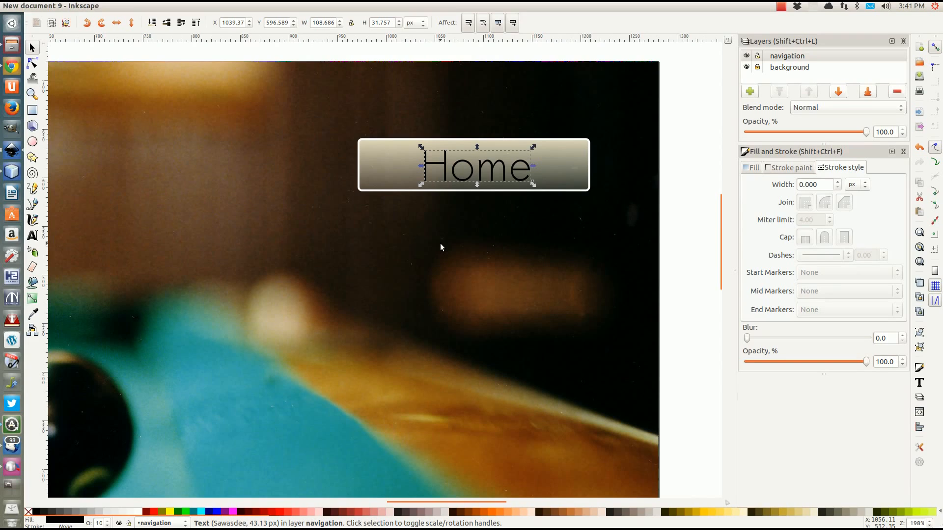
# Dismiss the software-up-to-date message
pyautogui.click(12, 425)
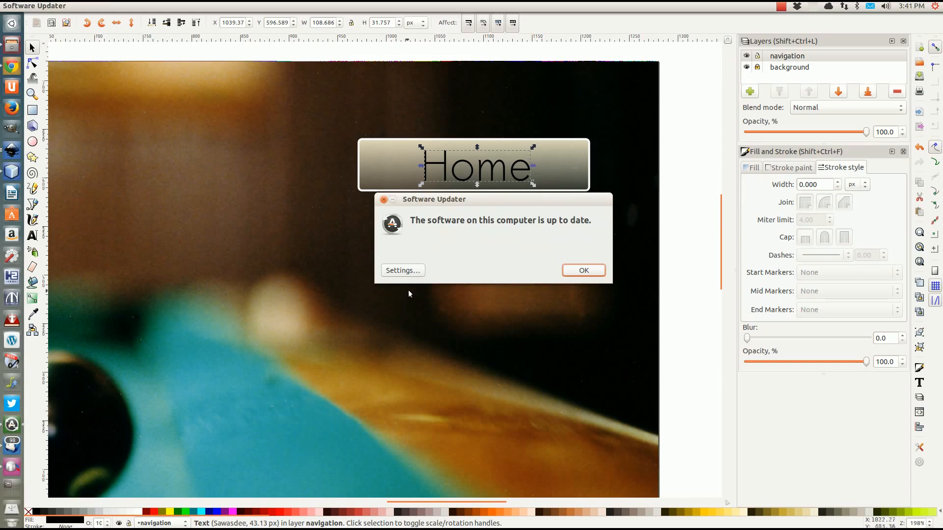
pyautogui.moveTo(456, 199); pyautogui.dragTo(397, 242)
pyautogui.click(528, 315)
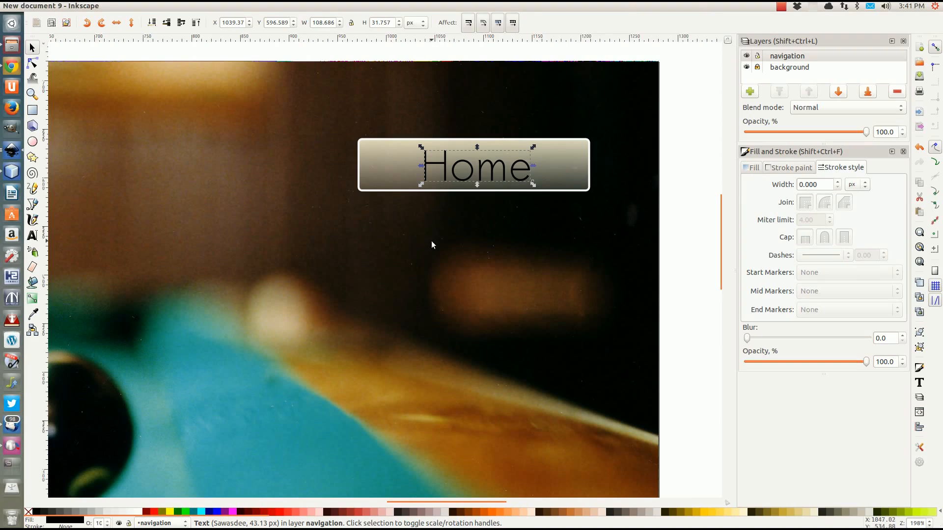
# Fill the Home label white, leaving its blur at 0
pyautogui.moveTo(754, 339); pyautogui.dragTo(756, 341)
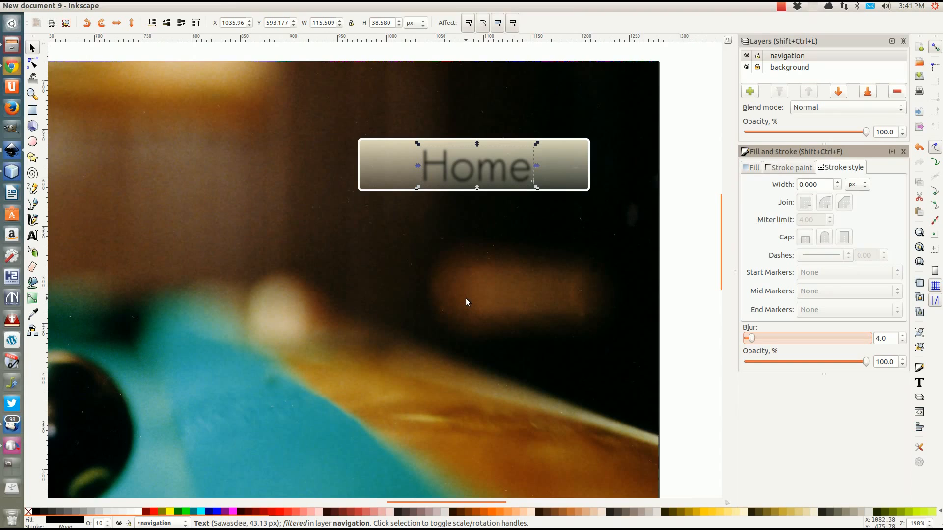
pyautogui.hotkey('ctrl', 'z')
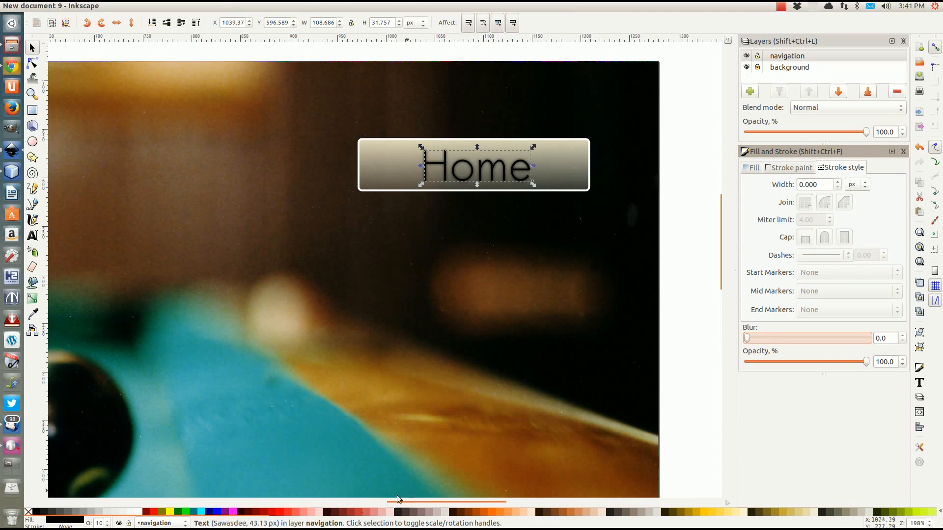
pyautogui.click(138, 512)
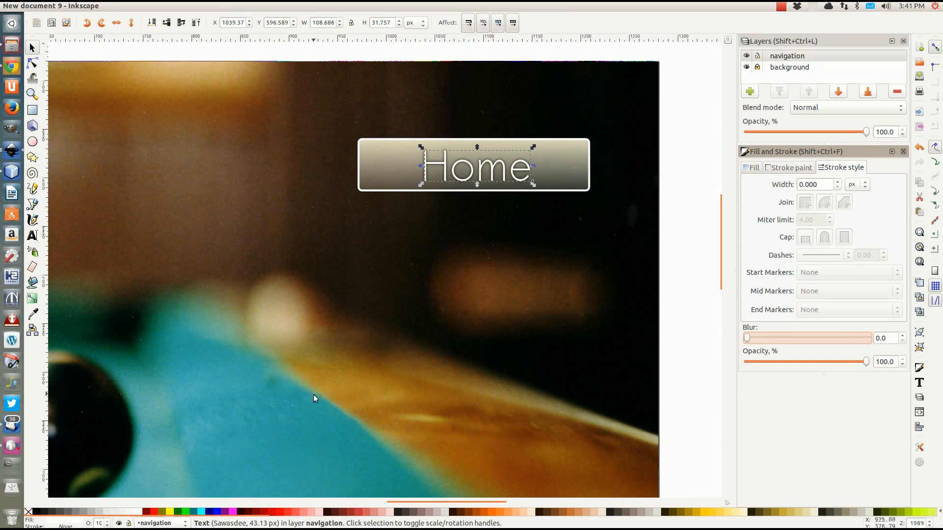
pyautogui.click(697, 187)
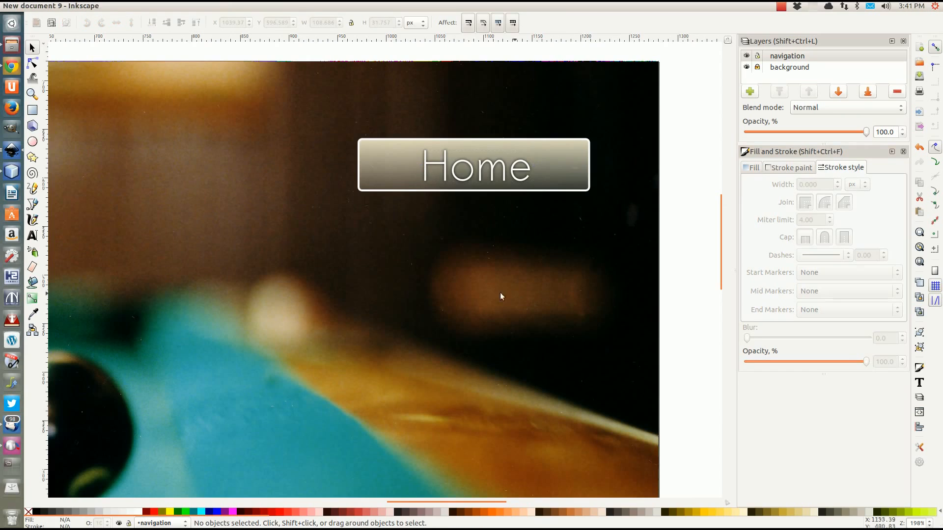
pyautogui.keyDown('ctrl'); pyautogui.scroll(-2, 464, 255); pyautogui.keyUp('ctrl')
pyautogui.keyDown('ctrl'); pyautogui.scroll(-1, 441, 270); pyautogui.keyUp('ctrl')
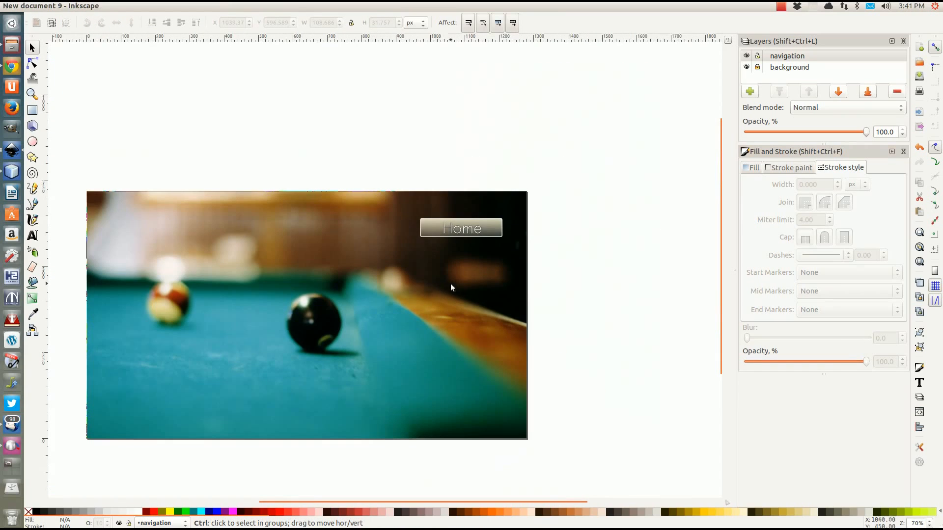
# Centre the Home label horizontally and vertically on its cream button with Align and Distribute
pyautogui.scroll(1, 455, 279)
pyautogui.scroll(2, 484, 237)
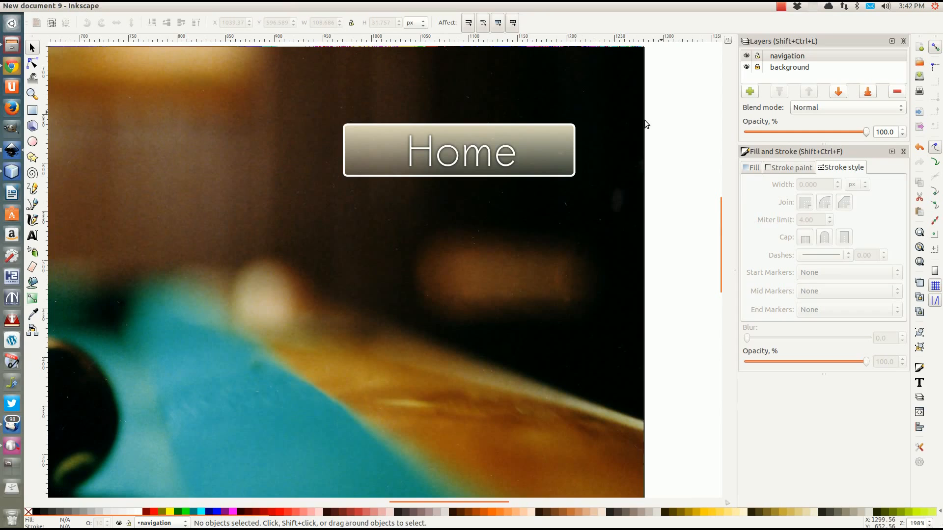
pyautogui.moveTo(670, 83); pyautogui.dragTo(300, 213)
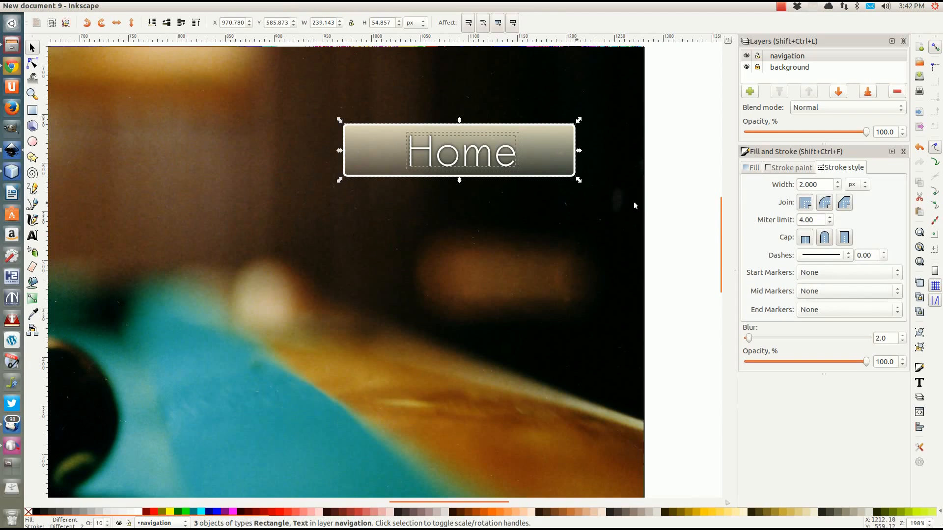
pyautogui.click(128, 7)
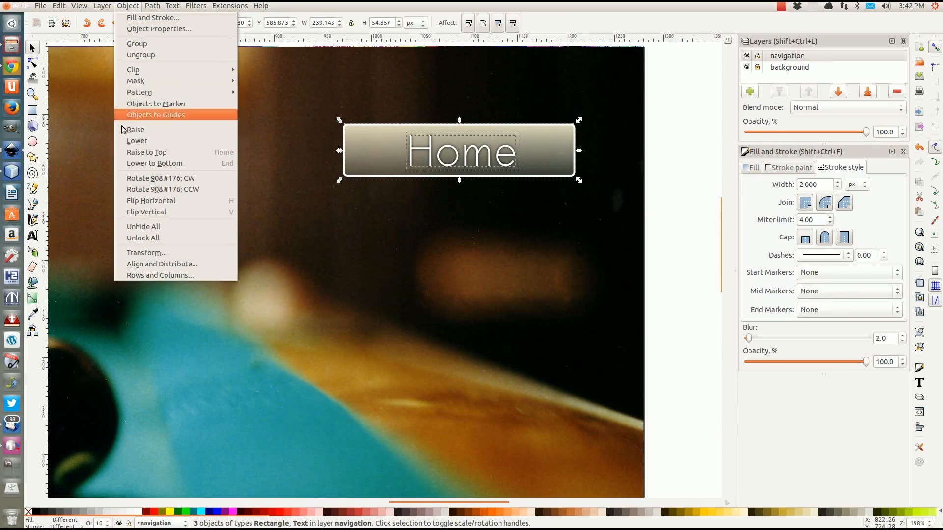
pyautogui.click(162, 264)
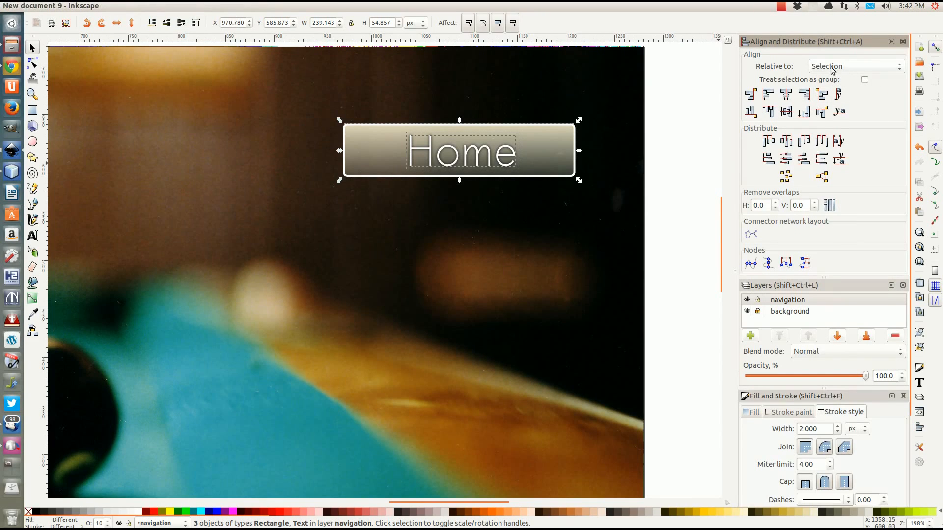
pyautogui.click(786, 96)
pyautogui.click(786, 113)
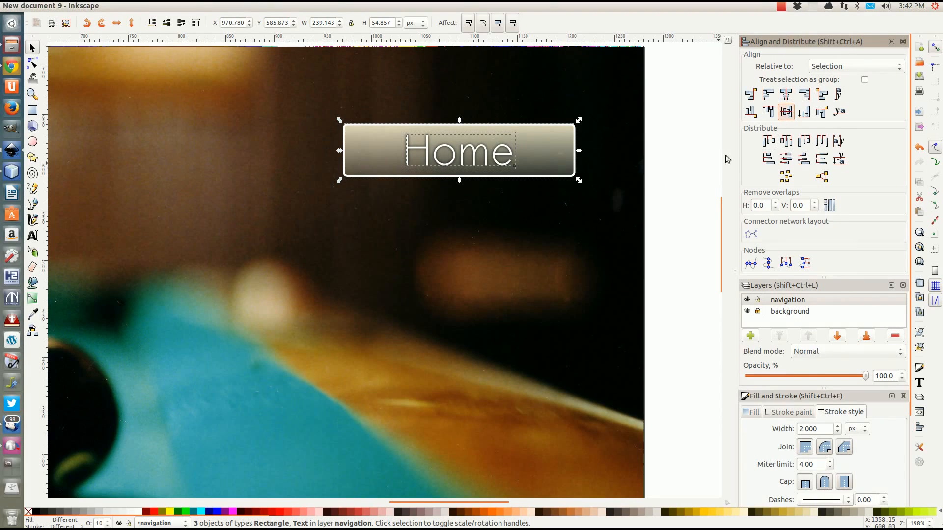
pyautogui.click(564, 212)
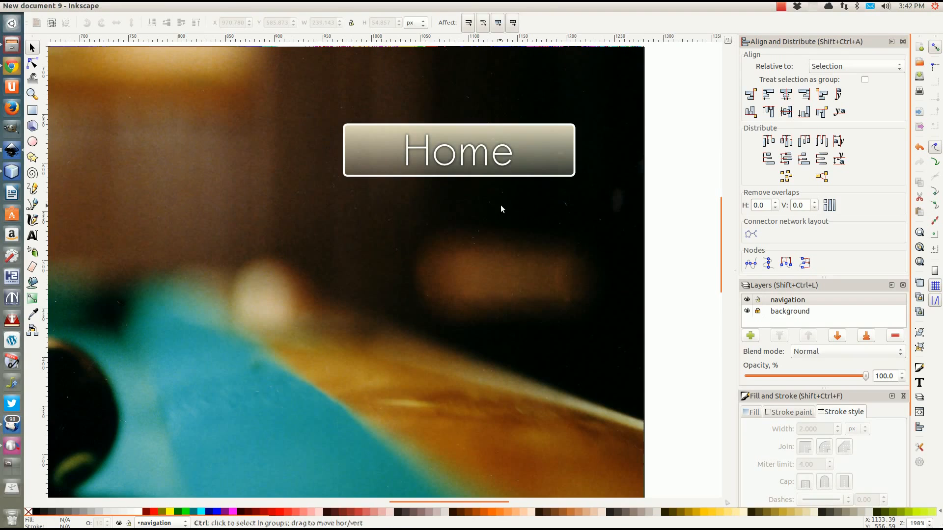
pyautogui.scroll(-2, 500, 205)
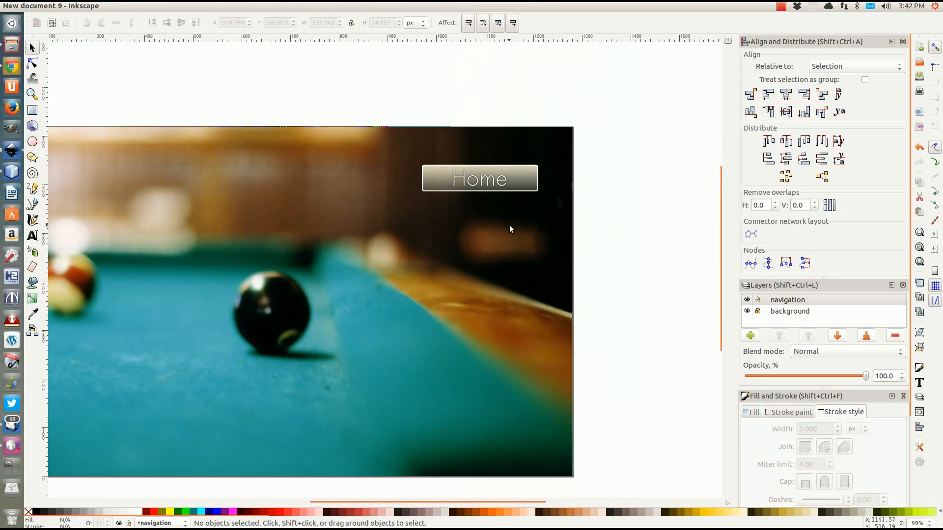
# Give the Home text centre alignment
pyautogui.click(486, 179)
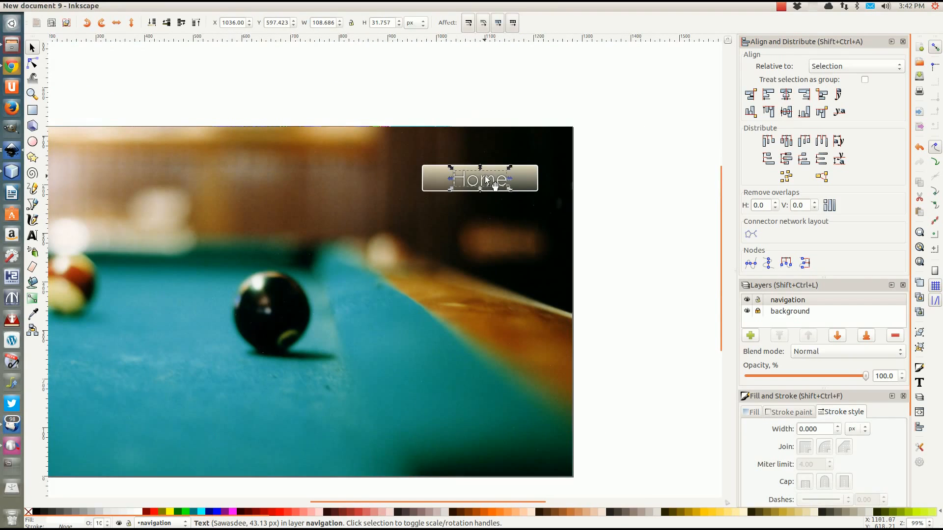
pyautogui.press('F8')
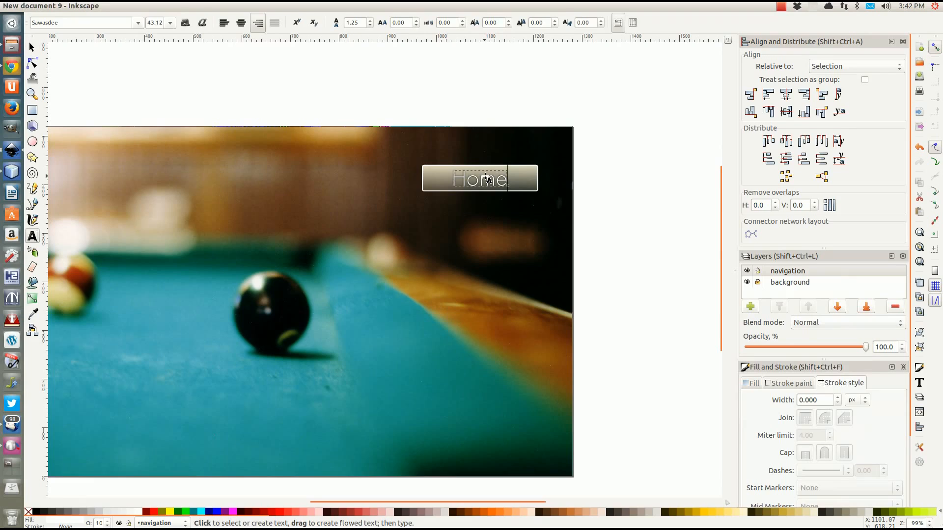
pyautogui.click(473, 178)
pyautogui.click(241, 23)
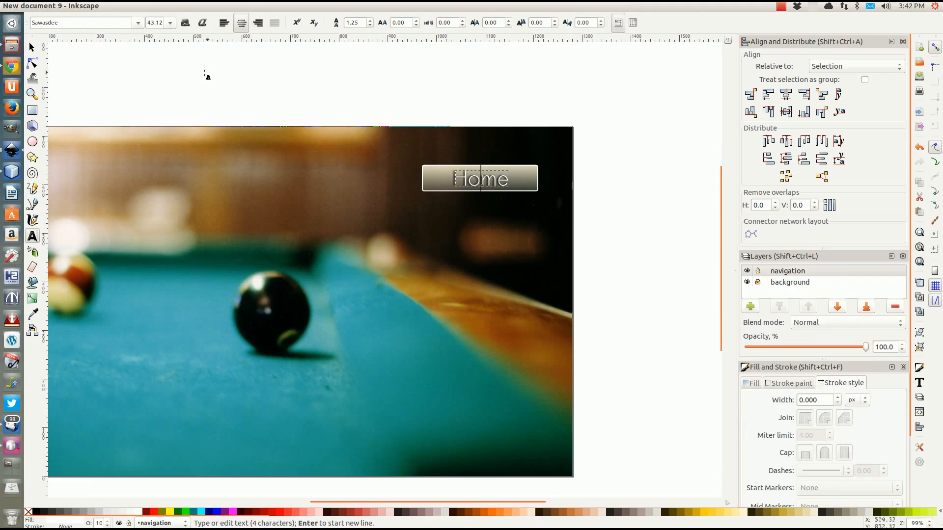
pyautogui.click(31, 47)
pyautogui.keyDown('ctrl'); pyautogui.scroll(2, 505, 179); pyautogui.keyUp('ctrl')
pyautogui.keyDown('ctrl'); pyautogui.scroll(1, 505, 180); pyautogui.keyUp('ctrl')
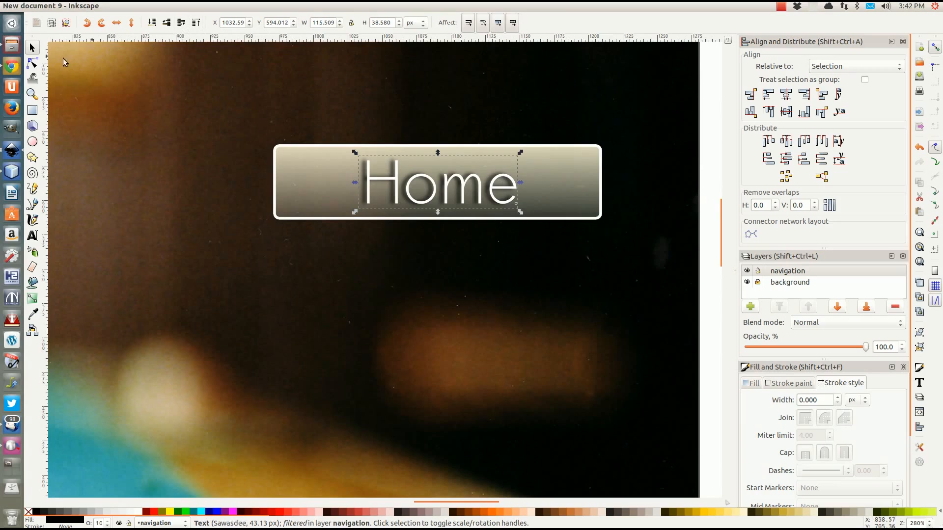
pyautogui.click(39, 236)
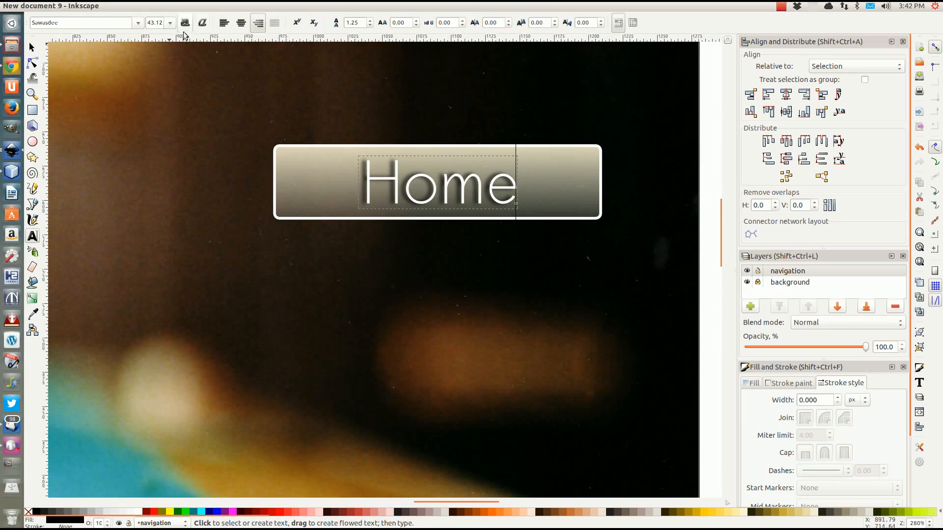
pyautogui.click(241, 22)
pyautogui.click(32, 48)
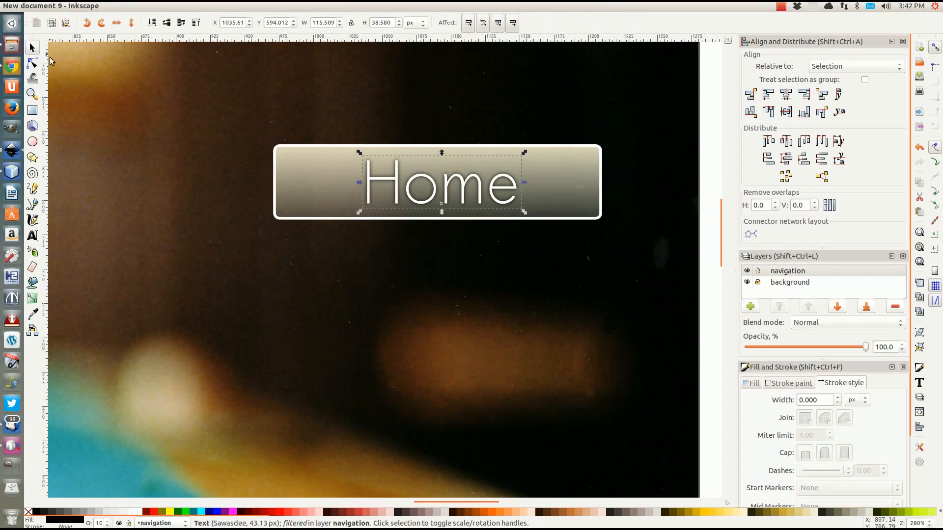
pyautogui.click(711, 125)
# Re-centre the Home text on its button along both axes
pyautogui.moveTo(715, 95); pyautogui.dragTo(215, 256)
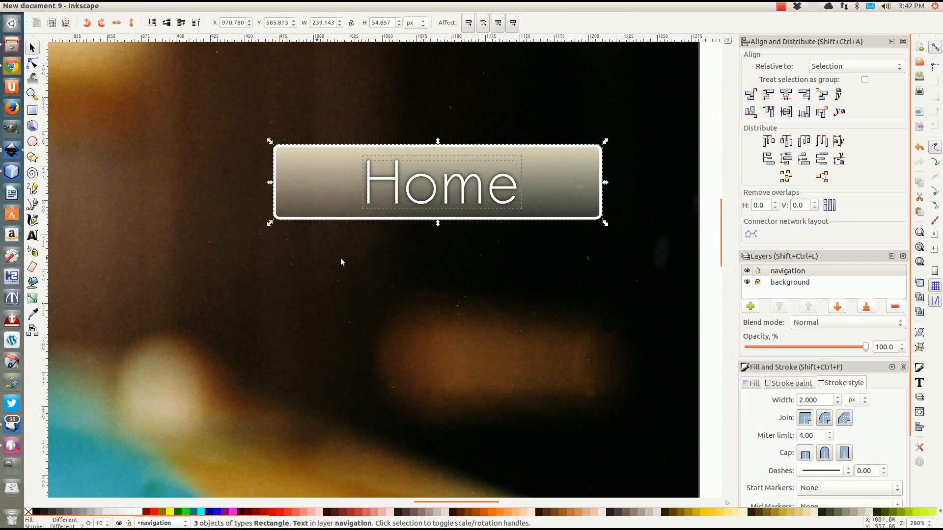
pyautogui.click(787, 94)
pyautogui.click(786, 111)
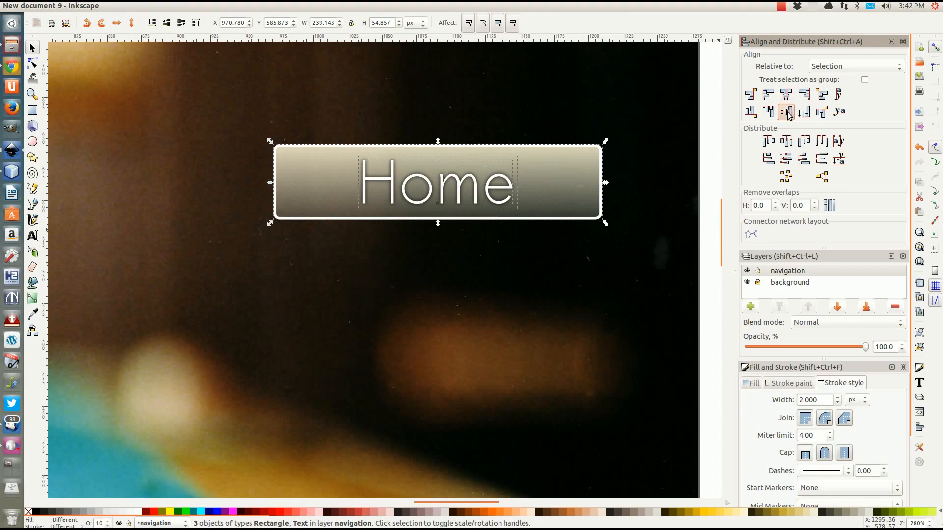
pyautogui.click(504, 267)
# Nudge the Home text up and down until it sits vertically centred in the button
pyautogui.keyDown('ctrl'); pyautogui.scroll(-2, 372, 244); pyautogui.keyUp('ctrl')
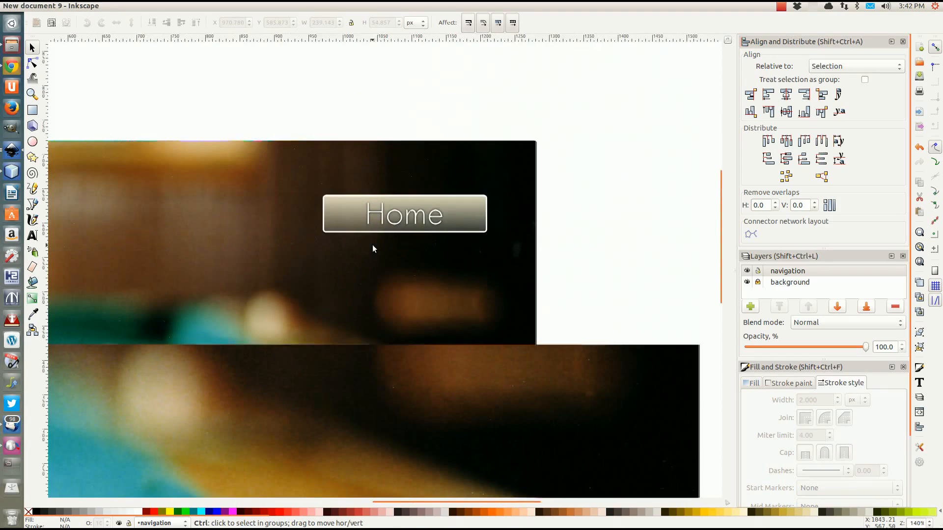
pyautogui.keyDown('ctrl'); pyautogui.scroll(2, 372, 244); pyautogui.keyUp('ctrl')
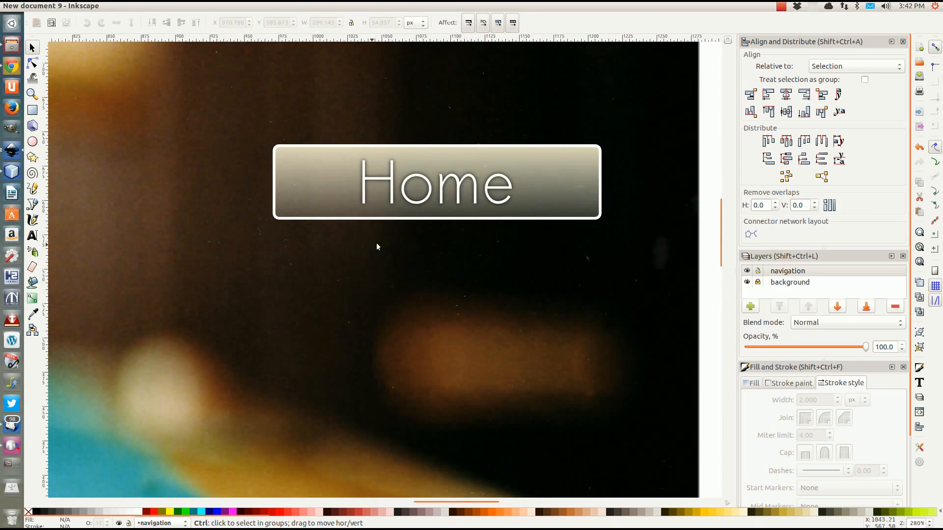
pyautogui.click(416, 206)
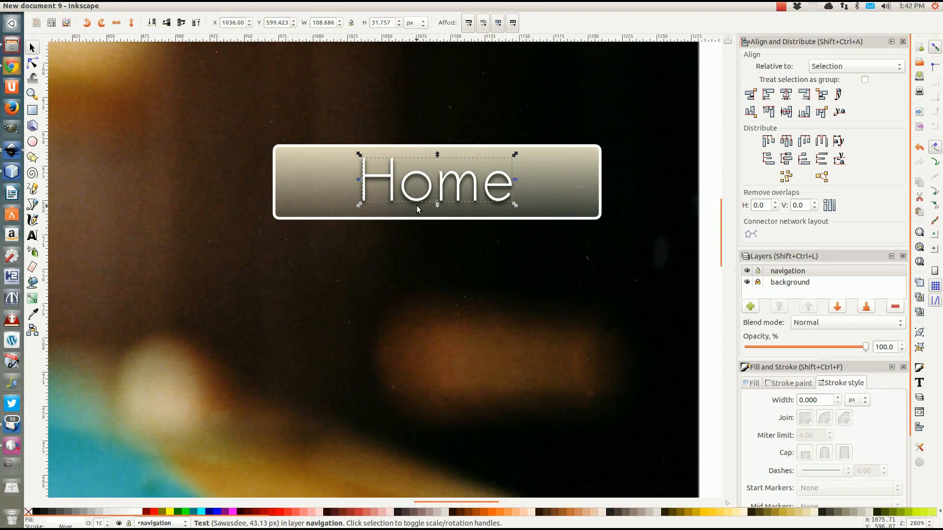
pyautogui.hotkey('shift', 'Down')
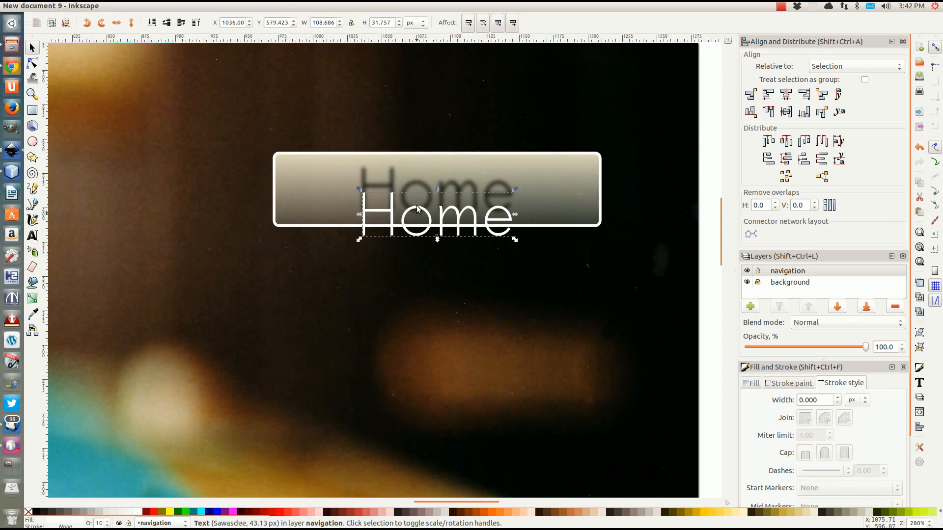
pyautogui.press('Up')
pyautogui.press('Up')
pyautogui.press('Up')
pyautogui.press('Up')
pyautogui.press('Up')
pyautogui.press('Up')
pyautogui.press('Up')
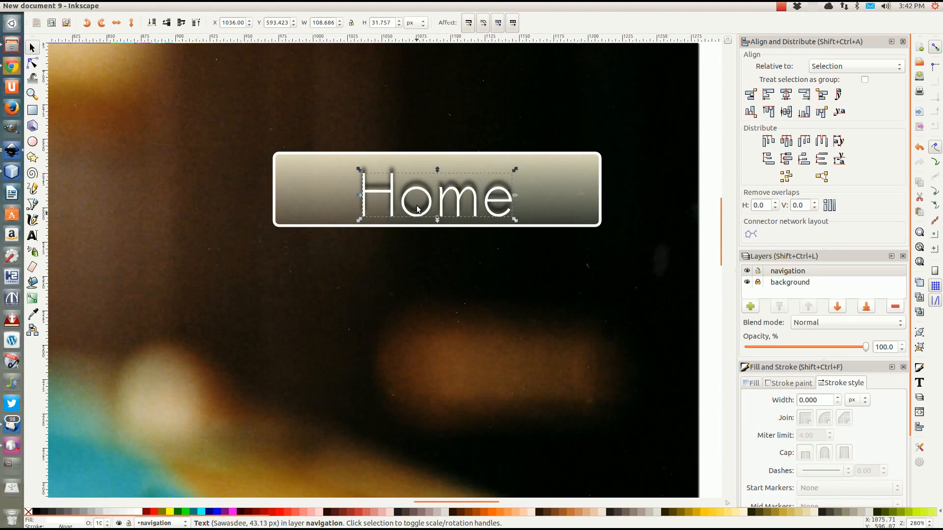
pyautogui.press('Up')
pyautogui.press('Up')
pyautogui.press('Up')
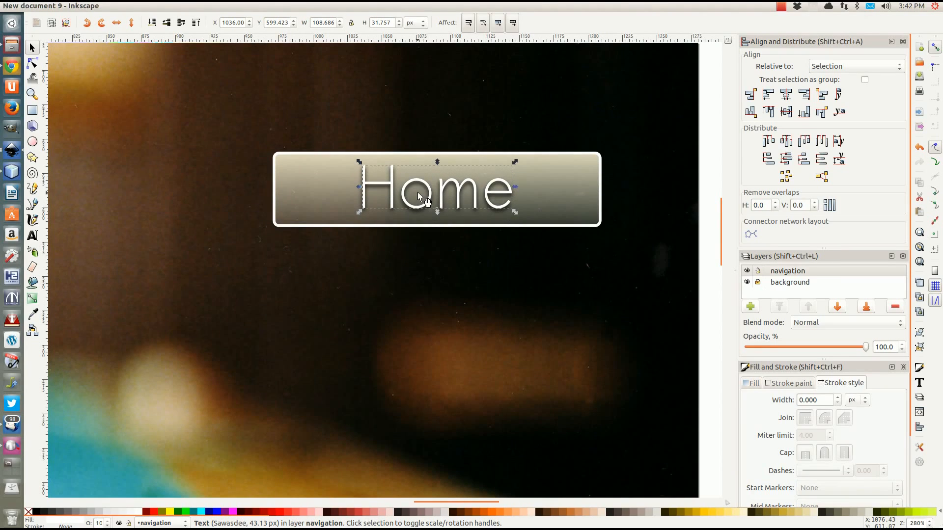
pyautogui.moveTo(416, 182); pyautogui.dragTo(416, 183)
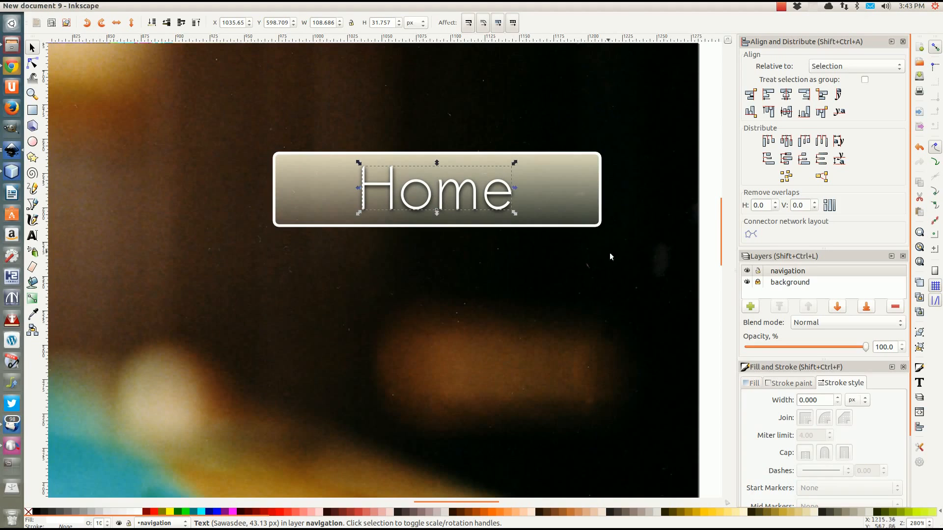
pyautogui.click(705, 232)
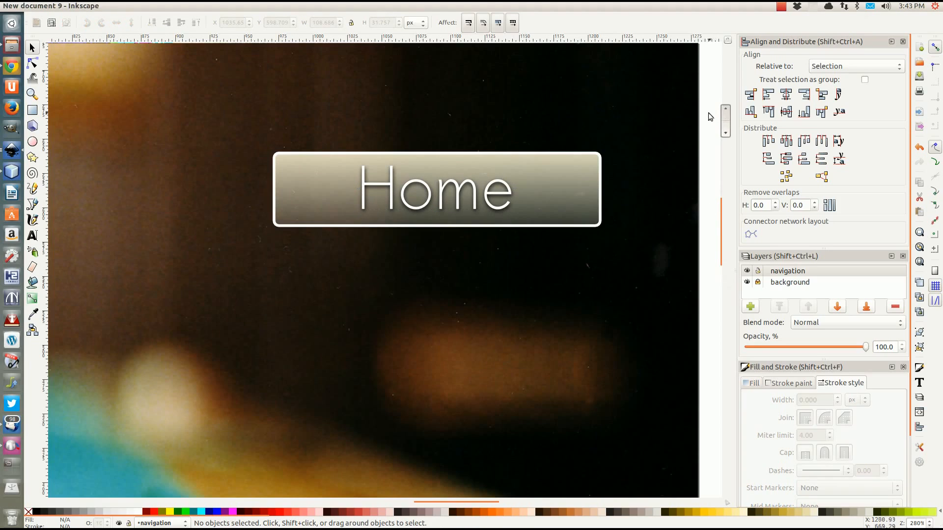
# Centre the Home label horizontally on its button rectangle
pyautogui.moveTo(705, 119); pyautogui.dragTo(257, 252)
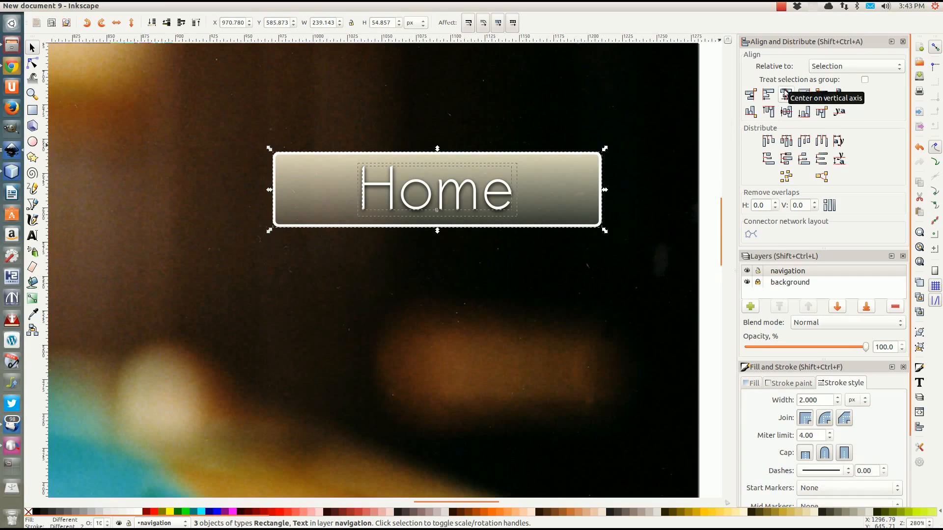
pyautogui.click(786, 95)
pyautogui.click(599, 263)
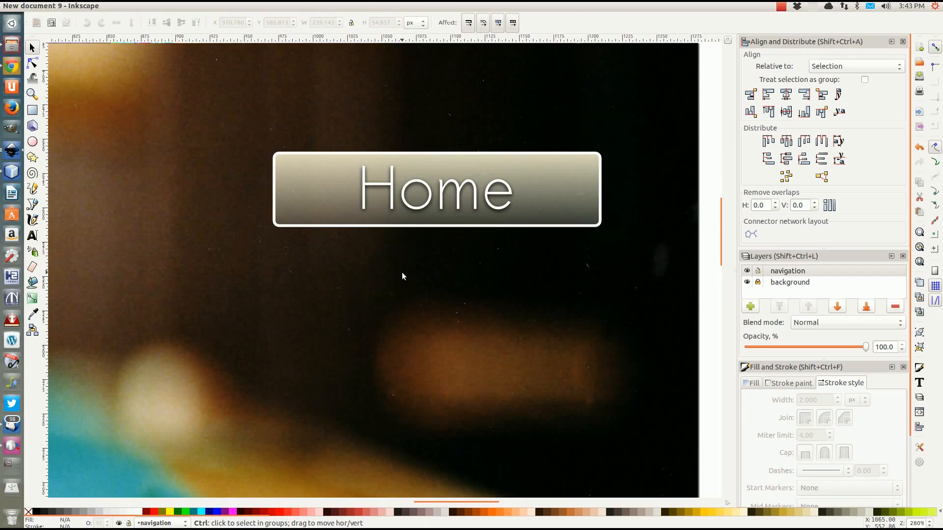
pyautogui.scroll(-1, 402, 272)
pyautogui.scroll(-4, 401, 272)
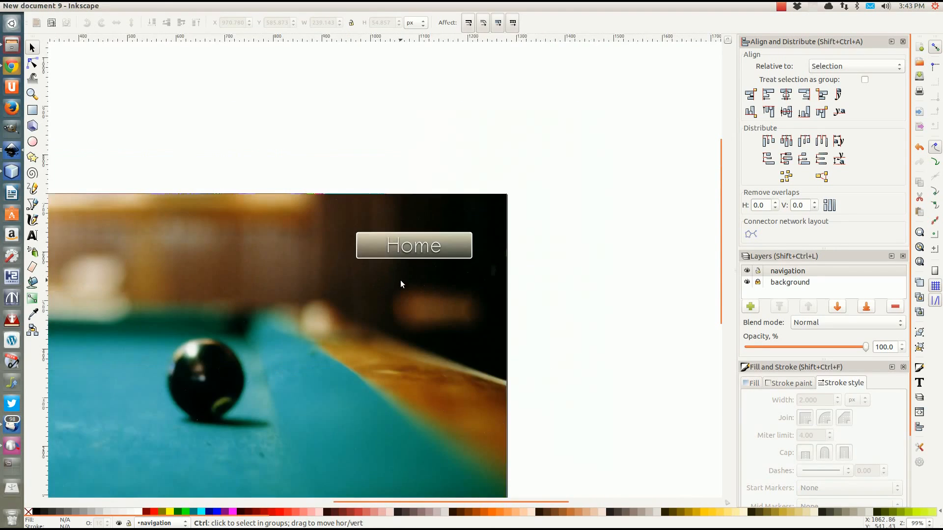
pyautogui.scroll(3, 397, 302)
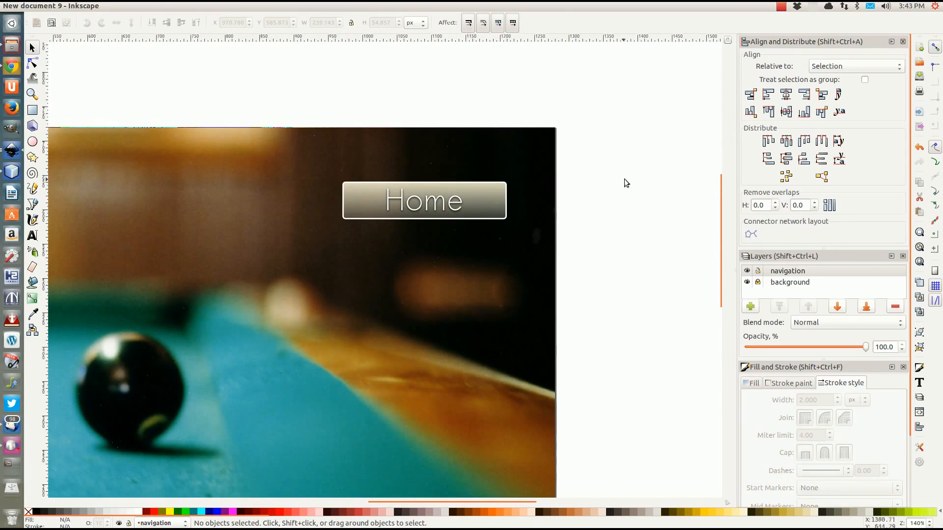
# Group the button rectangle, Home label and shadow into one 3-object group
pyautogui.moveTo(609, 158); pyautogui.dragTo(301, 229)
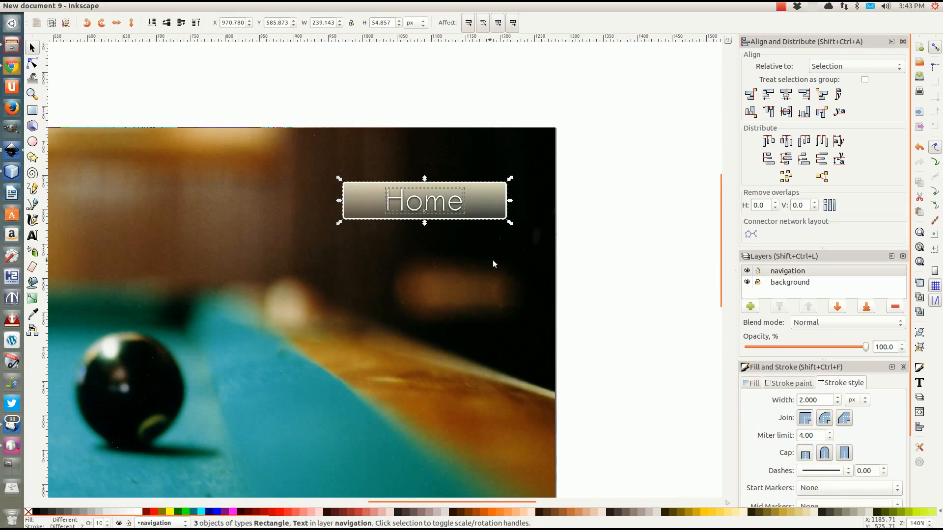
pyautogui.hotkey('ctrl', 'g')
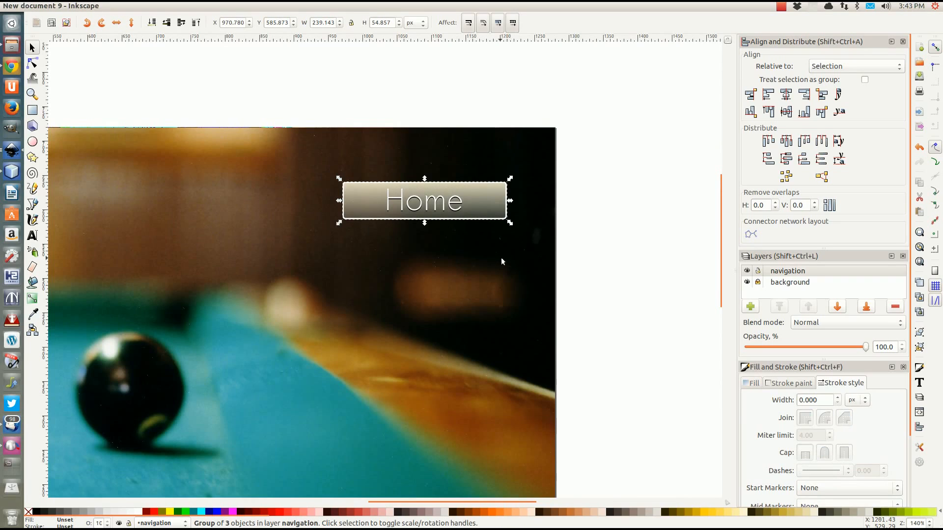
pyautogui.scroll(-2, 520, 254)
pyautogui.click(459, 155)
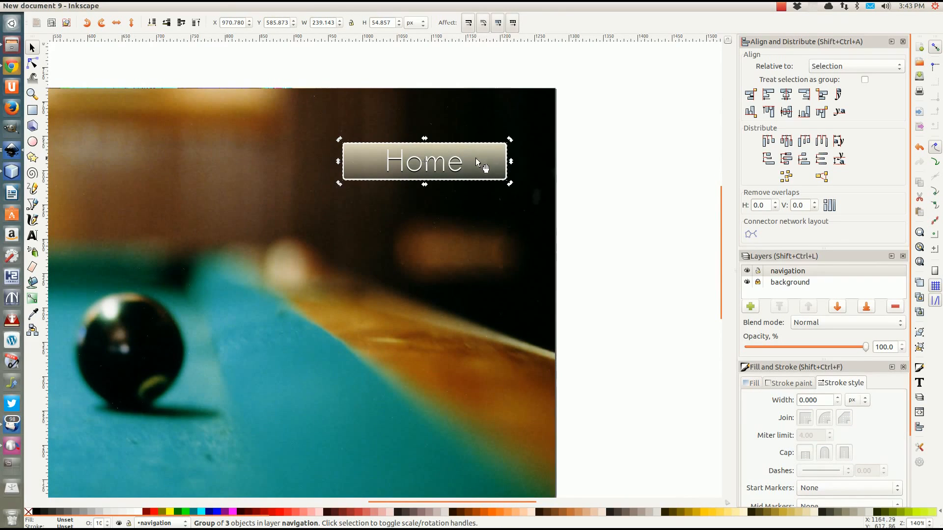
pyautogui.scroll(4, 461, 156)
pyautogui.keyDown('ctrl'); pyautogui.click(461, 241); pyautogui.keyUp('ctrl')
pyautogui.scroll(1, 461, 240)
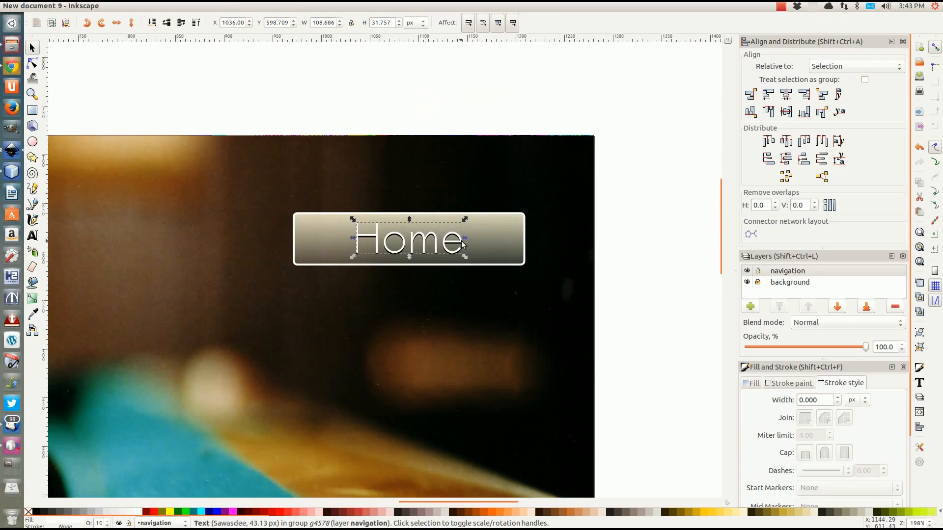
# Shift the Home button group slightly on the photo
pyautogui.press('Escape')
pyautogui.click(498, 247)
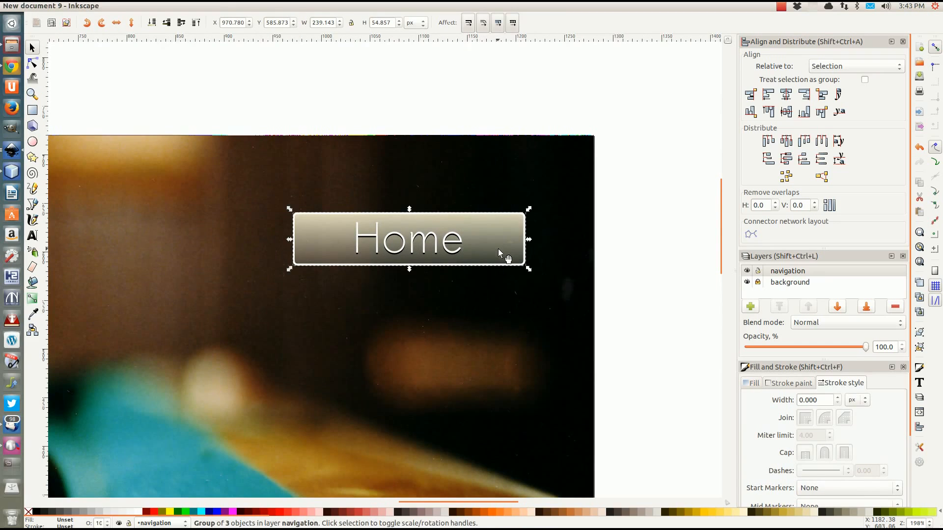
pyautogui.scroll(2, 498, 248)
pyautogui.scroll(-2, 475, 246)
pyautogui.keyDown('ctrl'); pyautogui.click(477, 250); pyautogui.keyUp('ctrl')
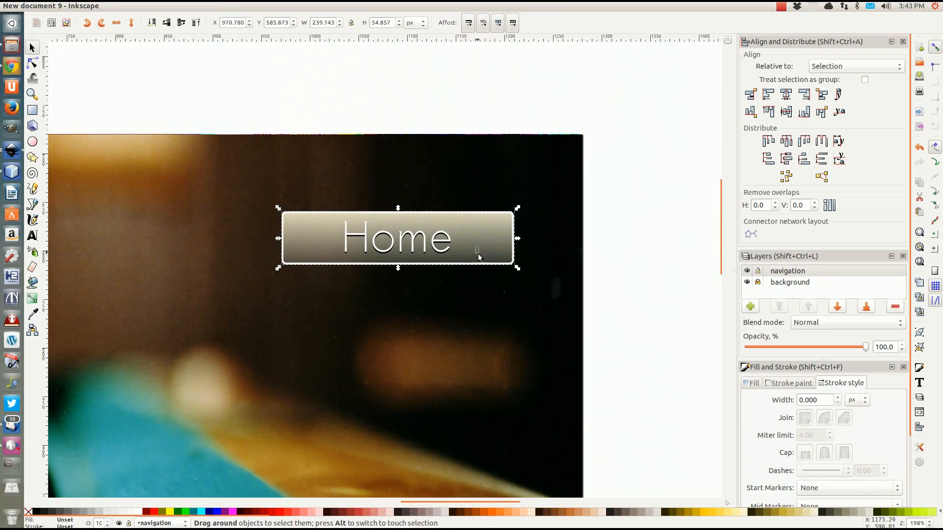
pyautogui.moveTo(467, 245)
pyautogui.mouseDown()
pyautogui.moveTo(488, 250)
pyautogui.moveTo(479, 239)
pyautogui.mouseUp()
pyautogui.scroll(-3, 592, 245)
pyautogui.scroll(1, 588, 246)
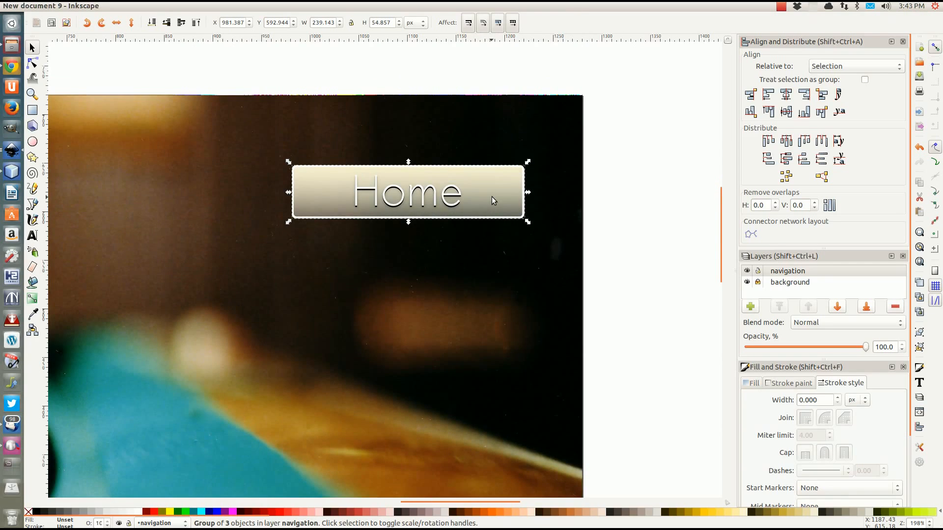
# Duplicate the button twice, placing the copies as the second and third buttons below
pyautogui.hotkey('ctrl', 'd')
pyautogui.moveTo(491, 197); pyautogui.dragTo(496, 259)
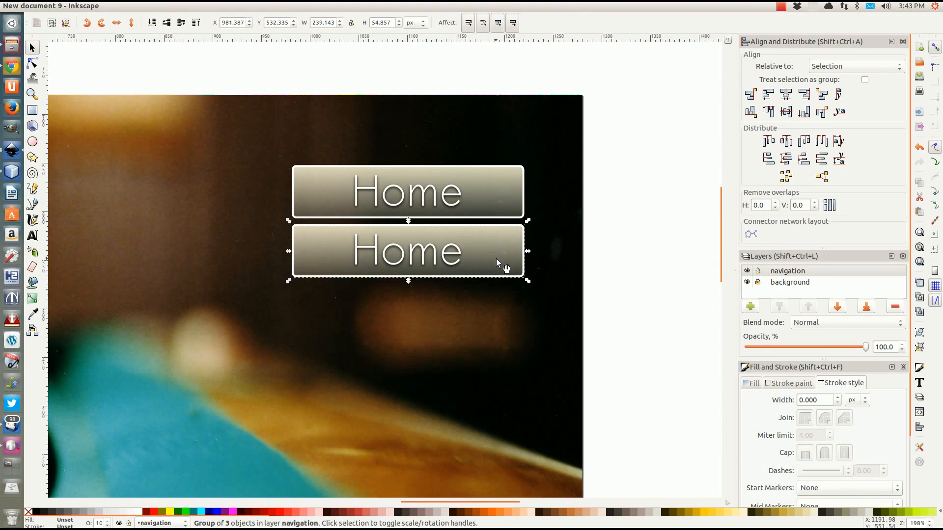
pyautogui.click(640, 264)
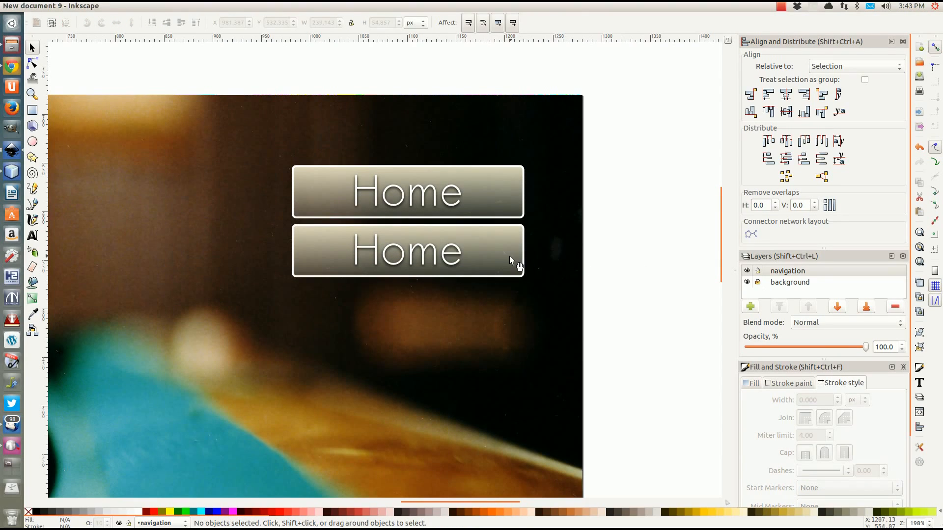
pyautogui.click(489, 251)
pyautogui.hotkey('ctrl', 'd')
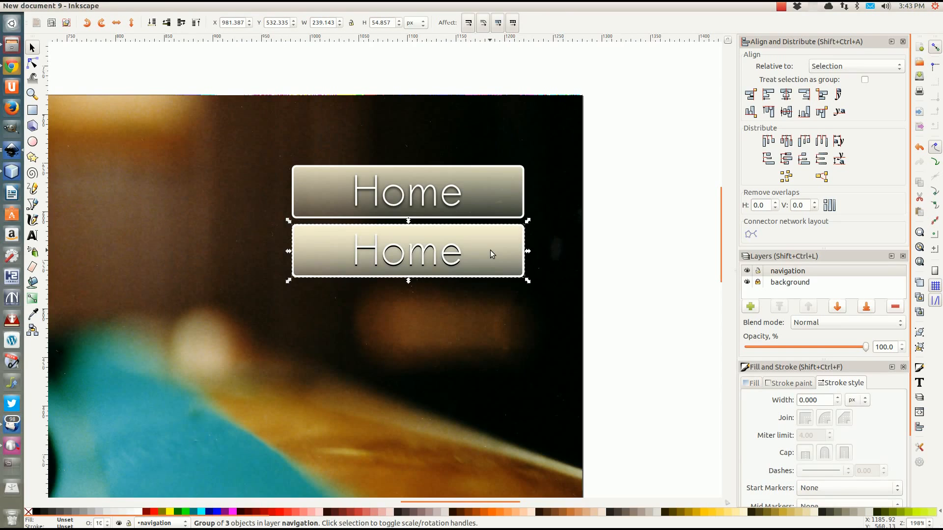
pyautogui.moveTo(490, 254); pyautogui.dragTo(490, 311)
pyautogui.click(613, 302)
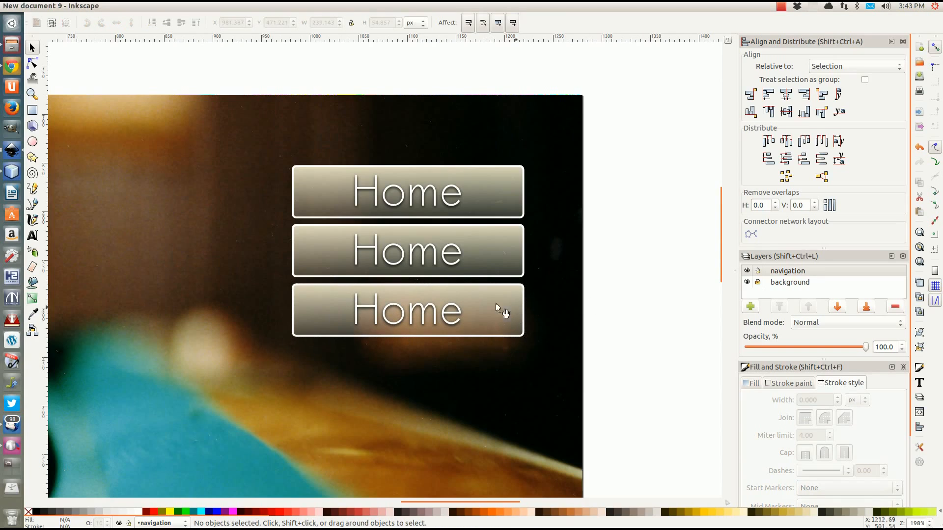
# Duplicate the third button and place the copy straight below as the fourth
pyautogui.click(491, 304)
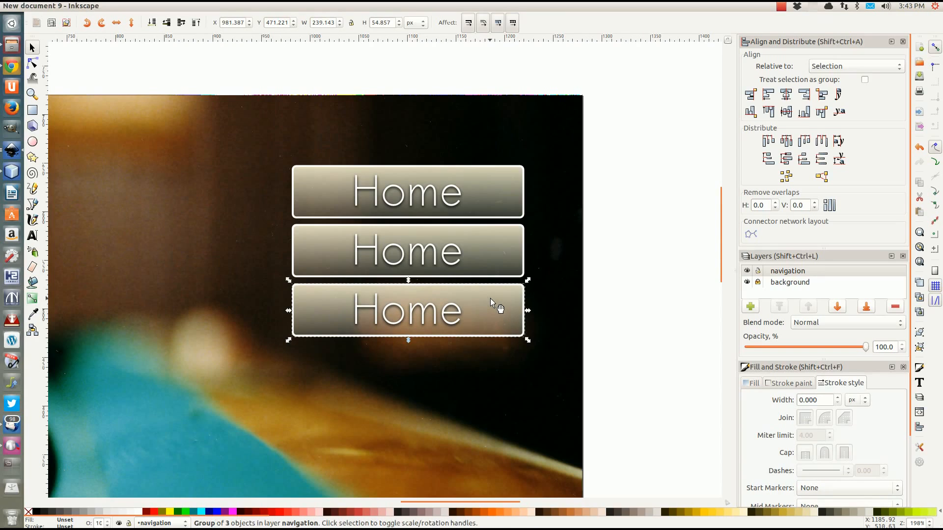
pyautogui.press('ctrl')
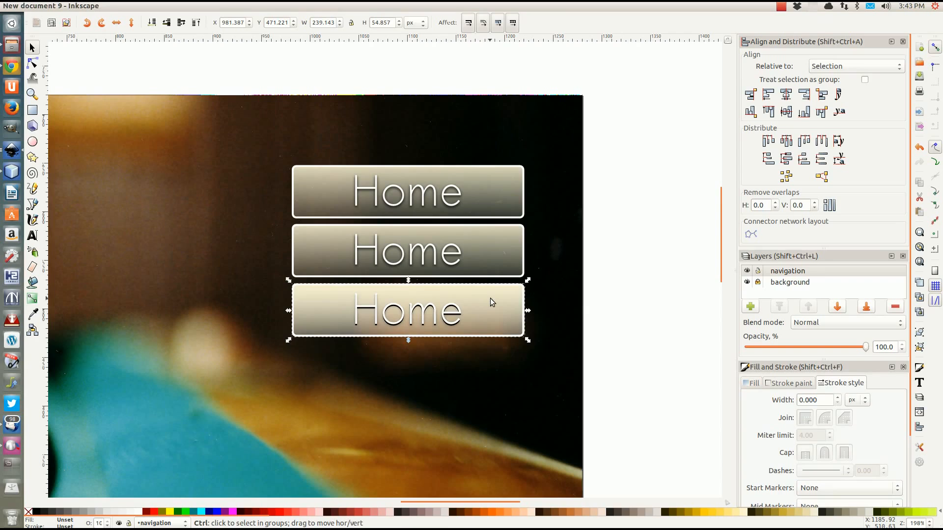
pyautogui.hotkey('ctrl', 'd')
pyautogui.moveTo(490, 298); pyautogui.dragTo(490, 360)
pyautogui.click(629, 341)
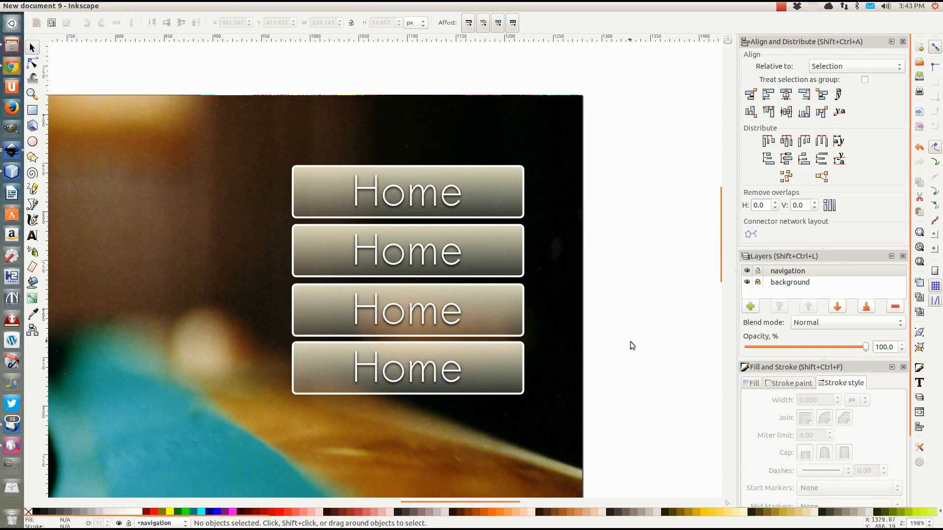
pyautogui.scroll(-3, 556, 313)
pyautogui.scroll(2, 556, 313)
pyautogui.press('ctrl')
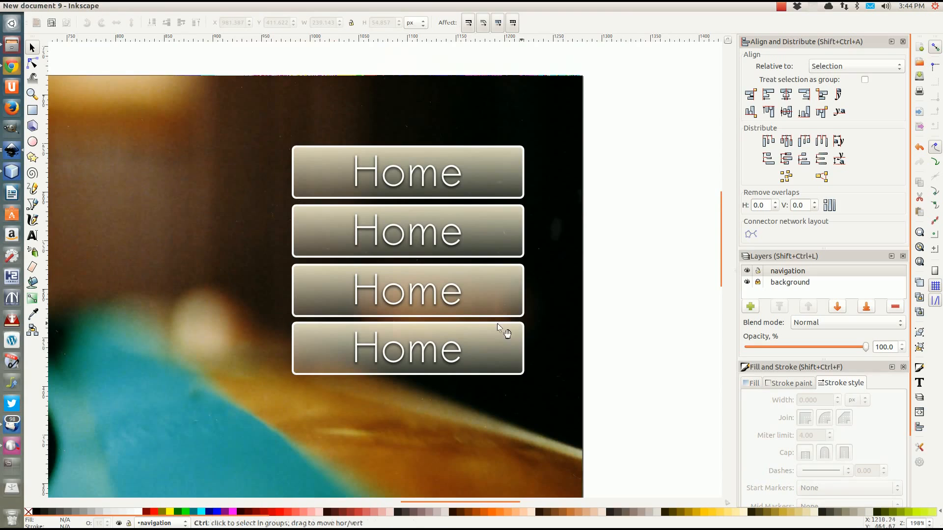
# Move the stack of four Home buttons lower on the photo, to Y 254.038
pyautogui.scroll(-3, 497, 324)
pyautogui.scroll(1, 344, 321)
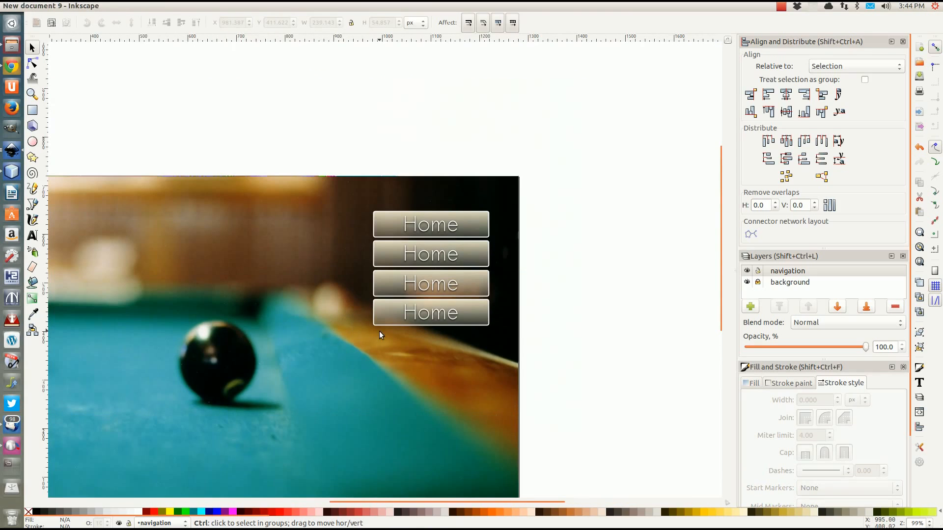
pyautogui.moveTo(349, 339); pyautogui.dragTo(452, 212)
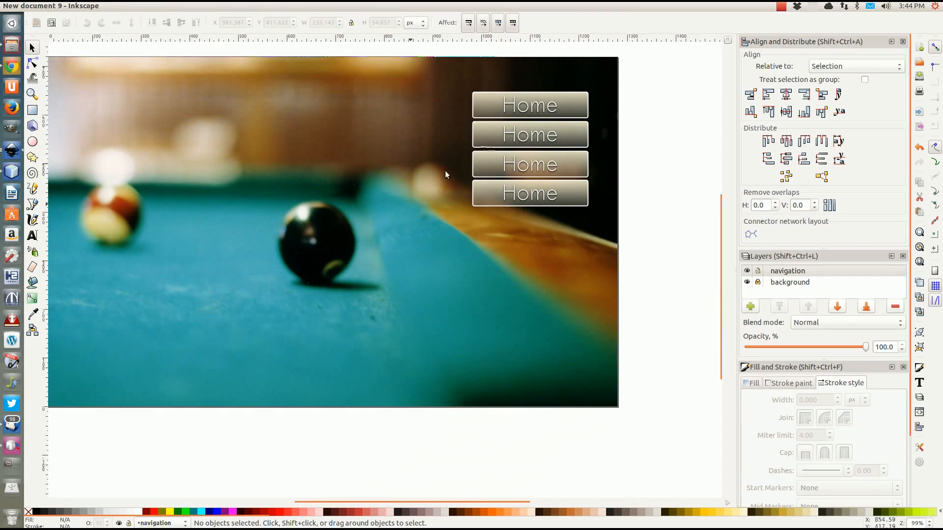
pyautogui.moveTo(651, 75); pyautogui.dragTo(444, 246)
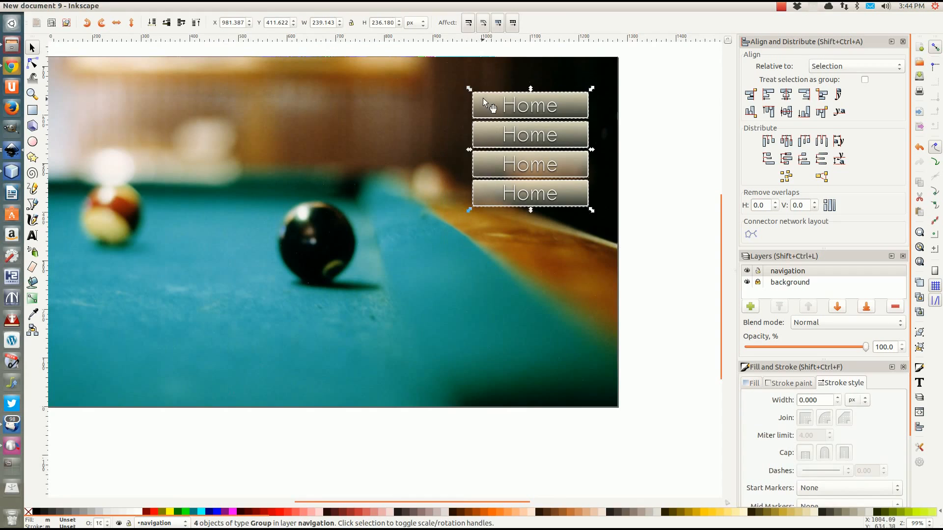
pyautogui.moveTo(484, 101); pyautogui.dragTo(479, 175)
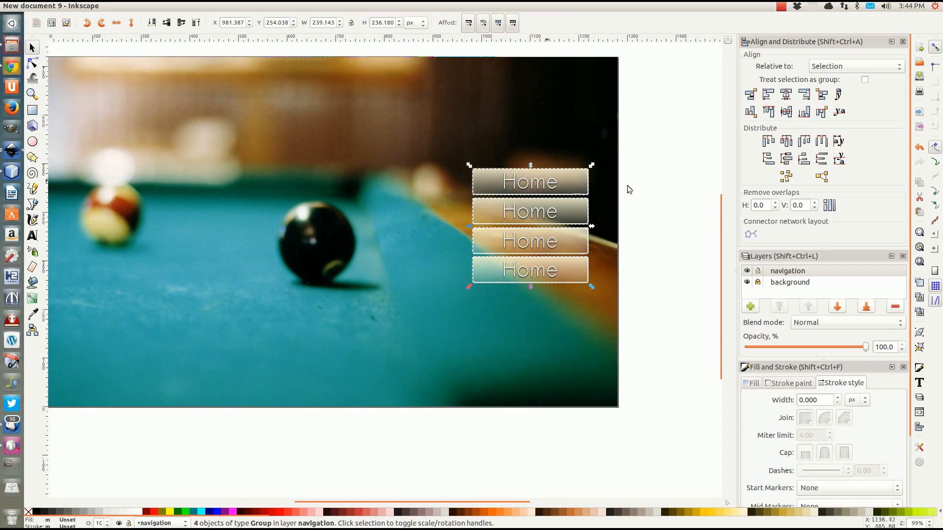
pyautogui.click(427, 234)
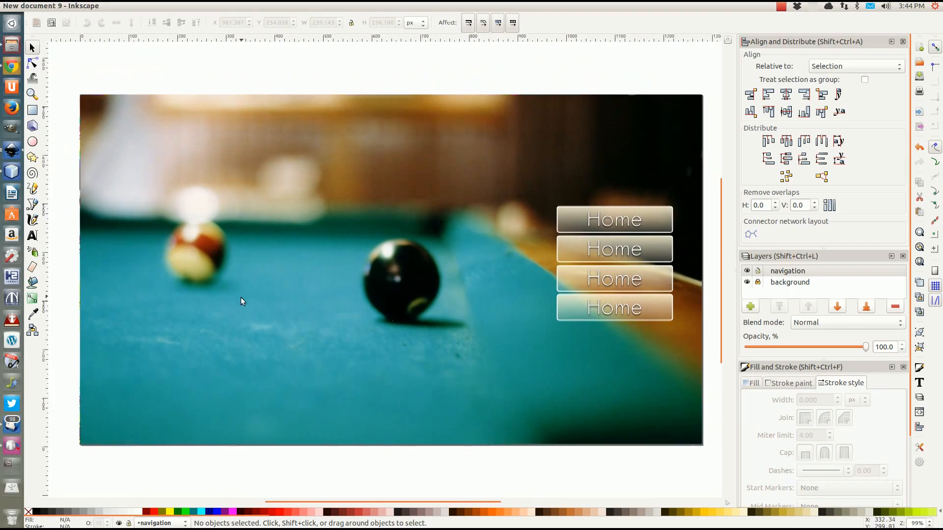
# Draw a circle near the photo's top-left corner
pyautogui.moveTo(240, 297); pyautogui.dragTo(254, 286)
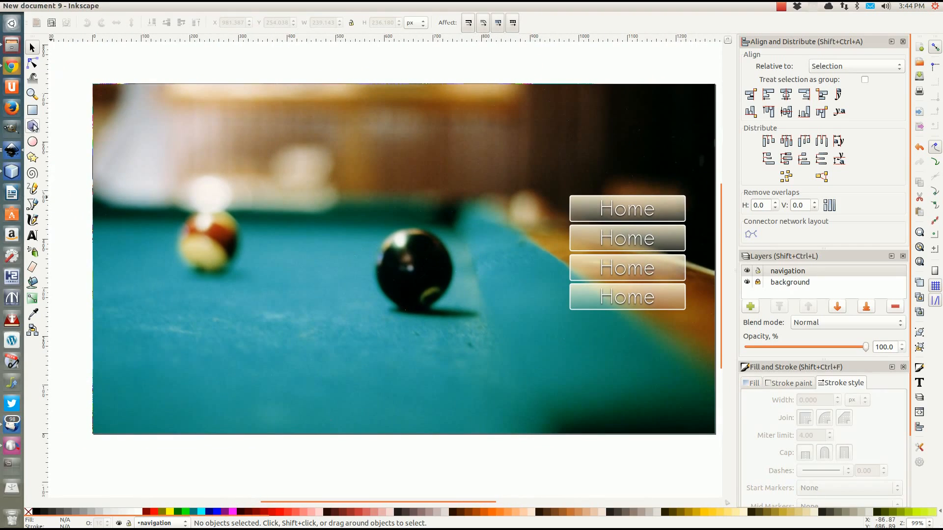
pyautogui.click(33, 142)
pyautogui.moveTo(123, 103); pyautogui.dragTo(222, 203)
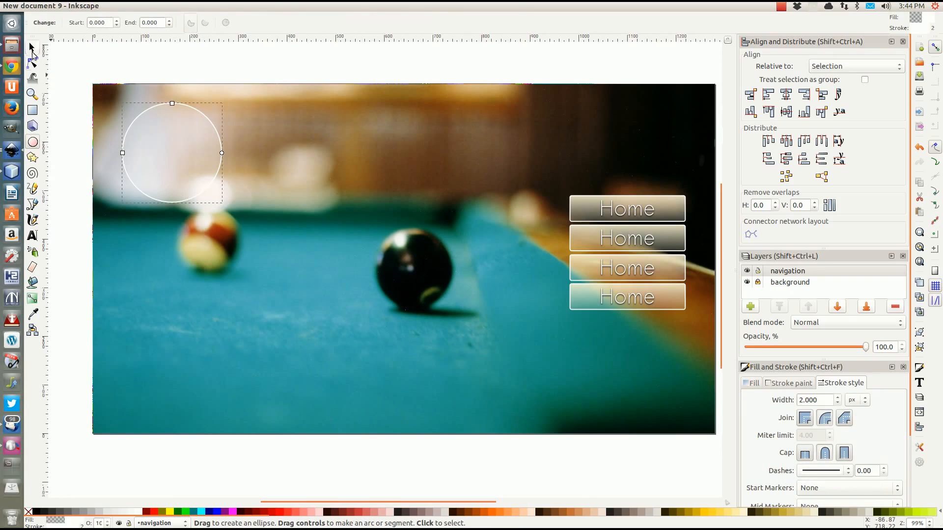
# Nudge the circle slightly up-left and shrink it to about 174 px
pyautogui.click(31, 48)
pyautogui.moveTo(157, 159); pyautogui.dragTo(155, 157)
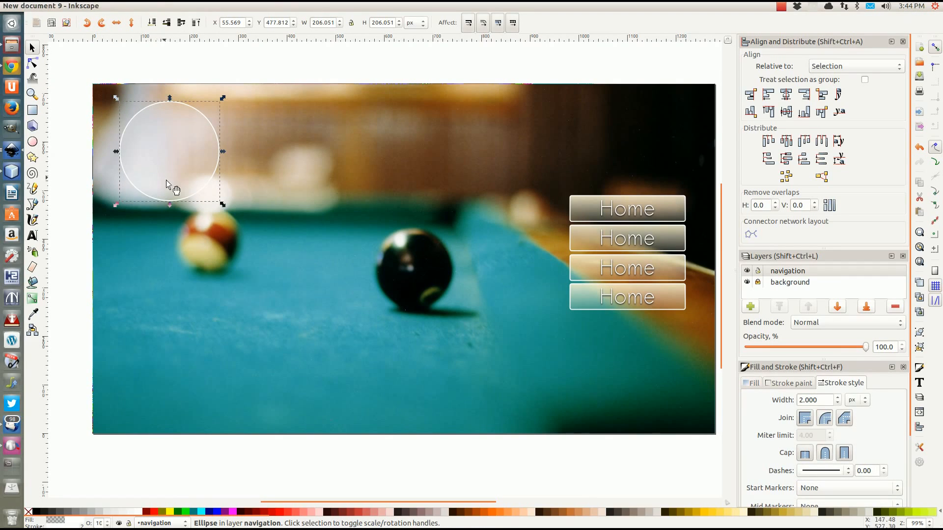
pyautogui.moveTo(220, 203); pyautogui.dragTo(207, 189)
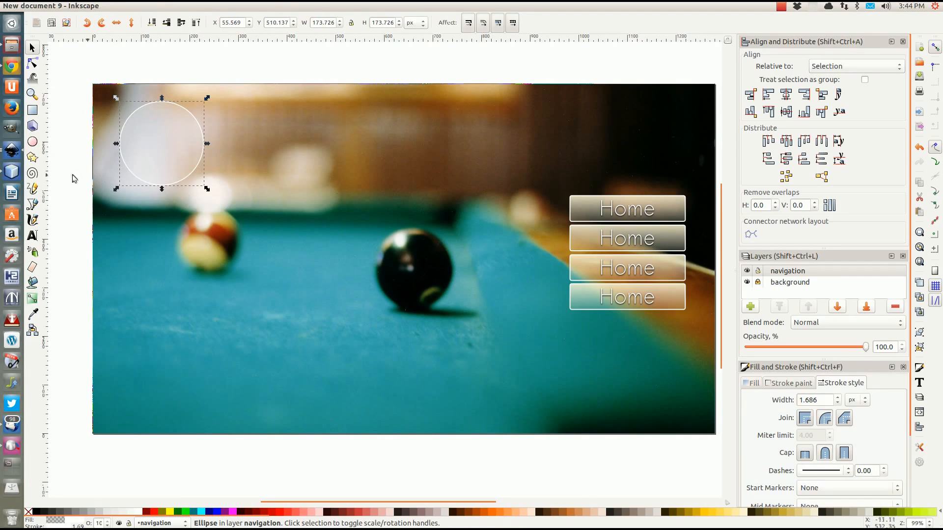
# Add POOLWEB.COM text beside the circle, then scale and move it into the circle
pyautogui.click(33, 235)
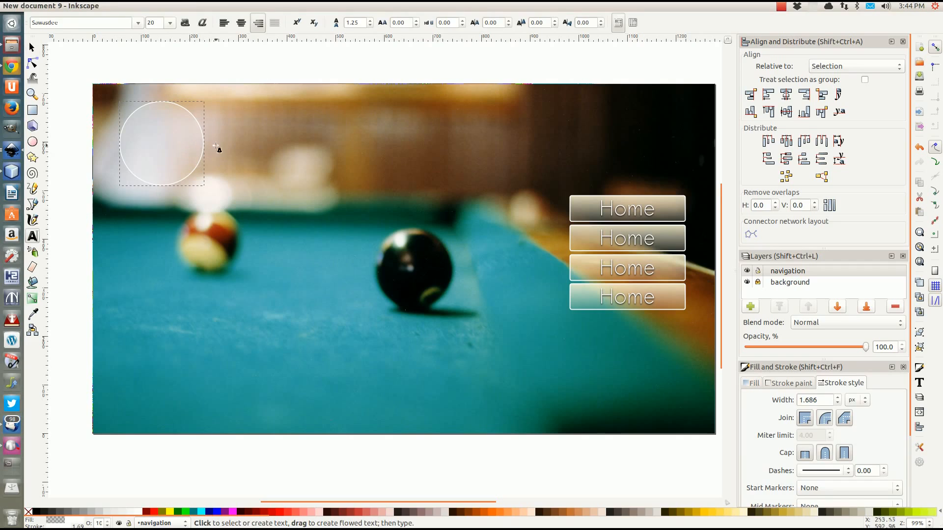
pyautogui.click(268, 151)
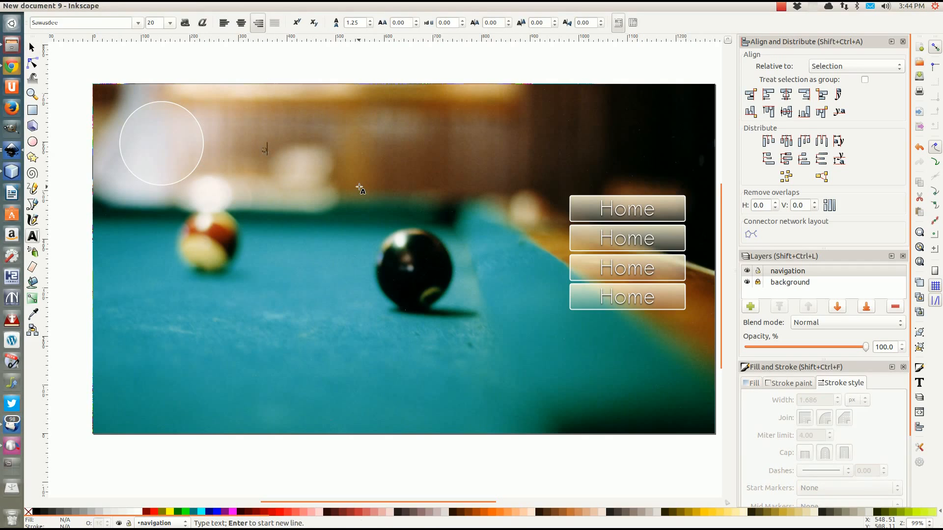
pyautogui.write('Poo')
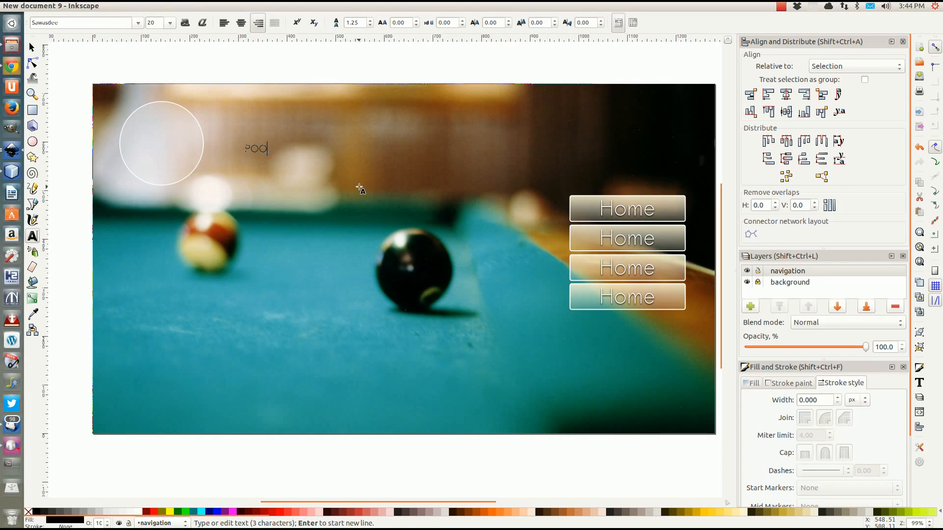
pyautogui.write('LWEB.COM')
pyautogui.press('Escape')
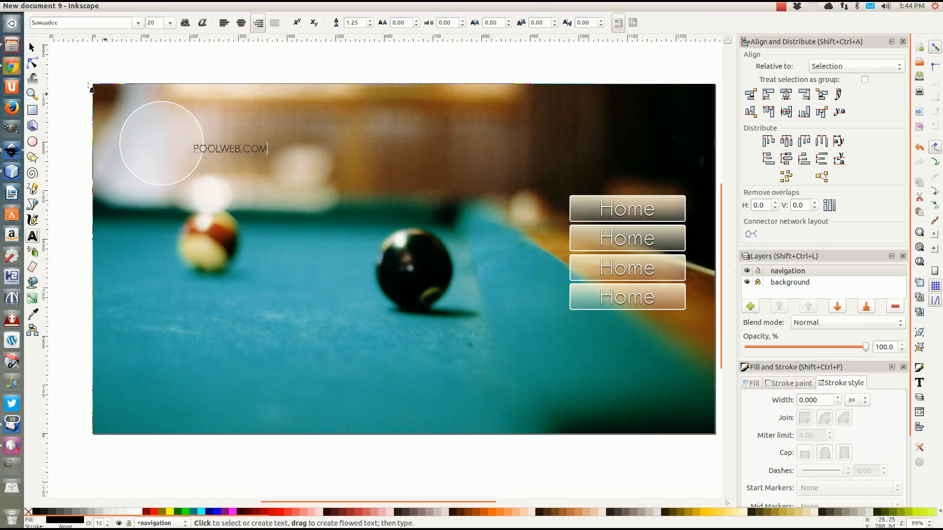
pyautogui.click(31, 47)
pyautogui.moveTo(271, 156); pyautogui.dragTo(435, 214)
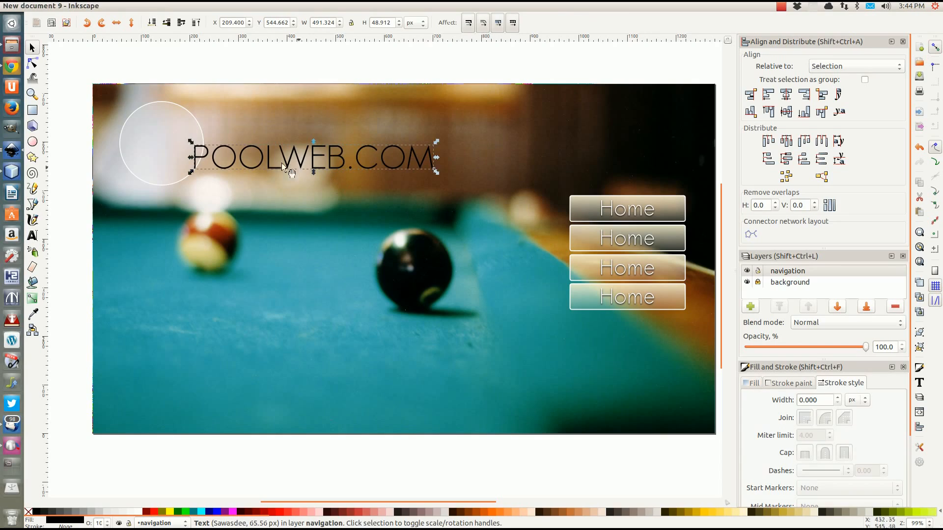
pyautogui.moveTo(281, 163); pyautogui.dragTo(138, 142)
pyautogui.click(32, 236)
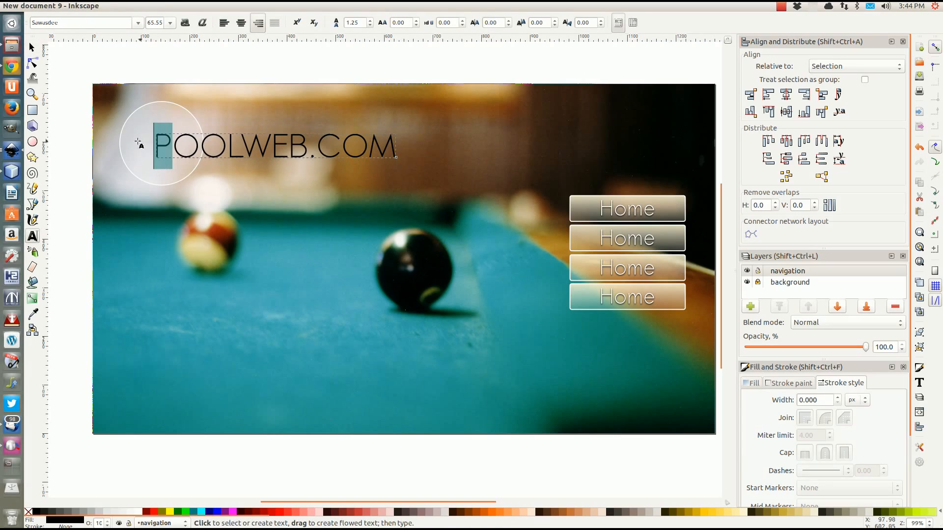
# Make the first letter P of POOLWEB.COM bold in the Impact font
pyautogui.click(139, 24)
pyautogui.click(139, 24)
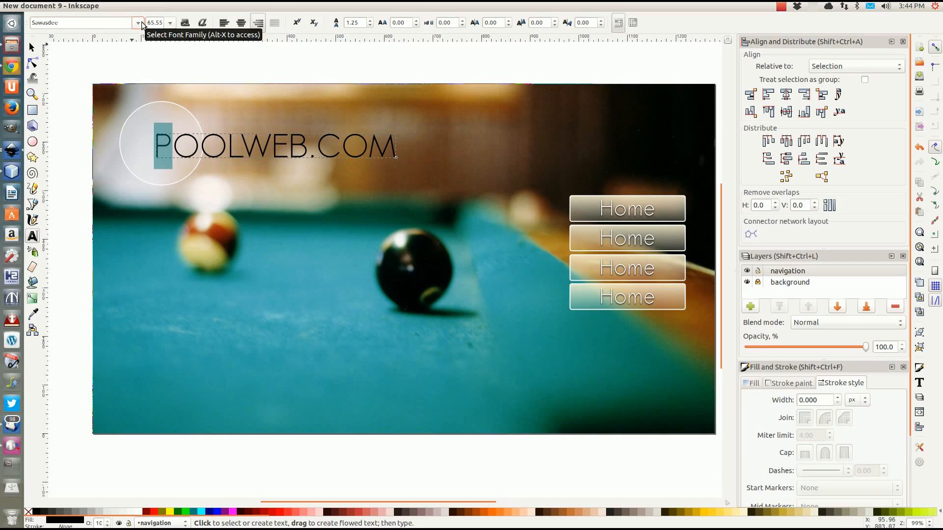
pyautogui.click(185, 25)
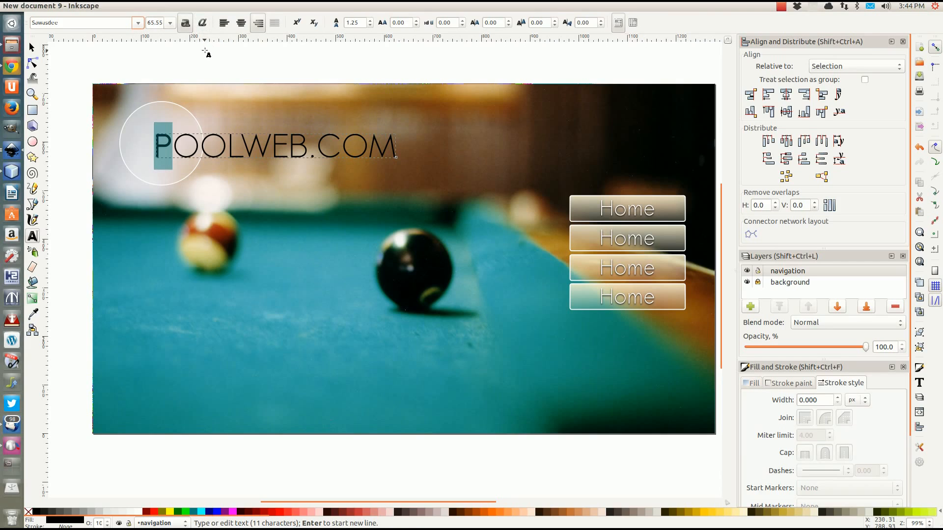
pyautogui.click(137, 23)
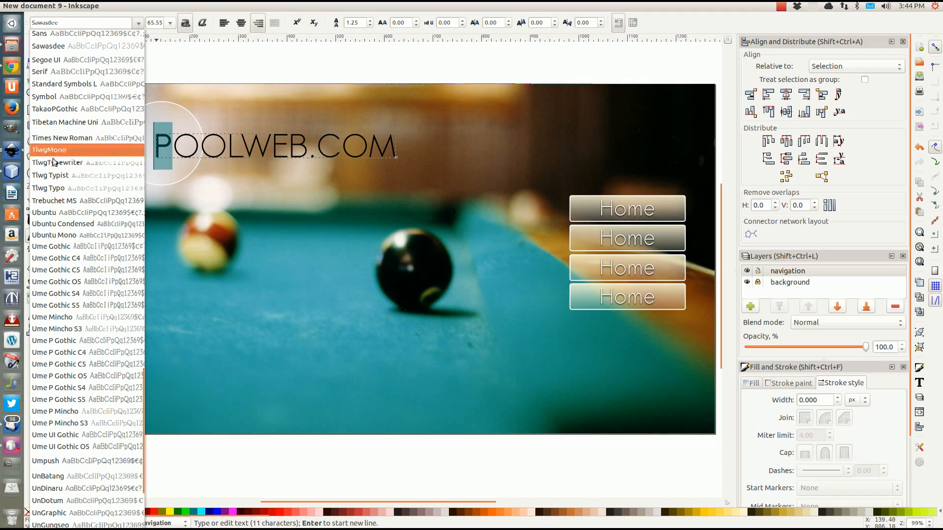
pyautogui.scroll(10, 48, 169)
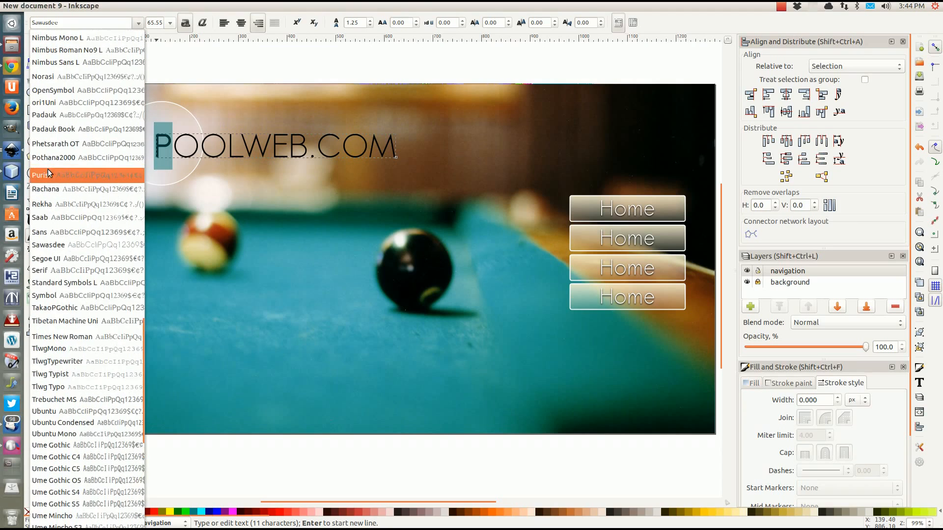
pyautogui.scroll(8, 49, 169)
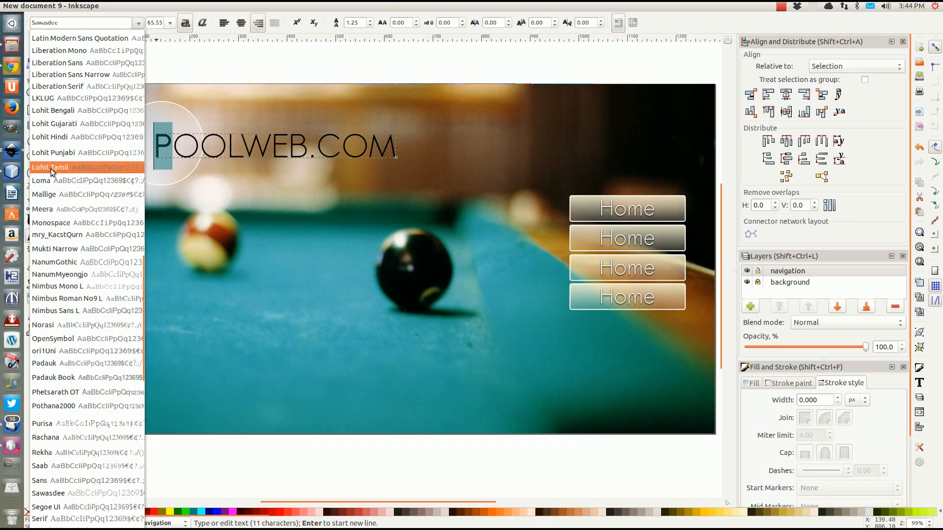
pyautogui.scroll(2, 51, 169)
pyautogui.scroll(16, 51, 168)
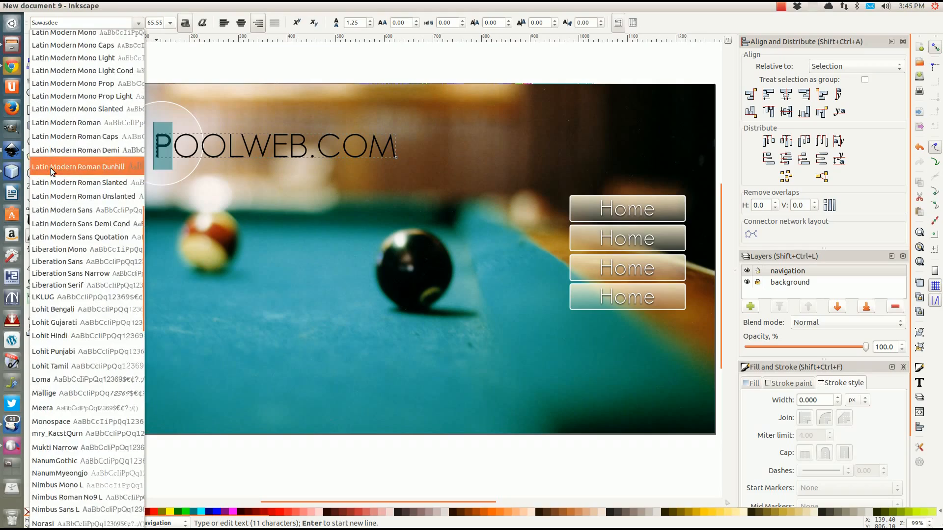
pyautogui.scroll(19, 52, 168)
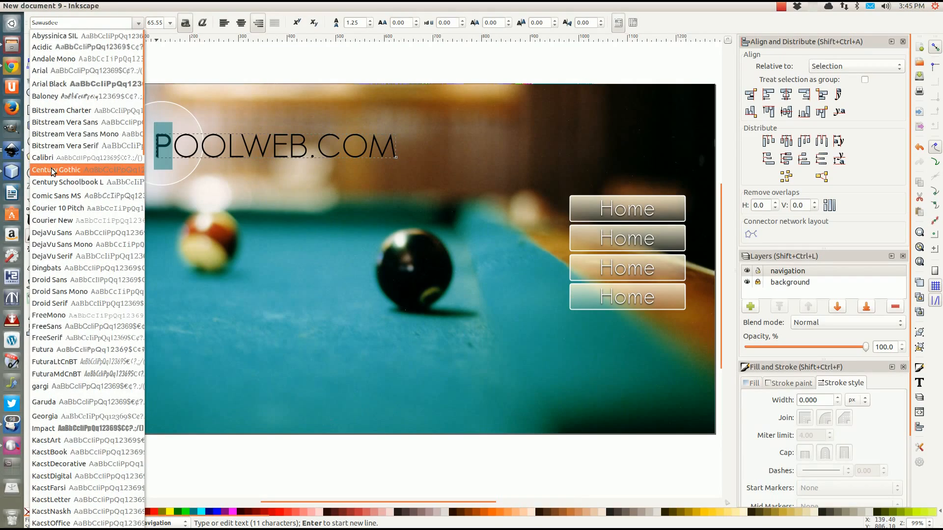
pyautogui.scroll(-8, 53, 171)
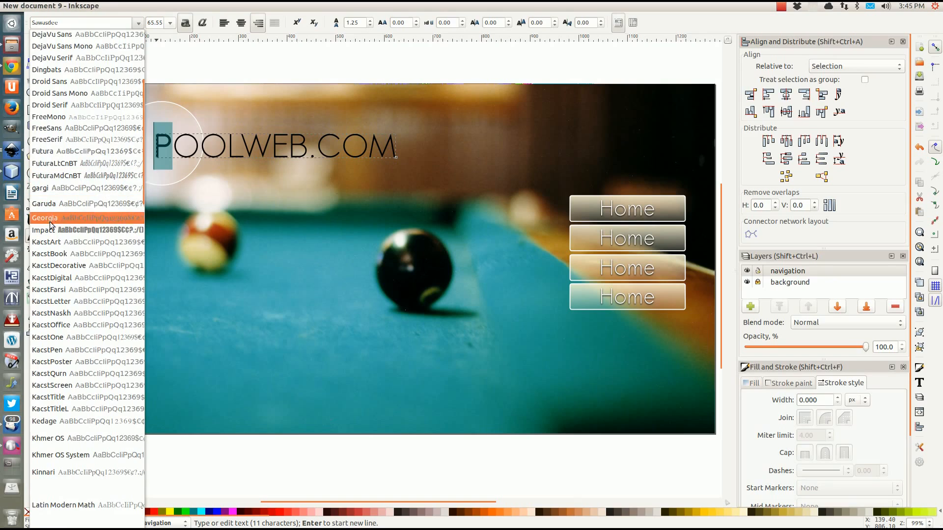
pyautogui.click(50, 230)
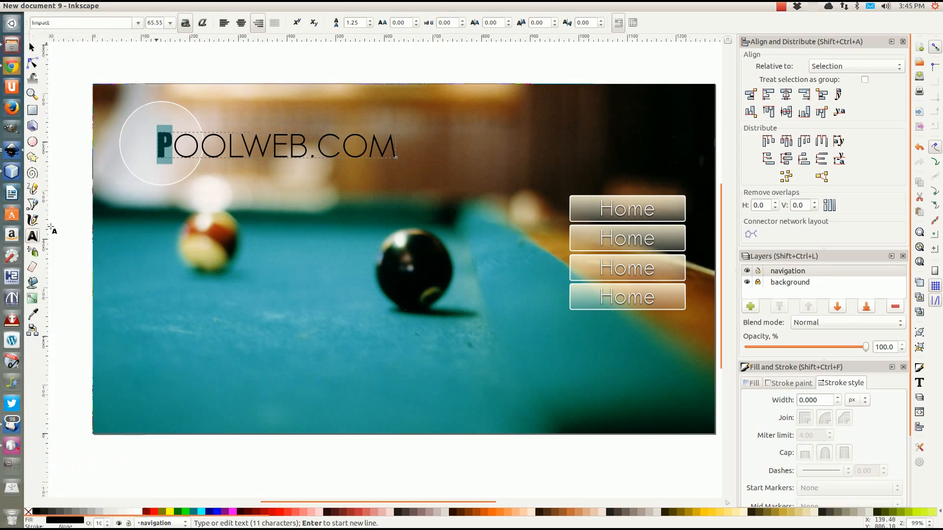
# Set the letter P to size 72, then reselect the whole POOLWEB.COM text
pyautogui.click(170, 24)
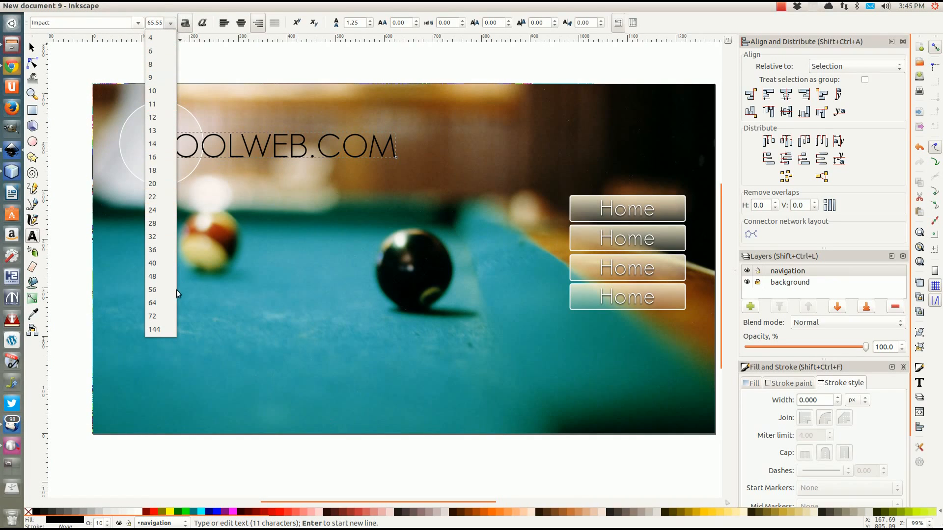
pyautogui.click(153, 315)
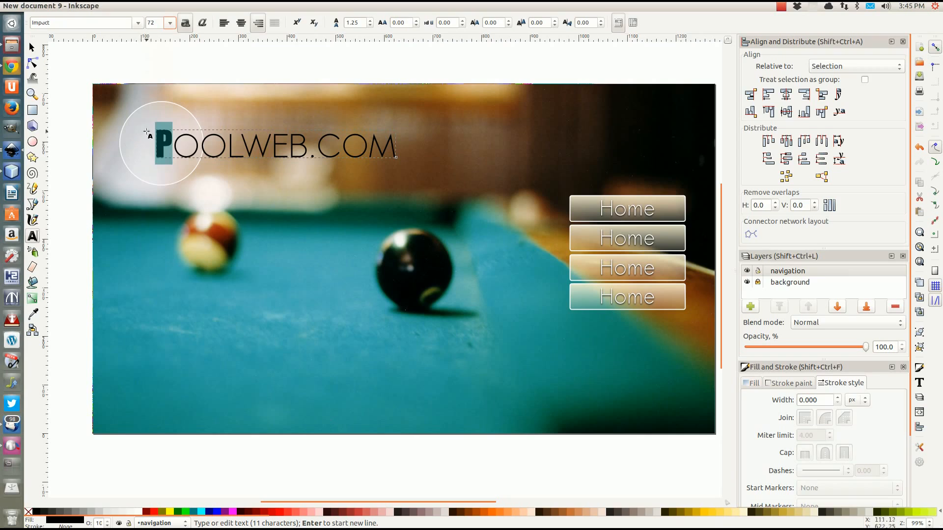
pyautogui.click(31, 48)
pyautogui.press('Escape')
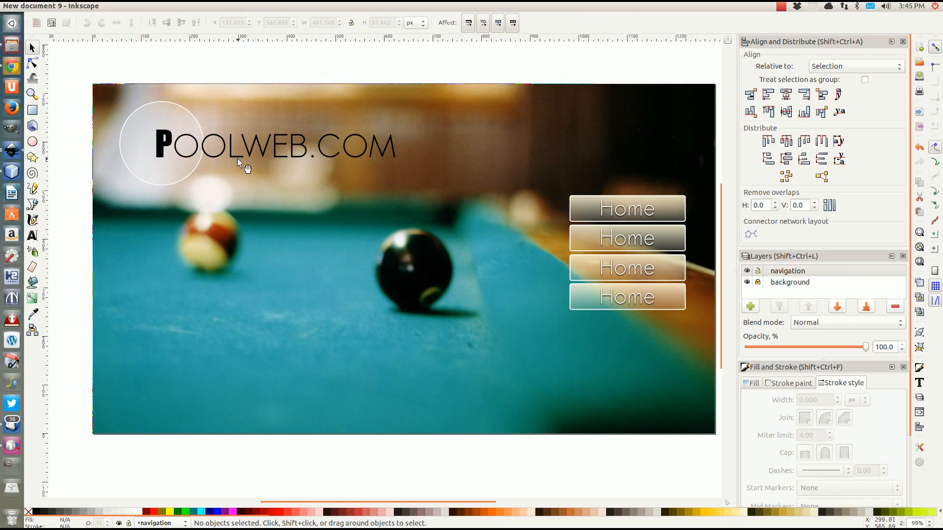
pyautogui.click(237, 158)
# Nudge POOLWEB.COM slightly and type 'goolweb.com ©' near the banner's bottom centre
pyautogui.moveTo(235, 157); pyautogui.dragTo(235, 156)
pyautogui.click(240, 56)
pyautogui.click(32, 236)
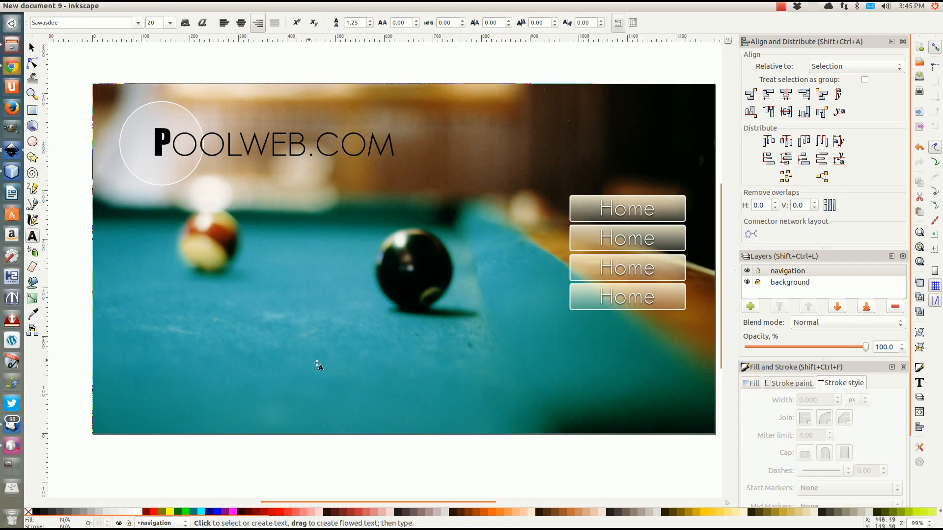
pyautogui.click(402, 418)
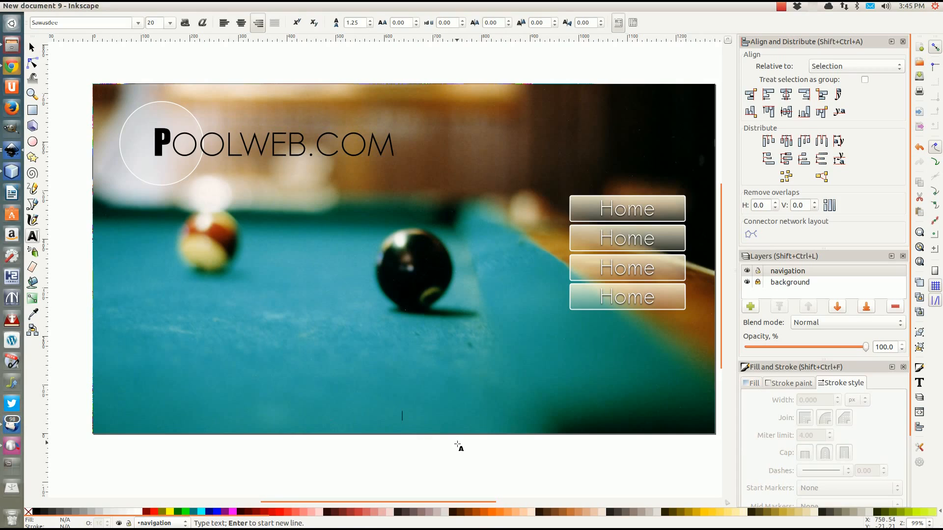
pyautogui.write('g')
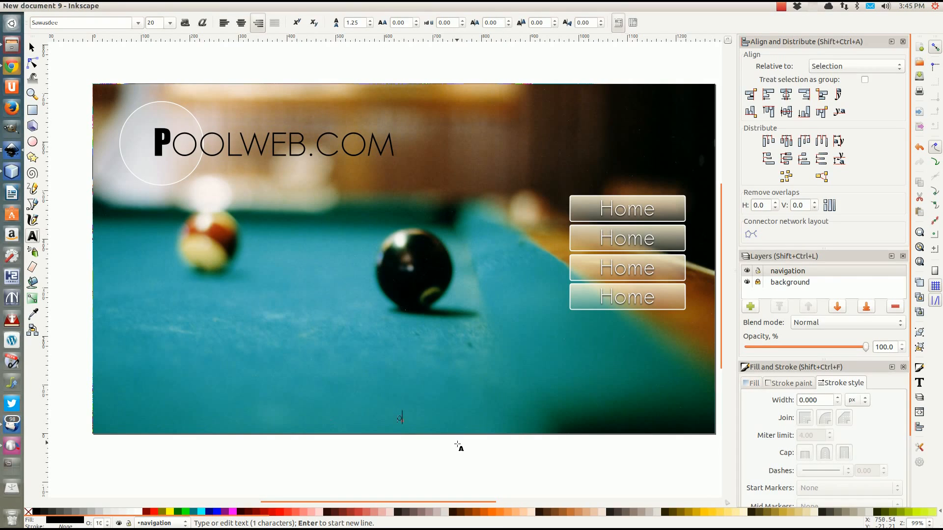
pyautogui.write('oolweb.com')
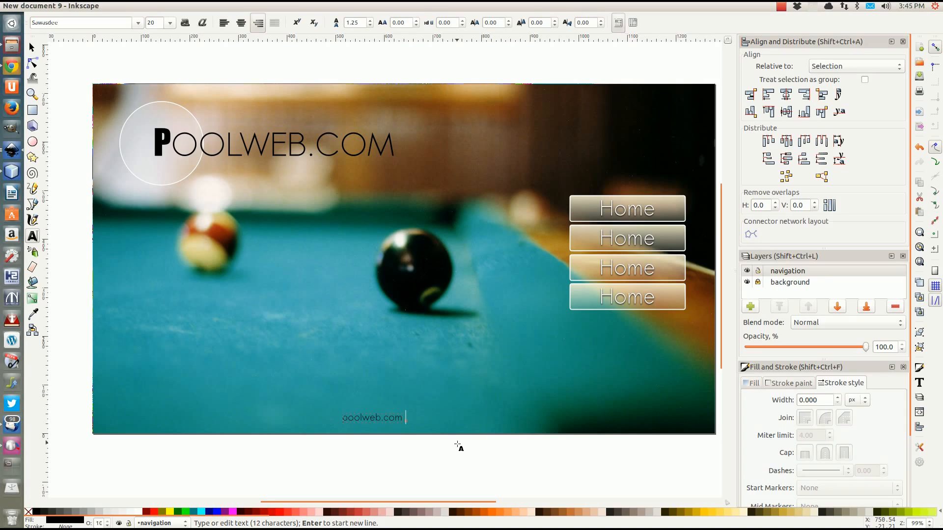
pyautogui.write(' ©')
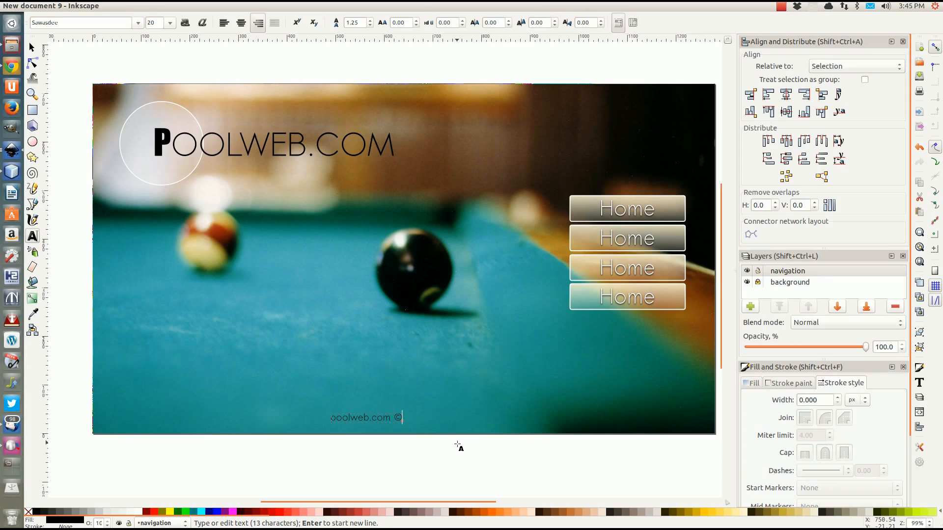
# Complete the footer as 'poolweb.com ©2013 |' followed by the contact e-mail, removing the stray colon
pyautogui.write('2013')
pyautogui.press('BackSpace')
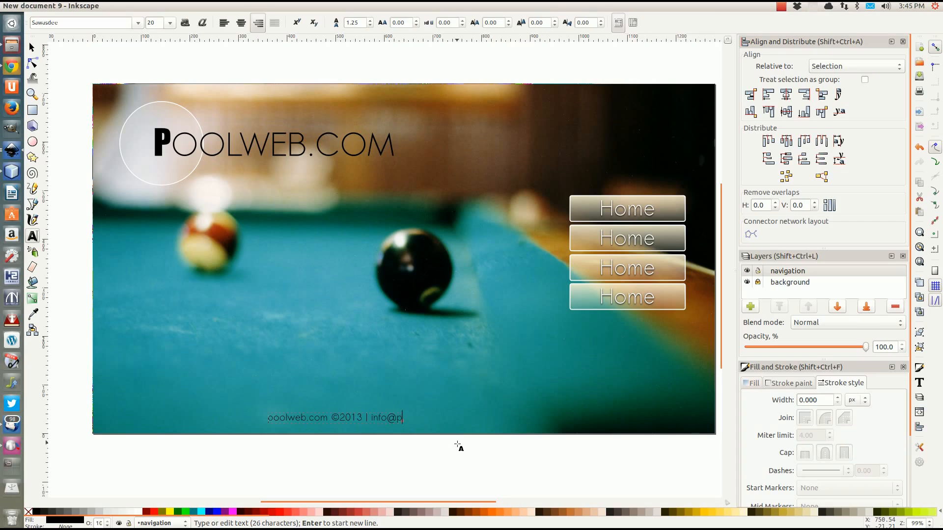
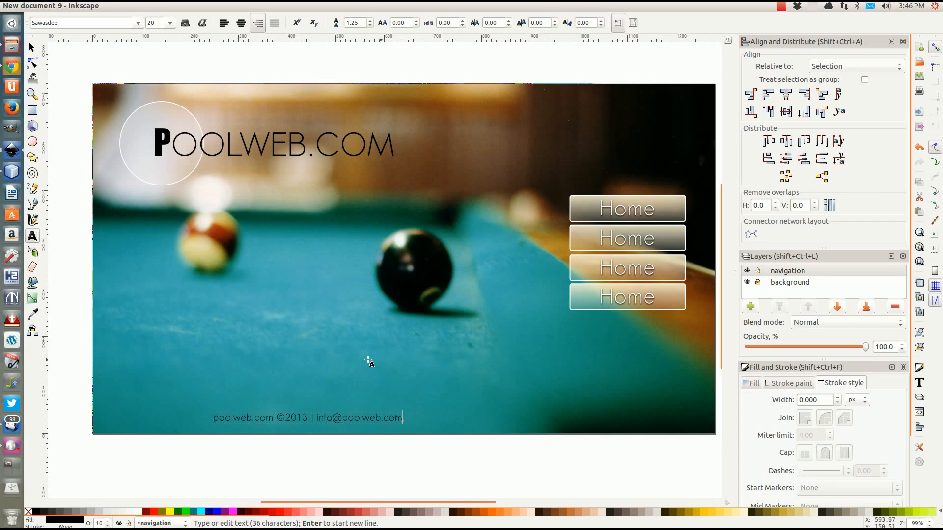
pyautogui.press('F1')
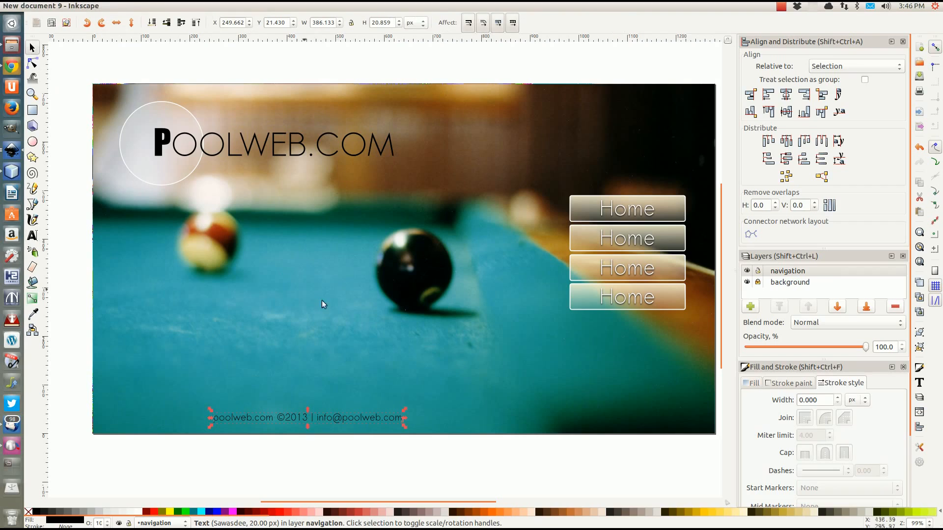
# Drag the footer text to the page's bottom centre and nudge it slightly left and up
pyautogui.moveTo(250, 417); pyautogui.dragTo(354, 414)
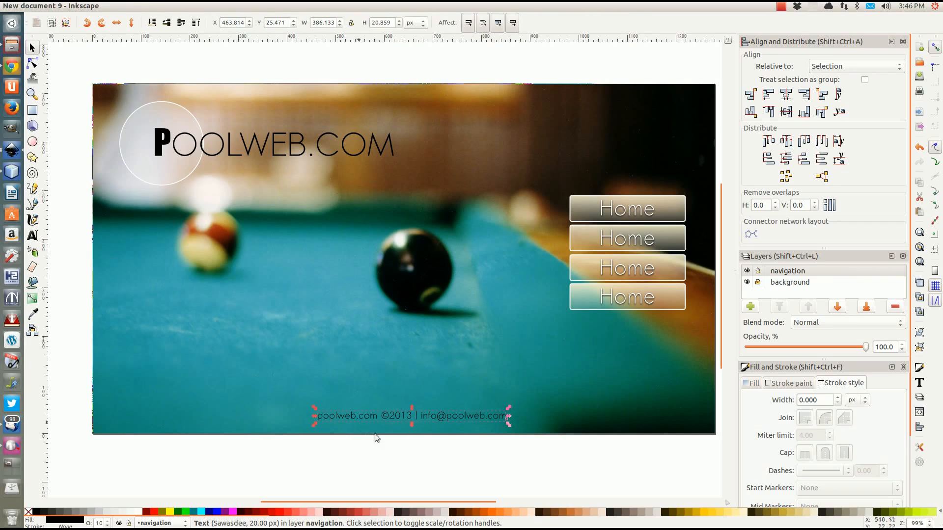
pyautogui.click(411, 467)
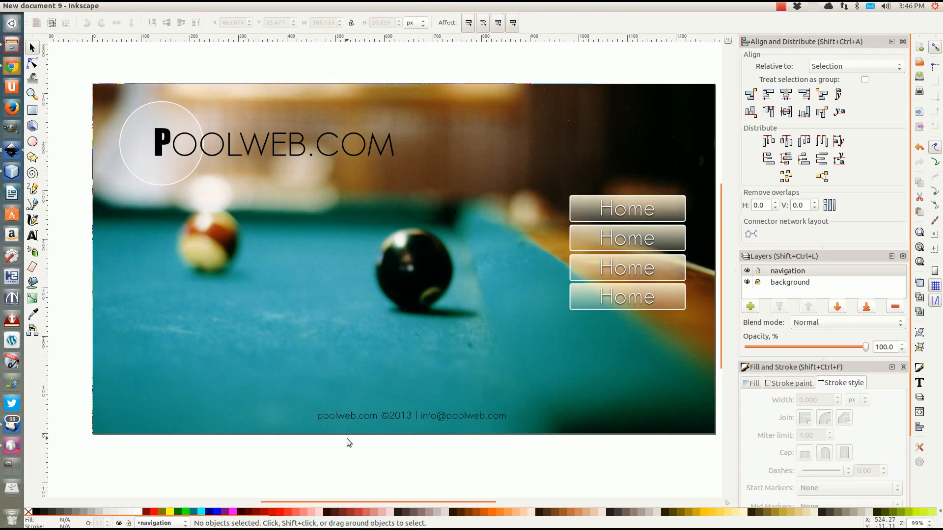
pyautogui.click(358, 416)
pyautogui.press('Left')
pyautogui.press('Up')
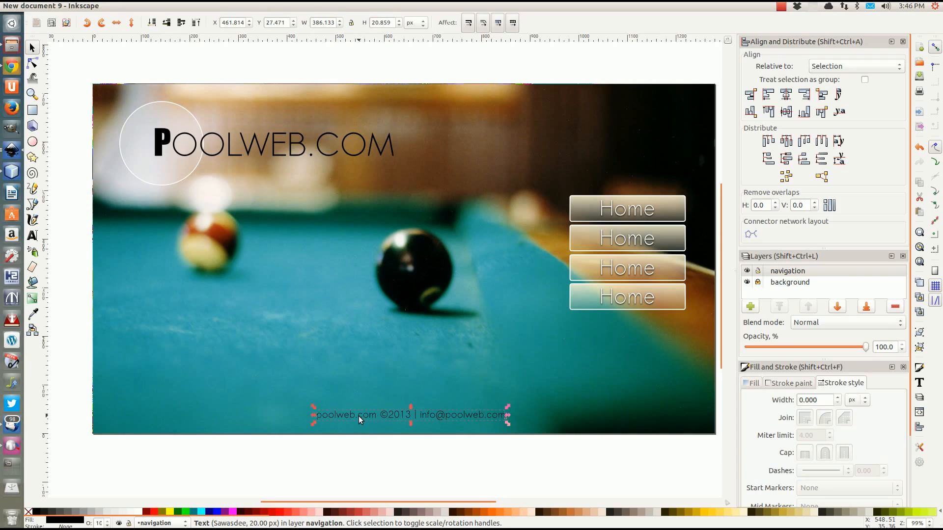
pyautogui.click(383, 444)
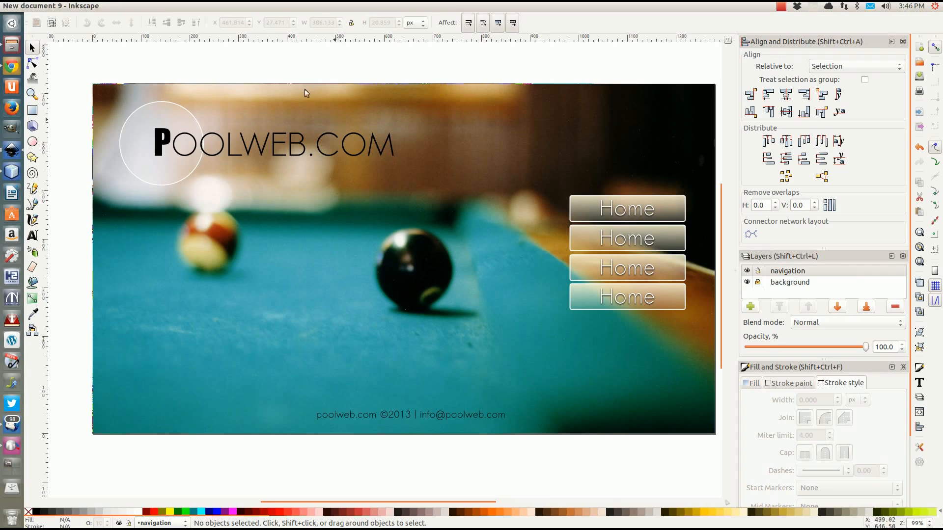
pyautogui.click(178, 146)
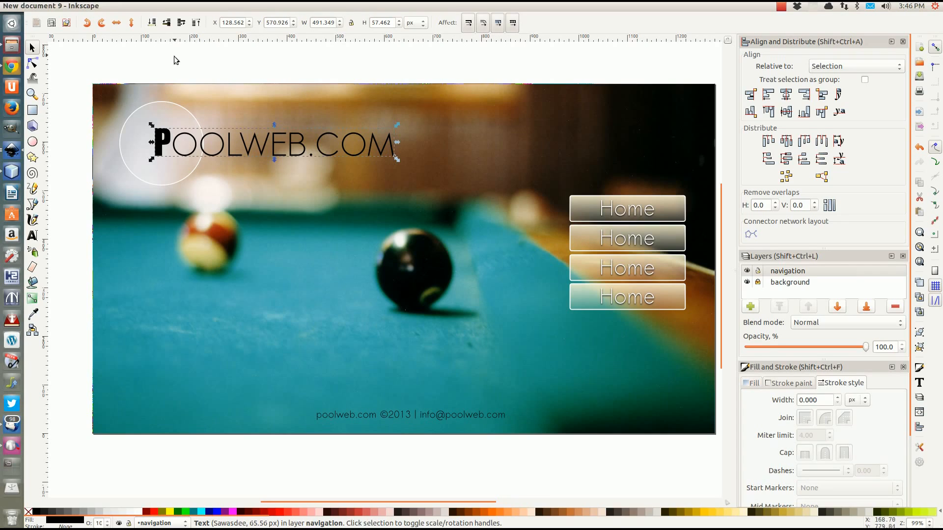
# Group the translucent logo circle with the POOLWEB.COM title using Ctrl+G
pyautogui.click(177, 69)
pyautogui.click(152, 111)
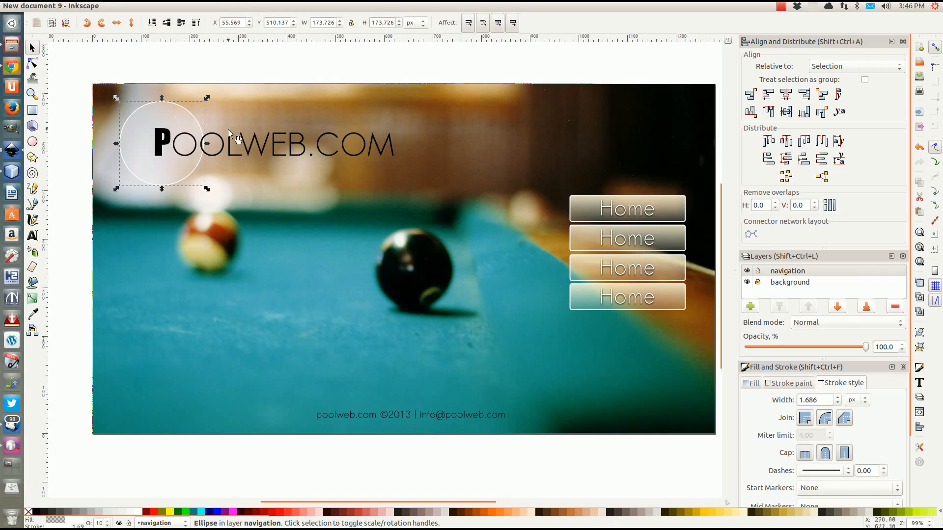
pyautogui.keyDown('shift'); pyautogui.click(228, 144); pyautogui.keyUp('shift')
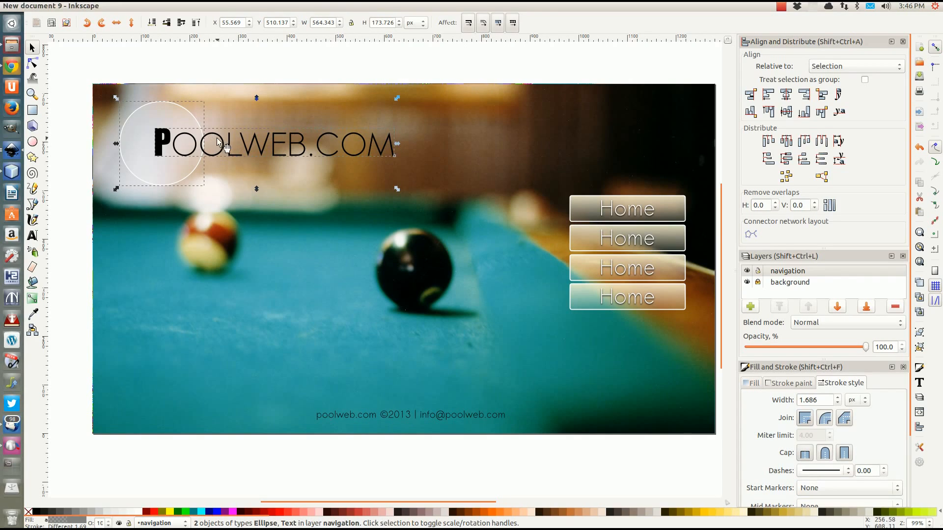
pyautogui.press('ctrl')
pyautogui.hotkey('ctrl', 'g')
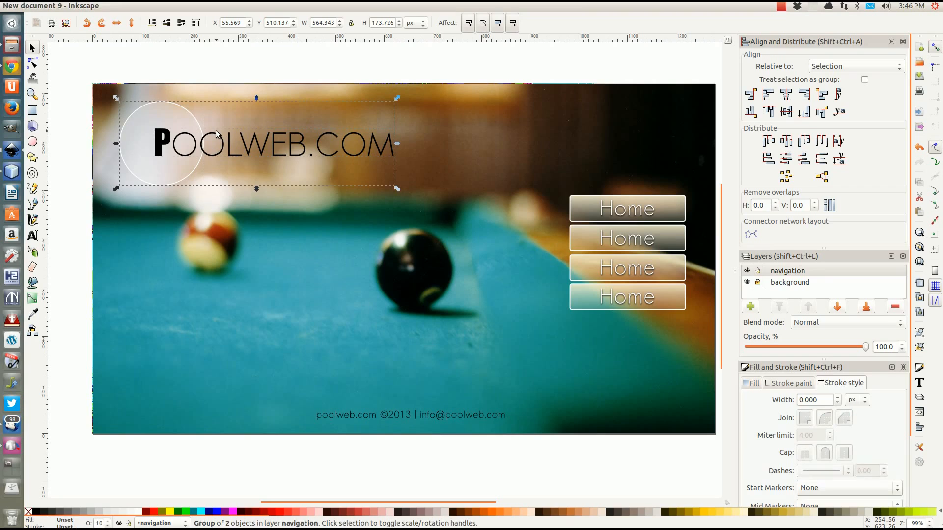
pyautogui.click(619, 211)
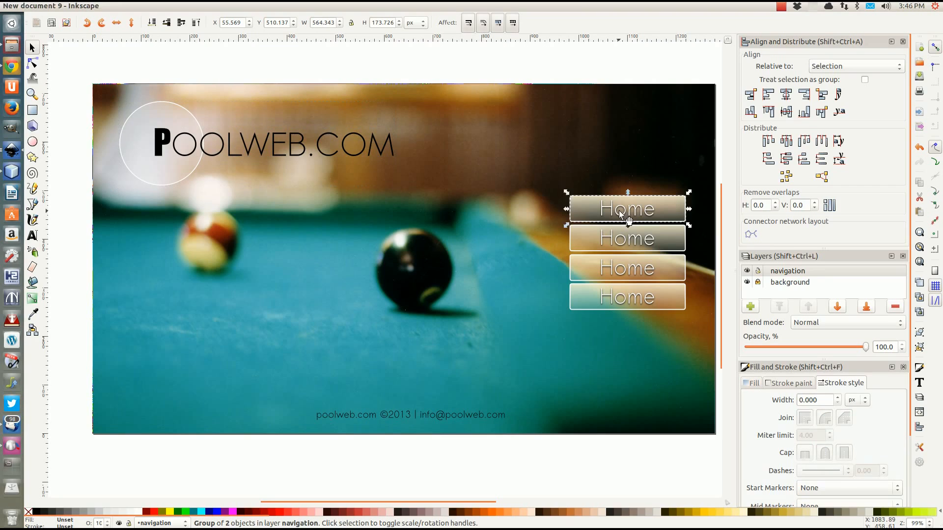
# Retype the second navigation button's label from 'Home' to 'Mission'
pyautogui.click(622, 240)
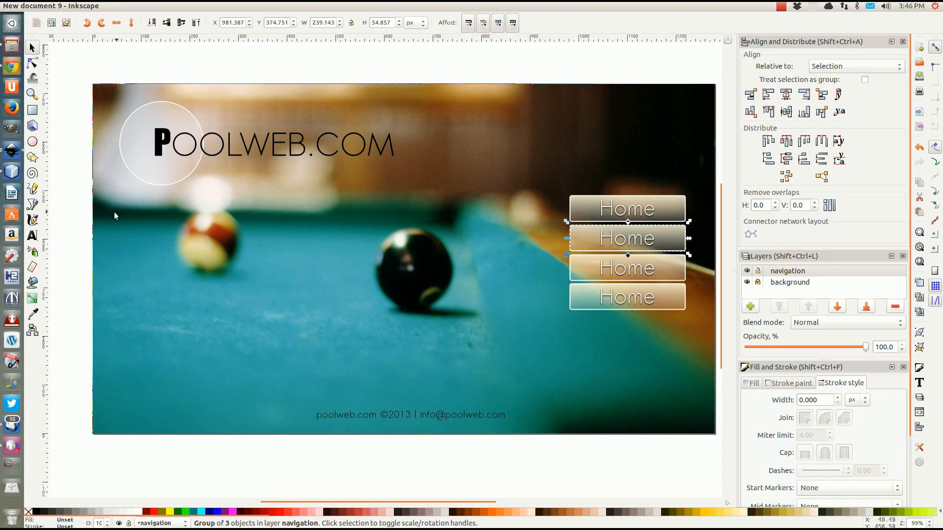
pyautogui.click(32, 235)
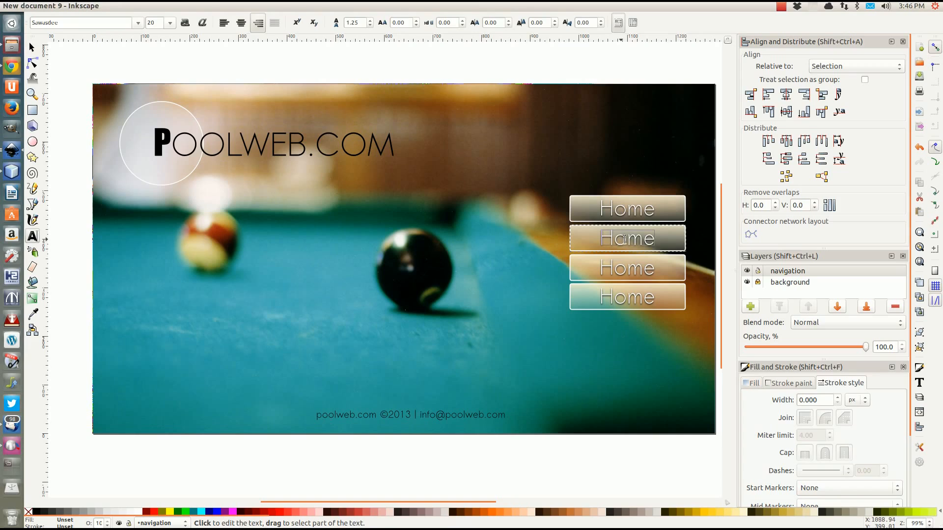
pyautogui.moveTo(602, 239); pyautogui.dragTo(674, 264)
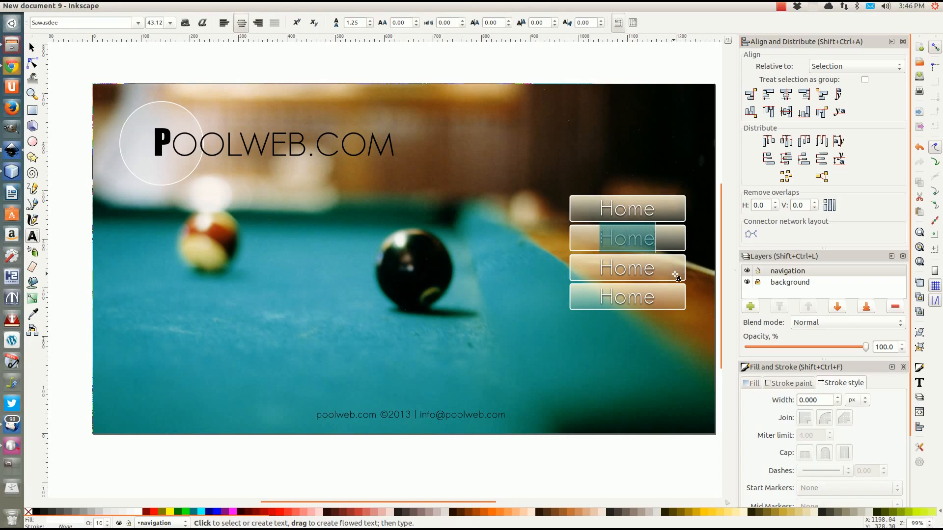
pyautogui.write('m')
pyautogui.press('BackSpace')
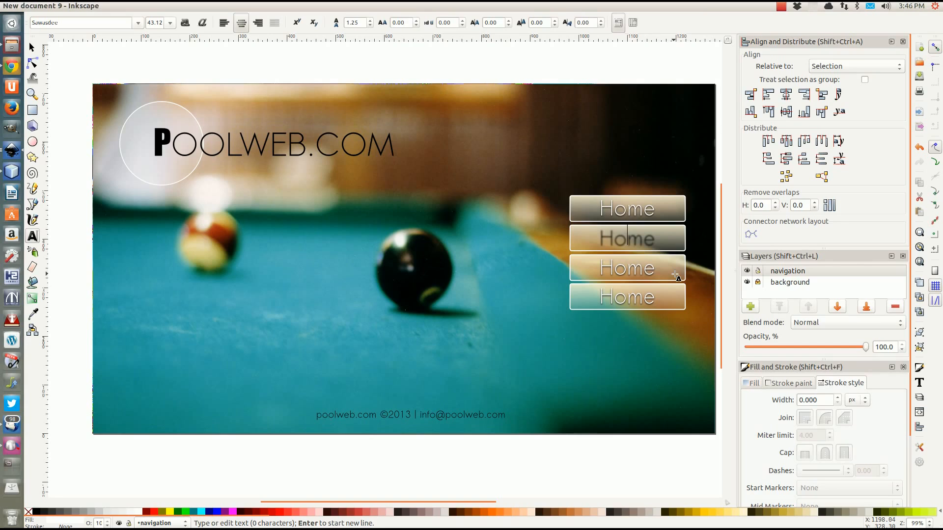
pyautogui.write('Mission')
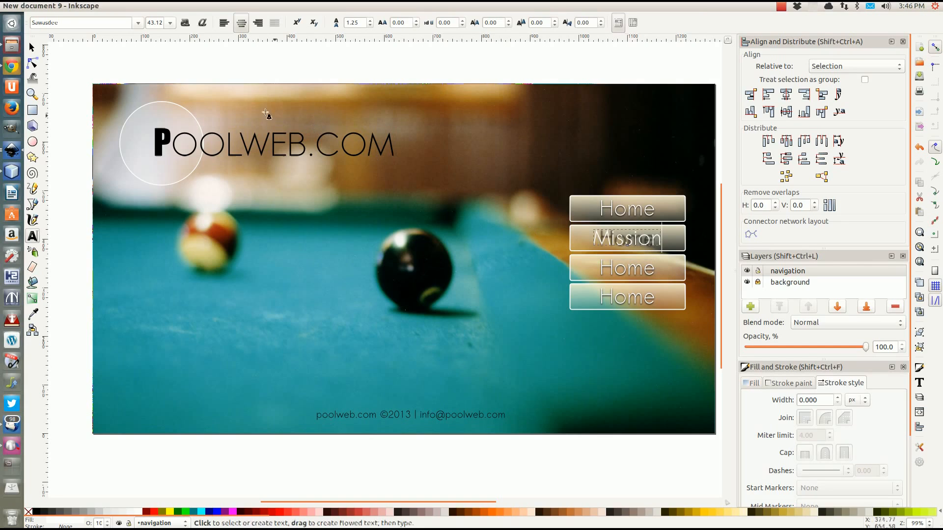
pyautogui.click(32, 48)
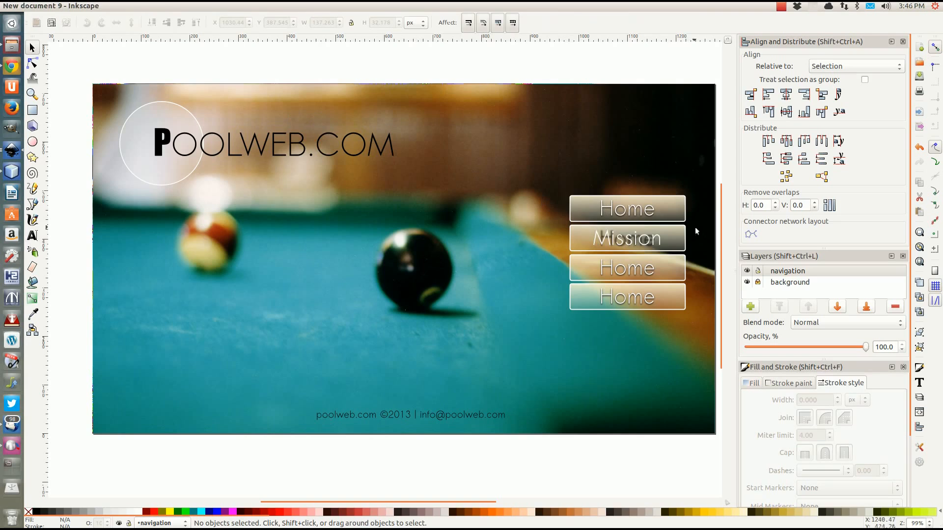
pyautogui.keyDown('ctrl'); pyautogui.scroll(3, 643, 247); pyautogui.keyUp('ctrl')
pyautogui.click(556, 231)
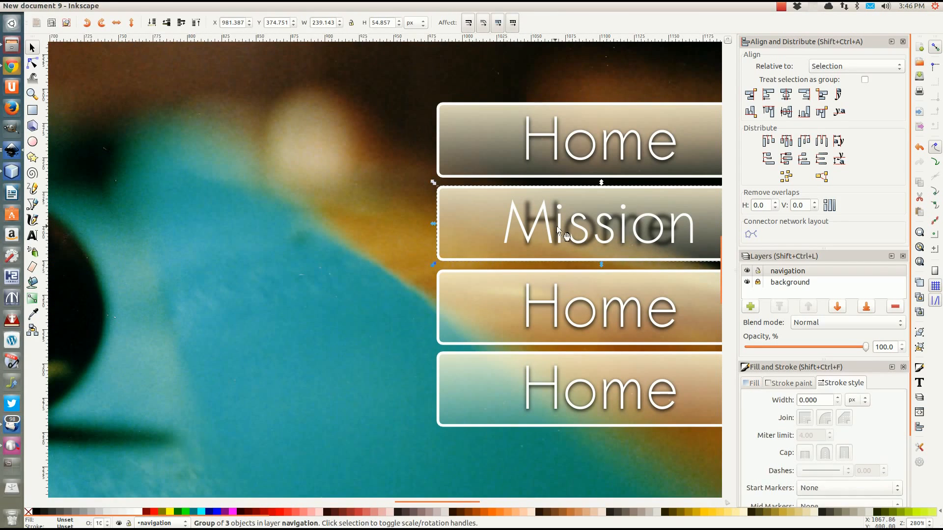
# Replace the dark shadow text inside the second button group with 'Mission'
pyautogui.doubleClick(558, 230)
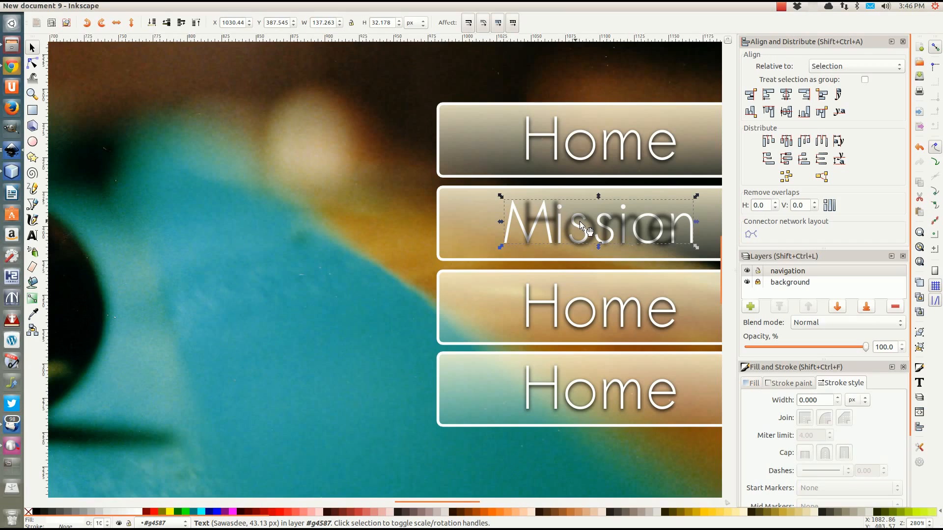
pyautogui.keyDown('alt'); pyautogui.click(560, 230); pyautogui.keyUp('alt')
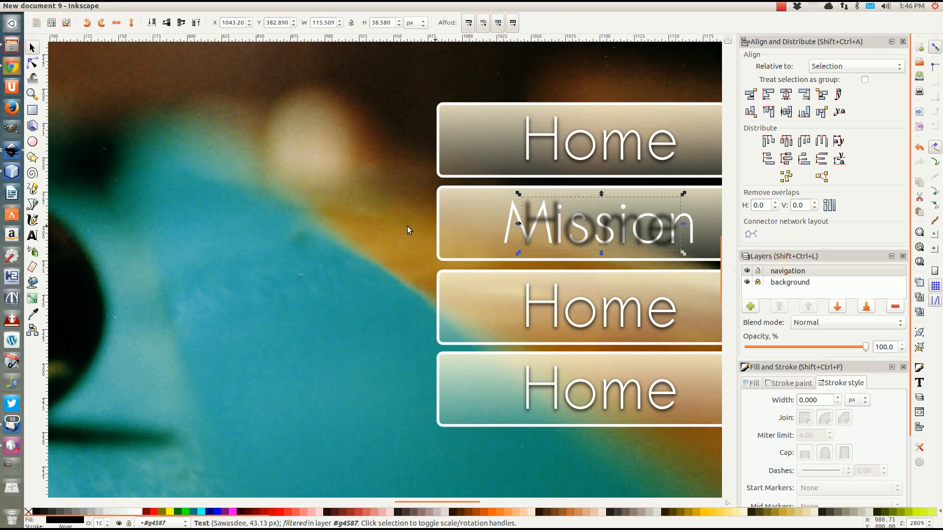
pyautogui.click(37, 240)
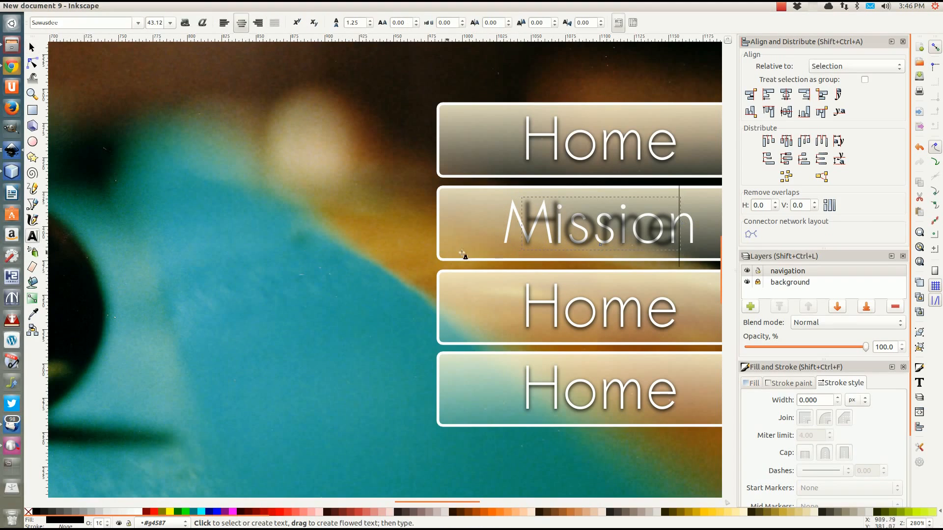
pyautogui.moveTo(523, 230); pyautogui.dragTo(668, 231)
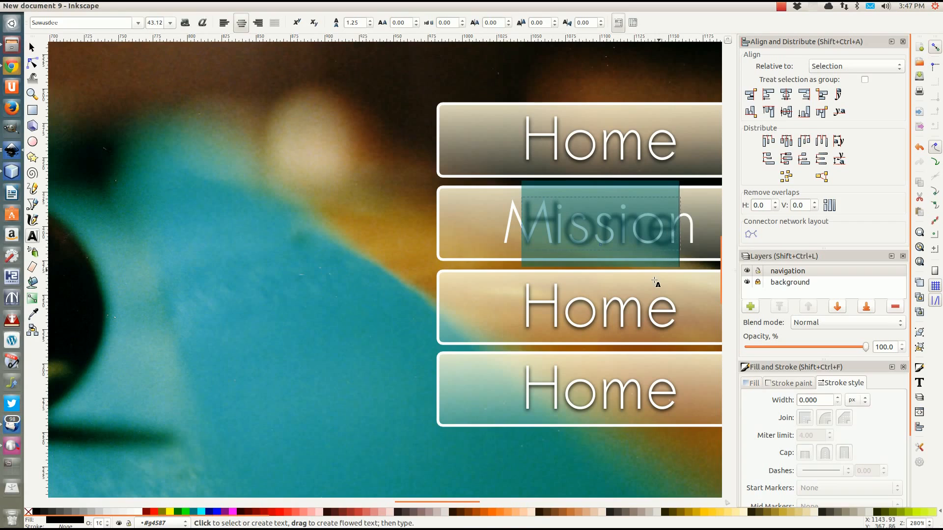
pyautogui.write('Mission')
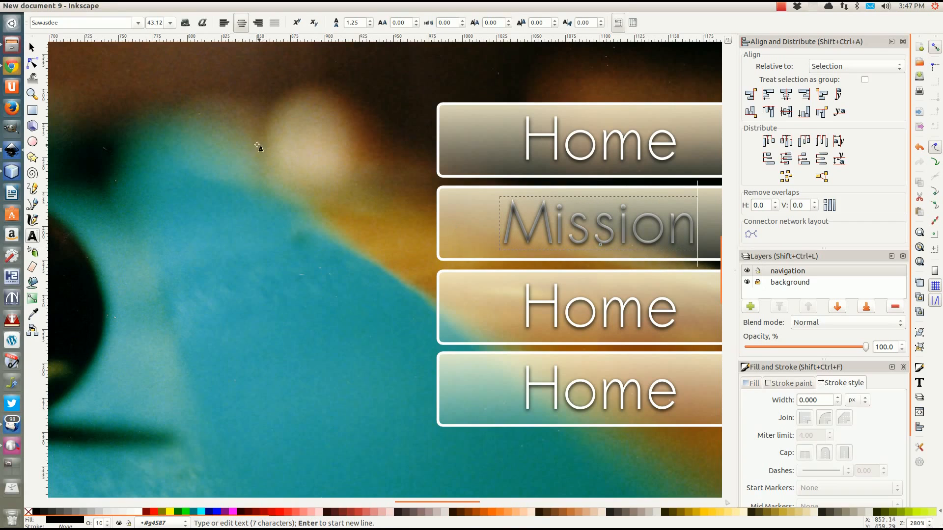
pyautogui.click(31, 48)
# Cycle between the background and navigation layers, then reselect the Mission button group
pyautogui.hotkey('ctrl', 'pagedown')
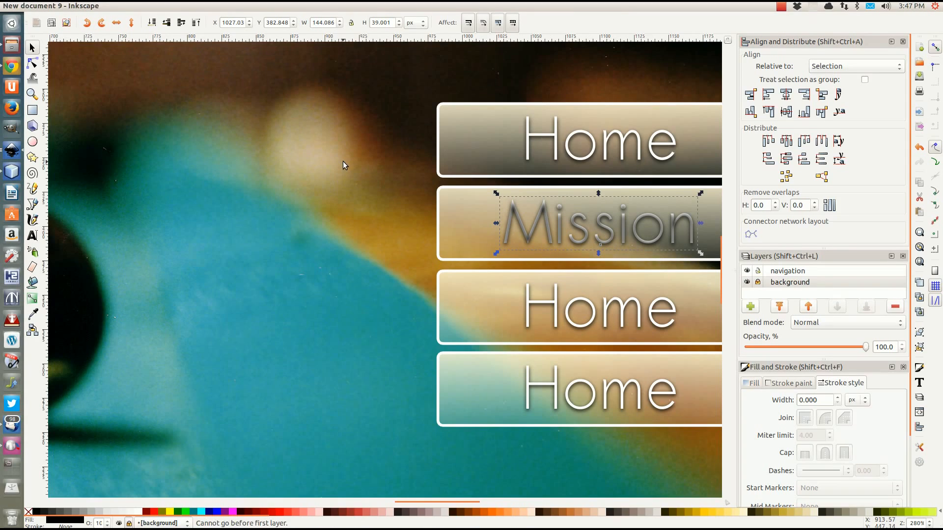
pyautogui.hotkey('ctrl', 'pageup')
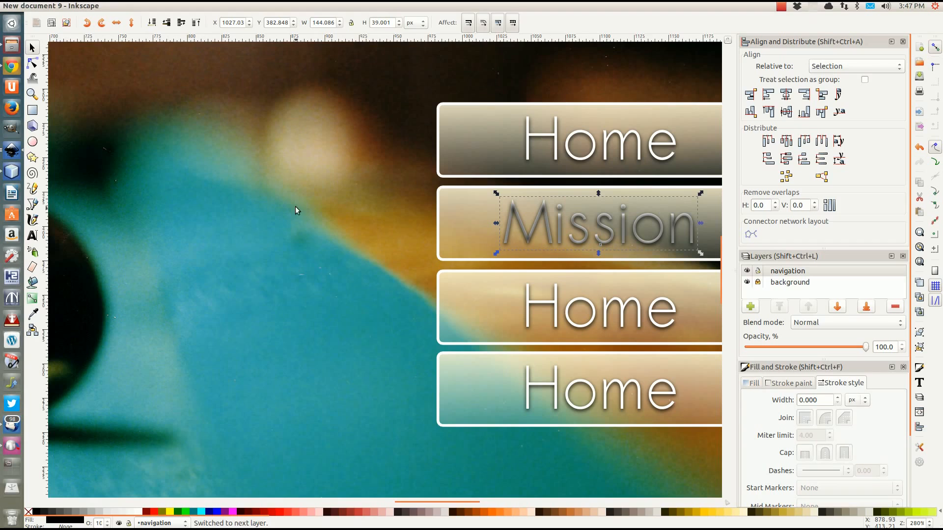
pyautogui.click(608, 228)
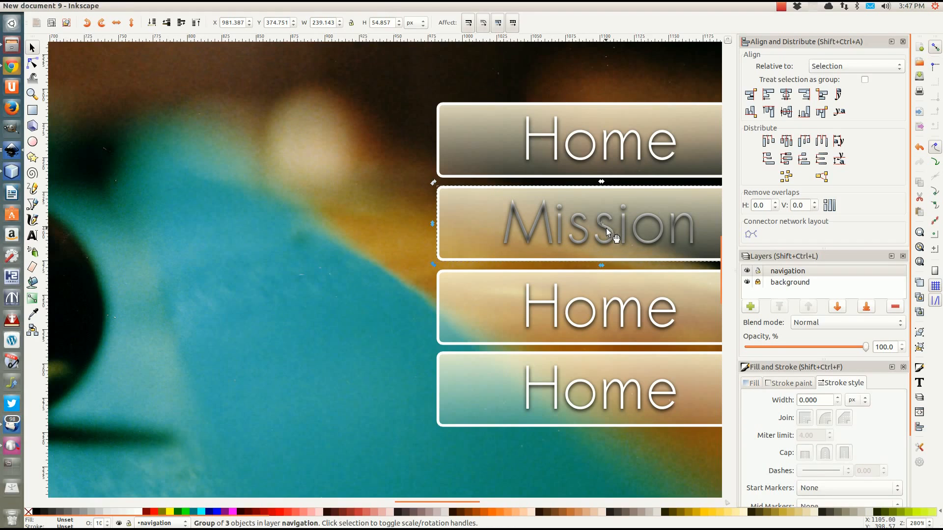
pyautogui.doubleClick(527, 238)
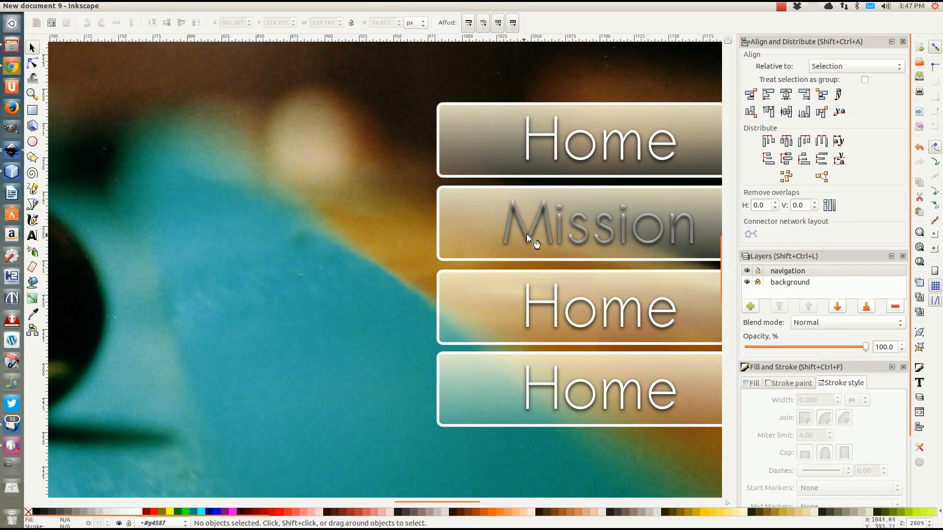
pyautogui.click(526, 234)
pyautogui.hotkey('ctrl', 'pageup')
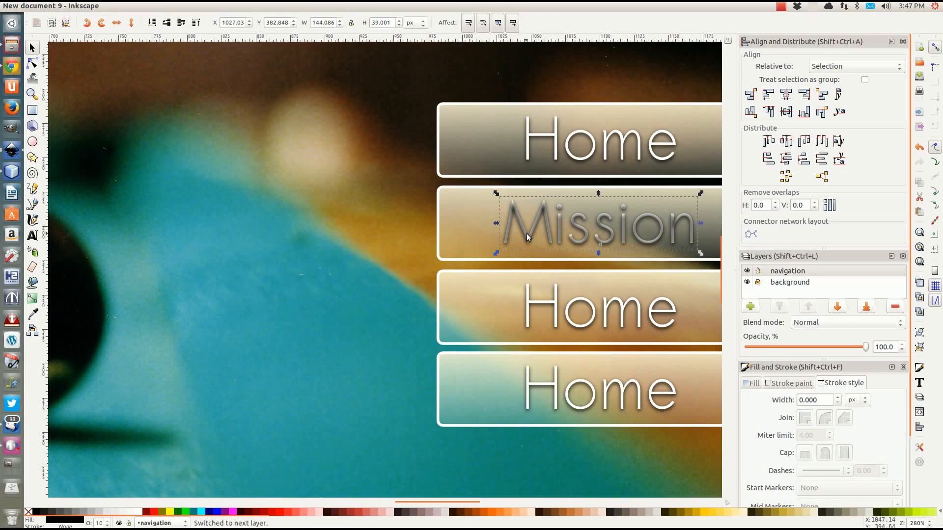
pyautogui.hotkey('ctrl', 'pagedown')
pyautogui.hotkey('ctrl', 'pageup')
pyautogui.click(408, 223)
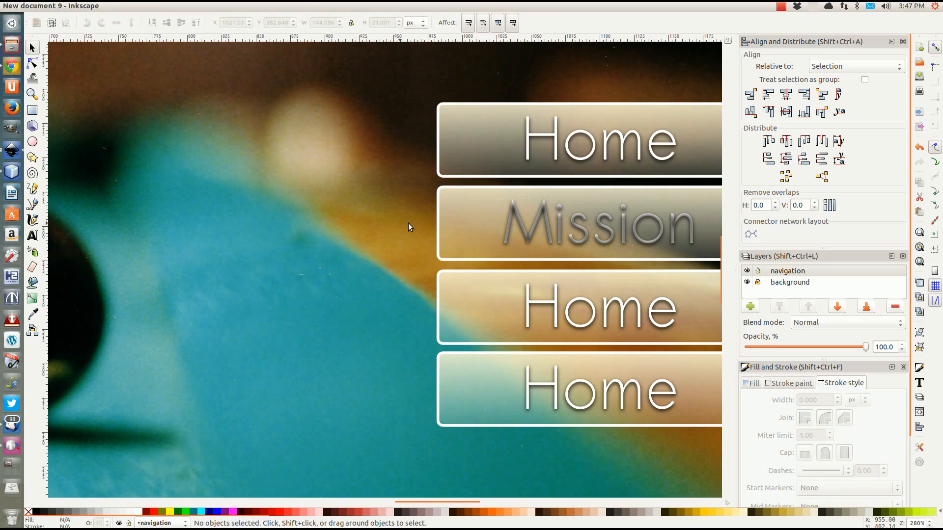
pyautogui.click(514, 210)
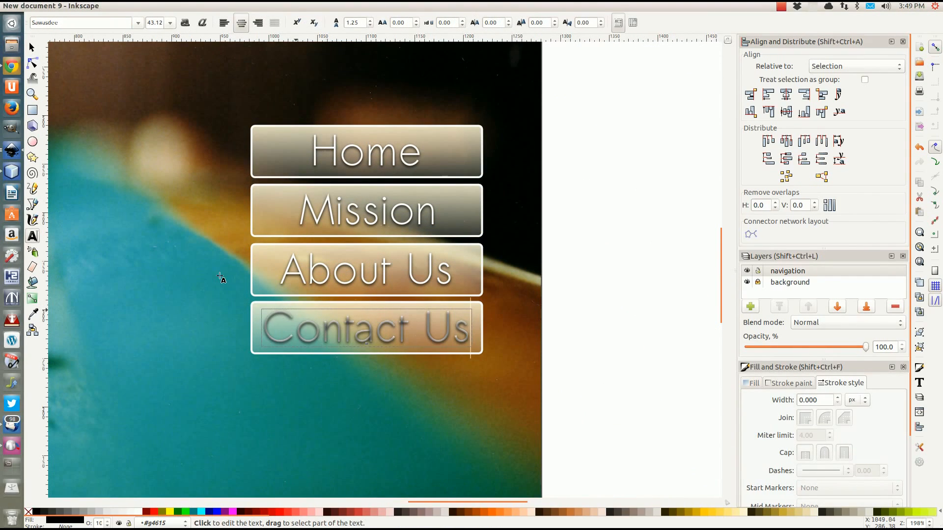
# Finish editing the Contact Us label and deselect it, leaving Home, Mission, About Us, Contact Us
pyautogui.click(36, 51)
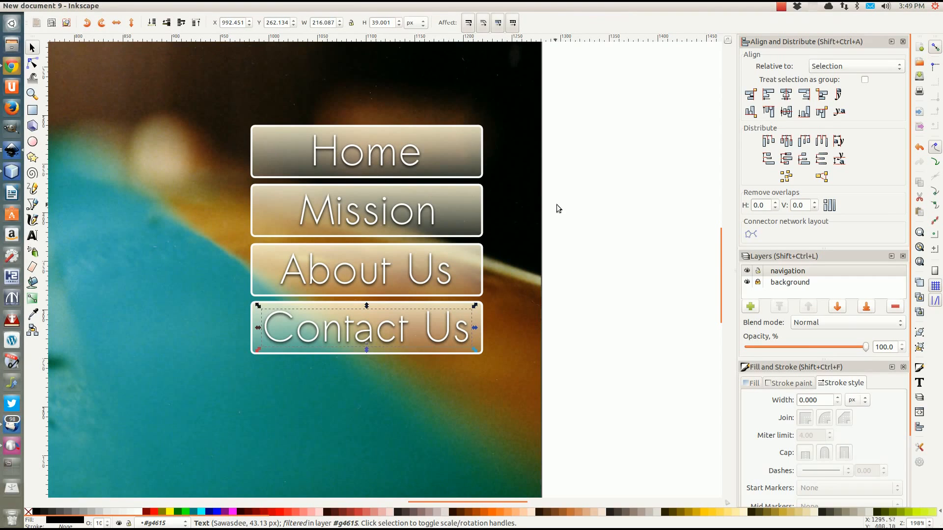
pyautogui.click(576, 209)
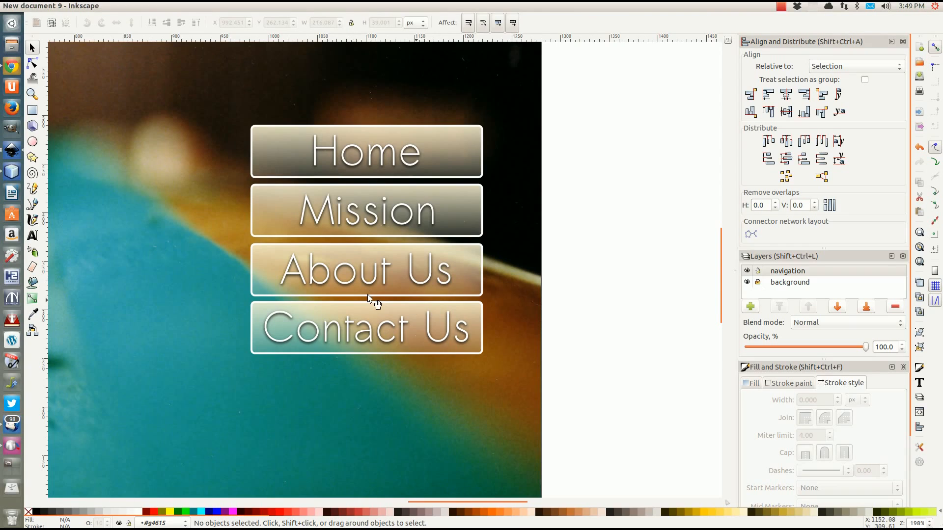
pyautogui.scroll(-4, 362, 295)
pyautogui.scroll(2, 355, 292)
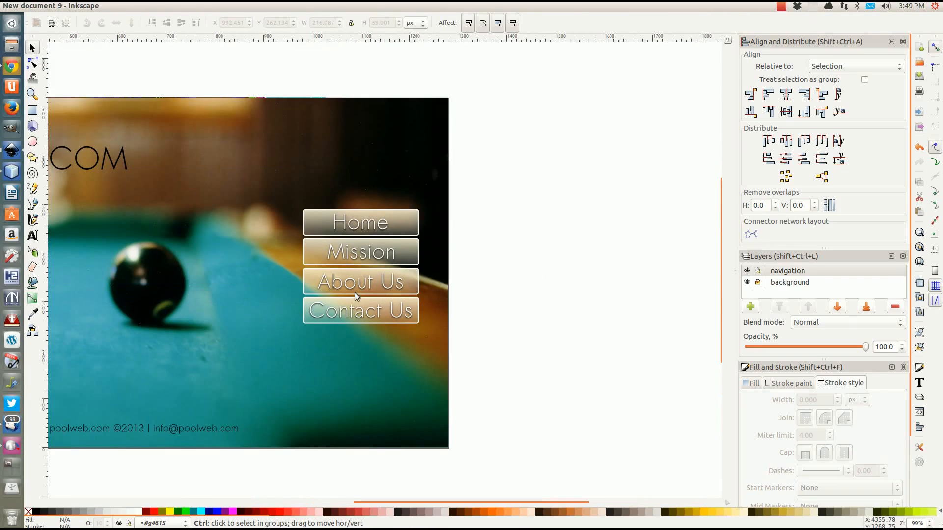
pyautogui.moveTo(208, 315); pyautogui.dragTo(446, 316)
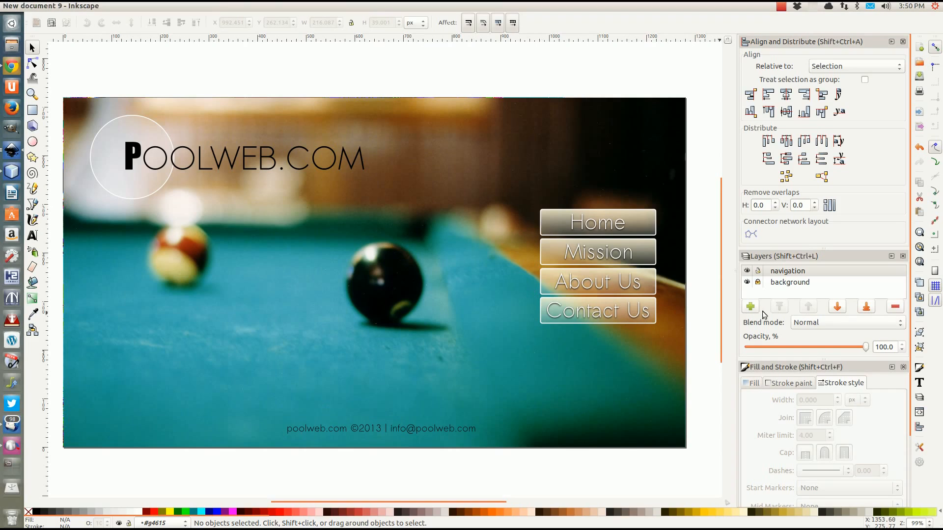
pyautogui.click(766, 273)
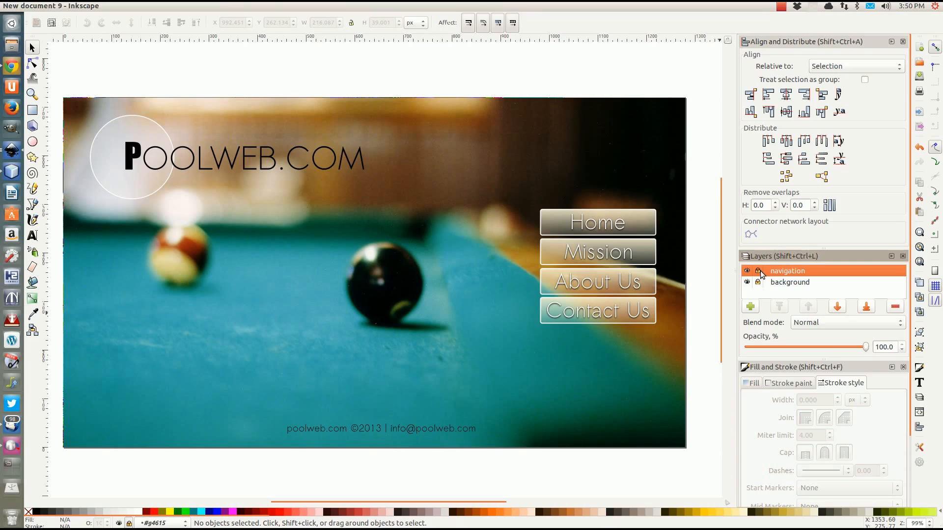
# Add a 'body' layer, which ends up as a navigation sublayer, then undo it
pyautogui.click(750, 307)
pyautogui.write('b')
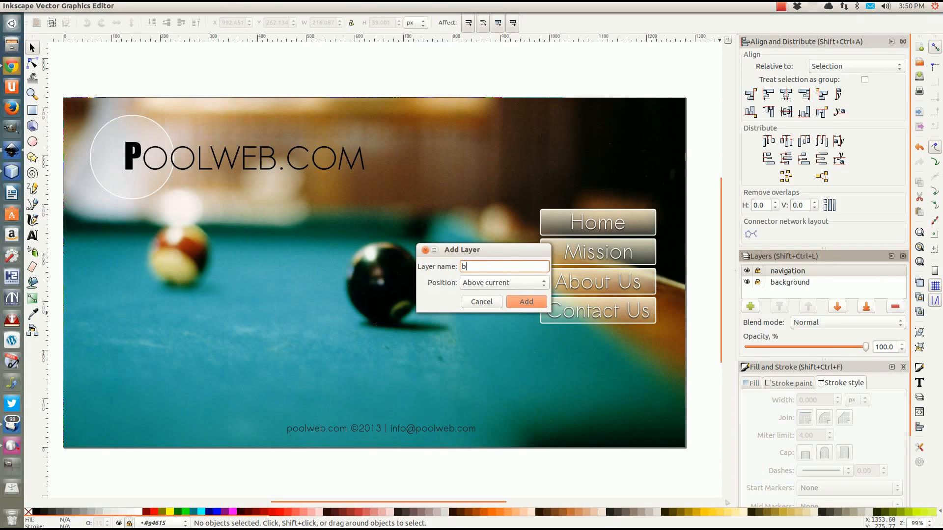
pyautogui.write('ody')
pyautogui.click(533, 300)
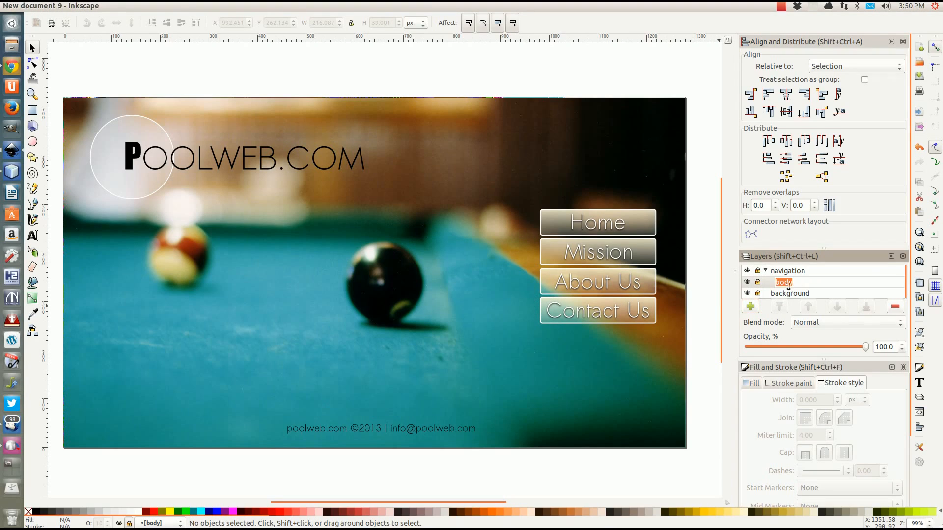
pyautogui.click(768, 281)
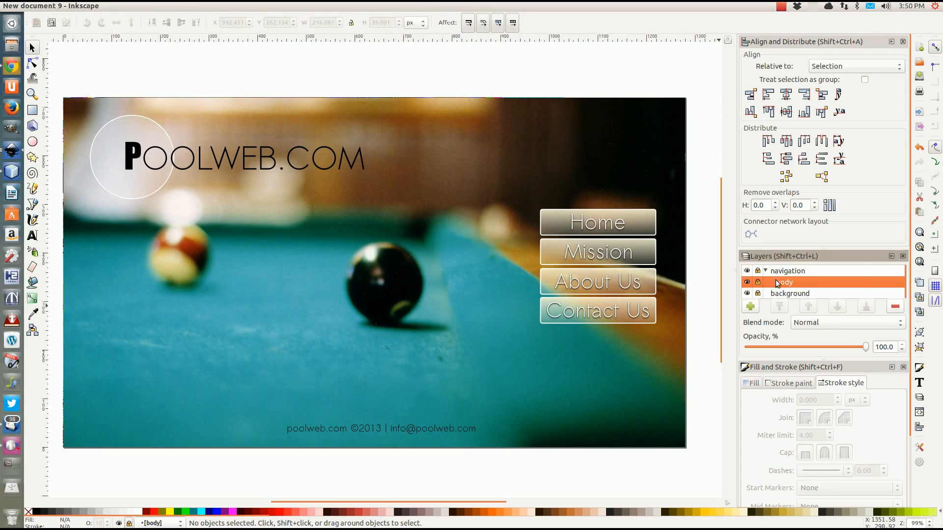
pyautogui.press('Up')
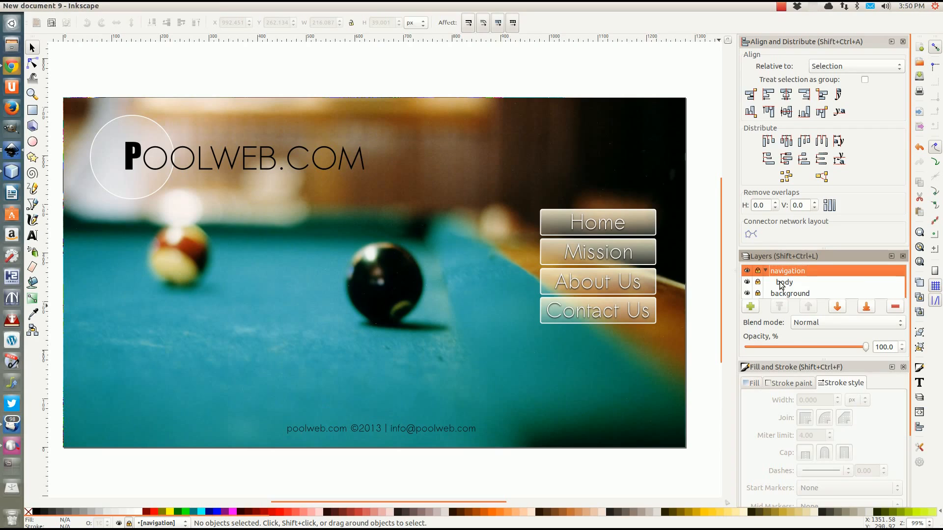
pyautogui.click(780, 283)
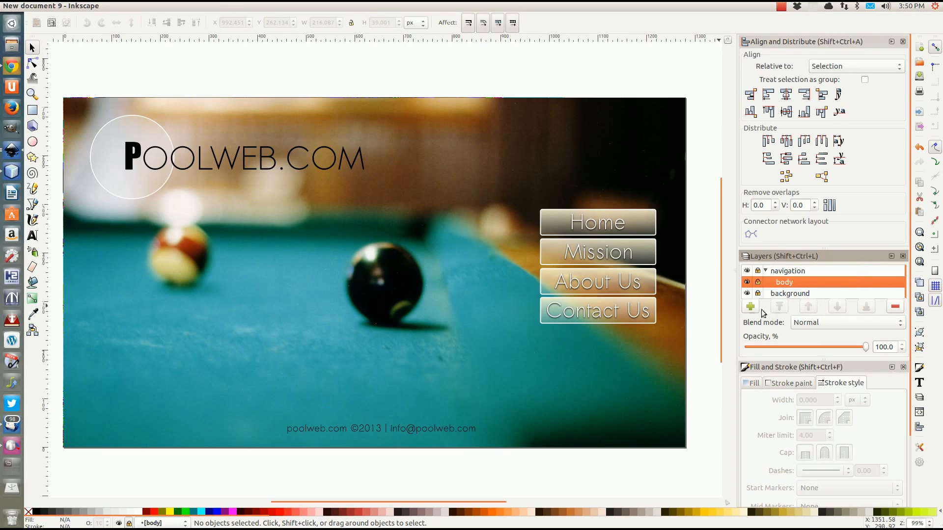
pyautogui.click(765, 271)
pyautogui.click(765, 270)
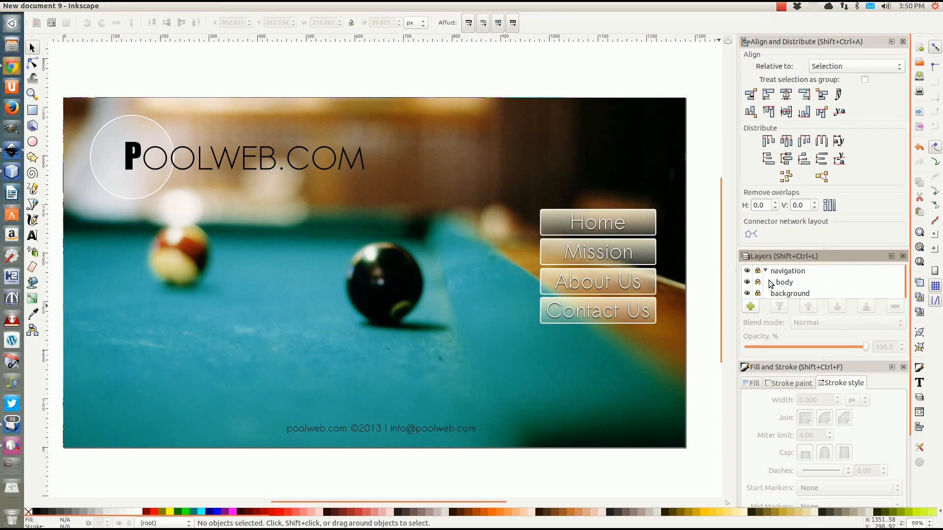
pyautogui.click(778, 281)
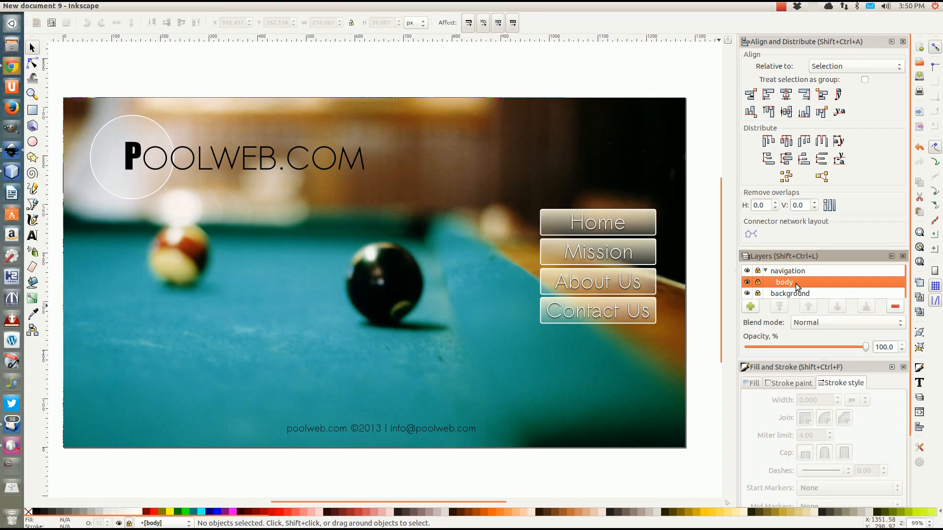
pyautogui.hotkey('ctrl', 'z')
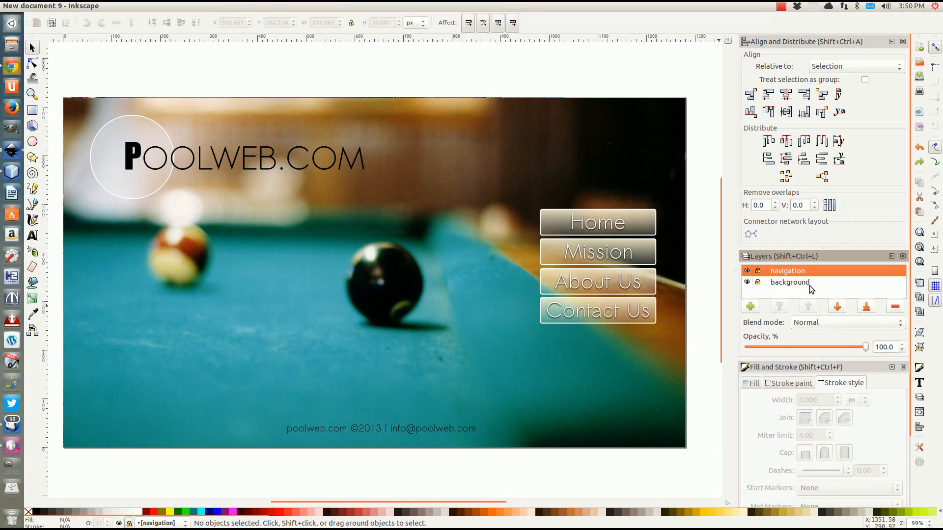
# Add a new layer named 'Body' positioned above the current layer
pyautogui.click(750, 307)
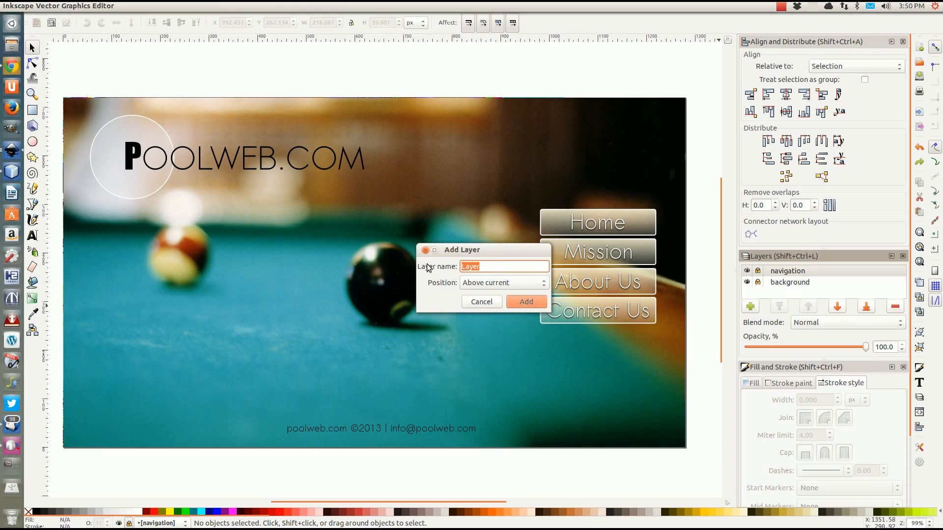
pyautogui.write('Body')
pyautogui.click(508, 284)
pyautogui.click(505, 283)
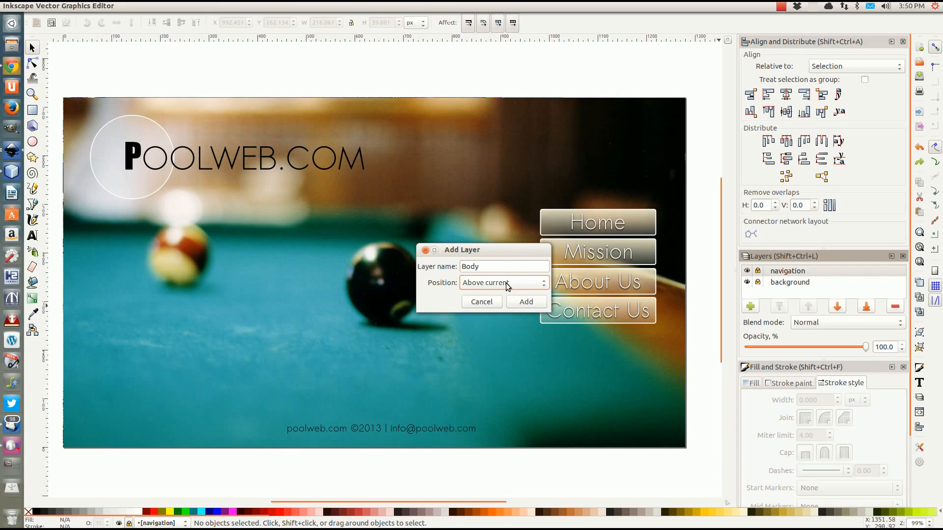
pyautogui.click(523, 302)
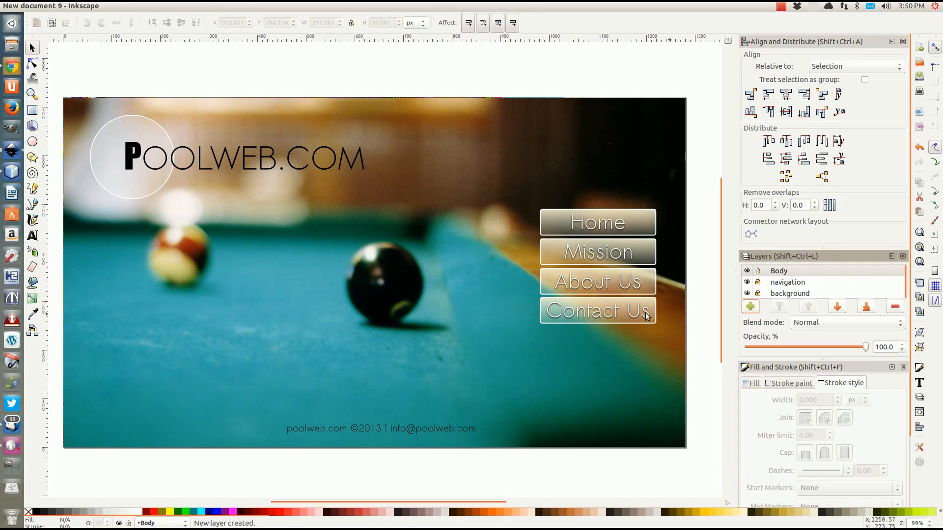
# Draw a large frame rectangle over the page's content area, widening it slightly to the right
pyautogui.click(33, 111)
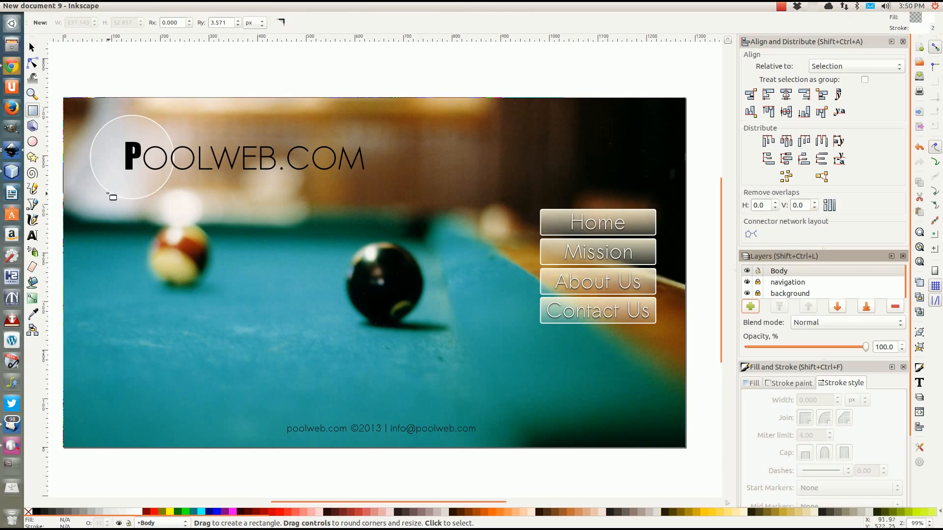
pyautogui.moveTo(97, 181); pyautogui.dragTo(526, 412)
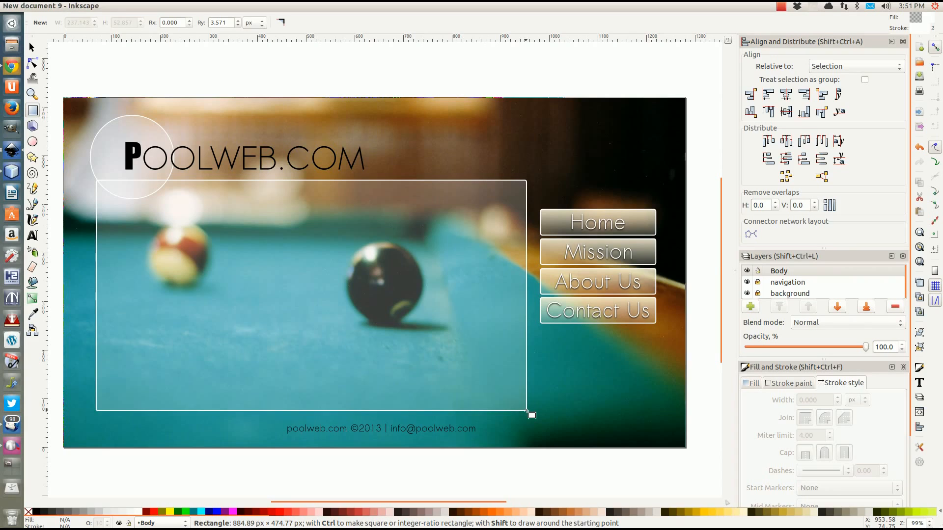
pyautogui.moveTo(527, 412); pyautogui.dragTo(532, 412)
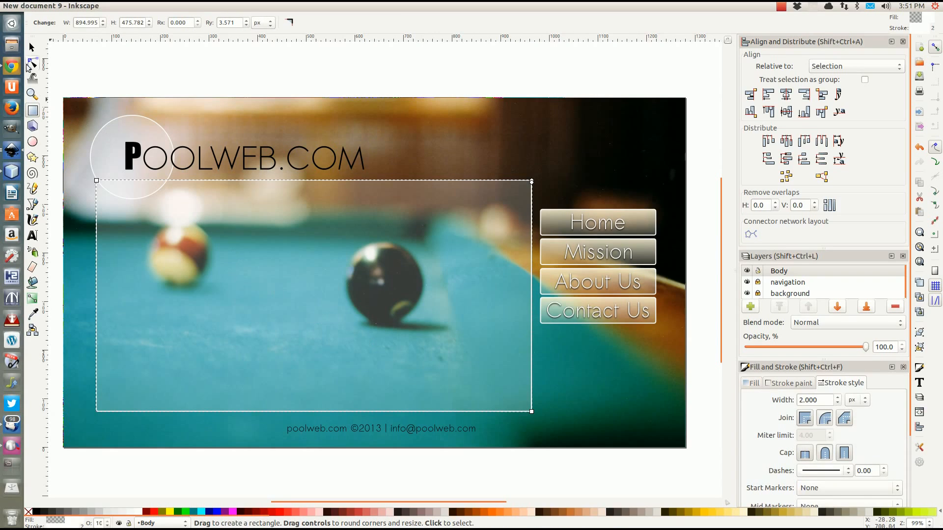
pyautogui.click(32, 47)
pyautogui.click(129, 63)
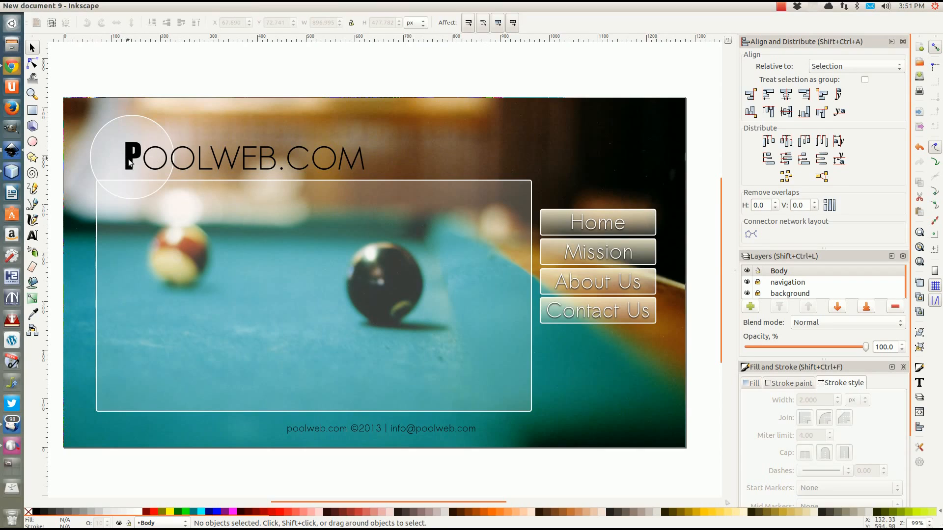
# Unlock the navigation layer and select the POOLWEB.COM logo group
pyautogui.click(758, 282)
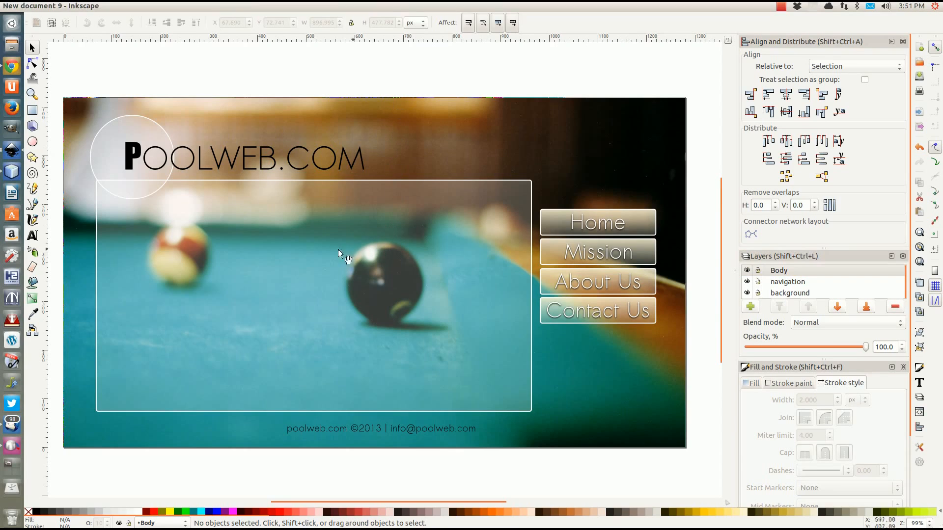
pyautogui.click(262, 245)
pyautogui.click(208, 131)
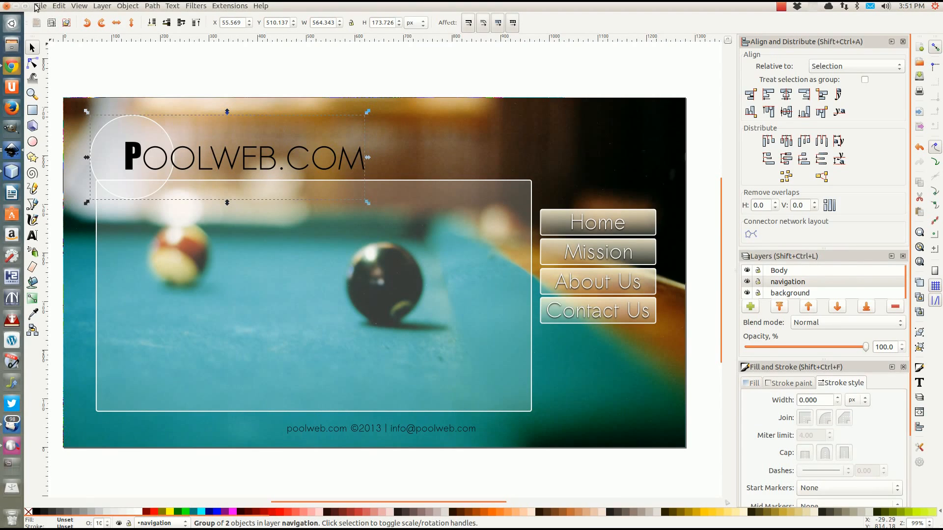
# In Export Bitmap, browse to RVA and create a new 'Tutorial' folder for the export
pyautogui.click(40, 6)
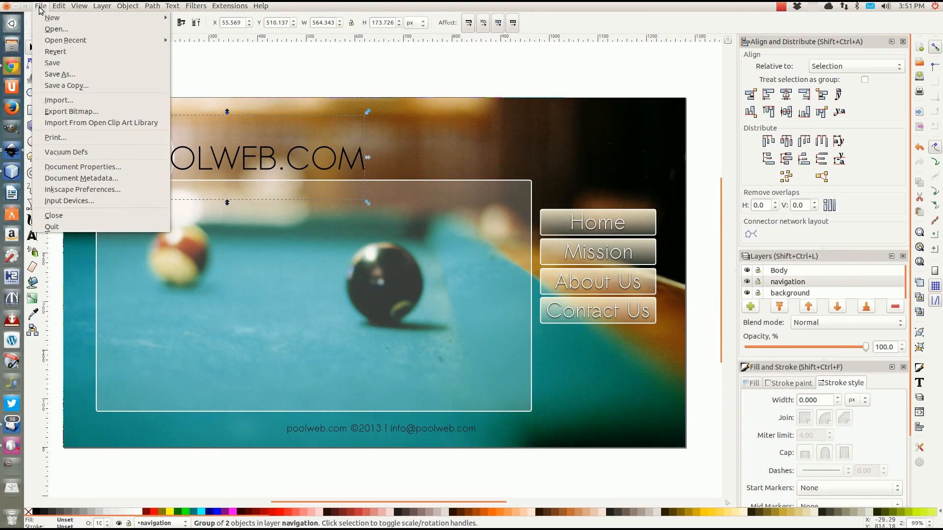
pyautogui.click(73, 112)
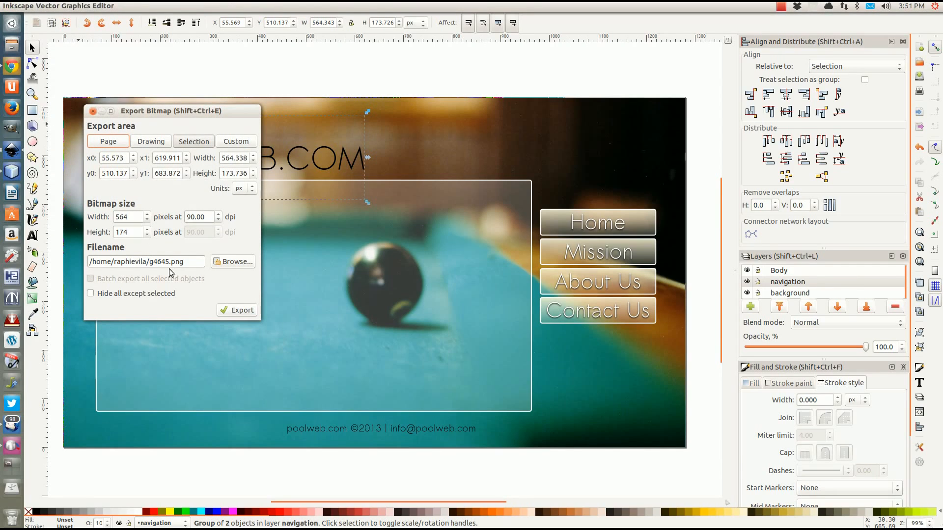
pyautogui.click(231, 262)
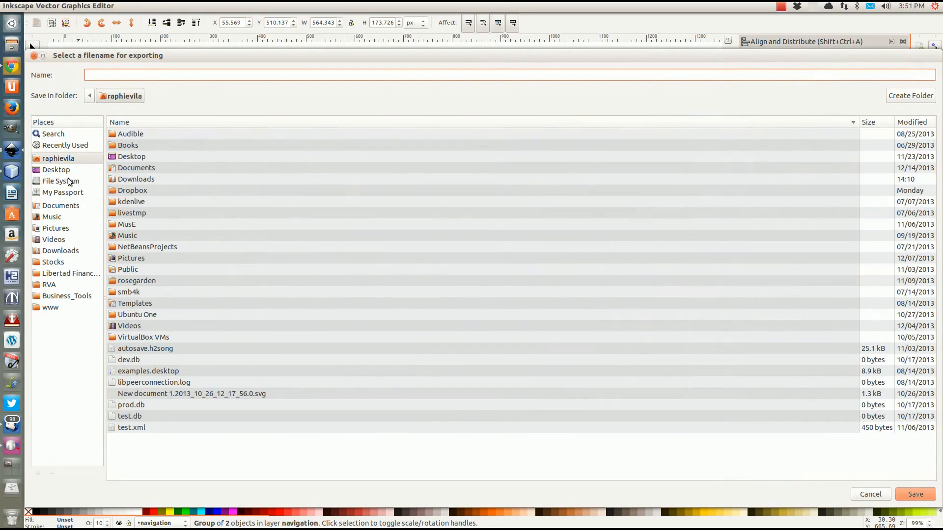
pyautogui.click(49, 288)
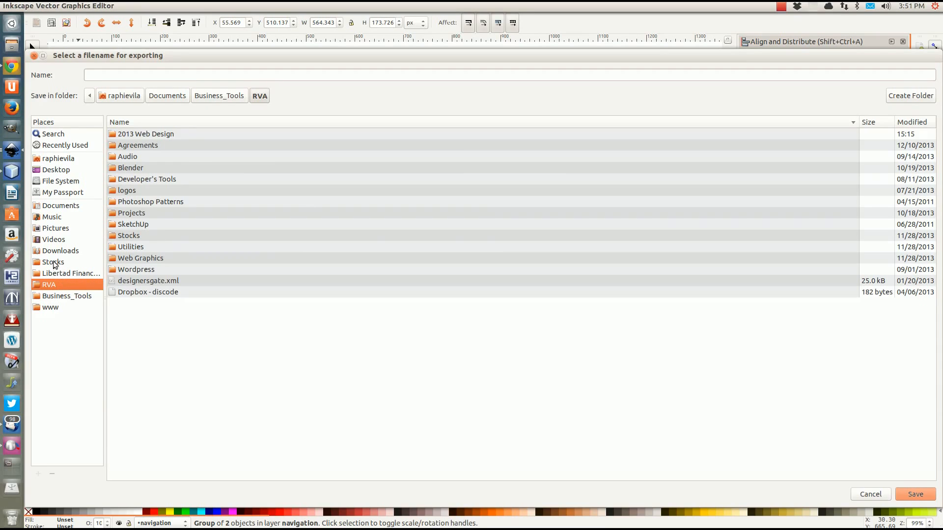
pyautogui.click(927, 99)
pyautogui.write('Tutorial')
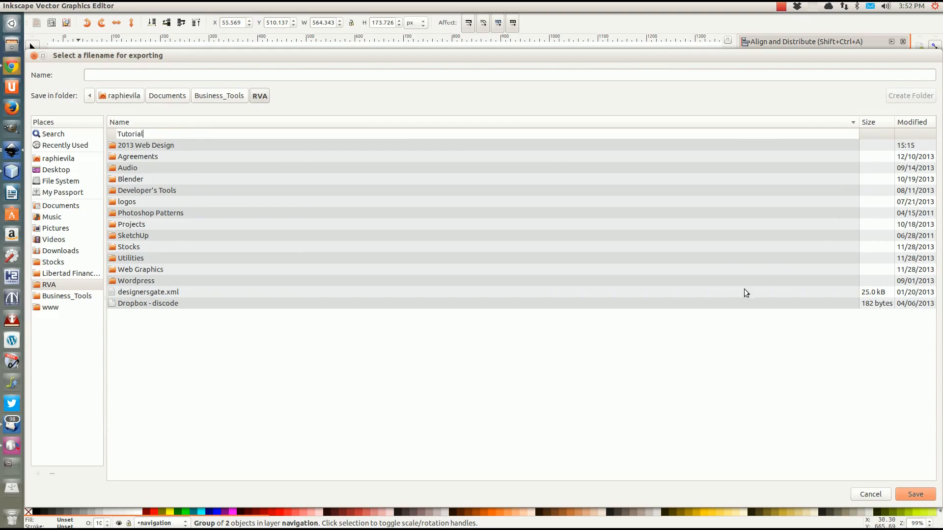
pyautogui.press('Return')
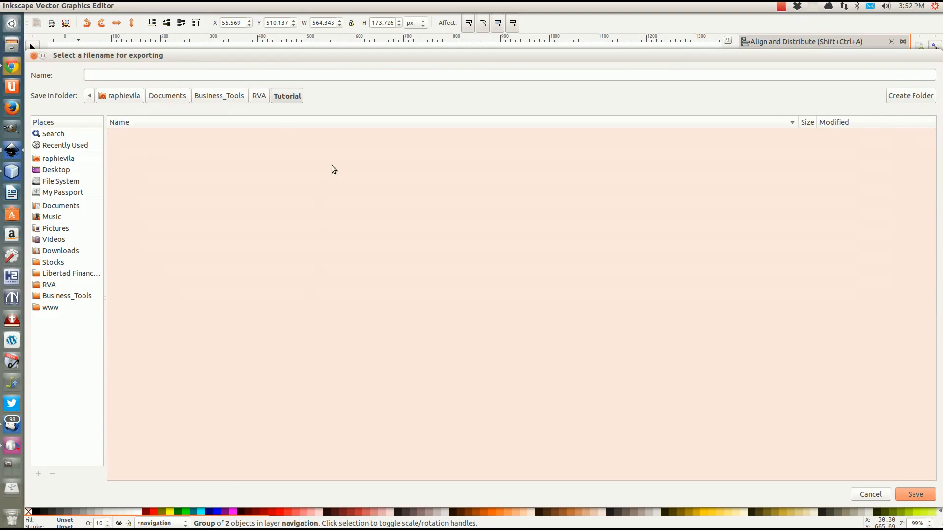
# Set the export file name to logo.png in the Tutorial folder
pyautogui.click(149, 75)
pyautogui.write('we')
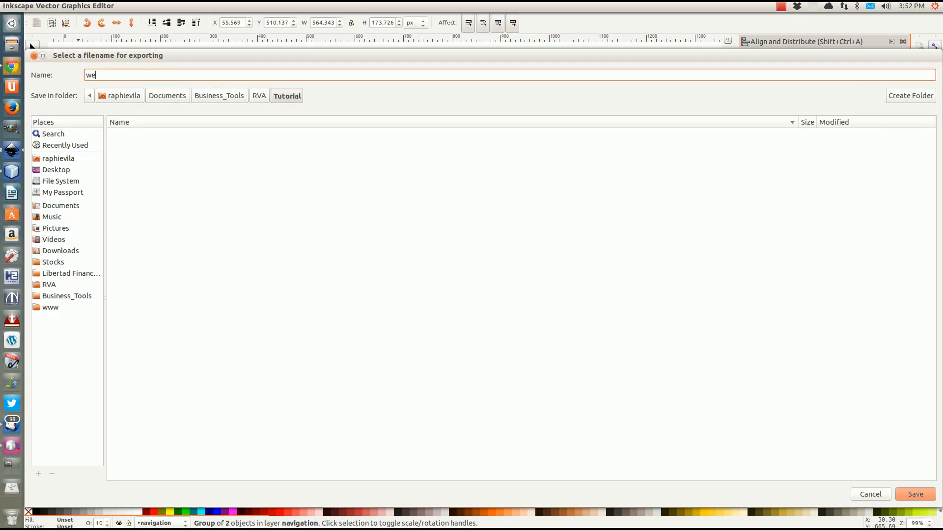
pyautogui.press('BackSpace')
pyautogui.press('BackSpace')
pyautogui.click(911, 495)
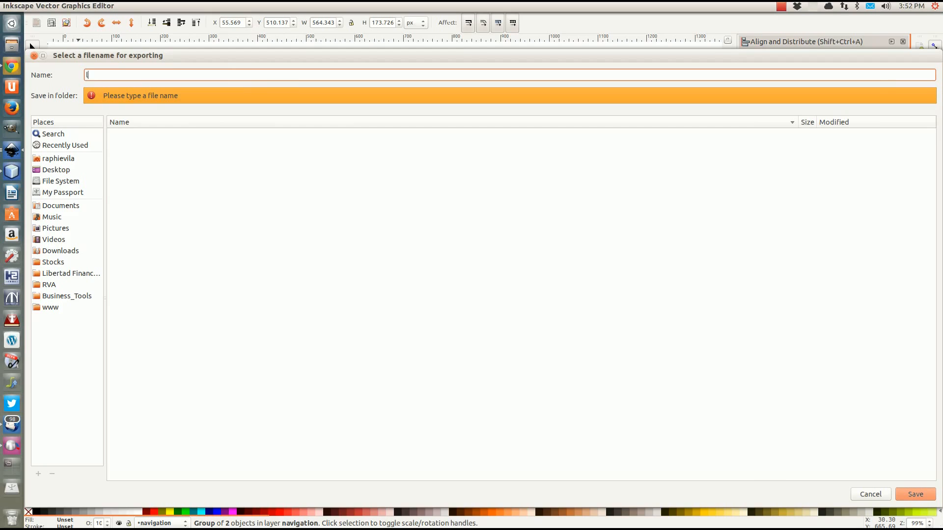
pyautogui.write('logo.png')
pyautogui.click(915, 494)
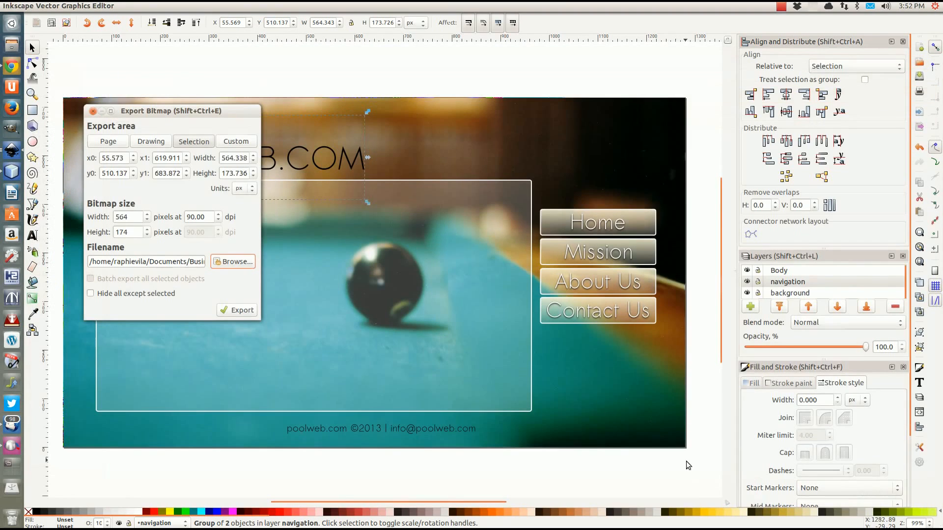
# Export the logo with 'Hide all except selected' ticked, replacing the existing logo.png
pyautogui.click(233, 314)
pyautogui.click(91, 295)
pyautogui.click(237, 310)
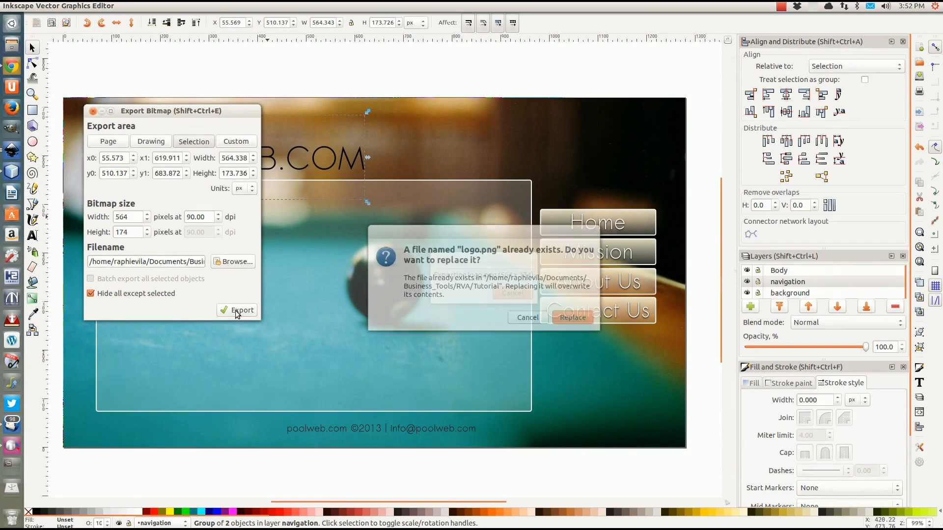
pyautogui.click(569, 320)
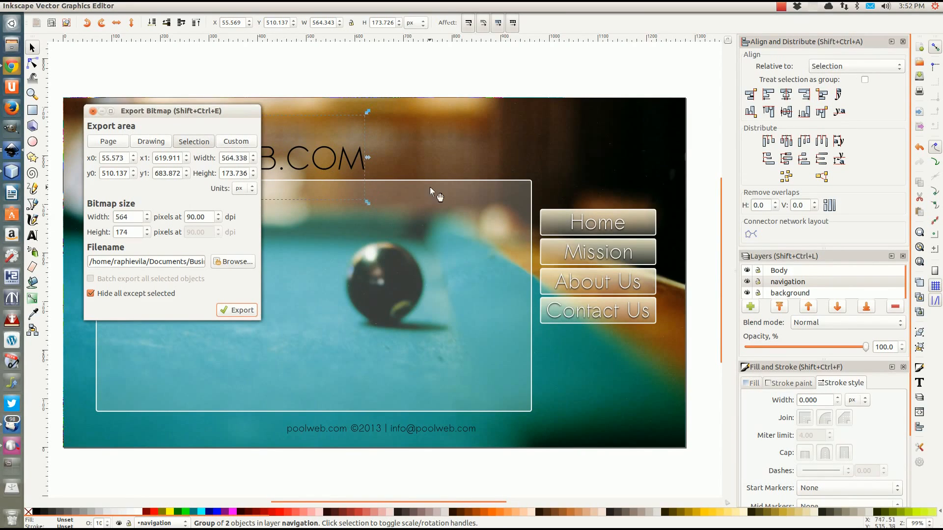
pyautogui.click(616, 223)
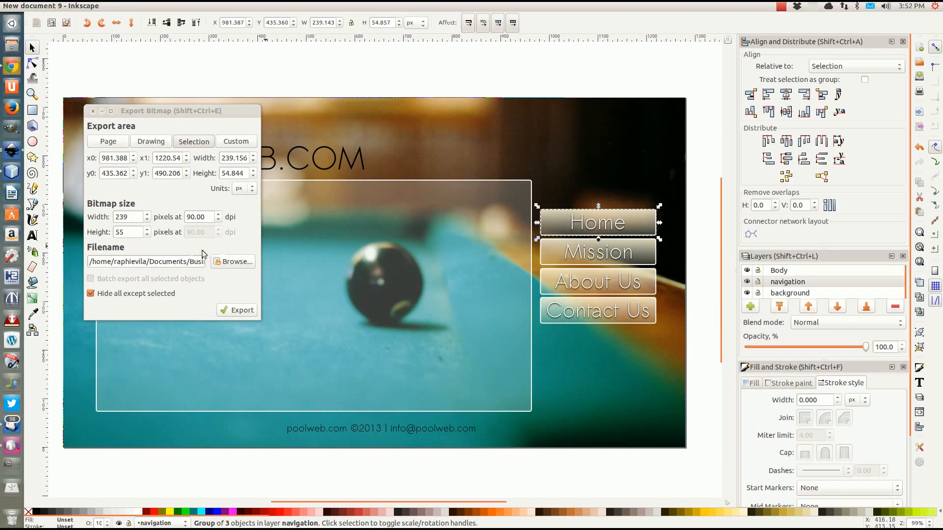
# Export the Home and Mission buttons as home.png and mission.png
pyautogui.click(185, 262)
pyautogui.moveTo(185, 262); pyautogui.dragTo(276, 262)
pyautogui.click(174, 262)
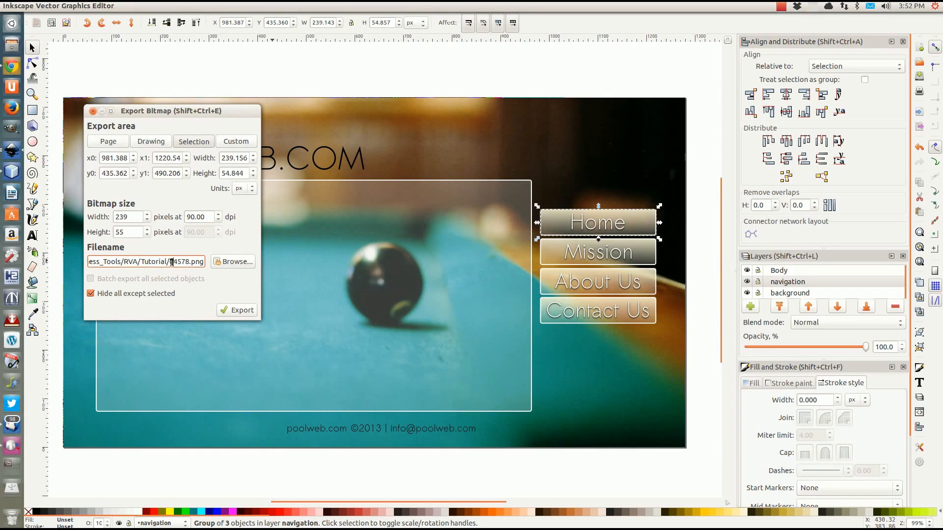
pyautogui.doubleClick(173, 261)
pyautogui.write('hmo')
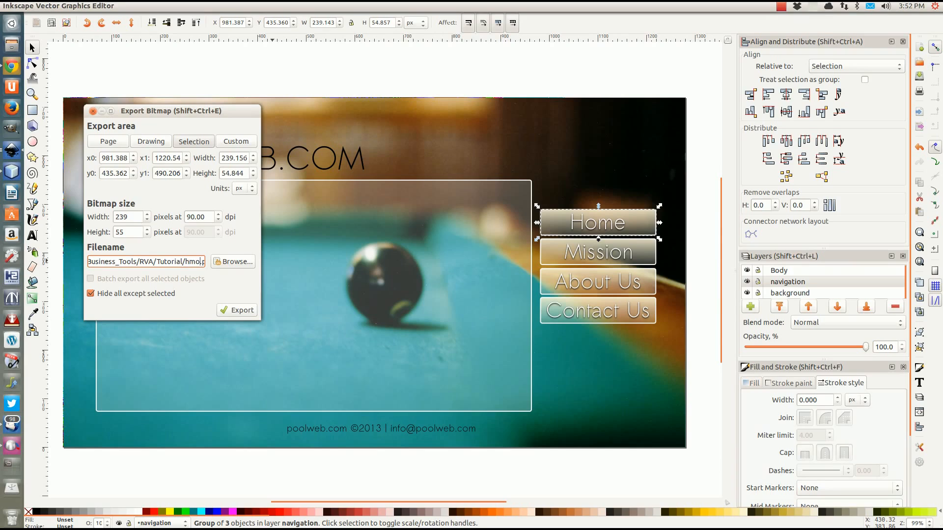
pyautogui.press('BackSpace')
pyautogui.press('BackSpace')
pyautogui.write('ome')
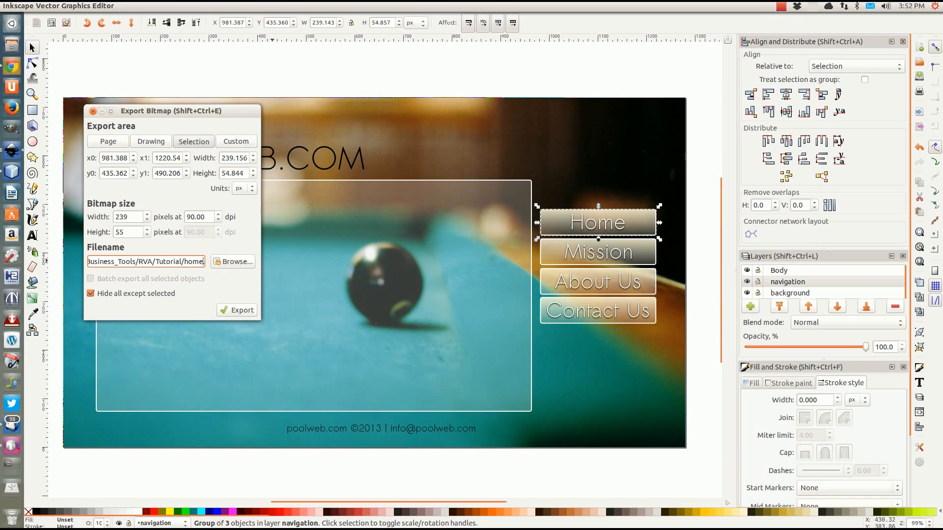
pyautogui.click(237, 310)
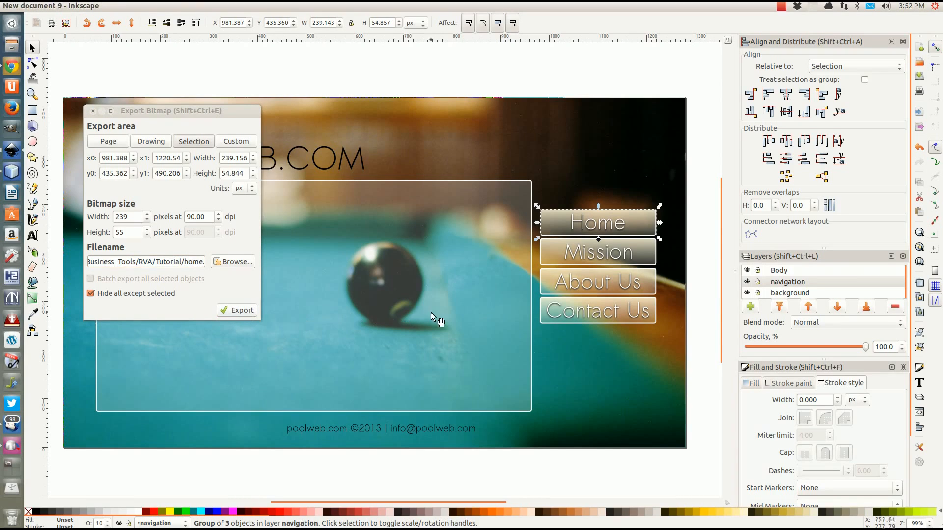
pyautogui.click(584, 258)
pyautogui.click(193, 263)
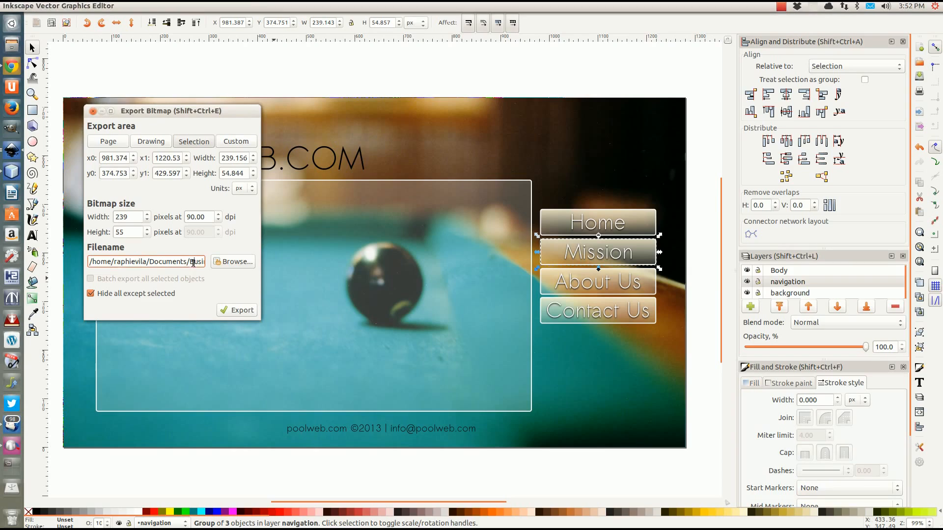
pyautogui.moveTo(169, 263); pyautogui.dragTo(184, 263)
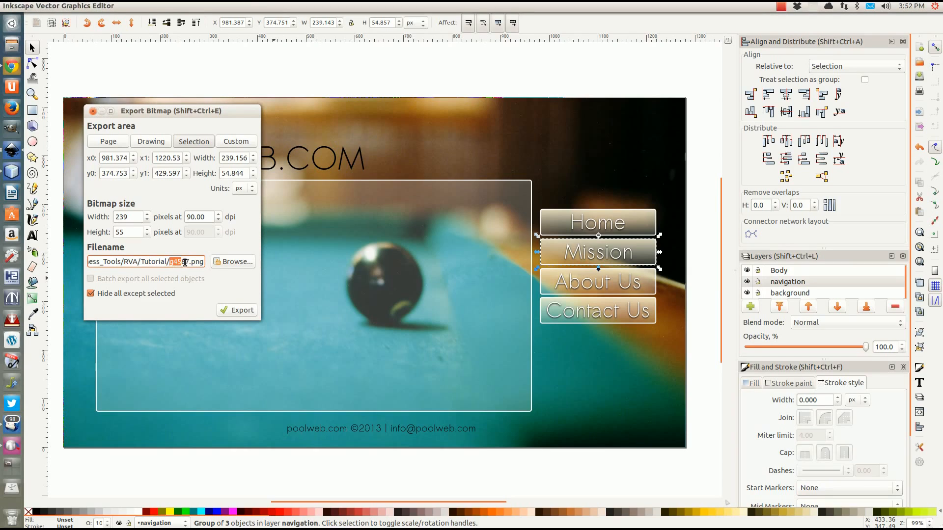
pyautogui.write('mis')
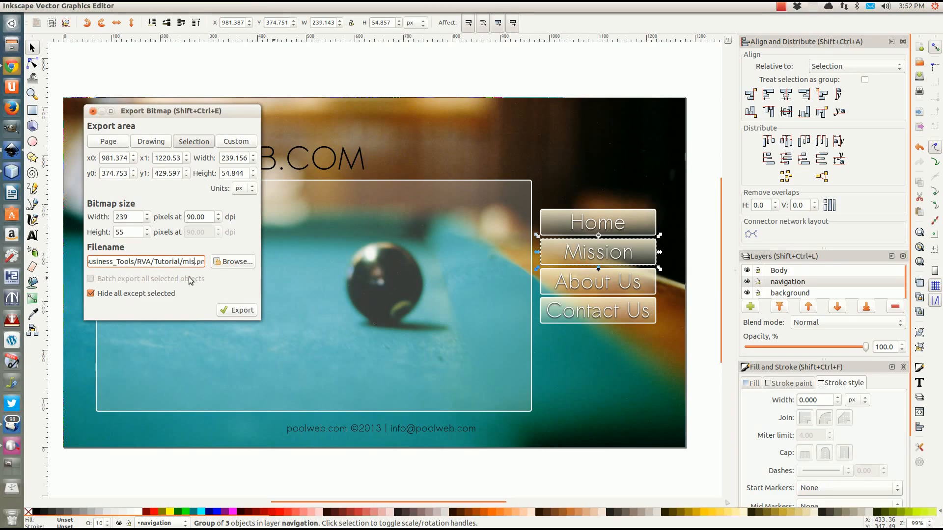
pyautogui.write('sion')
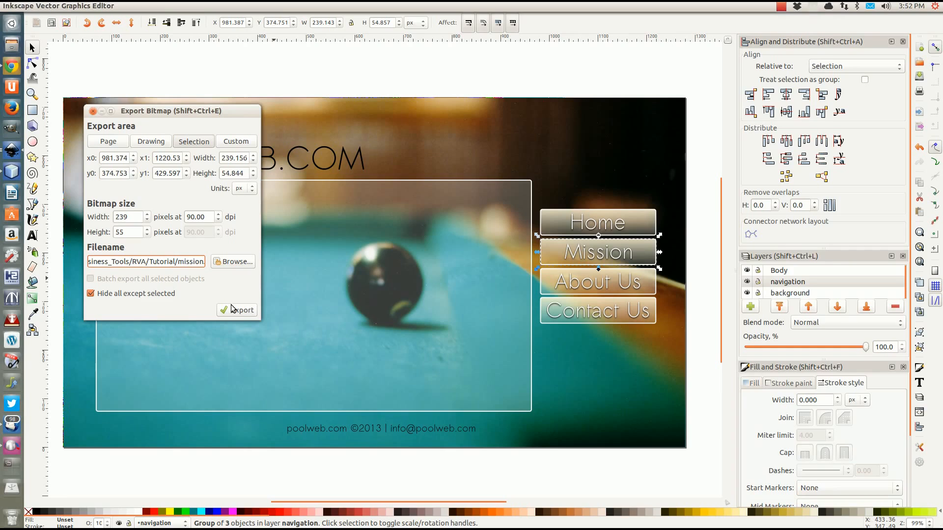
pyautogui.click(234, 310)
# Export the About Us and Contact Us buttons as about.png and contact.png
pyautogui.click(595, 292)
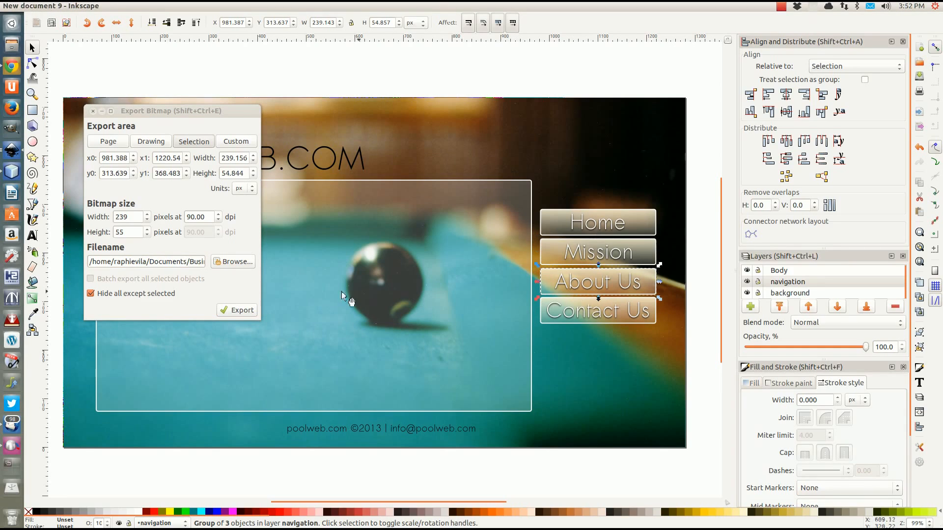
pyautogui.click(188, 268)
pyautogui.click(173, 263)
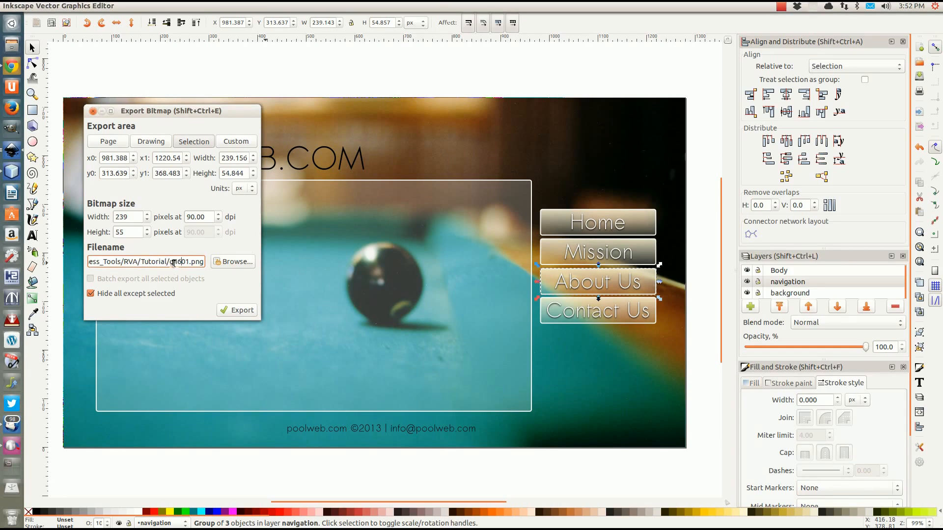
pyautogui.moveTo(169, 261); pyautogui.dragTo(188, 261)
pyautogui.write('a')
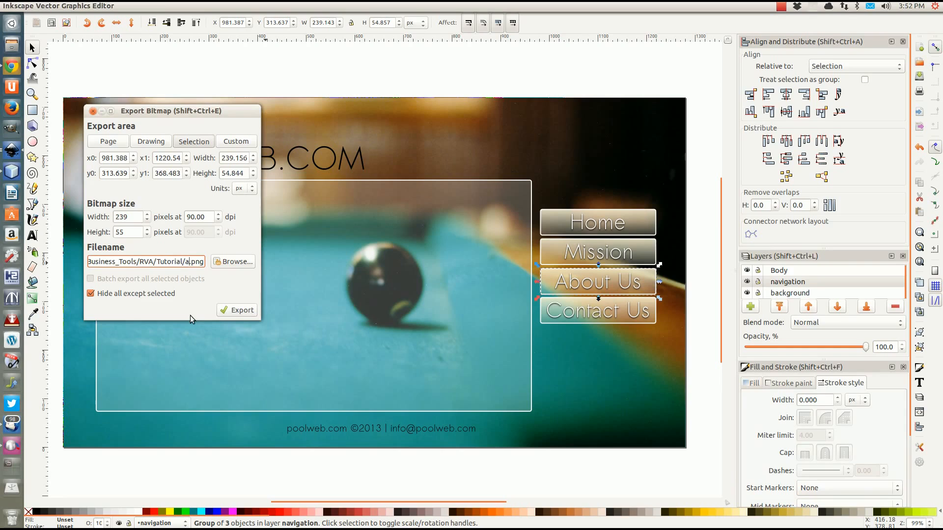
pyautogui.write('bout')
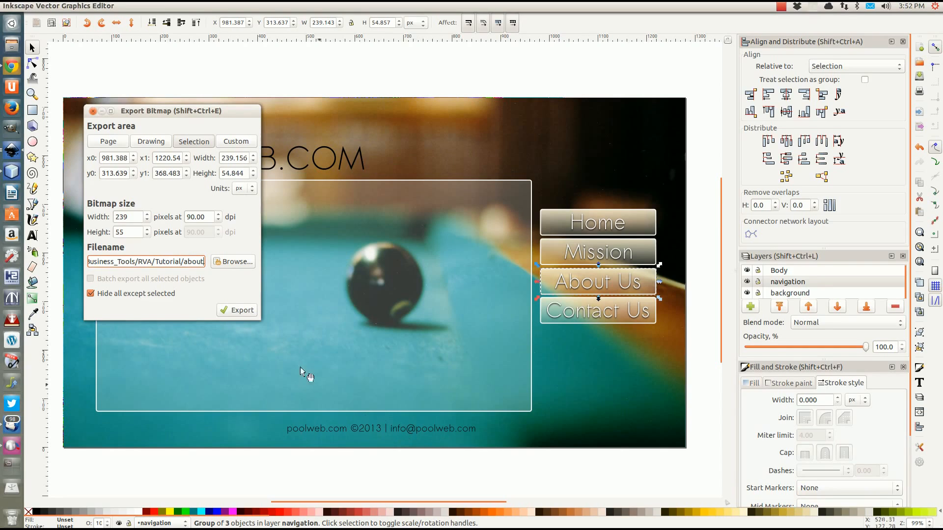
pyautogui.click(239, 311)
pyautogui.click(569, 316)
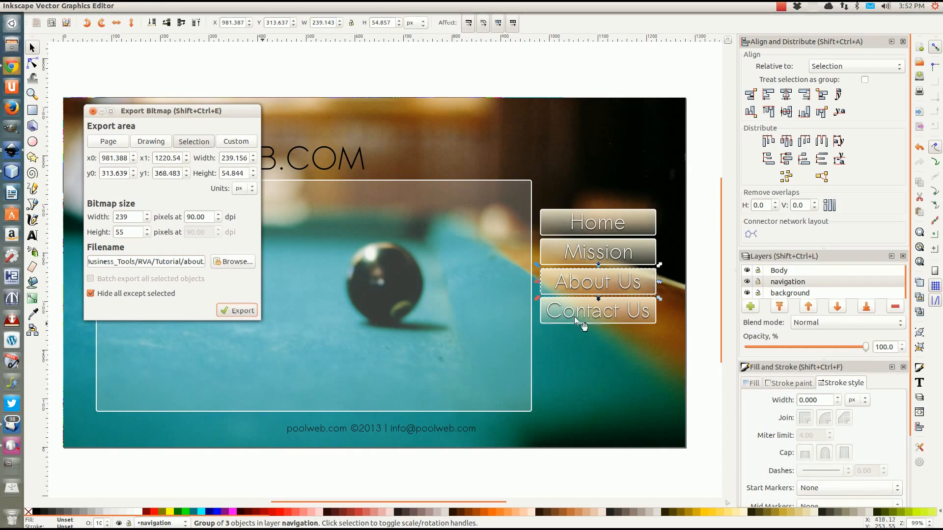
pyautogui.click(190, 263)
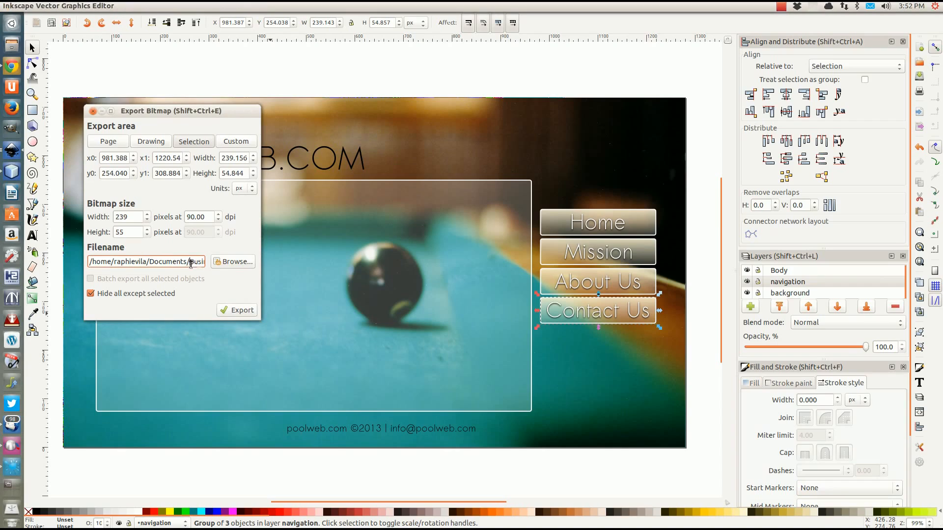
pyautogui.moveTo(170, 261); pyautogui.dragTo(182, 262)
pyautogui.write('c')
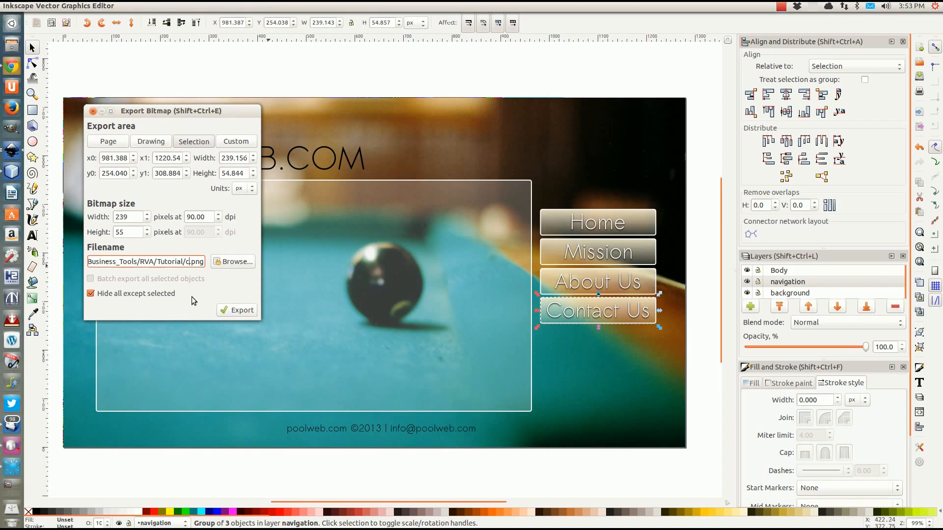
pyautogui.write('ontact')
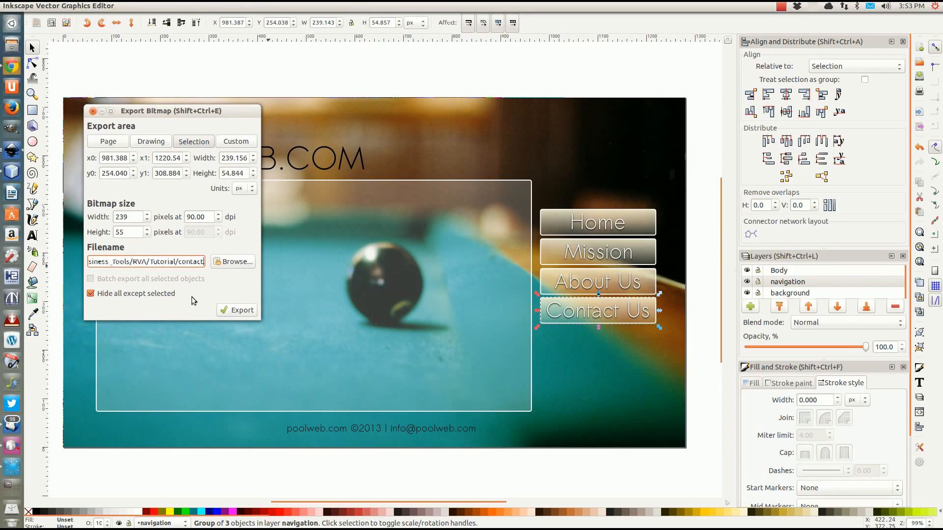
pyautogui.click(236, 312)
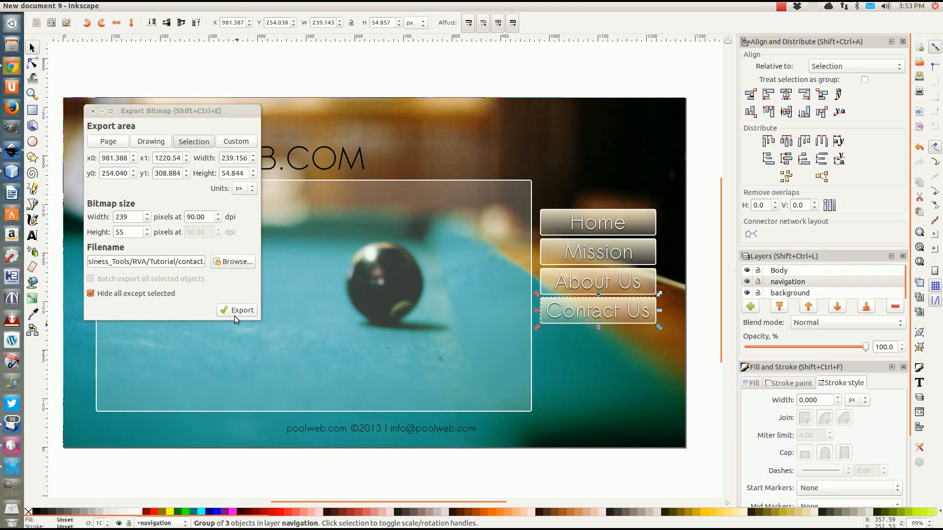
pyautogui.click(304, 297)
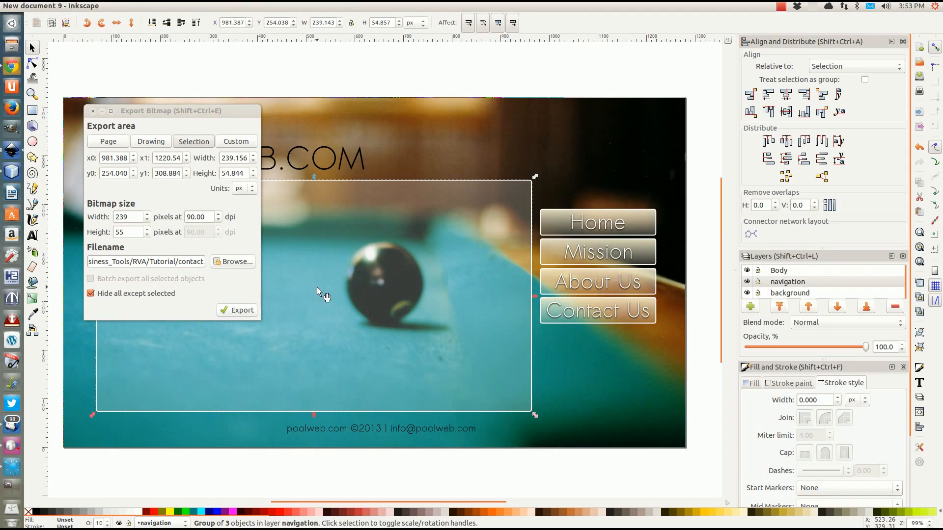
# Export the body rectangle as body.png, then set the background group's export area to the whole page
pyautogui.click(192, 264)
pyautogui.click(174, 266)
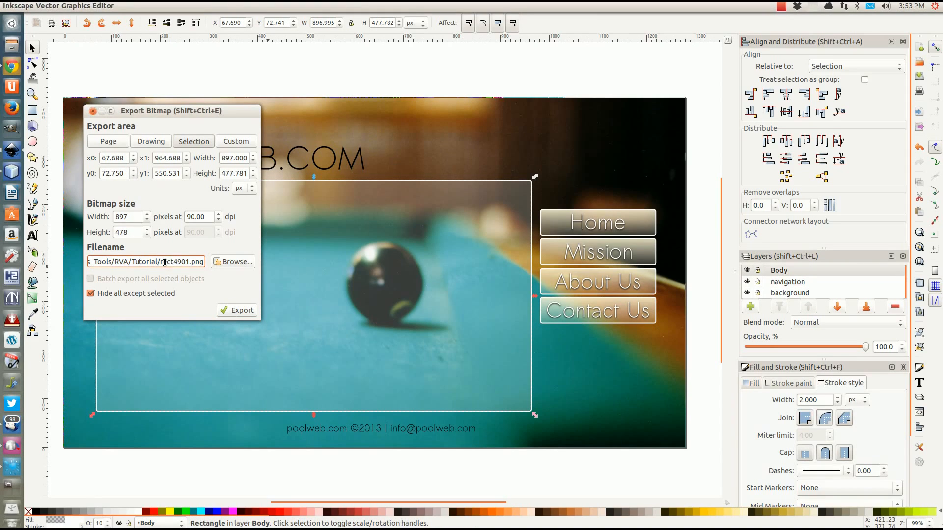
pyautogui.moveTo(160, 261); pyautogui.dragTo(181, 262)
pyautogui.write('body')
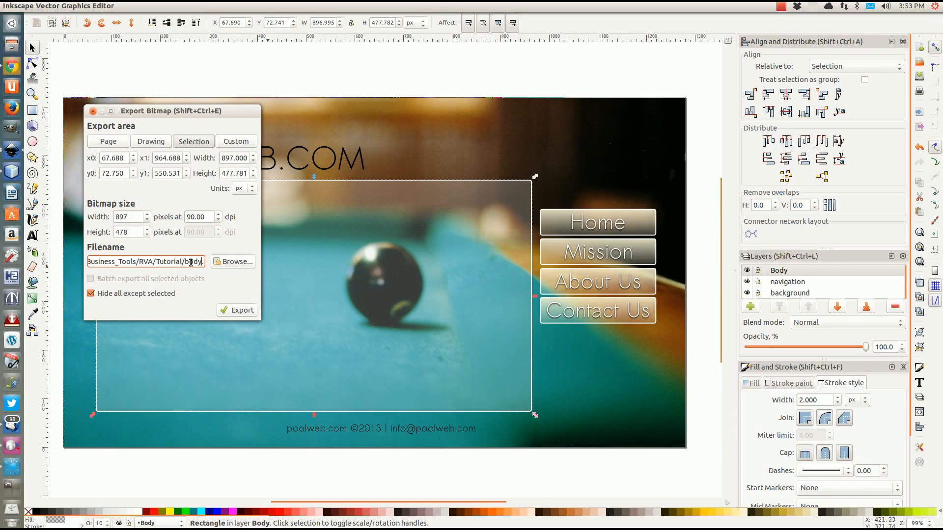
pyautogui.click(230, 309)
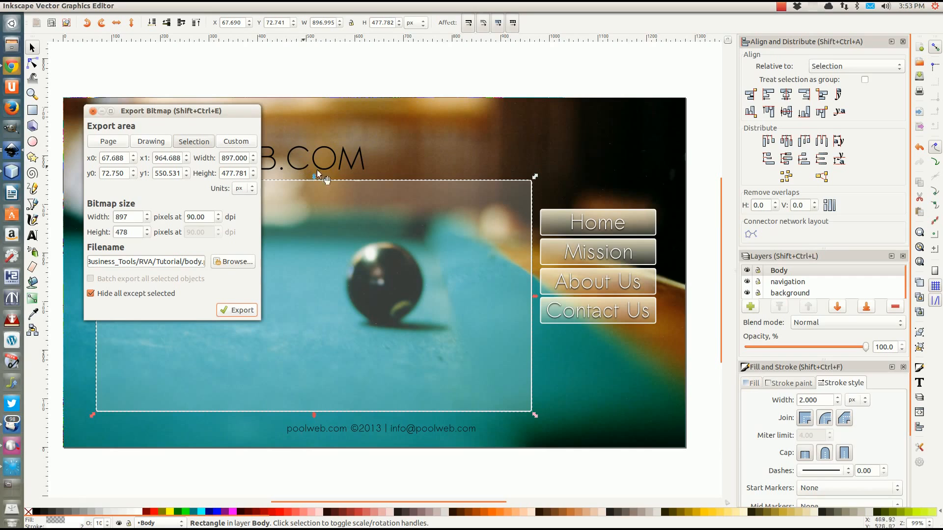
pyautogui.click(466, 144)
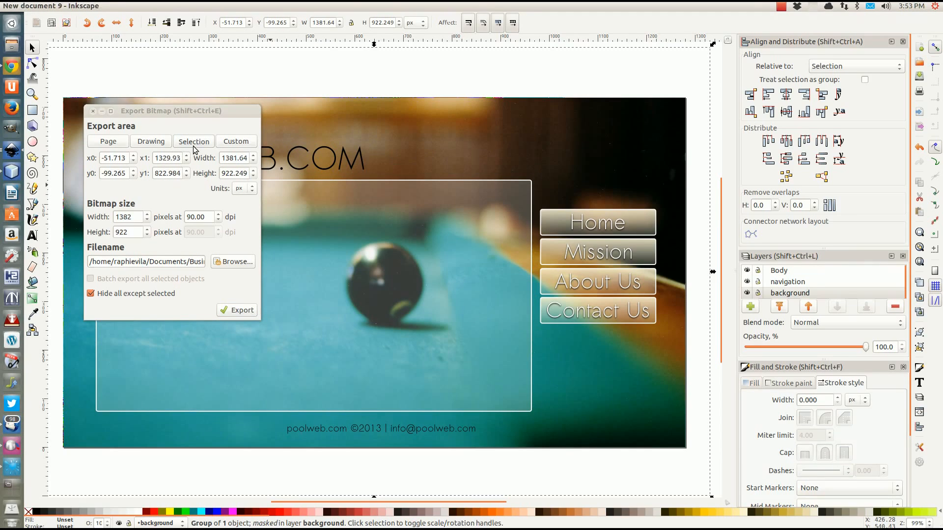
pyautogui.click(110, 142)
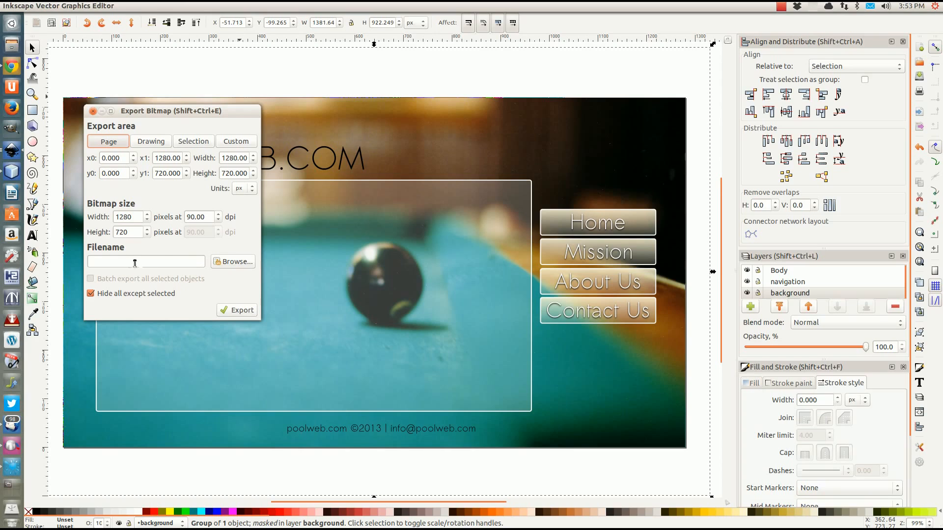
# Save the full 1280×720 page export as background.png in the RVA/Tutorial folder
pyautogui.click(231, 262)
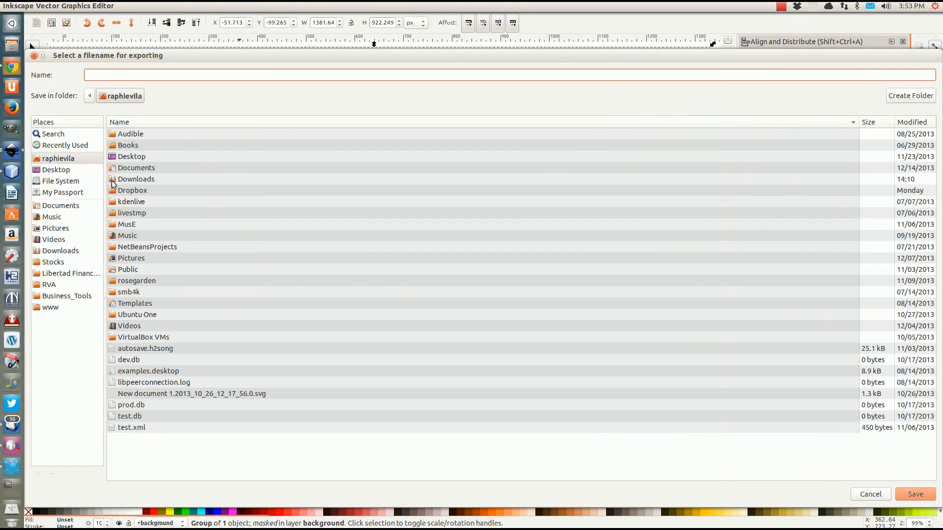
pyautogui.click(59, 285)
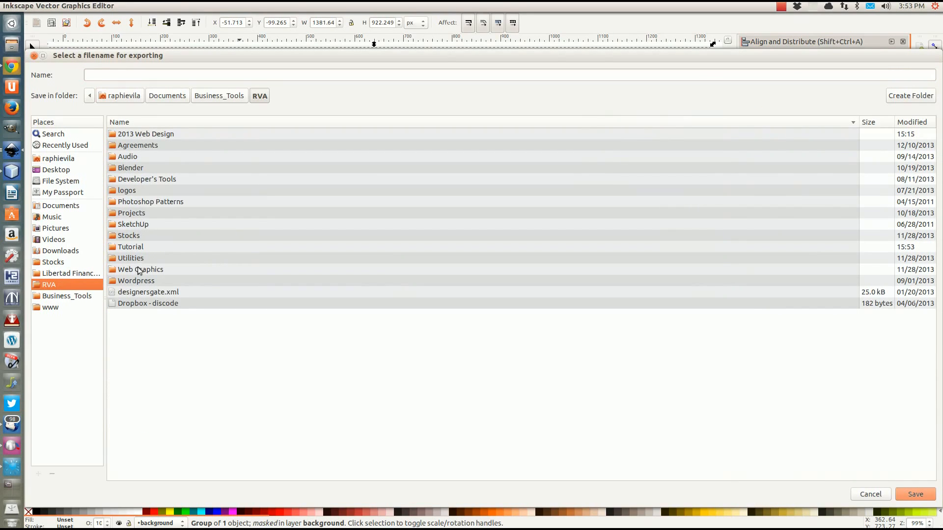
pyautogui.doubleClick(133, 248)
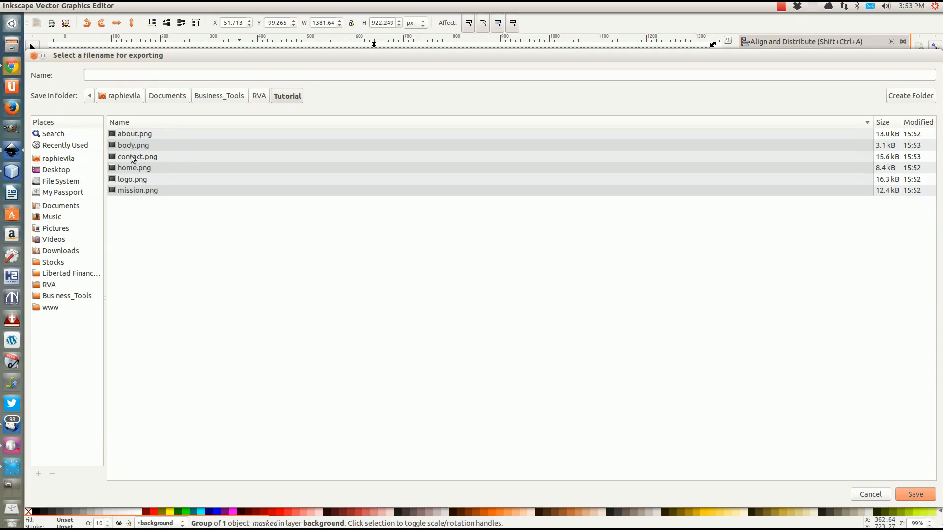
pyautogui.click(125, 75)
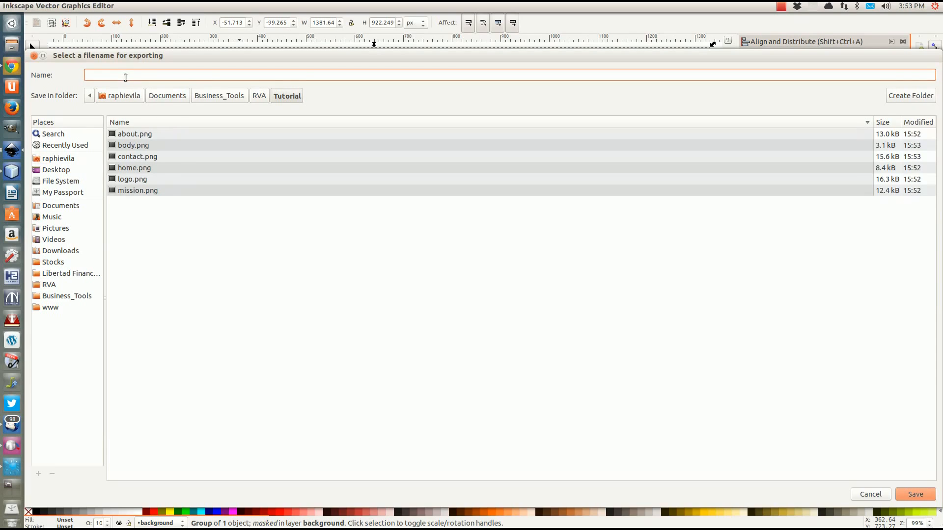
pyautogui.write('background.png')
pyautogui.click(910, 494)
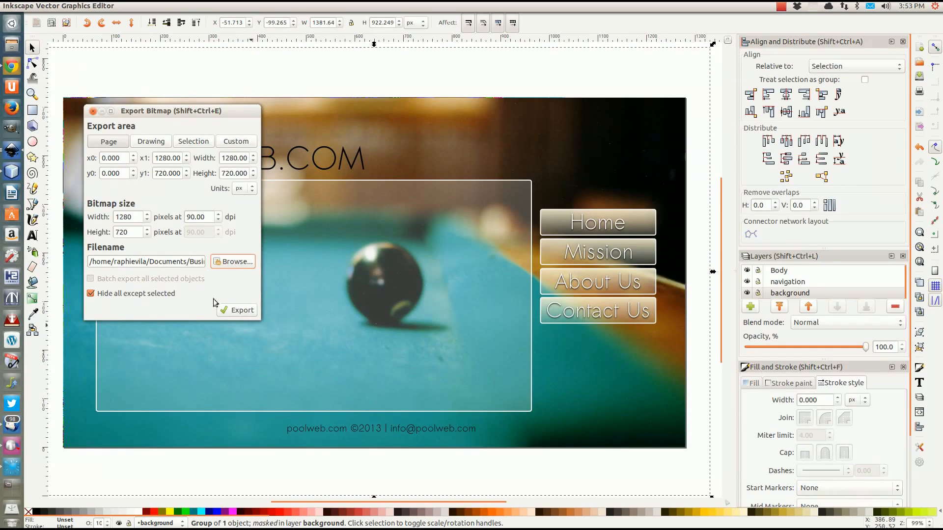
pyautogui.click(239, 311)
# Export the selected footer copyright text as copy.png at 386×21 using the Selection area, then close the dialog
pyautogui.click(340, 428)
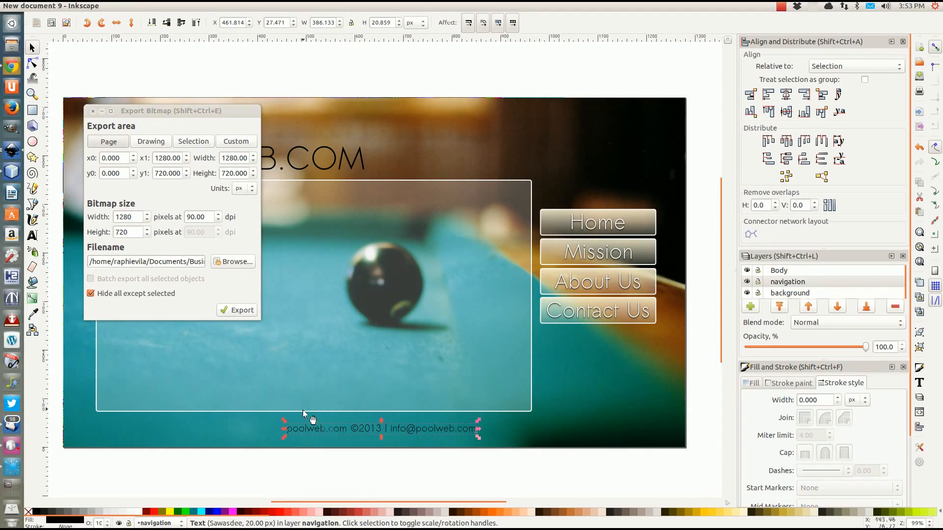
pyautogui.click(165, 261)
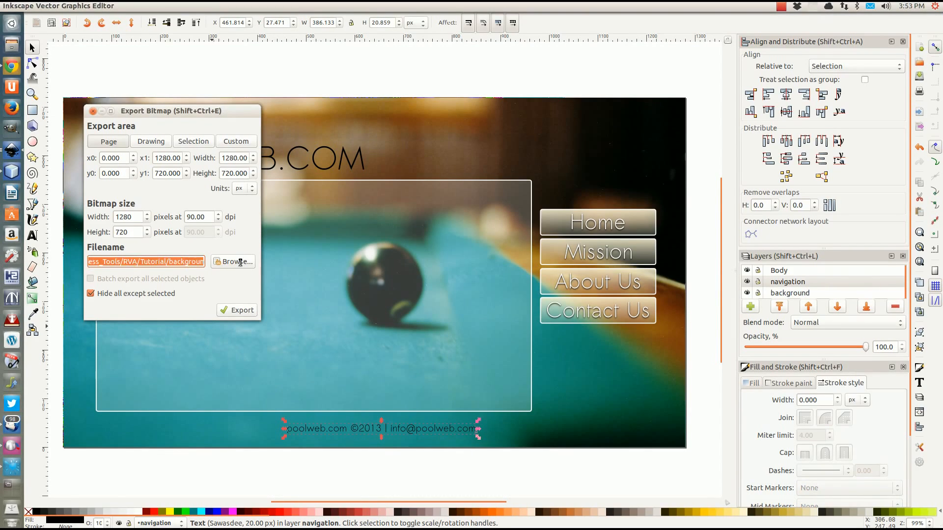
pyautogui.click(165, 261)
pyautogui.moveTo(151, 260); pyautogui.dragTo(189, 262)
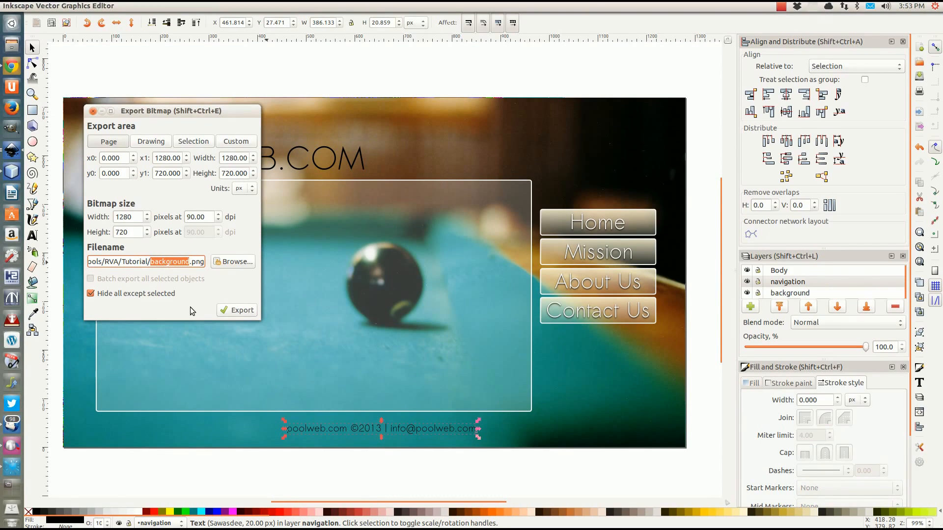
pyautogui.write('copy')
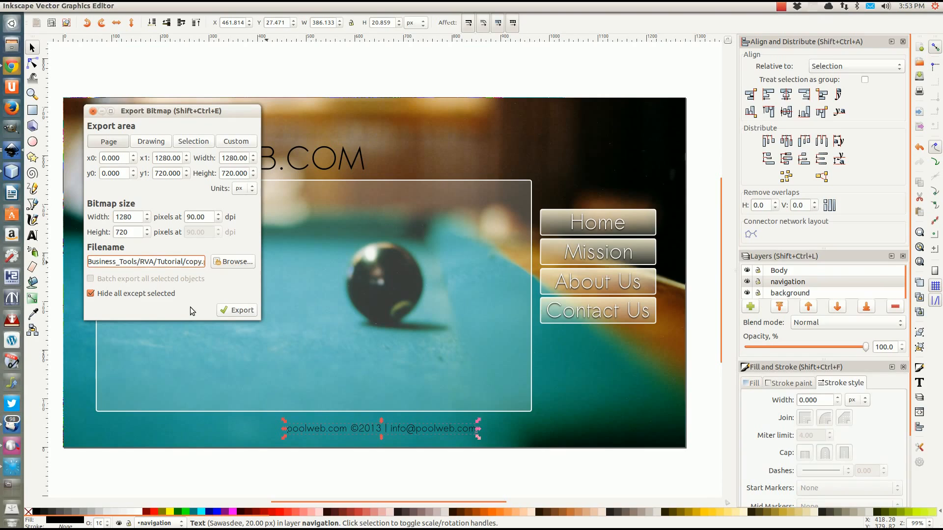
pyautogui.click(193, 141)
pyautogui.click(176, 261)
pyautogui.press('End')
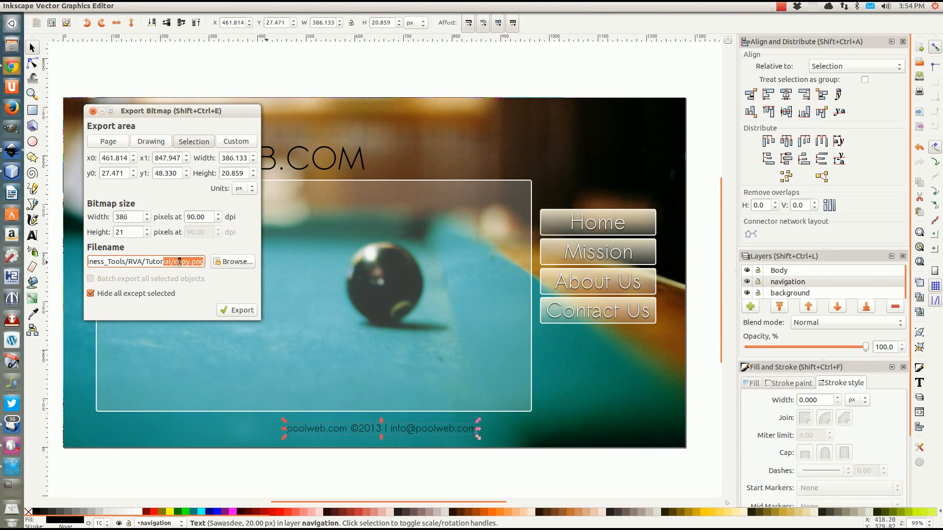
pyautogui.click(234, 311)
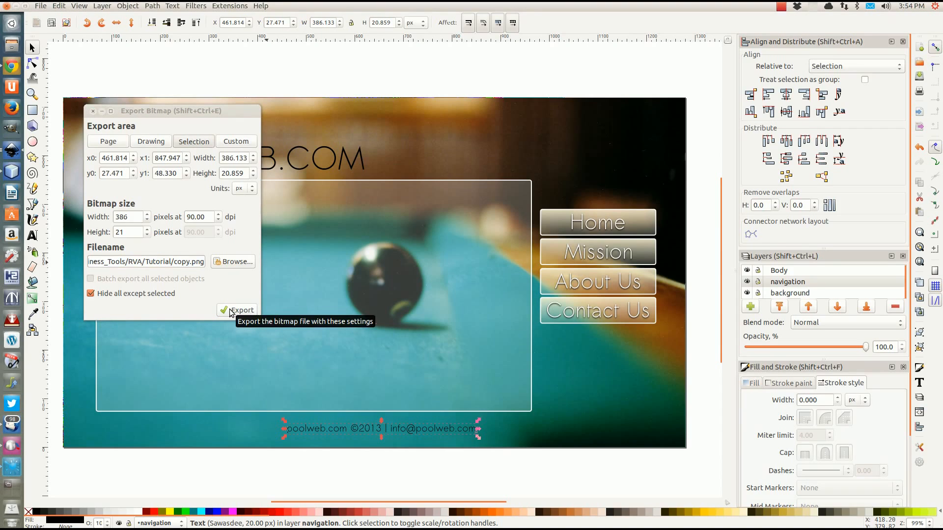
pyautogui.click(93, 111)
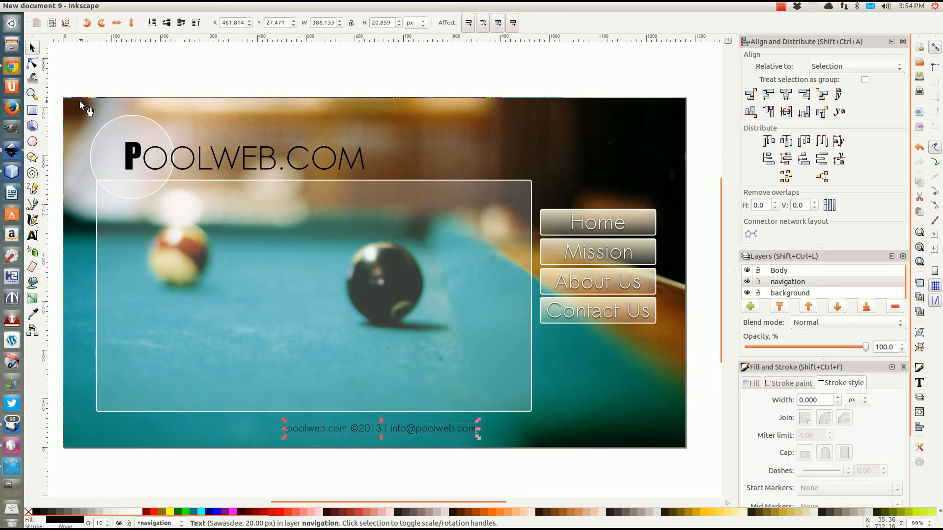
# Browse to the RVA/Tutorial folder in Files and bring up the actions for logo.png
pyautogui.click(11, 45)
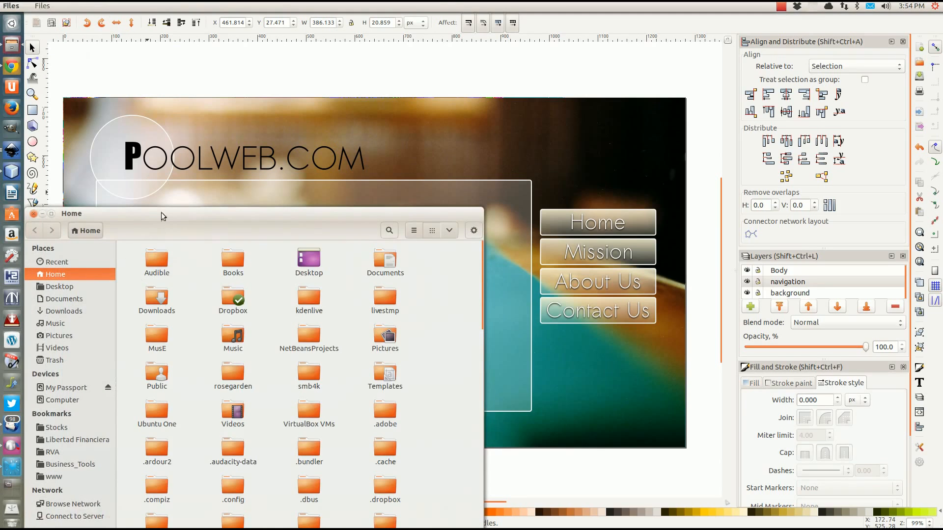
pyautogui.moveTo(162, 214); pyautogui.dragTo(332, 74)
pyautogui.click(221, 313)
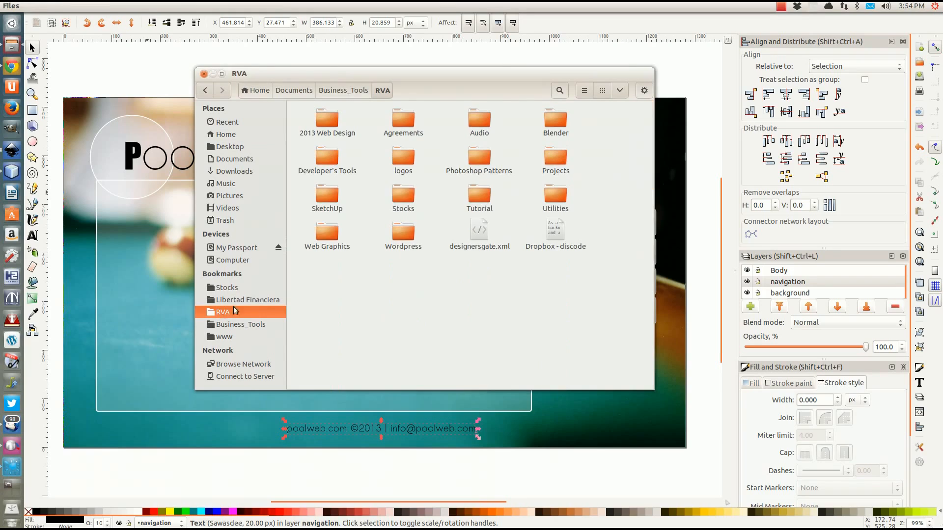
pyautogui.doubleClick(481, 195)
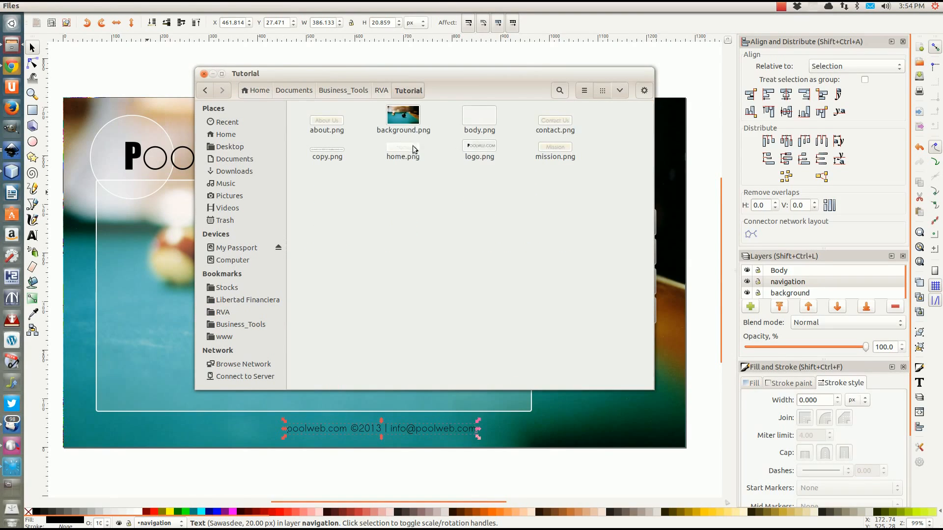
pyautogui.click(479, 150)
pyautogui.rightClick(473, 149)
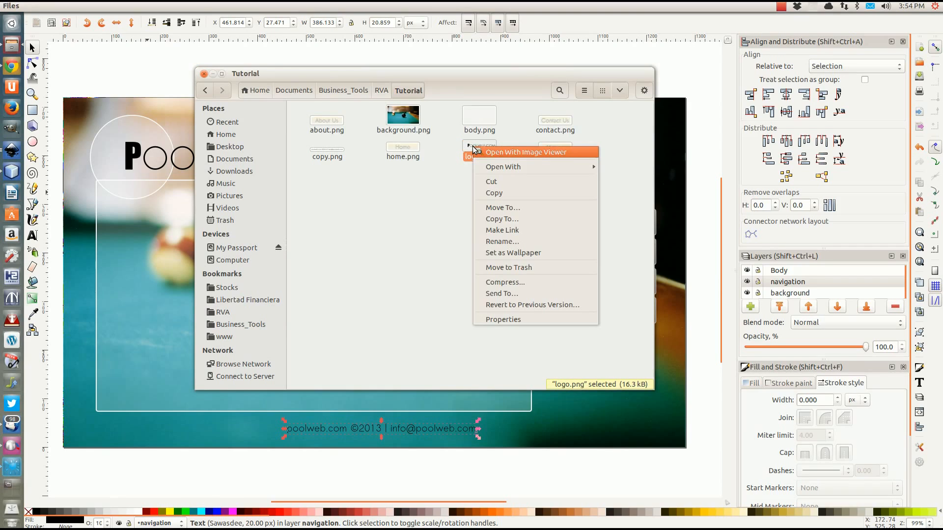
# Open logo.png in Image Viewer and page through all eight slices, then return to Inkscape
pyautogui.click(509, 153)
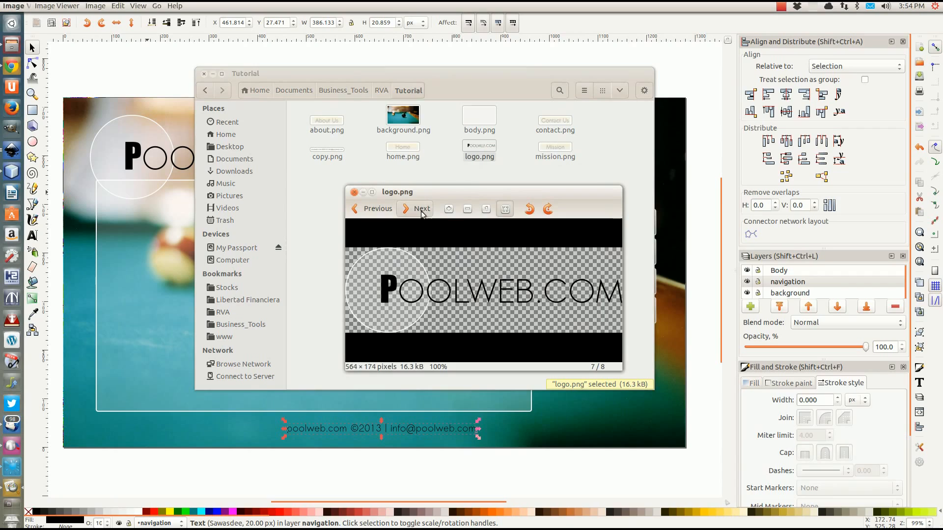
pyautogui.click(421, 212)
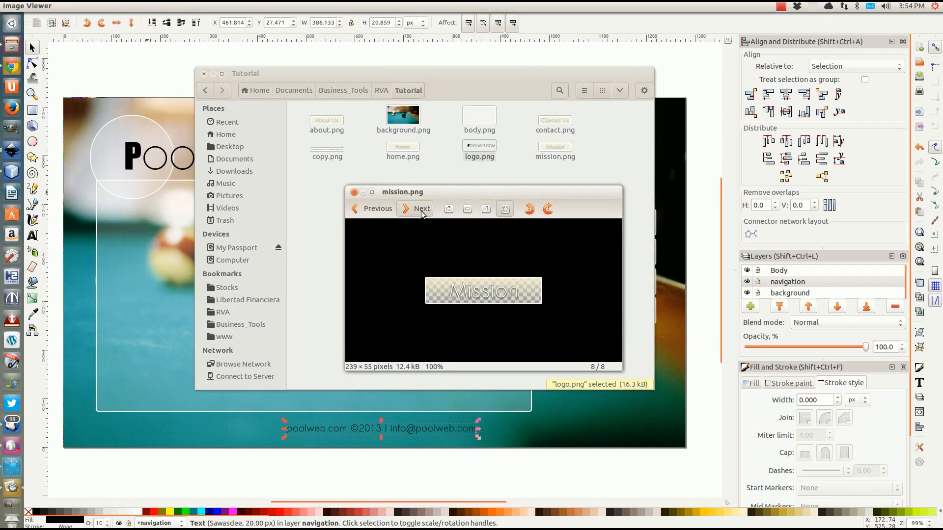
pyautogui.click(421, 211)
pyautogui.click(421, 211)
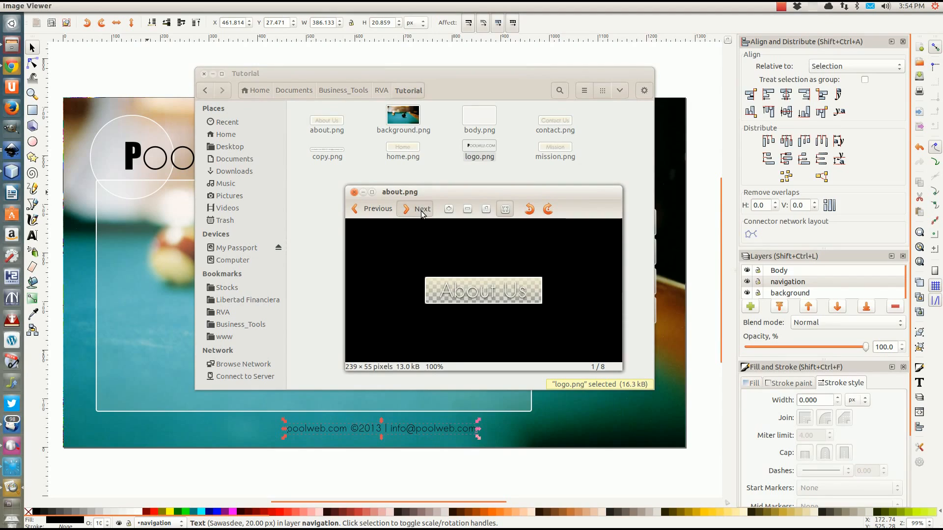
pyautogui.click(421, 213)
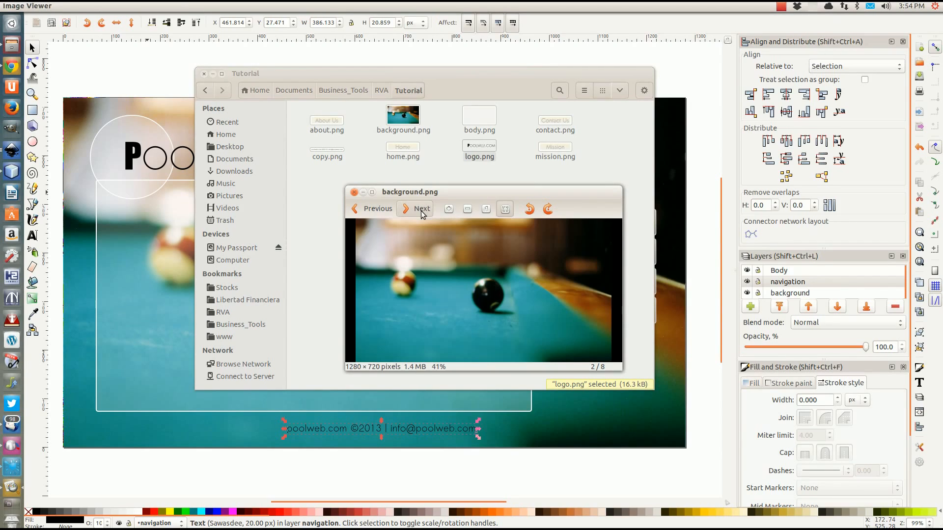
pyautogui.click(420, 212)
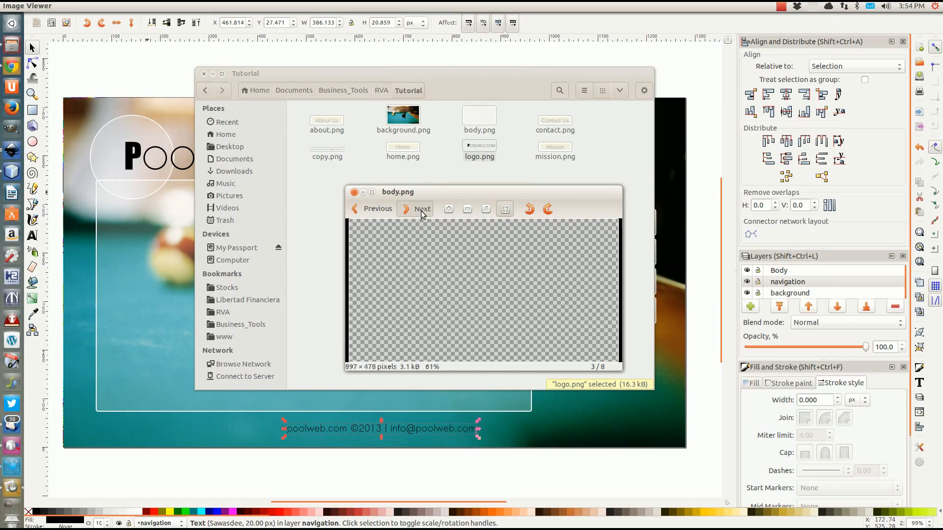
pyautogui.click(420, 211)
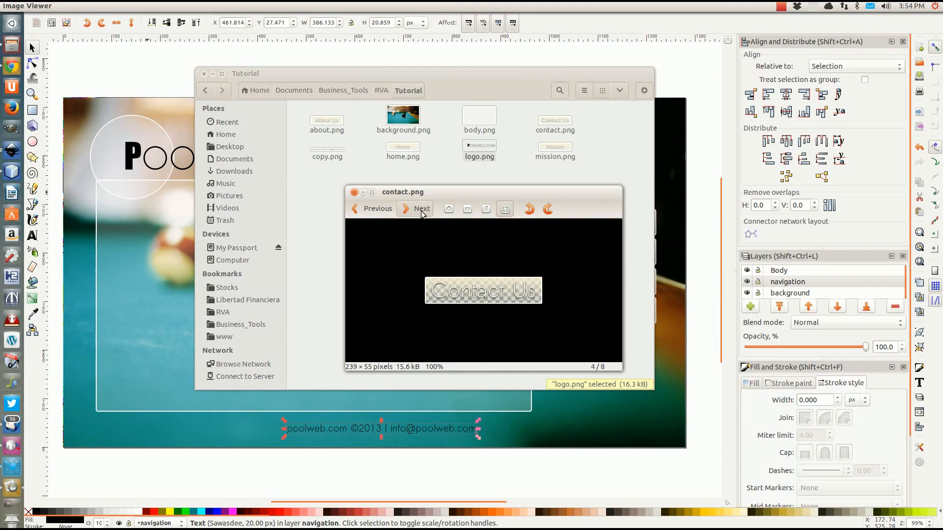
pyautogui.click(422, 212)
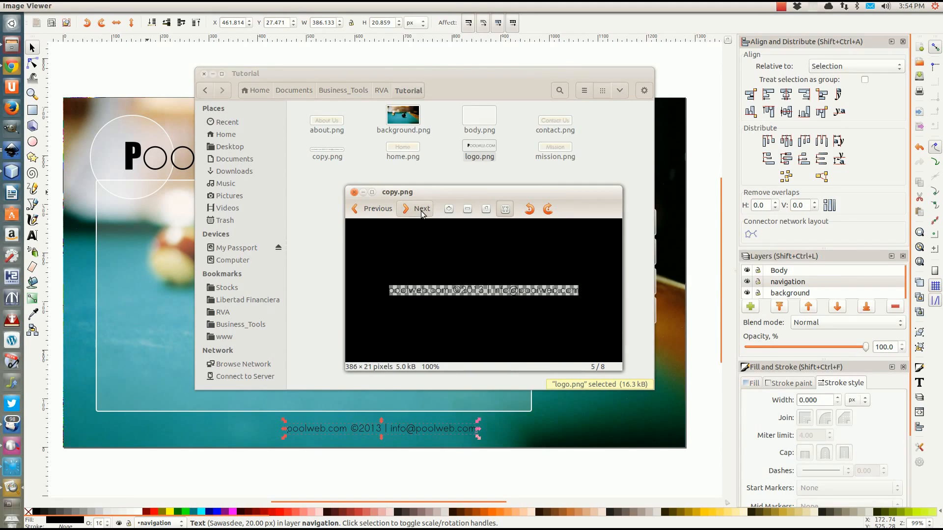
pyautogui.click(421, 213)
pyautogui.click(421, 213)
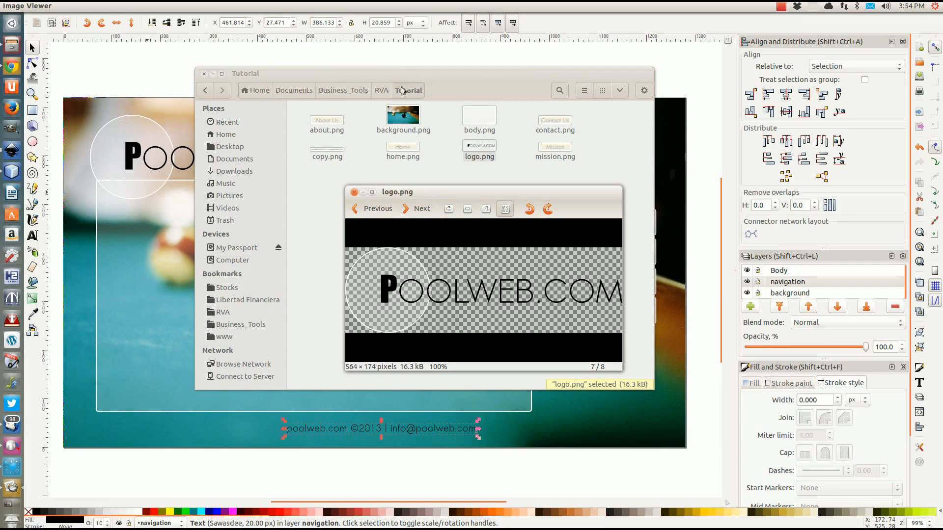
pyautogui.click(331, 51)
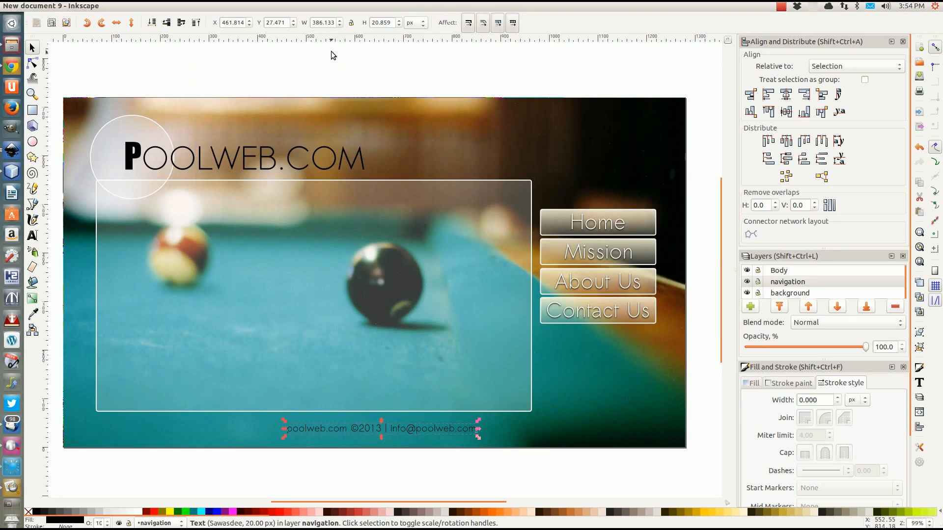
# Draw a triangle beside the black ball and scale it to about 17×19 px, undoing an accidental rectangle move
pyautogui.click(331, 51)
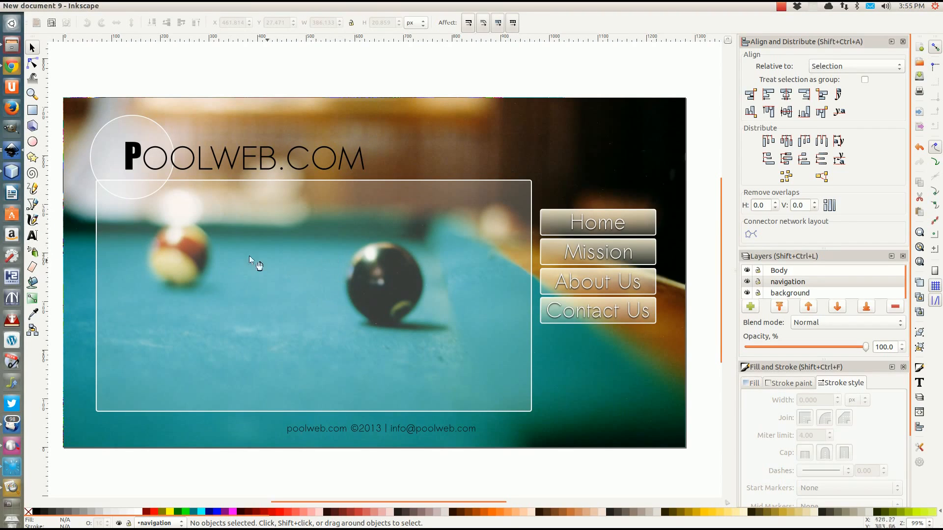
pyautogui.click(32, 157)
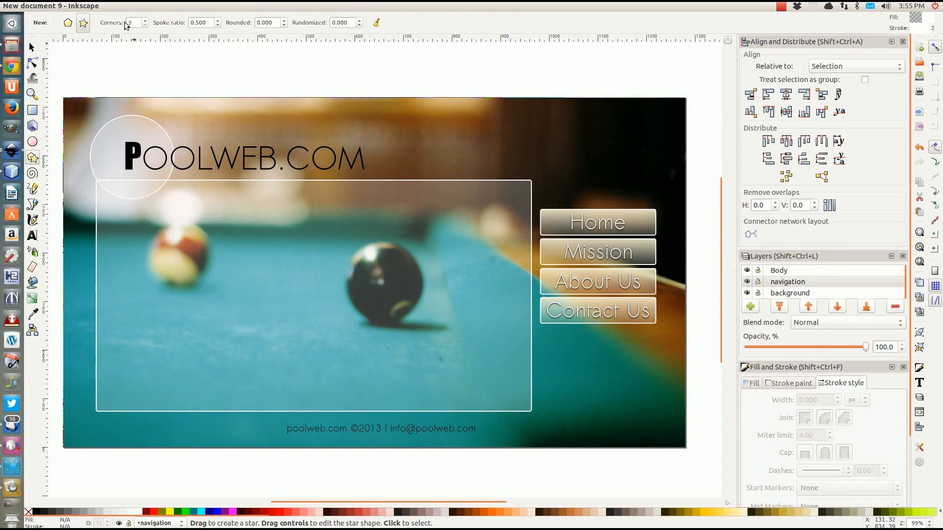
pyautogui.moveTo(330, 266)
pyautogui.mouseDown()
pyautogui.moveTo(348, 289)
pyautogui.moveTo(343, 267)
pyautogui.mouseUp()
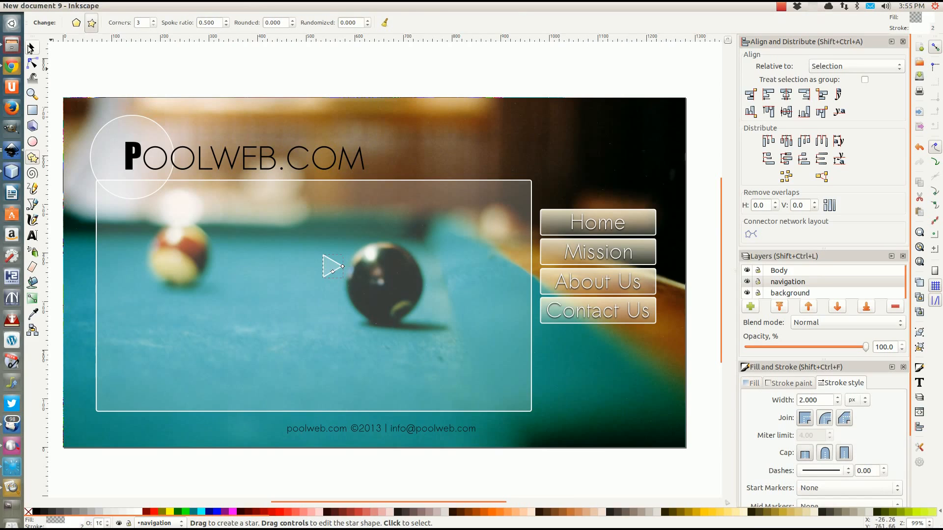
pyautogui.press('s')
pyautogui.moveTo(344, 280); pyautogui.dragTo(335, 266)
pyautogui.moveTo(358, 296); pyautogui.dragTo(443, 433)
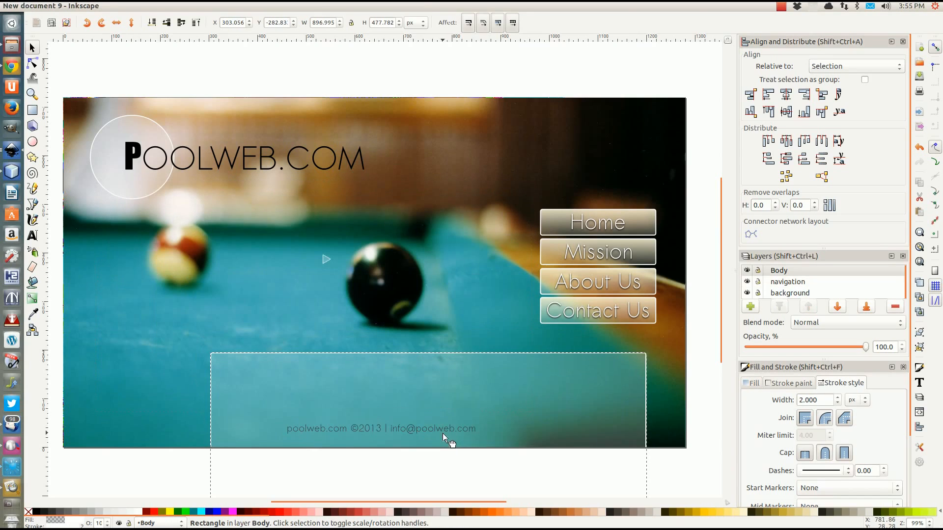
pyautogui.hotkey('ctrl', 'z')
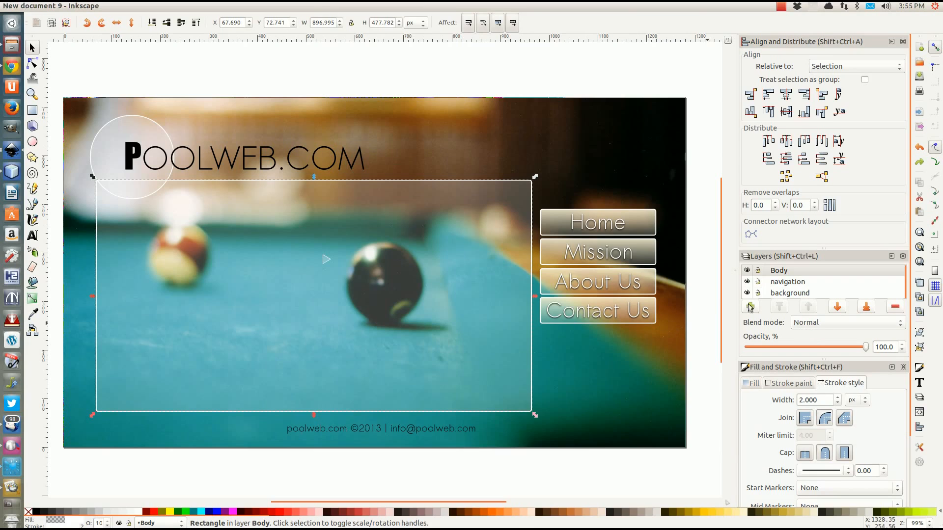
# Lock the Body layer, then rotate the triangle and move it just under the footer copyright line
pyautogui.click(758, 271)
pyautogui.click(326, 260)
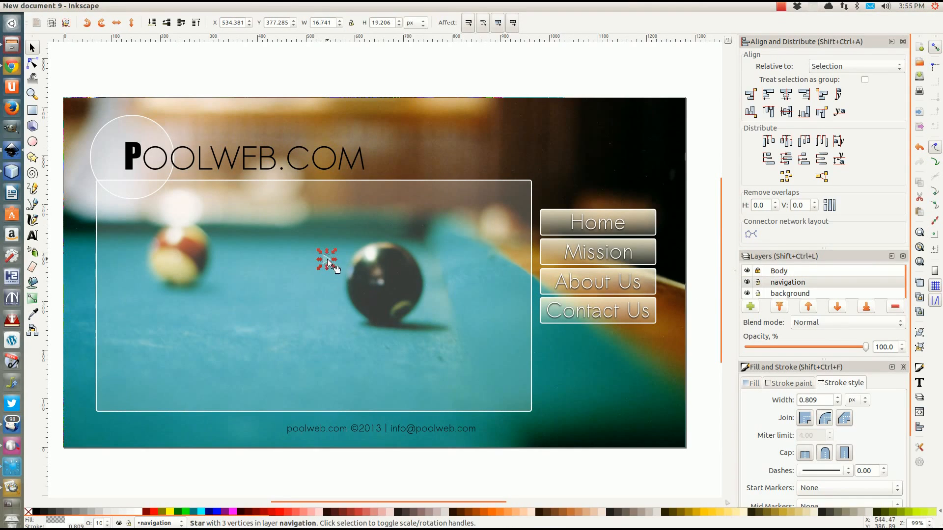
pyautogui.moveTo(342, 279); pyautogui.dragTo(503, 414)
pyautogui.click(499, 429)
pyautogui.click(519, 430)
pyautogui.click(500, 430)
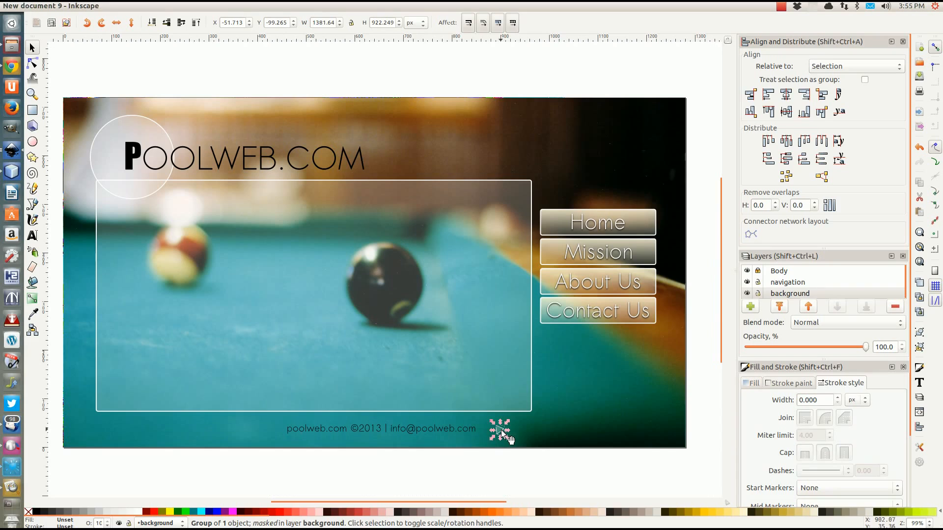
pyautogui.keyDown('ctrl'); pyautogui.scroll(3, 501, 433); pyautogui.keyUp('ctrl')
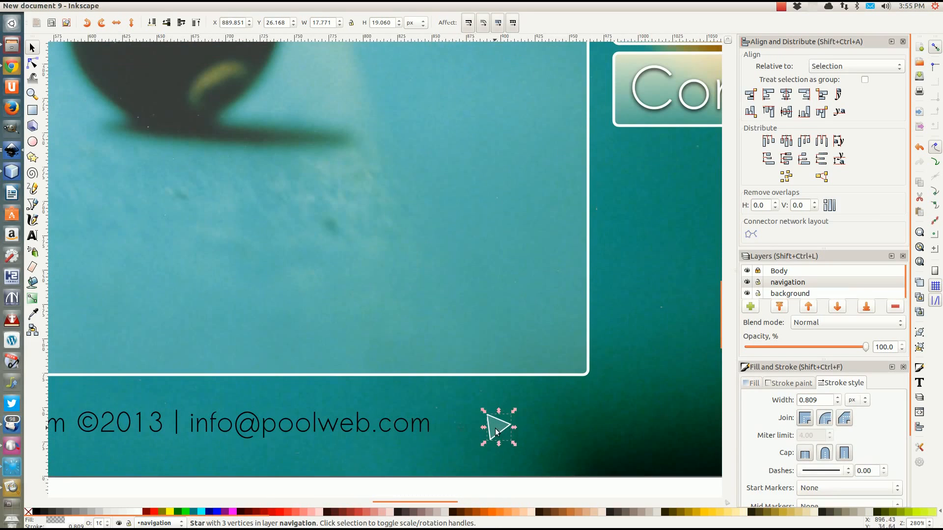
pyautogui.moveTo(430, 445); pyautogui.dragTo(333, 451)
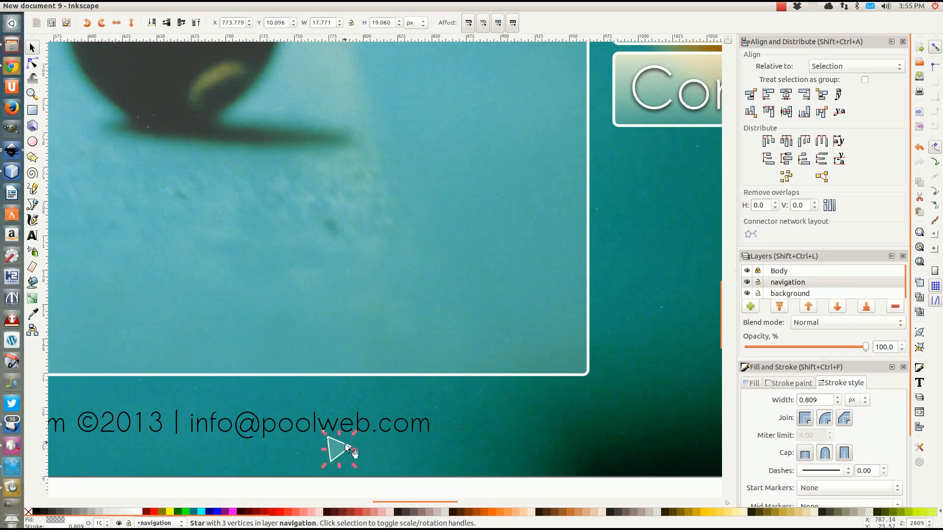
pyautogui.scroll(-6, 384, 436)
pyautogui.scroll(6, 384, 435)
pyautogui.click(40, 6)
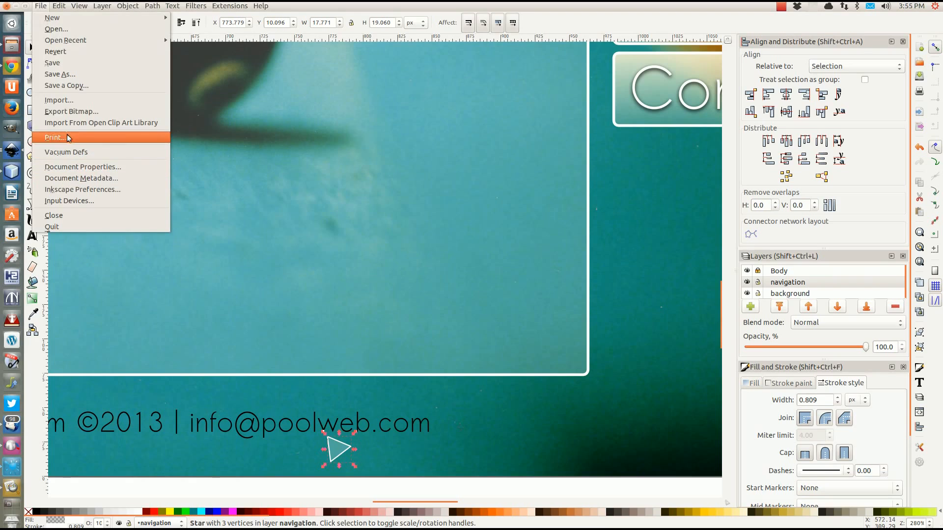
# Set the bitmap export file name to pointer in the RVA/Tutorial folder
pyautogui.click(71, 111)
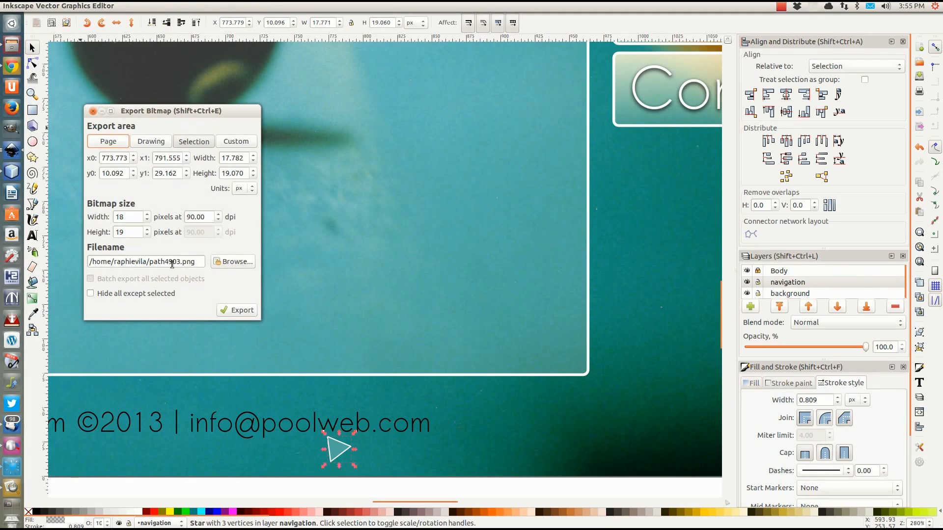
pyautogui.click(234, 261)
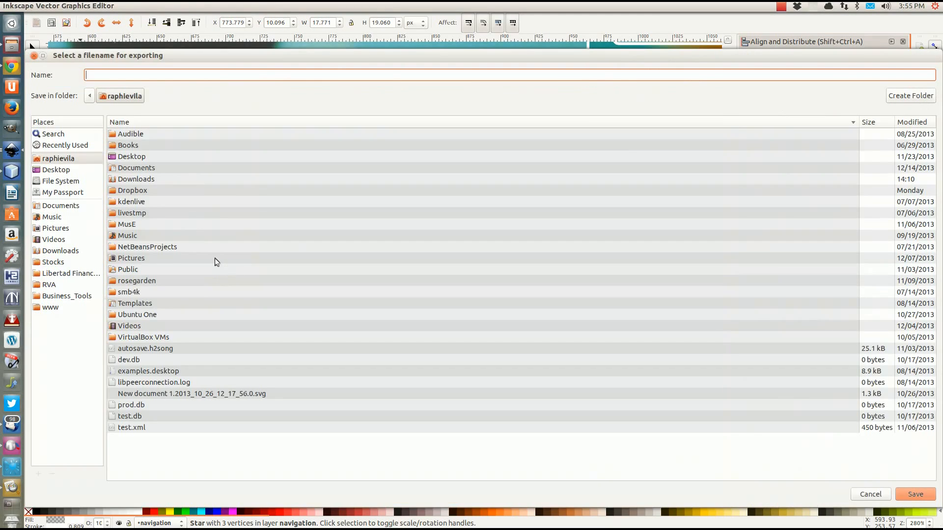
pyautogui.click(54, 287)
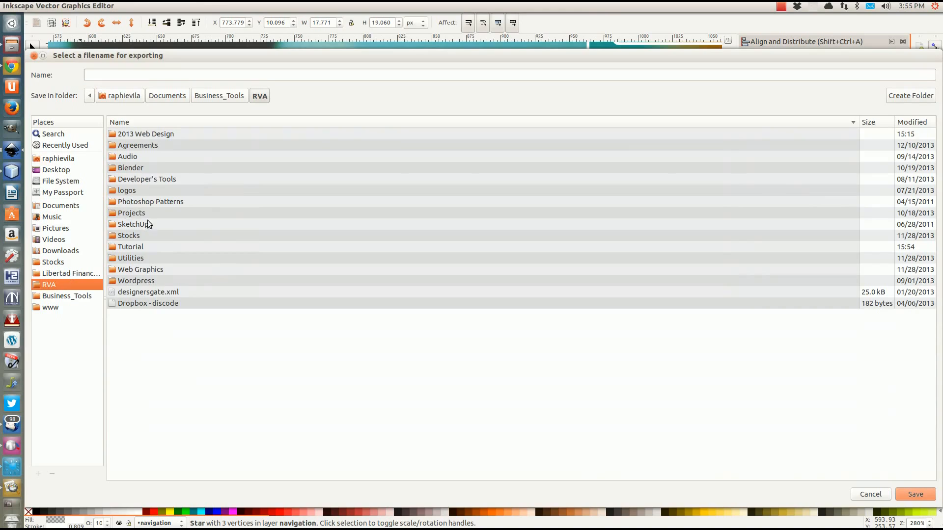
pyautogui.click(124, 248)
pyautogui.doubleClick(124, 247)
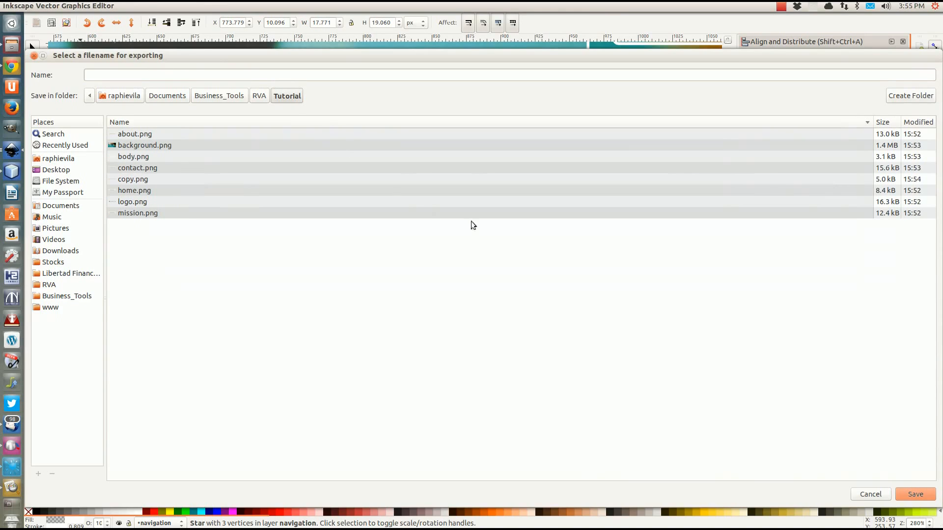
pyautogui.click(182, 73)
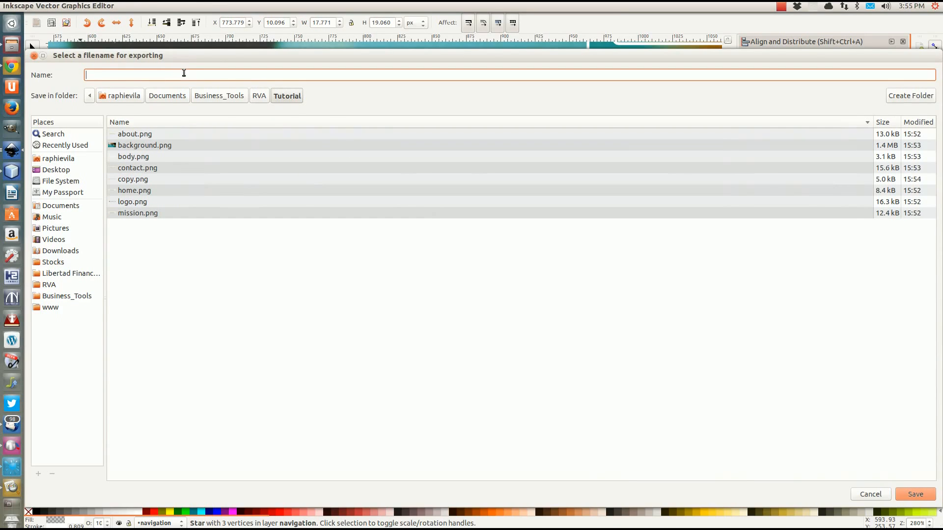
pyautogui.write('pointer')
pyautogui.click(912, 497)
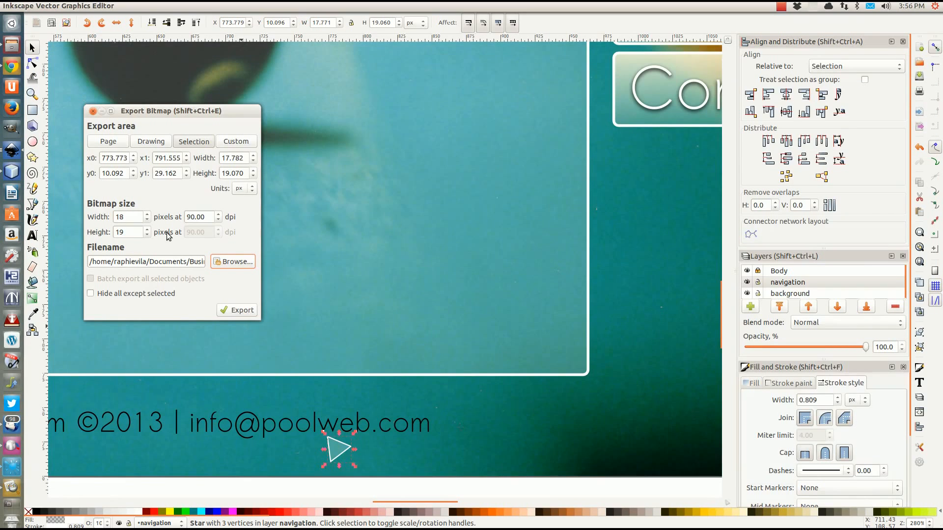
# Add the .png extension and set the export area to the 18×19 triangle selection
pyautogui.moveTo(176, 263); pyautogui.dragTo(282, 260)
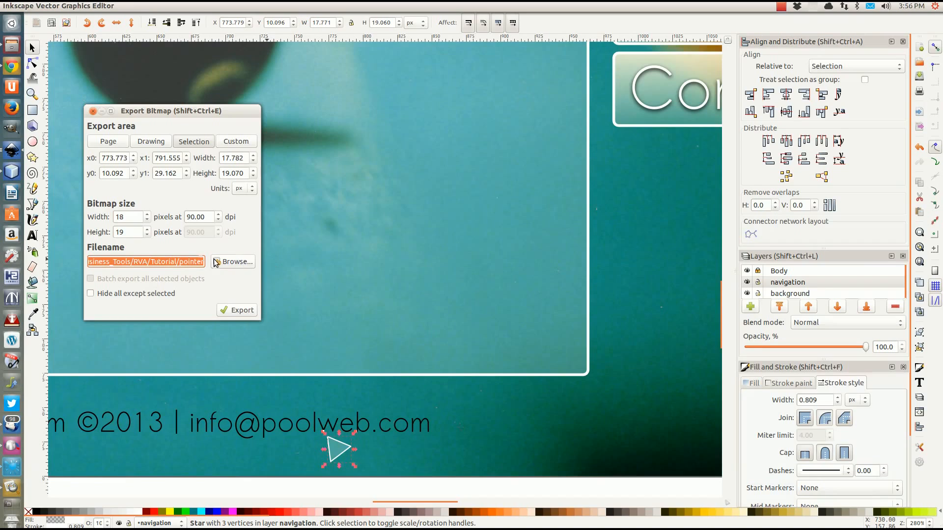
pyautogui.click(203, 262)
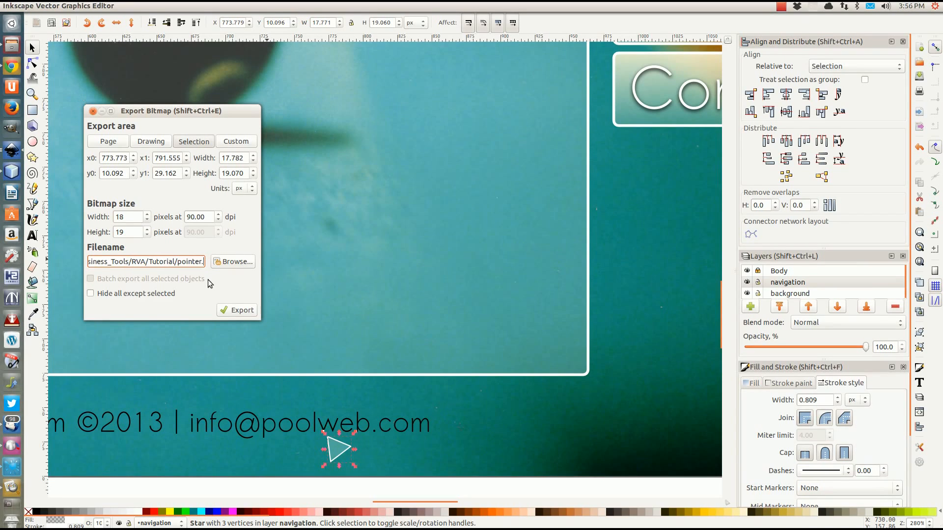
pyautogui.write('png')
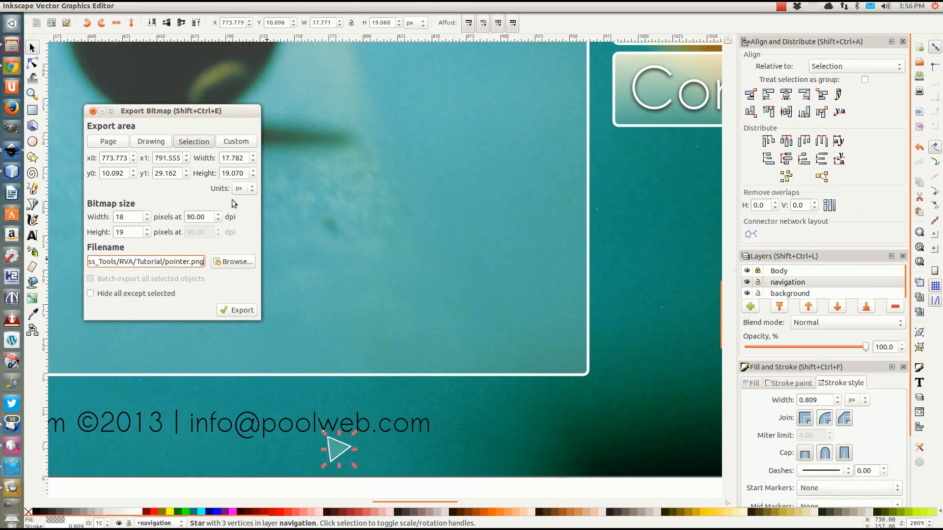
pyautogui.click(195, 142)
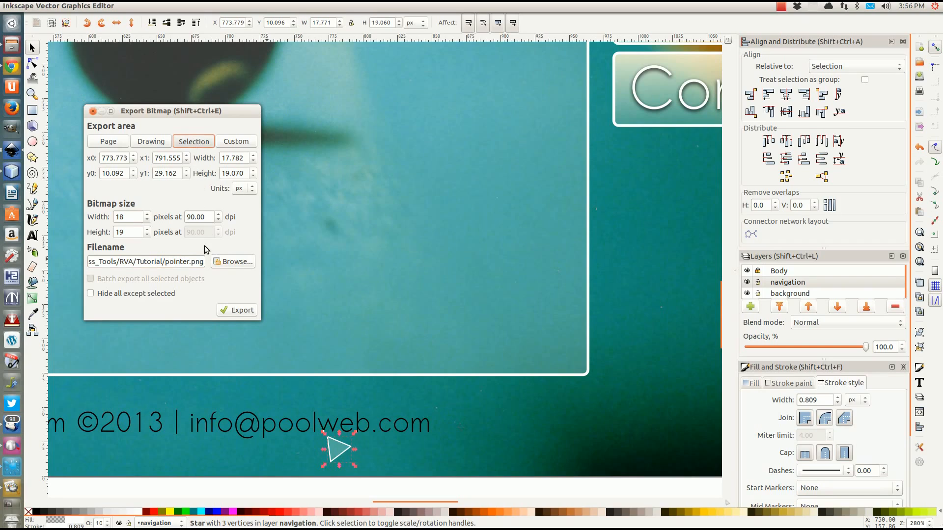
pyautogui.moveTo(125, 213); pyautogui.dragTo(114, 219)
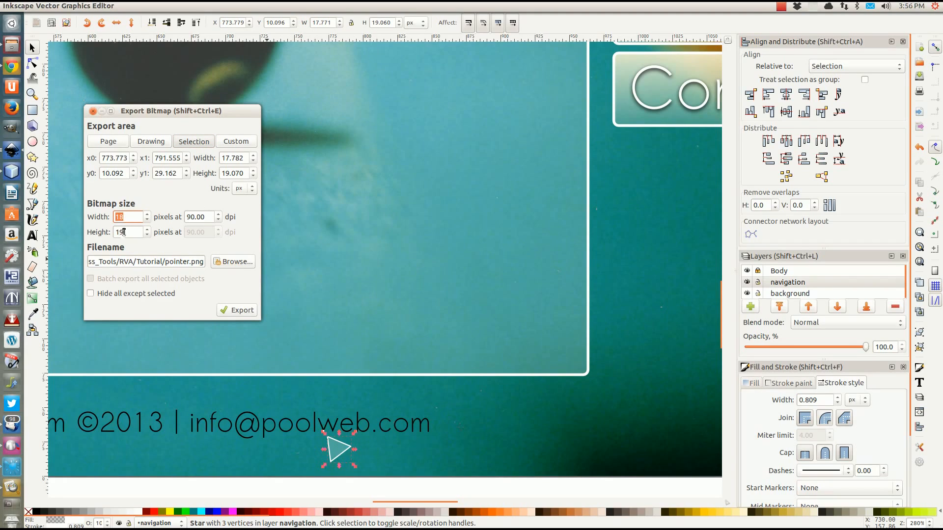
# Export the triangle selection as pointer.png
pyautogui.click(236, 310)
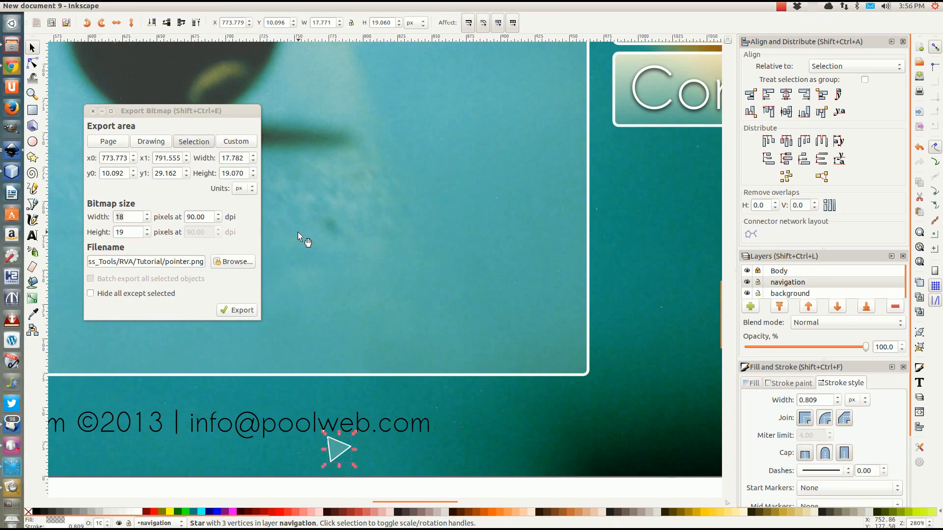
# Return to Inkscape and dismiss the stacked UniConvertor failure messages
pyautogui.click(13, 170)
pyautogui.click(13, 151)
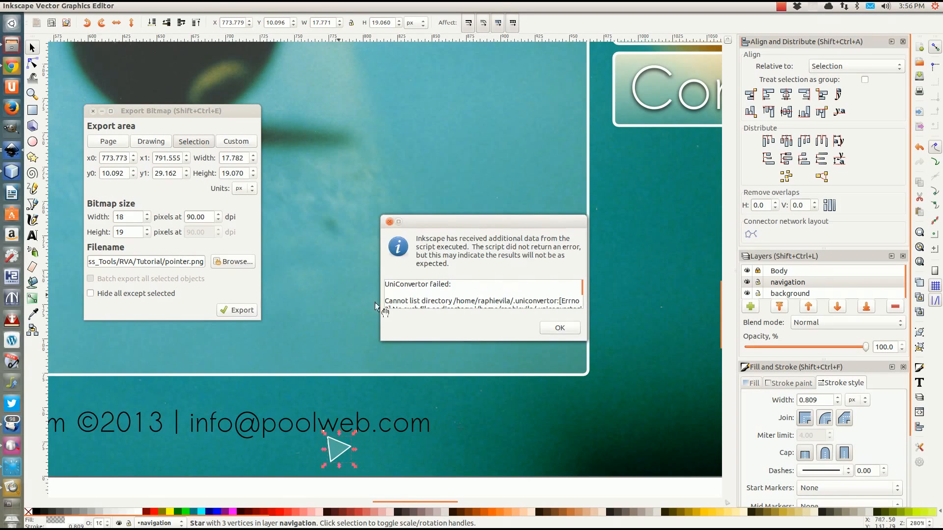
pyautogui.click(552, 322)
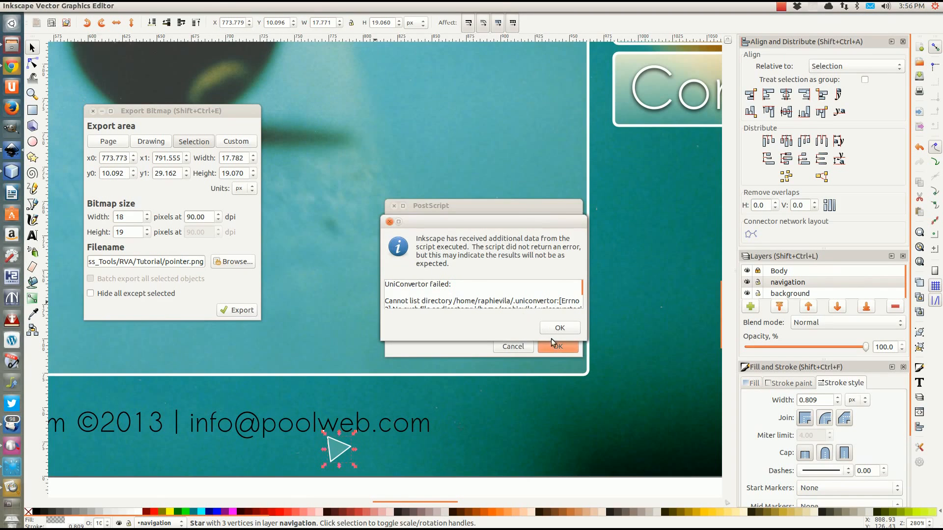
pyautogui.click(559, 329)
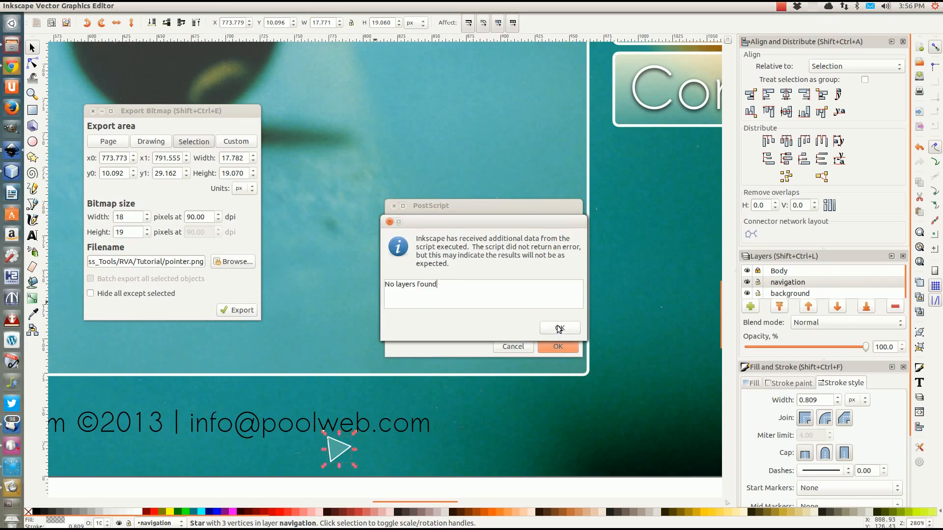
pyautogui.click(560, 330)
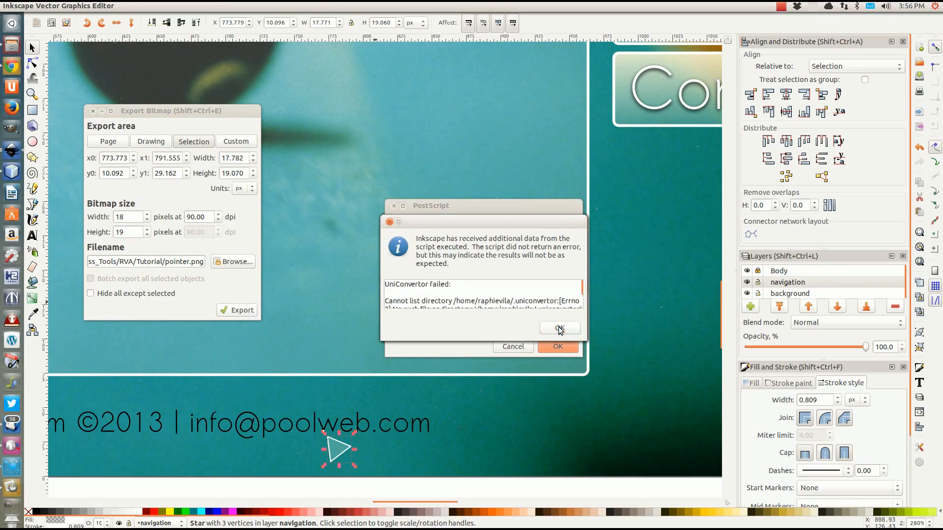
pyautogui.click(561, 329)
pyautogui.click(560, 329)
pyautogui.click(559, 327)
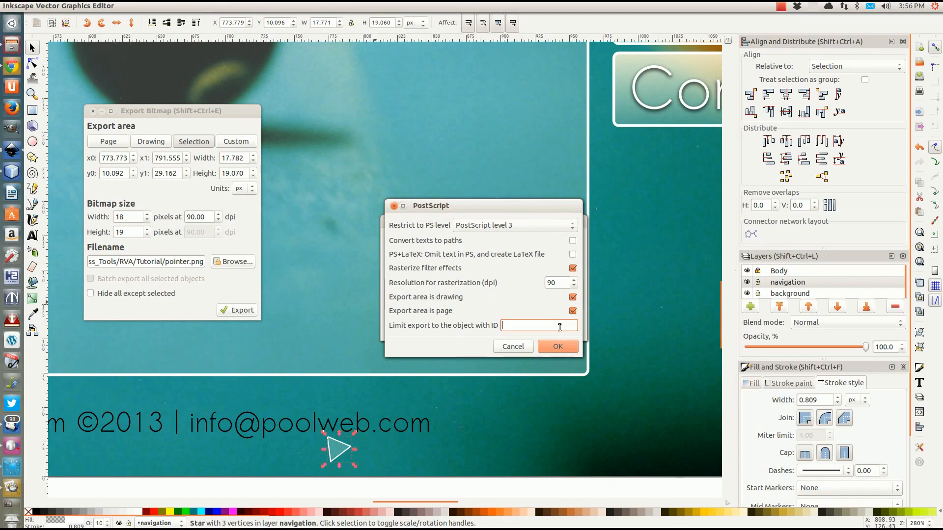
# Confirm the PostScript options, dismiss the error, and repeatedly try to cancel the PostScript export
pyautogui.click(559, 343)
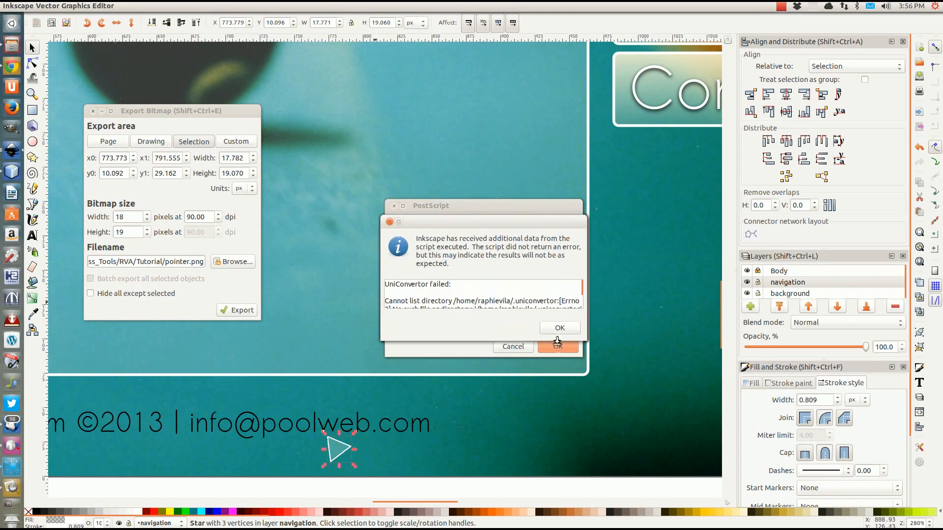
pyautogui.click(389, 224)
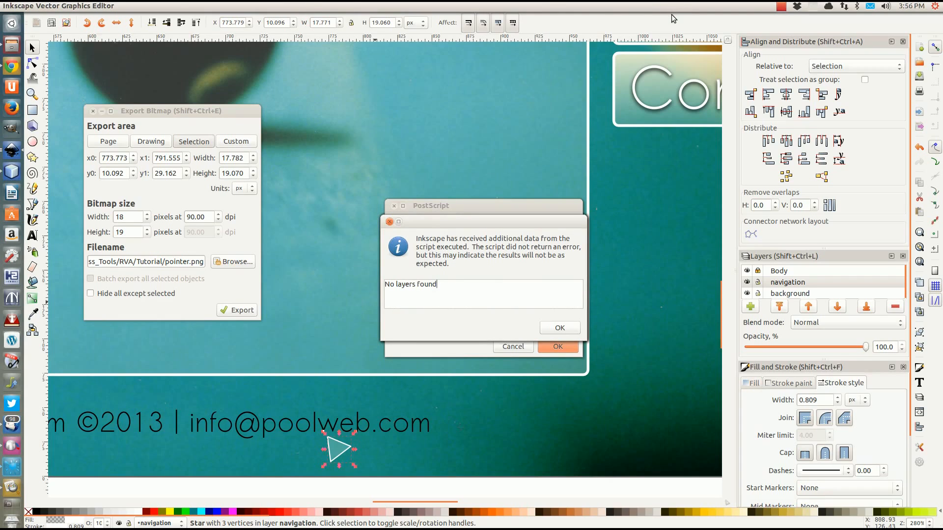
pyautogui.click(566, 330)
pyautogui.click(573, 348)
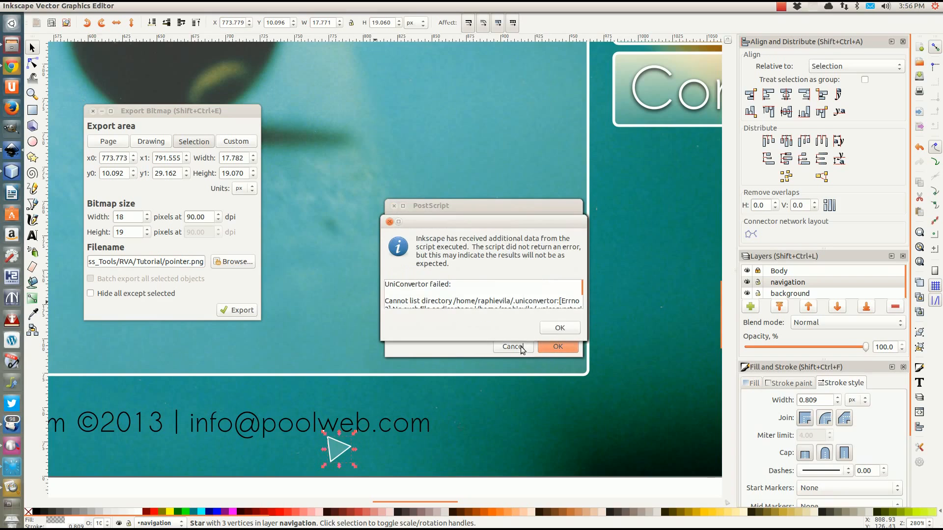
pyautogui.click(558, 327)
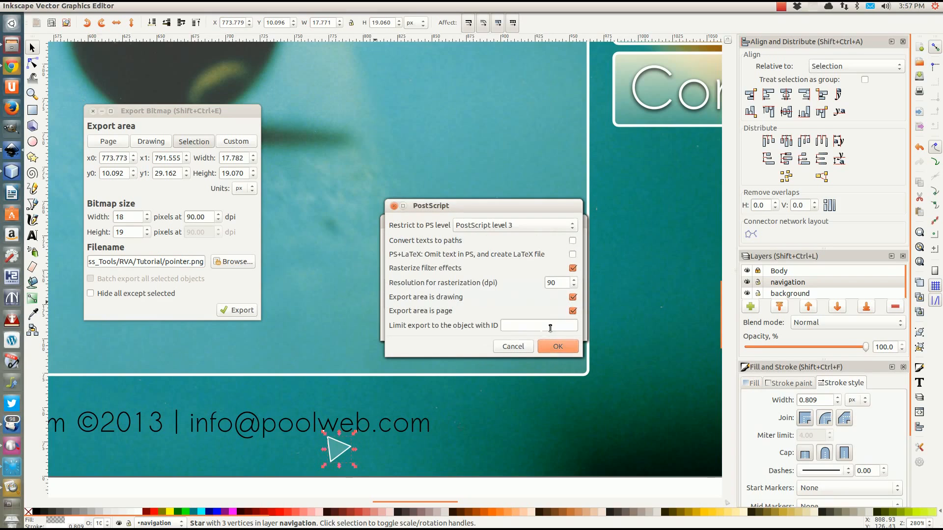
pyautogui.click(509, 350)
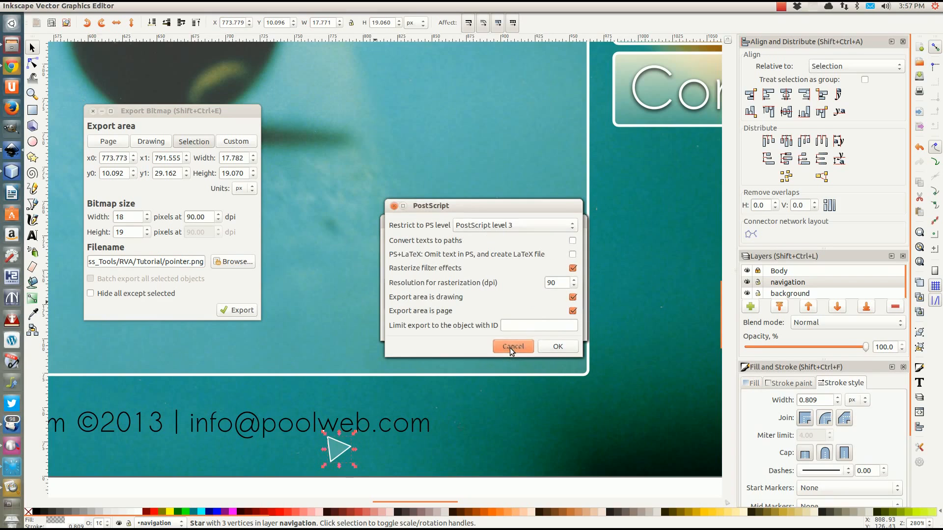
pyautogui.click(510, 349)
pyautogui.click(510, 349)
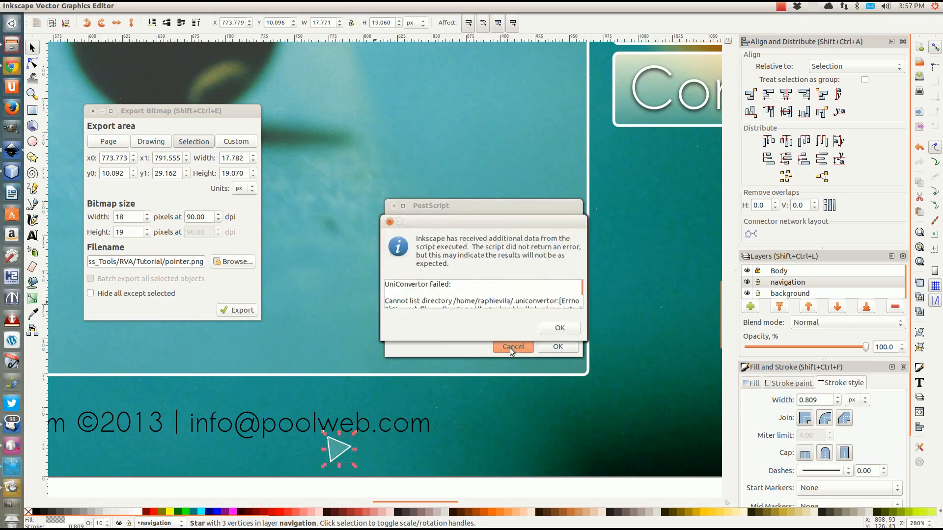
pyautogui.click(510, 349)
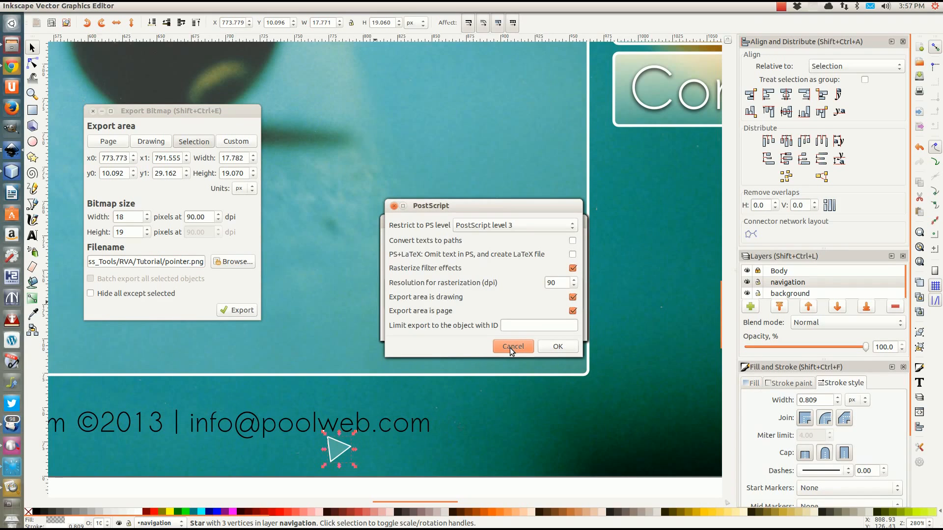
pyautogui.click(509, 348)
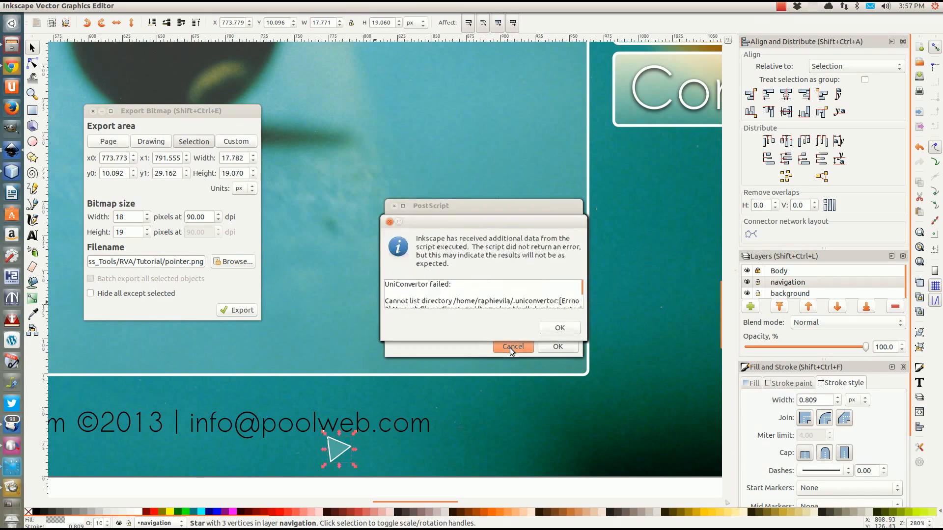
pyautogui.click(510, 347)
# Dismiss the UniConvertor and 'No layers found' messages and close the PostScript options dialog
pyautogui.click(558, 346)
pyautogui.click(560, 328)
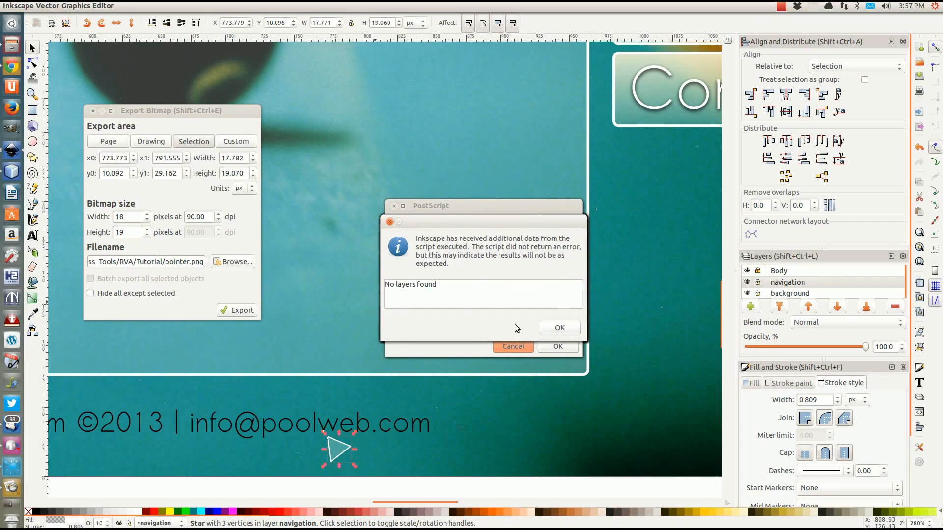
pyautogui.click(549, 327)
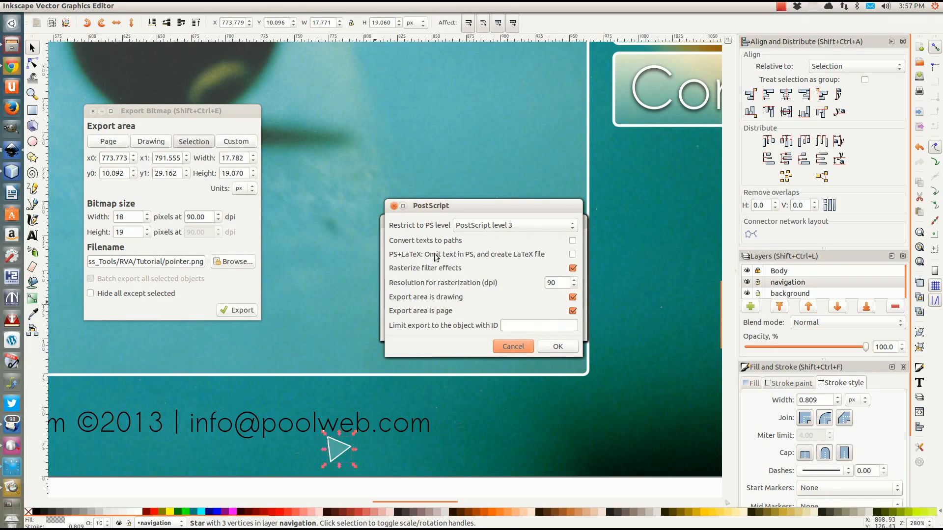
pyautogui.click(395, 207)
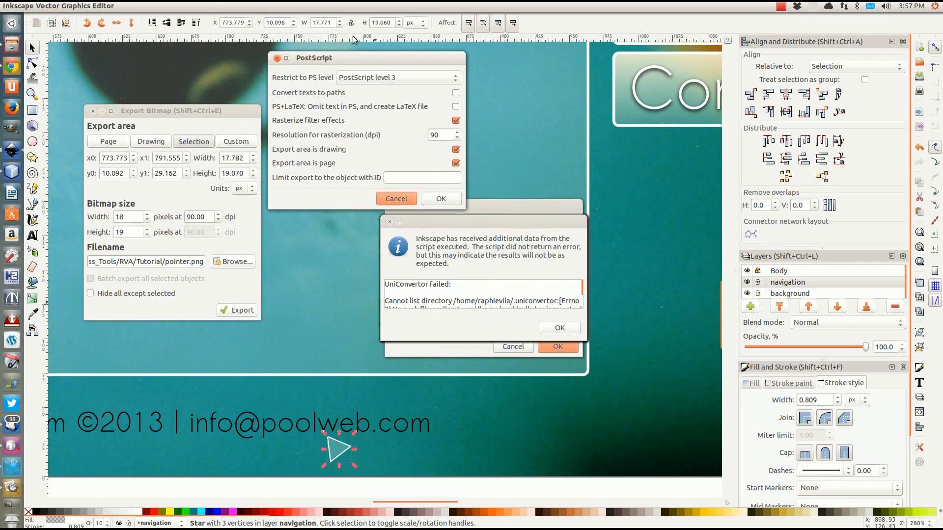
pyautogui.click(389, 222)
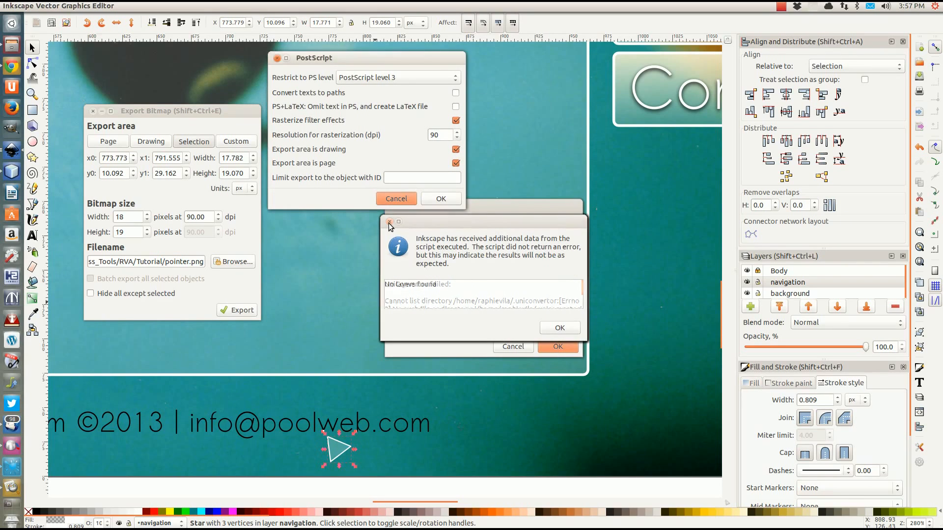
# Quit NetBeans and Inkscape from the launcher
pyautogui.rightClick(12, 180)
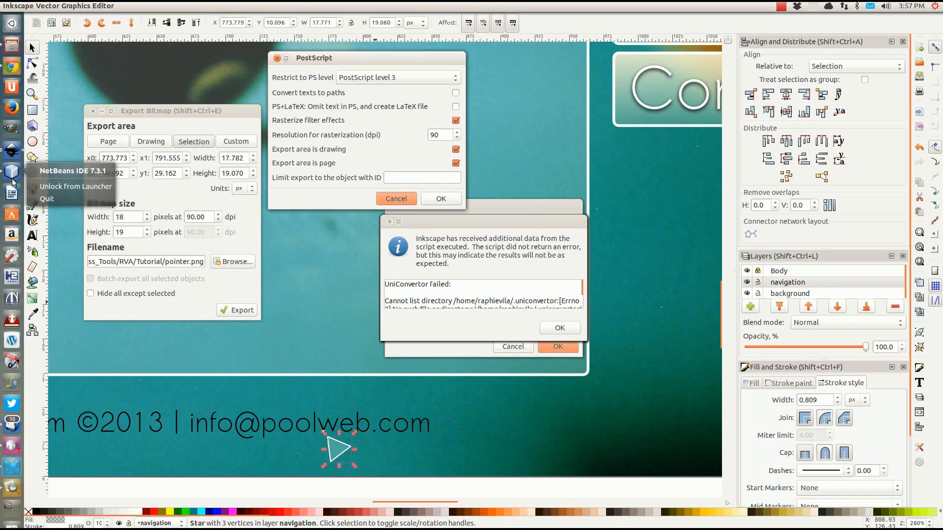
pyautogui.click(56, 201)
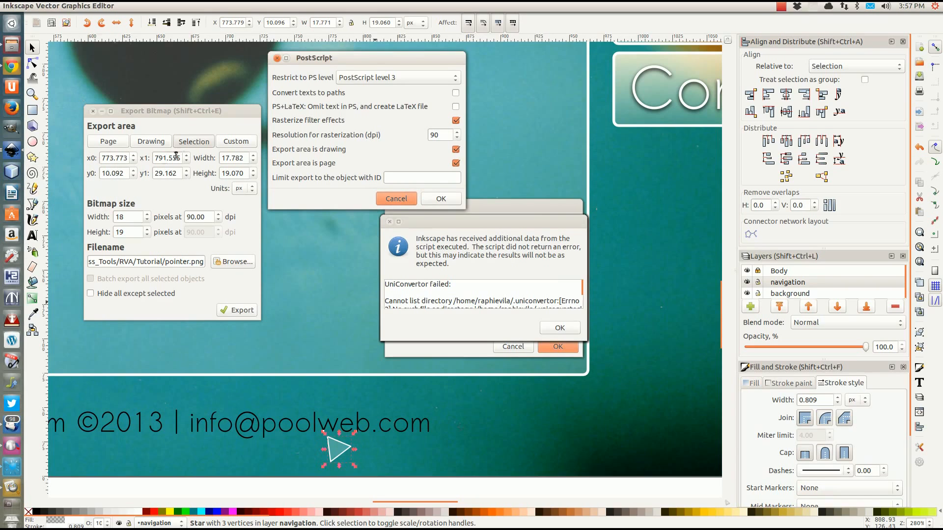
pyautogui.rightClick(13, 150)
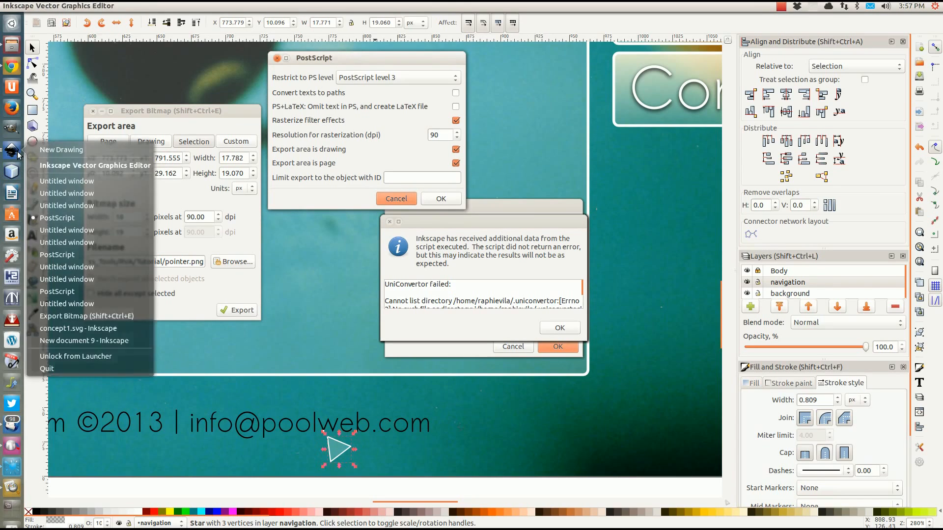
pyautogui.click(56, 370)
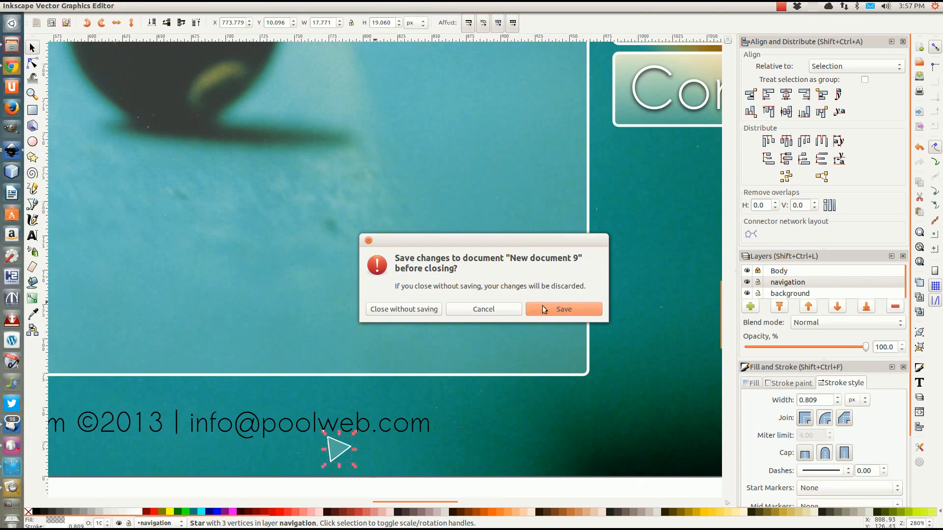
# Save the new document as simple-layout.svg in the RVA > Tutorial folder
pyautogui.click(558, 310)
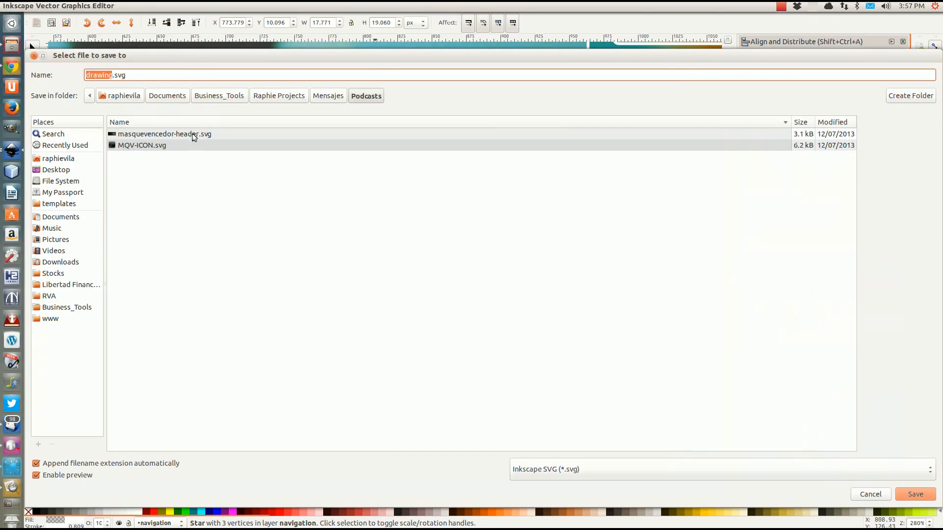
pyautogui.click(50, 295)
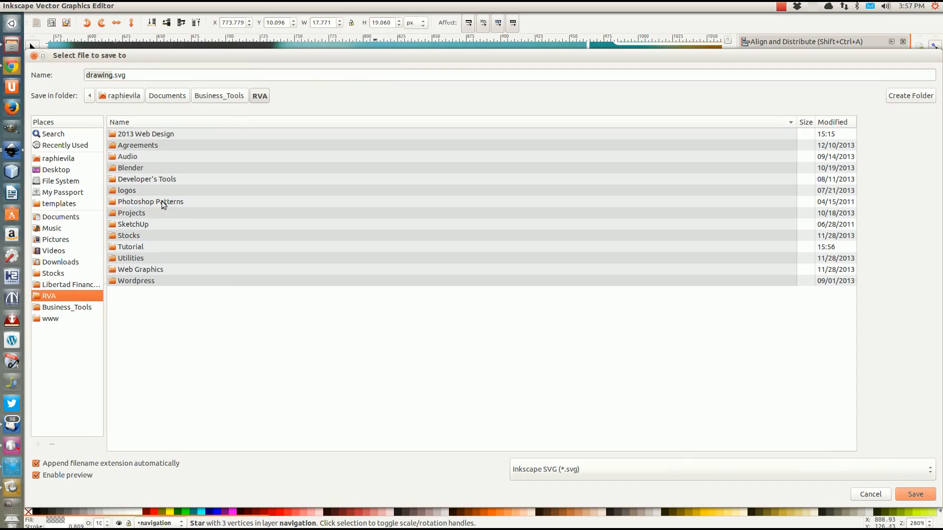
pyautogui.doubleClick(125, 246)
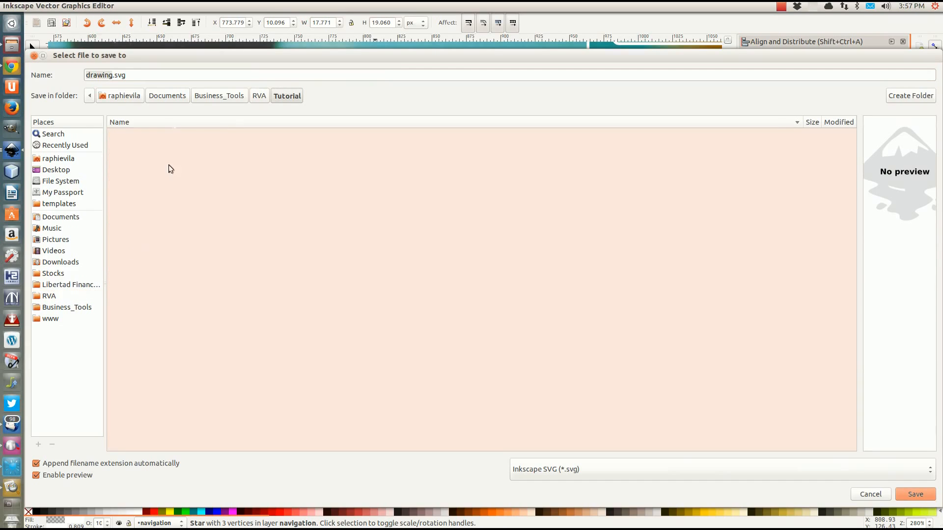
pyautogui.click(115, 76)
pyautogui.moveTo(114, 77); pyautogui.dragTo(81, 80)
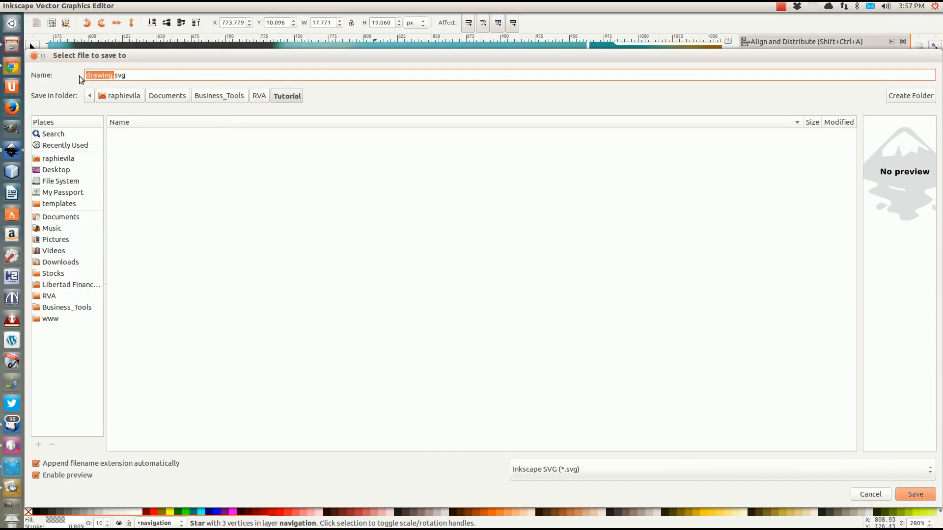
pyautogui.write('mai')
pyautogui.press('BackSpace')
pyautogui.press('BackSpace')
pyautogui.press('BackSpace')
pyautogui.press('BackSpace')
pyautogui.write('simple-layou')
pyautogui.click(915, 494)
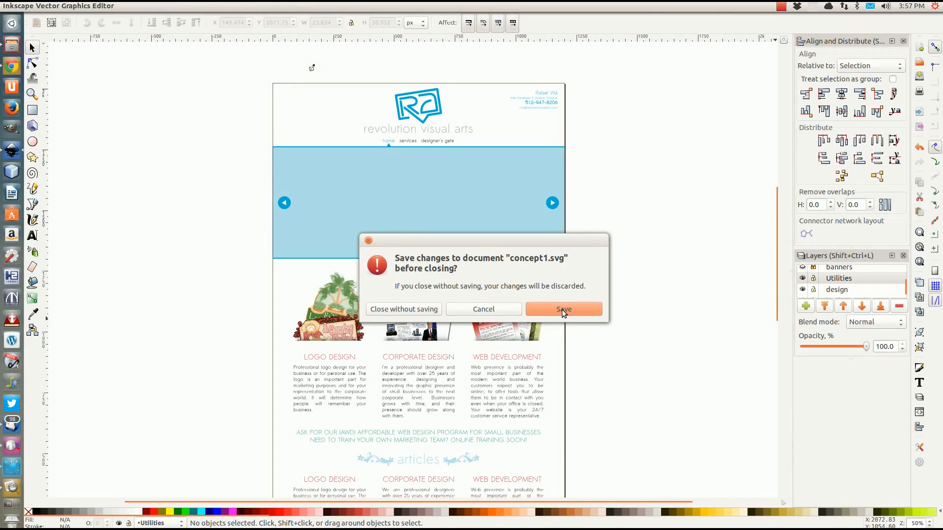
# Save concept1.svg and close the logo.png image preview
pyautogui.click(563, 309)
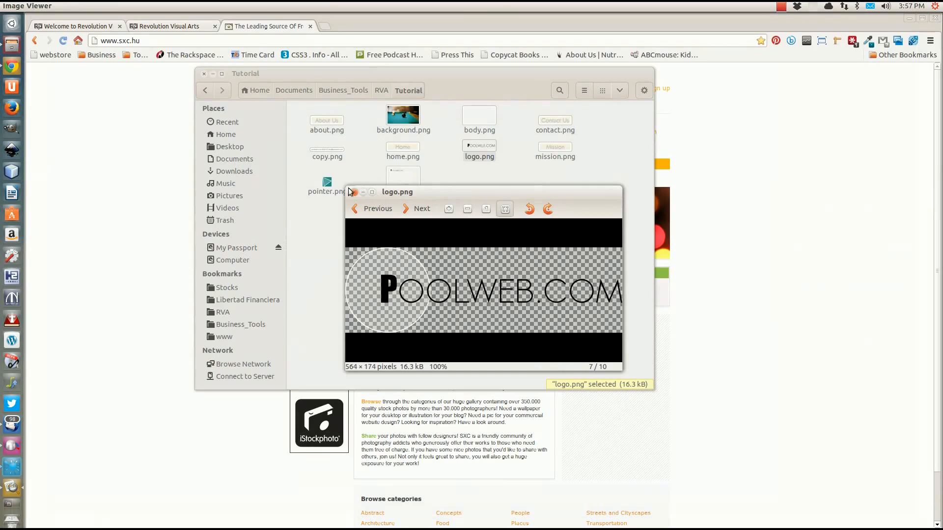
pyautogui.click(353, 192)
pyautogui.click(422, 228)
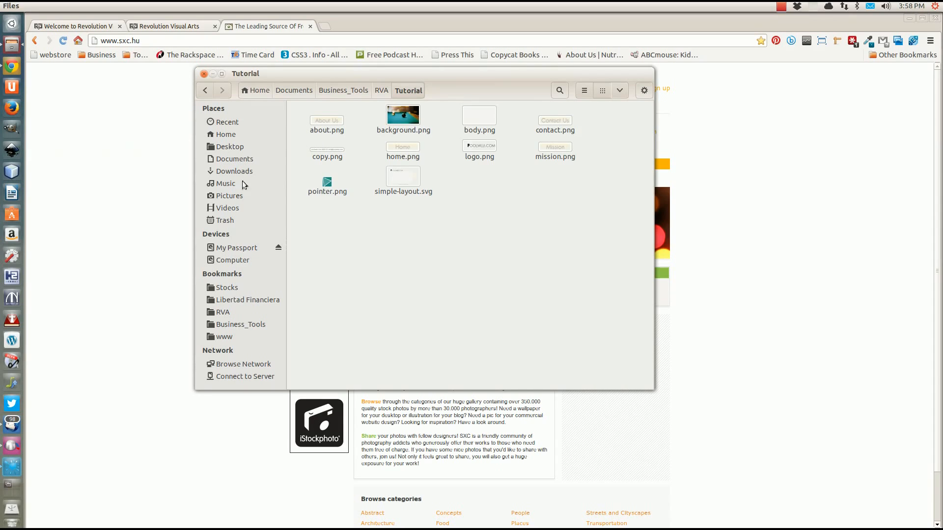
pyautogui.click(326, 184)
pyautogui.click(358, 233)
# Preview simple-layout.svg, then reopen it with Inkscape
pyautogui.doubleClick(398, 175)
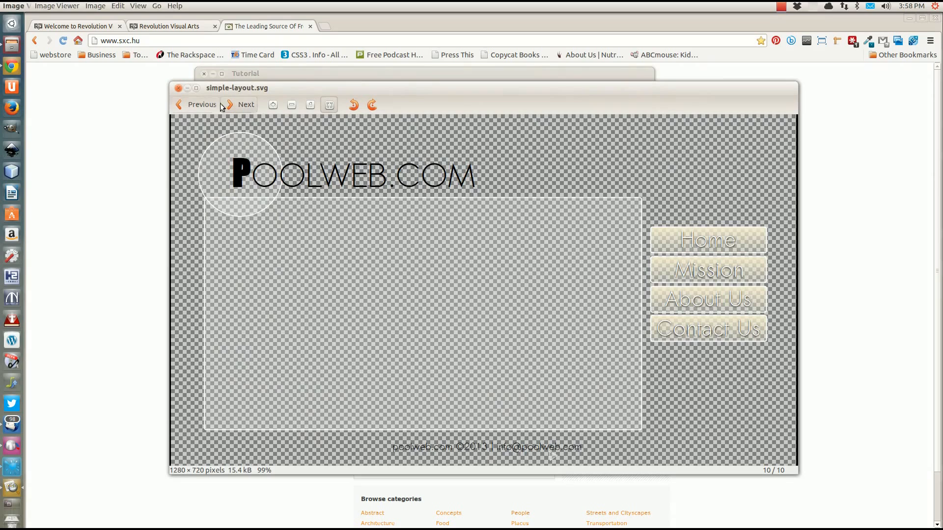
pyautogui.click(178, 88)
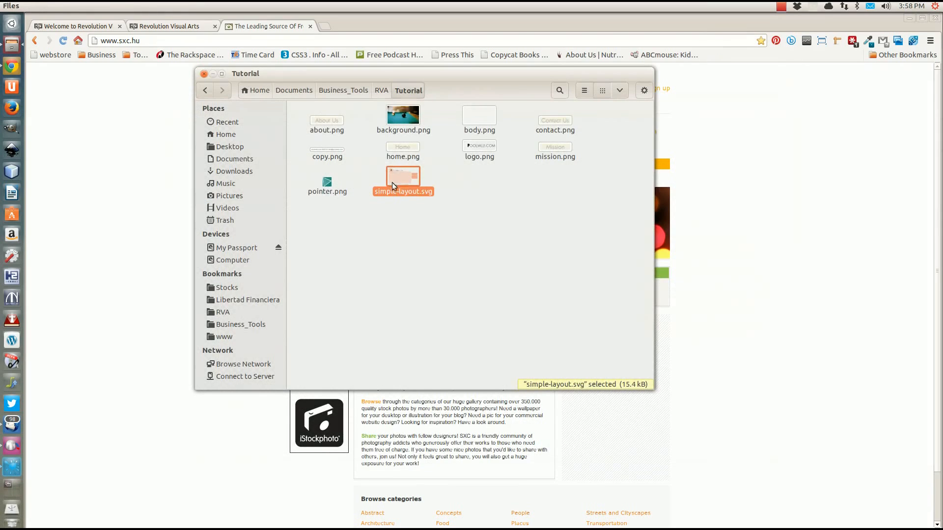
pyautogui.rightClick(393, 182)
pyautogui.moveTo(429, 202)
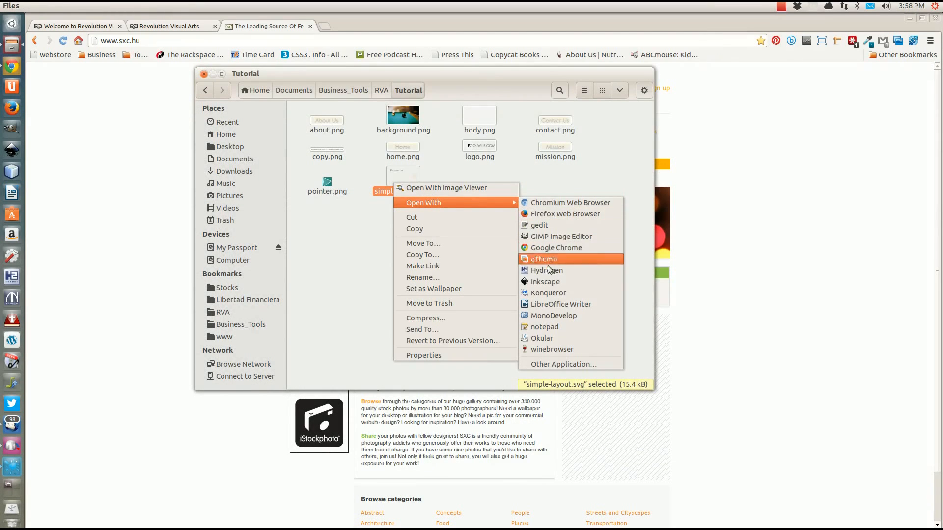
pyautogui.click(546, 281)
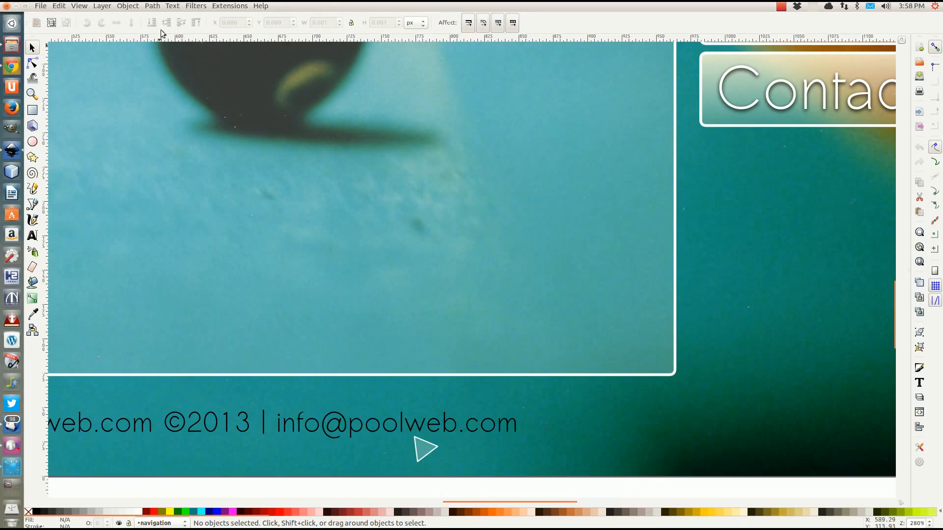
# Export only the triangle pointer as an 18×19 px pointer.png, replacing the old file
pyautogui.click(422, 447)
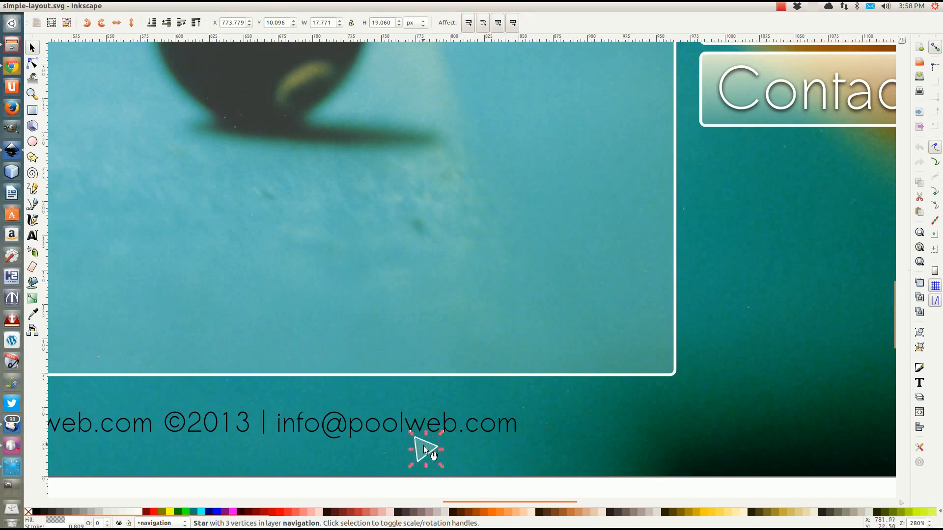
pyautogui.click(40, 6)
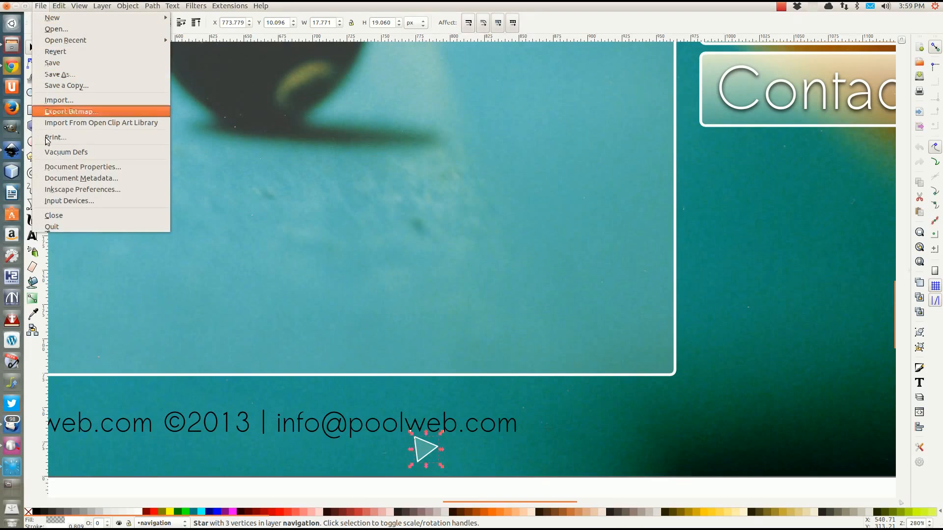
pyautogui.click(69, 112)
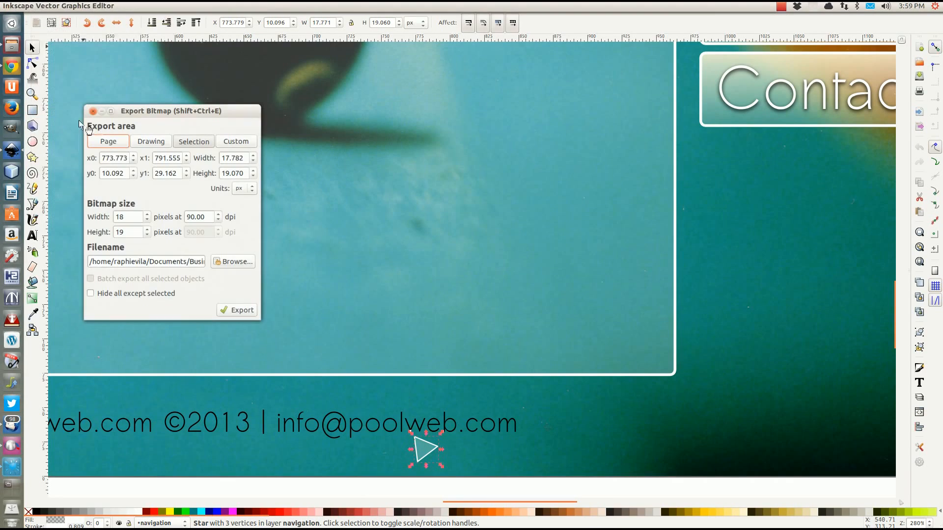
pyautogui.moveTo(196, 260); pyautogui.dragTo(218, 261)
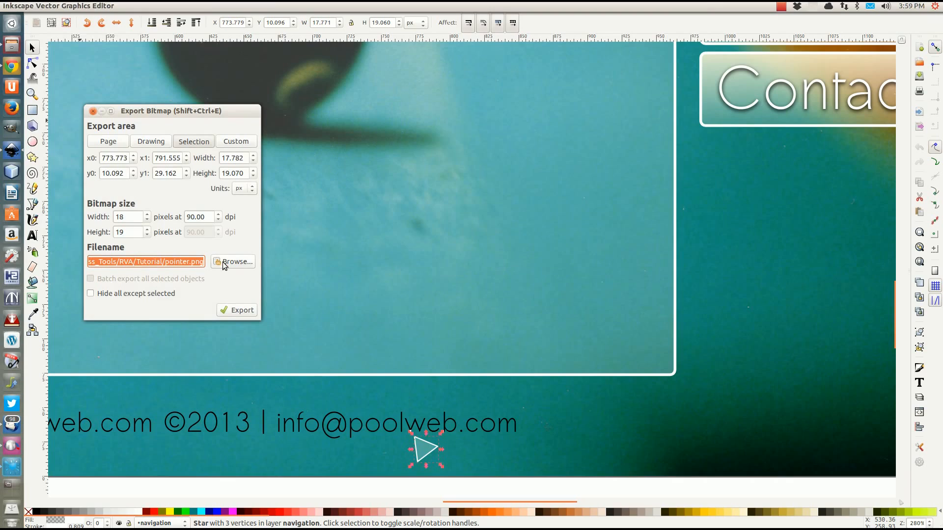
pyautogui.click(126, 297)
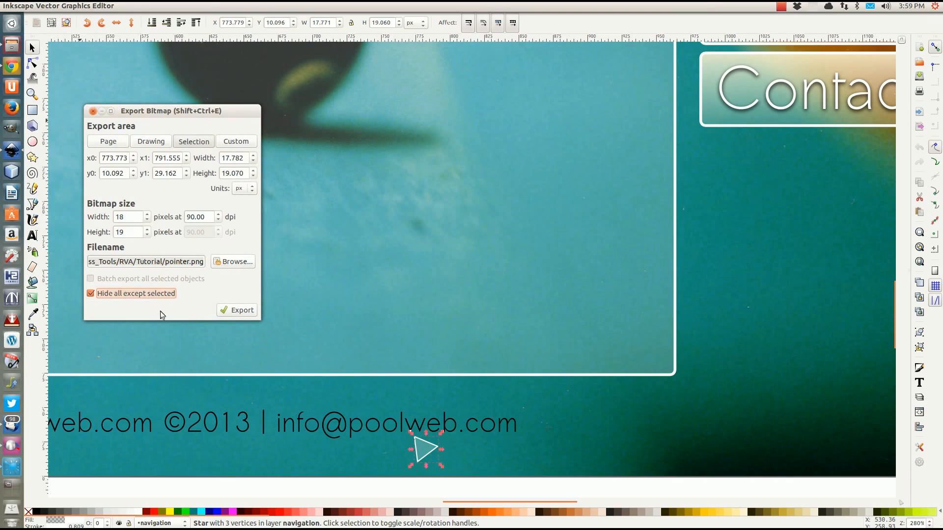
pyautogui.click(240, 314)
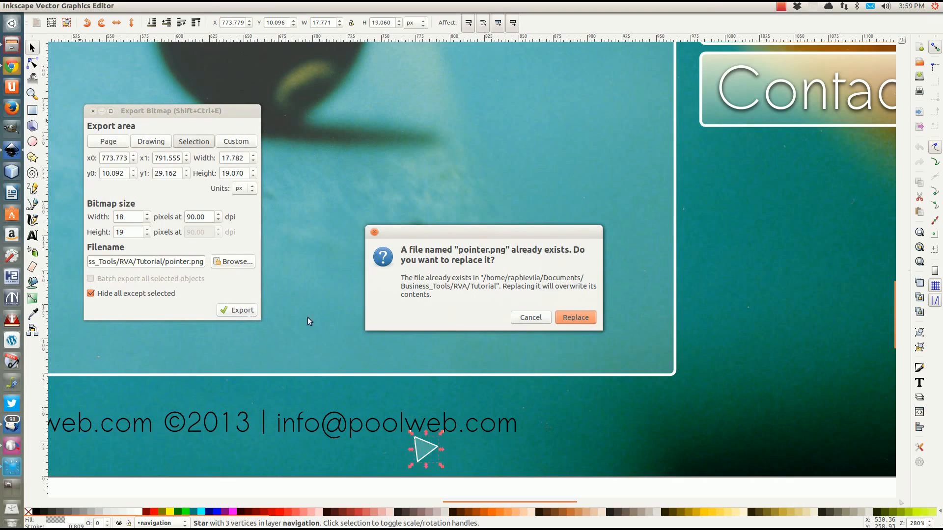
pyautogui.click(593, 317)
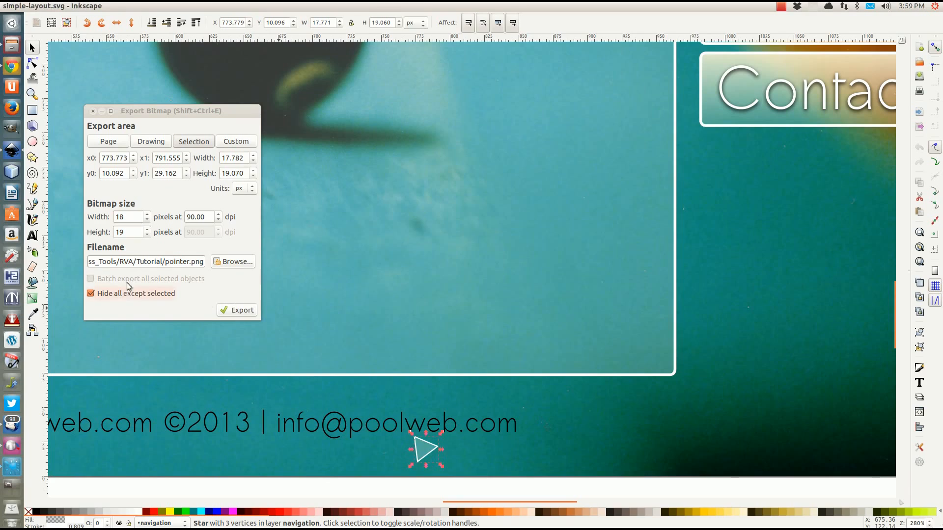
pyautogui.click(93, 114)
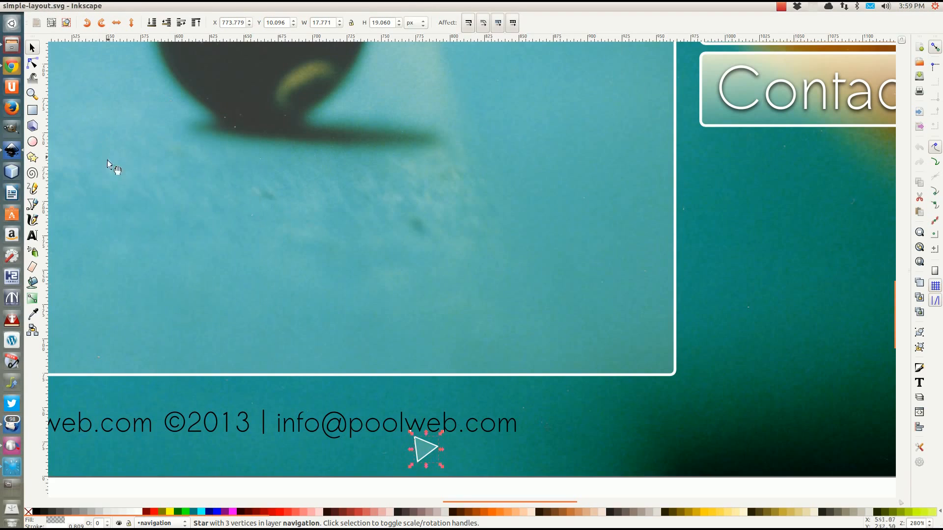
# Select all ten Tutorial files and create a 'tutorial' folder in www/images
pyautogui.click(12, 45)
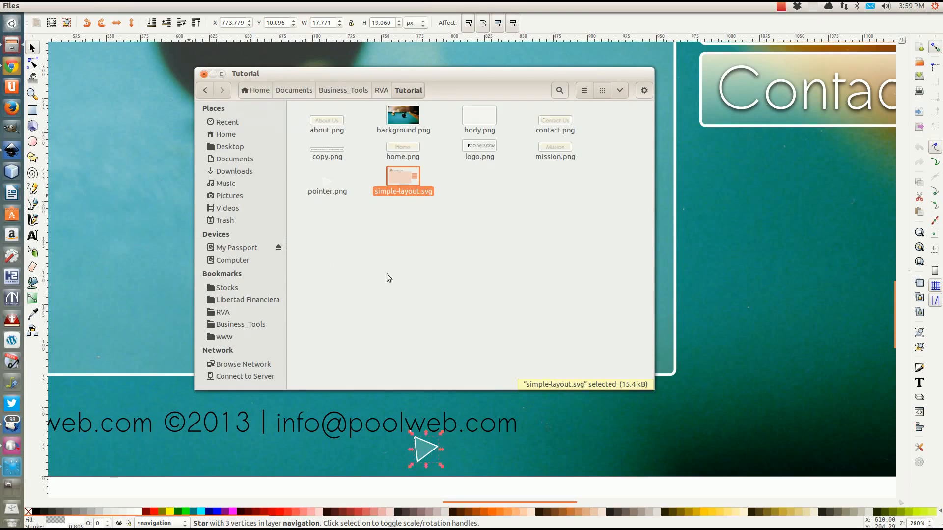
pyautogui.moveTo(312, 214); pyautogui.dragTo(602, 113)
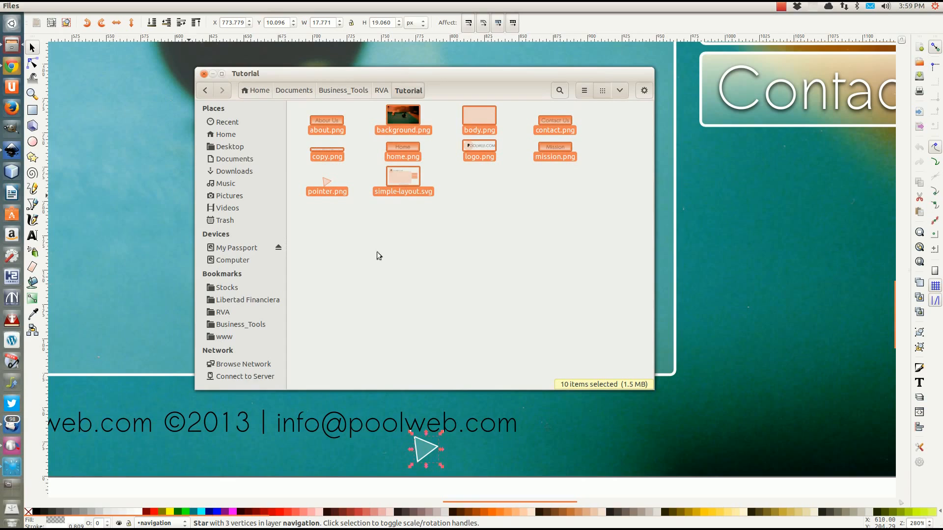
pyautogui.click(223, 337)
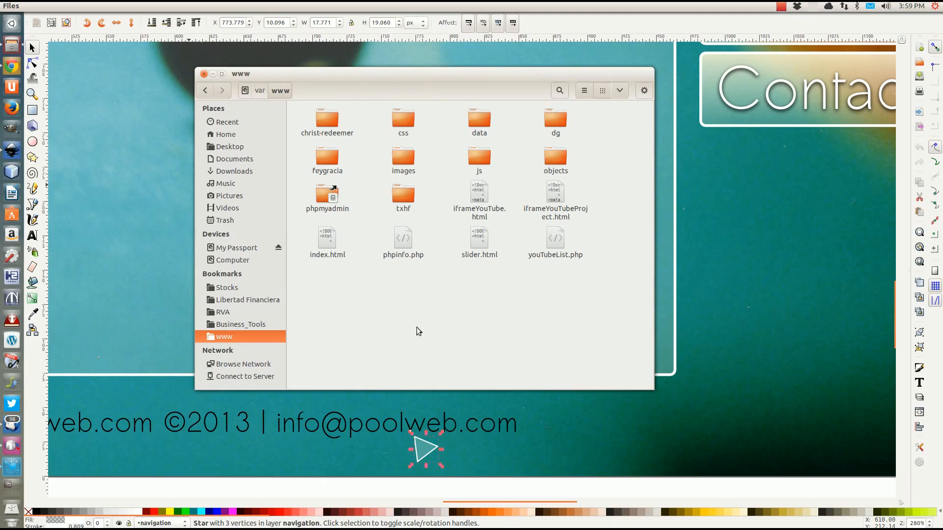
pyautogui.doubleClick(395, 159)
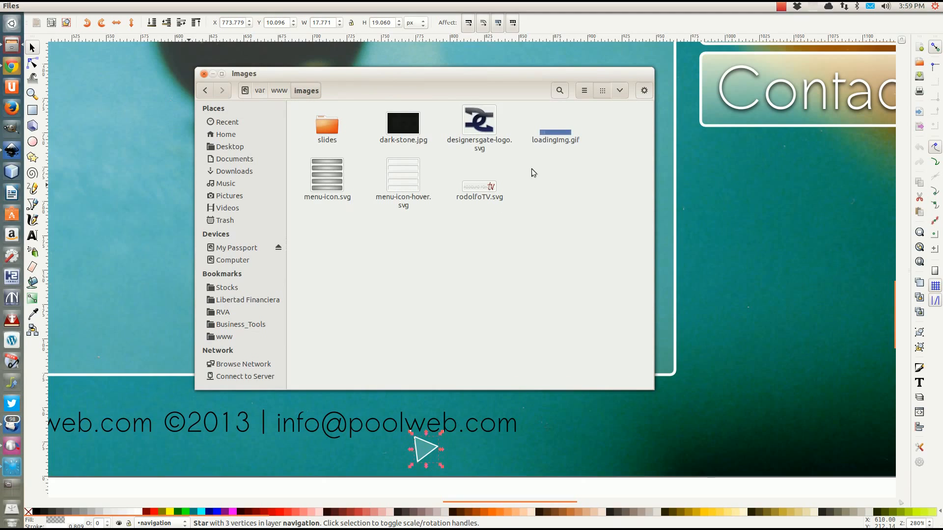
pyautogui.rightClick(490, 285)
pyautogui.click(523, 294)
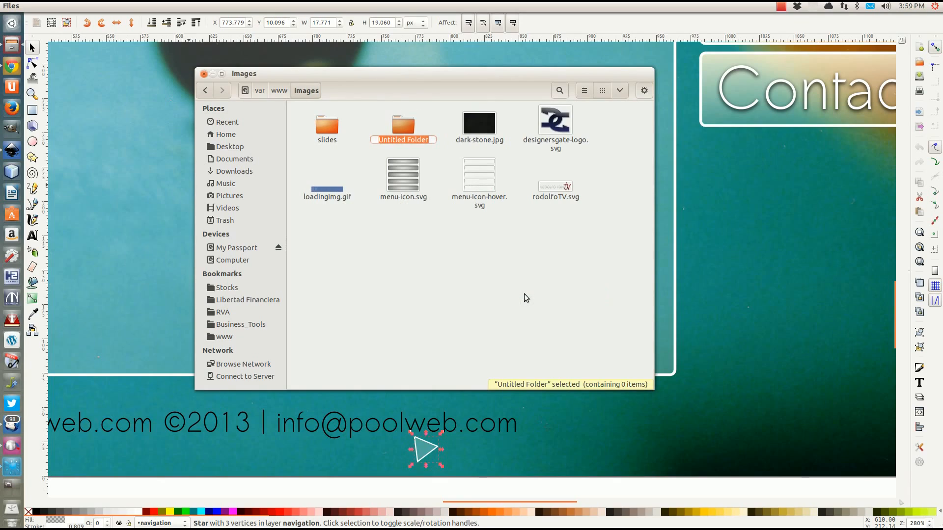
pyautogui.write('tutorial')
pyautogui.click(524, 293)
# Paste the Tutorial files into the new tutorial folder and close Files
pyautogui.click(406, 124)
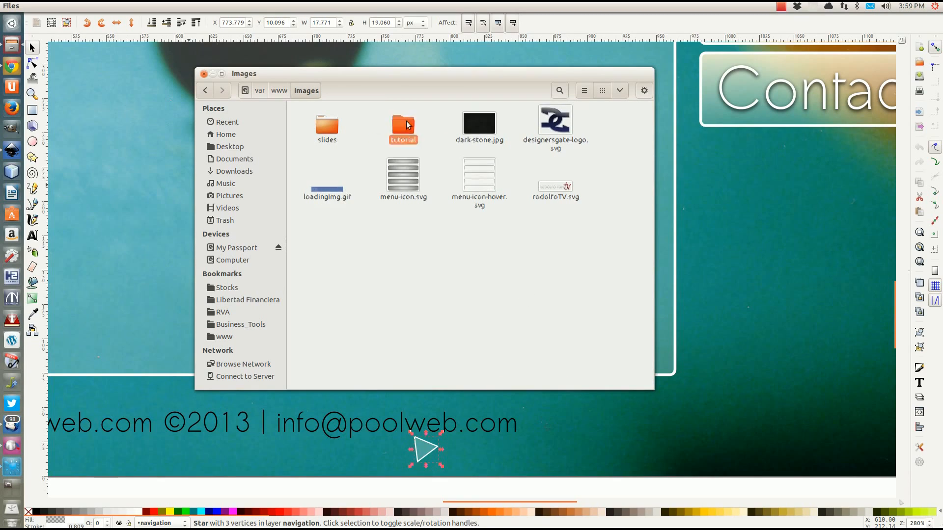
pyautogui.doubleClick(406, 125)
pyautogui.hotkey('ctrl', 'v')
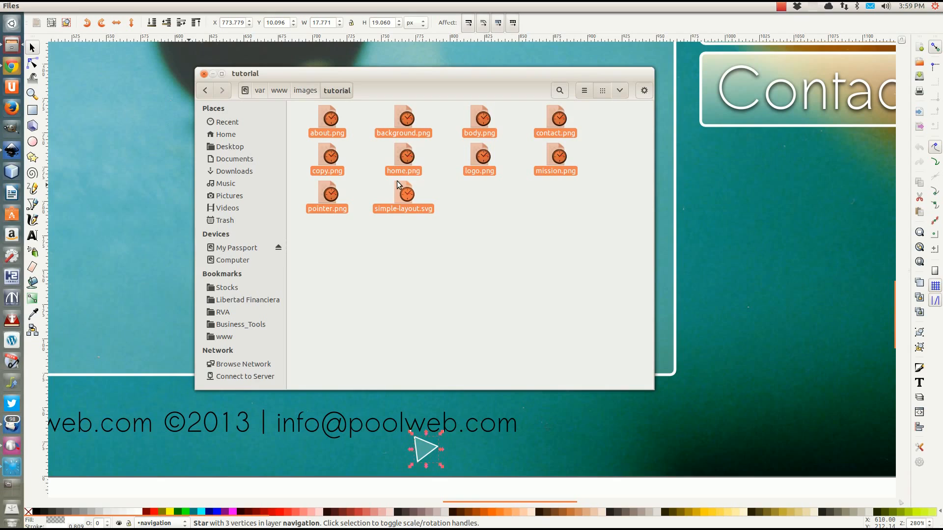
pyautogui.click(446, 243)
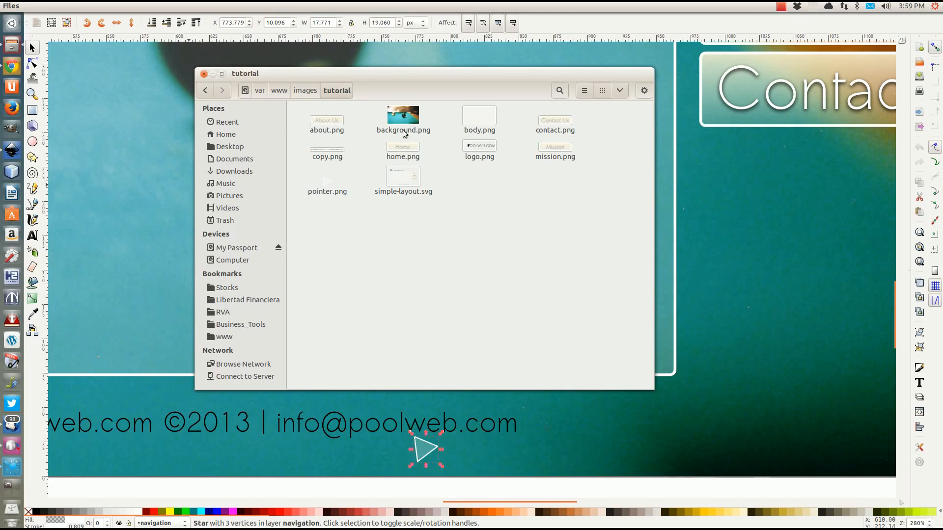
pyautogui.click(204, 74)
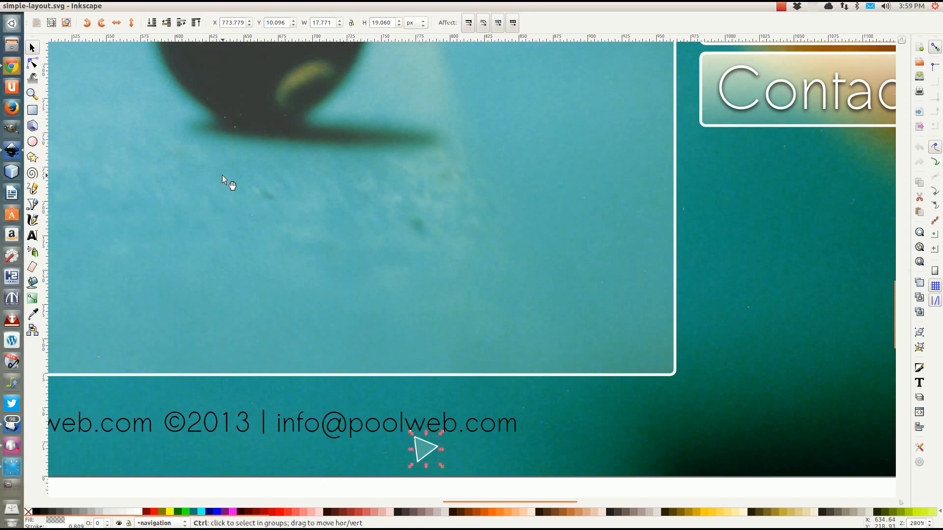
# Save the Inkscape drawing, dismiss the Ubuntu error notice, and launch NetBeans IDE
pyautogui.hotkey('ctrl', 's')
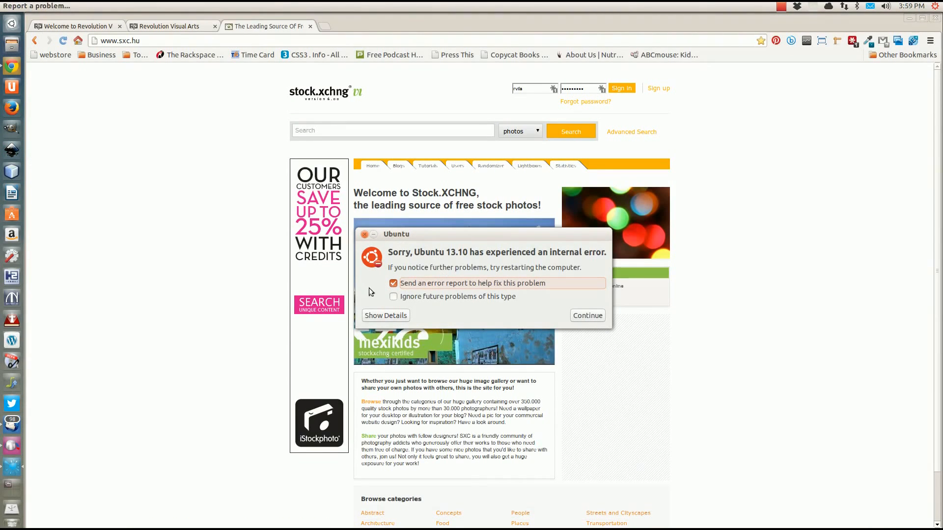
pyautogui.click(584, 316)
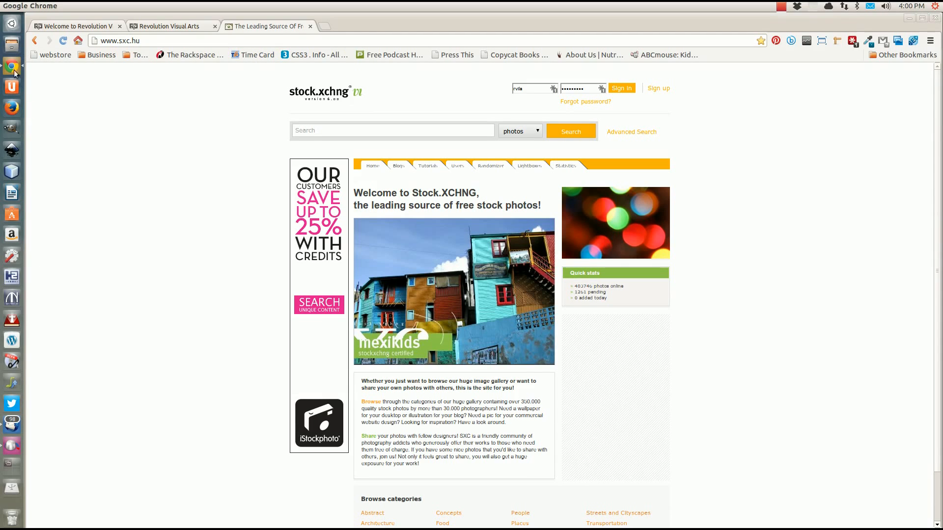
pyautogui.click(12, 171)
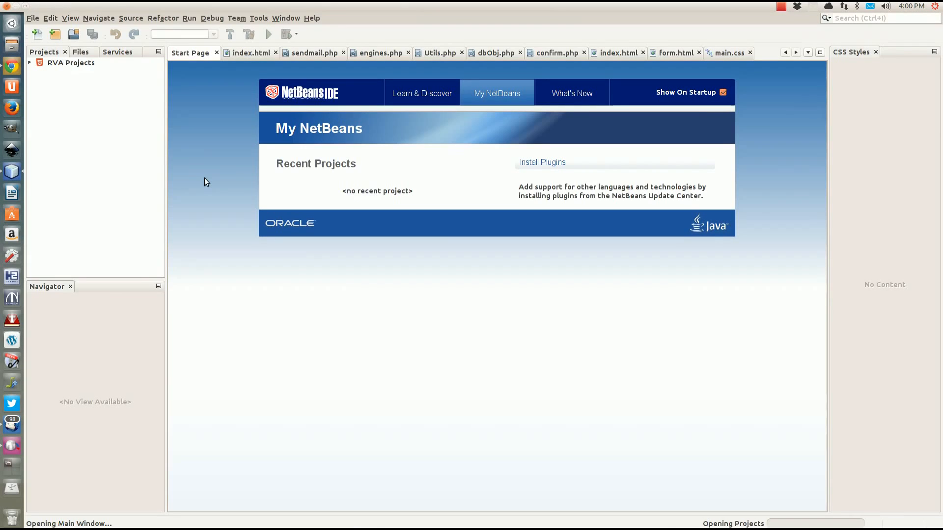
# Expand RVA Projects and check the tutorial folder under images
pyautogui.click(30, 63)
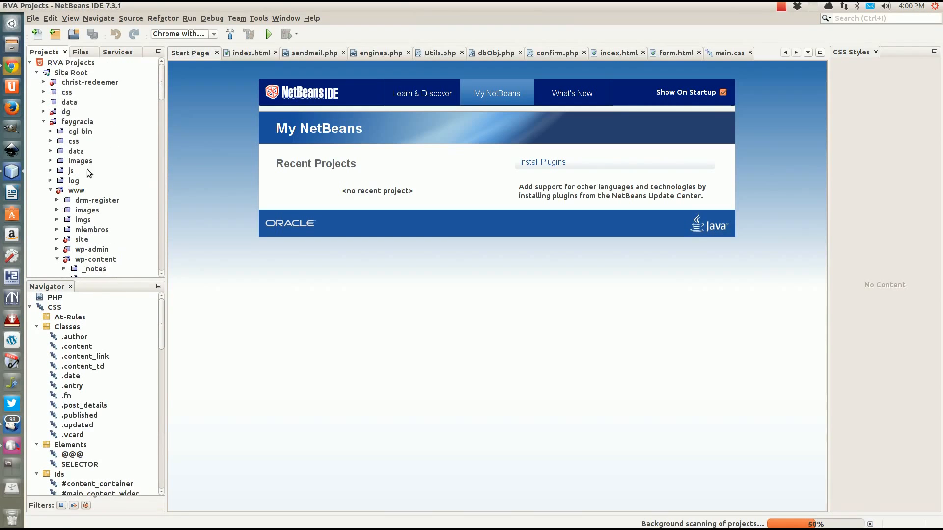
pyautogui.click(44, 122)
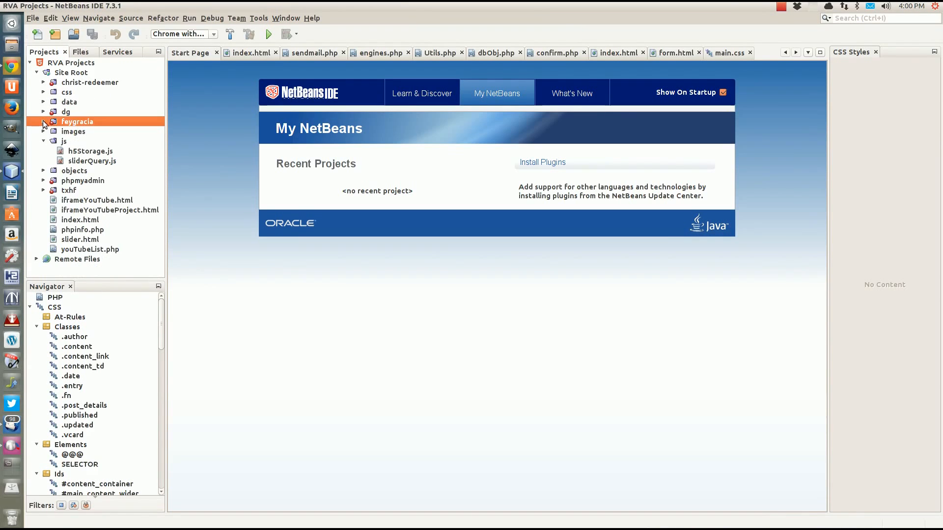
pyautogui.click(44, 132)
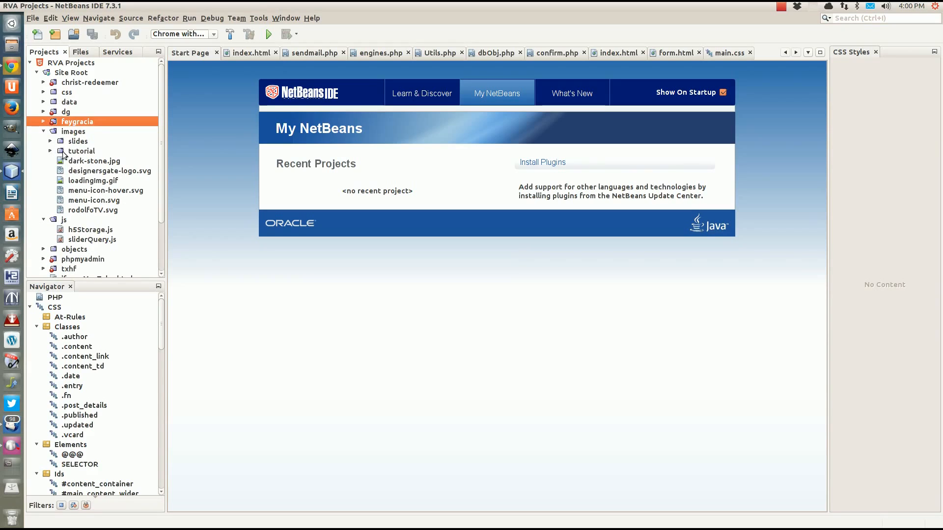
pyautogui.click(44, 131)
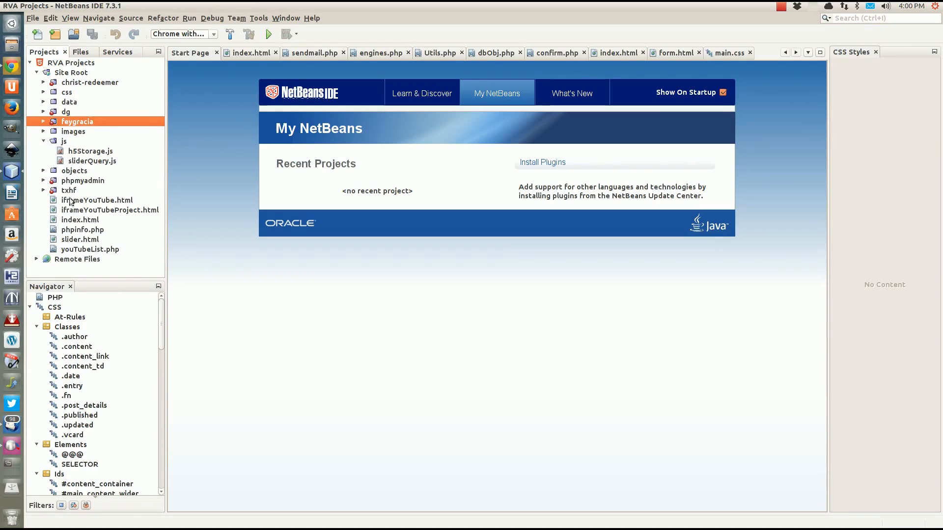
# Create a new HTML file named inkscape_layout under Site Root
pyautogui.rightClick(68, 73)
pyautogui.moveTo(108, 79)
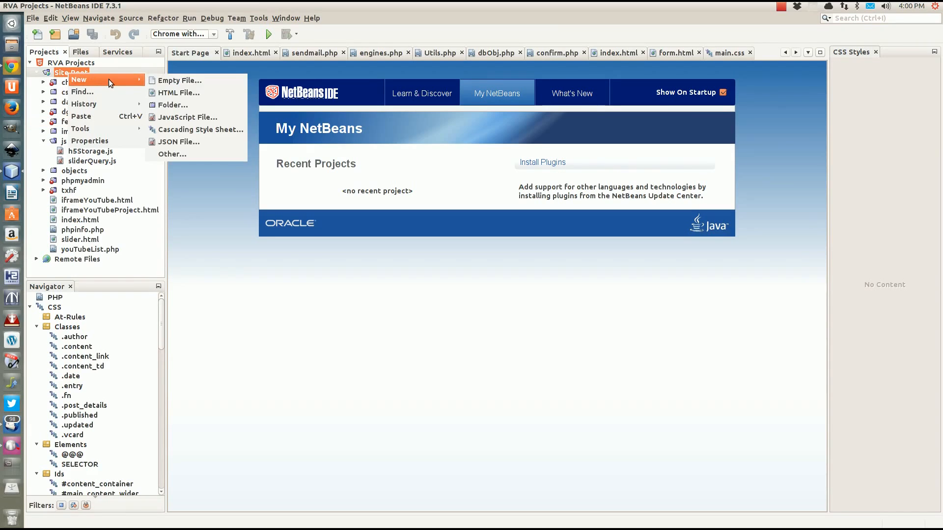
pyautogui.click(178, 92)
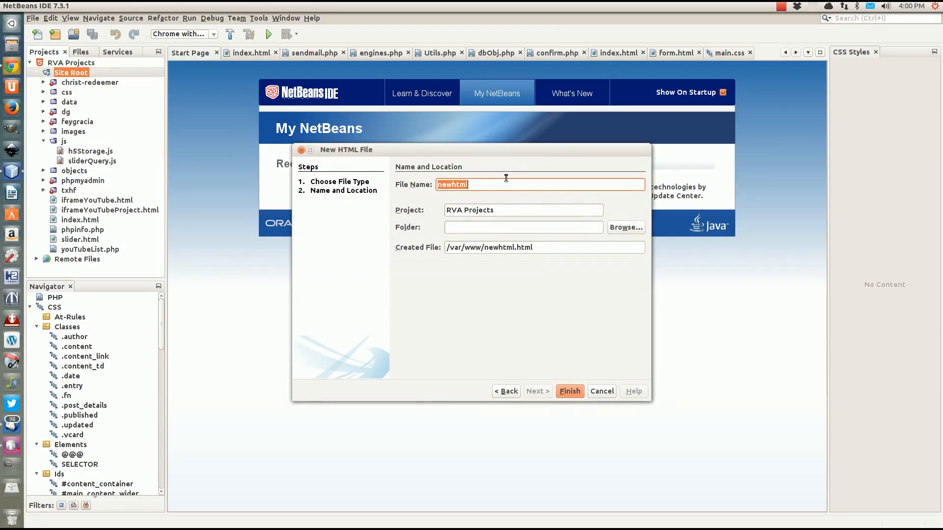
pyautogui.write('i')
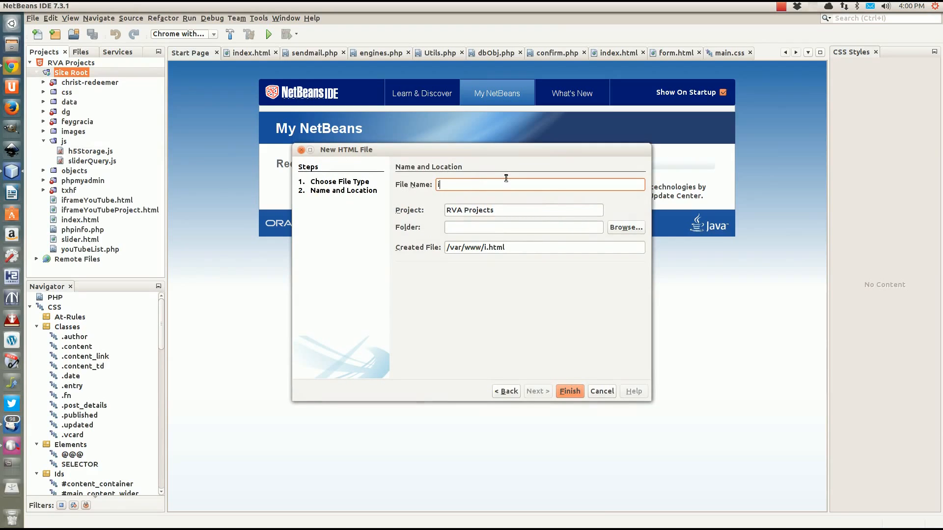
pyautogui.write('nkscape_layout')
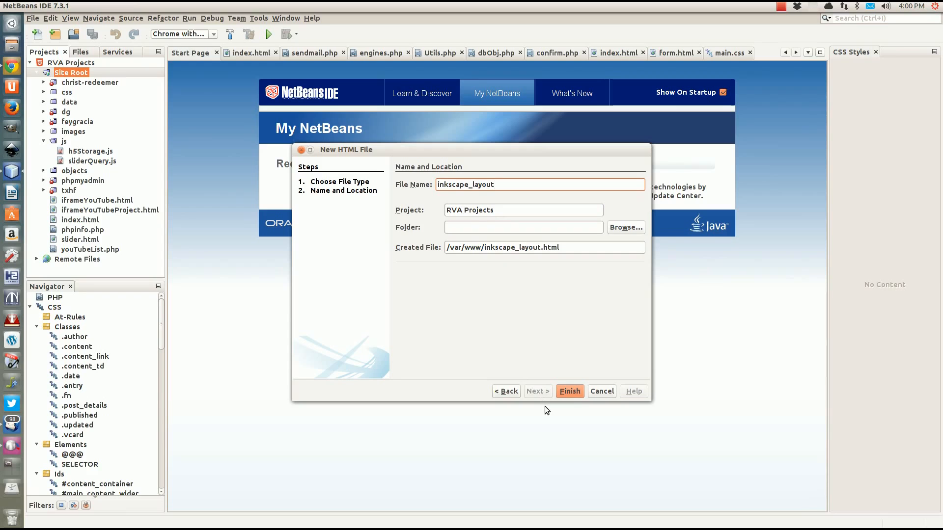
# Finish the New HTML File wizard to create and open inkscape_layout.html
pyautogui.click(568, 393)
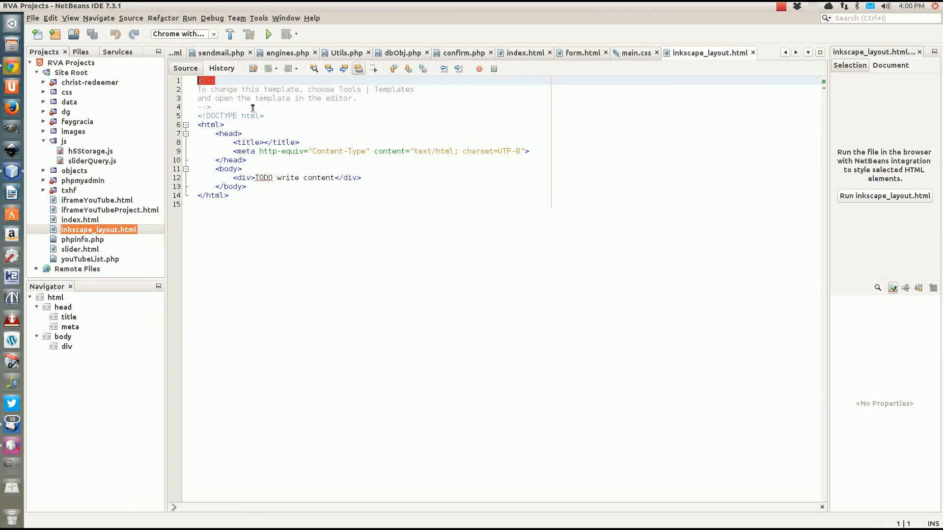
# Delete the template comment and set the page title to 'Inkscape Layout Tutorial'
pyautogui.moveTo(214, 108); pyautogui.dragTo(151, 52)
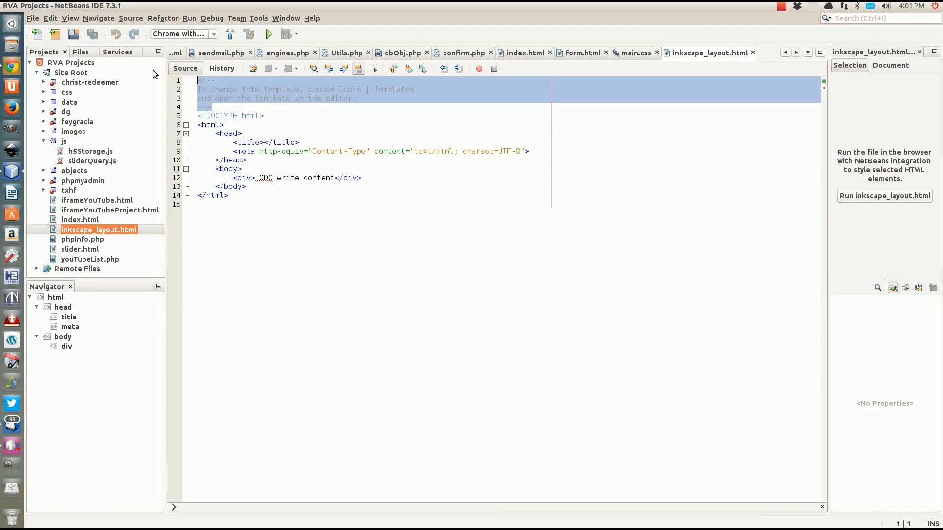
pyautogui.press('Delete')
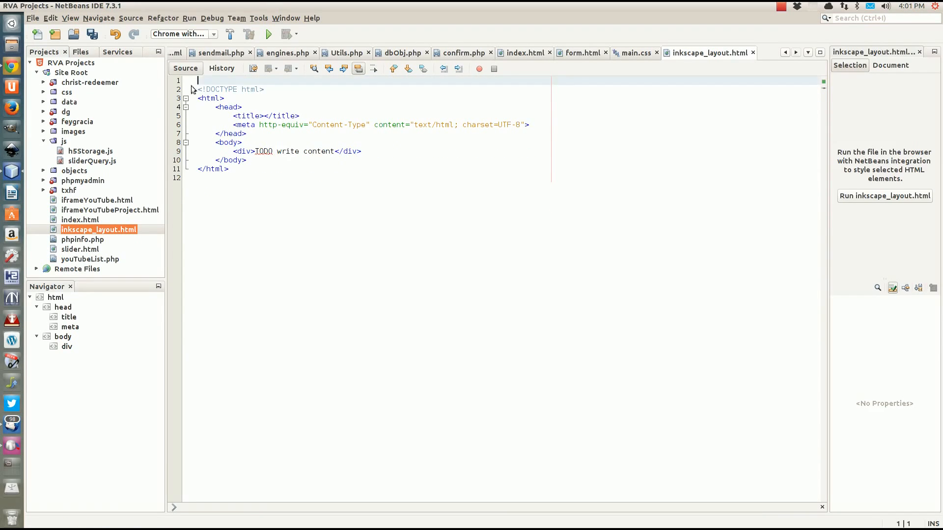
pyautogui.press('Delete')
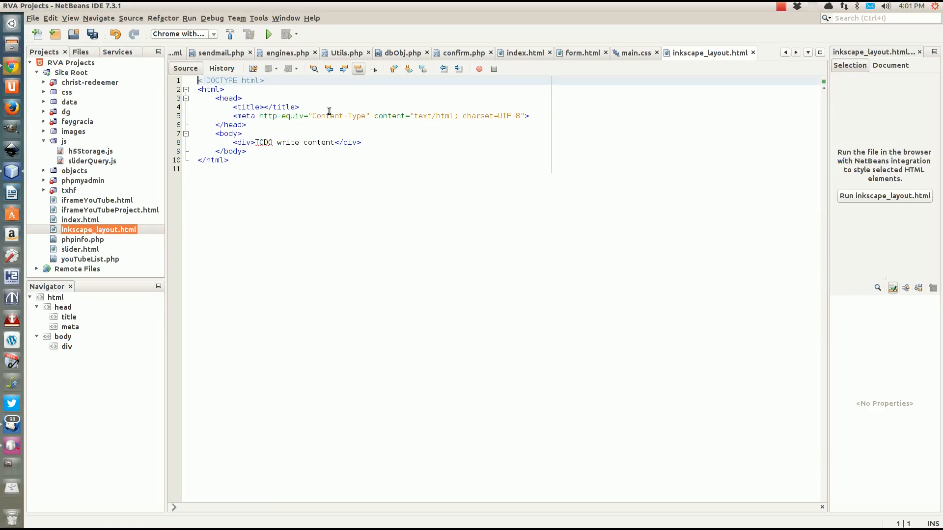
pyautogui.click(267, 106)
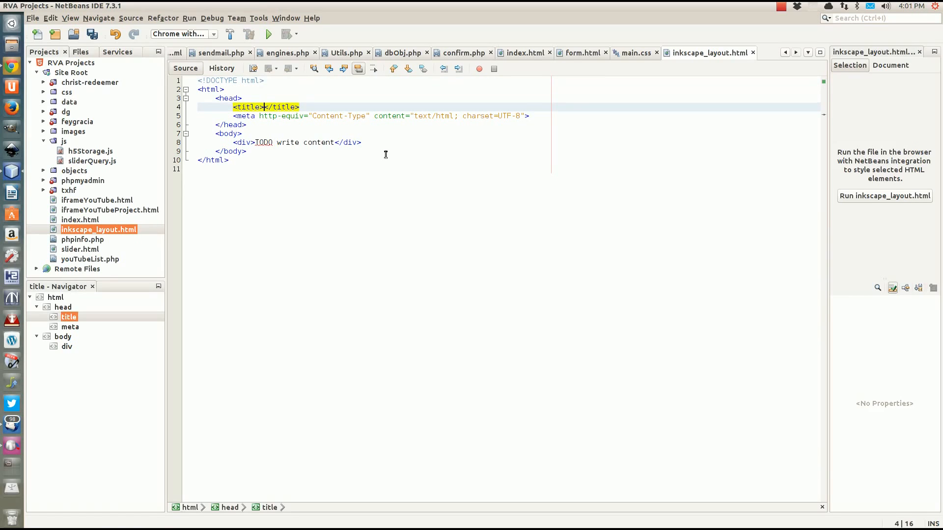
pyautogui.write('Inksca')
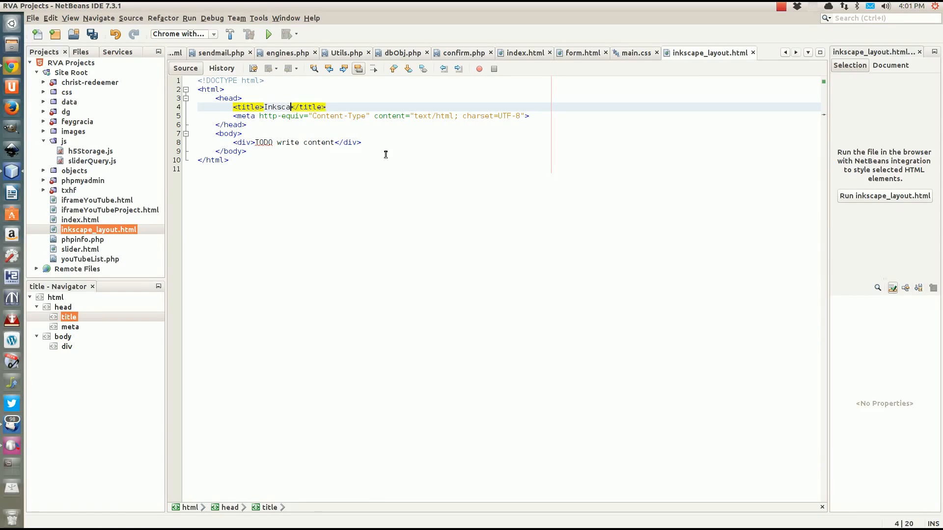
pyautogui.write('pe Layout')
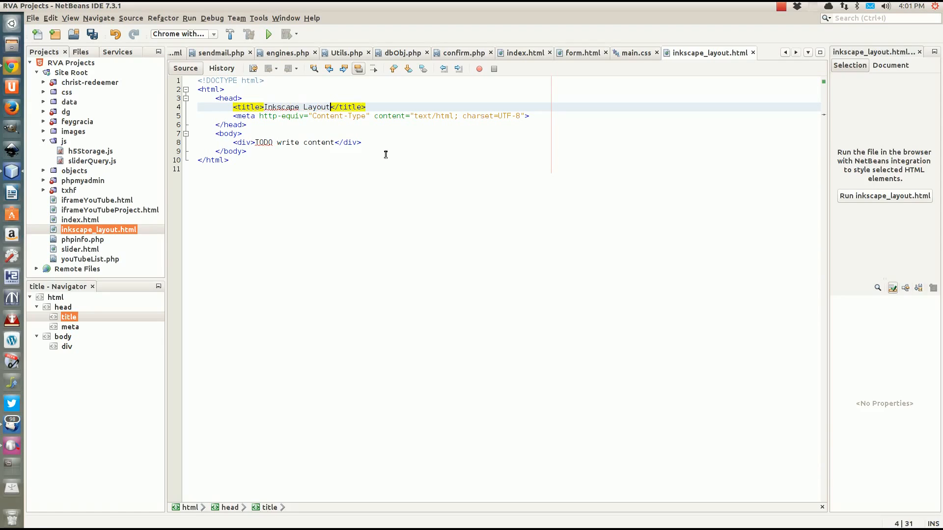
pyautogui.write(' Tutrial')
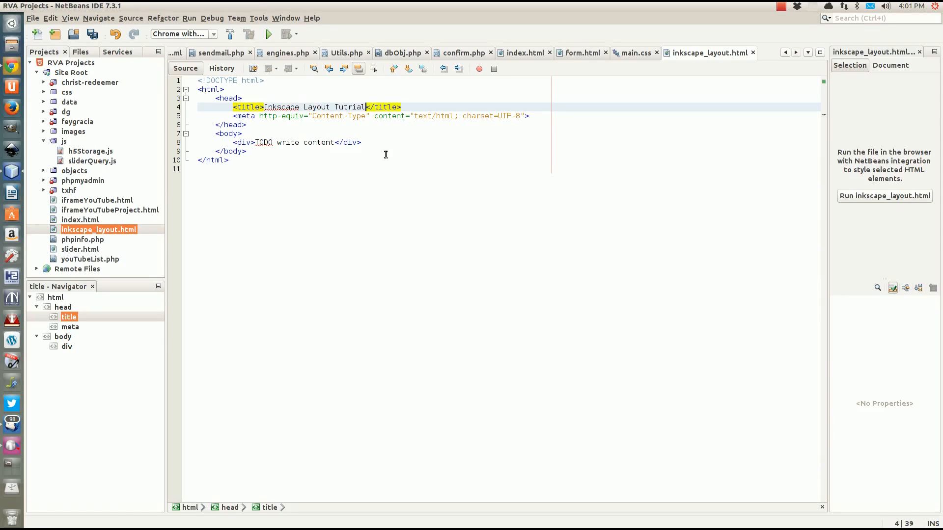
pyautogui.press('BackSpace')
pyautogui.press('BackSpace')
pyautogui.press('BackSpace')
pyautogui.press('BackSpace')
pyautogui.write('orial')
# Add an empty <style type="text/css"> block after the meta line
pyautogui.click(530, 119)
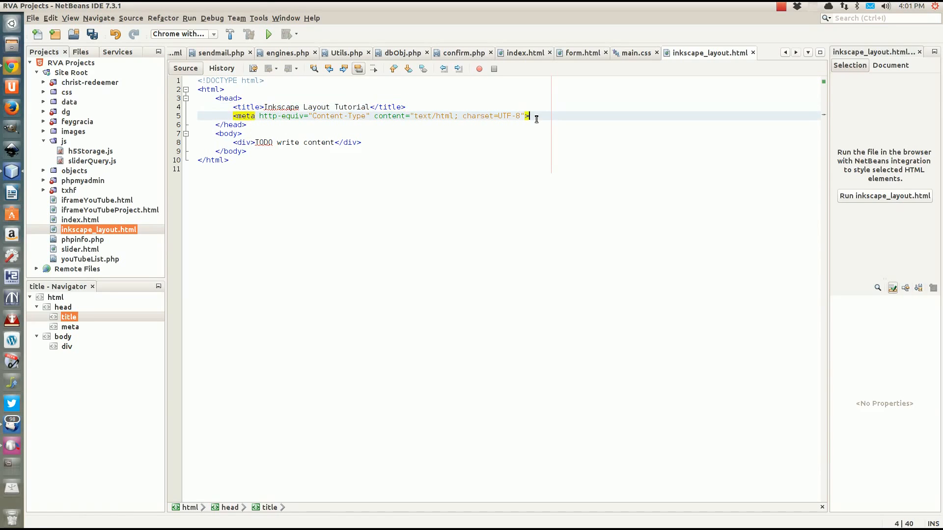
pyautogui.press('Return')
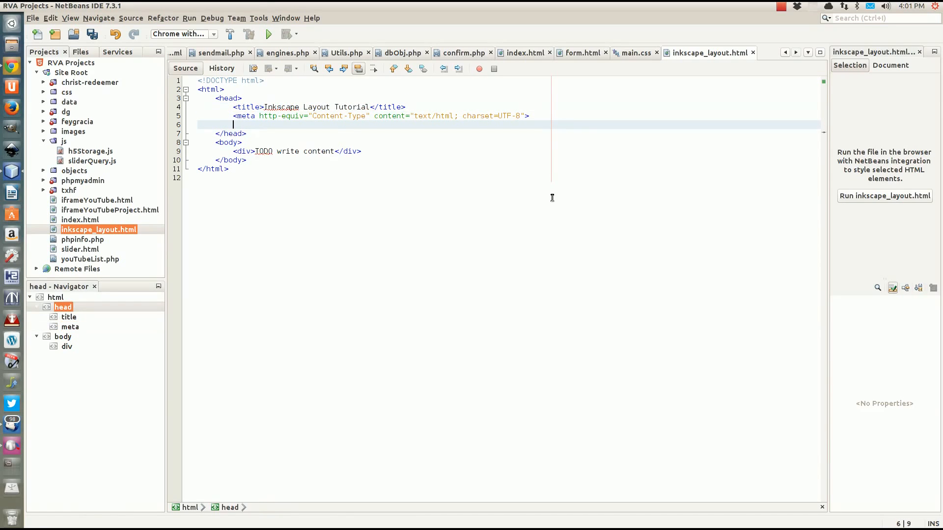
pyautogui.write('<sty')
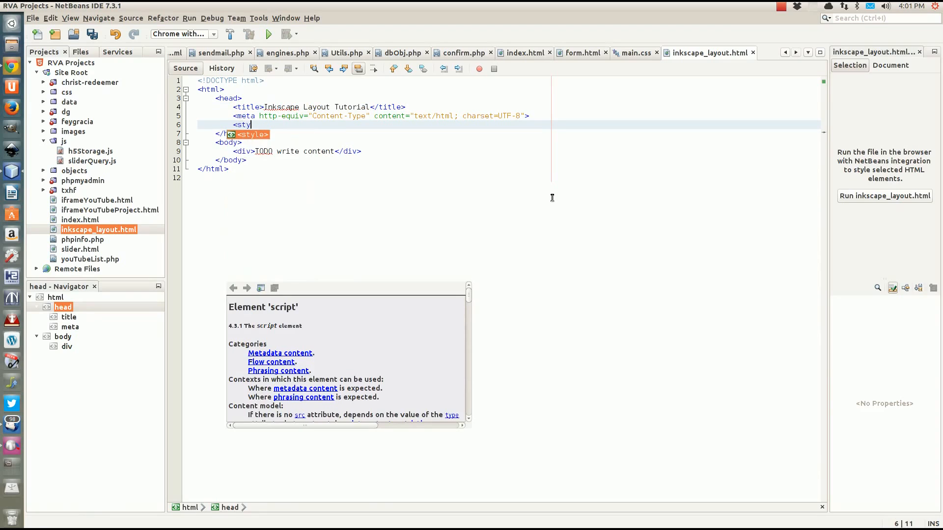
pyautogui.write('le type="')
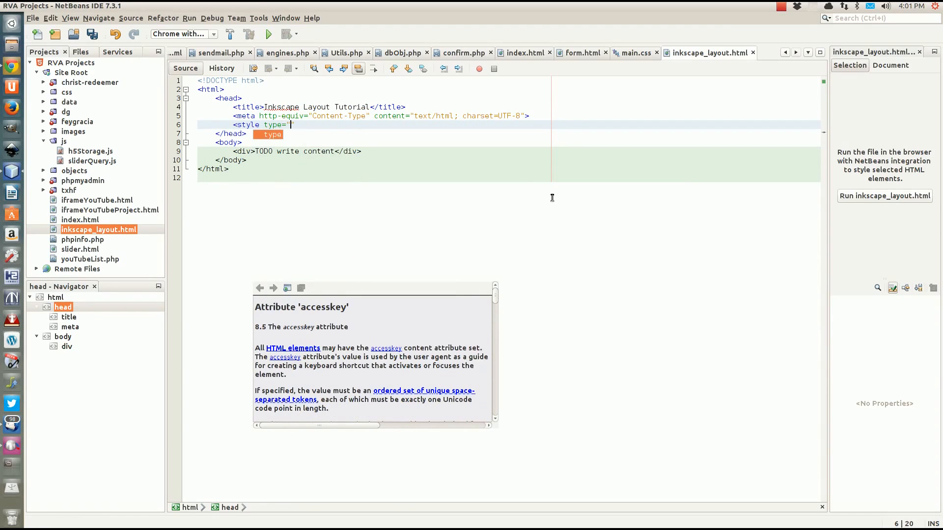
pyautogui.press('Return')
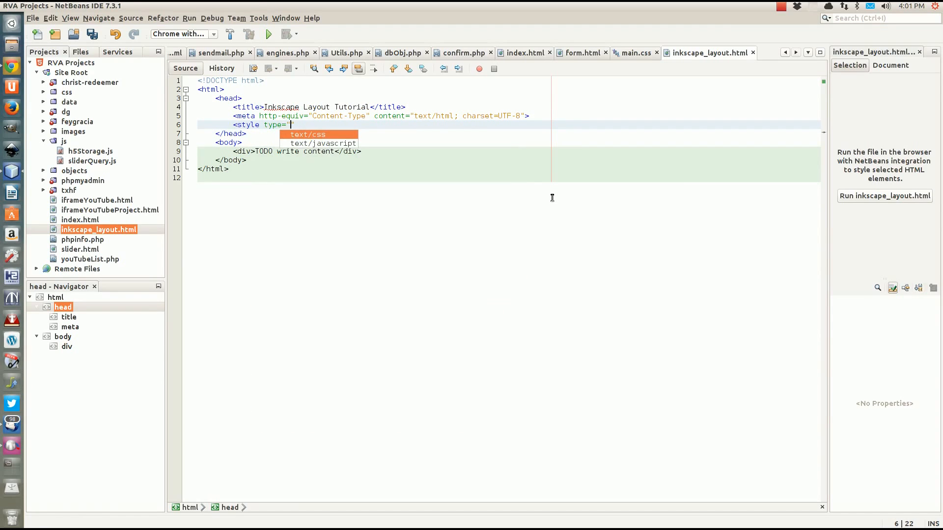
pyautogui.press('Return')
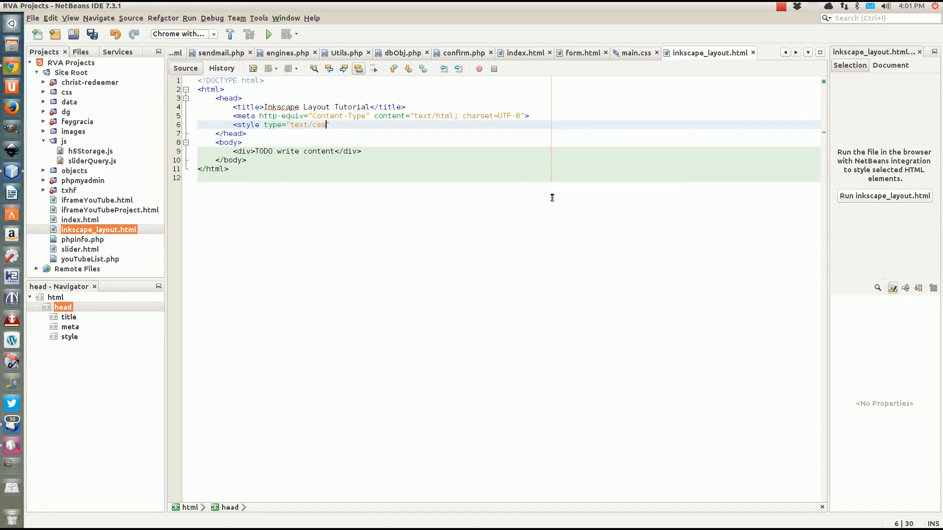
pyautogui.write('></style>')
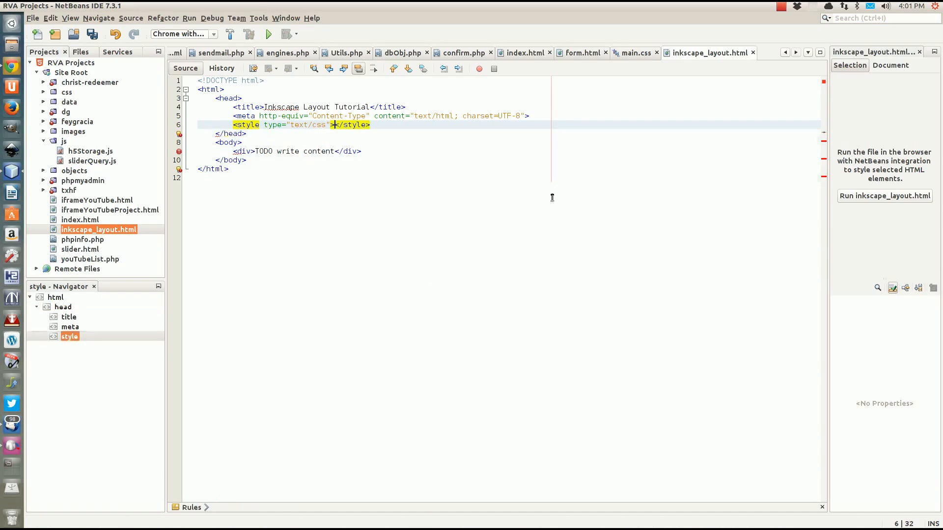
pyautogui.press('Return')
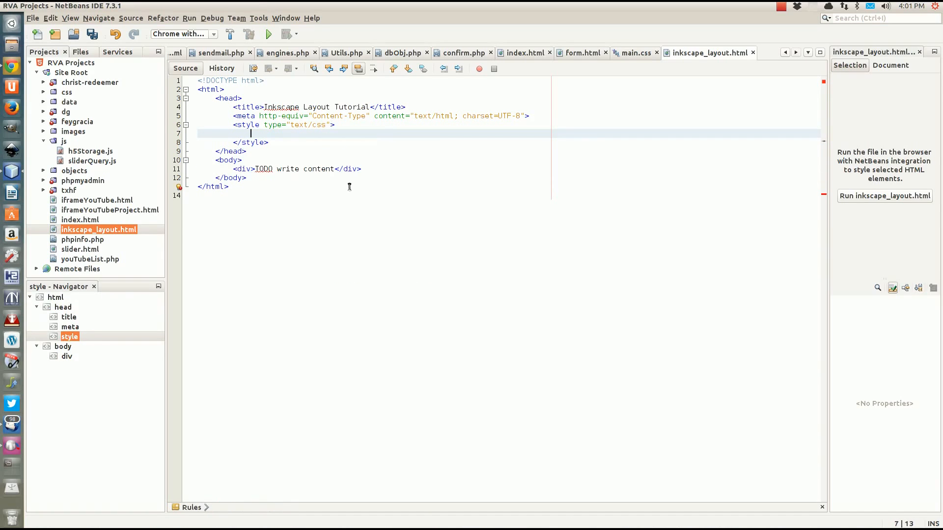
# Insert an empty <script type="text/javascript"> block after the meta line, above the style block
pyautogui.click(542, 116)
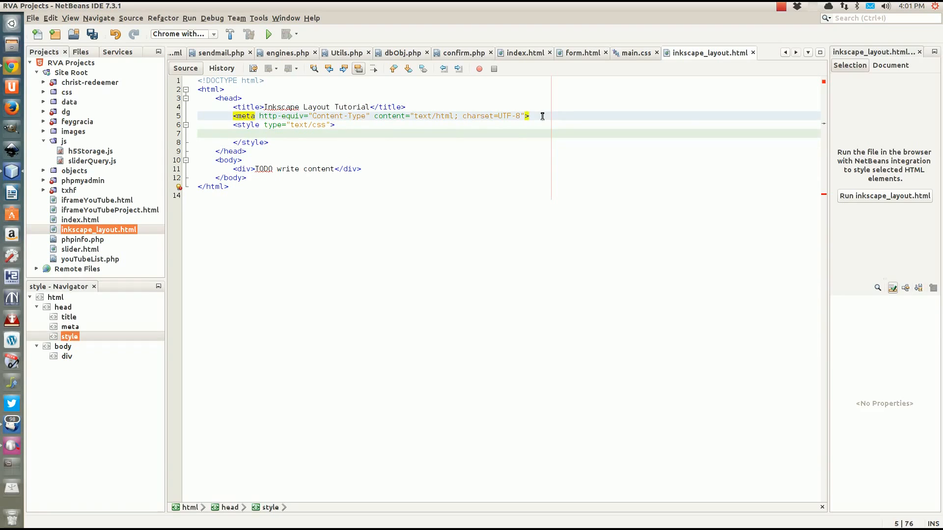
pyautogui.press('Return')
pyautogui.hotkey('ctrl', 'space')
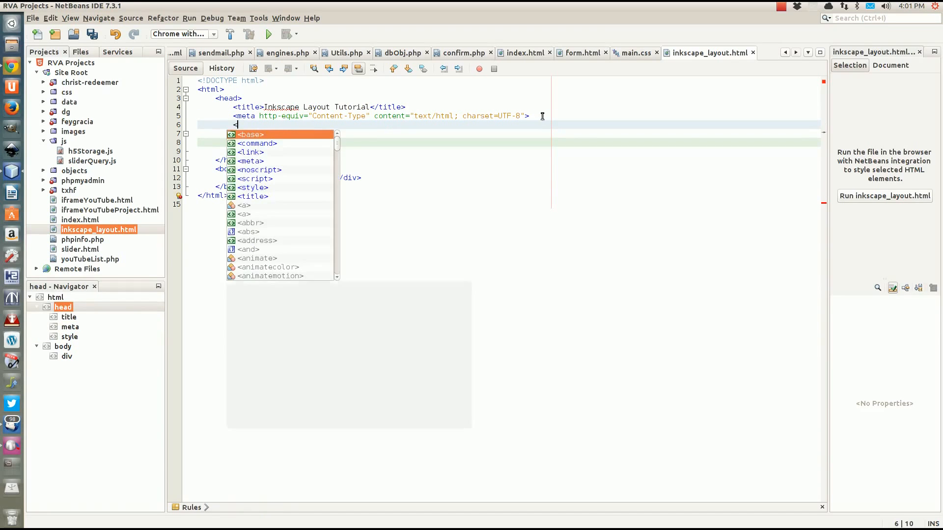
pyautogui.write('<script>')
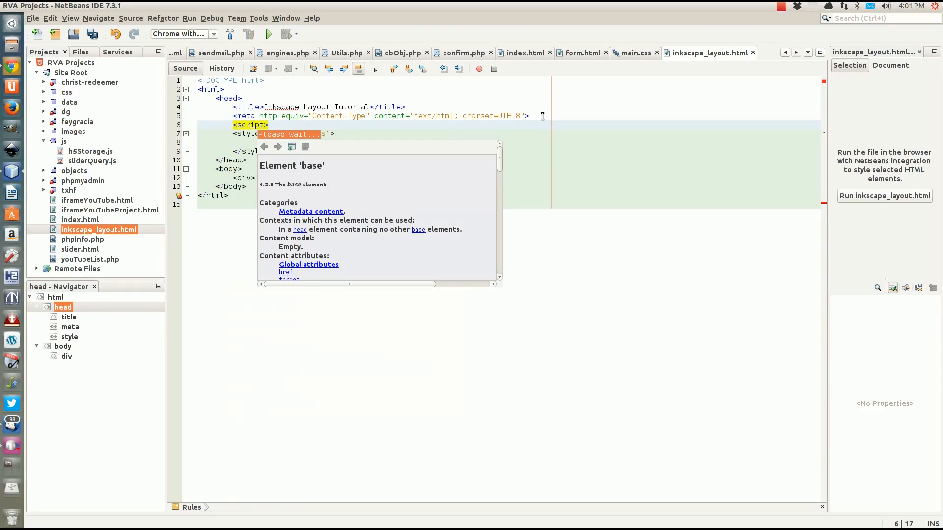
pyautogui.write('</script')
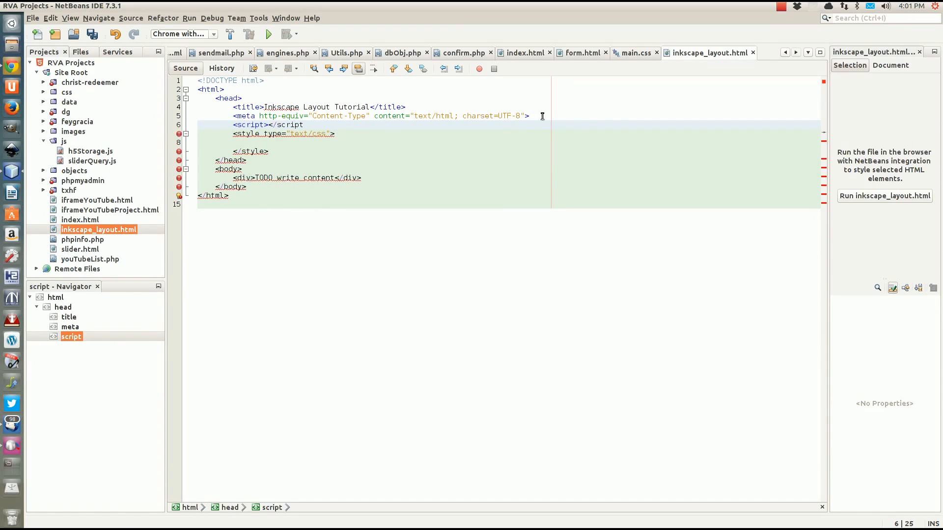
pyautogui.write('>')
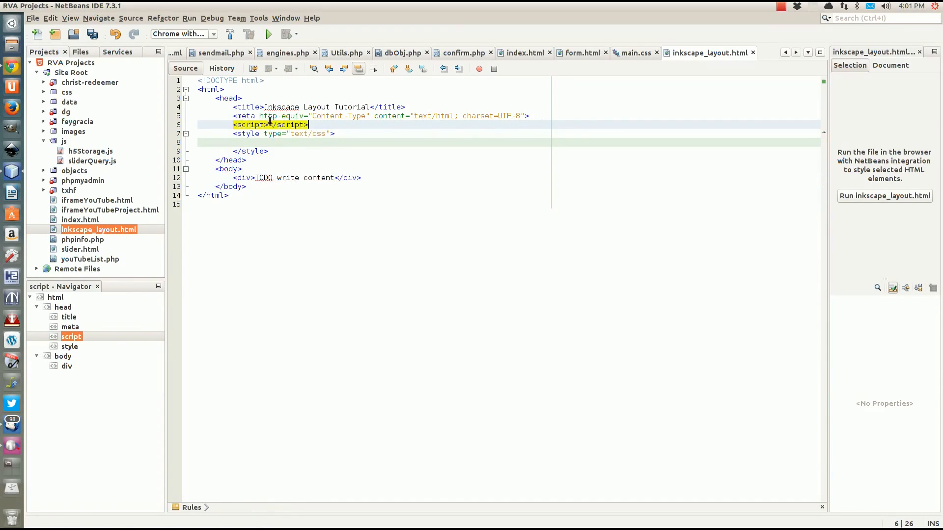
pyautogui.click(268, 124)
pyautogui.write('type="')
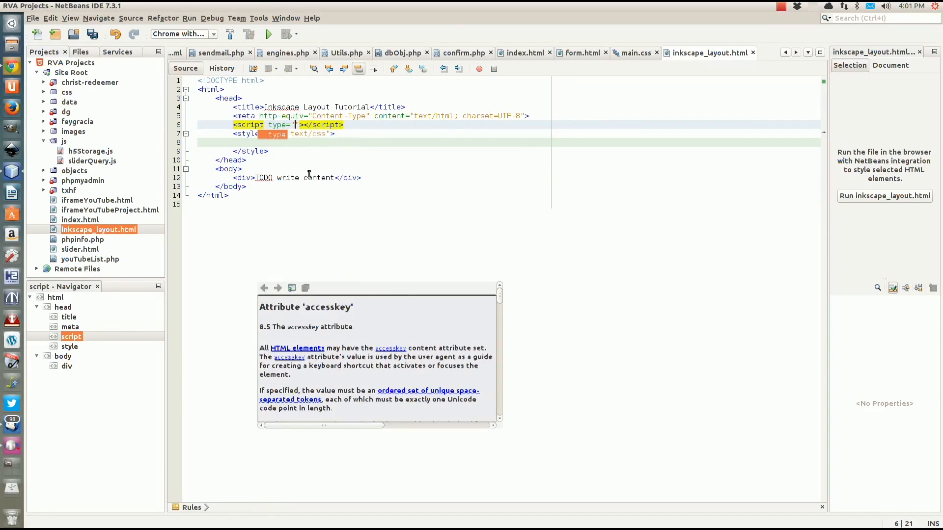
pyautogui.press('Down')
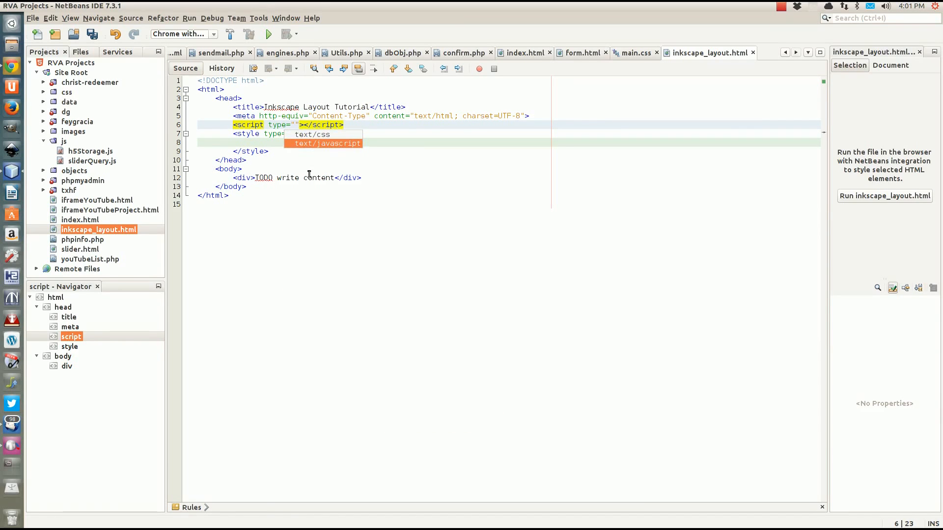
pyautogui.press('Return')
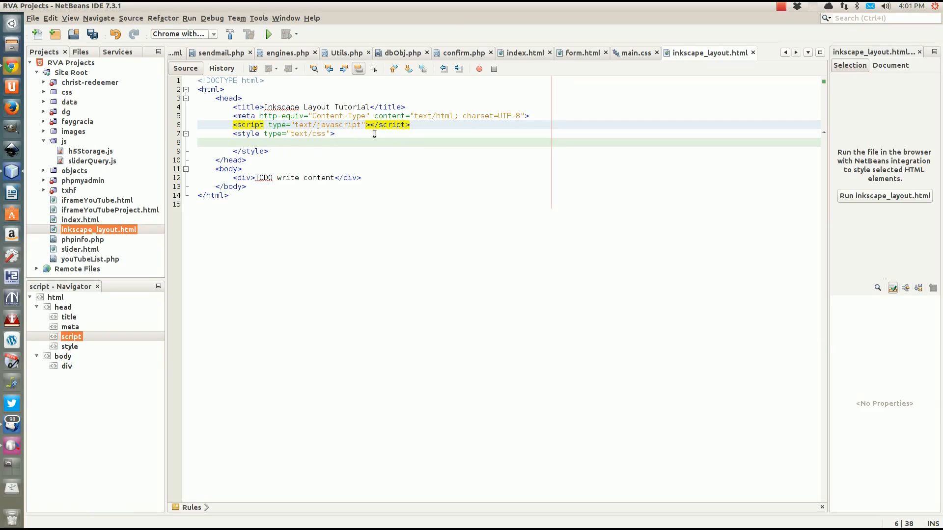
pyautogui.press('Right')
pyautogui.press('Right')
pyautogui.press('Return')
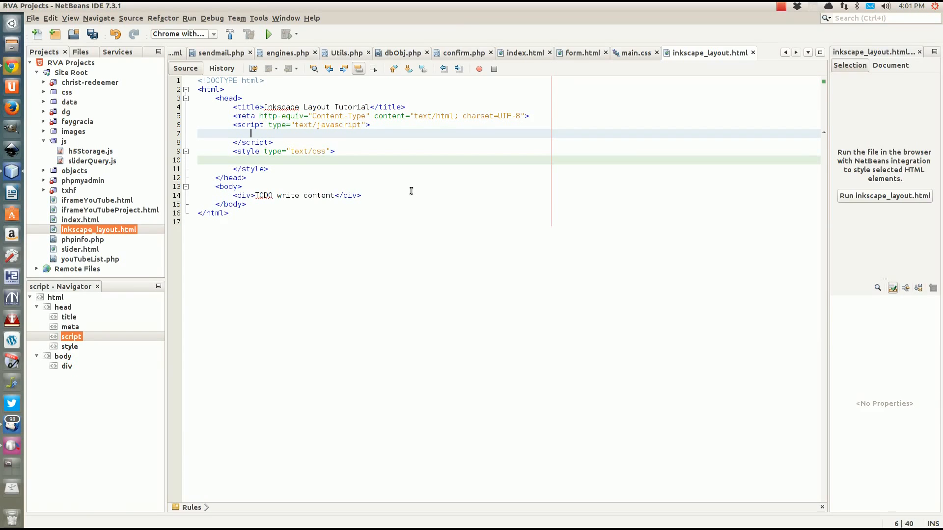
# Add a blank line after the meta tag and bring Chrome forward
pyautogui.click(546, 120)
pyautogui.press('Return')
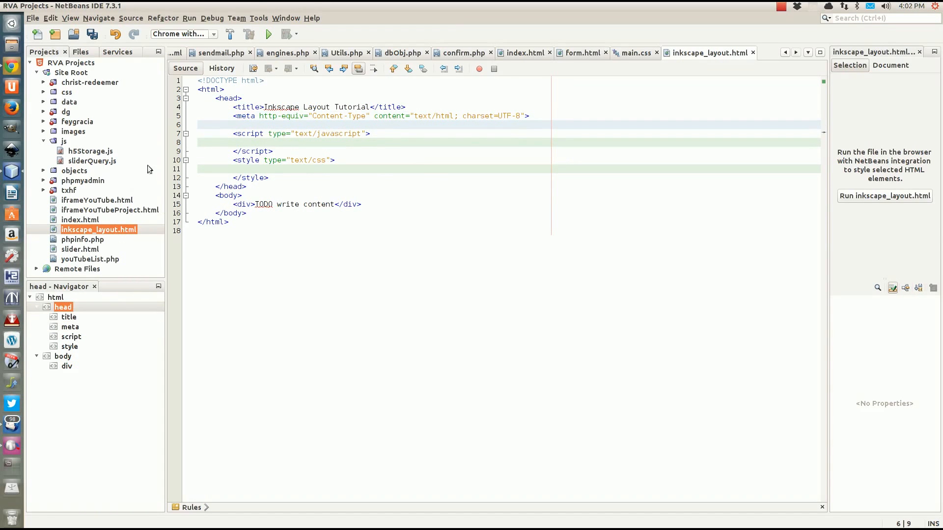
pyautogui.click(12, 66)
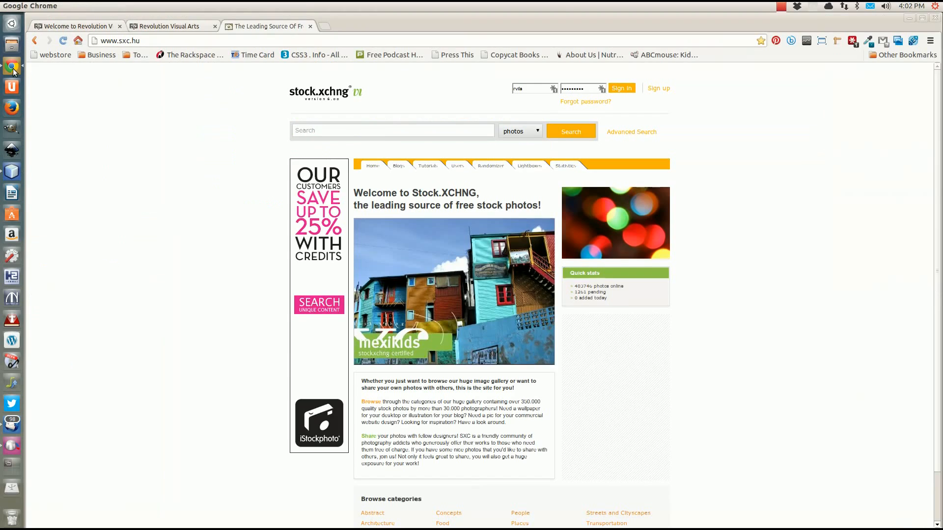
# Search for 'google jquery' and open the Google Hosted Libraries developer guide
pyautogui.click(324, 26)
pyautogui.write('google')
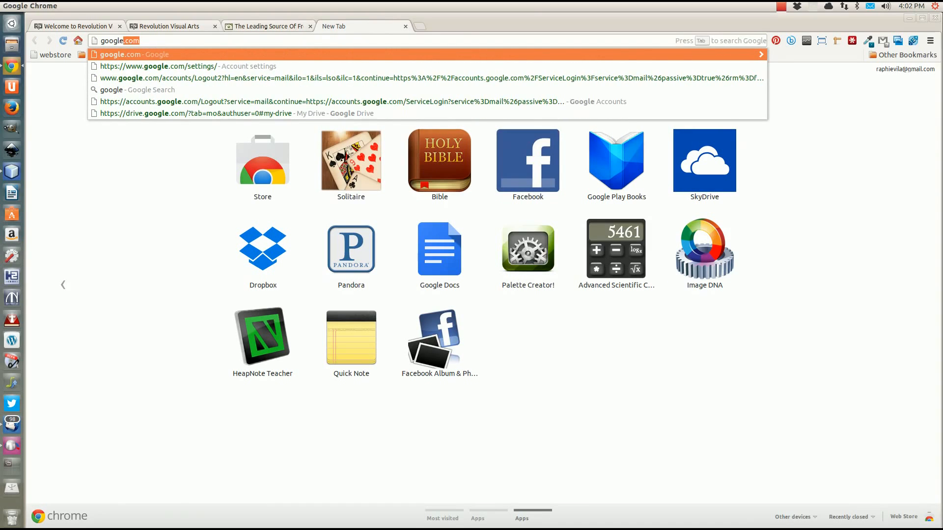
pyautogui.press('BackSpace')
pyautogui.press('BackSpace')
pyautogui.press('BackSpace')
pyautogui.press('BackSpace')
pyautogui.press('BackSpace')
pyautogui.press('BackSpace')
pyautogui.press('BackSpace')
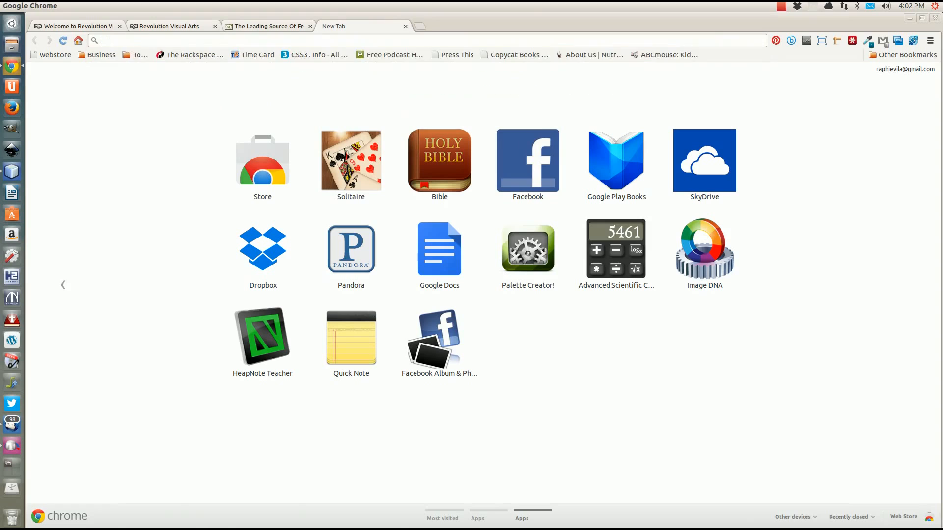
pyautogui.write('g')
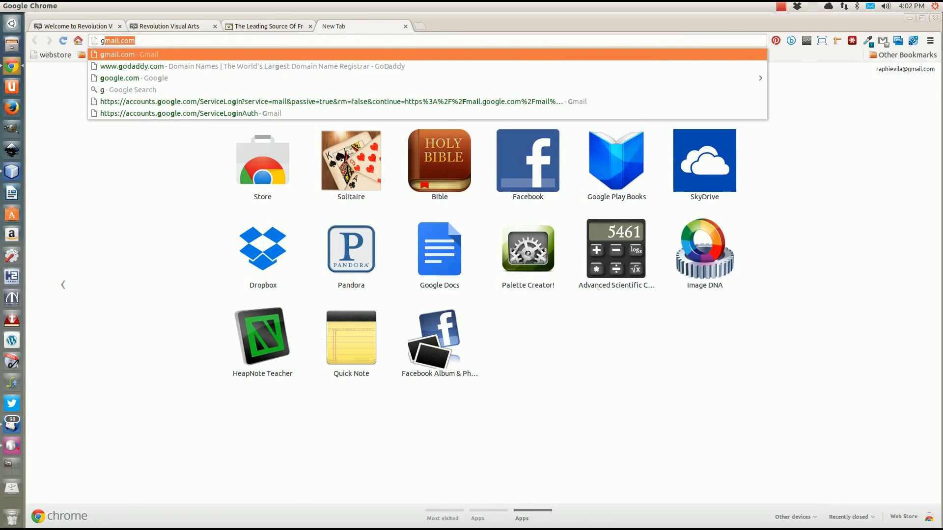
pyautogui.write('ooble')
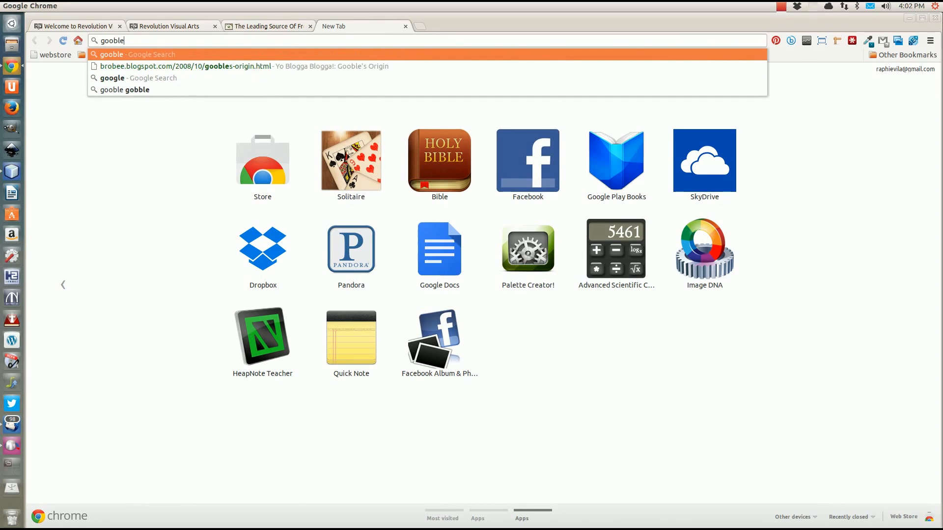
pyautogui.press('BackSpace')
pyautogui.press('BackSpace')
pyautogui.press('BackSpace')
pyautogui.write('gle')
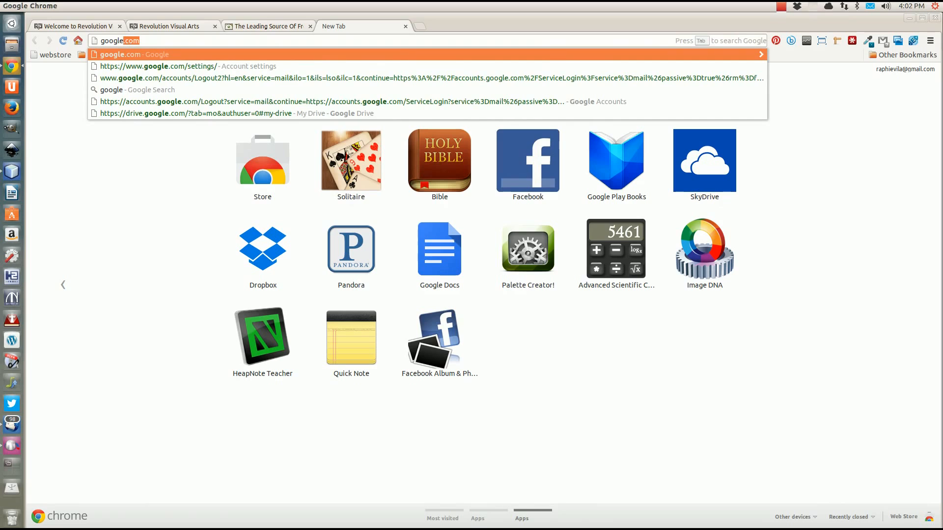
pyautogui.write(' jquery')
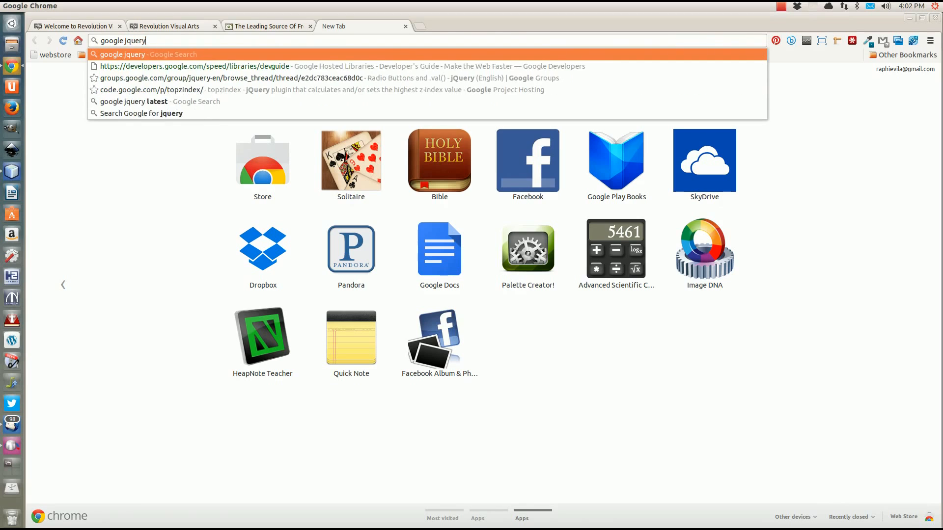
pyautogui.press('Return')
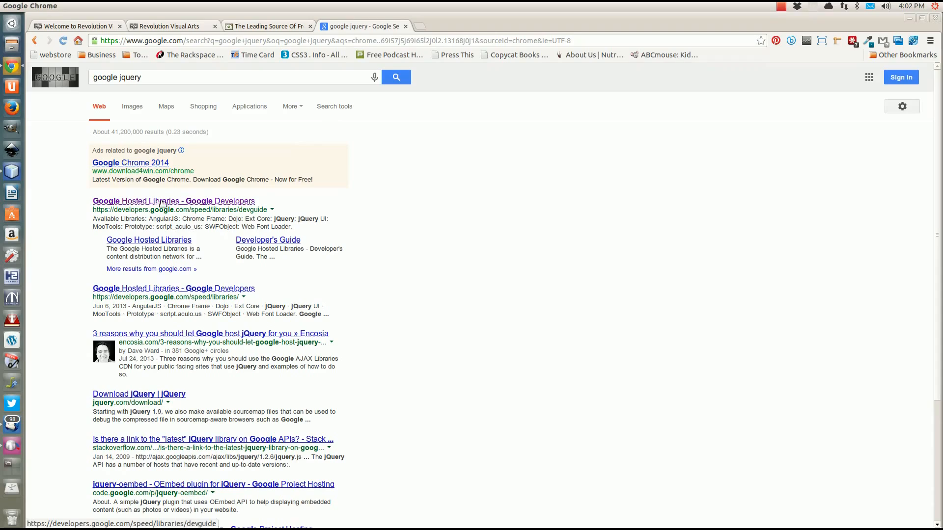
pyautogui.click(162, 202)
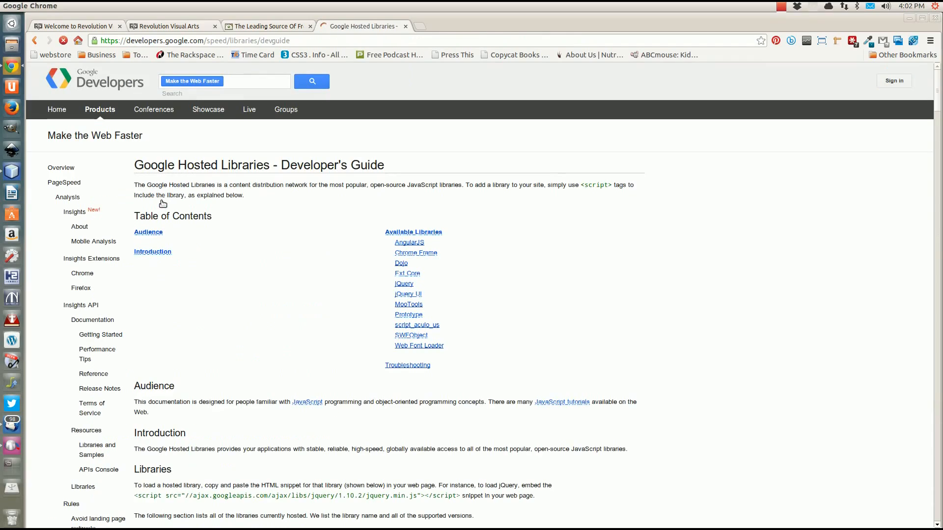
# Copy the jQuery 1.10.2 script snippet from the hosted libraries guide
pyautogui.scroll(-5, 259, 304)
pyautogui.scroll(-10, 263, 326)
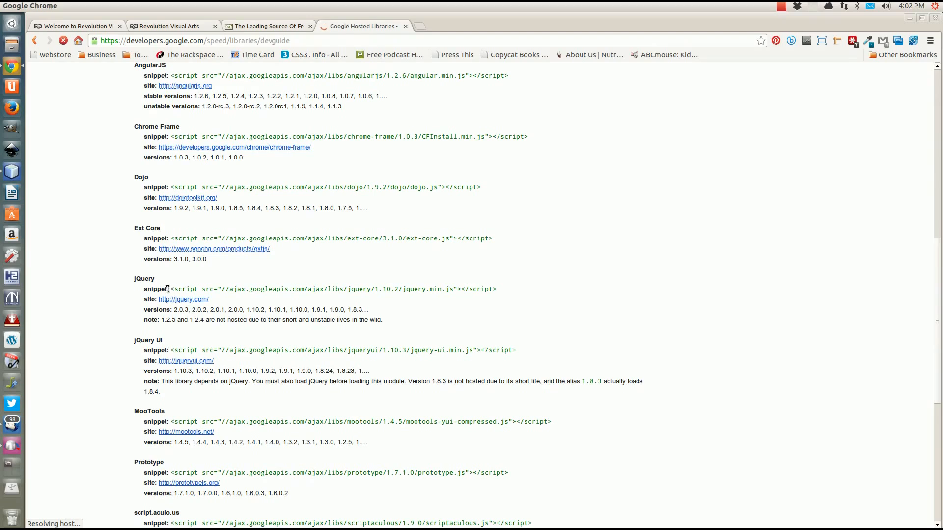
pyautogui.moveTo(170, 288); pyautogui.dragTo(497, 288)
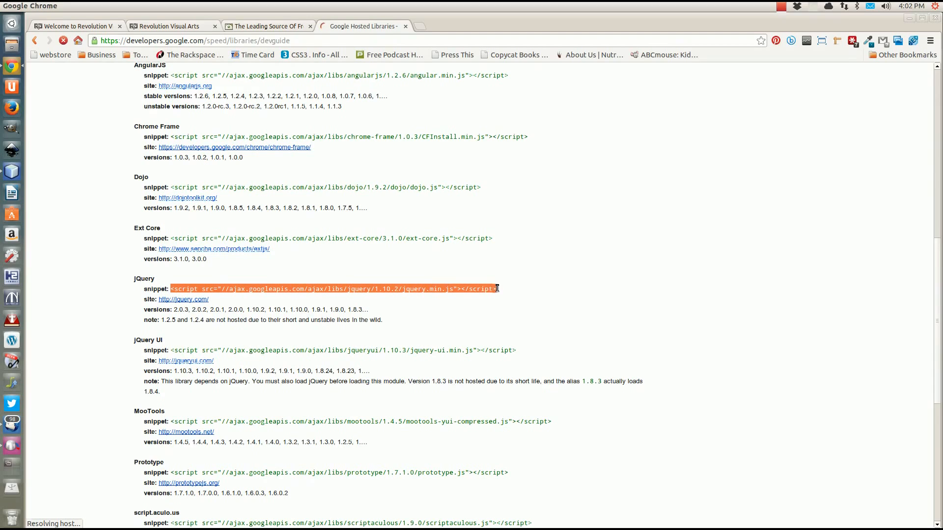
pyautogui.rightClick(411, 292)
pyautogui.click(434, 300)
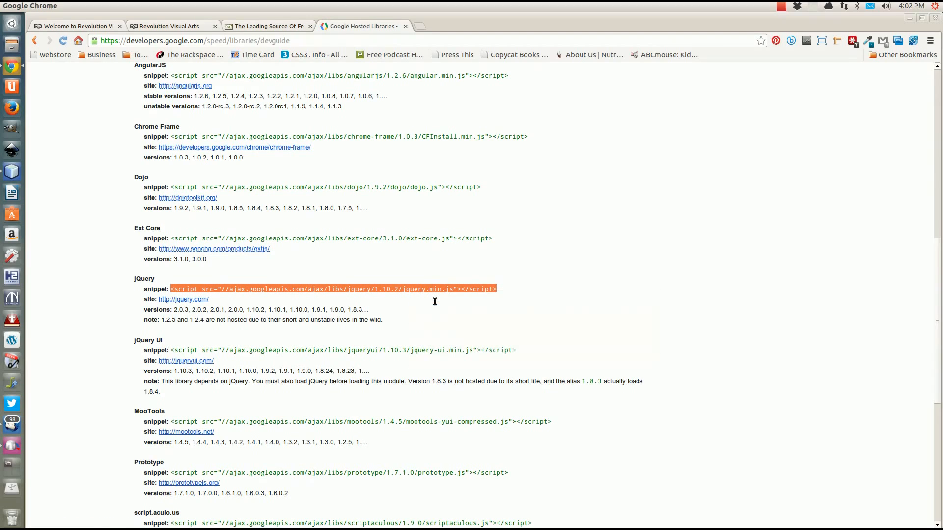
pyautogui.click(345, 309)
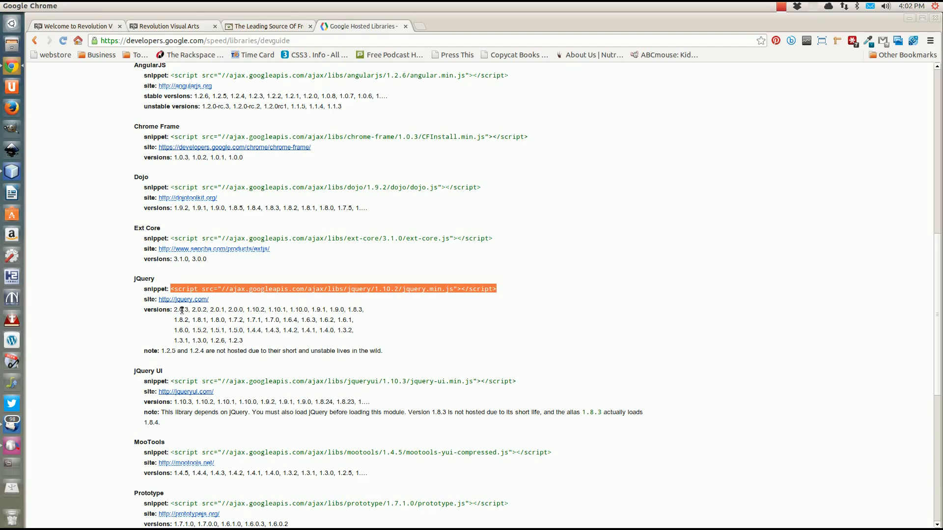
pyautogui.click(190, 309)
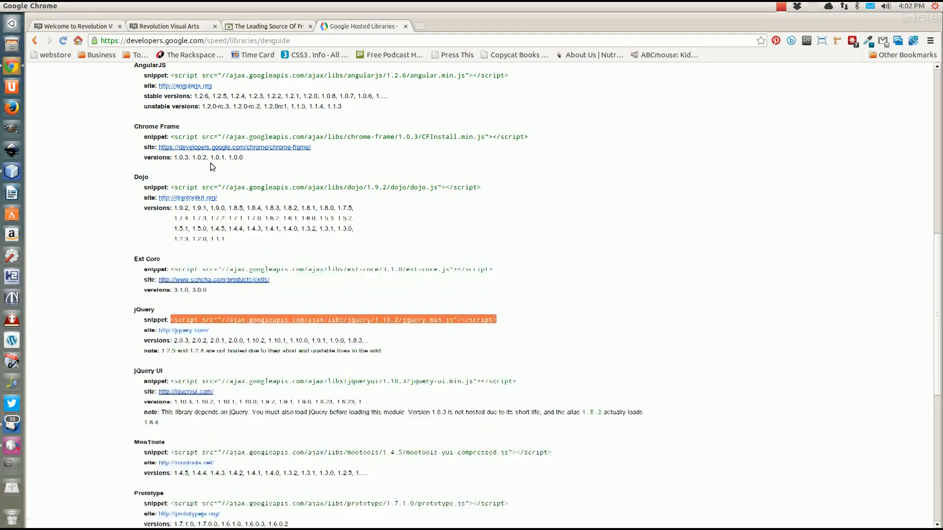
pyautogui.click(14, 174)
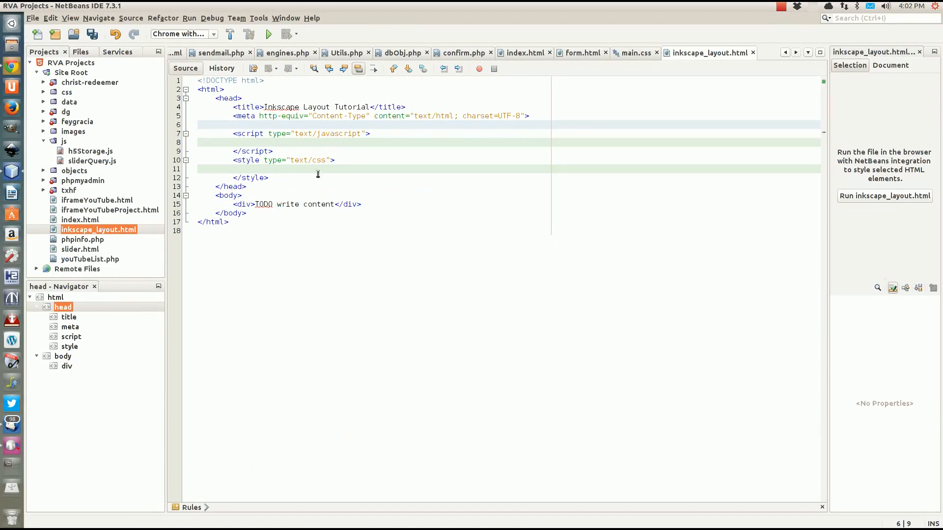
# Paste the jQuery script tag on line 6, change its version to 2.0.3, and add a blank line after
pyautogui.hotkey('ctrl', 'v')
pyautogui.moveTo(463, 124); pyautogui.dragTo(485, 126)
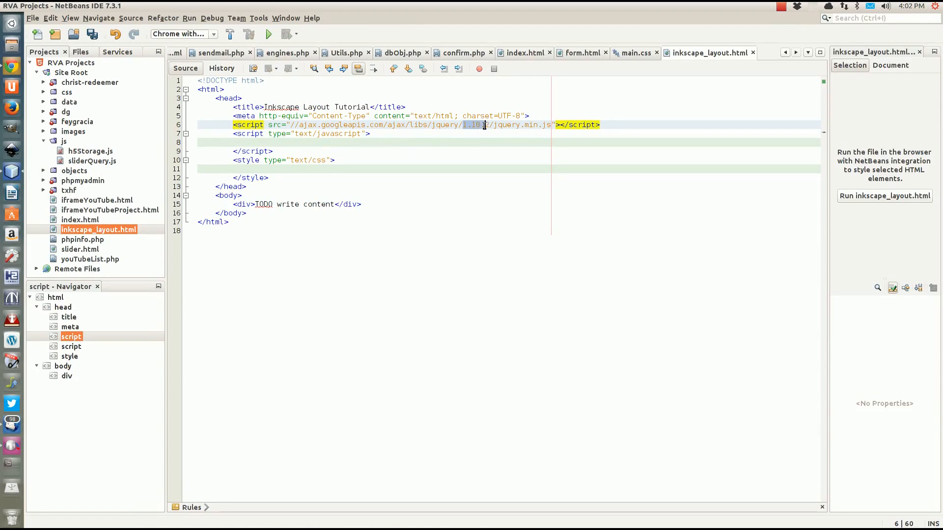
pyautogui.write('20')
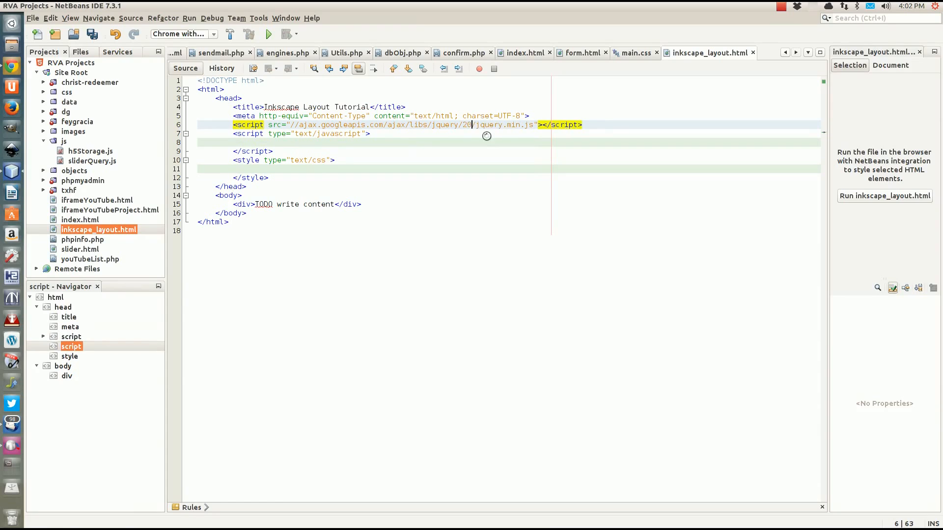
pyautogui.press('BackSpace')
pyautogui.write('.0')
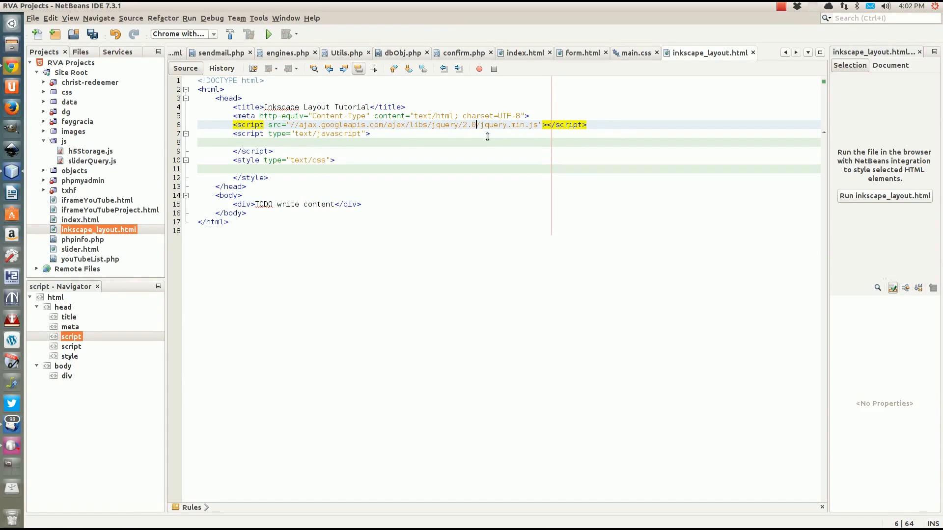
pyautogui.write('.3')
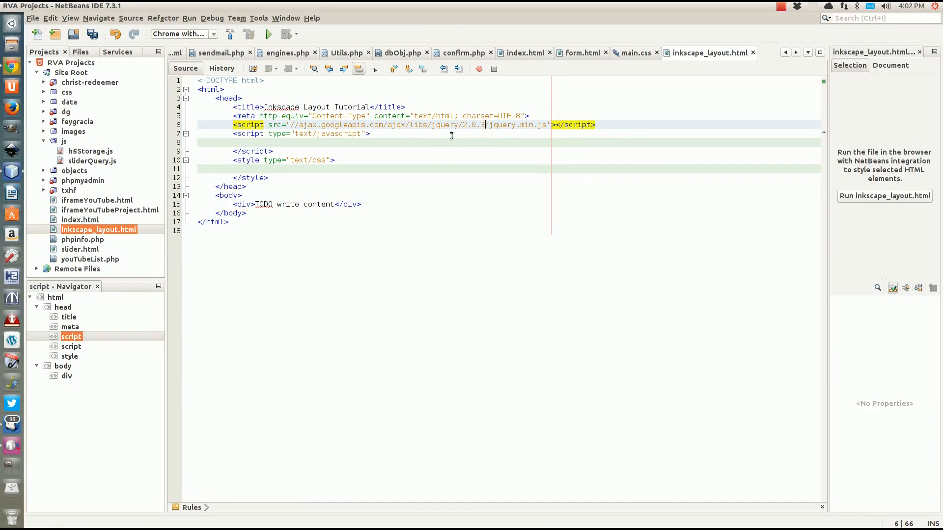
pyautogui.moveTo(597, 126); pyautogui.dragTo(604, 117)
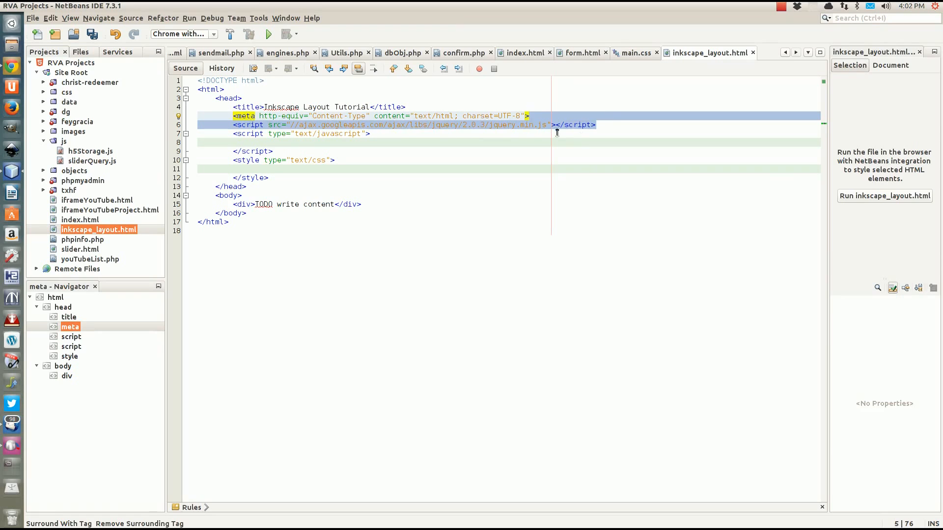
pyautogui.click(624, 124)
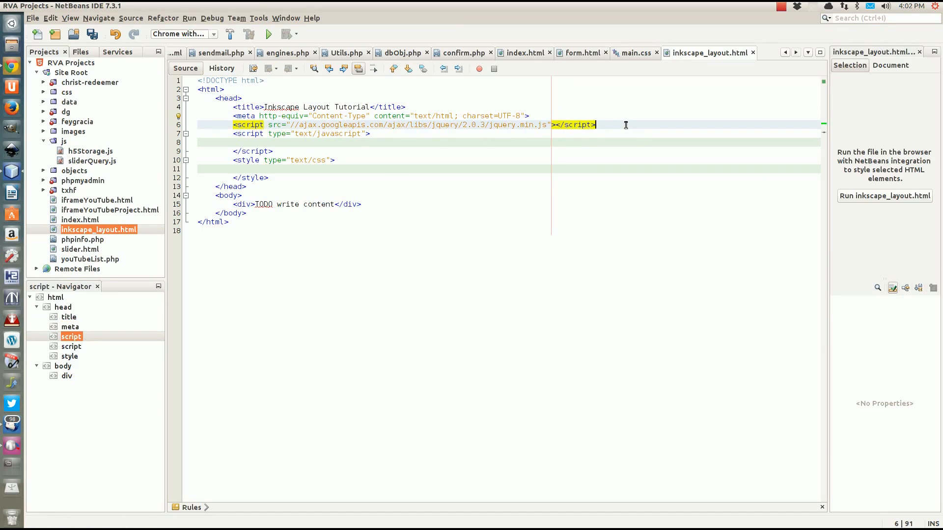
pyautogui.press('Return')
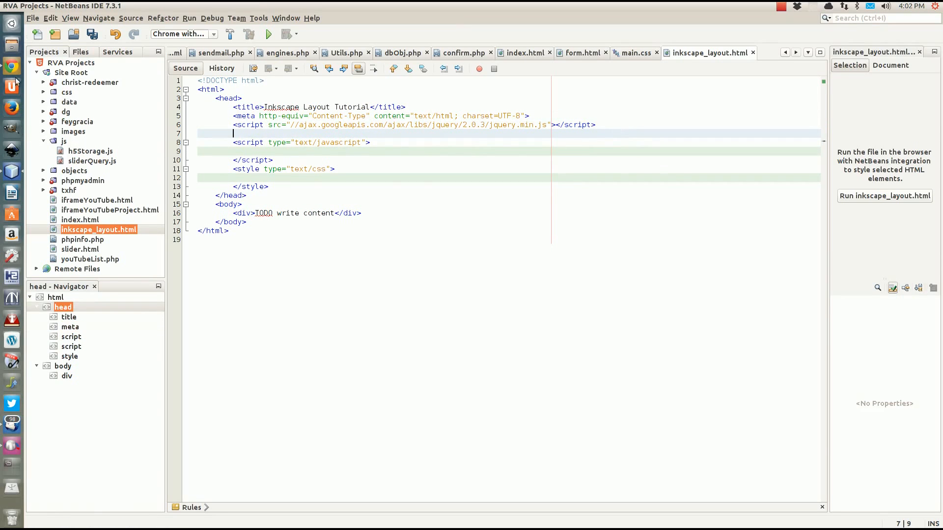
pyautogui.click(14, 70)
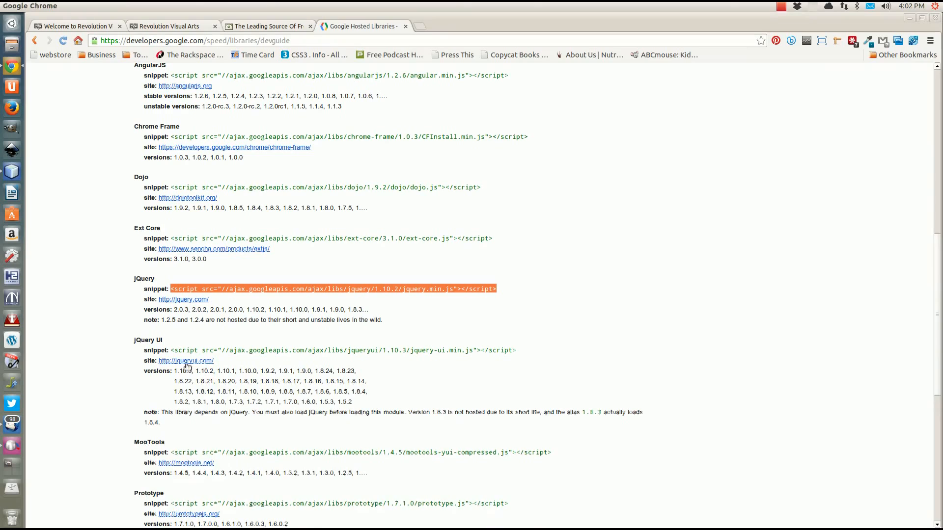
# Copy the jQuery UI 1.10.3 script snippet and return to NetBeans
pyautogui.moveTo(171, 350); pyautogui.dragTo(555, 348)
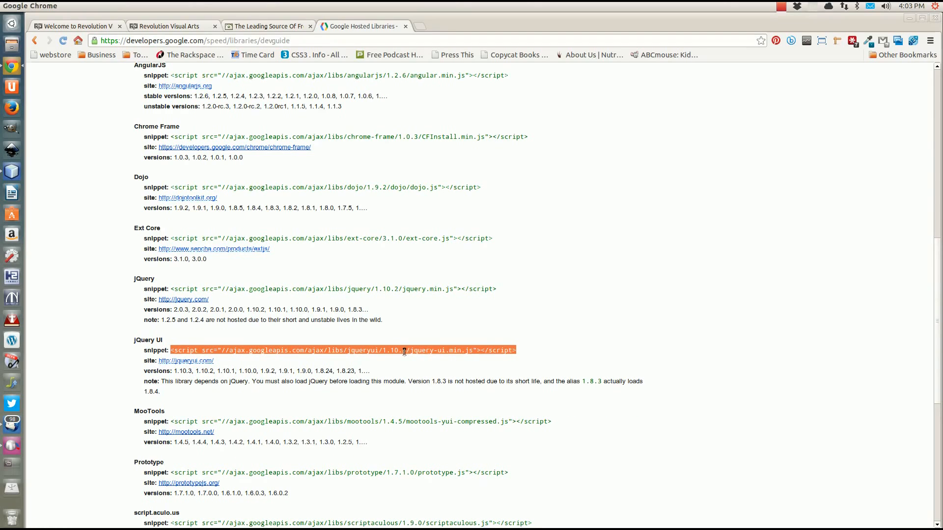
pyautogui.rightClick(403, 351)
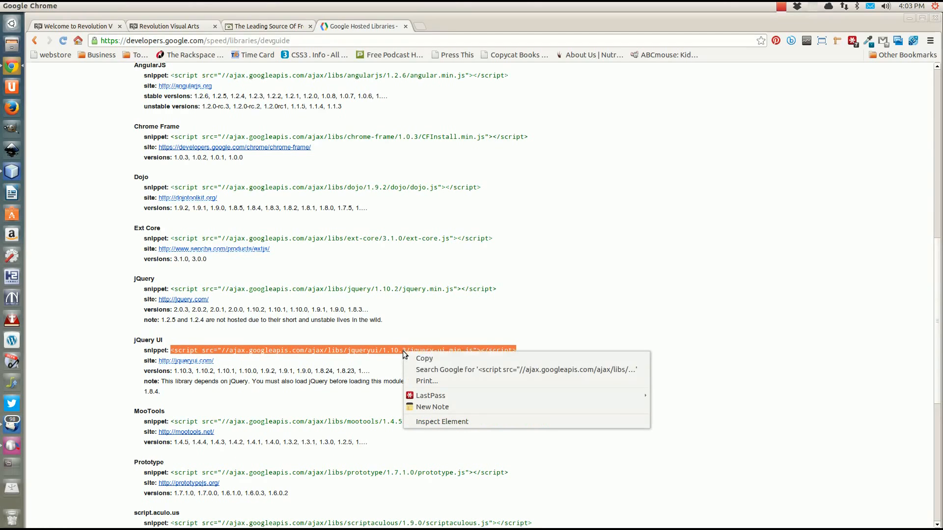
pyautogui.click(429, 358)
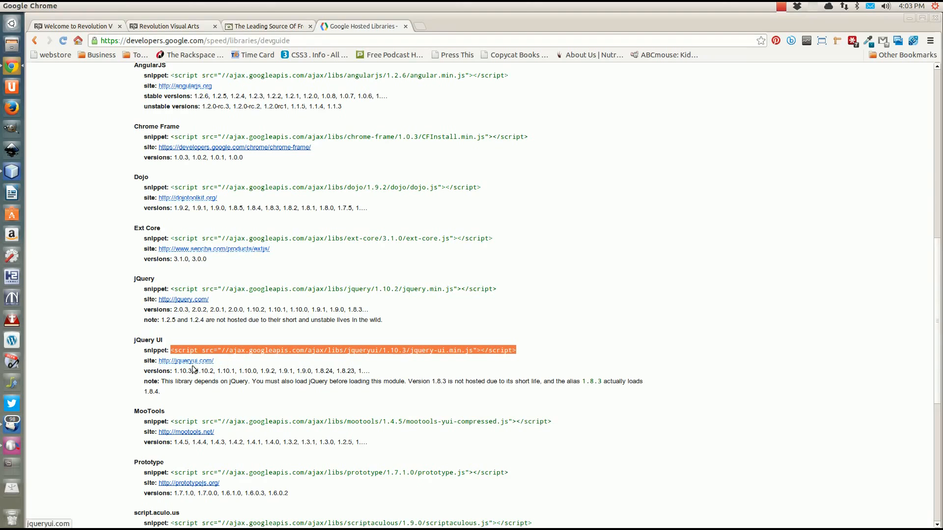
pyautogui.moveTo(194, 318)
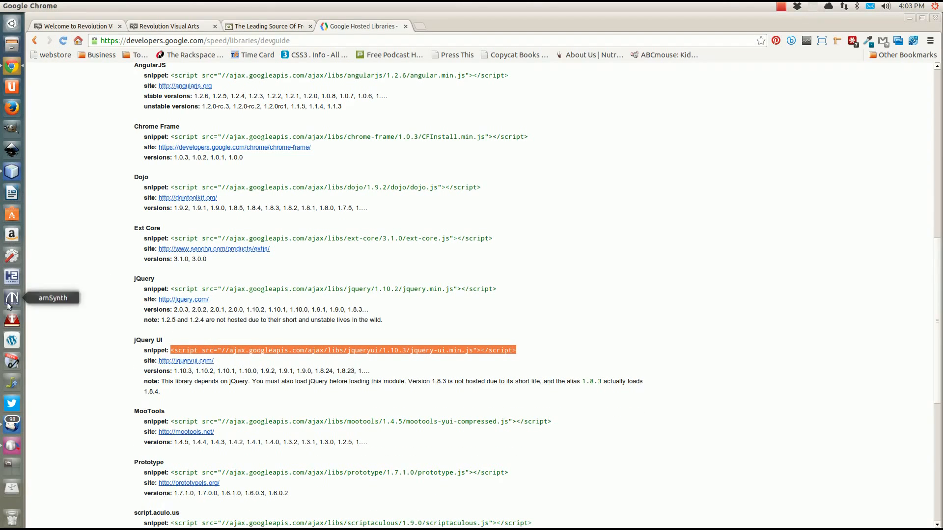
pyautogui.click(13, 171)
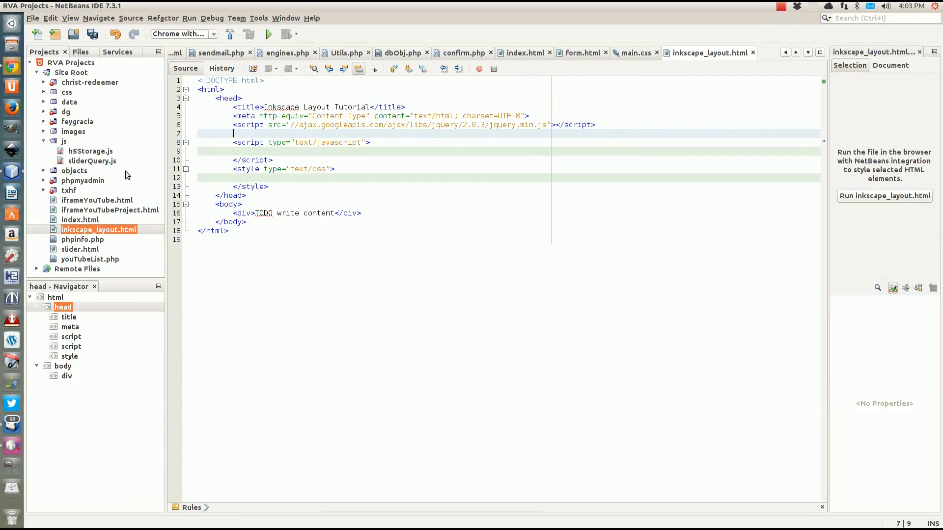
# Paste the jQuery UI 1.10.3 script tag below the jQuery line and remove the blank line before the script block
pyautogui.click(602, 125)
pyautogui.press('Return')
pyautogui.hotkey('ctrl', 'v')
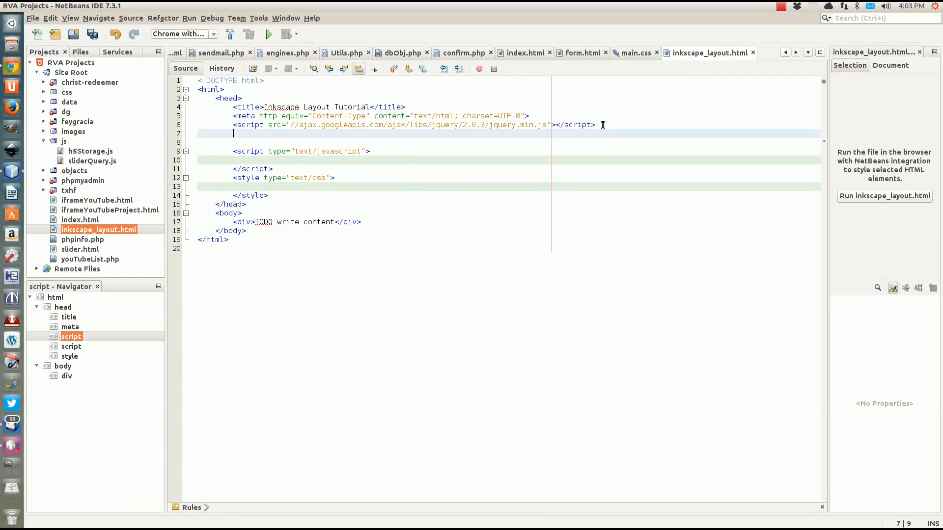
pyautogui.click(400, 142)
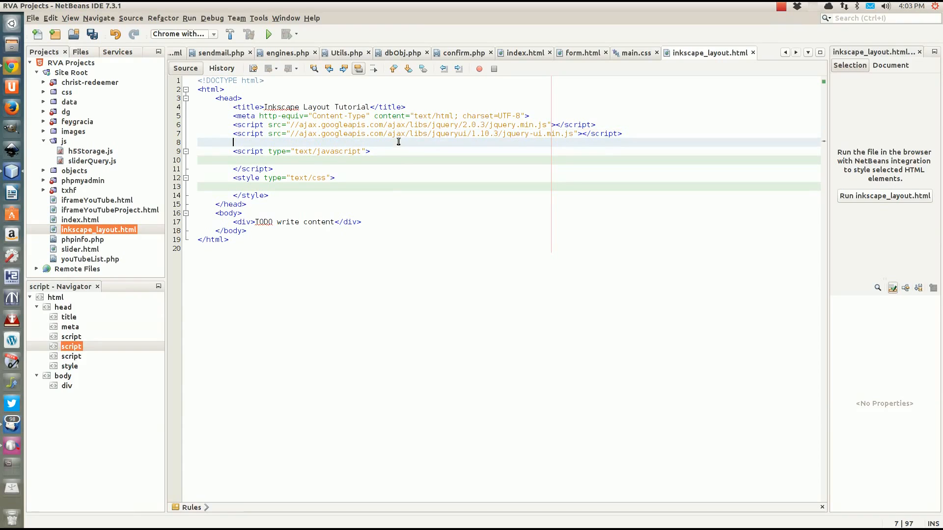
pyautogui.hotkey('ctrl', 'e')
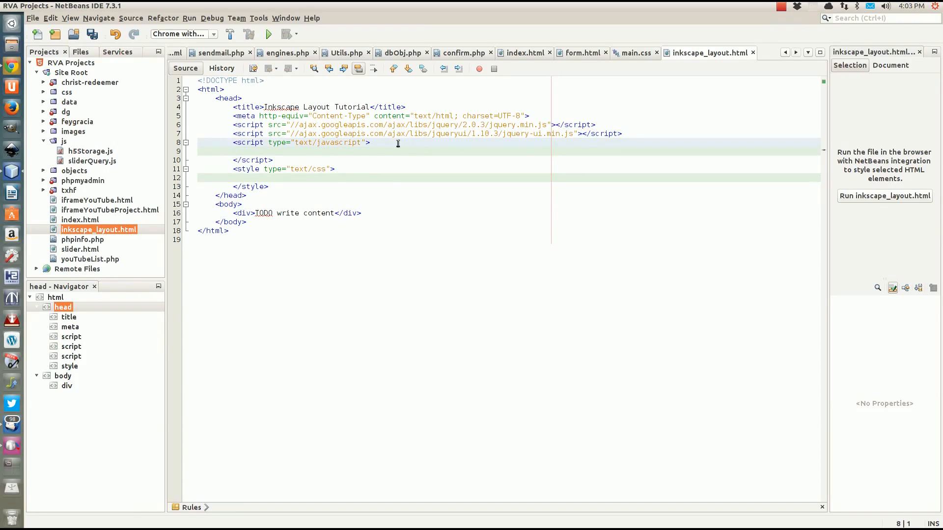
pyautogui.click(399, 143)
pyautogui.click(303, 150)
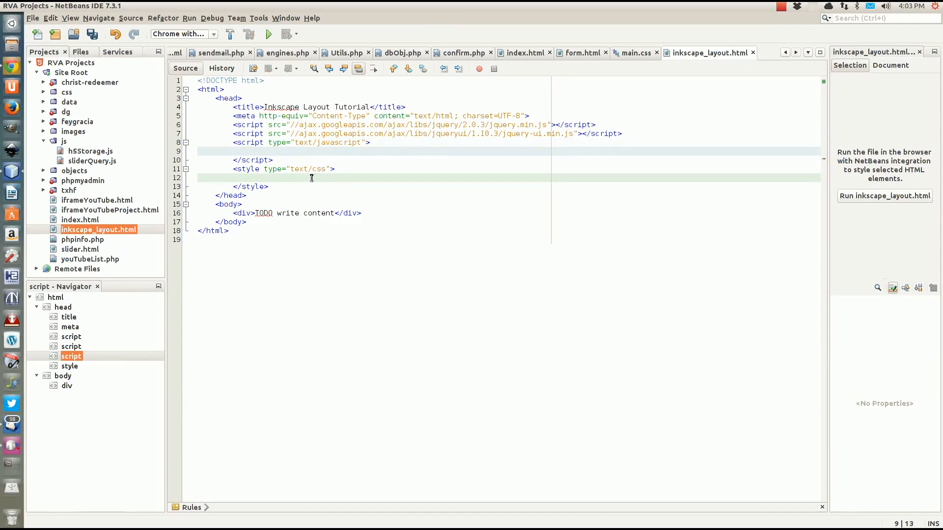
# Add a body rule with background: black url('/images/tutorial/background.png') top left no-repeat
pyautogui.click(411, 181)
pyautogui.write('b')
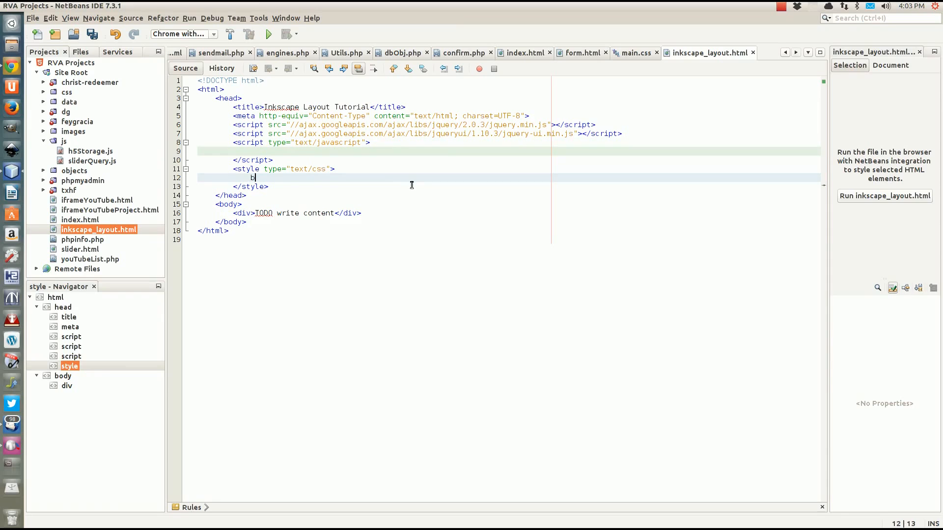
pyautogui.write('ody {')
pyautogui.press('Return')
pyautogui.write('bac')
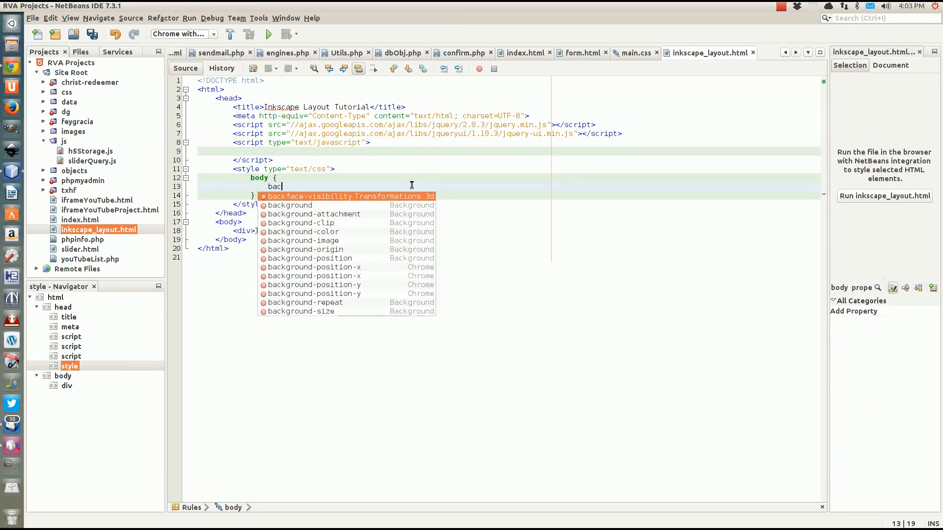
pyautogui.write('kground:')
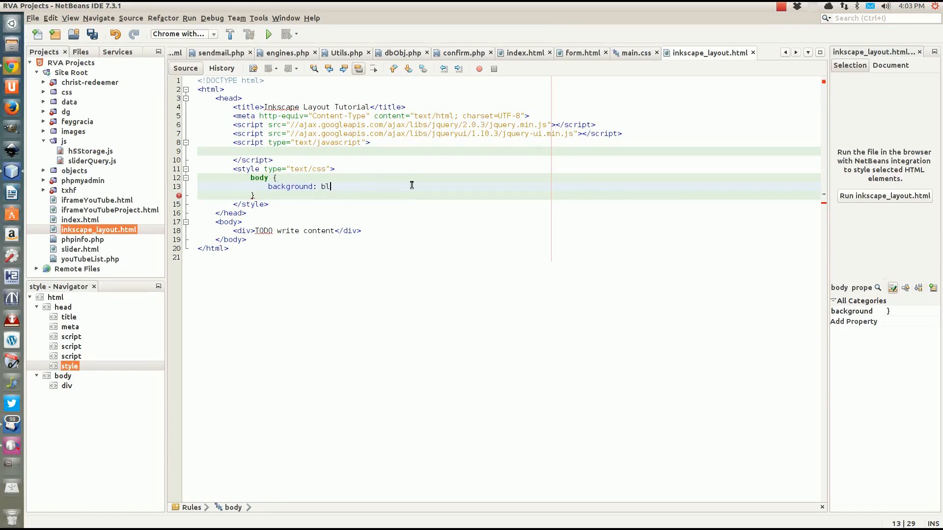
pyautogui.write(' black')
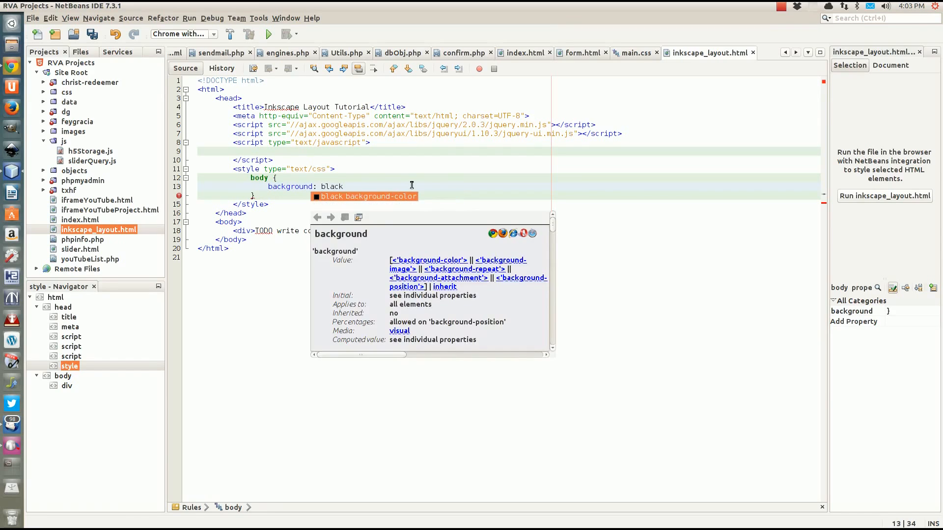
pyautogui.write(' url')
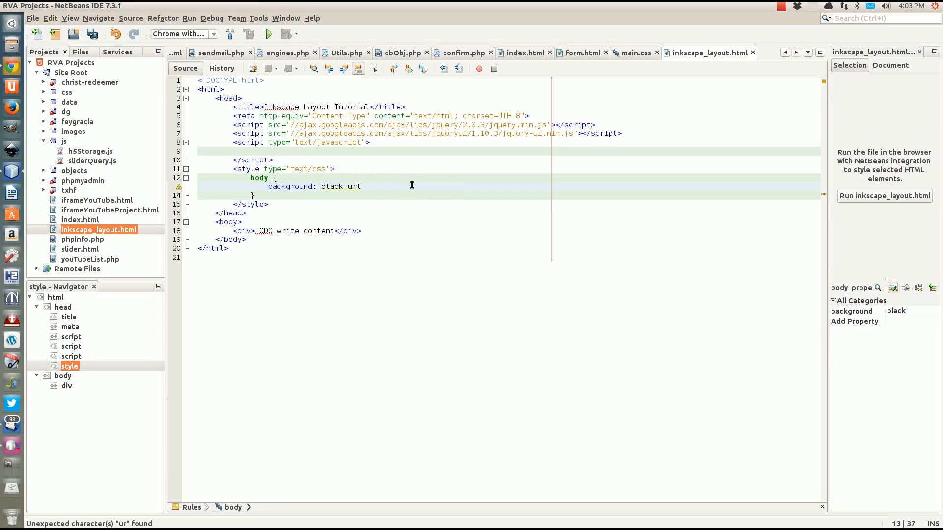
pyautogui.write('() top')
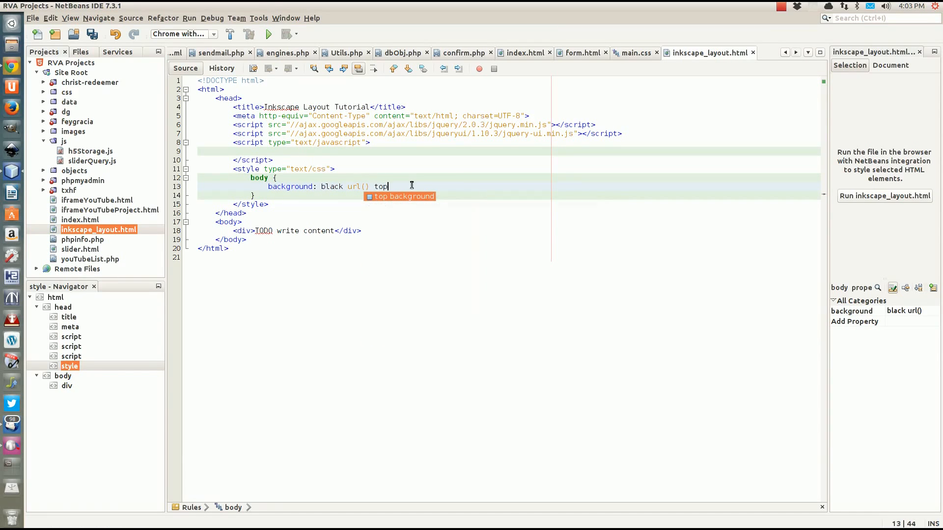
pyautogui.write(' left')
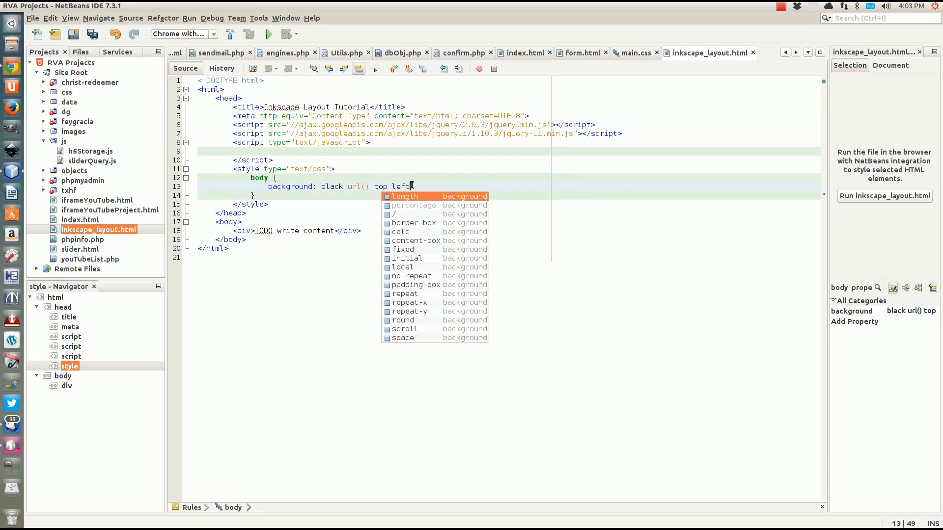
pyautogui.write(' no')
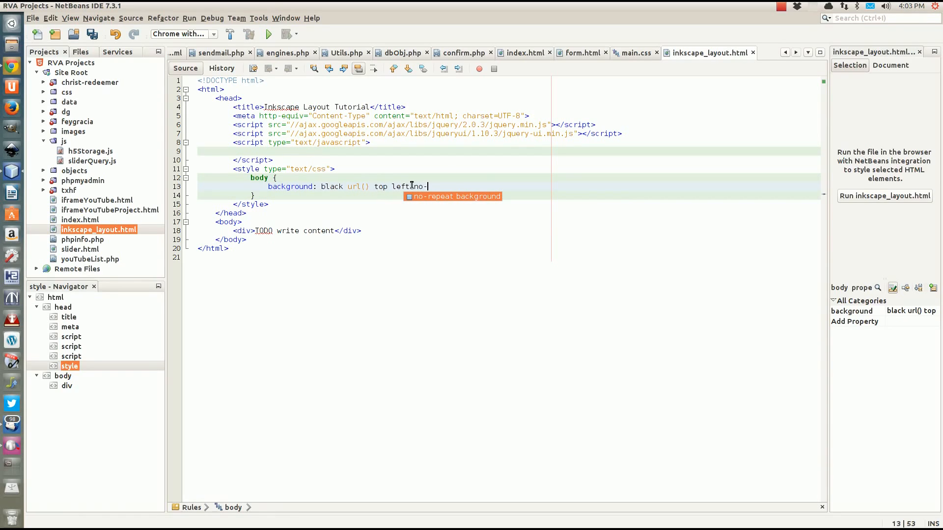
pyautogui.write('-')
pyautogui.press('Return')
pyautogui.click(366, 187)
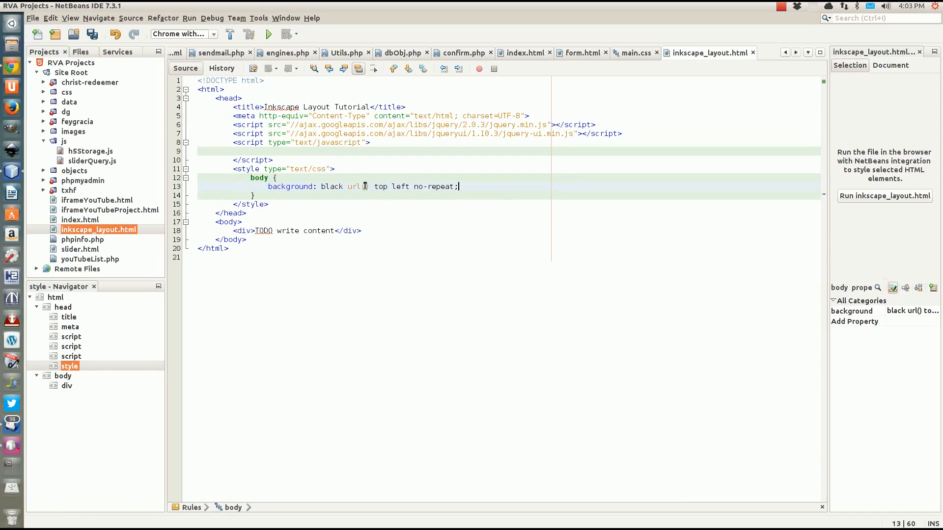
pyautogui.write("'")
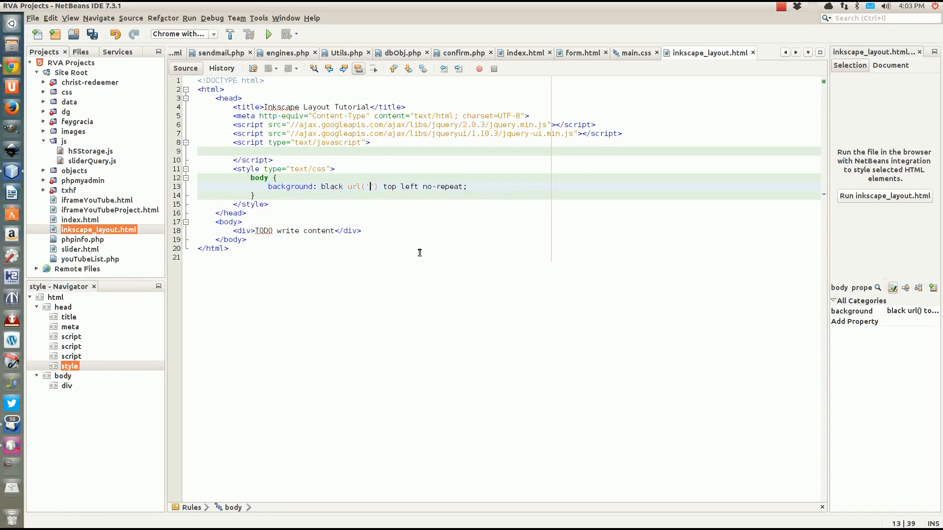
pyautogui.write('/images/')
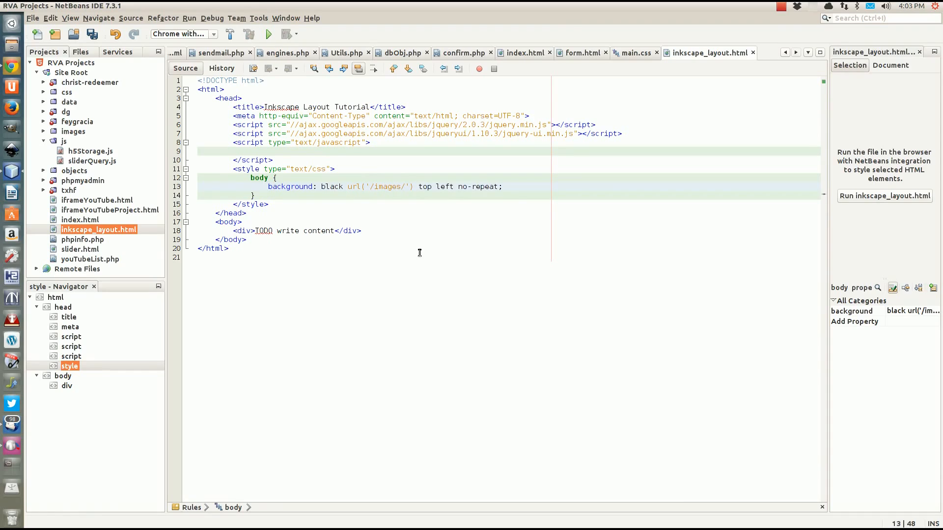
pyautogui.write('tutori')
pyautogui.write('al/back')
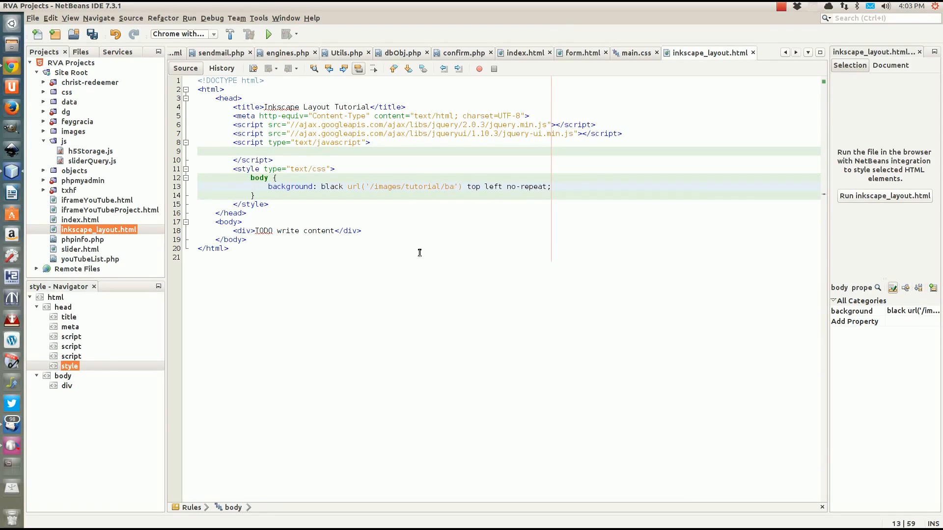
pyautogui.write('ground.png')
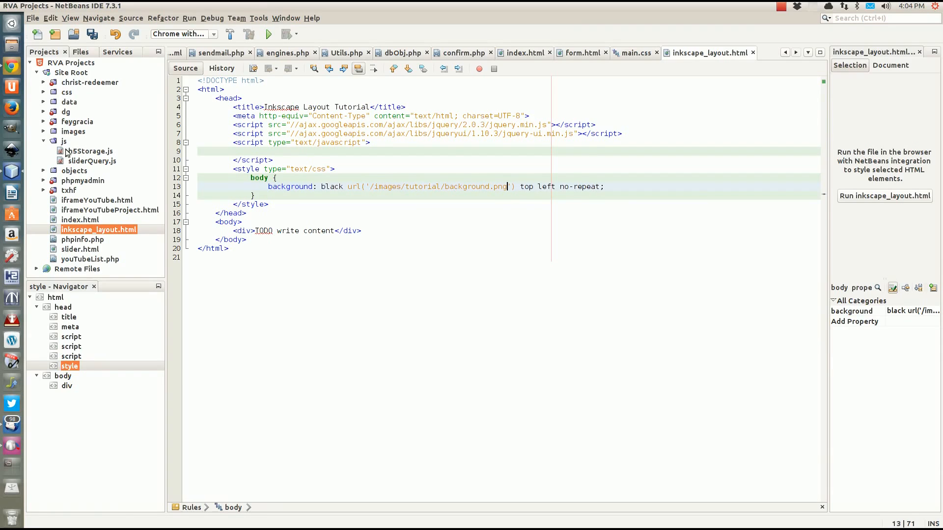
pyautogui.click(43, 131)
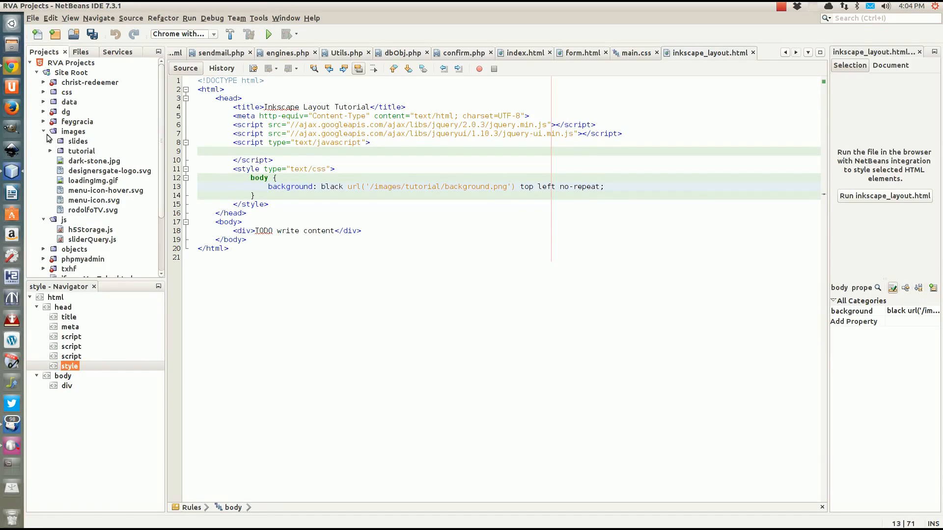
# Add background-size: cover; to the body rule and save inkscape_layout.html
pyautogui.click(50, 151)
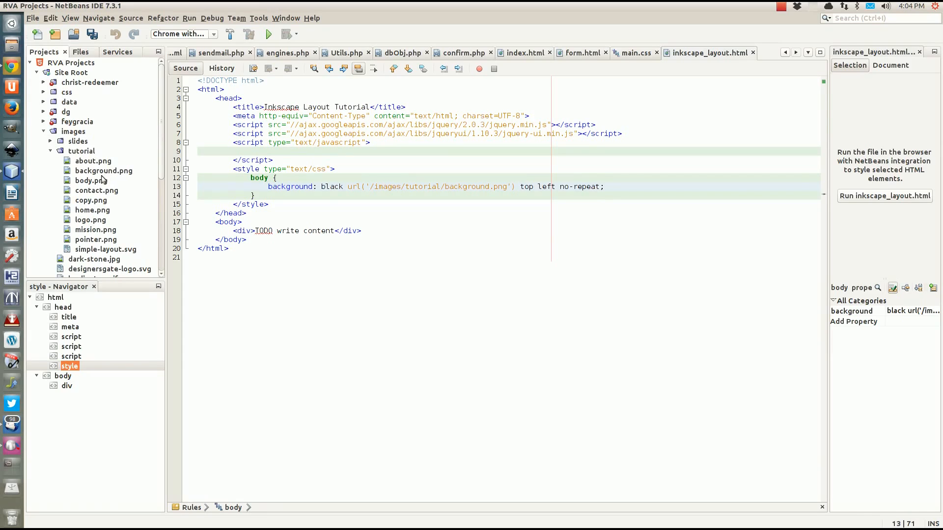
pyautogui.click(622, 191)
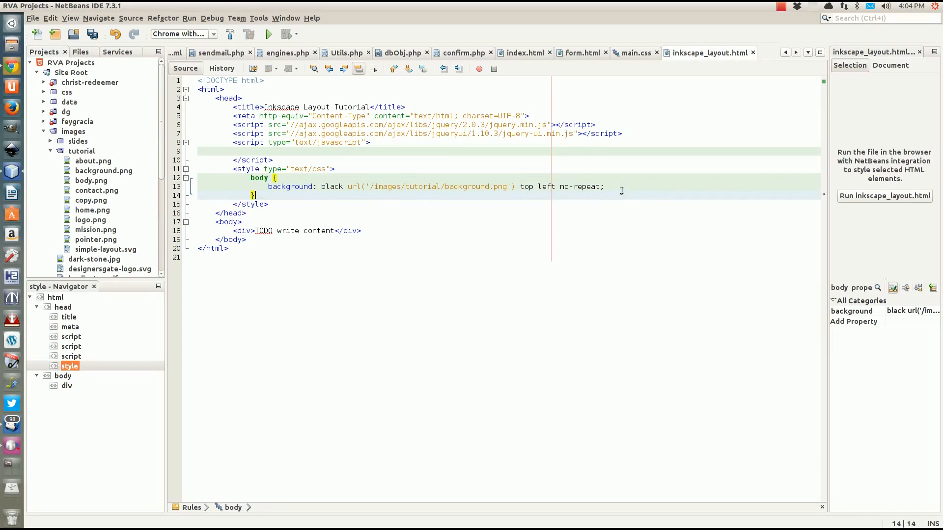
pyautogui.press('Return')
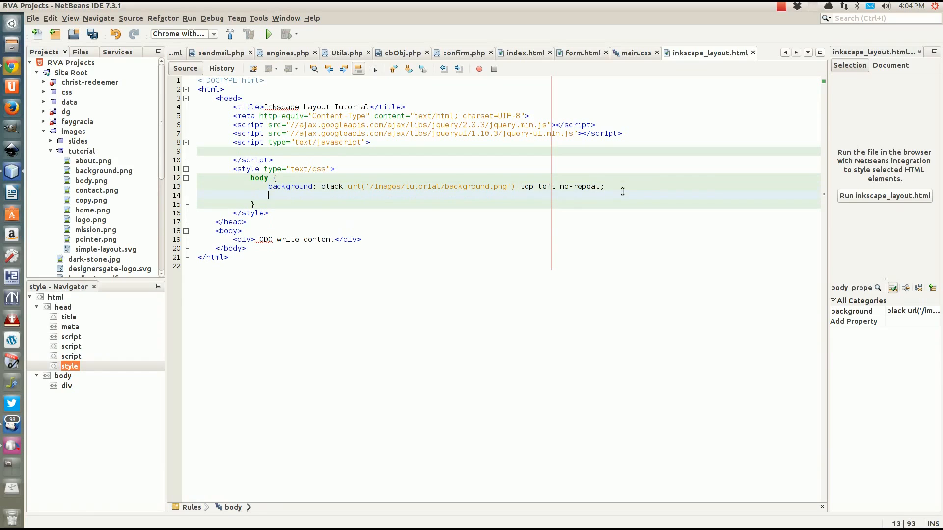
pyautogui.write('background')
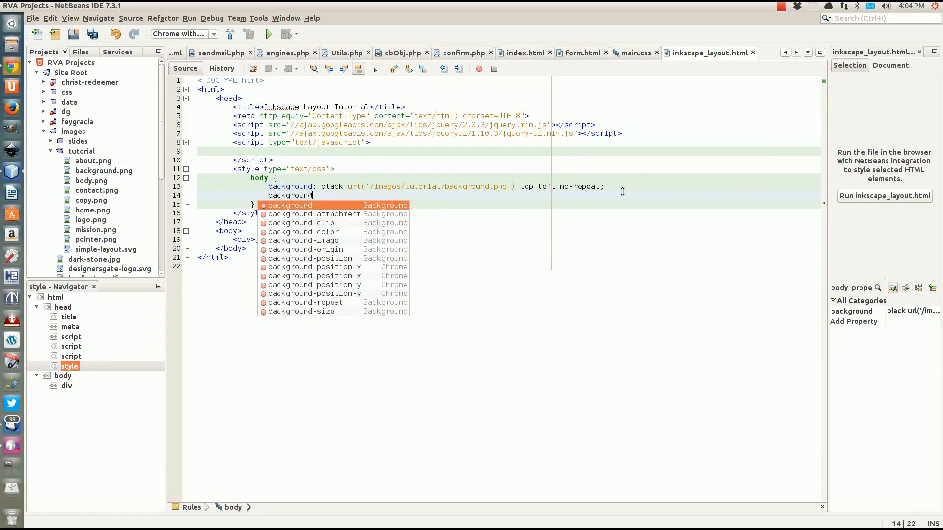
pyautogui.write('-size')
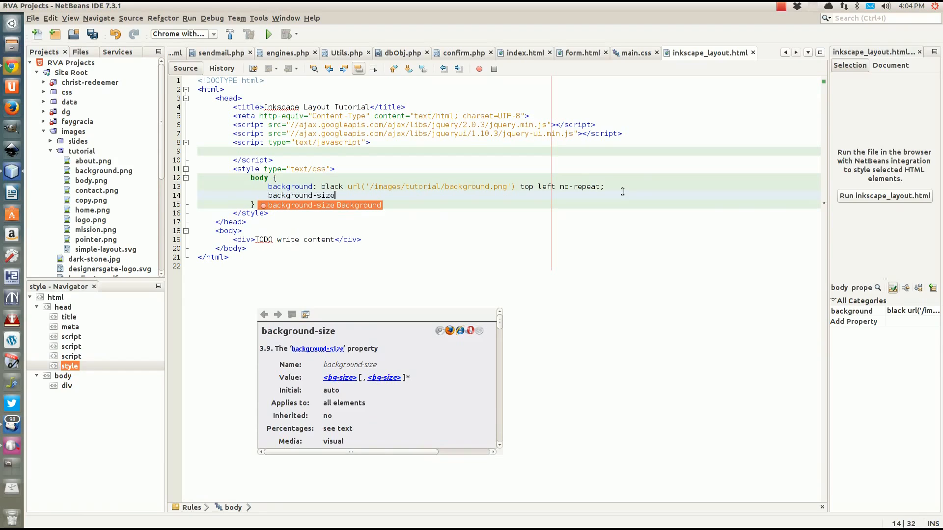
pyautogui.write(': co')
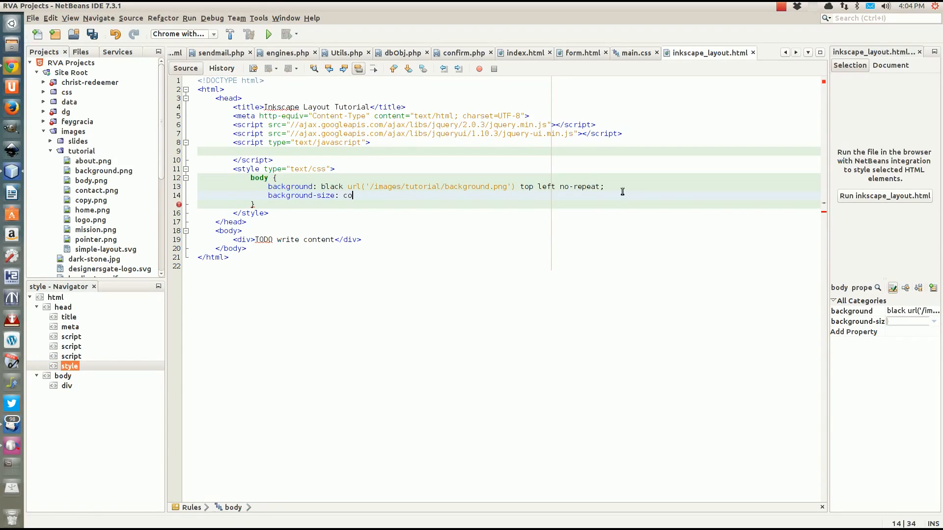
pyautogui.write('ver;')
pyautogui.click(320, 209)
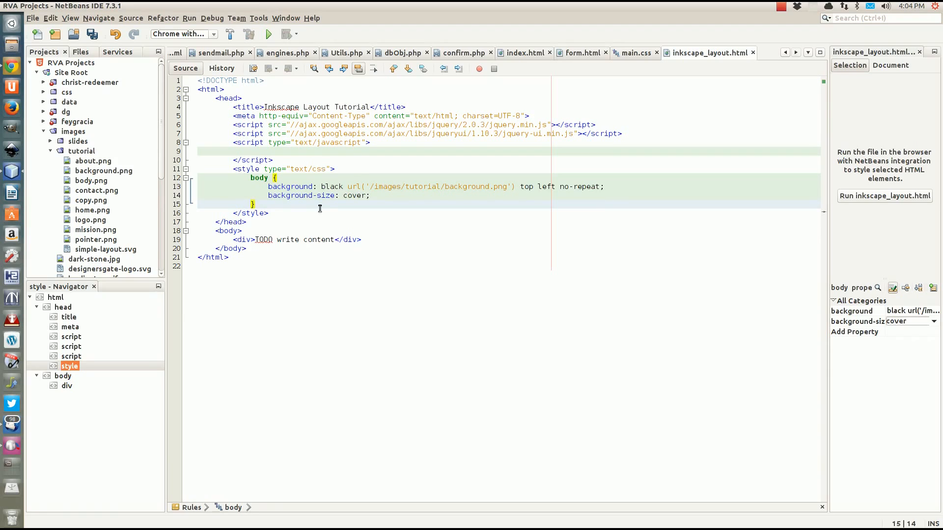
pyautogui.hotkey('ctrl', 's')
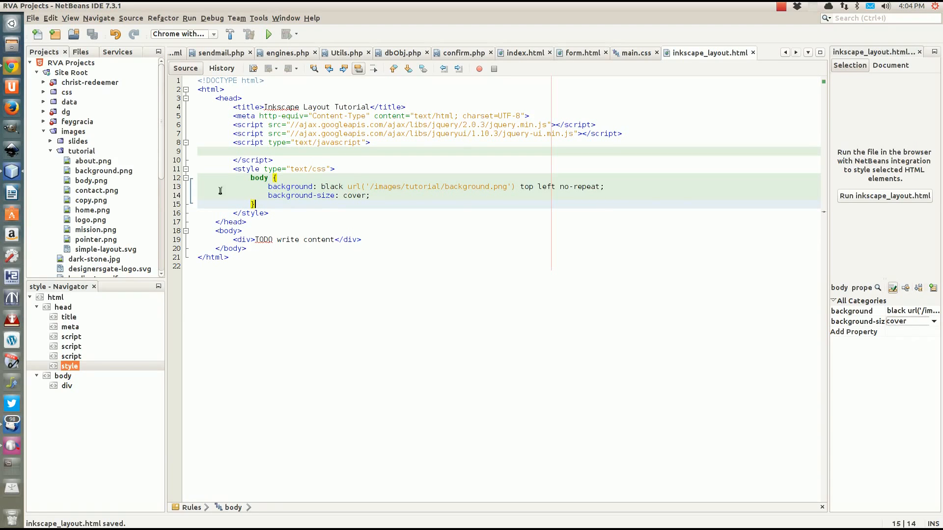
pyautogui.click(12, 66)
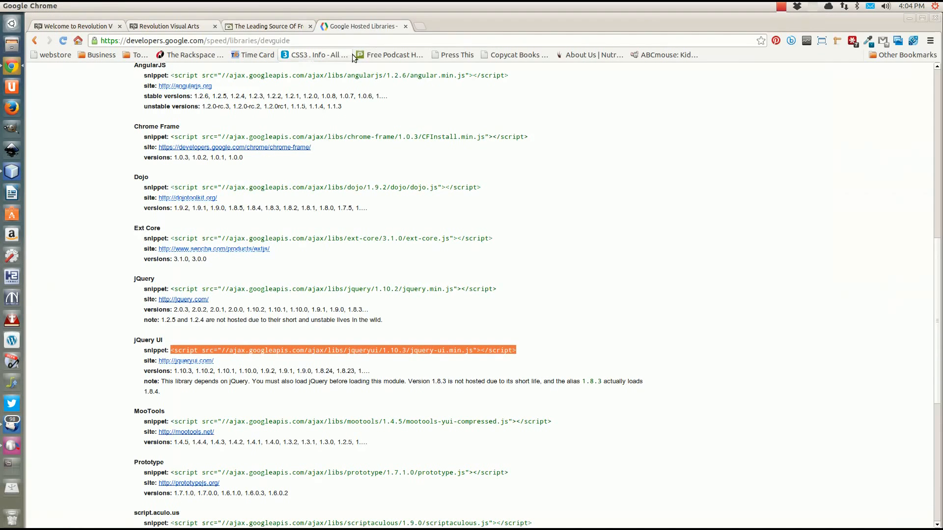
# Preview localhost/inkscape_layout.html in a new Chrome tab to check the full-window background
pyautogui.click(415, 26)
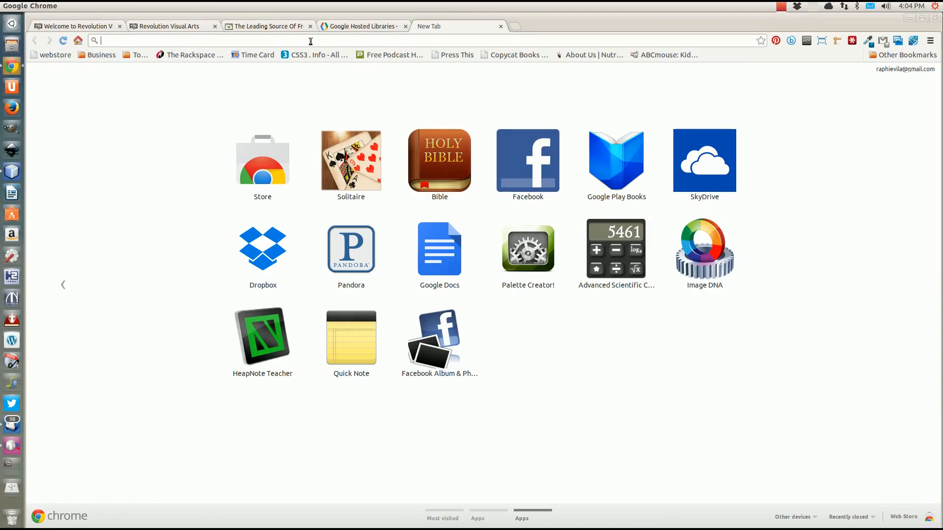
pyautogui.write('localhos')
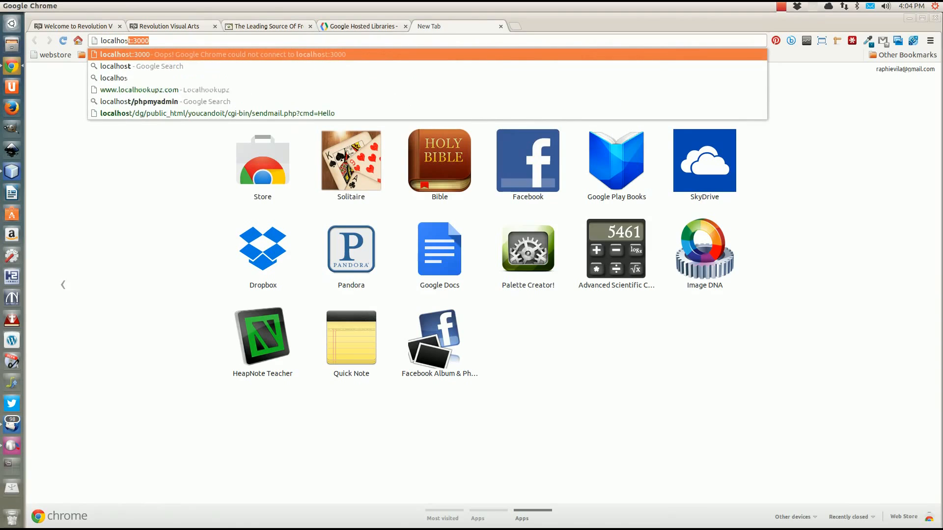
pyautogui.write('t/')
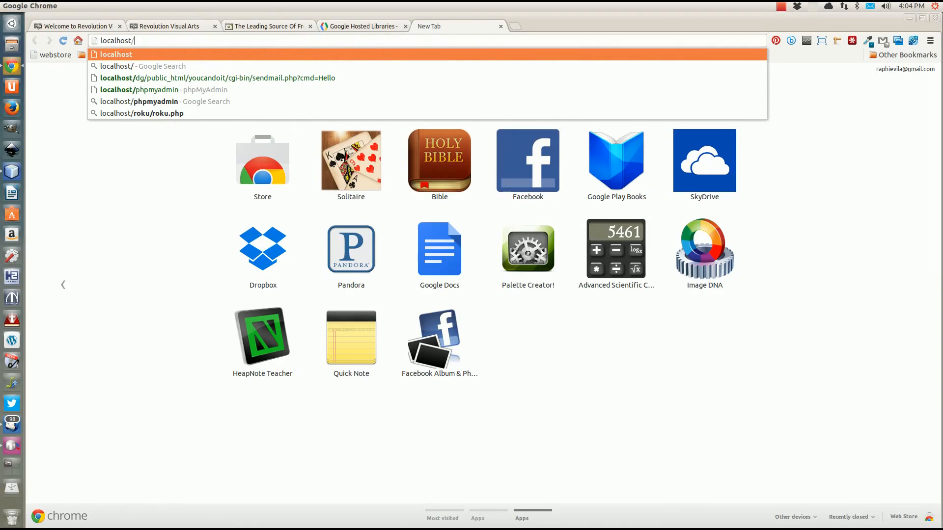
pyautogui.write('ink')
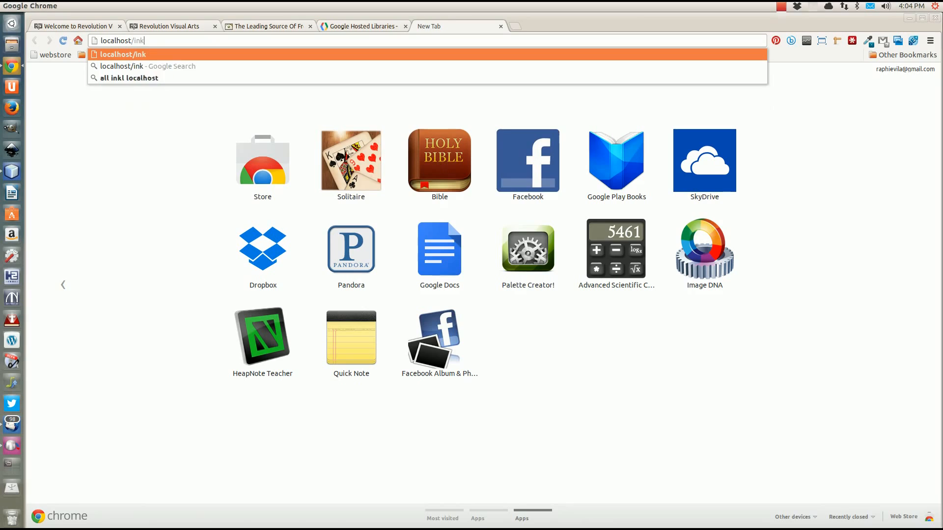
pyautogui.write('scape_lay')
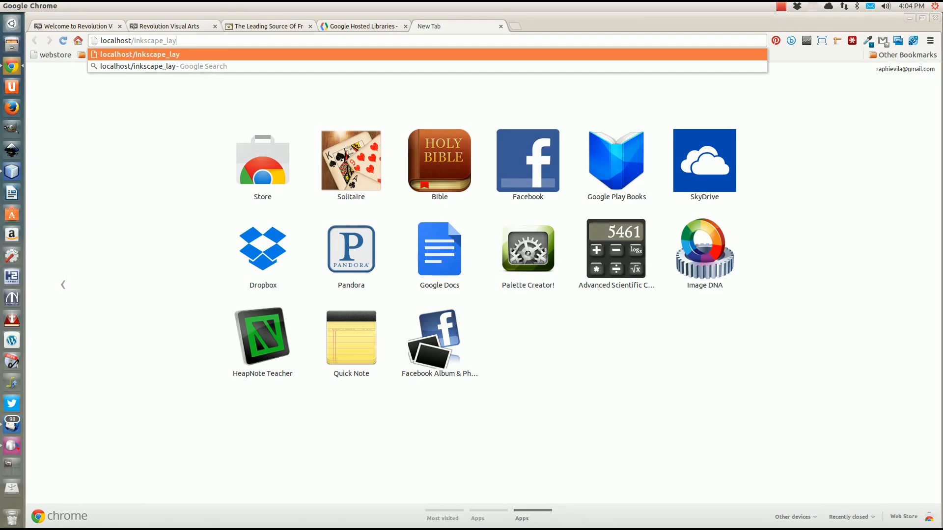
pyautogui.write('out.html')
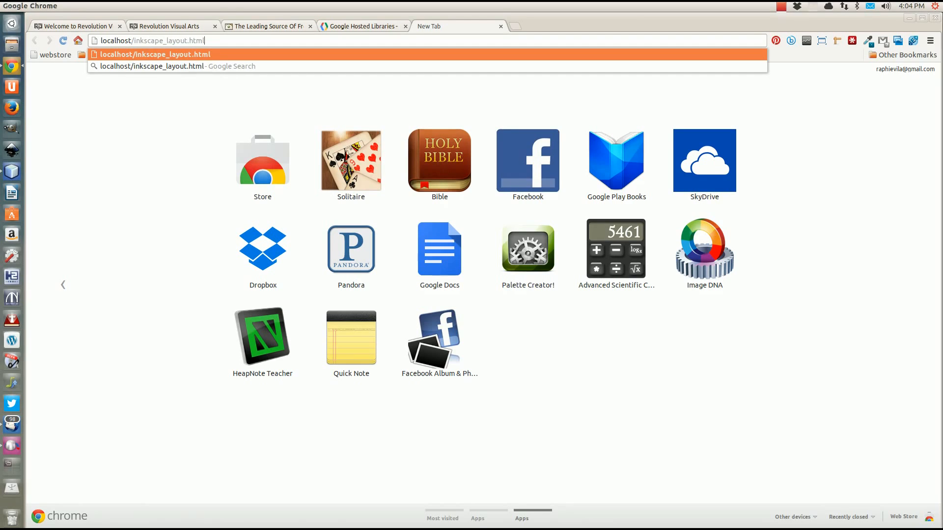
pyautogui.press('Return')
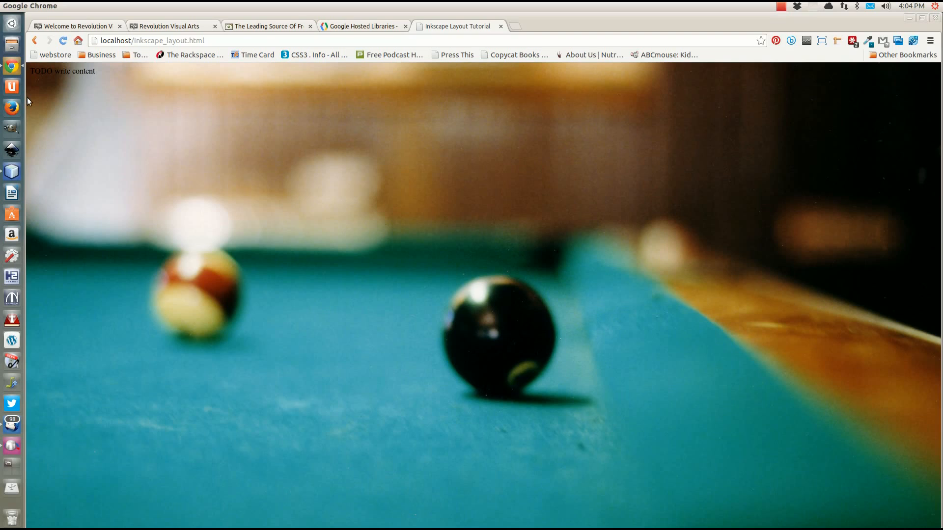
pyautogui.click(19, 177)
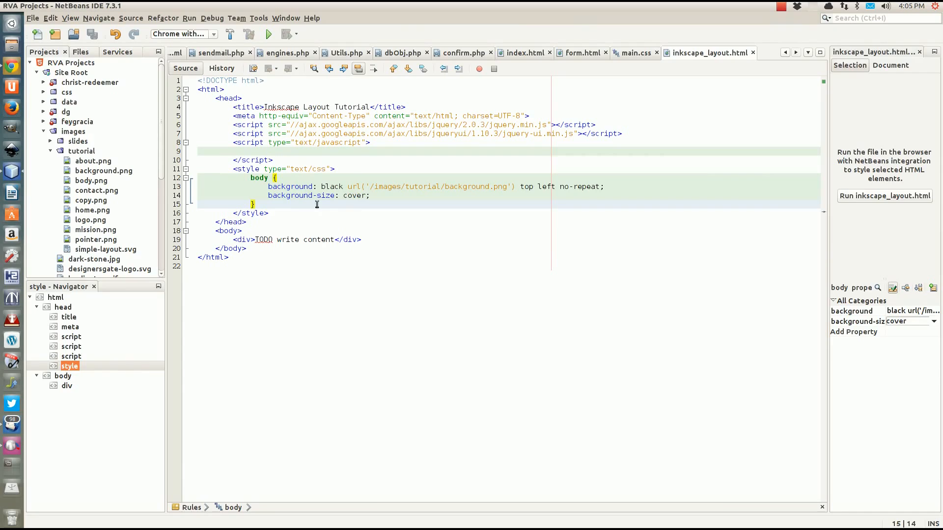
# Below the body rule's closing brace, type a '#nav {' rule with an empty line inside
pyautogui.press('Return')
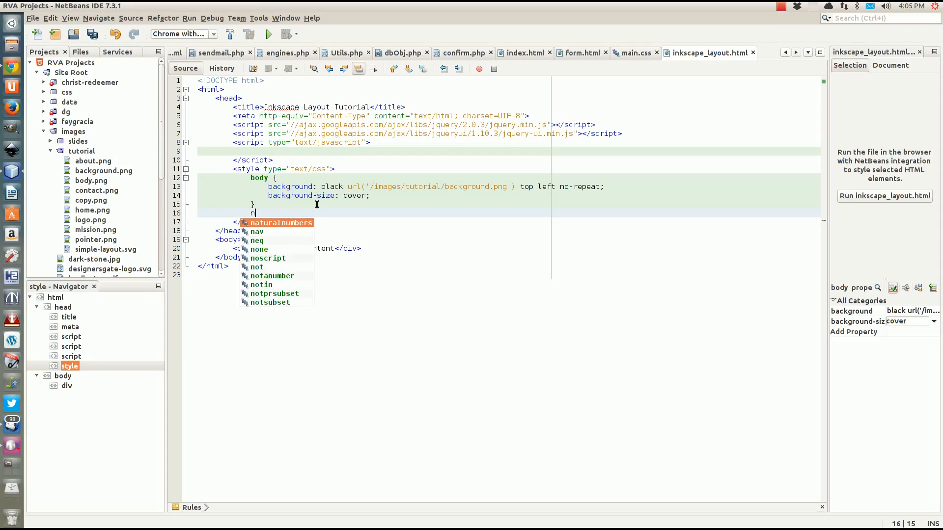
pyautogui.write('n')
pyautogui.press('BackSpace')
pyautogui.press('Escape')
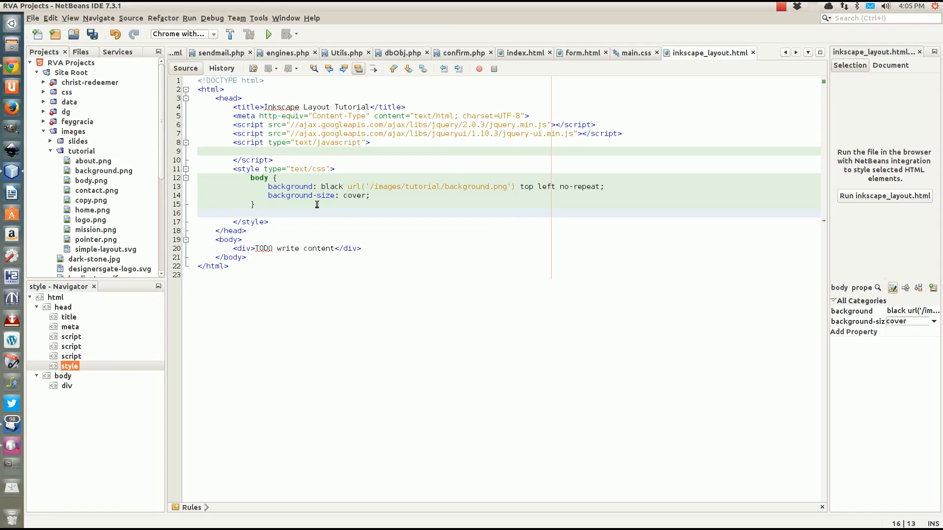
pyautogui.write('#nav {')
pyautogui.press('Return')
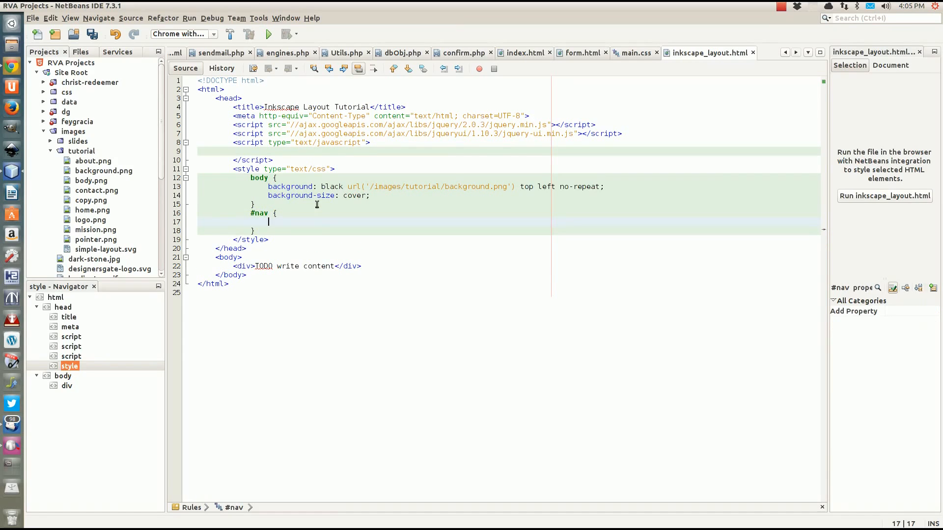
# Add an empty <nav></nav> element after the content div using code completion
pyautogui.click(391, 266)
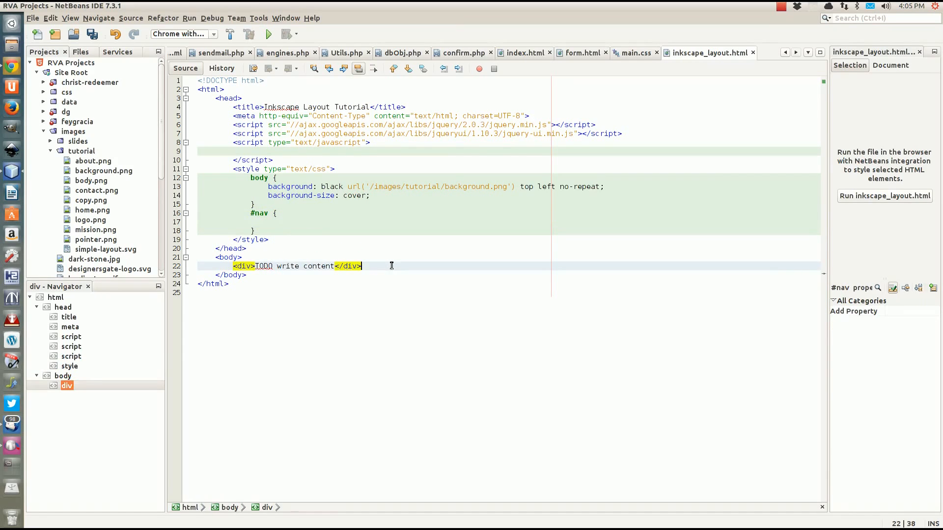
pyautogui.press('Return')
pyautogui.write('<n')
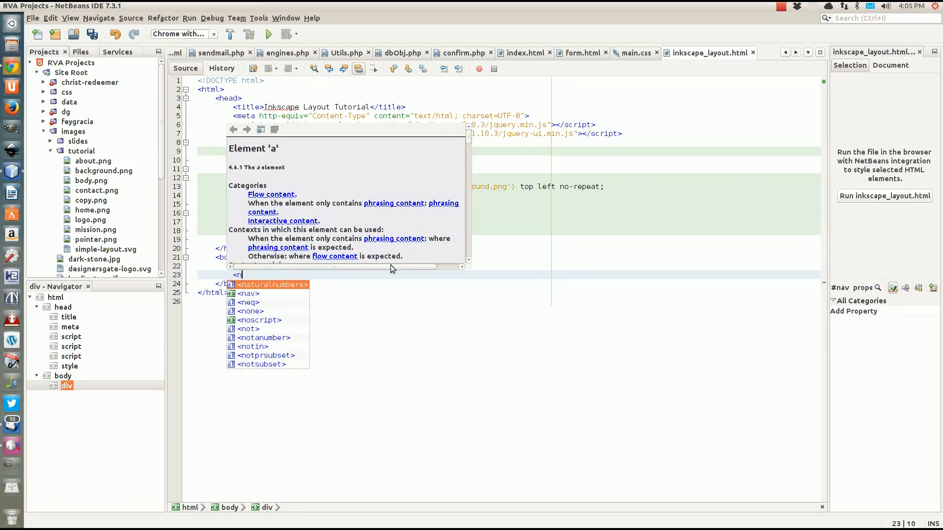
pyautogui.write('av')
pyautogui.press('Return')
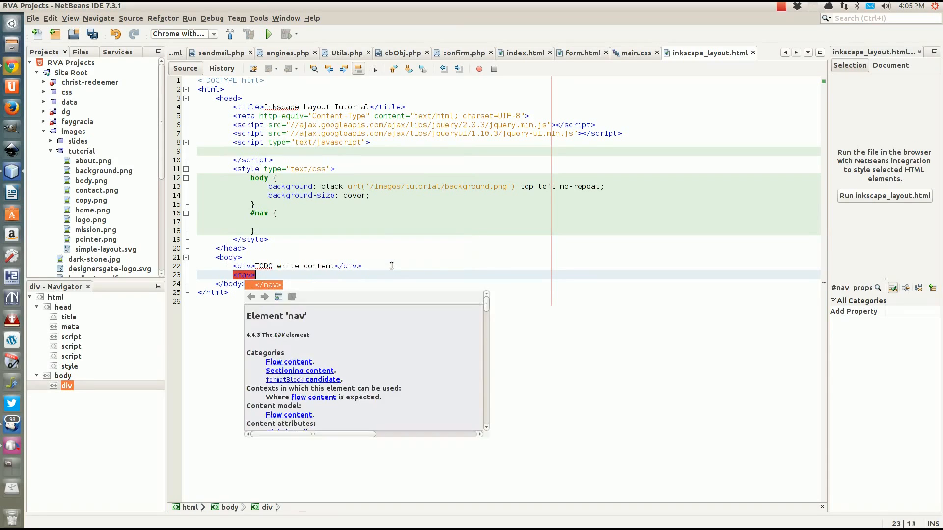
pyautogui.press('Return')
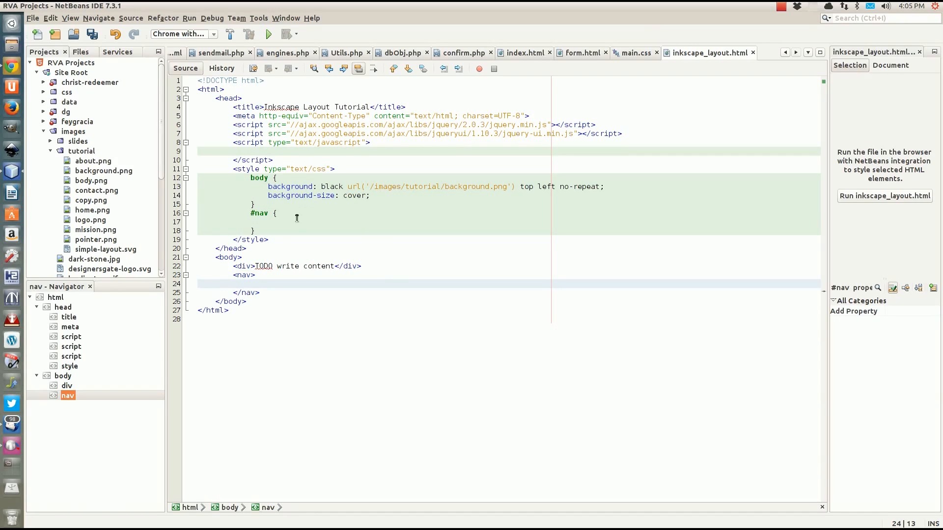
# Change the '#nav' selector to 'nav' and give the rule position: absolute
pyautogui.click(255, 214)
pyautogui.press('BackSpace')
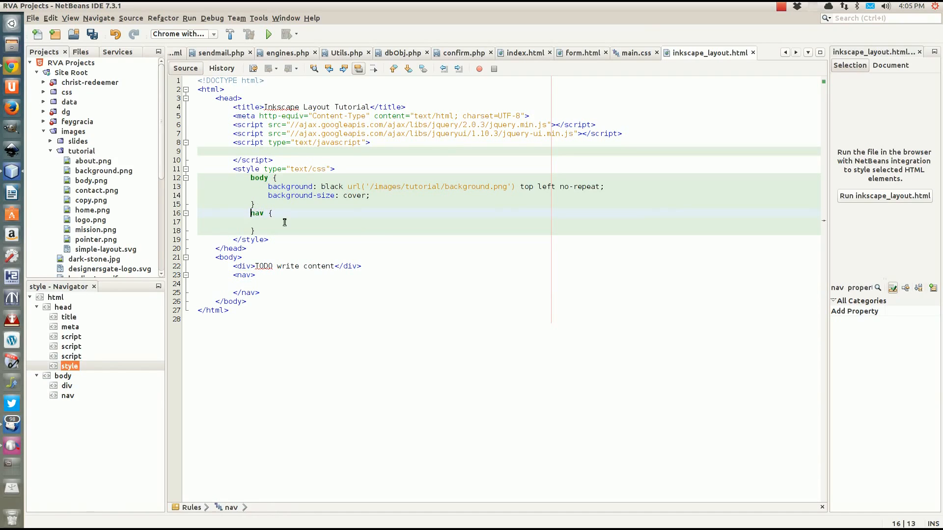
pyautogui.write('osition:  absolute;')
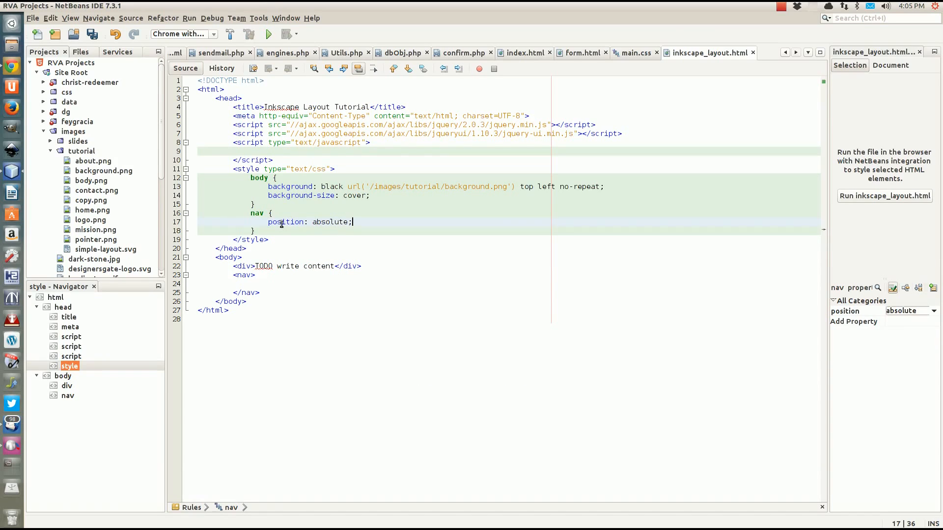
pyautogui.press('Down')
pyautogui.click(362, 225)
pyautogui.press('Return')
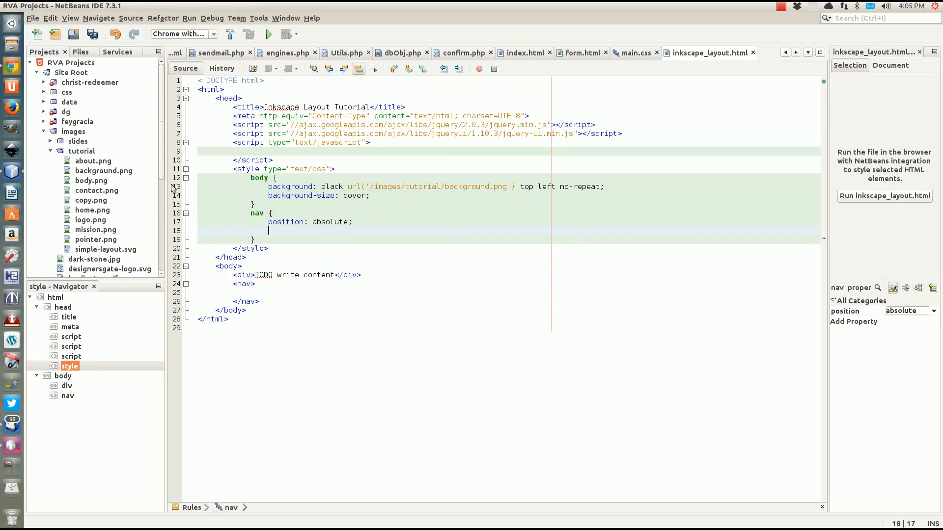
pyautogui.click(86, 210)
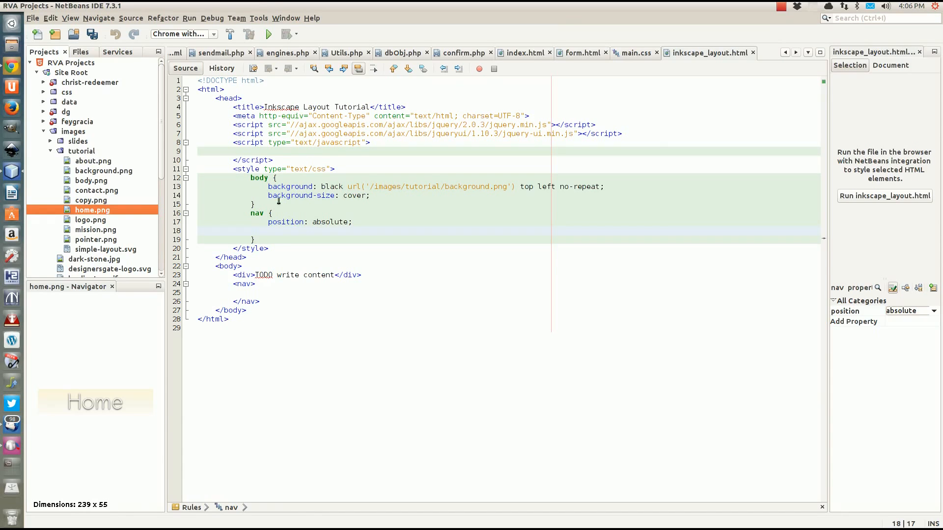
pyautogui.click(12, 23)
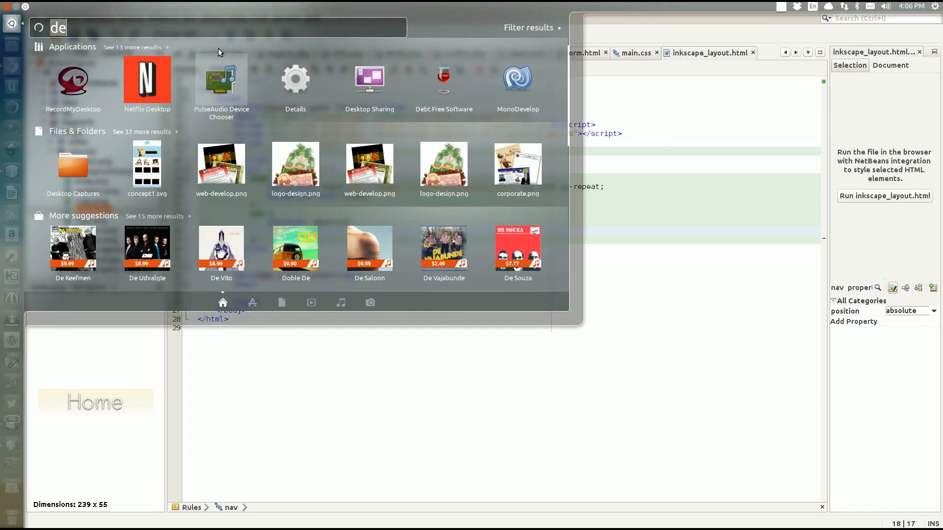
pyautogui.write('cal')
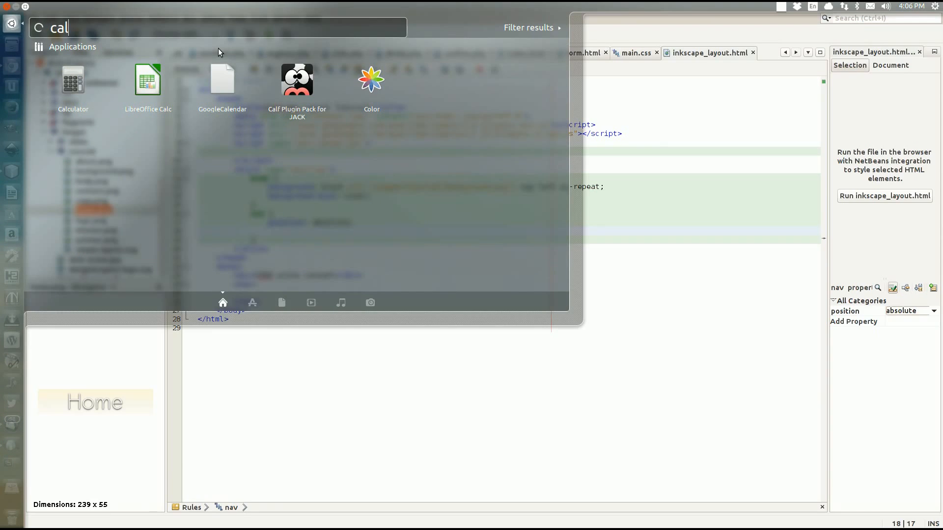
pyautogui.click(66, 85)
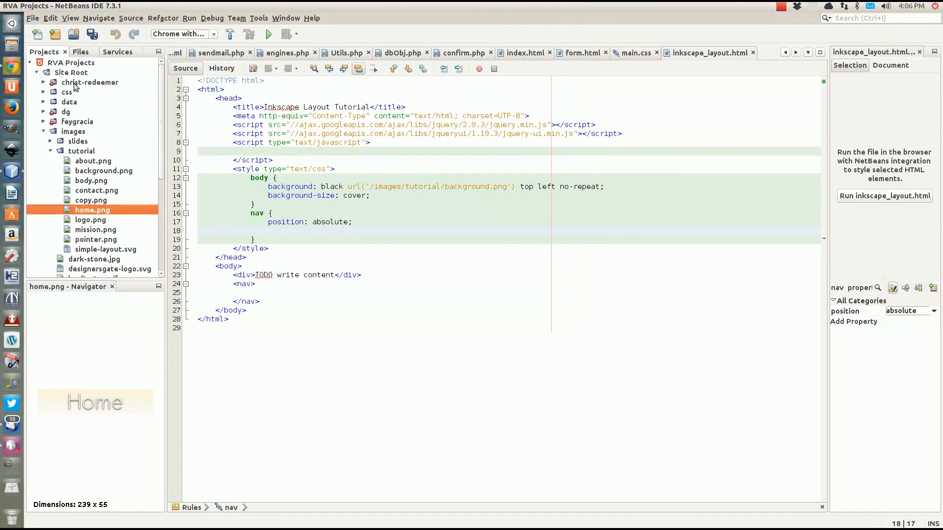
pyautogui.doubleClick(66, 83)
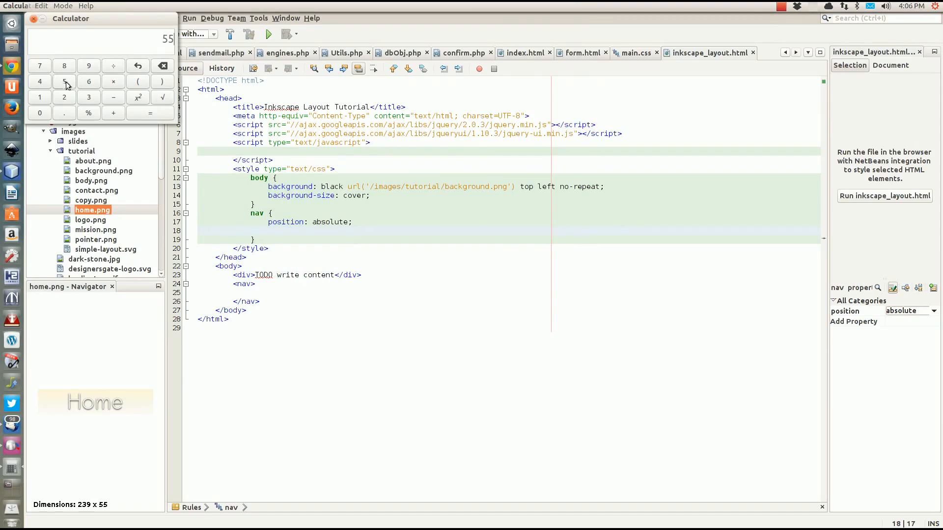
pyautogui.click(113, 81)
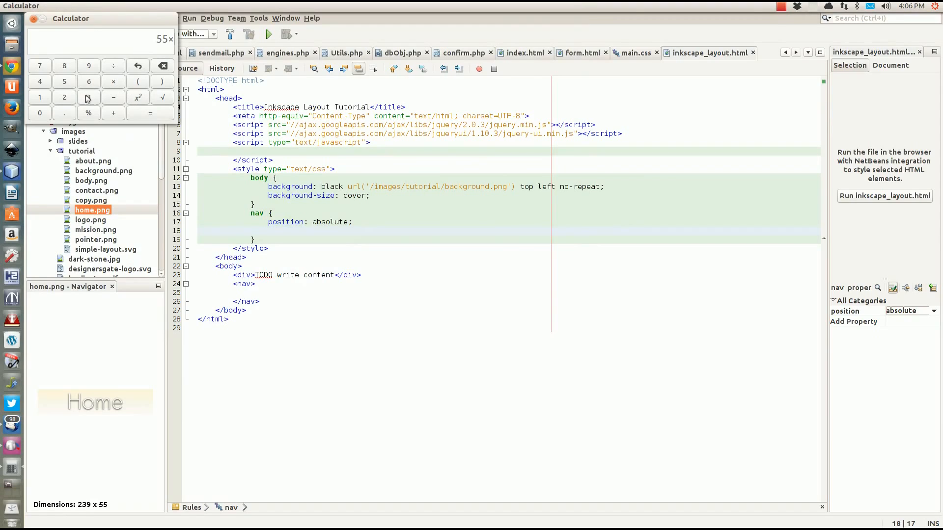
pyautogui.click(39, 82)
pyautogui.click(156, 118)
pyautogui.click(33, 18)
pyautogui.click(330, 231)
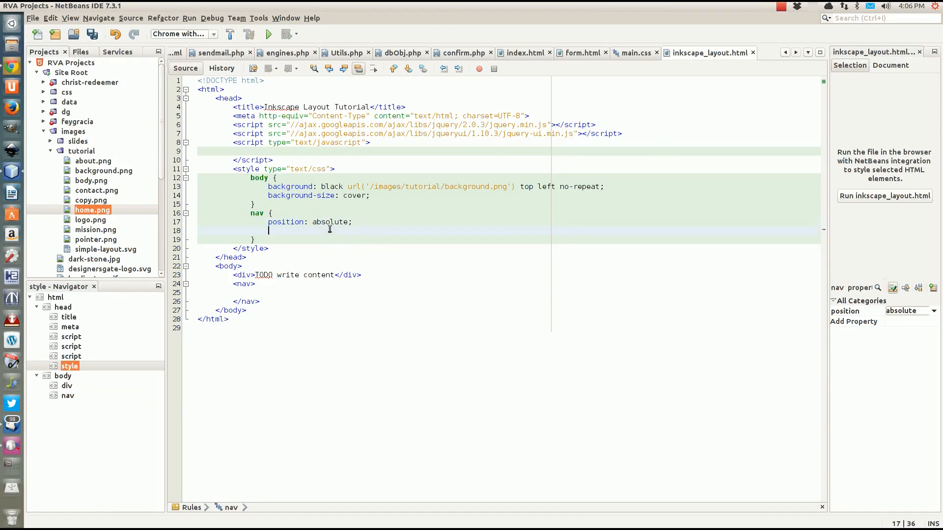
# Add top: 50% and margin-top: -110px declarations to the nav rule
pyautogui.write('top: 50%;')
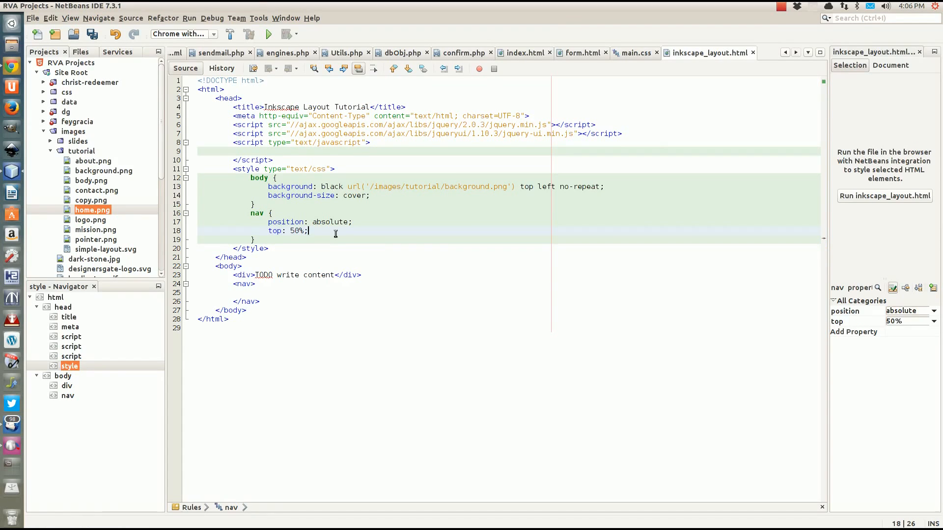
pyautogui.press('Return')
pyautogui.write('margin')
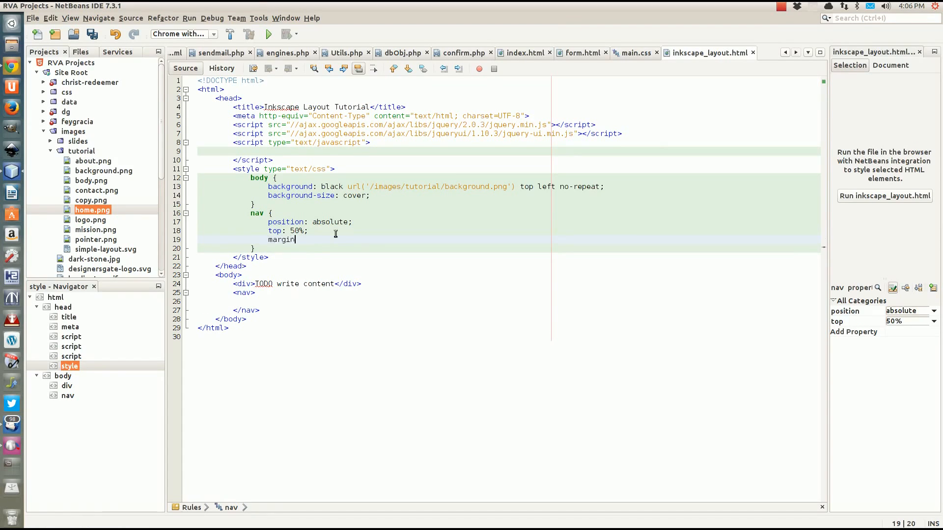
pyautogui.write('-top: 11')
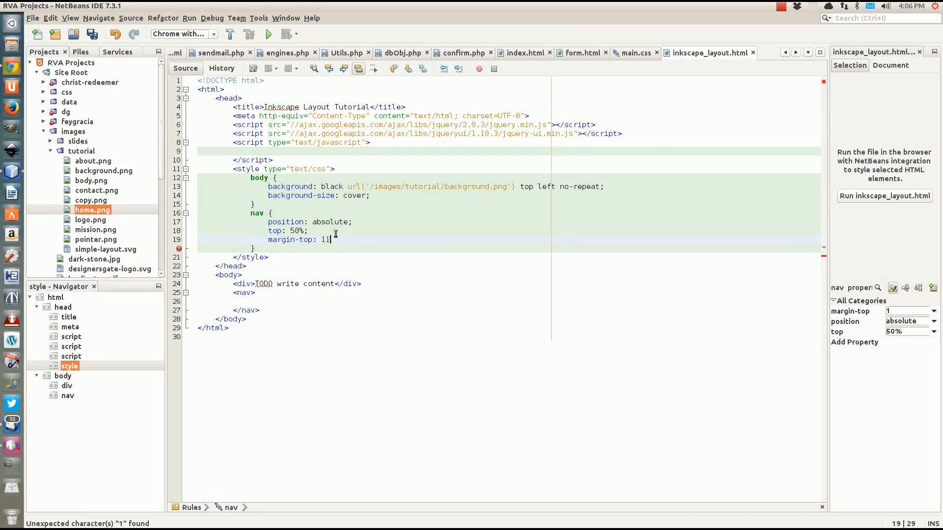
pyautogui.write('0px')
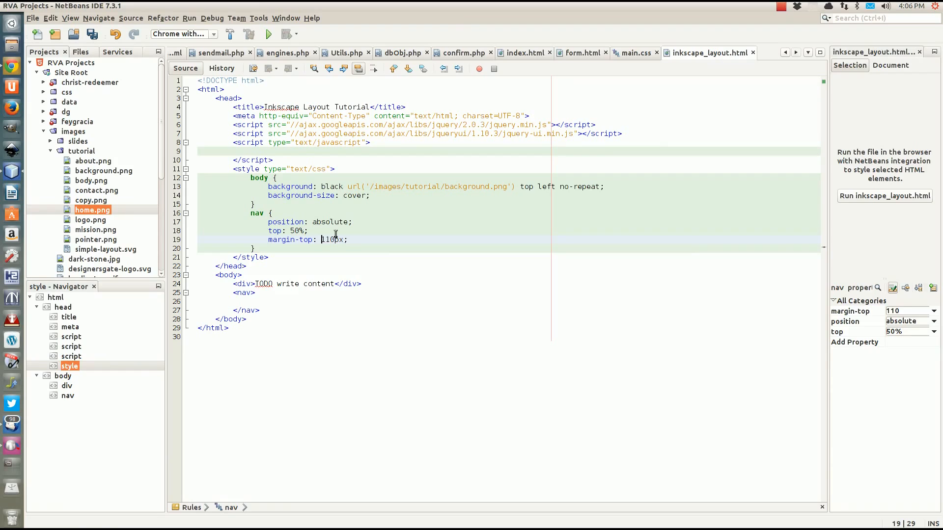
pyautogui.write('-')
pyautogui.click(254, 301)
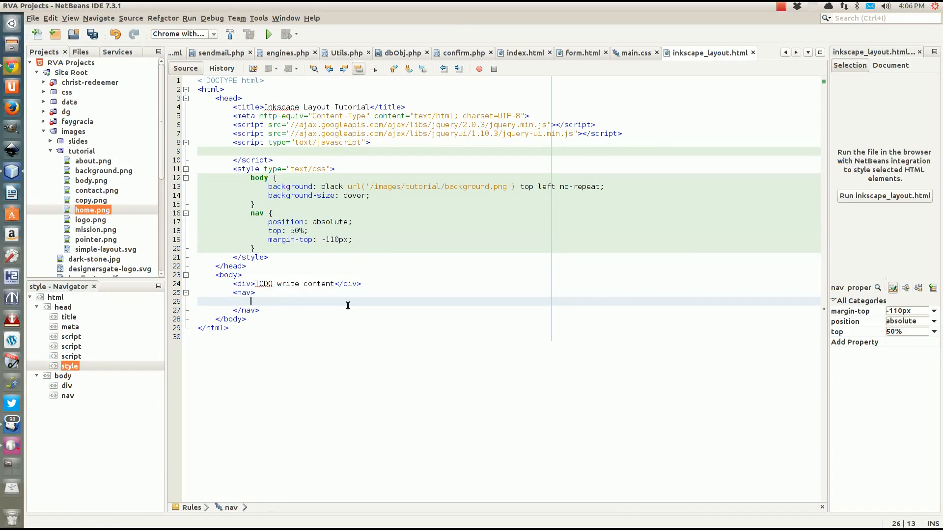
# Insert a div with id home and class navButtons inside nav, then open a line after the nav rule
pyautogui.write('<div')
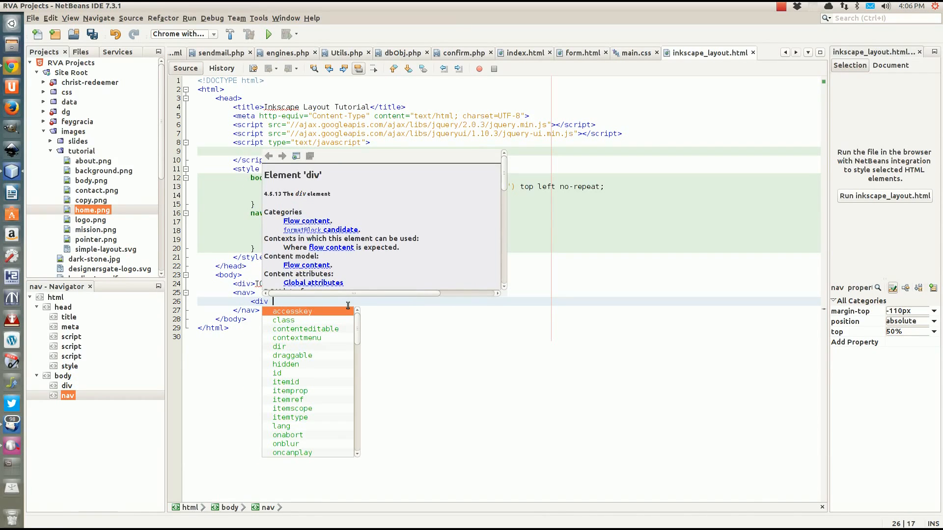
pyautogui.write(' id')
pyautogui.press('Return')
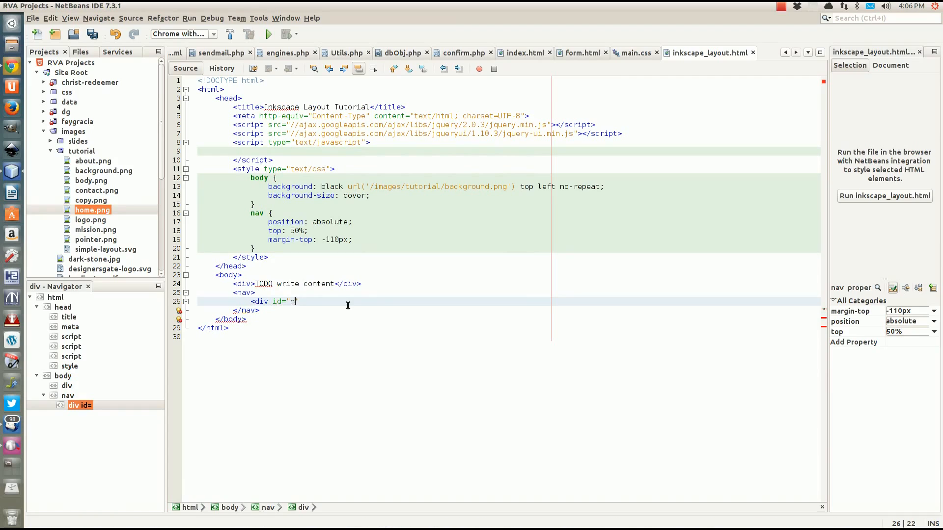
pyautogui.write('home"')
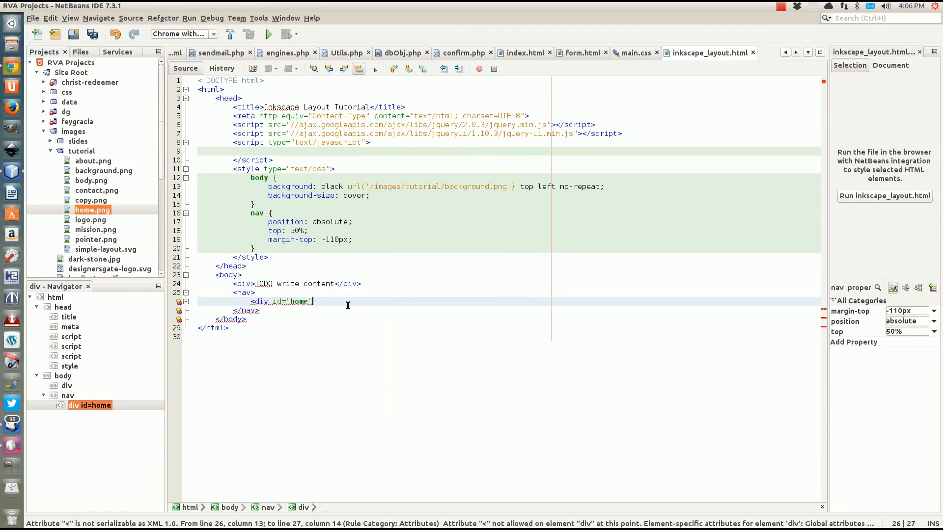
pyautogui.write('></div')
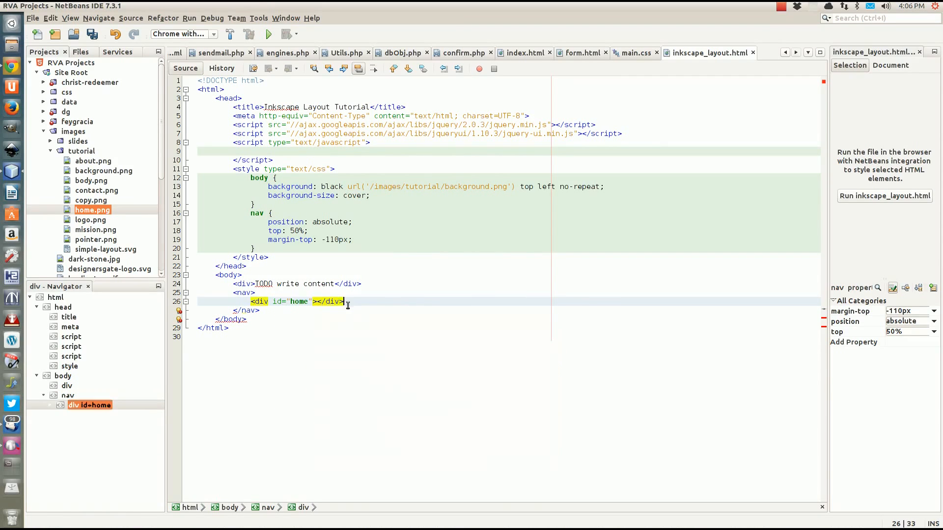
pyautogui.write('>')
pyautogui.click(86, 211)
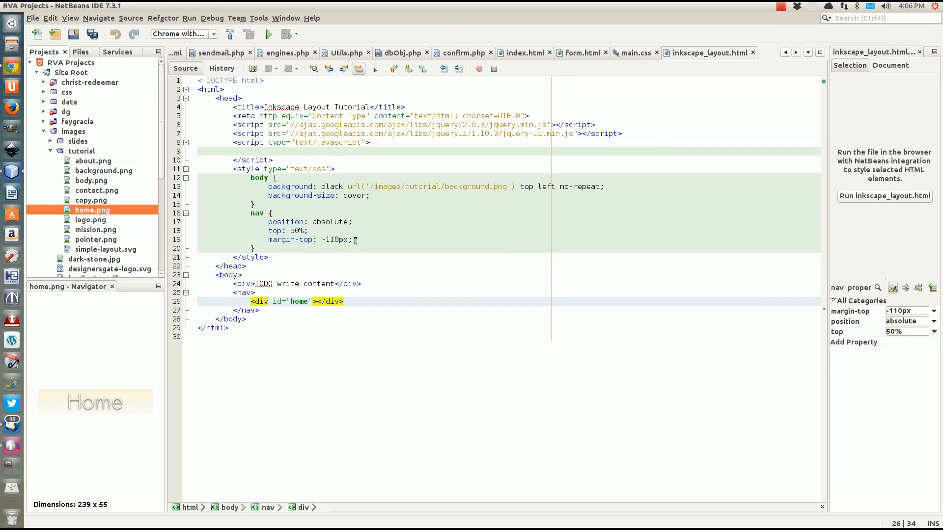
pyautogui.click(313, 303)
pyautogui.write('class="nav')
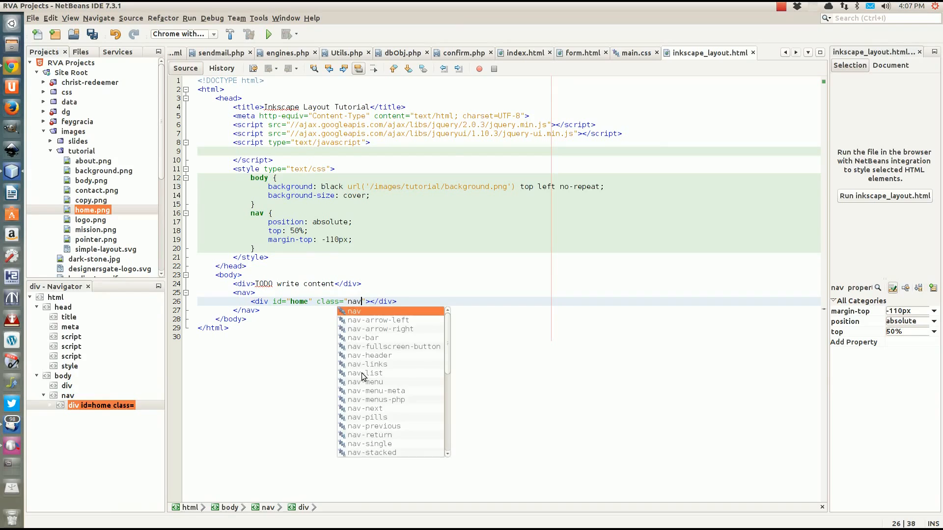
pyautogui.write('Buttons')
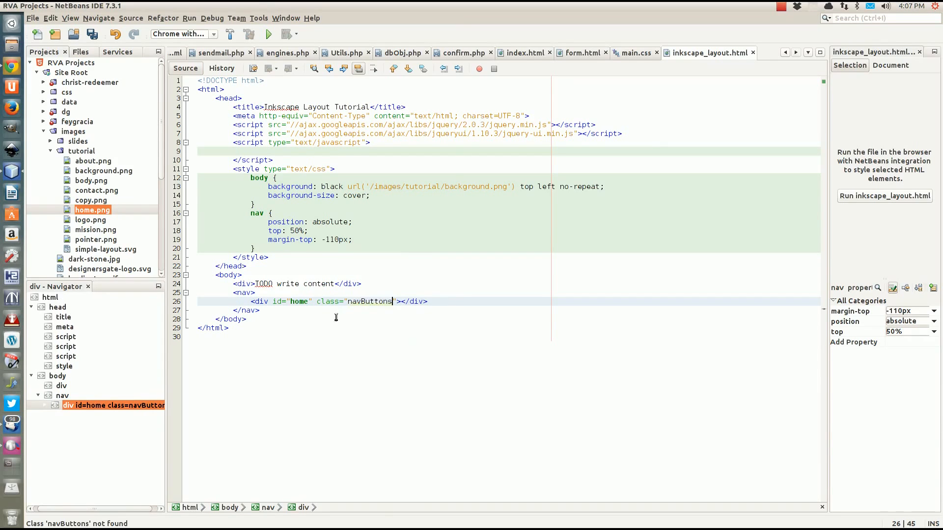
pyautogui.click(271, 248)
pyautogui.press('Return')
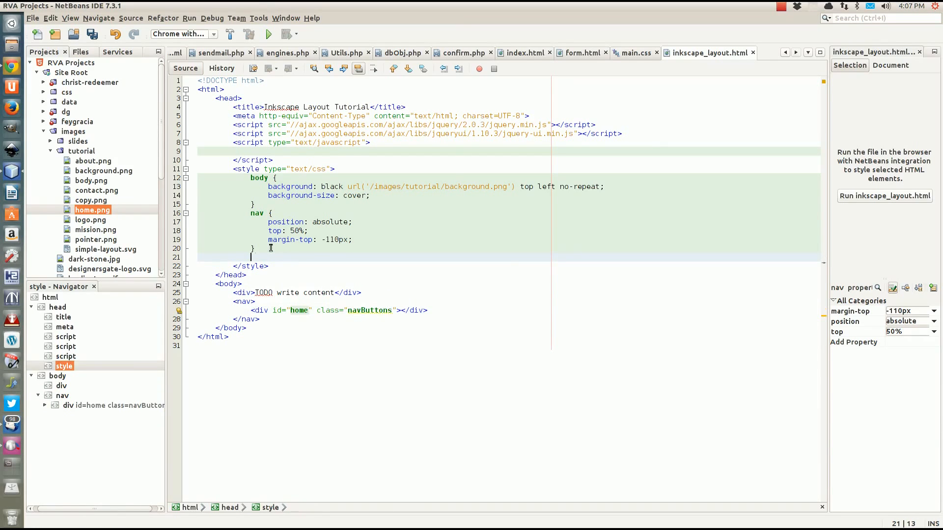
# Write a .navButtons rule with display: block, position: relative, width: 239px and height: 55px
pyautogui.write('.navButto')
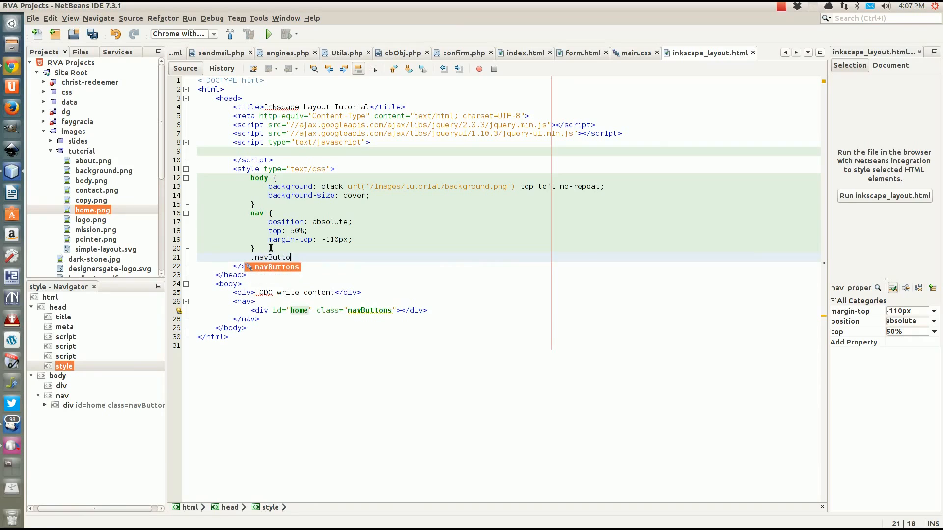
pyautogui.write('ns {')
pyautogui.press('Return')
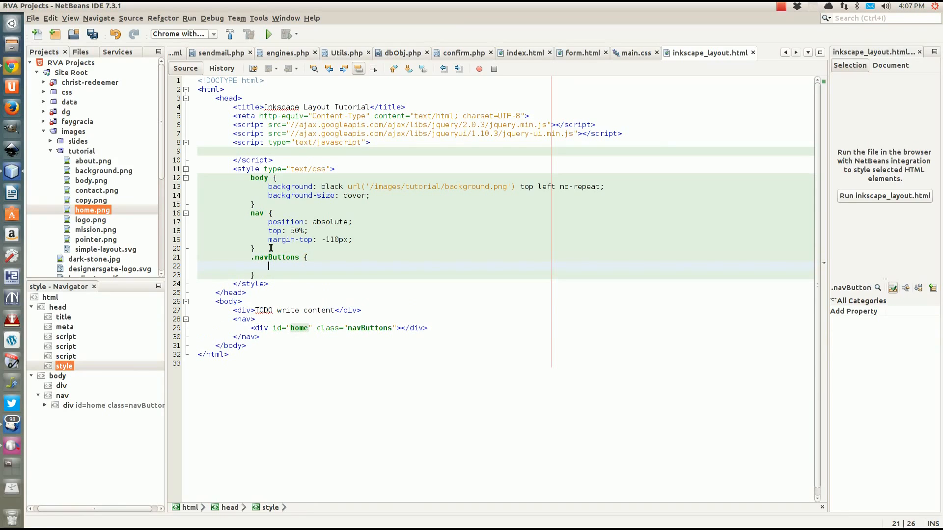
pyautogui.write('dis')
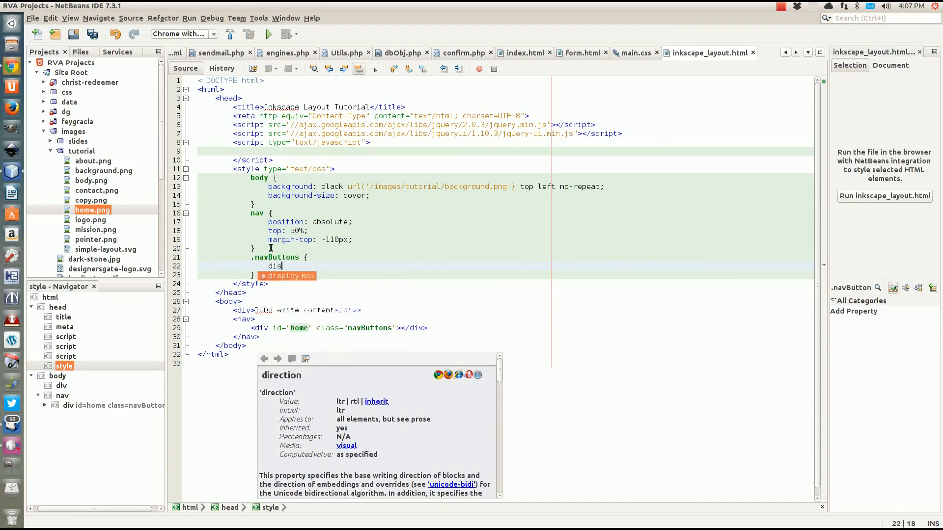
pyautogui.write('play:')
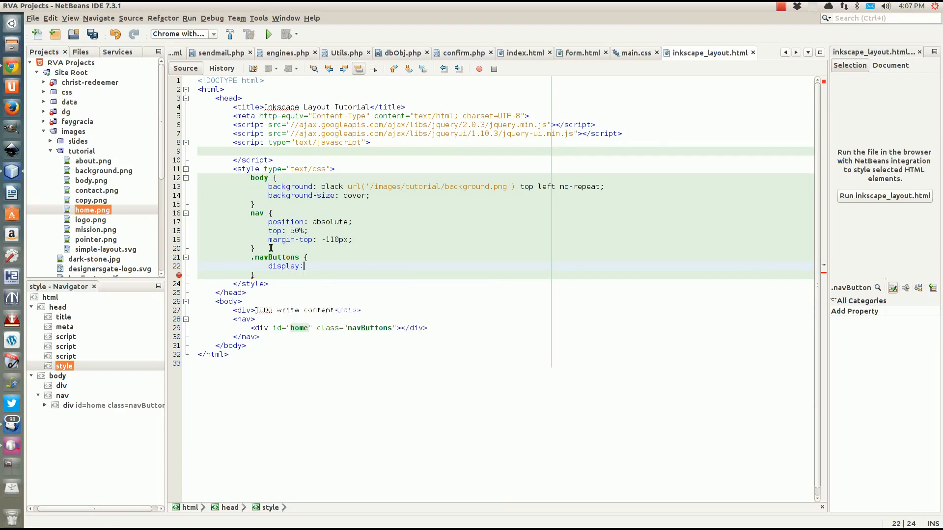
pyautogui.write(' block;')
pyautogui.press('Return')
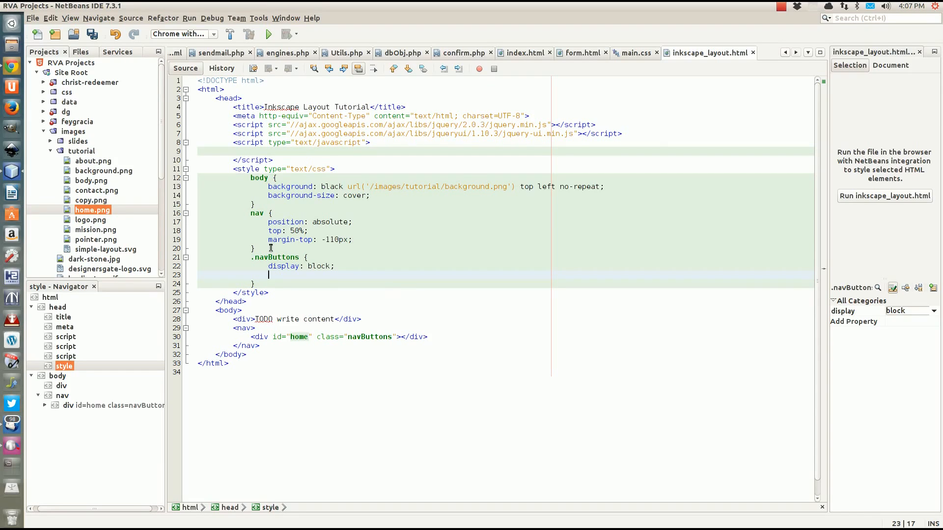
pyautogui.write('position:')
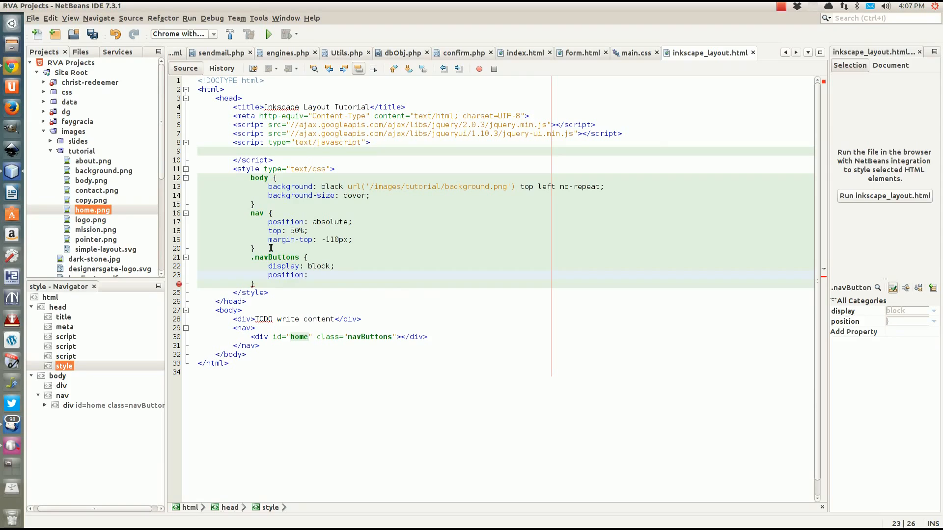
pyautogui.write(' re')
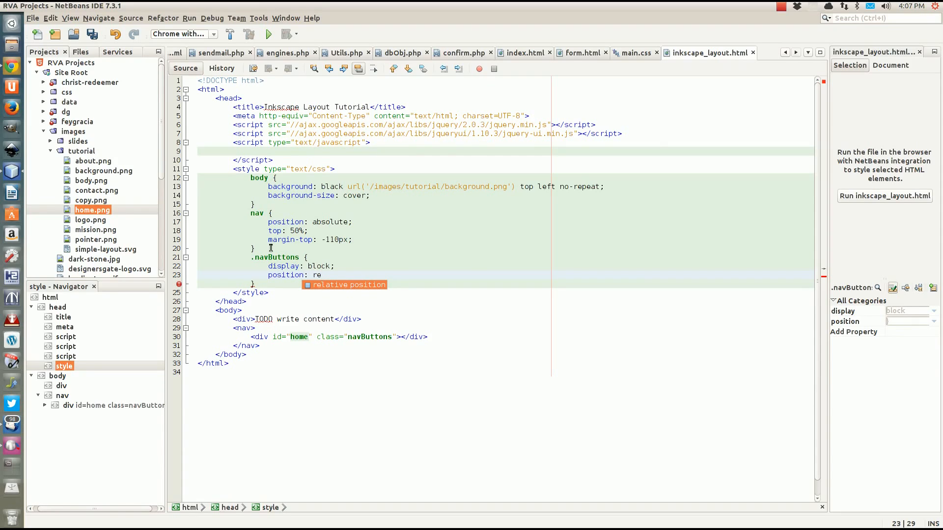
pyautogui.write('lative;')
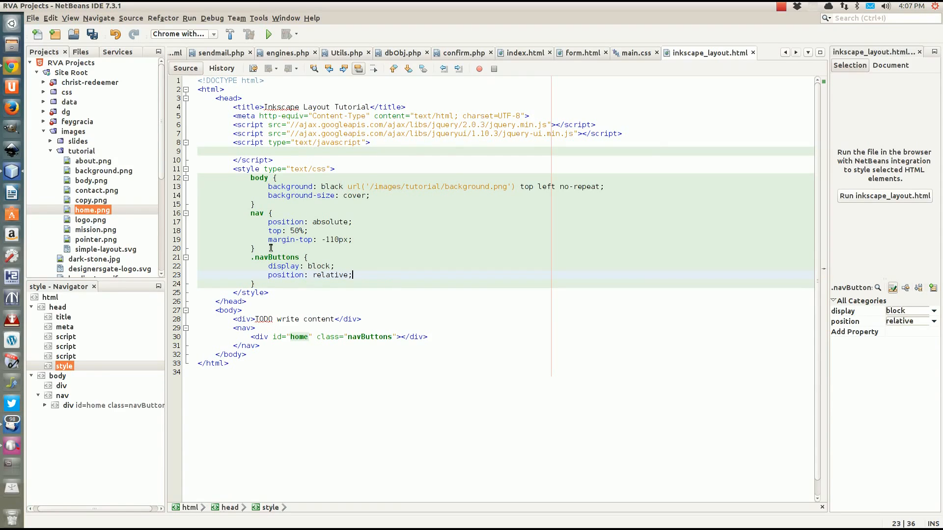
pyautogui.press('Return')
pyautogui.write('width: ')
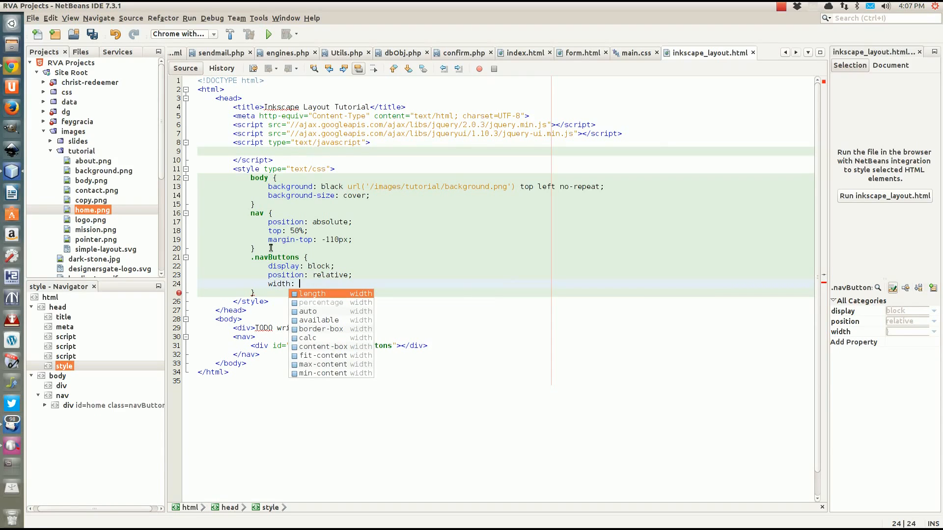
pyautogui.write('239')
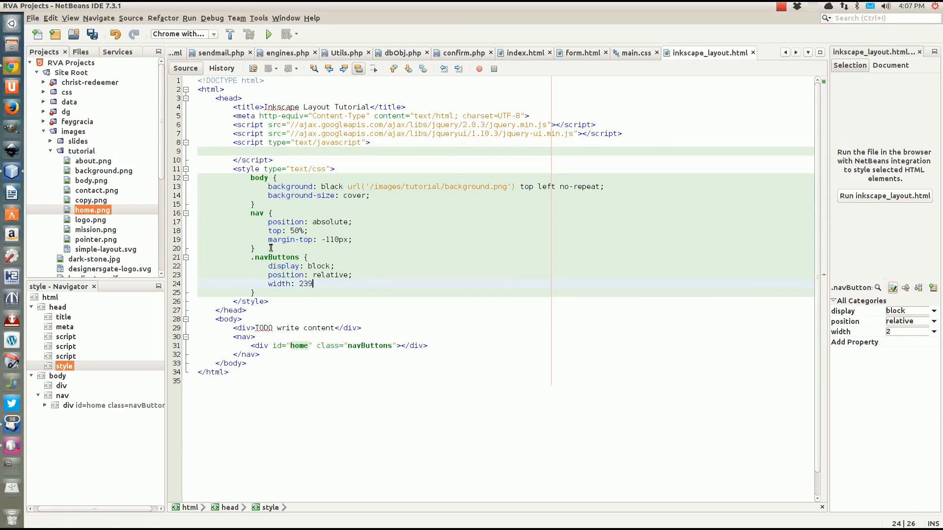
pyautogui.write('px;')
pyautogui.press('Return')
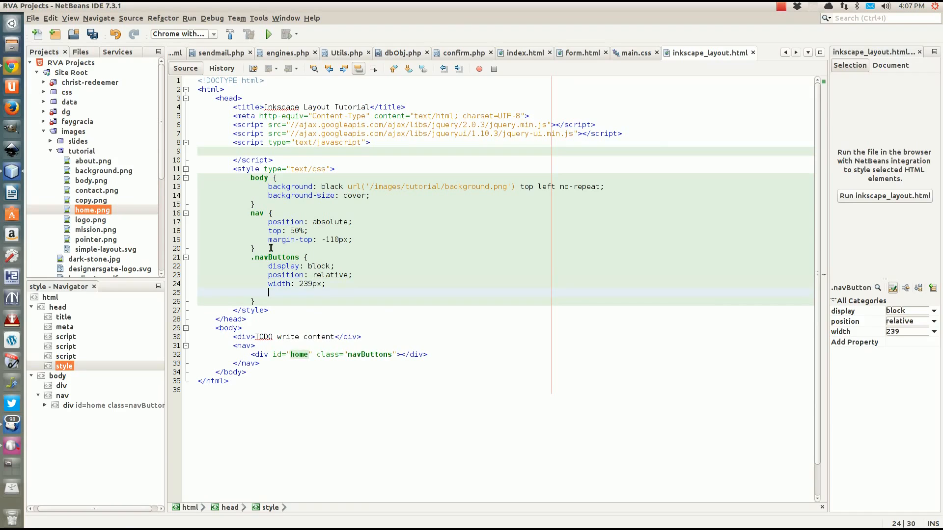
pyautogui.write('height')
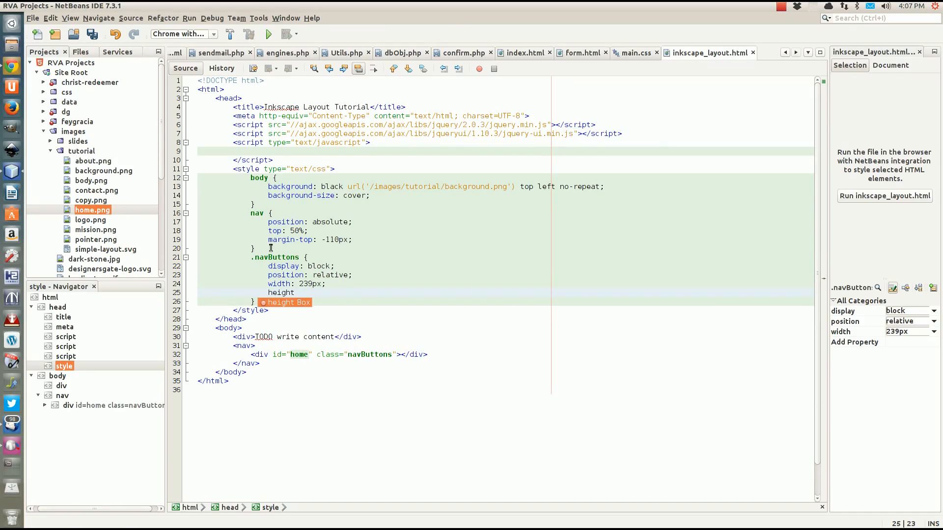
pyautogui.write(': 5')
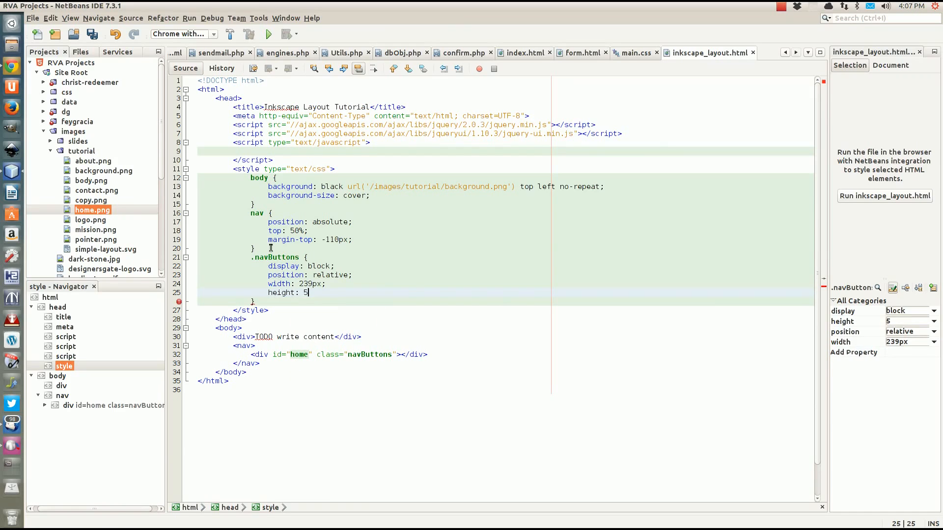
pyautogui.write('5px;')
# Add a right: 50px declaration to the nav rule
pyautogui.click(373, 241)
pyautogui.press('Return')
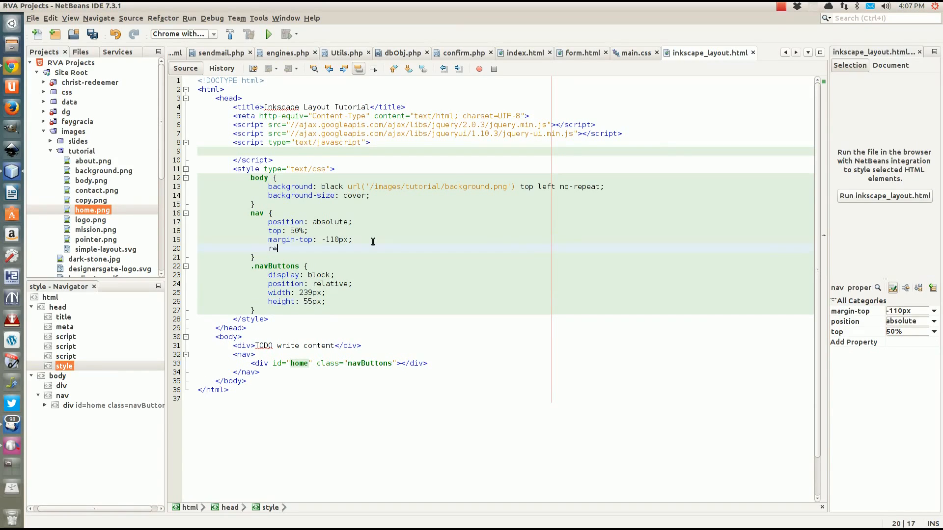
pyautogui.write('re')
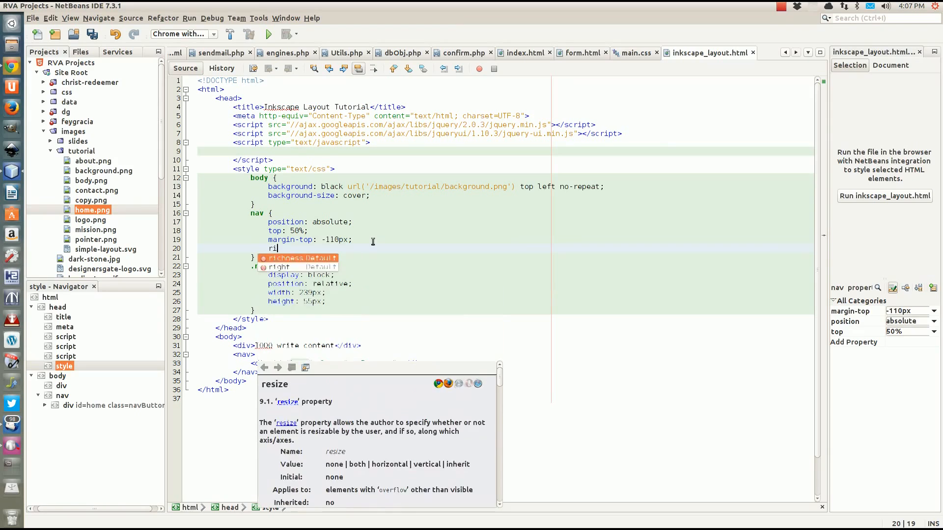
pyautogui.press('BackSpace')
pyautogui.write('igth')
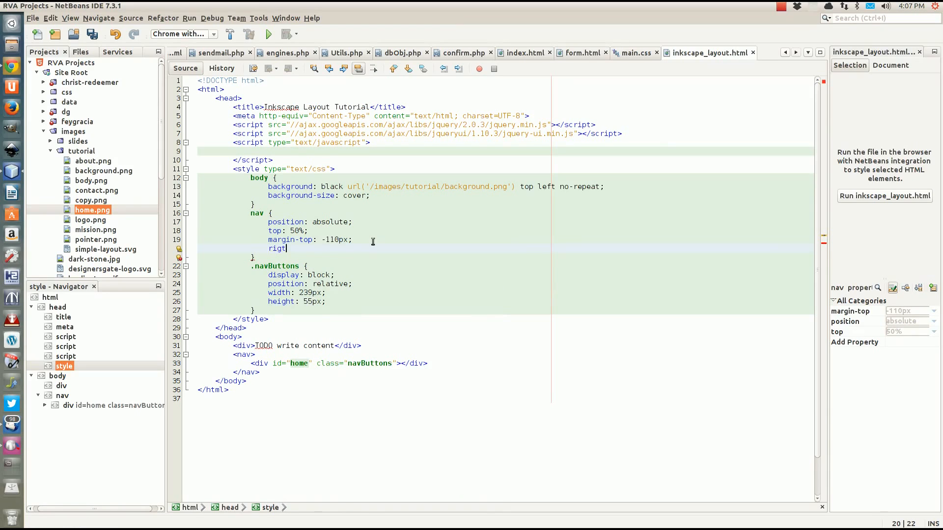
pyautogui.press('BackSpace')
pyautogui.press('BackSpace')
pyautogui.write('h')
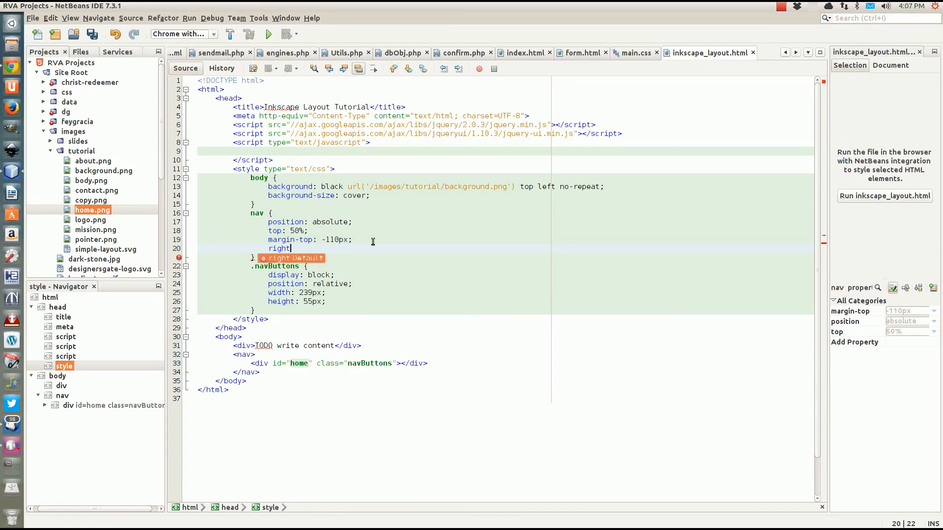
pyautogui.press('Return')
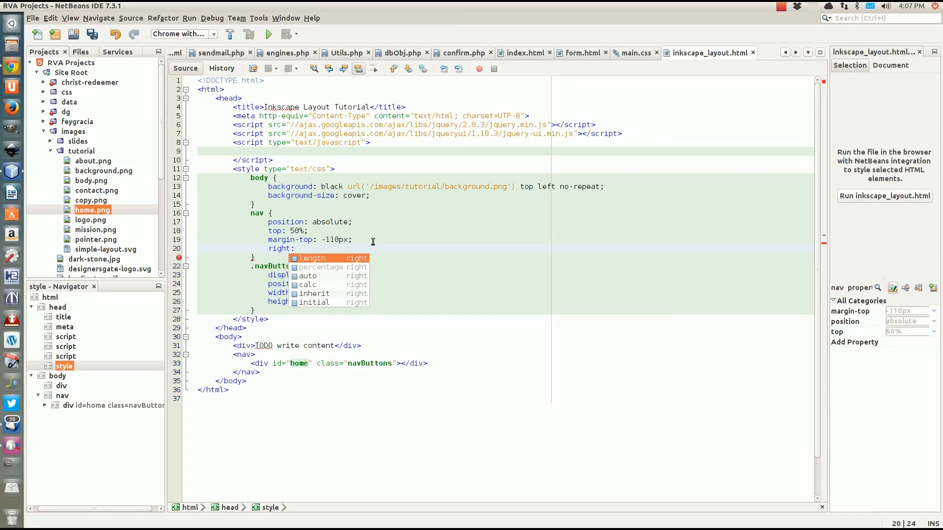
pyautogui.write('50px;')
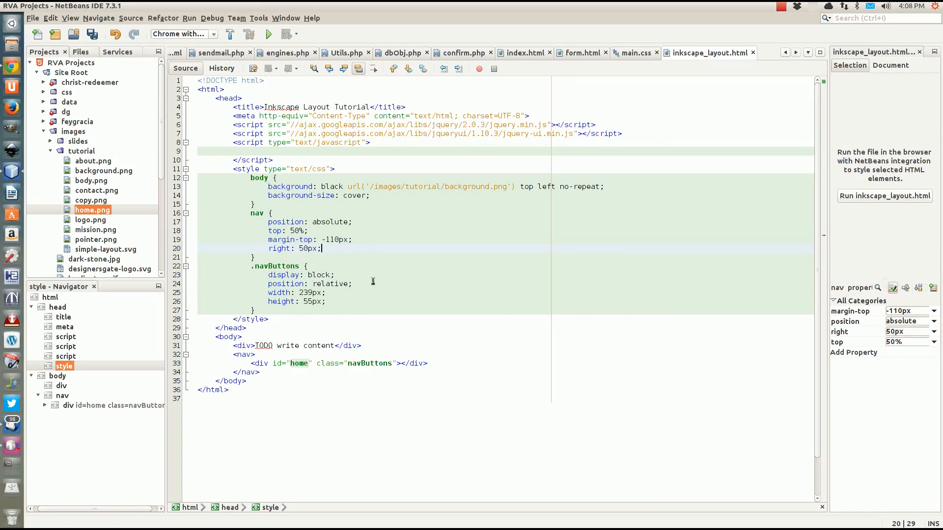
# Duplicate the home div three times, renaming the copies' ids to mission, about and contact
pyautogui.moveTo(439, 364); pyautogui.dragTo(441, 354)
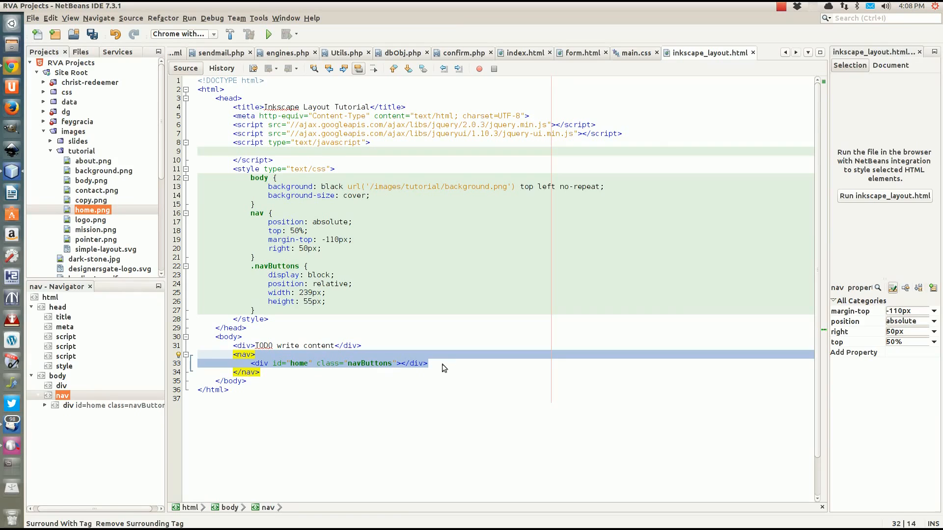
pyautogui.click(437, 364)
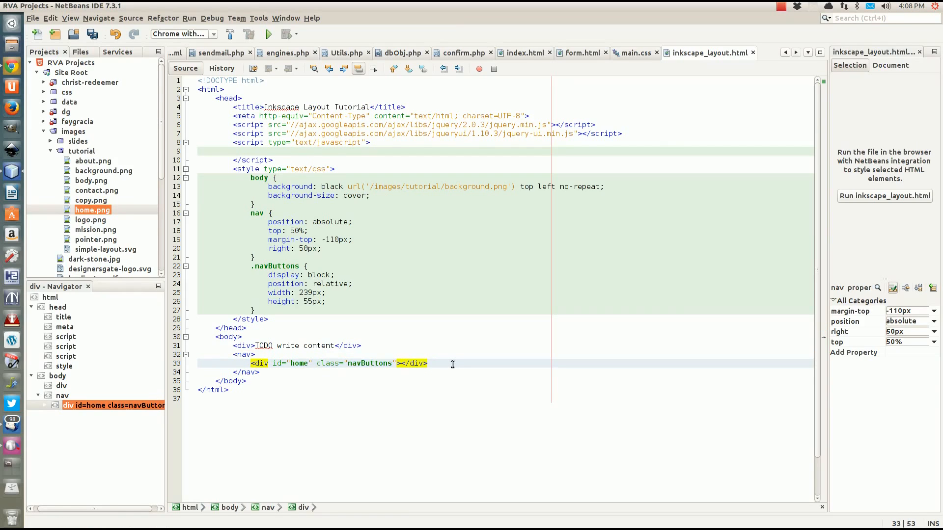
pyautogui.hotkey('ctrl', 'shift', 'Down')
pyautogui.hotkey('ctrl', 'shift', 'Down')
pyautogui.hotkey('ctrl', 'shift', 'Down')
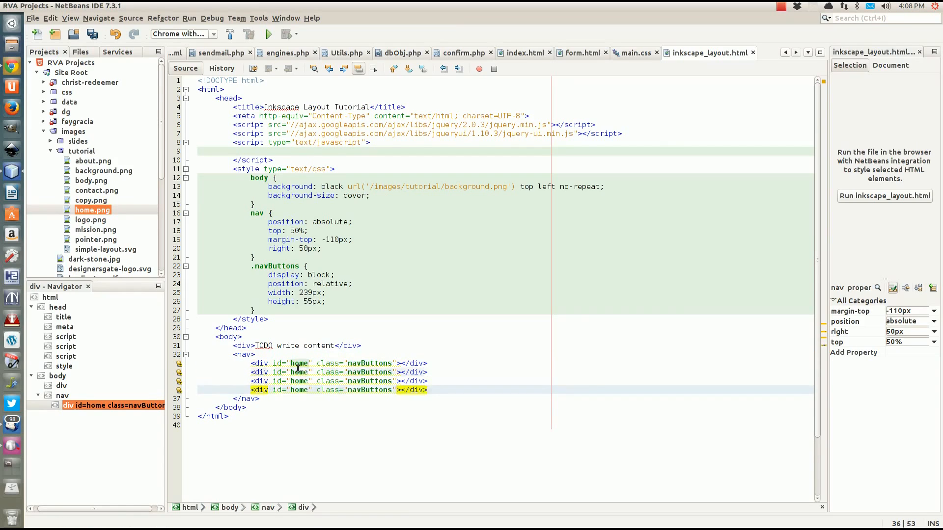
pyautogui.click(308, 371)
pyautogui.press('BackSpace')
pyautogui.press('BackSpace')
pyautogui.press('BackSpace')
pyautogui.press('BackSpace')
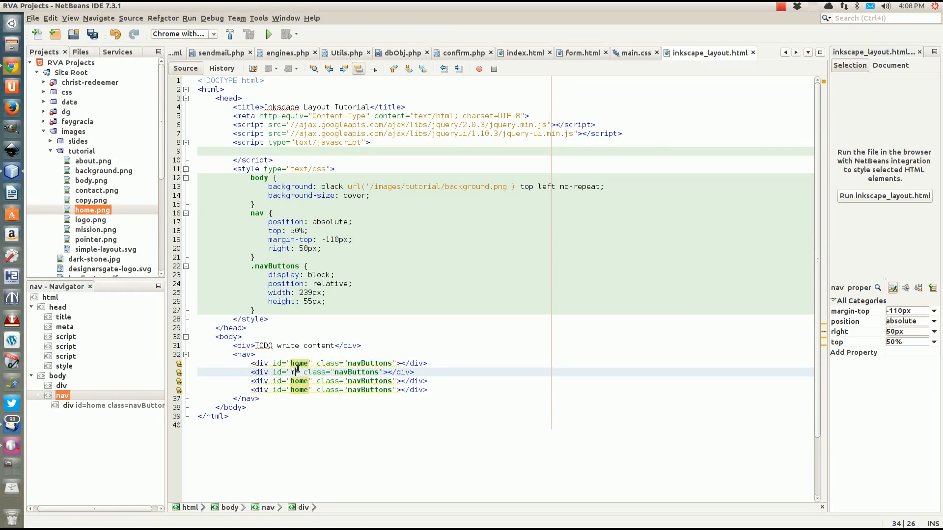
pyautogui.write('mission')
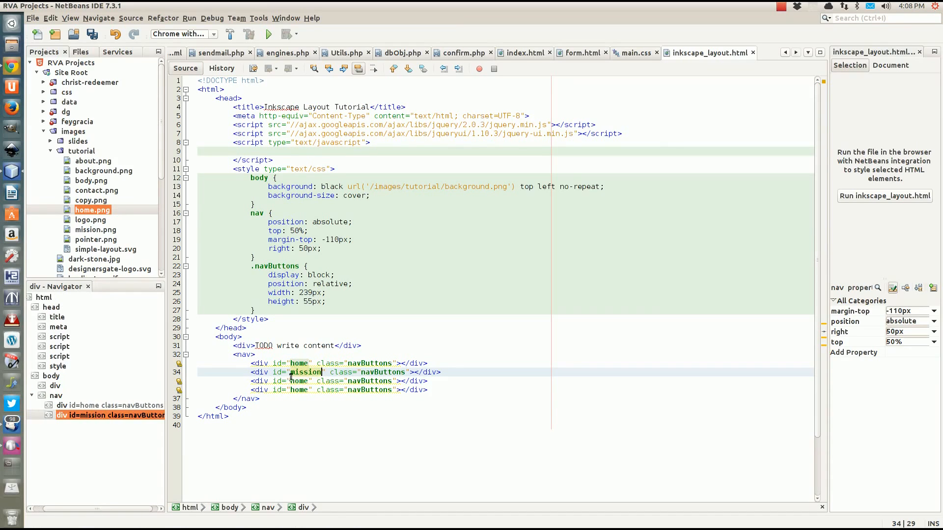
pyautogui.click(305, 381)
pyautogui.press('BackSpace')
pyautogui.press('BackSpace')
pyautogui.press('BackSpace')
pyautogui.press('BackSpace')
pyautogui.write('about')
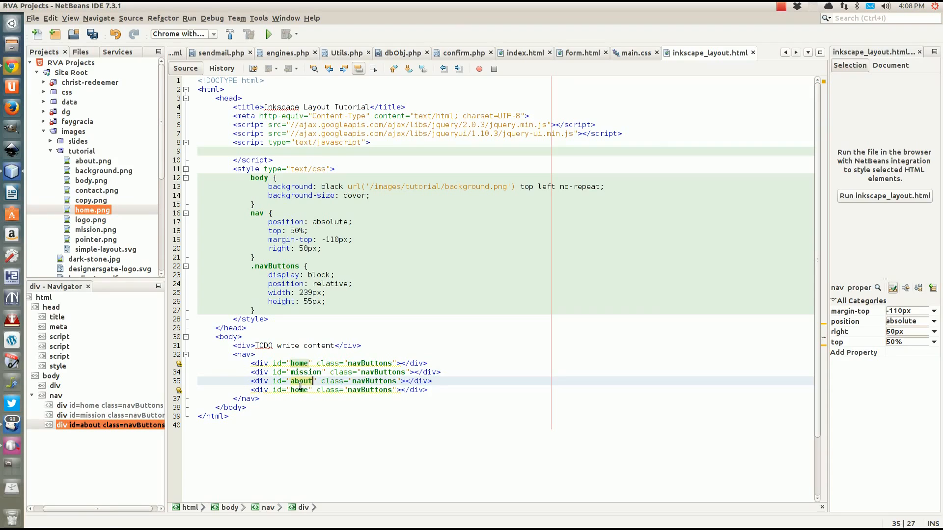
pyautogui.doubleClick(300, 389)
pyautogui.write('contac')
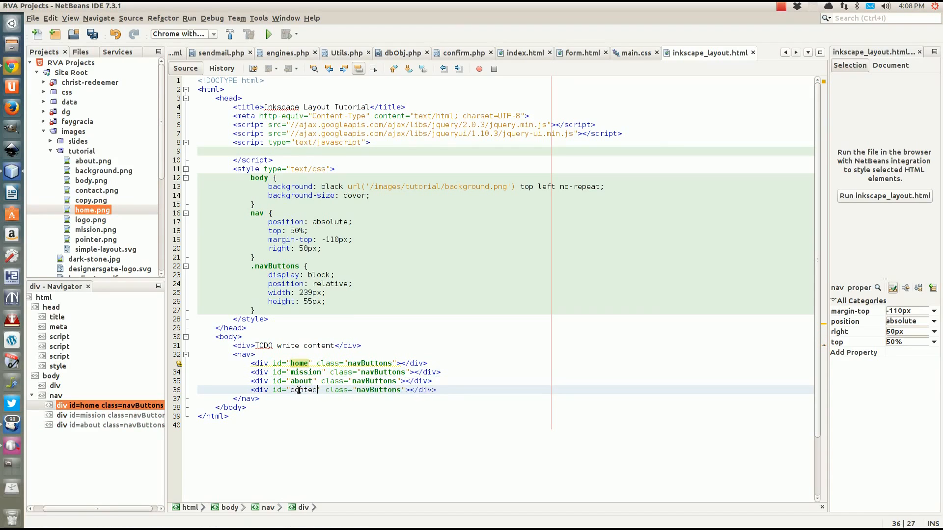
pyautogui.write('t')
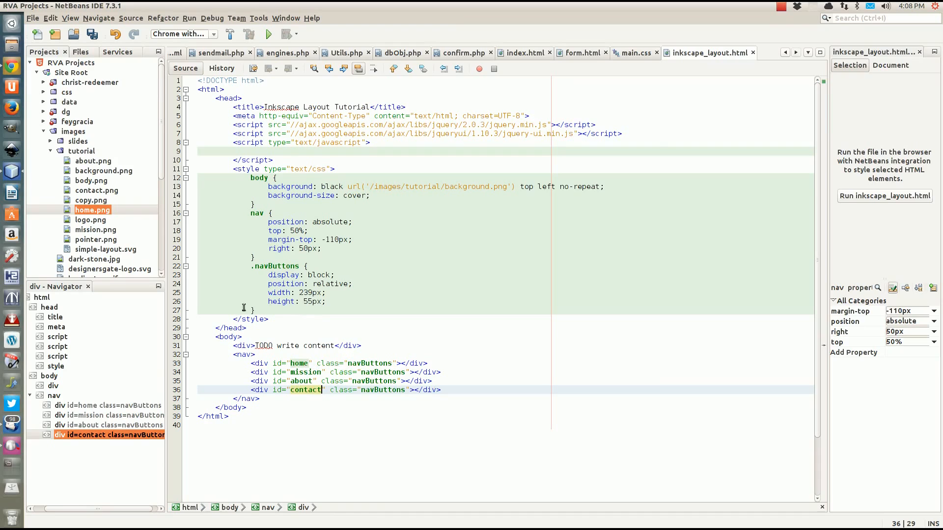
pyautogui.click(259, 311)
pyautogui.press('Return')
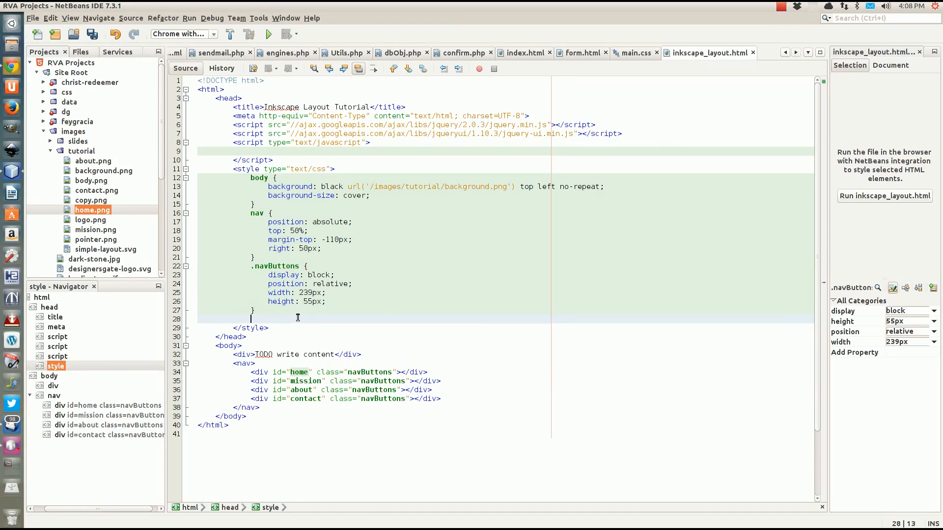
# Add a #home rule: background: transparent url('/images/tutorial/home.png') top left no-repeat
pyautogui.write('#home {')
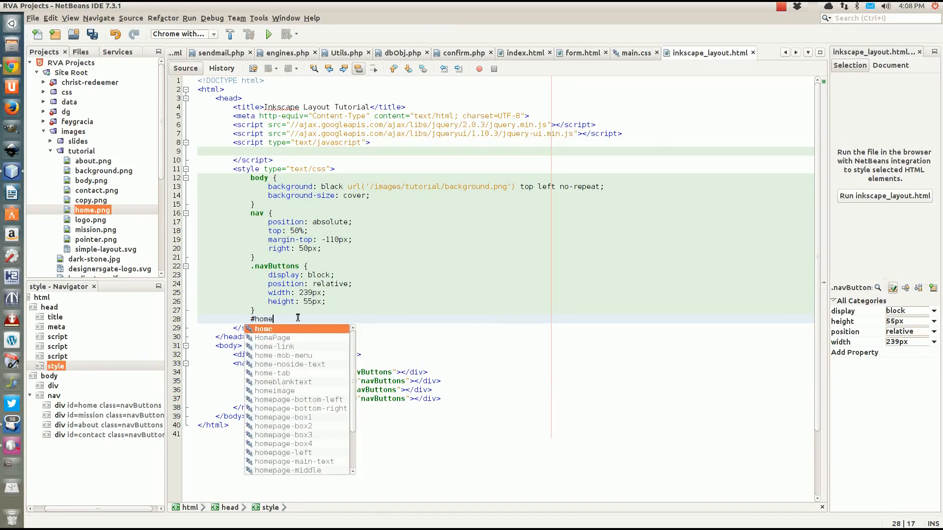
pyautogui.press('Return')
pyautogui.write('bac')
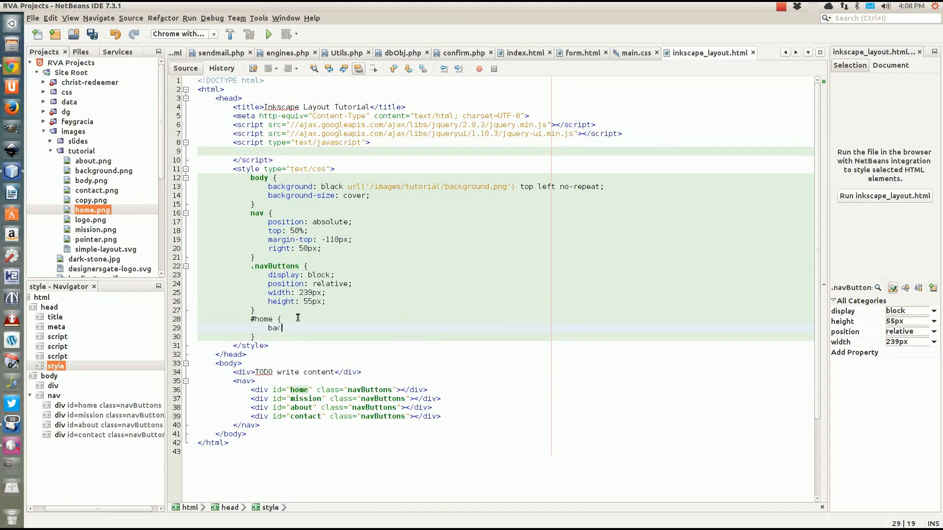
pyautogui.write('kground: ')
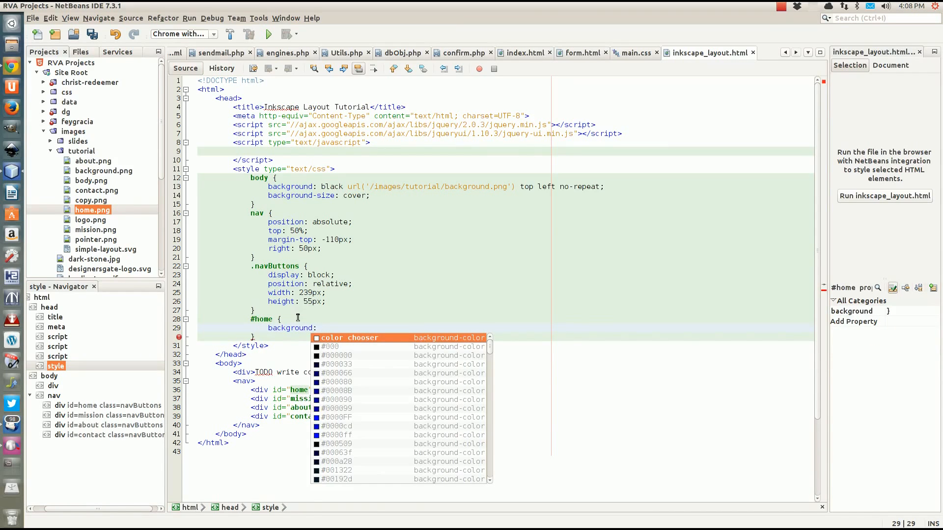
pyautogui.write('tran')
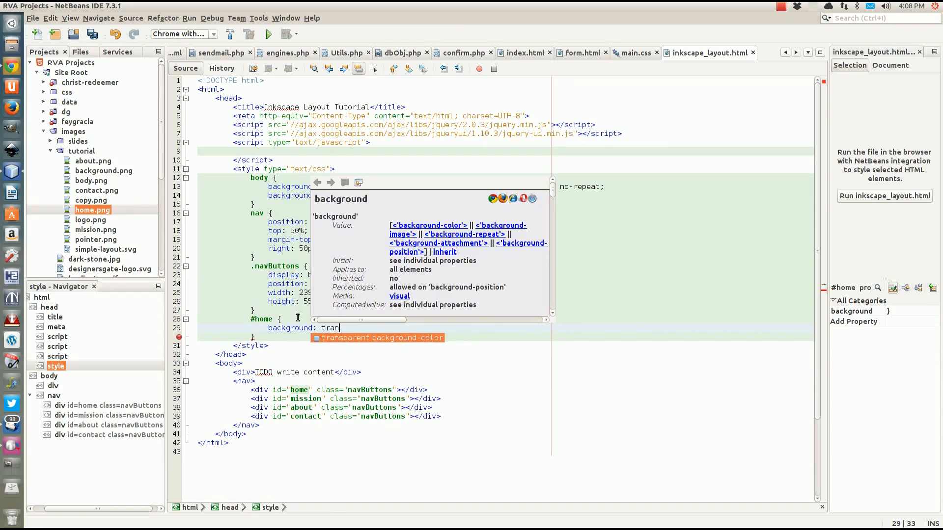
pyautogui.press('Return')
pyautogui.write('url(')
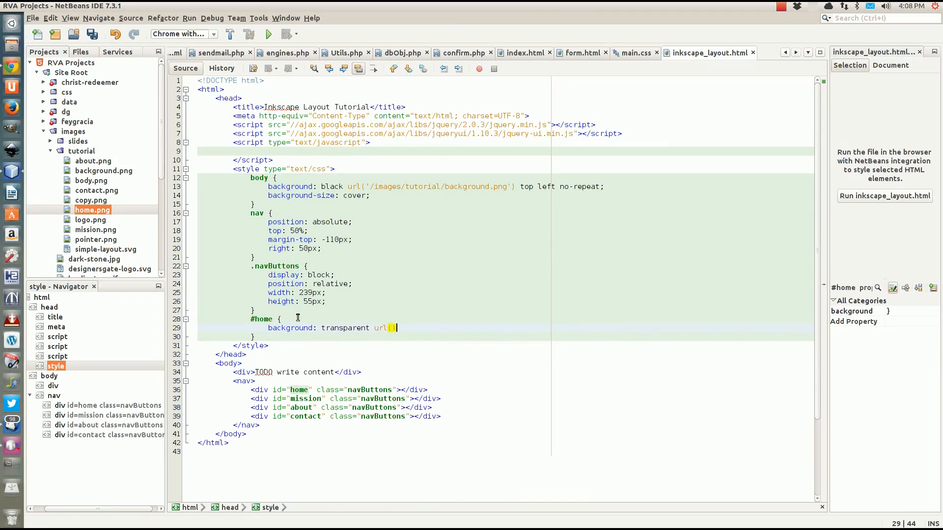
pyautogui.write(') too')
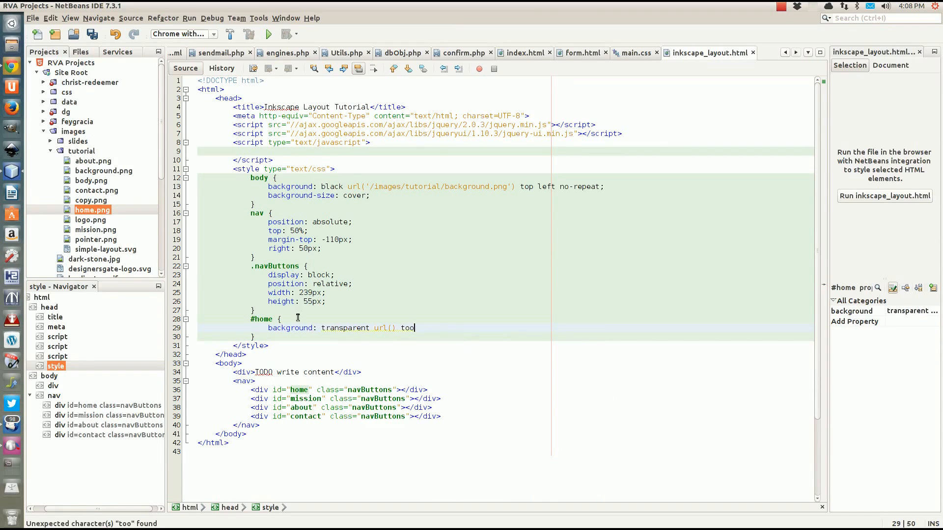
pyautogui.press('BackSpace')
pyautogui.write('p left')
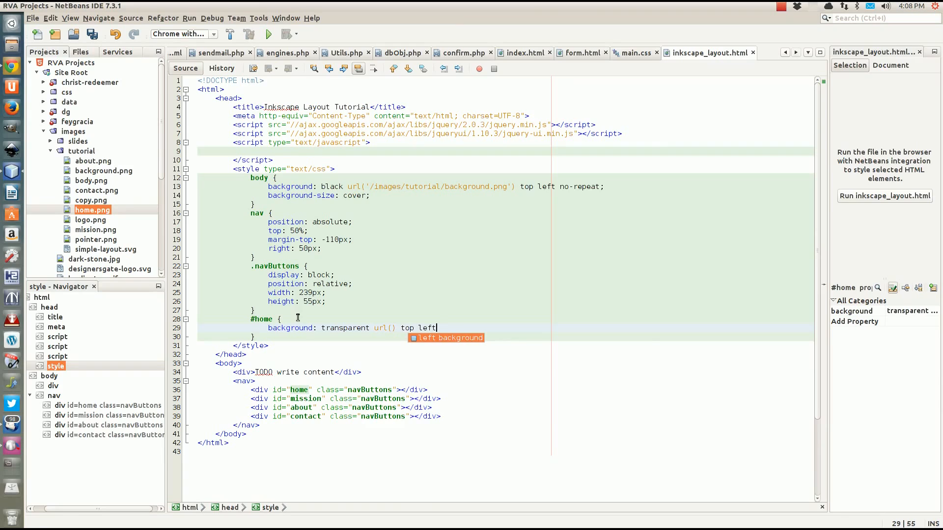
pyautogui.write(' no-repeat;')
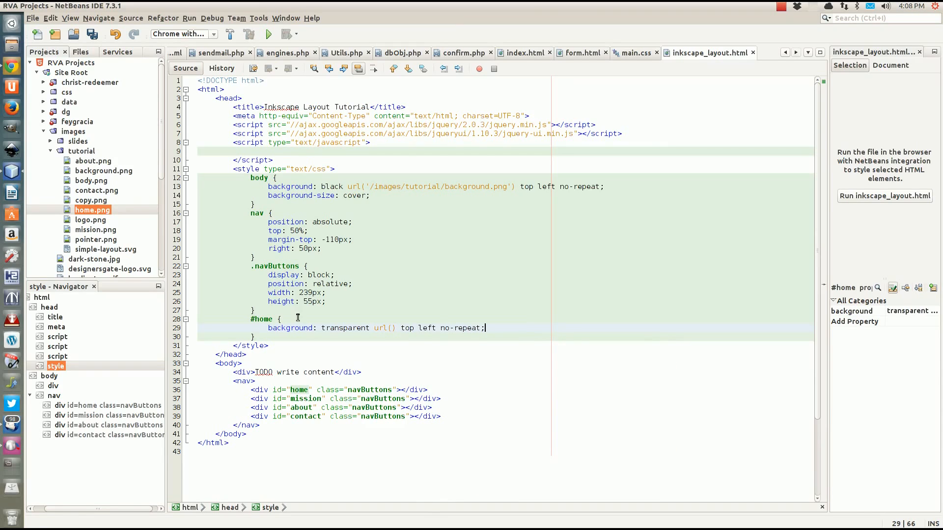
pyautogui.click(391, 331)
pyautogui.write("'/images/turori")
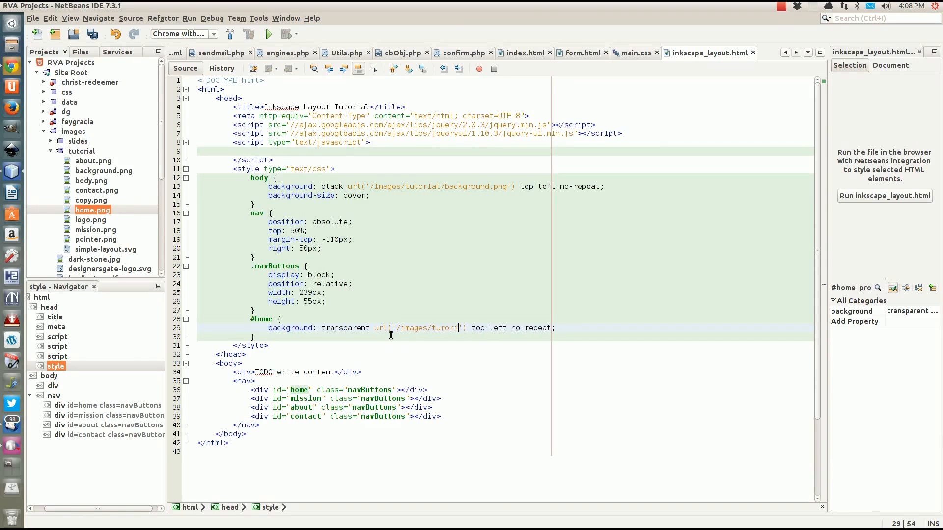
pyautogui.write('al/home.pn')
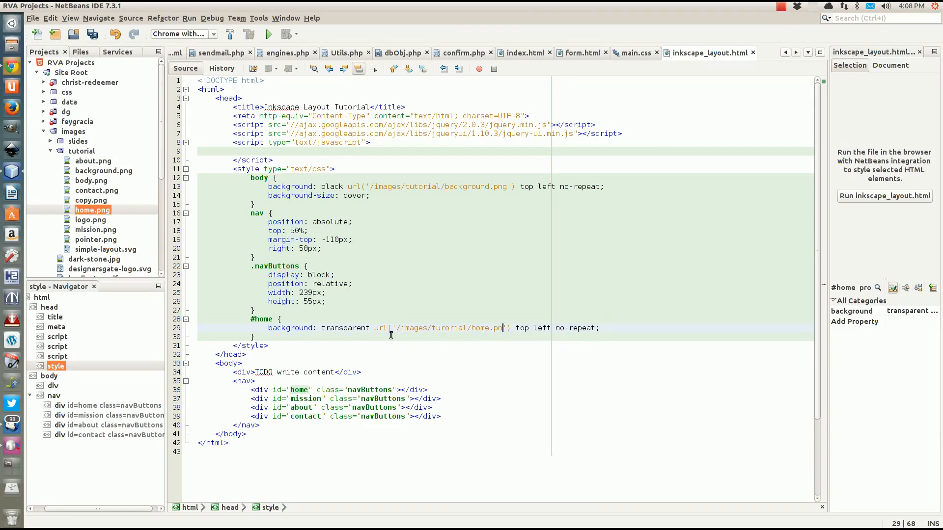
pyautogui.write('g')
pyautogui.click(263, 338)
pyautogui.hotkey('shift', 'Up')
pyautogui.hotkey('shift', 'Up')
pyautogui.hotkey('shift', 'Up')
pyautogui.hotkey('ctrl', 'c')
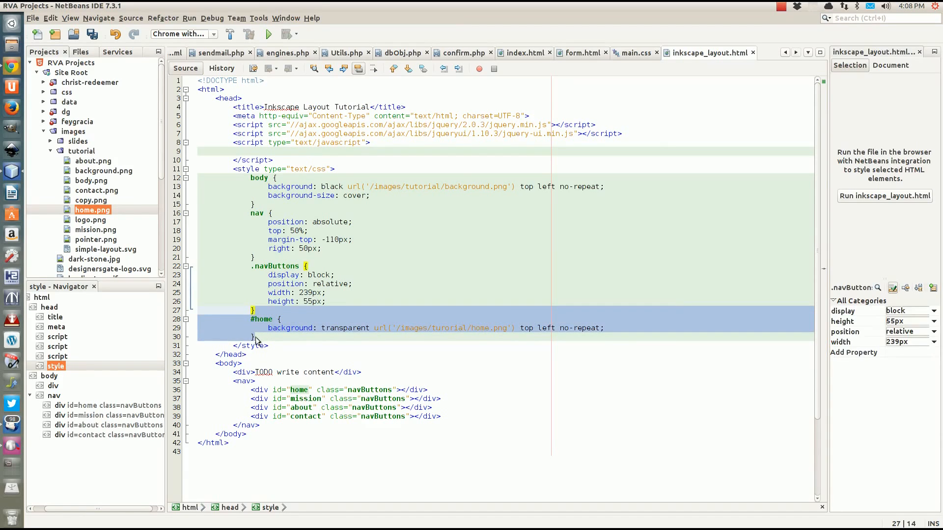
# Paste a copy of the #home rule and rename it #mission, using mission.png
pyautogui.click(264, 339)
pyautogui.hotkey('ctrl', 'v')
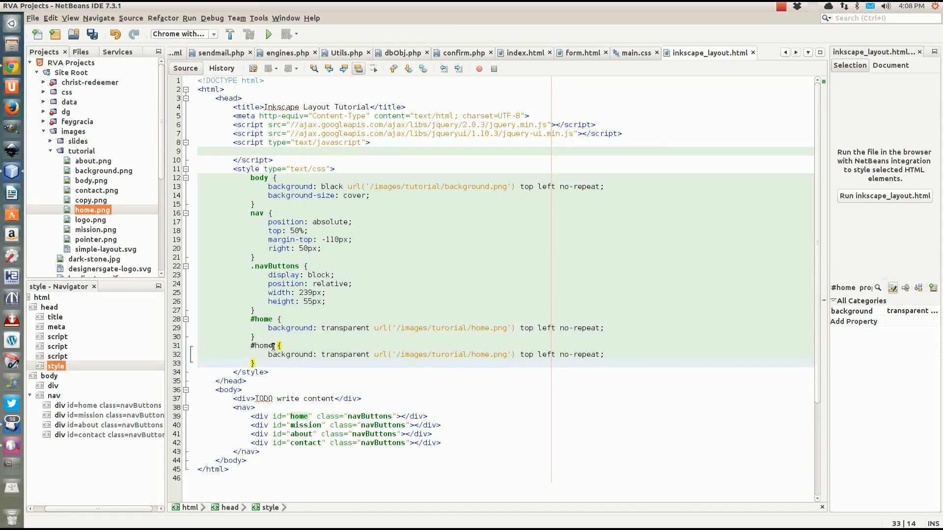
pyautogui.doubleClick(265, 345)
pyautogui.write('mission')
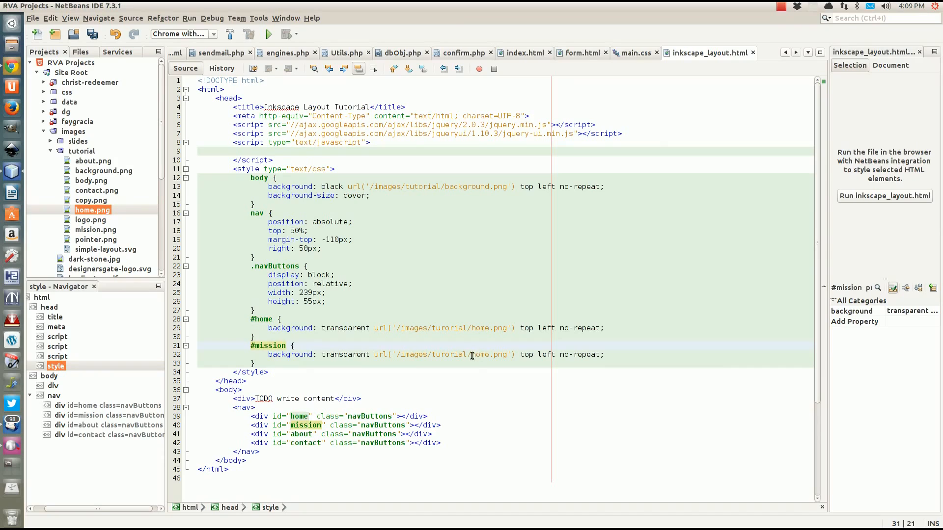
pyautogui.moveTo(472, 355); pyautogui.dragTo(486, 355)
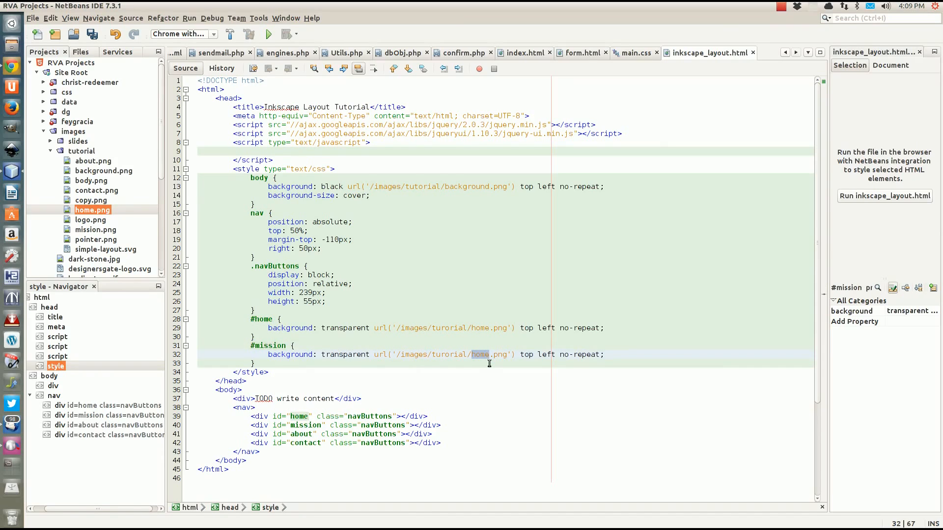
pyautogui.write('mission')
pyautogui.moveTo(259, 363); pyautogui.dragTo(256, 337)
pyautogui.click(258, 356)
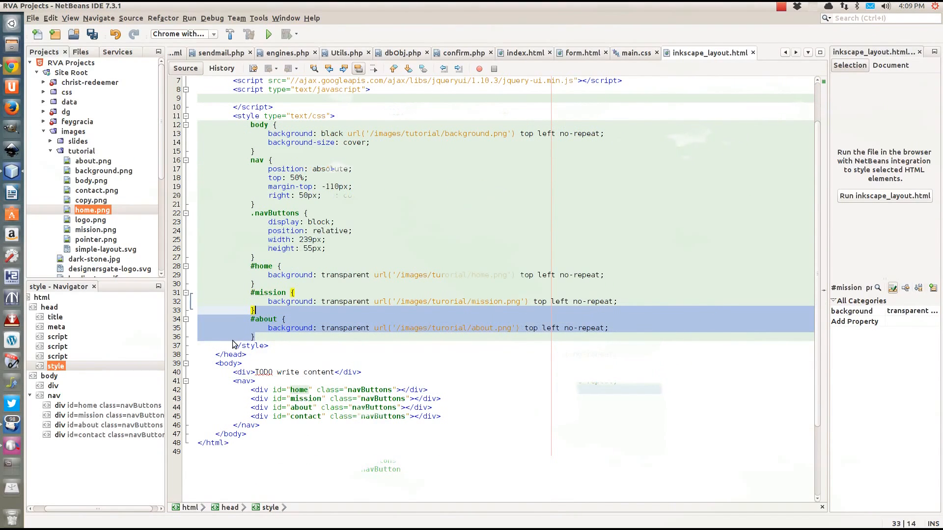
# Duplicate the #about rule as #contact with contact.png as its background image
pyautogui.click(254, 337)
pyautogui.write("#about {                 background: transparent url('/images/turorial/about.png') top left no-repeat;             }")
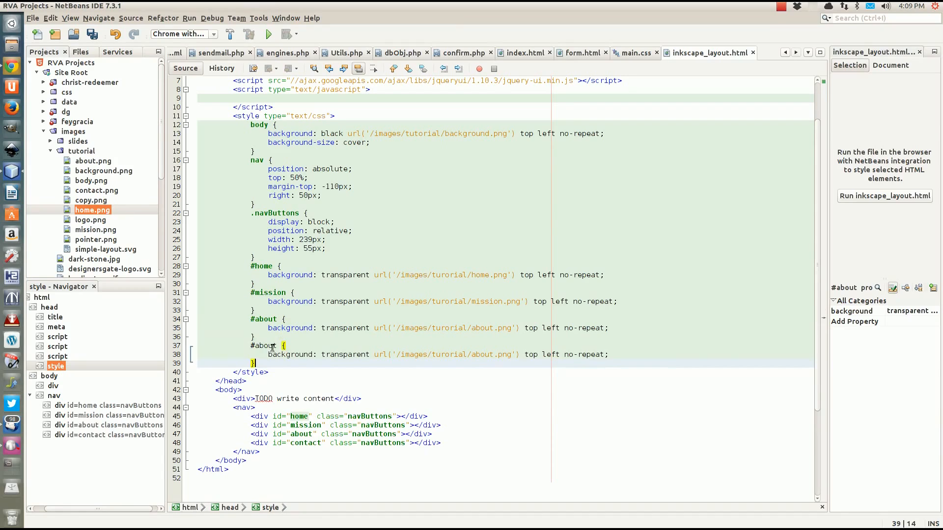
pyautogui.doubleClick(266, 346)
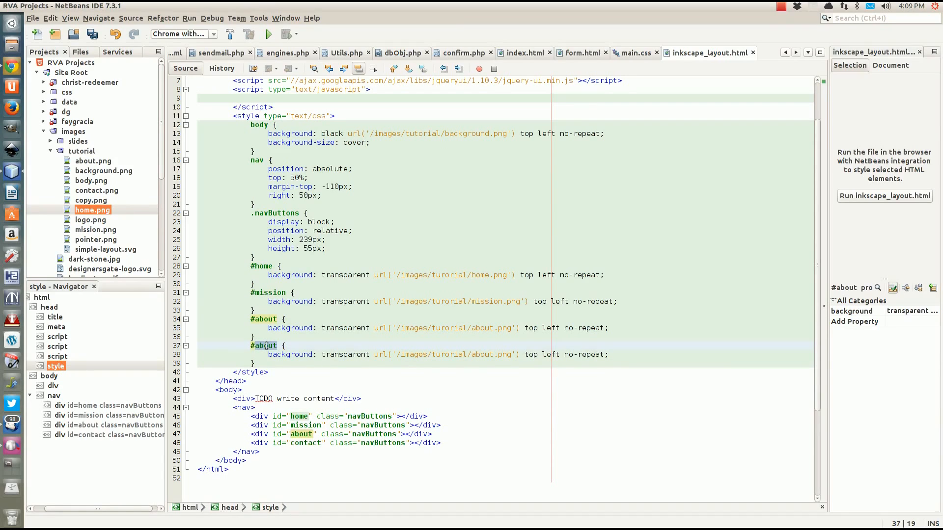
pyautogui.write('contact')
pyautogui.doubleClick(475, 355)
pyautogui.write('con')
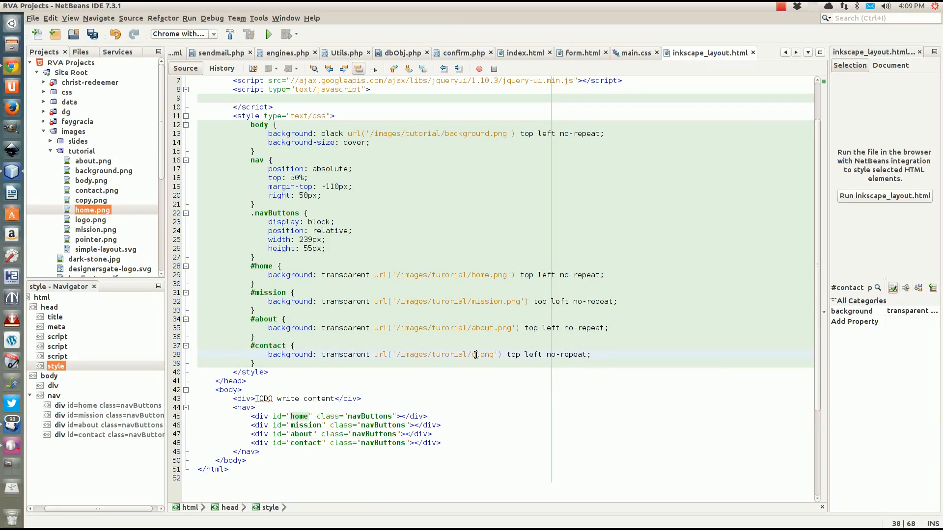
pyautogui.write('tact')
# Save inkscape_layout.html and open a new line after the .navButtons rule
pyautogui.click(262, 366)
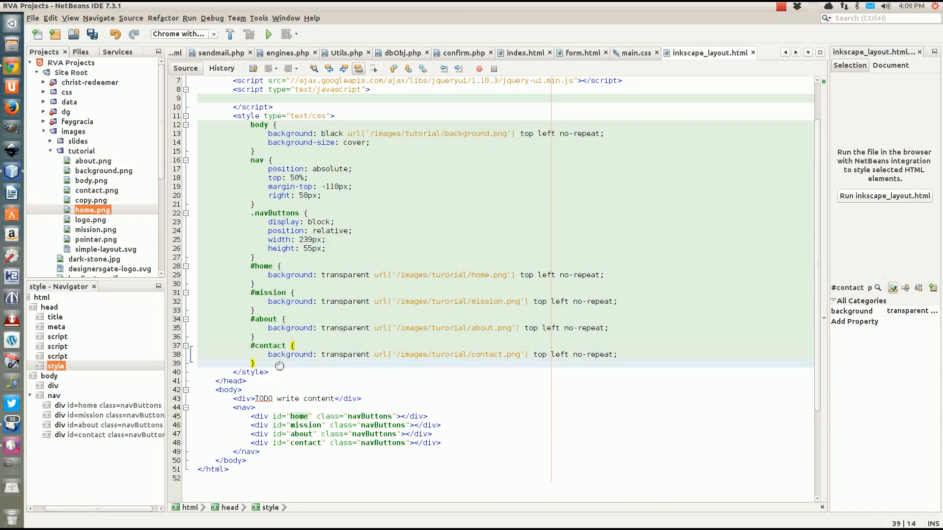
pyautogui.hotkey('ctrl', 's')
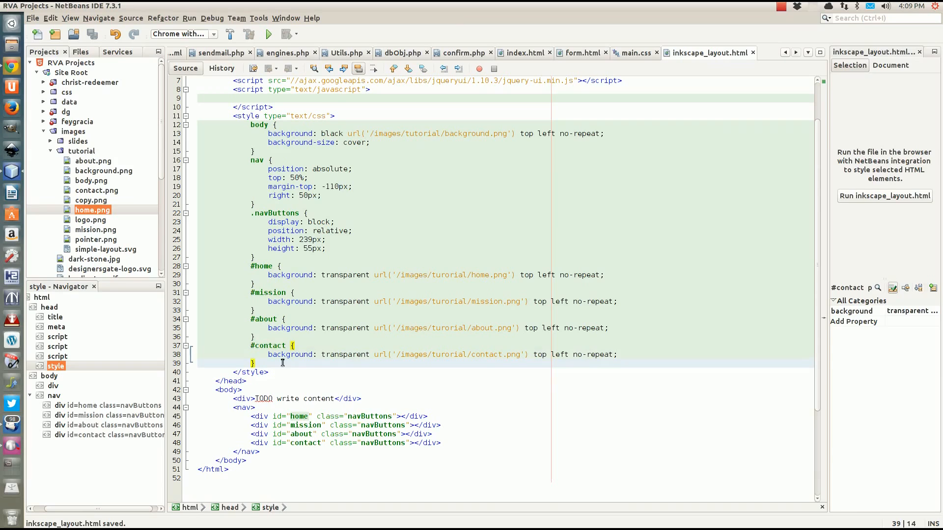
pyautogui.click(260, 258)
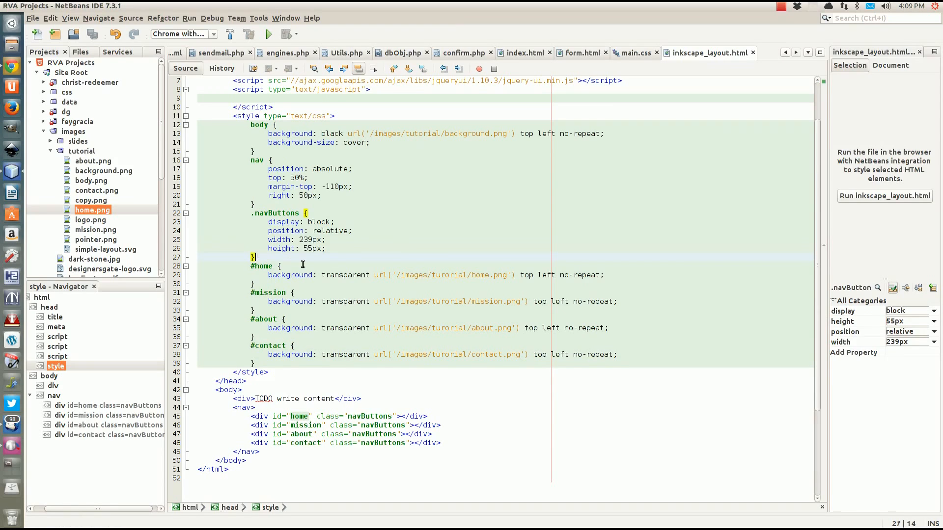
pyautogui.press('Return')
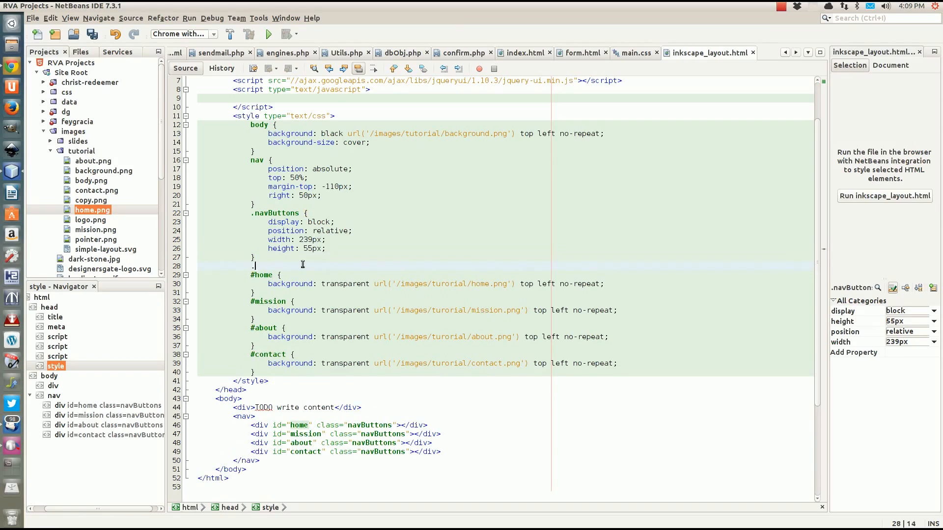
# Add a .navButtons:hover rule with box-shadow: 0 0 10px white and save the file
pyautogui.write('.navButtons:')
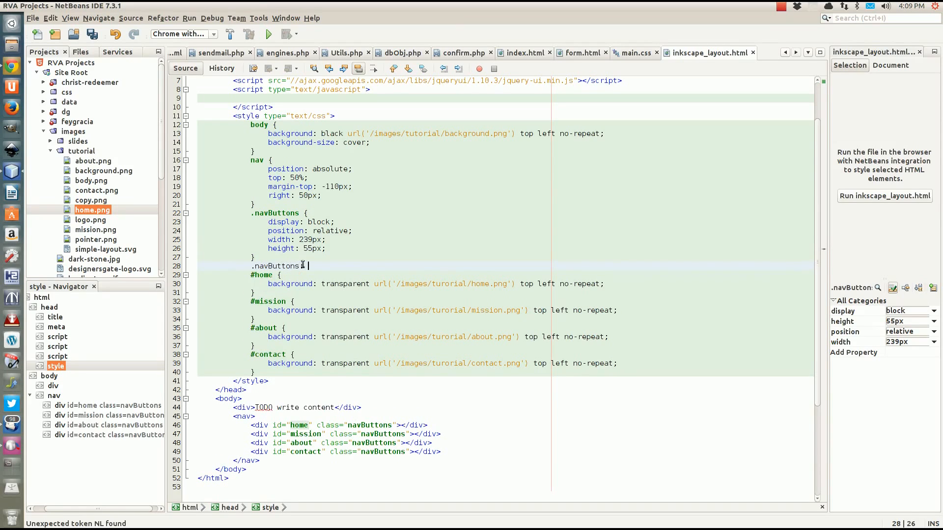
pyautogui.press('BackSpace')
pyautogui.write('hove')
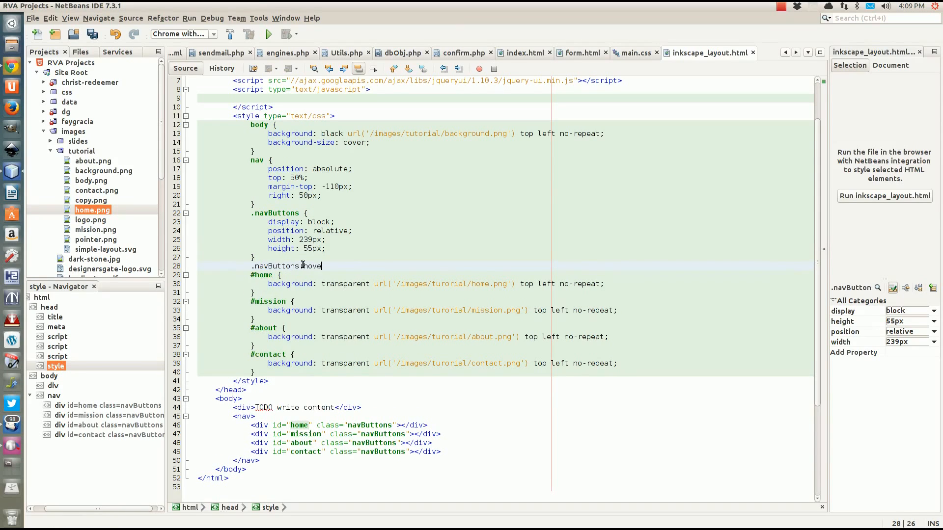
pyautogui.write('r {')
pyautogui.press('Return')
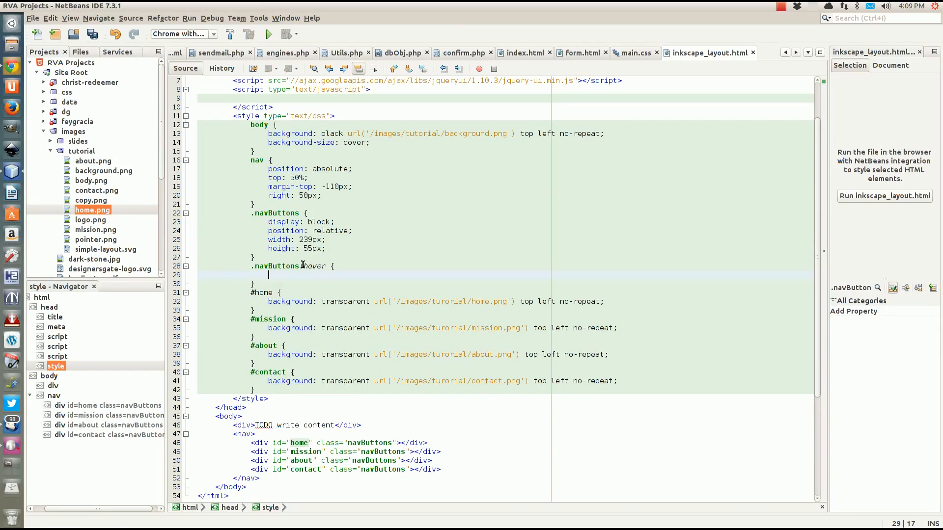
pyautogui.write('bo')
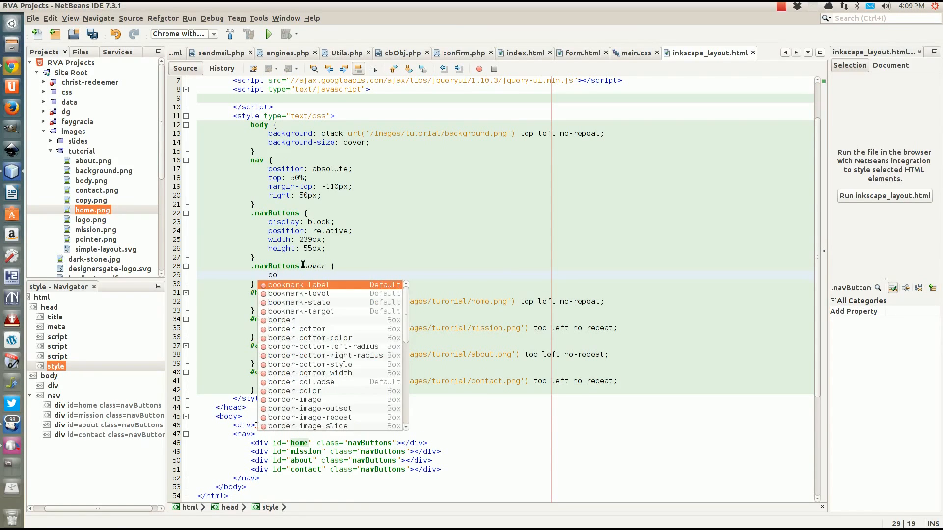
pyautogui.write('x')
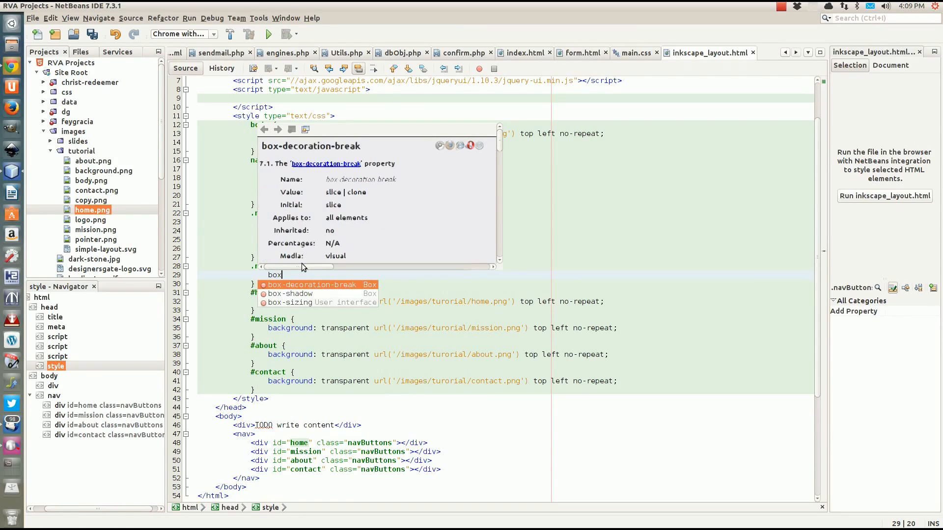
pyautogui.press('Down')
pyautogui.press('Return')
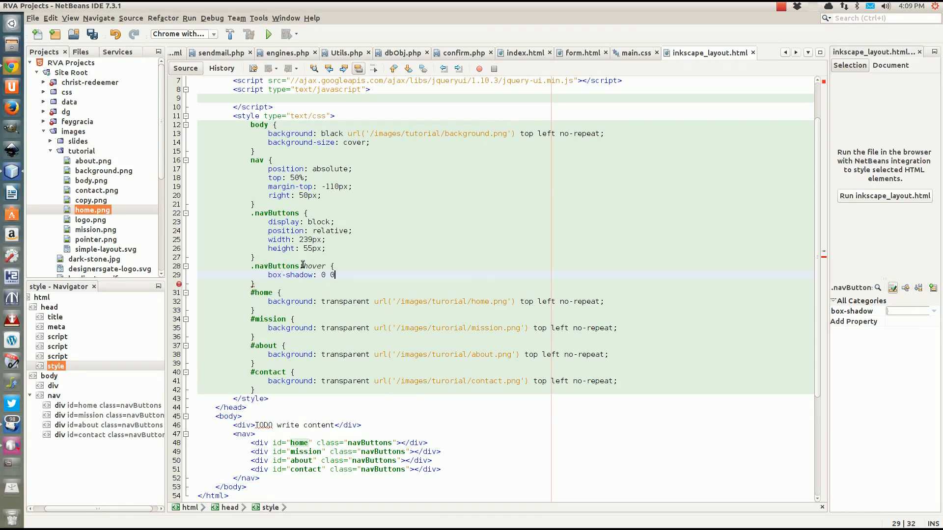
pyautogui.write('0 0')
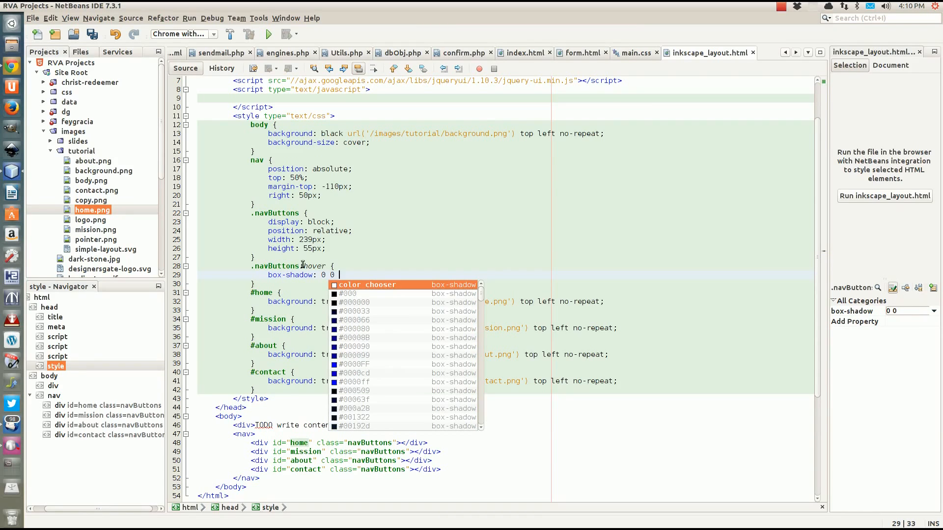
pyautogui.write(' 10px w')
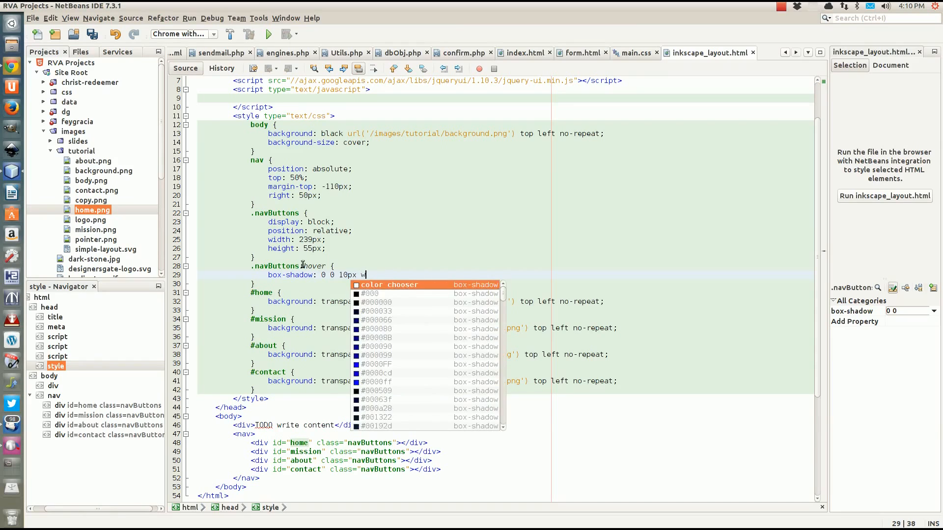
pyautogui.write('hite;')
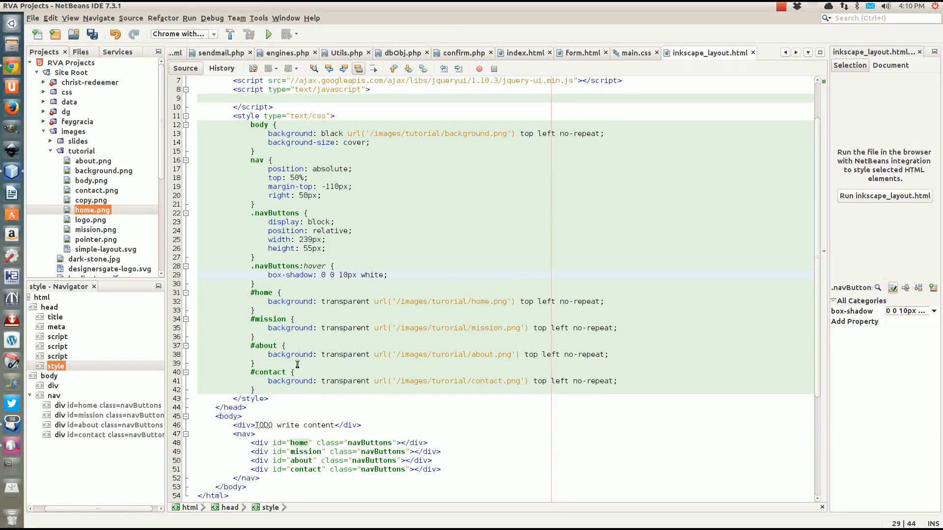
pyautogui.click(271, 388)
pyautogui.hotkey('ctrl', 's')
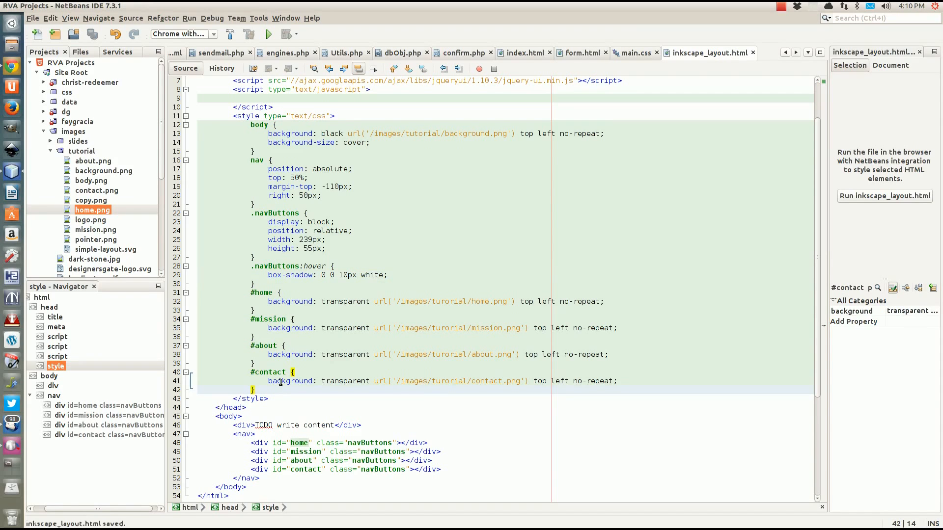
pyautogui.click(13, 70)
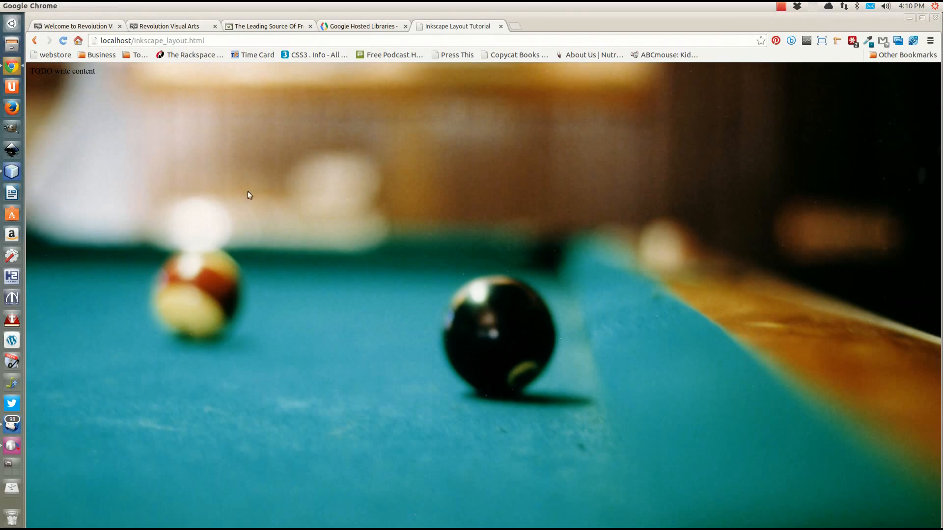
pyautogui.hotkey('ctrl', 'r')
pyautogui.hotkey('ctrl', 'r')
pyautogui.click(13, 45)
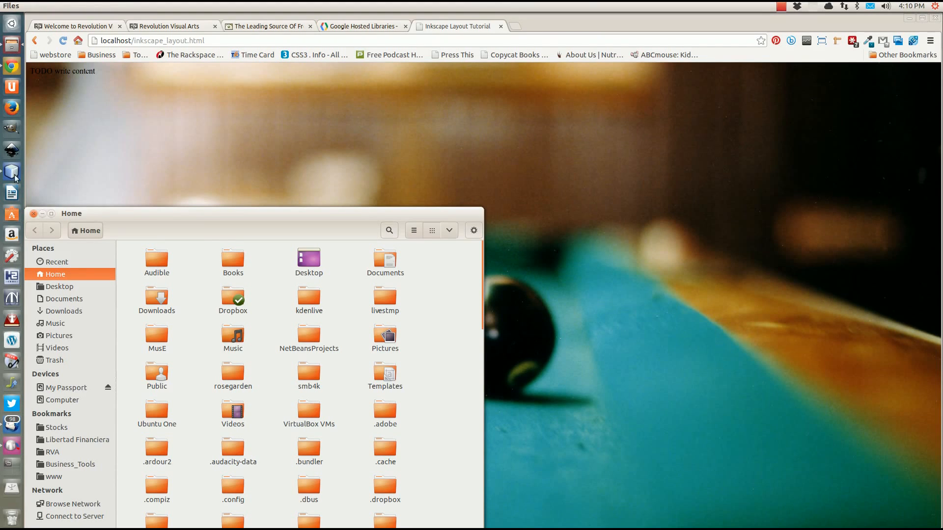
pyautogui.click(34, 213)
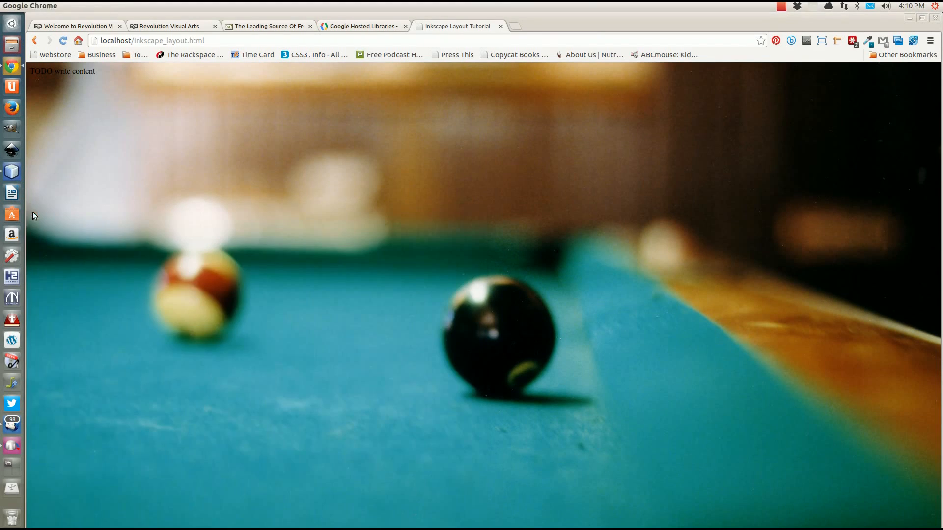
pyautogui.click(11, 172)
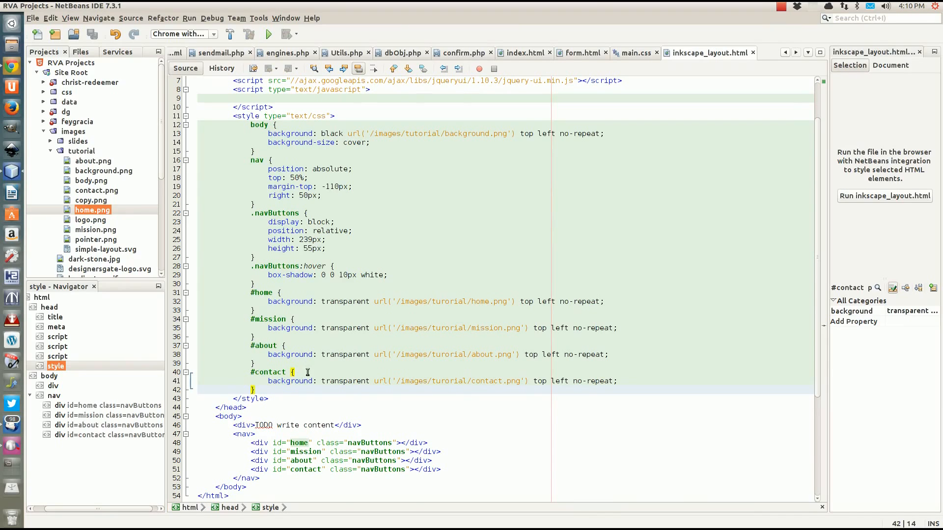
pyautogui.scroll(-2, 307, 372)
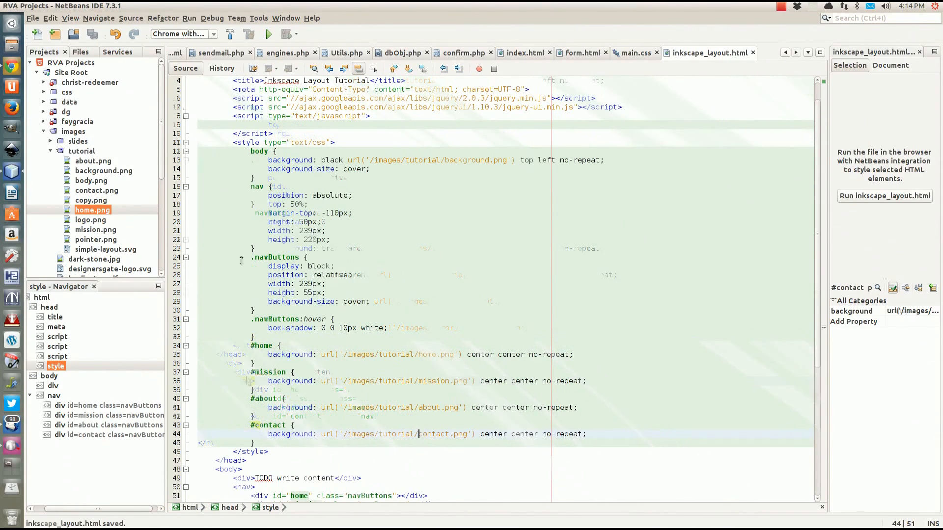
# Close Chrome's DevTools panel and reload the preview to check the four nav buttons
pyautogui.click(13, 70)
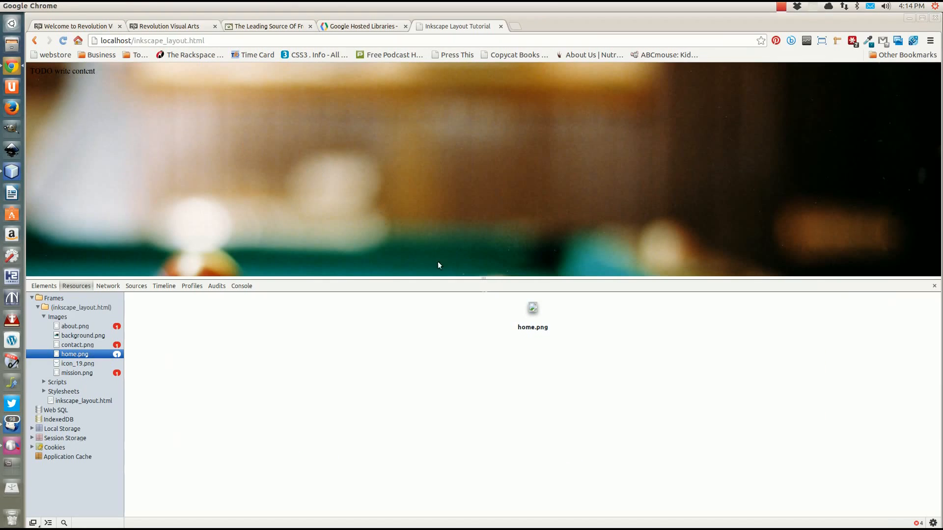
pyautogui.click(934, 286)
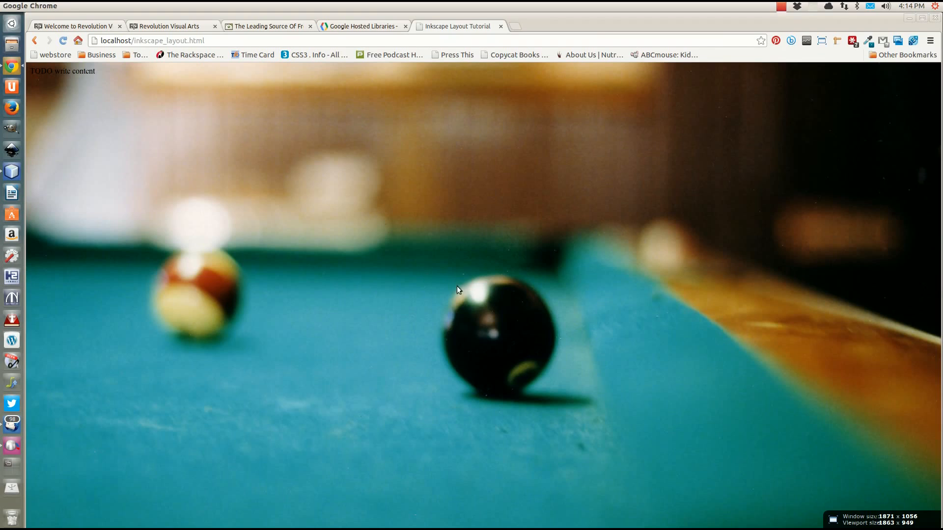
pyautogui.press('F5')
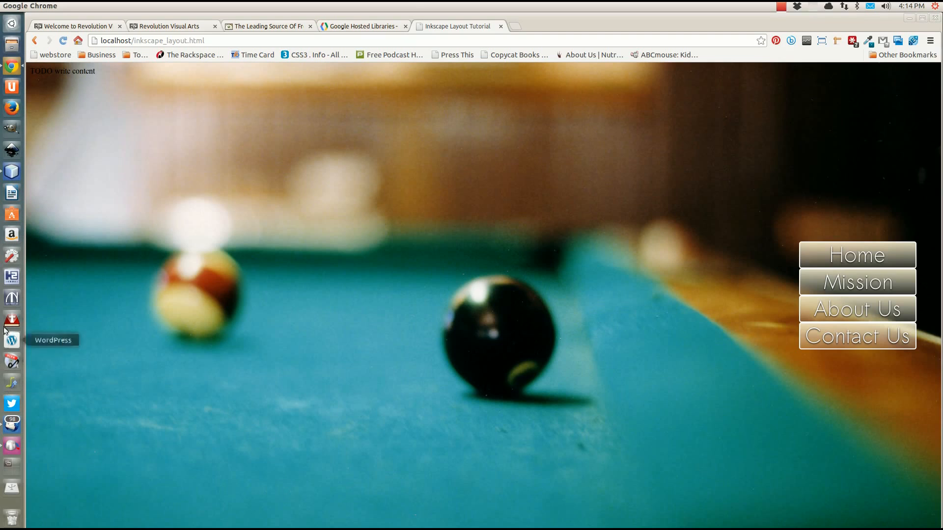
pyautogui.click(12, 172)
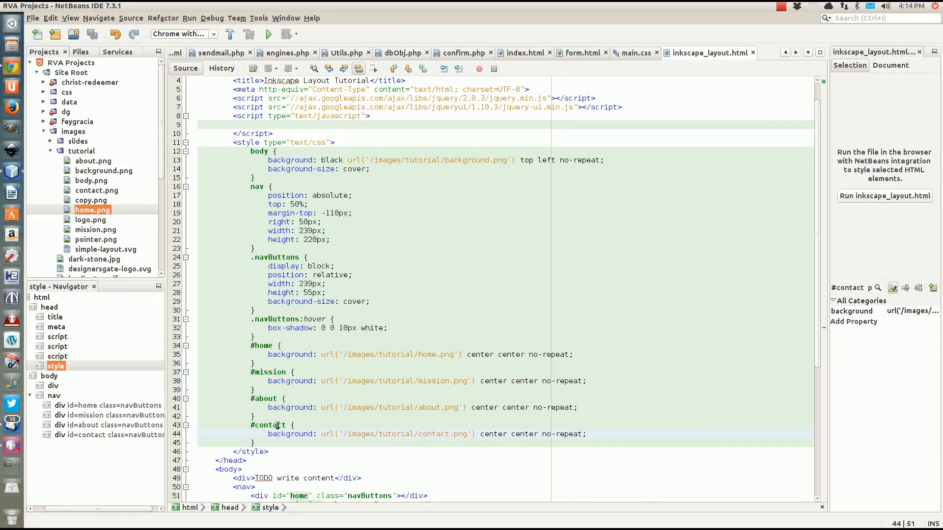
# Replace the TODO placeholder div with an empty header element and check logo.png's 564 x 174 size
pyautogui.moveTo(384, 477); pyautogui.dragTo(374, 466)
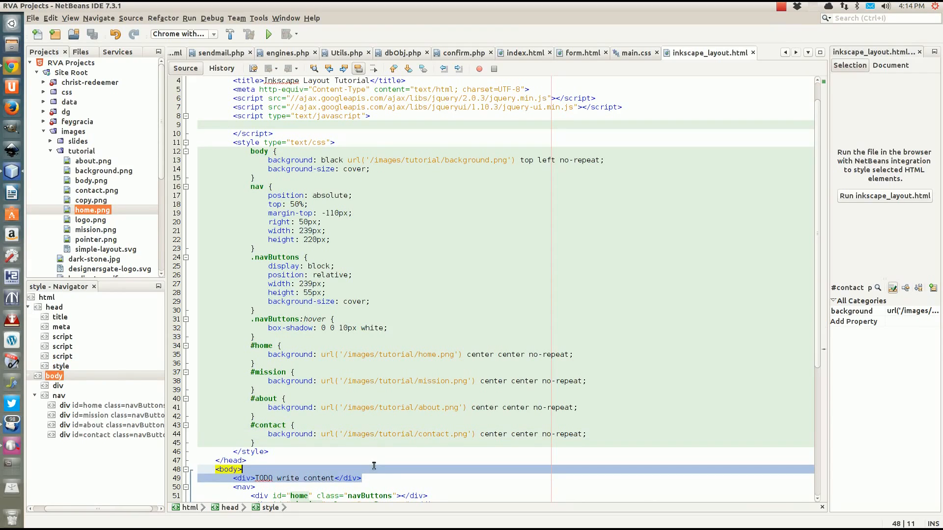
pyautogui.press('BackSpace')
pyautogui.press('Return')
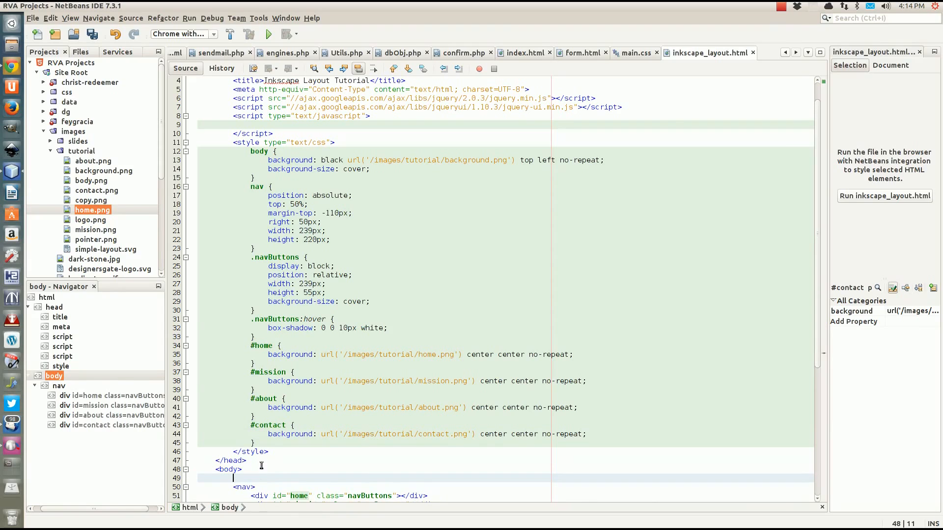
pyautogui.write('<head')
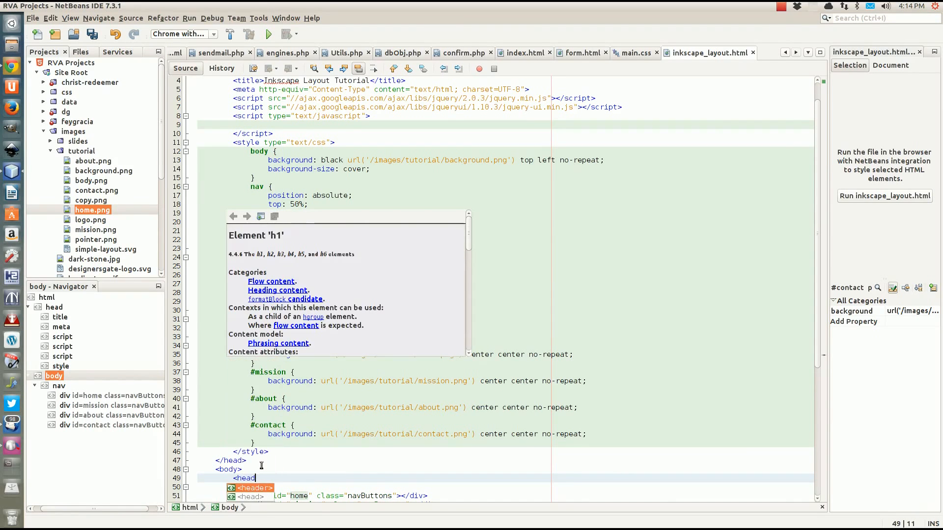
pyautogui.write('er>')
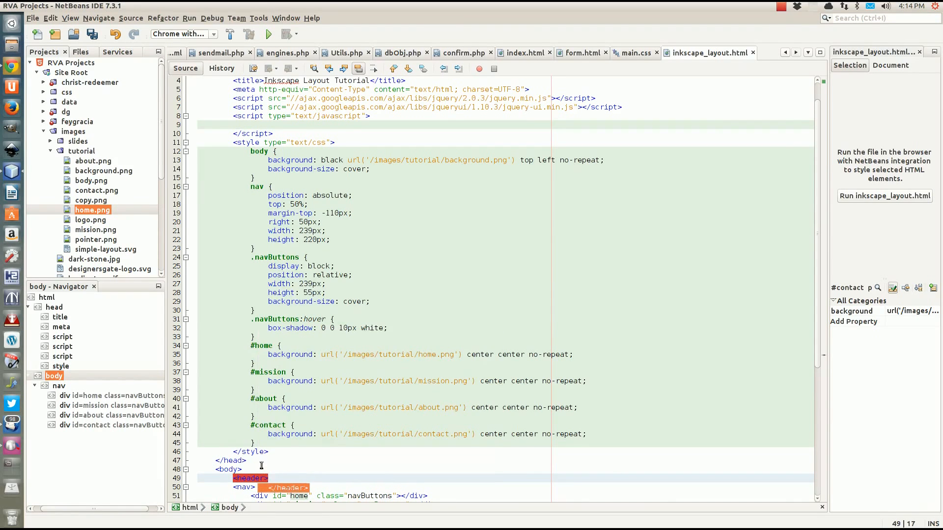
pyautogui.press('Return')
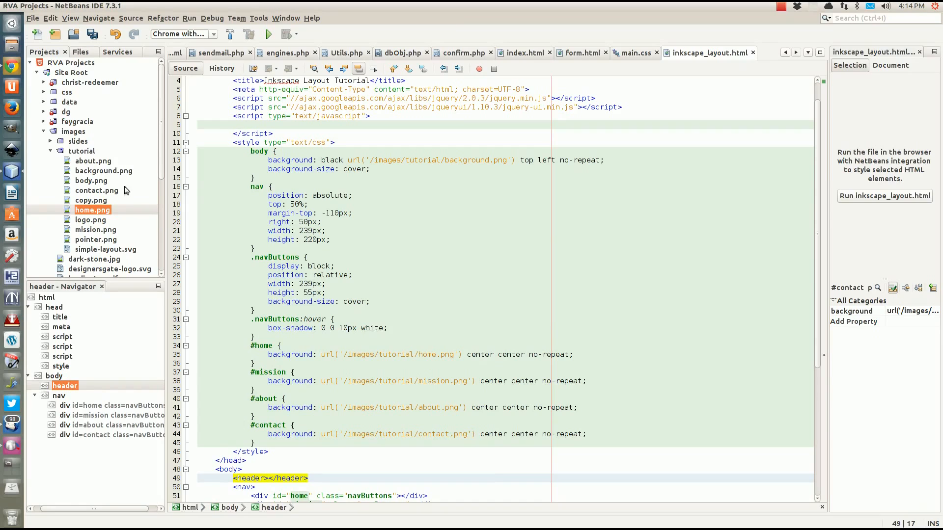
pyautogui.click(83, 221)
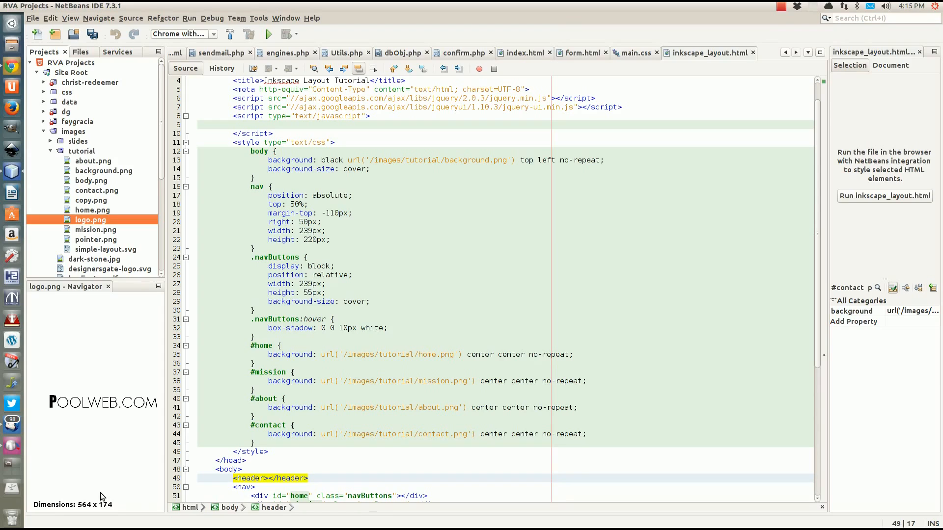
# Add a header rule with width 564px and height 174px, matching the logo image's height
pyautogui.click(269, 179)
pyautogui.press('Return')
pyautogui.write('head')
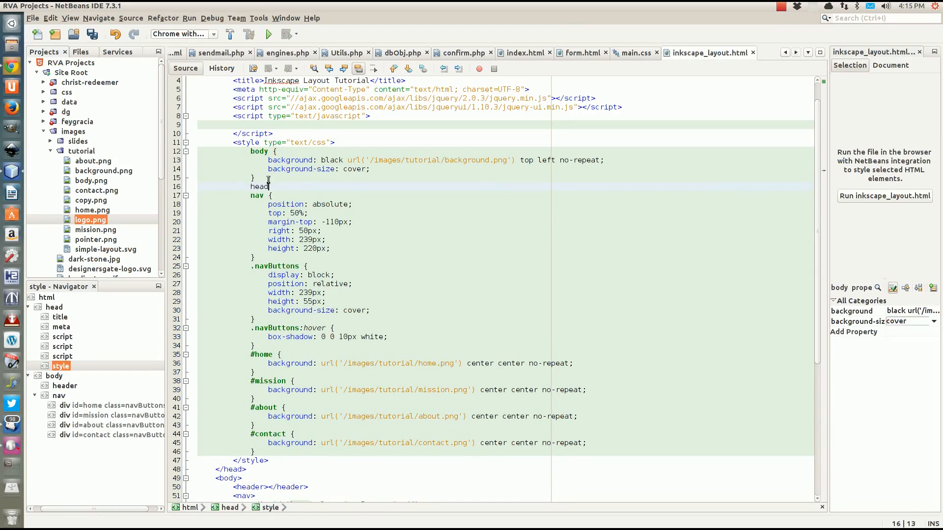
pyautogui.write('er {')
pyautogui.press('Return')
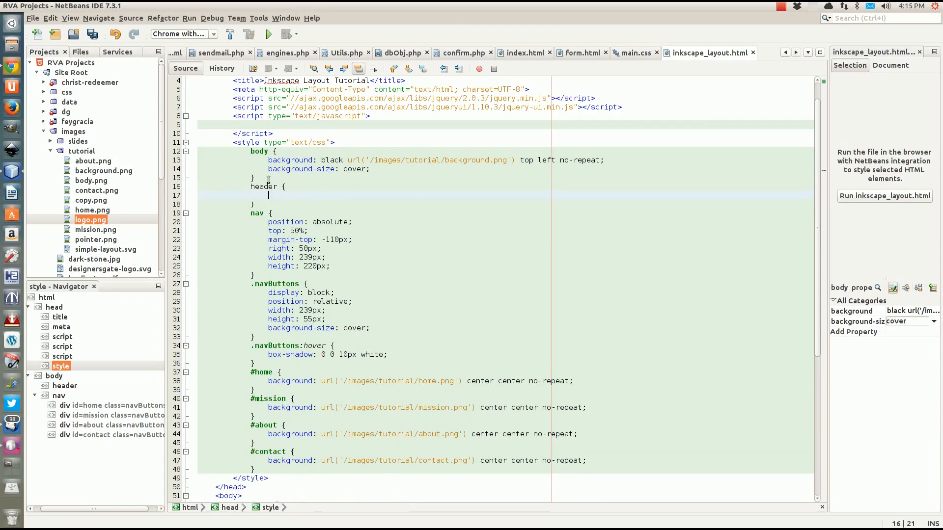
pyautogui.write('width: ')
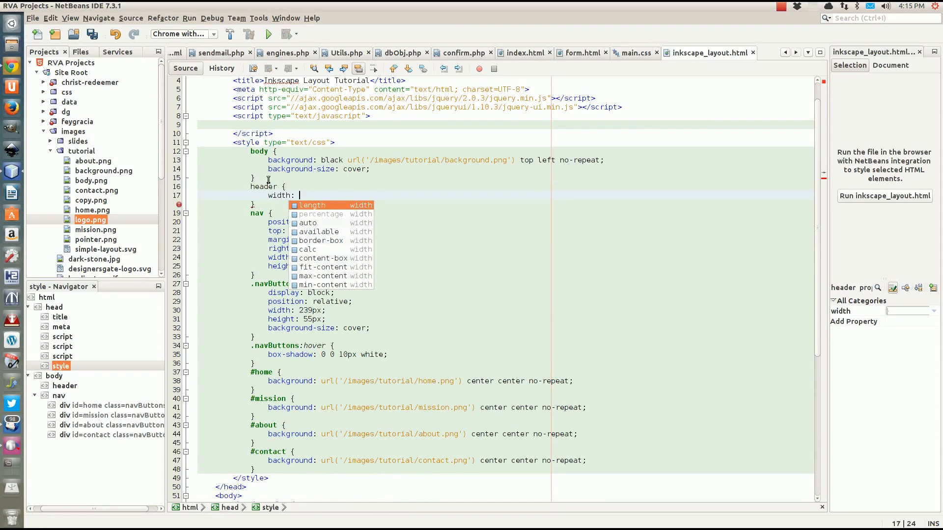
pyautogui.write('564')
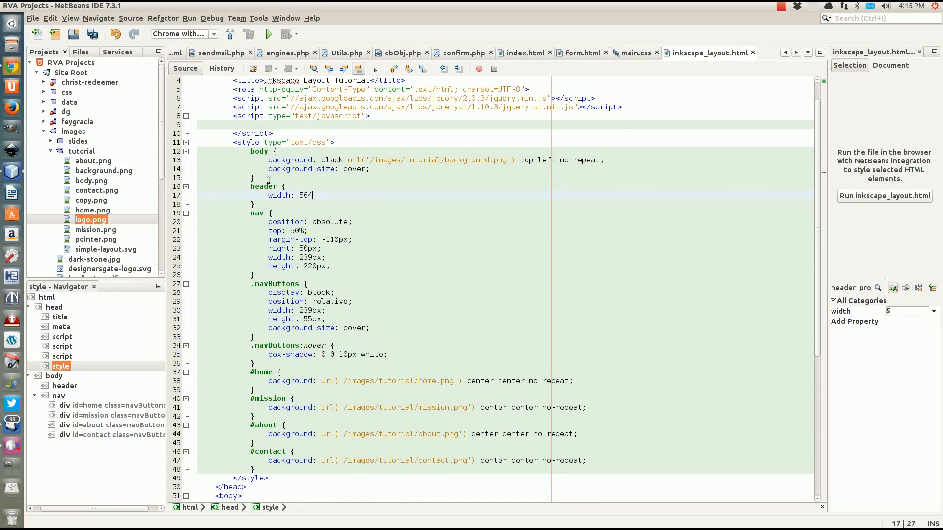
pyautogui.write('px;')
pyautogui.press('Return')
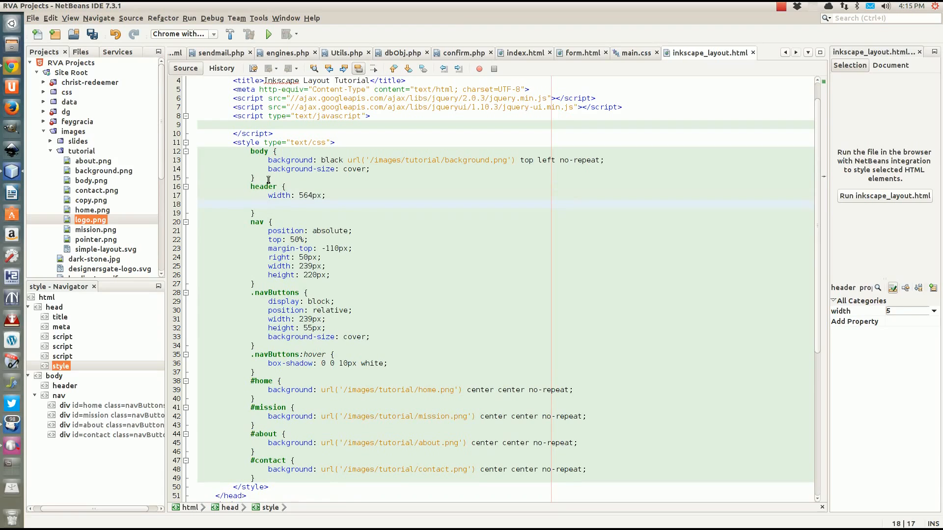
pyautogui.write('height:')
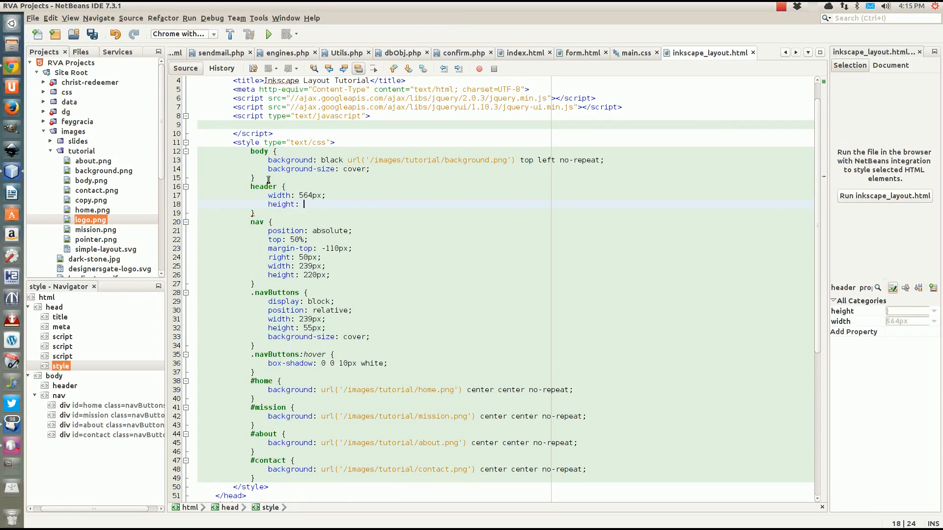
pyautogui.click(87, 221)
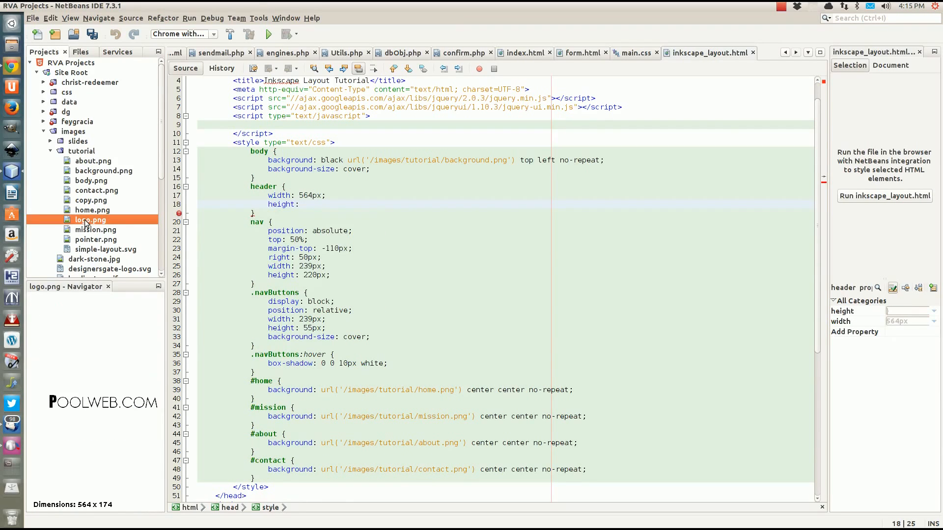
pyautogui.click(308, 204)
pyautogui.write('174')
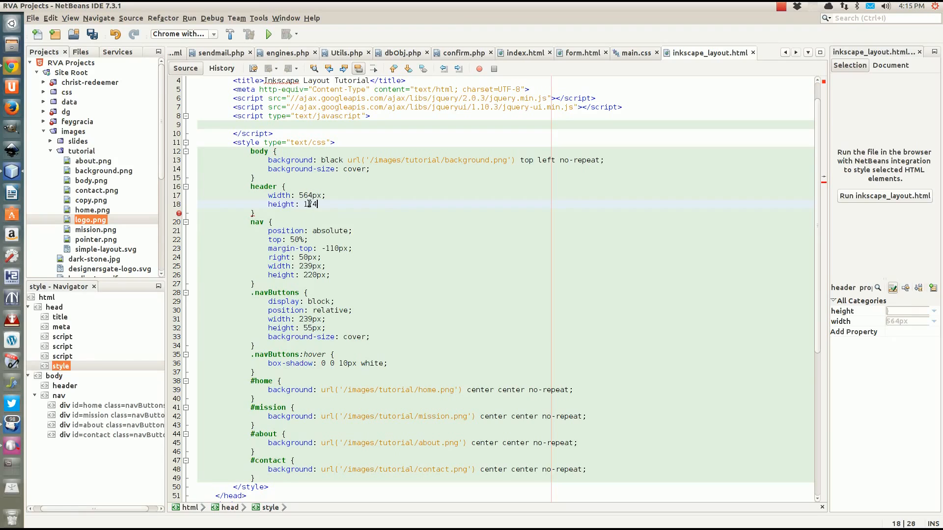
pyautogui.write('px;')
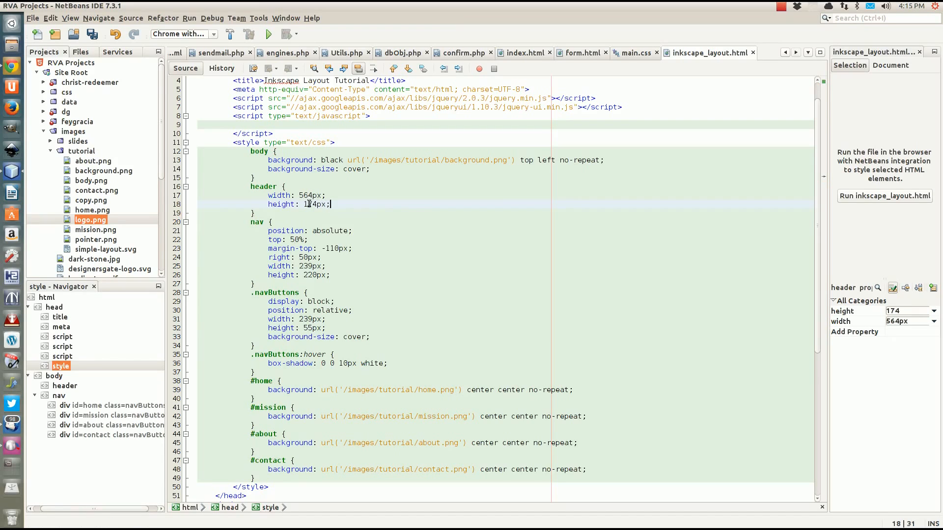
pyautogui.press('Return')
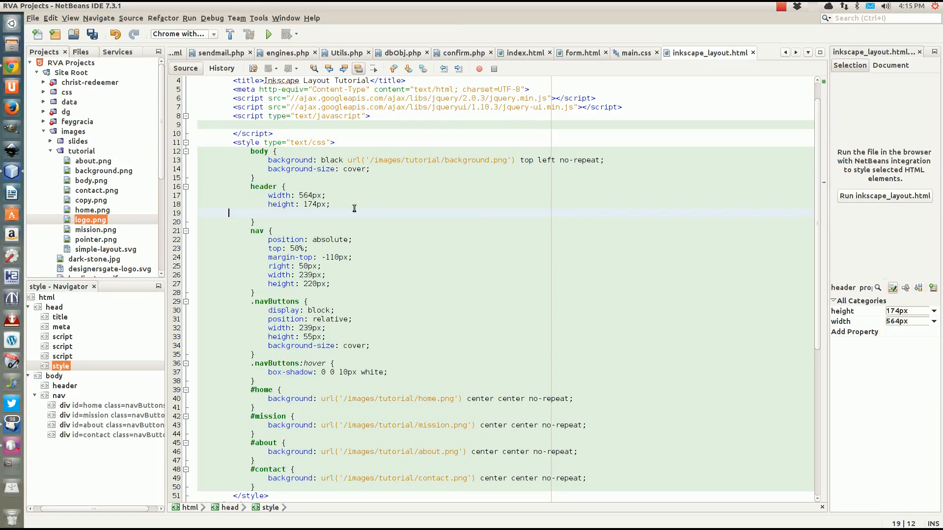
pyautogui.press('BackSpace')
pyautogui.press('BackSpace')
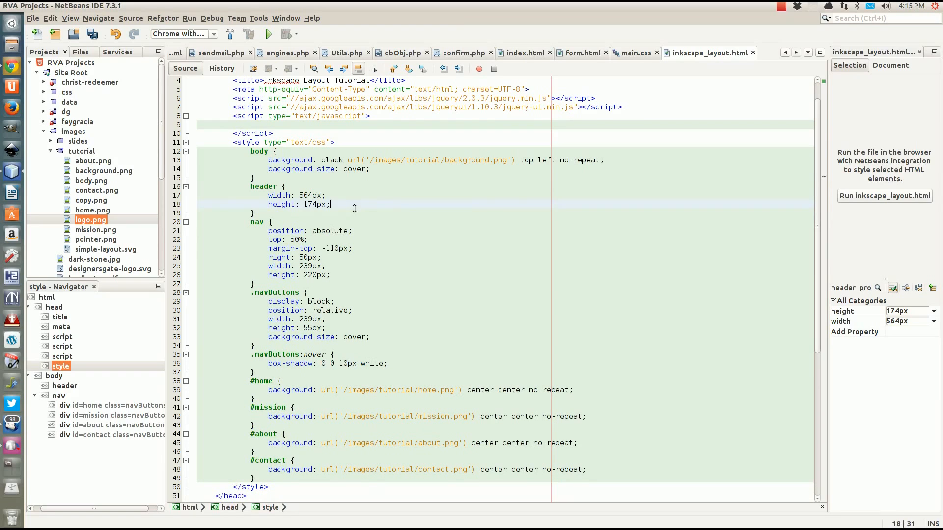
# Add position: relative, top: 50px and left: 50px at the top of the header rule
pyautogui.click(293, 186)
pyautogui.press('Return')
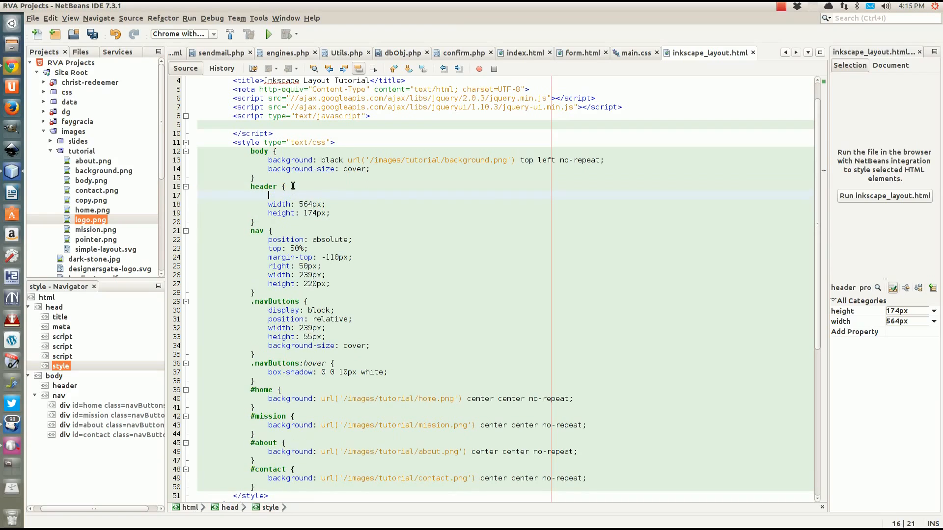
pyautogui.write('position')
pyautogui.press('Escape')
pyautogui.write(': relative')
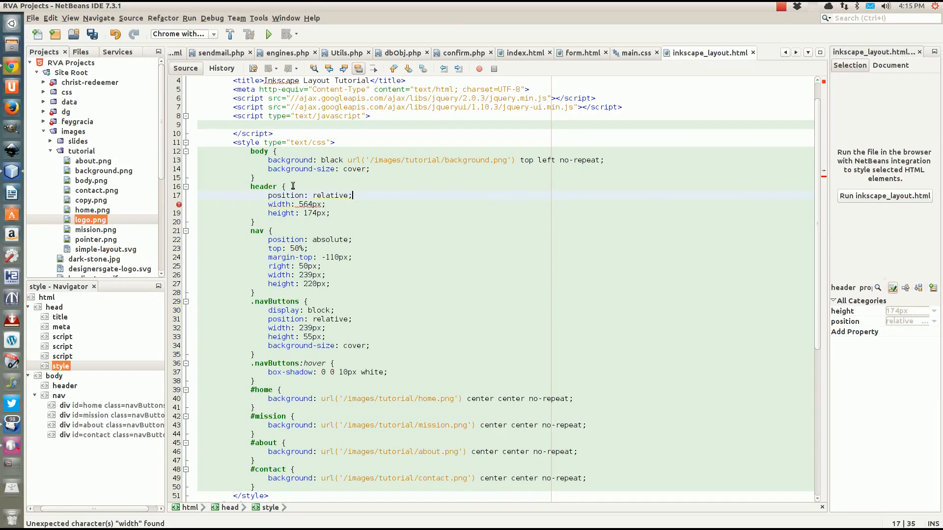
pyautogui.write(';')
pyautogui.press('Return')
pyautogui.write('top')
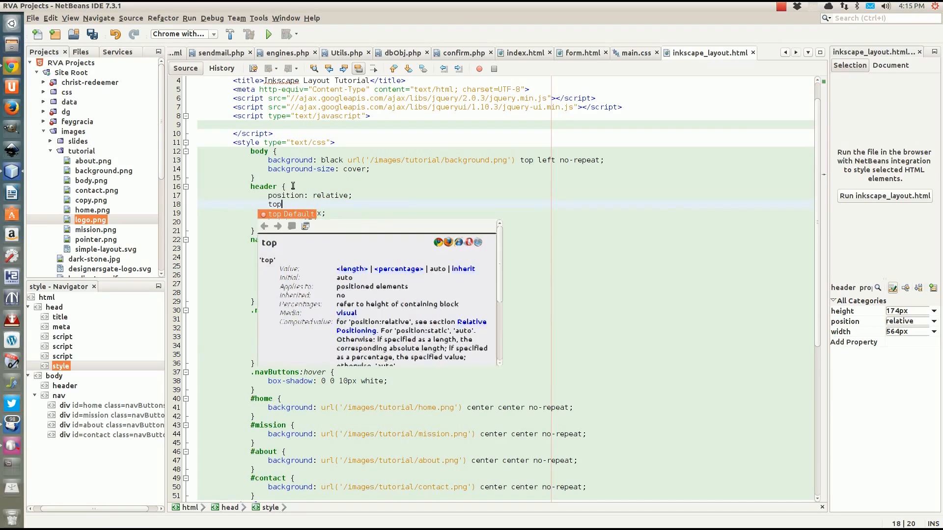
pyautogui.write(': 50')
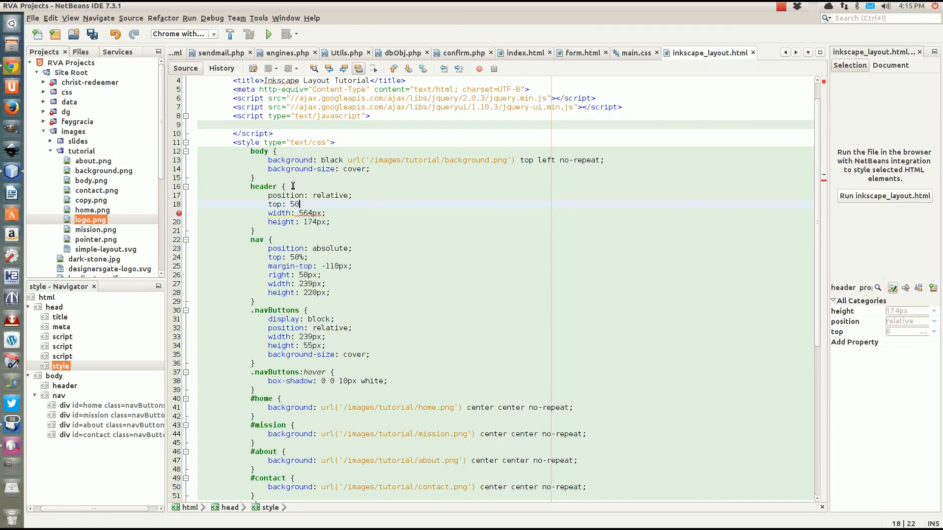
pyautogui.write('px;')
pyautogui.press('Return')
pyautogui.write('left')
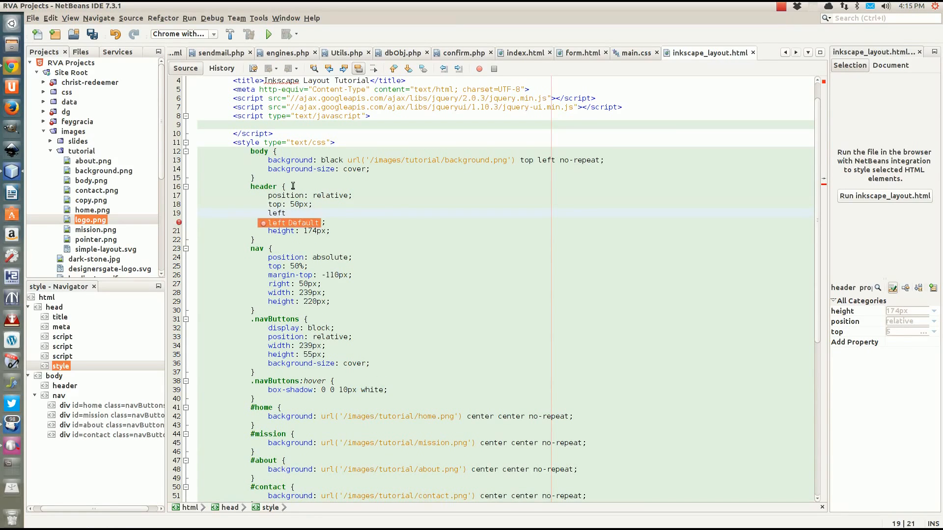
pyautogui.write(': 50px;')
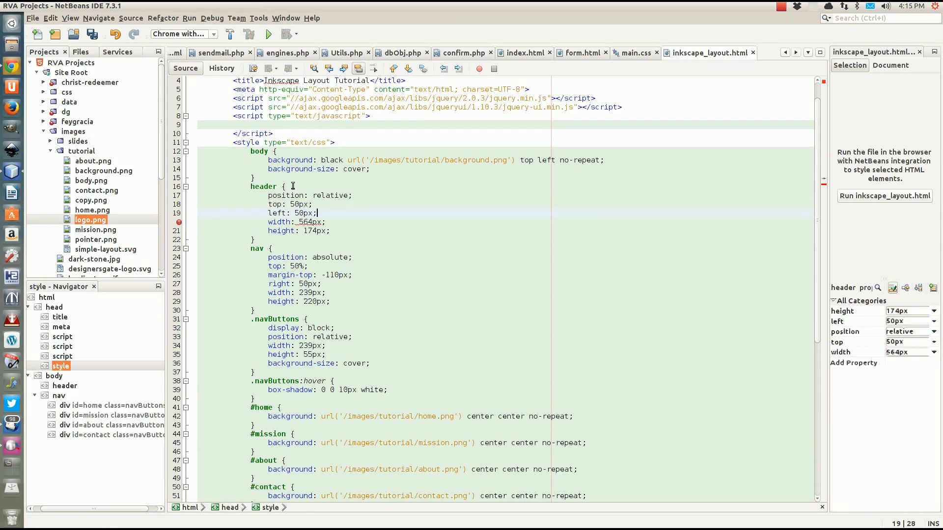
# Save inkscape_layout.html, review the file, and open a blank first line in the header rule
pyautogui.scroll(-6, 362, 242)
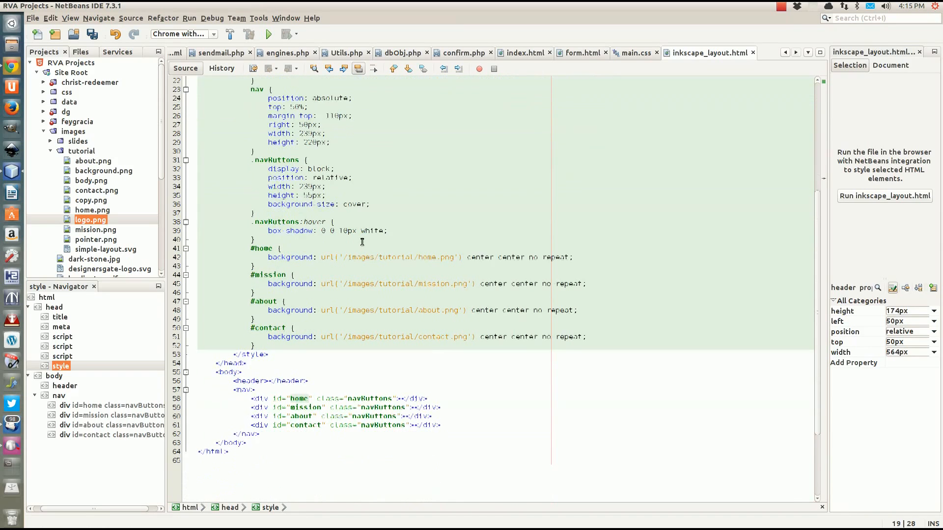
pyautogui.hotkey('ctrl', 's')
pyautogui.scroll(6, 362, 241)
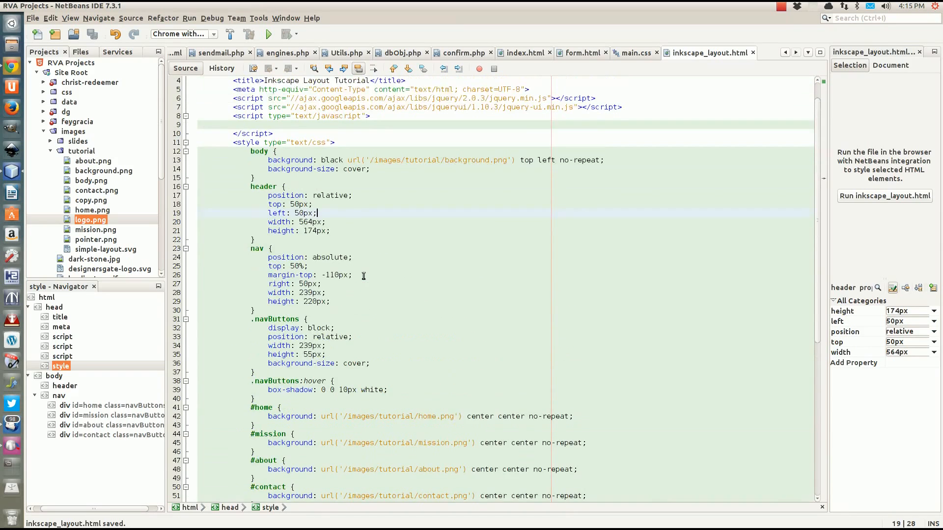
pyautogui.scroll(-4, 356, 293)
pyautogui.scroll(-4, 353, 297)
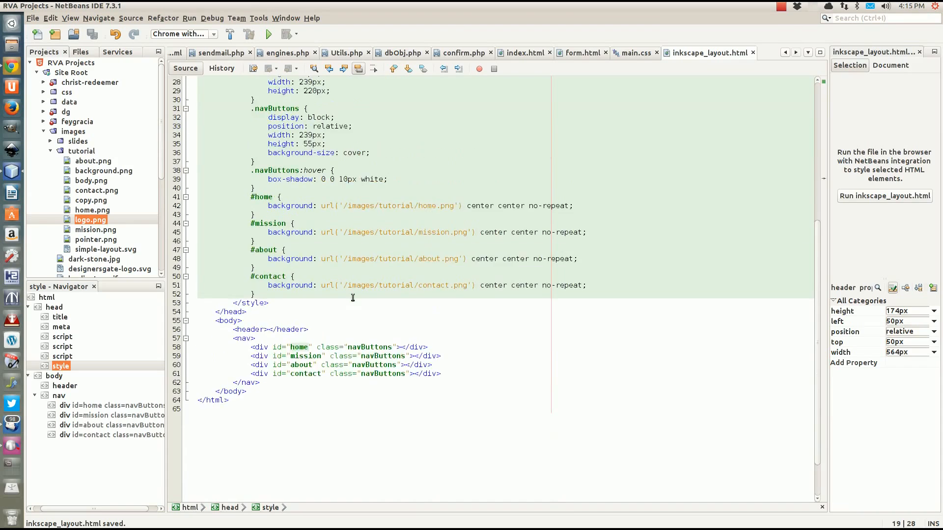
pyautogui.scroll(3, 353, 298)
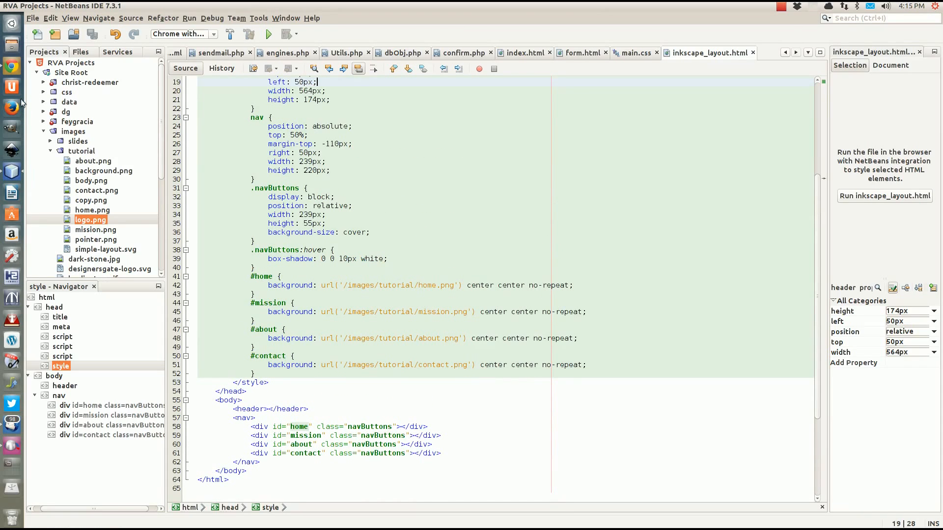
pyautogui.scroll(4, 319, 155)
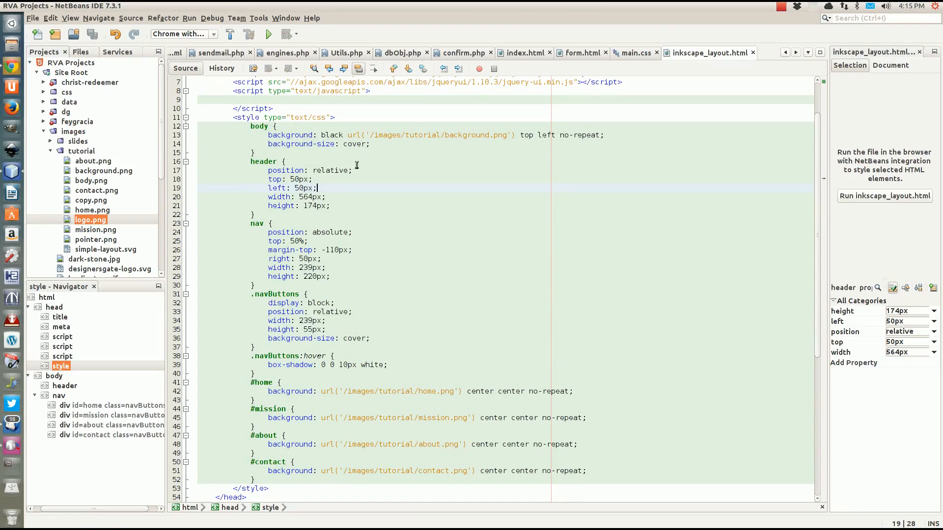
pyautogui.press('Return')
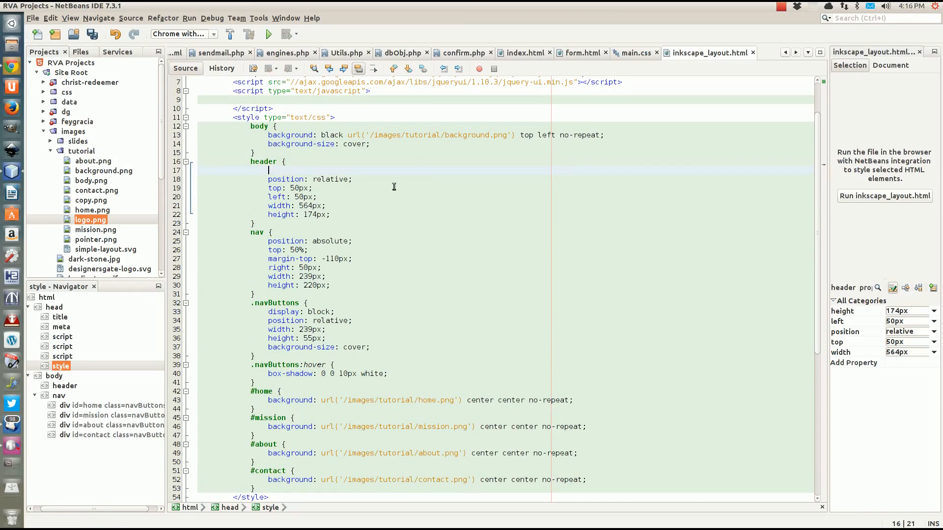
# Give the header a background of url('/images/tutorial/logo.png') top left no-repeat
pyautogui.write('backgrou')
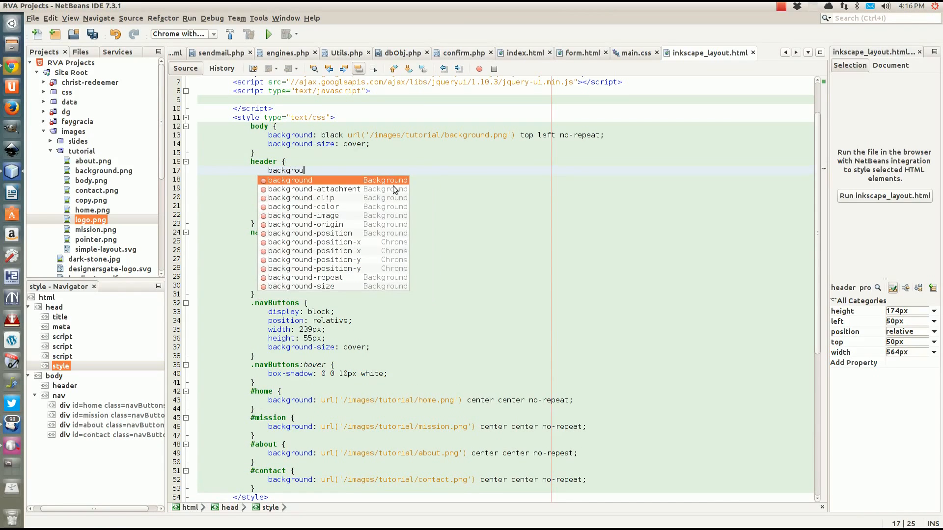
pyautogui.write('nd: ')
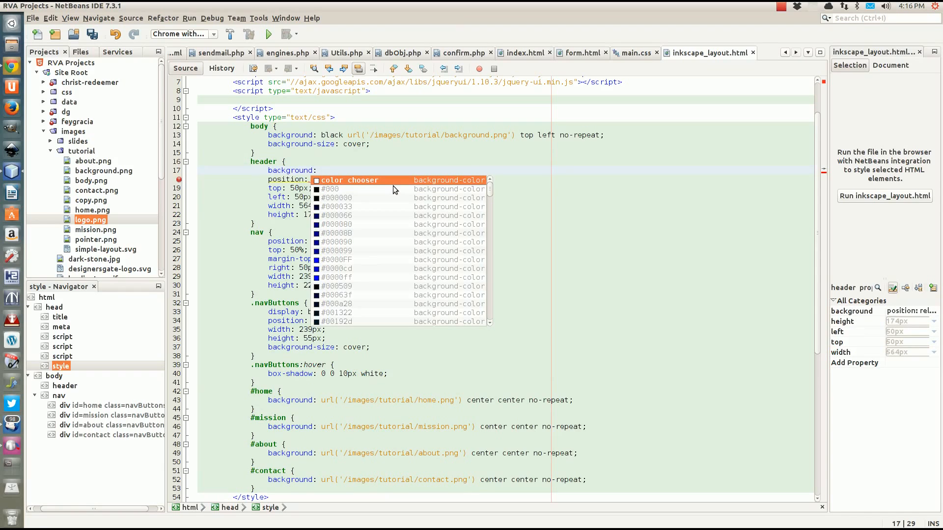
pyautogui.write('url();')
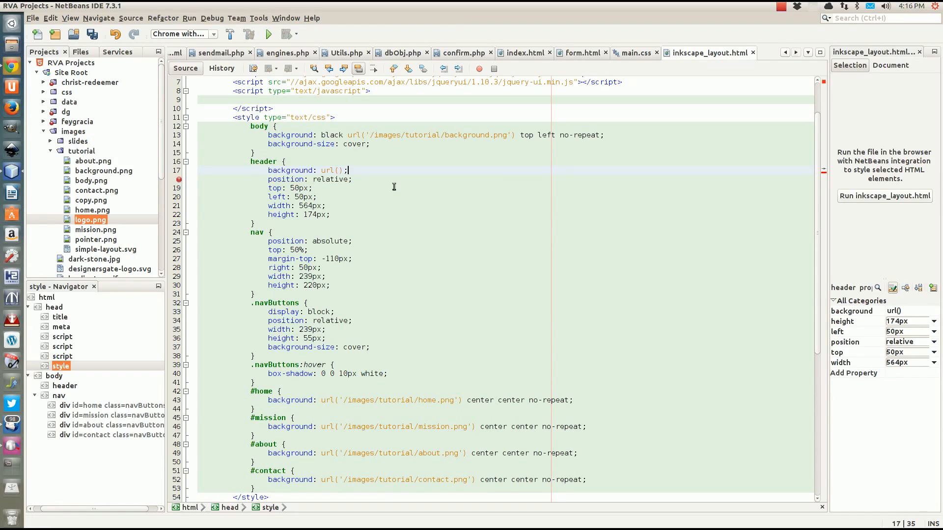
pyautogui.press('Left')
pyautogui.write('top lef')
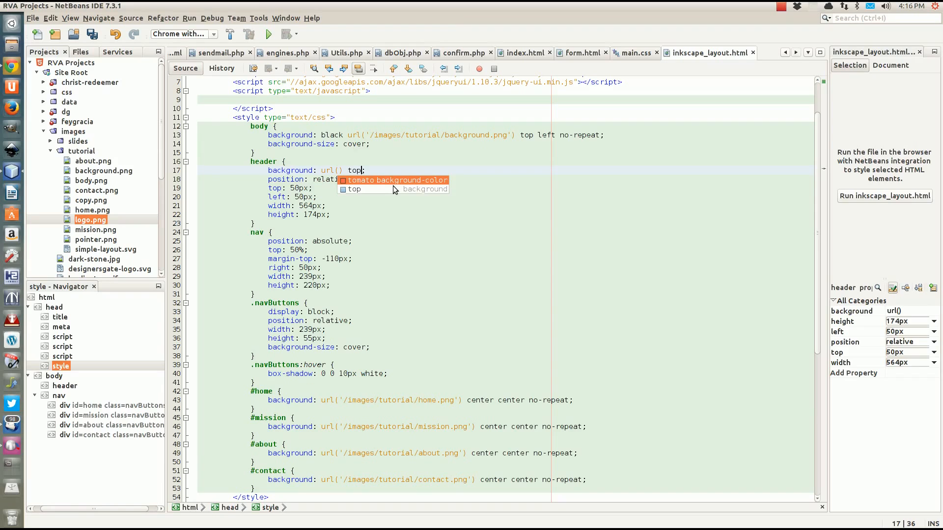
pyautogui.write('t ')
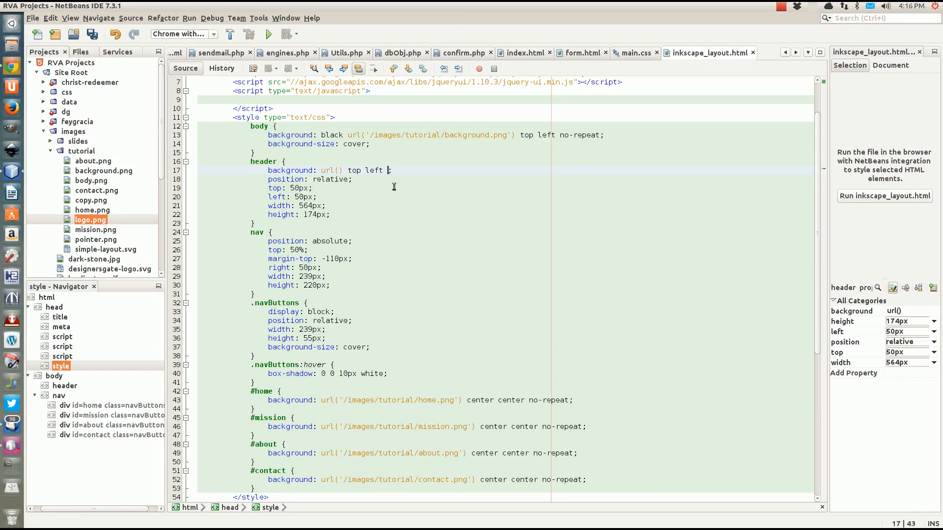
pyautogui.write('no')
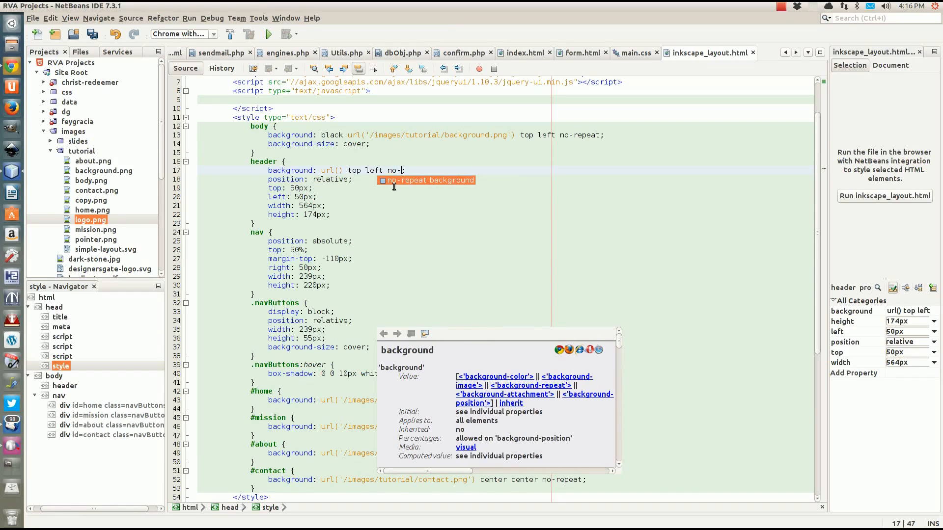
pyautogui.write('-repeat')
pyautogui.press('Escape')
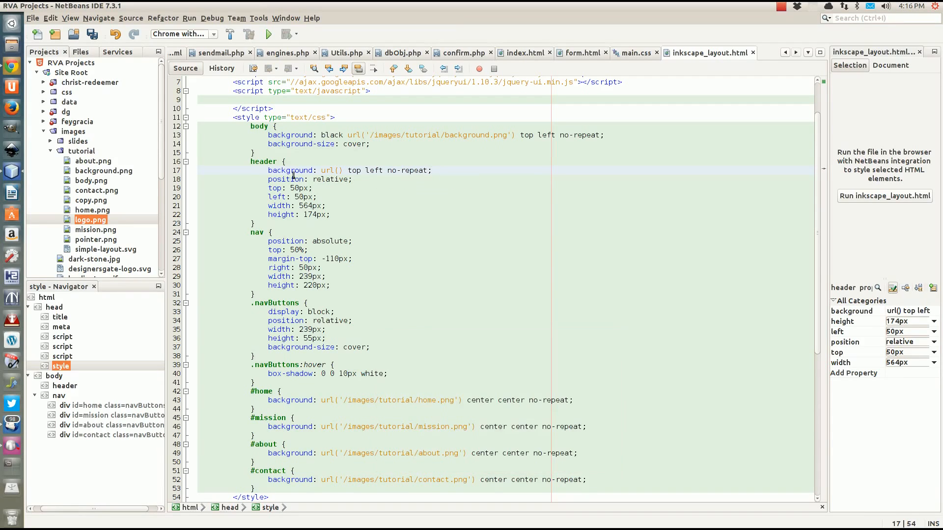
pyautogui.click(339, 171)
pyautogui.write("'")
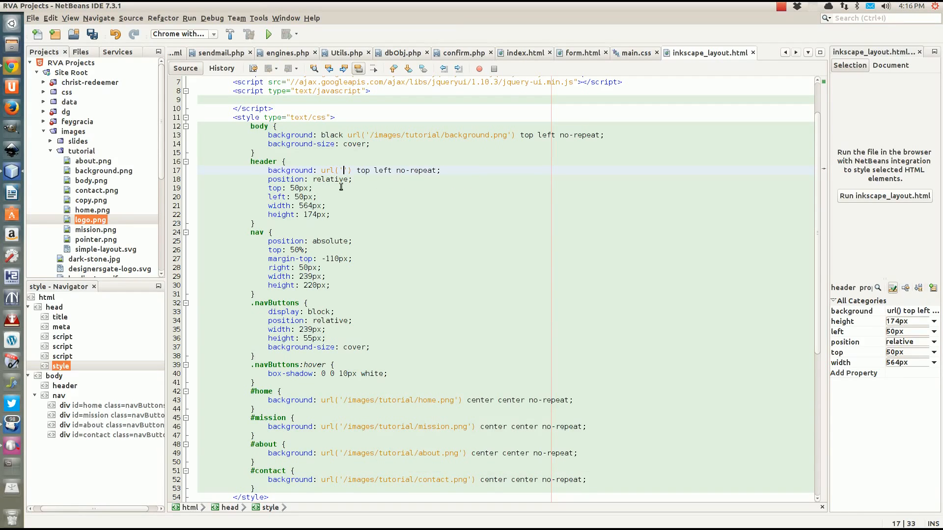
pyautogui.write('/images/')
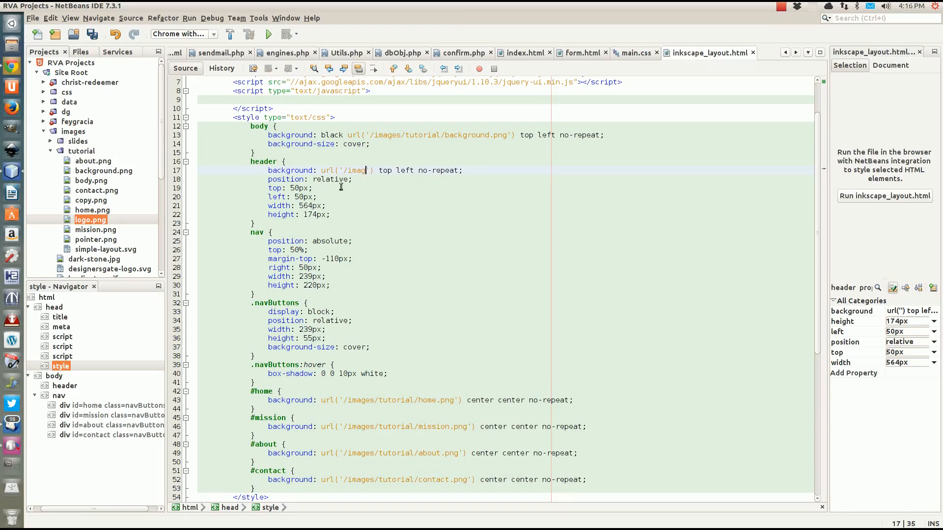
pyautogui.write('tut')
pyautogui.write('orial/ba')
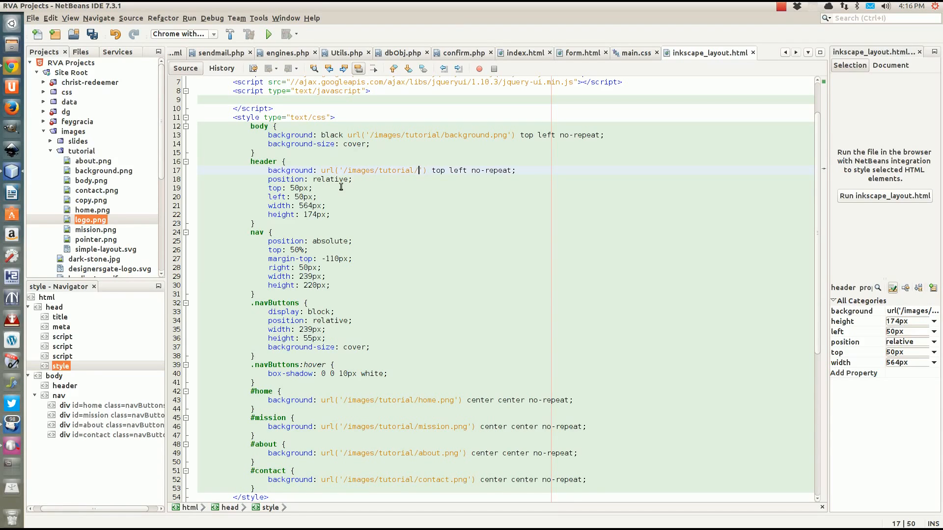
pyautogui.press('BackSpace')
pyautogui.press('BackSpace')
pyautogui.write("logo.png'")
# Save the file and reload the Chrome preview to see the logo top-left
pyautogui.hotkey('ctrl', 's')
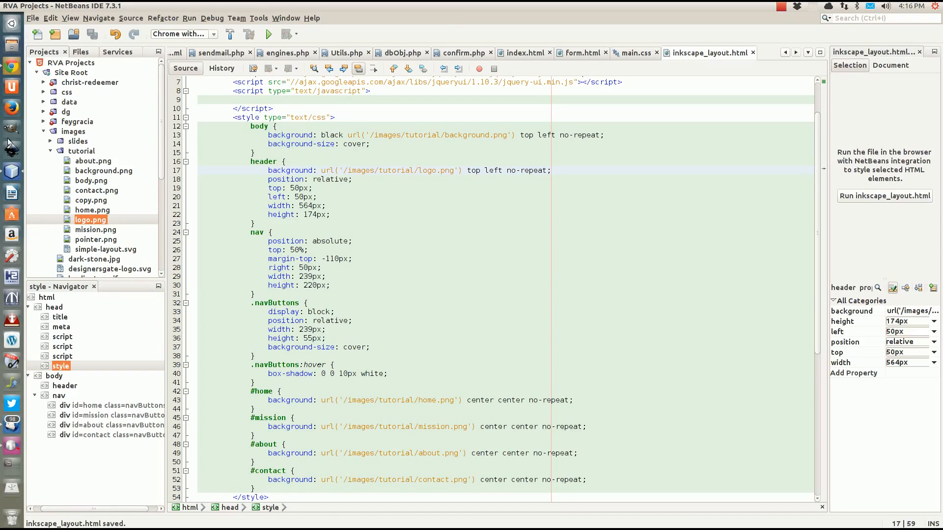
pyautogui.click(11, 73)
pyautogui.press('F5')
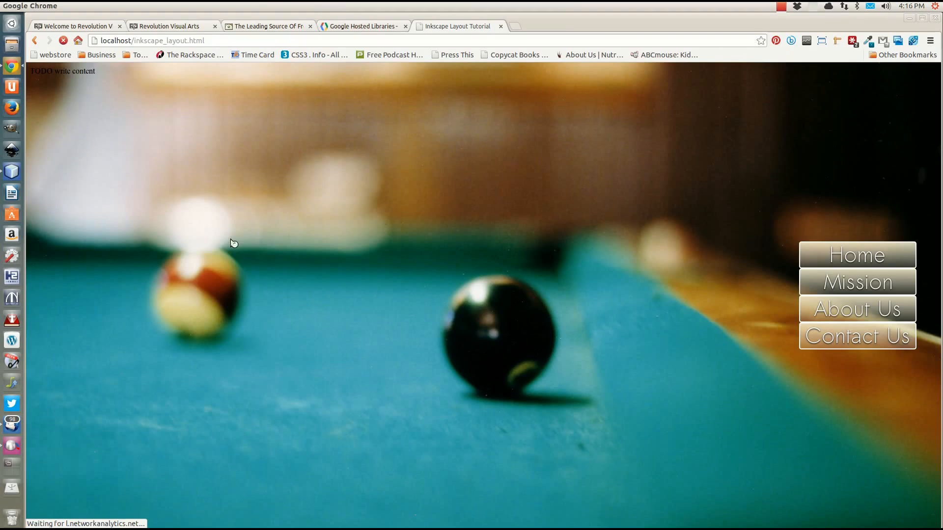
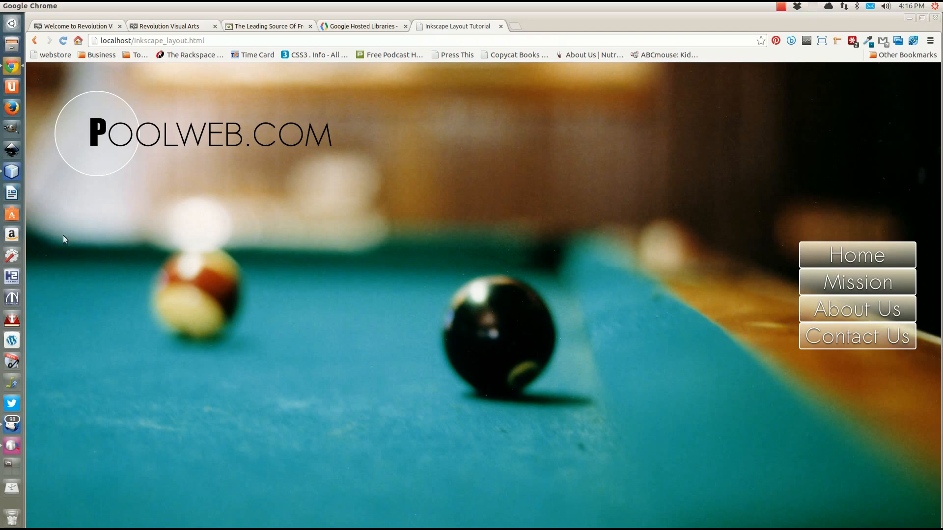
# Bring NetBeans forward and scroll inkscape_layout.html down to the nav markup in the body
pyautogui.click(10, 177)
pyautogui.scroll(-7, 320, 258)
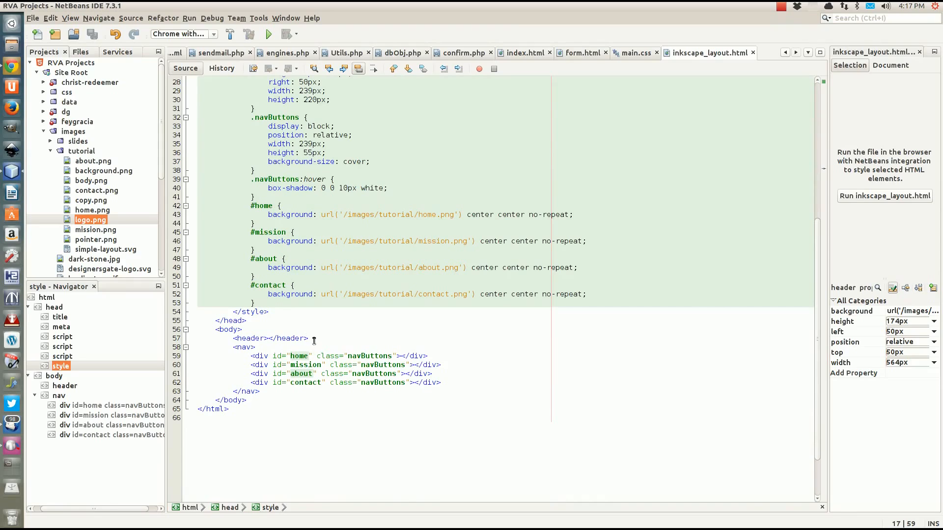
# Insert an empty <section id="body"></section> element on a new line after the closing nav tag
pyautogui.click(262, 391)
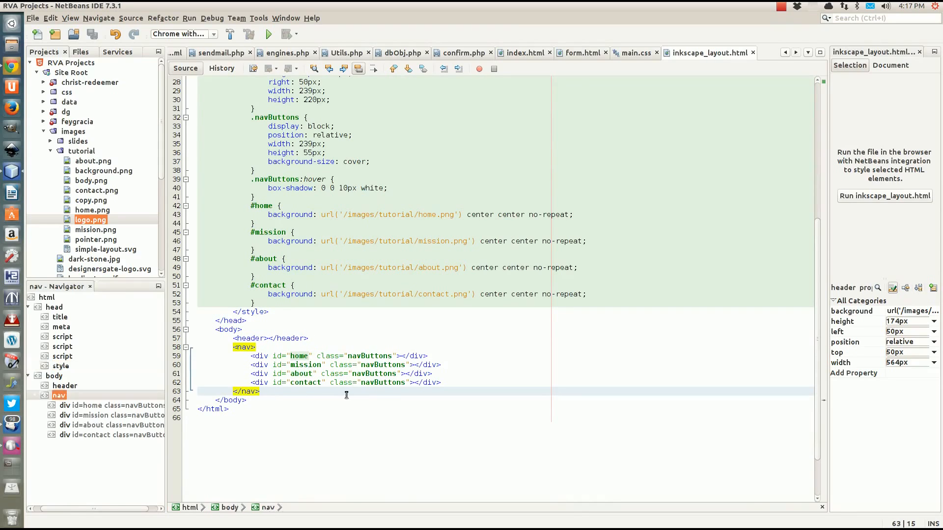
pyautogui.press('Return')
pyautogui.write('<div')
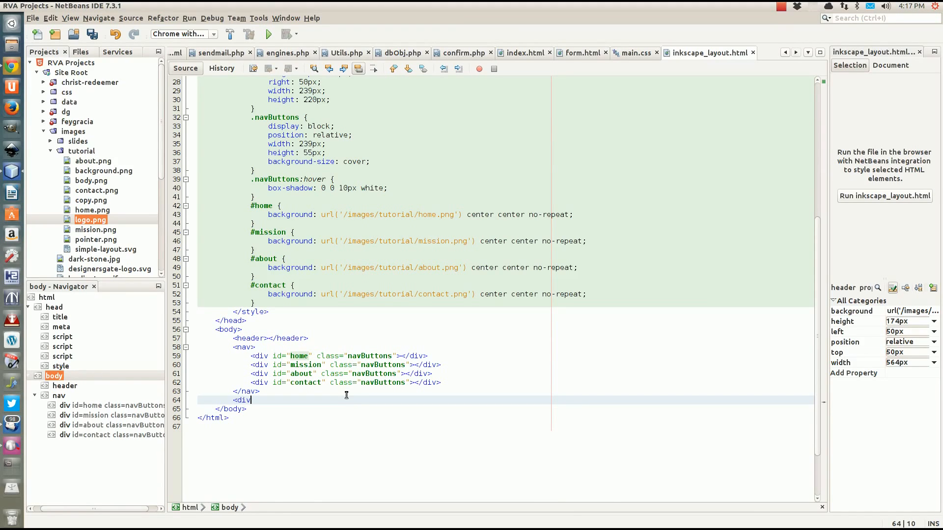
pyautogui.press('BackSpace')
pyautogui.press('BackSpace')
pyautogui.press('BackSpace')
pyautogui.press('BackSpace')
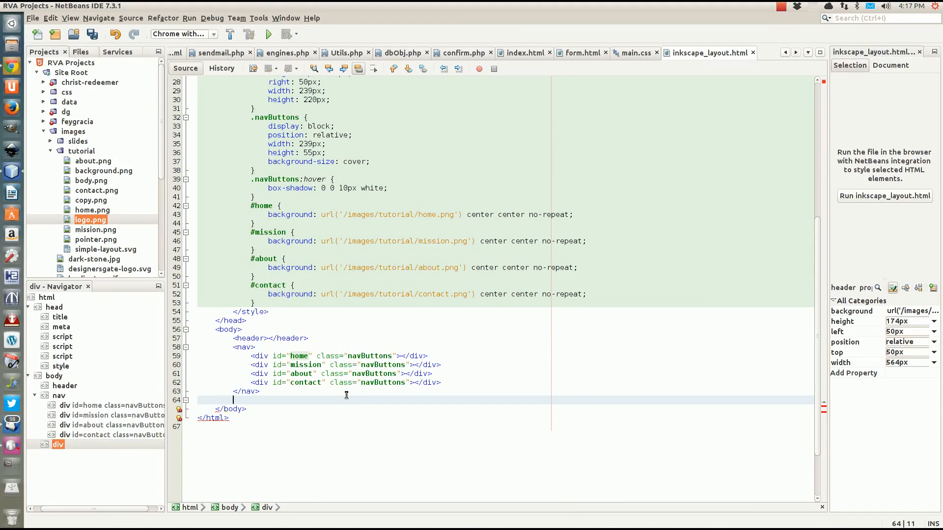
pyautogui.write('sec')
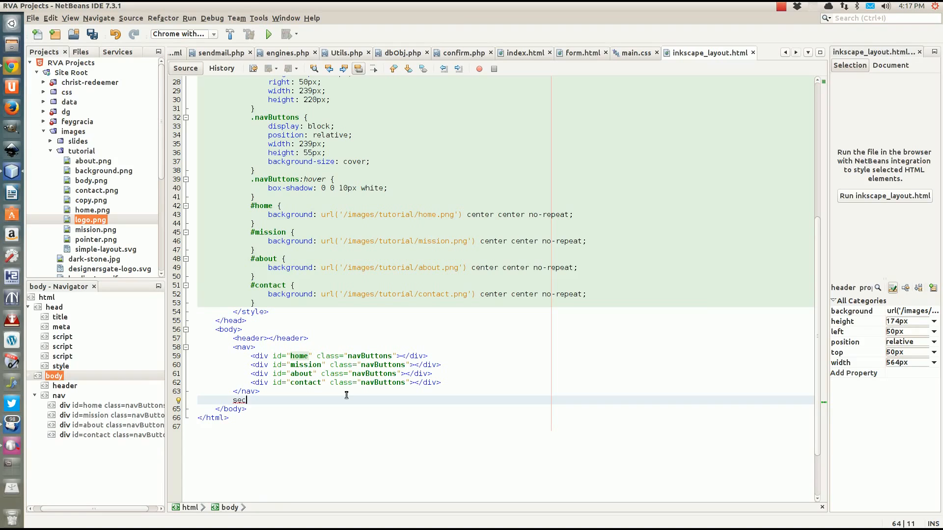
pyautogui.press('BackSpace')
pyautogui.press('BackSpace')
pyautogui.press('BackSpace')
pyautogui.write('<section id="')
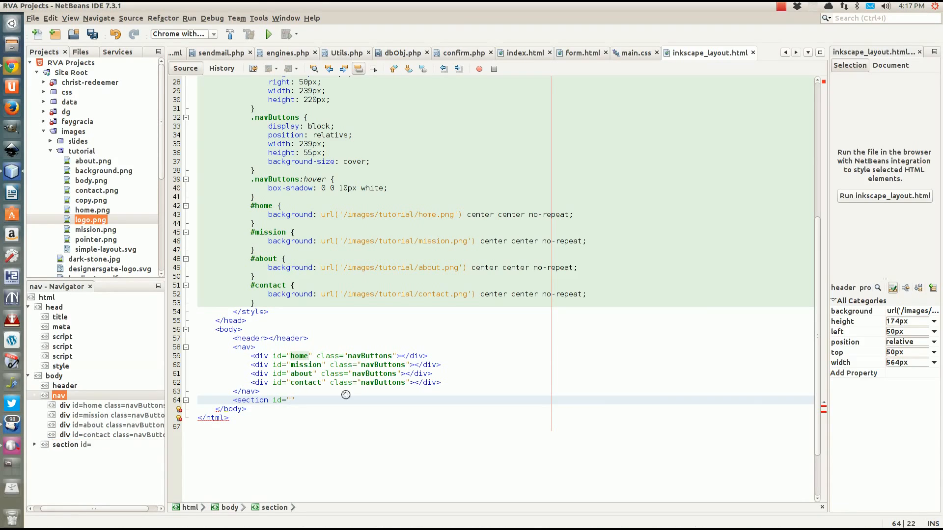
pyautogui.write('body"')
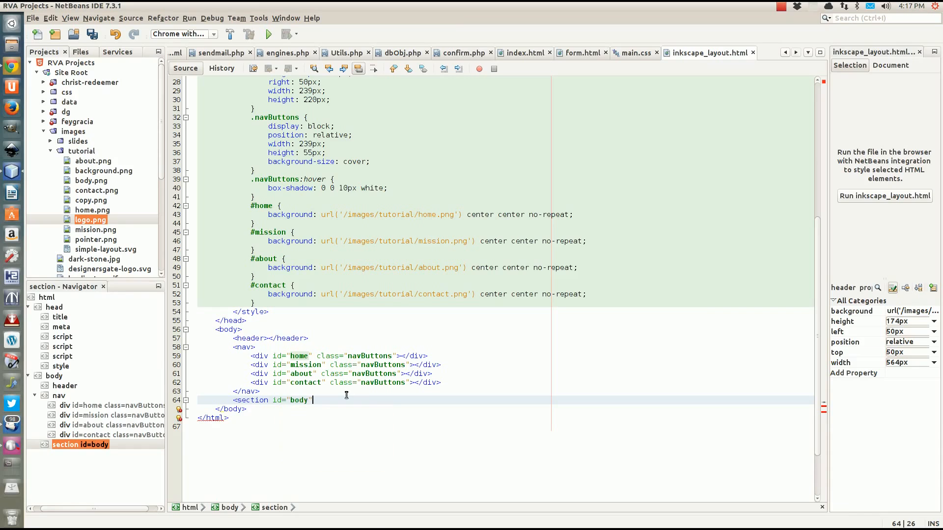
pyautogui.write('></div')
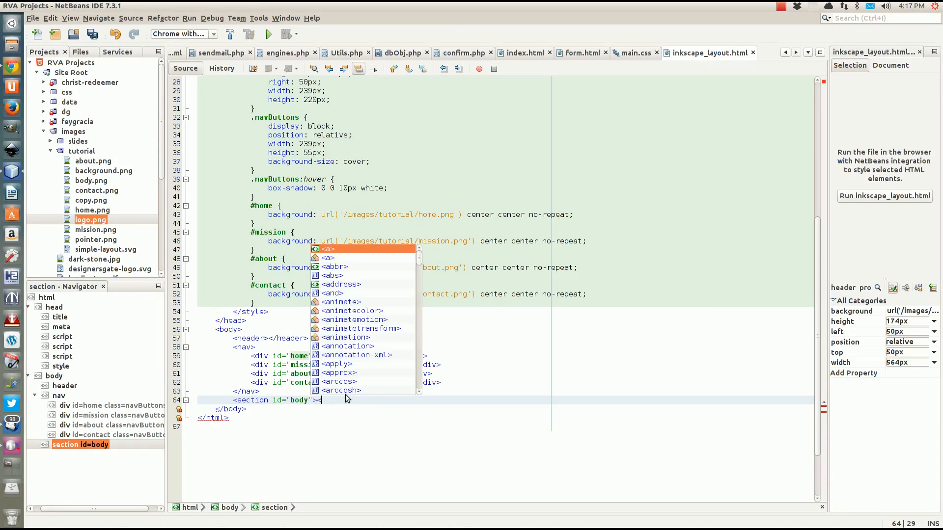
pyautogui.press('BackSpace')
pyautogui.press('BackSpace')
pyautogui.press('BackSpace')
pyautogui.write('se')
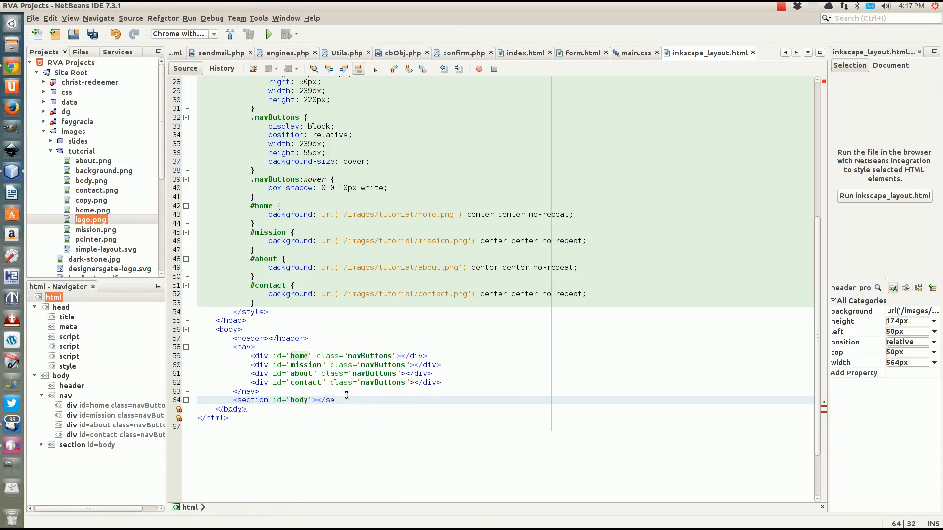
pyautogui.write('ction>')
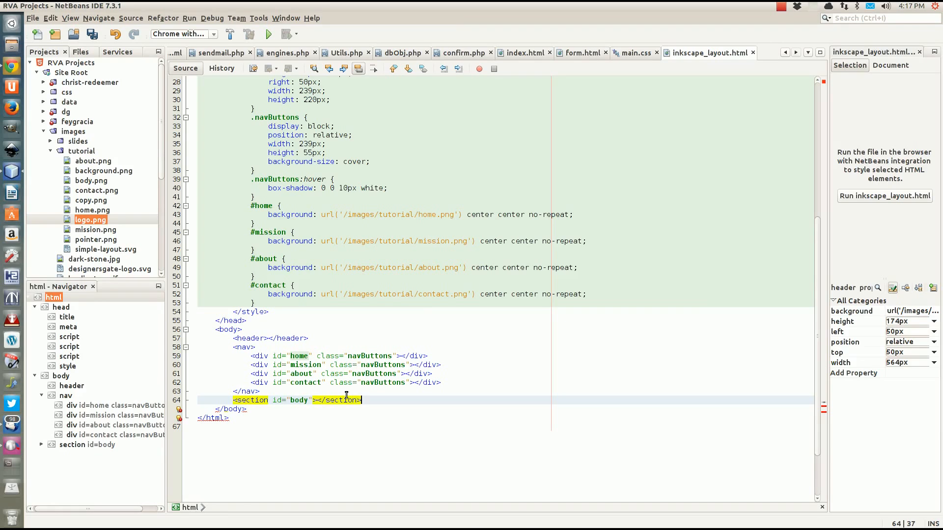
pyautogui.scroll(8, 255, 248)
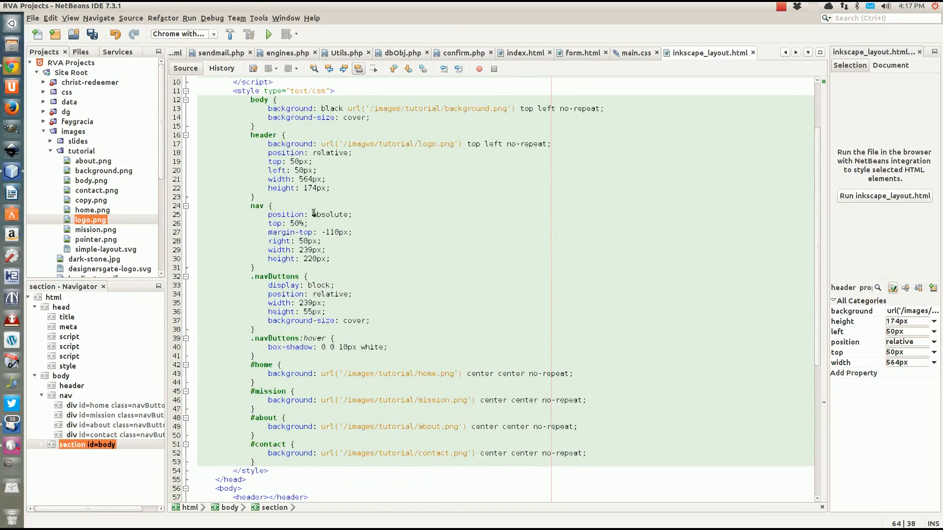
# Start a new section { rule in the stylesheet after the #contact rule
pyautogui.click(270, 253)
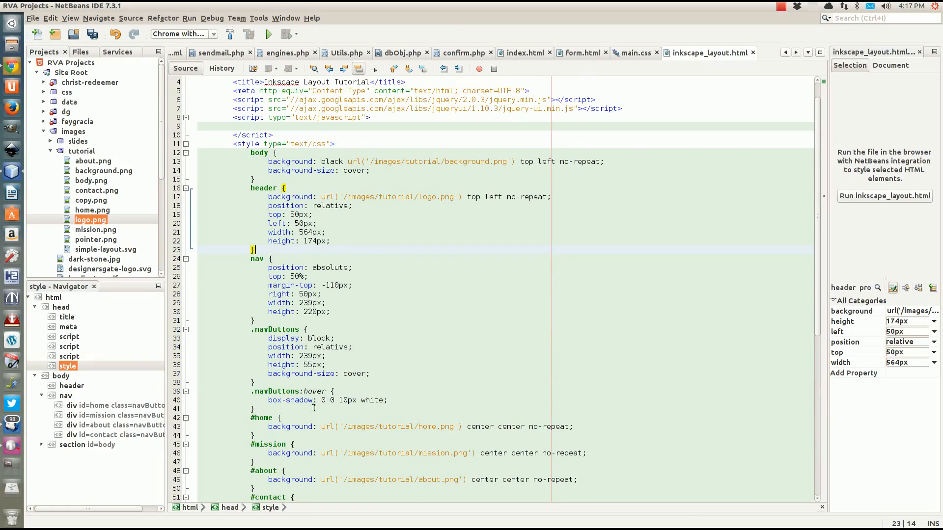
pyautogui.scroll(-5, 332, 414)
pyautogui.click(268, 382)
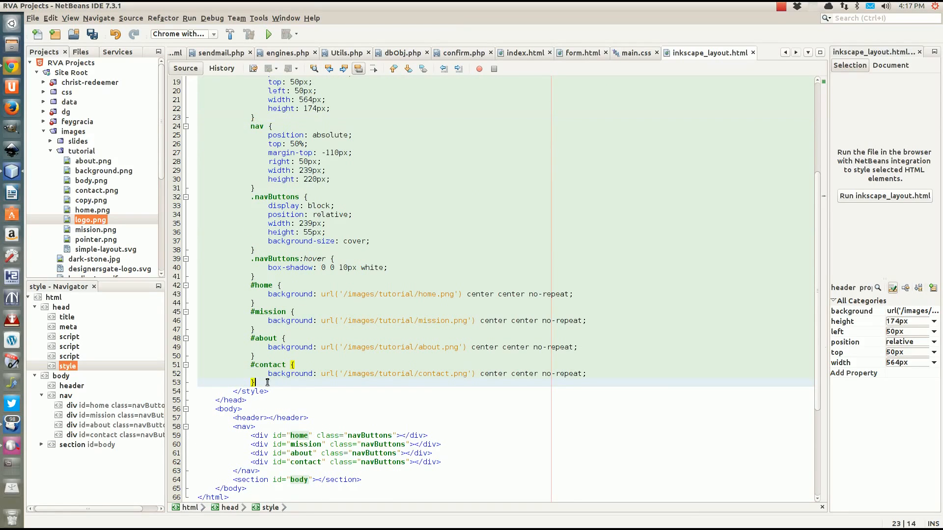
pyautogui.press('Return')
pyautogui.write('secttio')
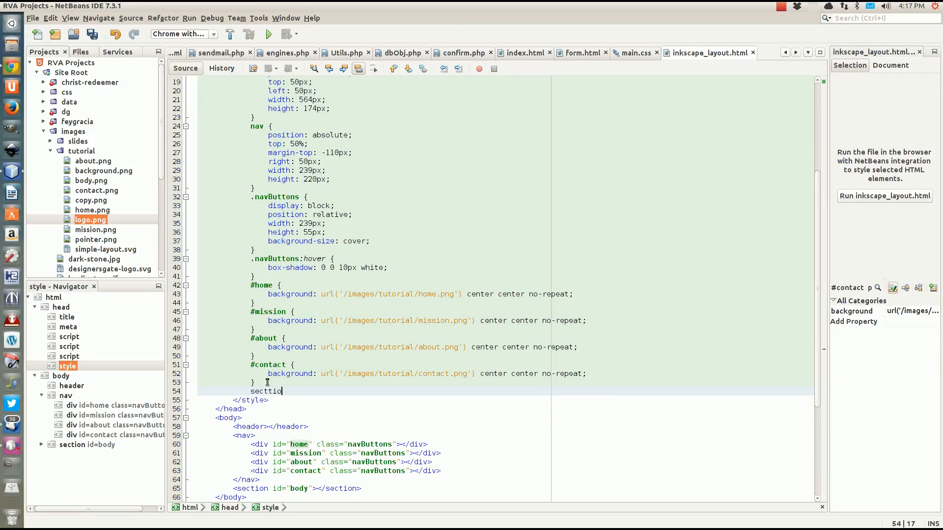
pyautogui.press('BackSpace')
pyautogui.press('BackSpace')
pyautogui.press('BackSpace')
pyautogui.write('ion')
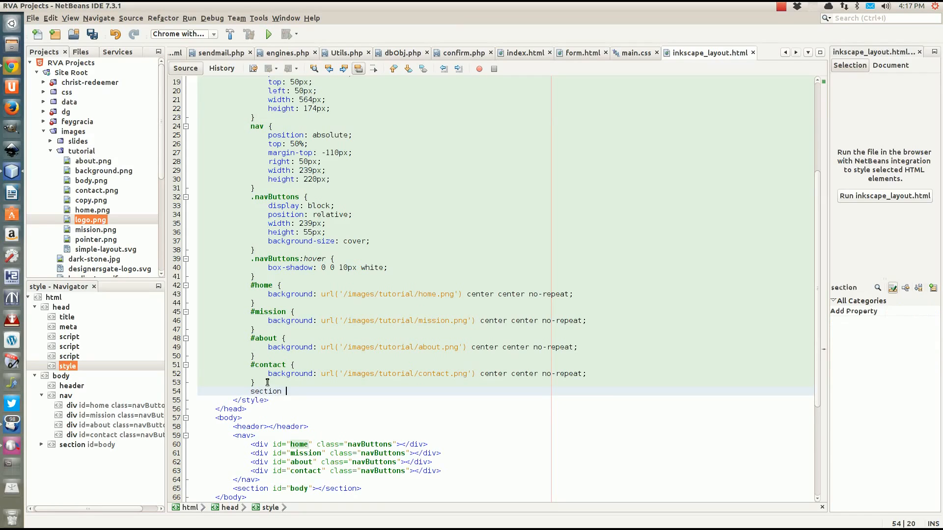
pyautogui.write(' {')
pyautogui.press('Return')
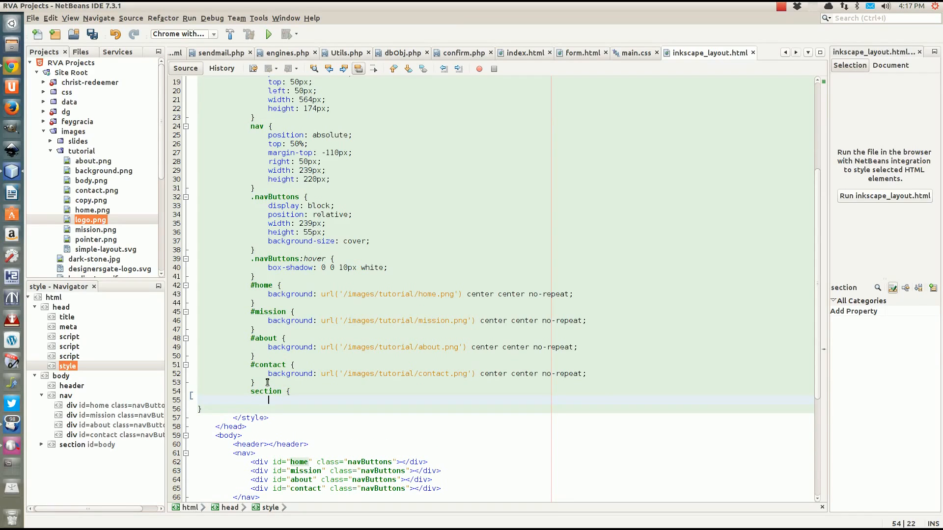
# Give the section rule position: relative, begin a top property, and search the apps for 'cal'
pyautogui.write('position')
pyautogui.press('Return')
pyautogui.write('re')
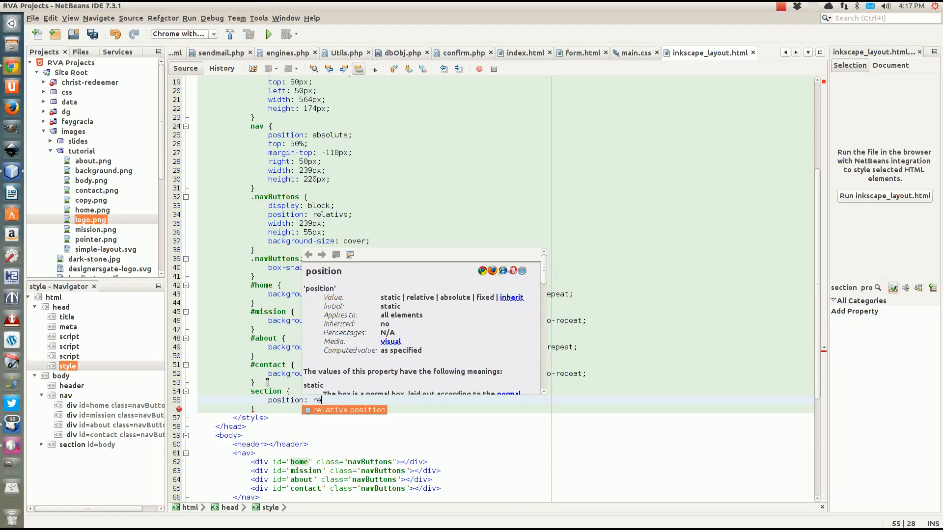
pyautogui.write('lative')
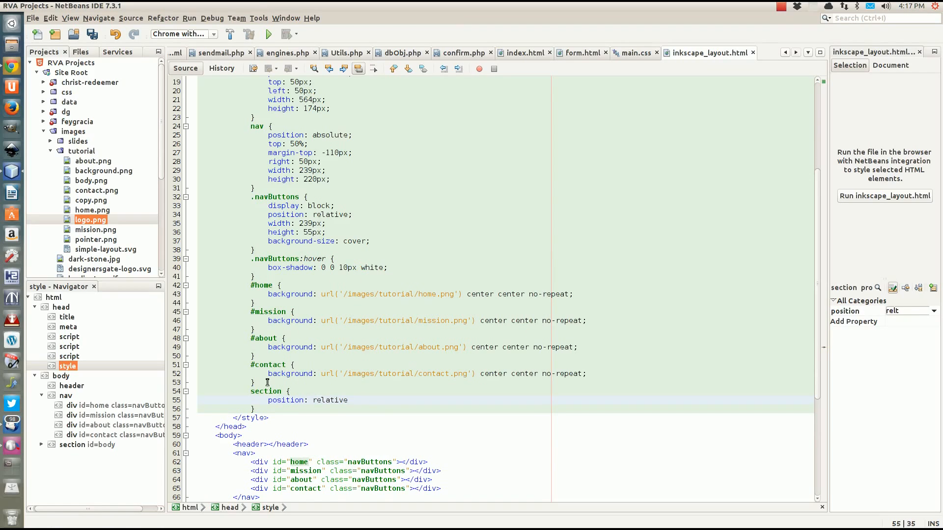
pyautogui.write(';')
pyautogui.press('Return')
pyautogui.write('top')
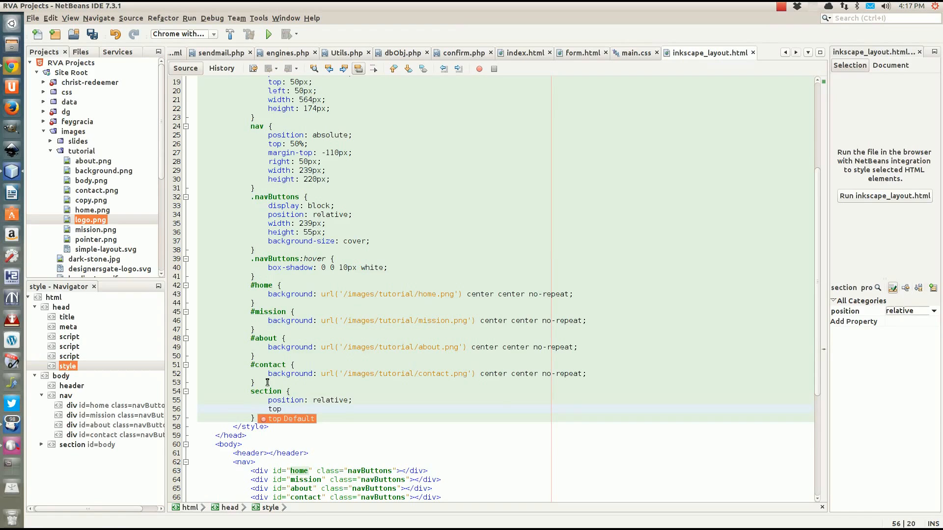
pyautogui.press('Return')
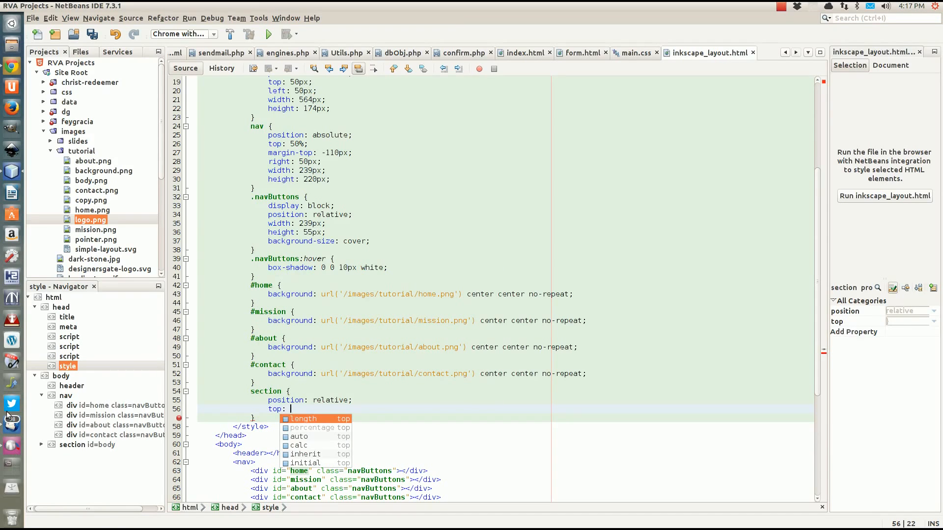
pyautogui.click(12, 23)
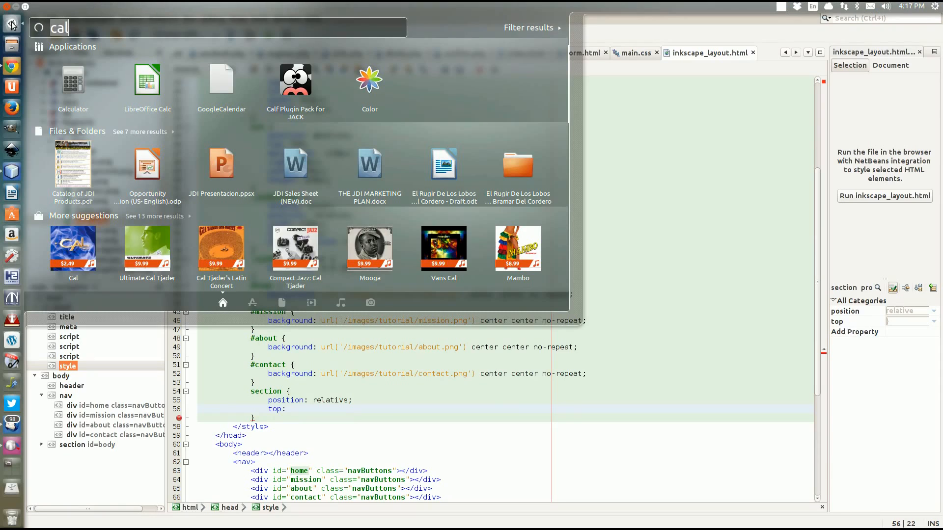
# Launch Calculator beside the code, total 50+174+20 to 244, and return to the editor
pyautogui.click(81, 89)
pyautogui.moveTo(99, 15); pyautogui.dragTo(679, 205)
pyautogui.click(648, 270)
pyautogui.click(620, 299)
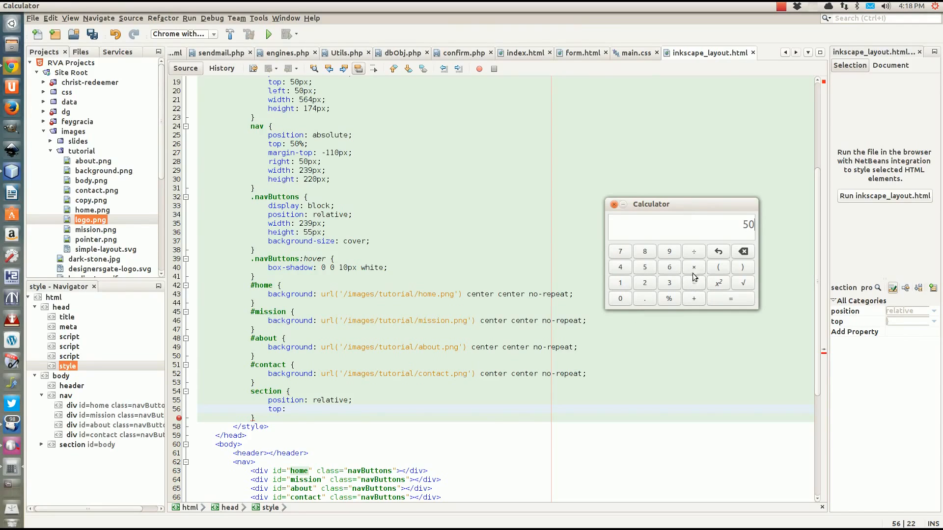
pyautogui.click(692, 300)
pyautogui.click(620, 283)
pyautogui.click(620, 252)
pyautogui.click(620, 268)
pyautogui.click(694, 299)
pyautogui.click(645, 284)
pyautogui.click(630, 299)
pyautogui.click(716, 301)
pyautogui.click(292, 410)
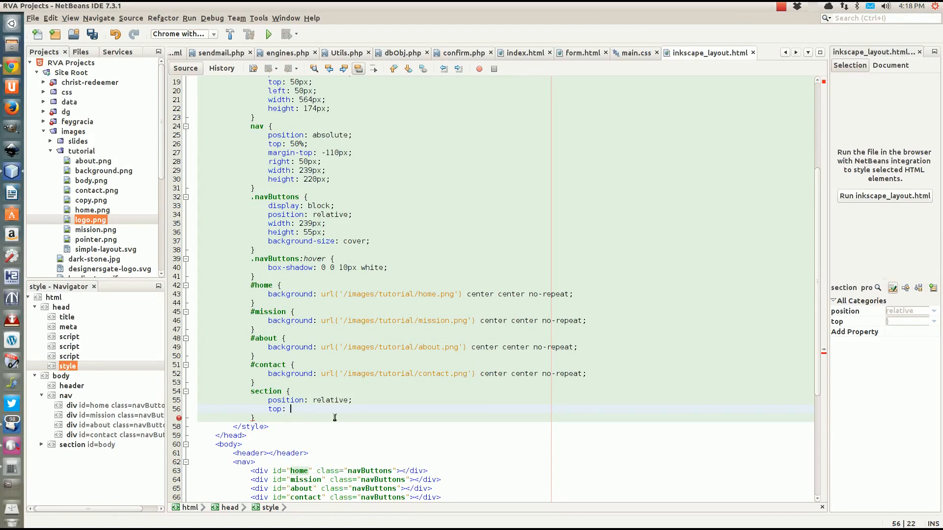
# Set top: 244px and left: 50px in the section rule and begin a right property
pyautogui.write('244')
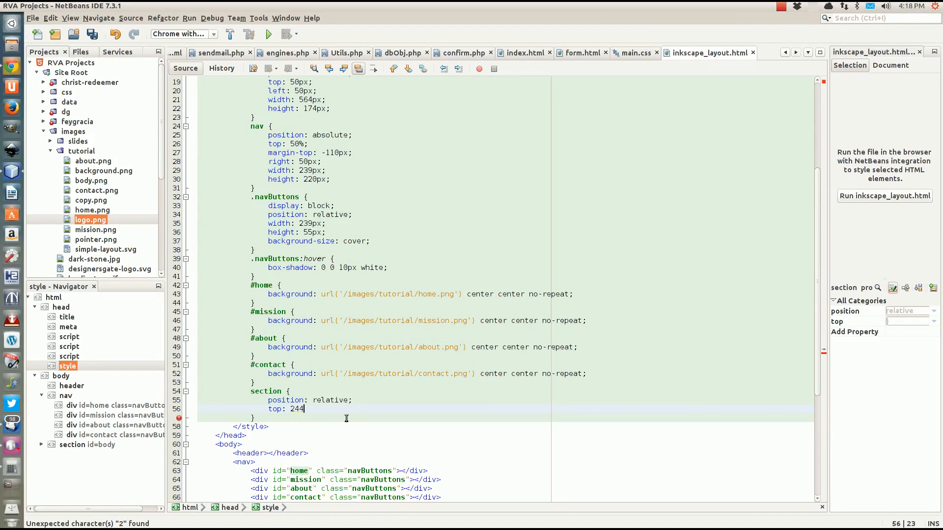
pyautogui.write('px;')
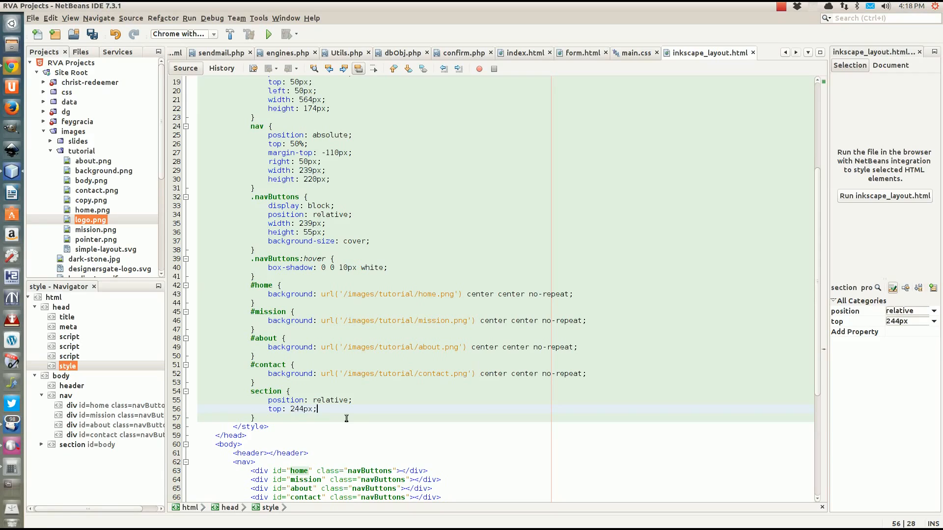
pyautogui.press('Return')
pyautogui.write('lef')
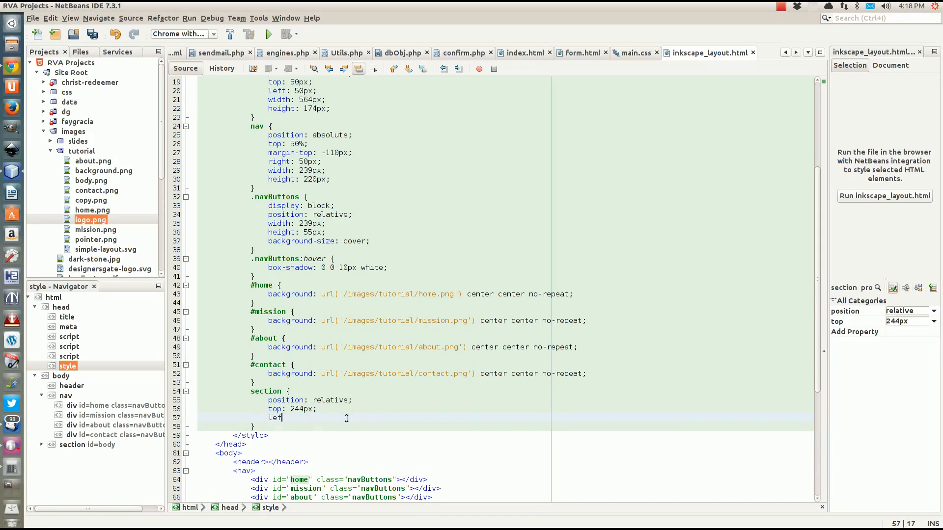
pyautogui.write('t: 5')
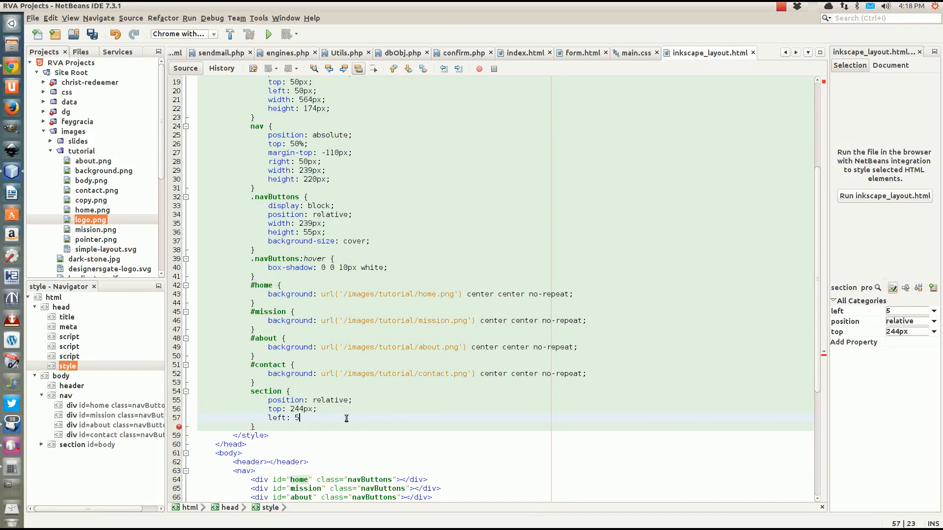
pyautogui.write('0p')
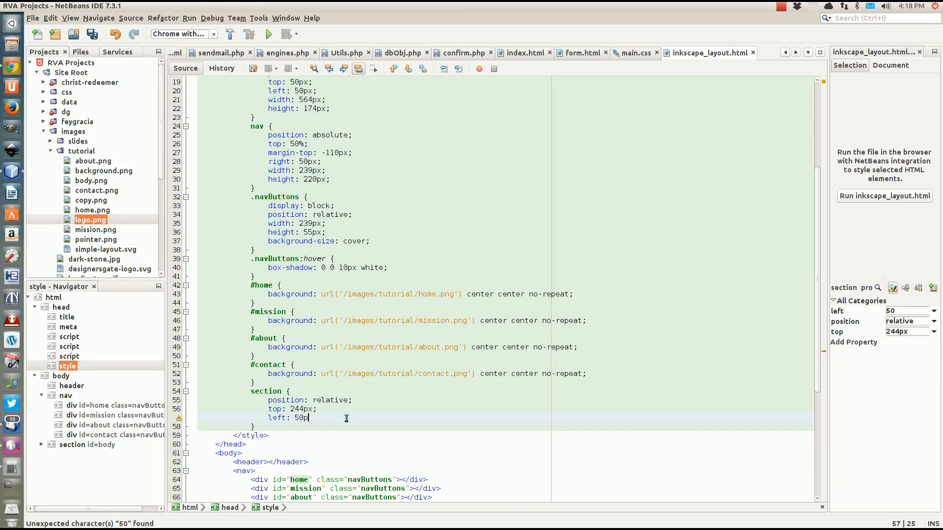
pyautogui.write('x;')
pyautogui.press('Return')
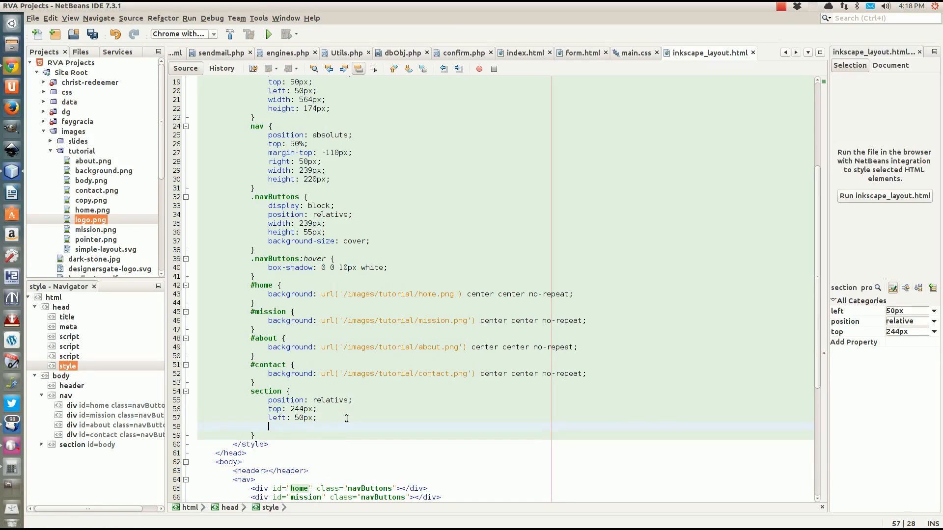
pyautogui.write('rig')
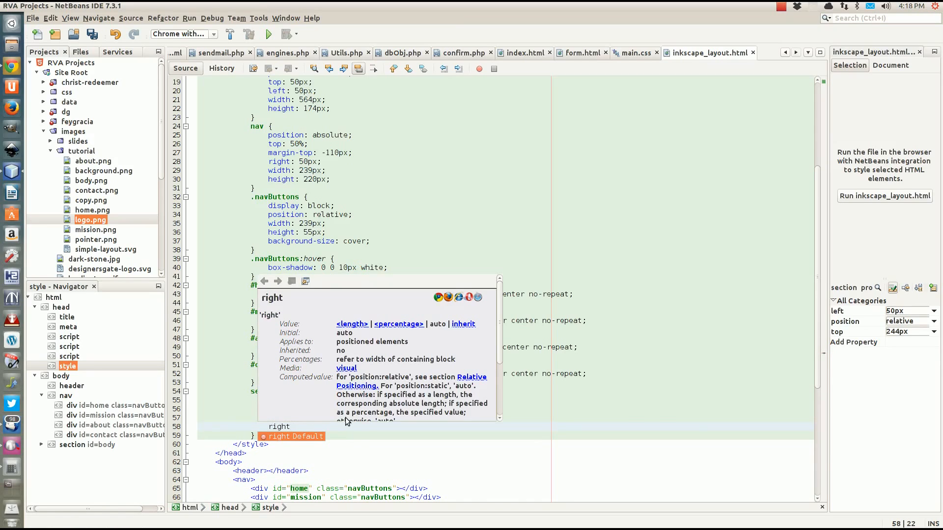
pyautogui.write('ht')
pyautogui.press('Return')
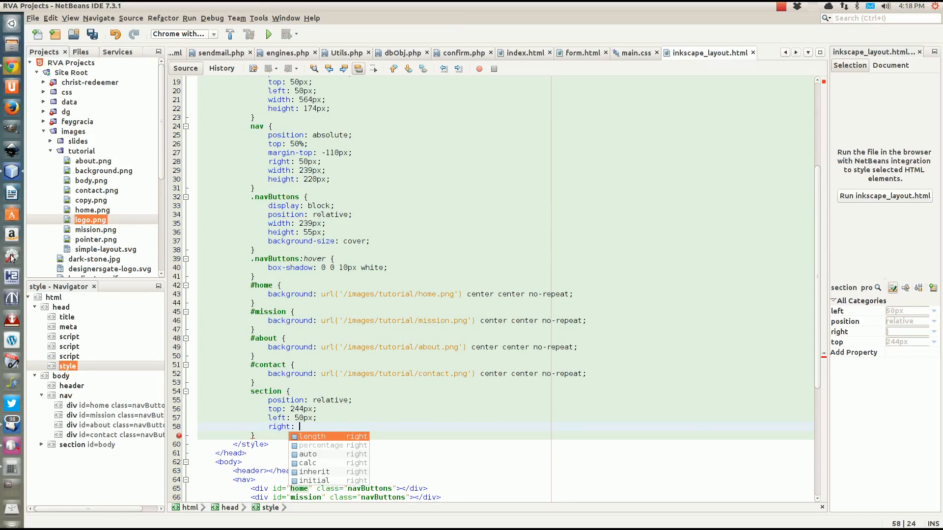
pyautogui.click(15, 473)
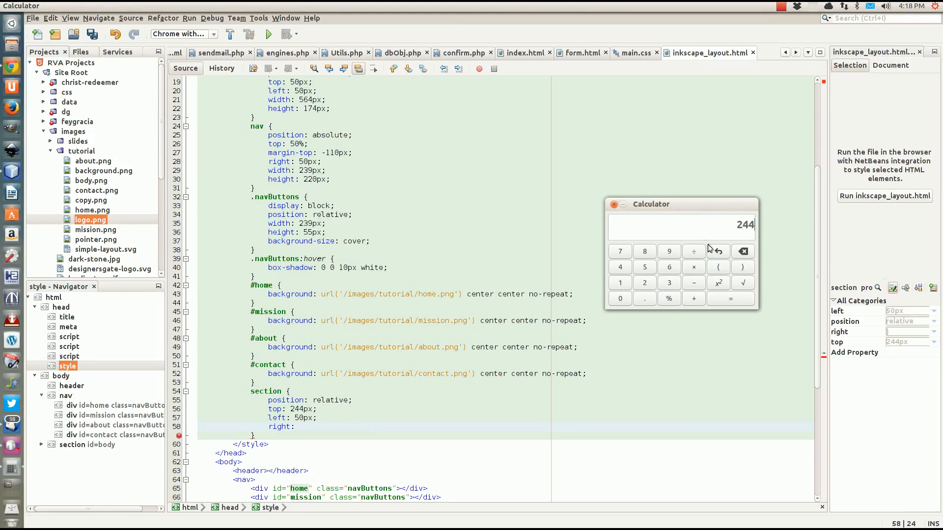
# Compute 239 + 50 + 20 = 309 in Calculator, then return to the code editor
pyautogui.click(648, 284)
pyautogui.click(669, 282)
pyautogui.click(672, 249)
pyautogui.click(694, 298)
pyautogui.click(644, 268)
pyautogui.click(620, 298)
pyautogui.click(694, 300)
pyautogui.click(649, 285)
pyautogui.click(624, 301)
pyautogui.click(736, 303)
pyautogui.click(310, 427)
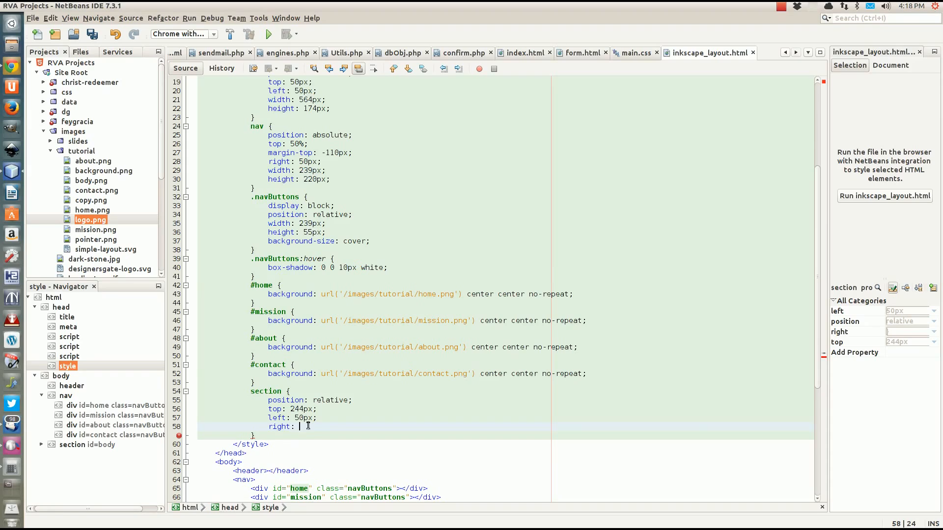
# Set right: 309px and bottom: 100px in the section rule and save inkscape_layout.html
pyautogui.write('309px;')
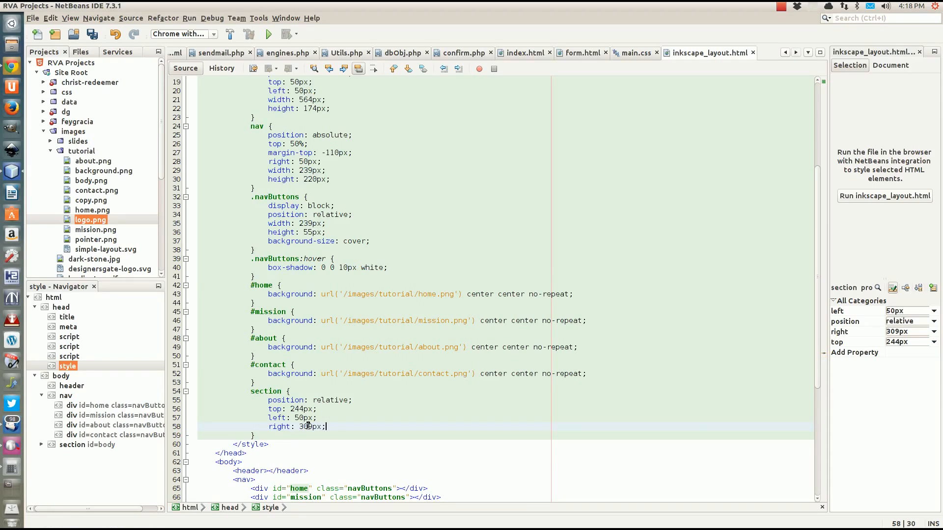
pyautogui.press('Return')
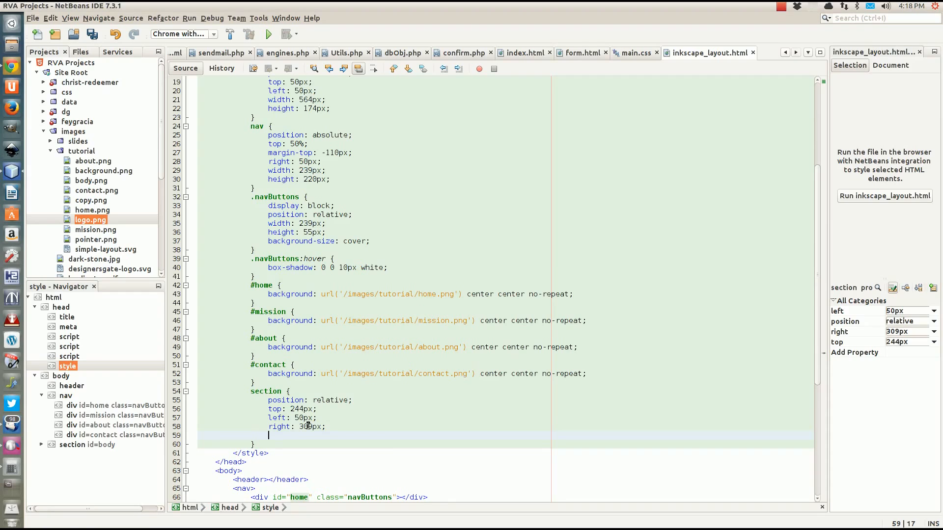
pyautogui.write('bottom')
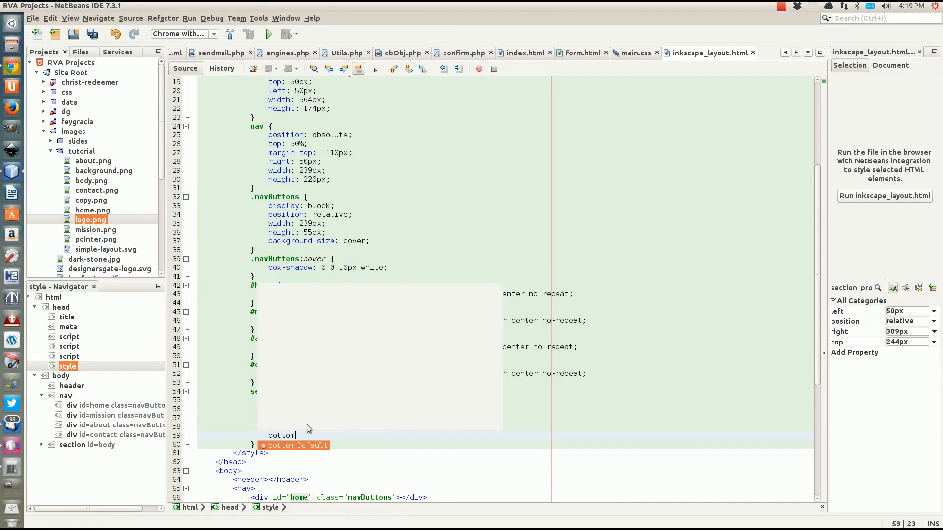
pyautogui.press('Return')
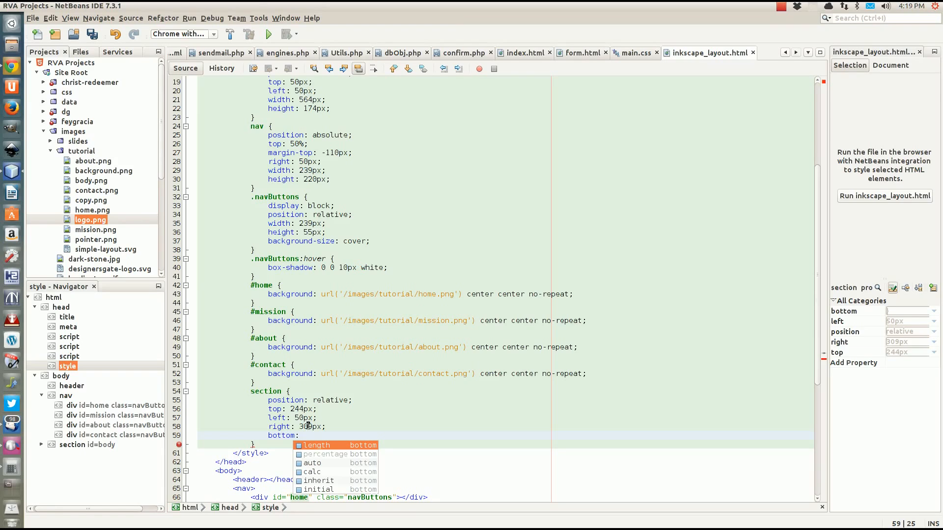
pyautogui.write('100px;')
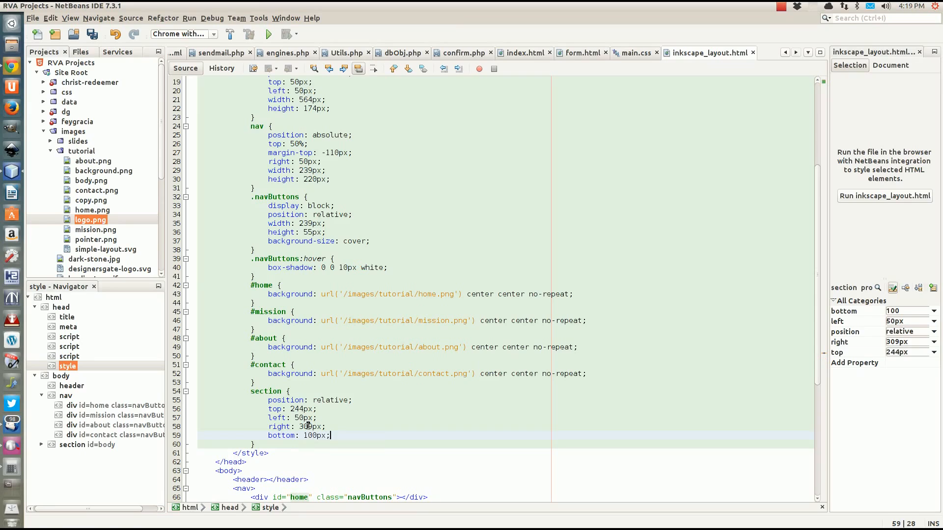
pyautogui.click(260, 436)
pyautogui.click(268, 444)
pyautogui.hotkey('ctrl', 's')
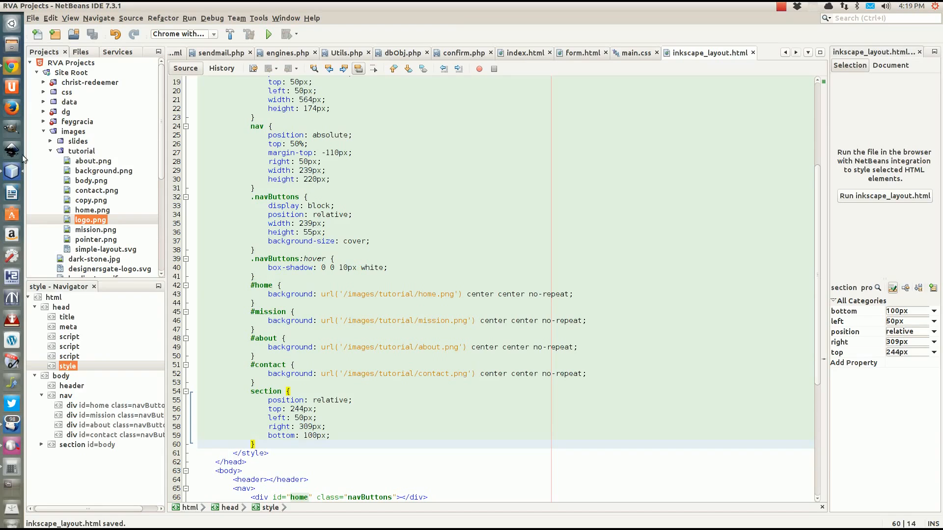
pyautogui.click(353, 437)
# Give the section rule border: 2px white solid and border-radius: 20px
pyautogui.press('Return')
pyautogui.write('border')
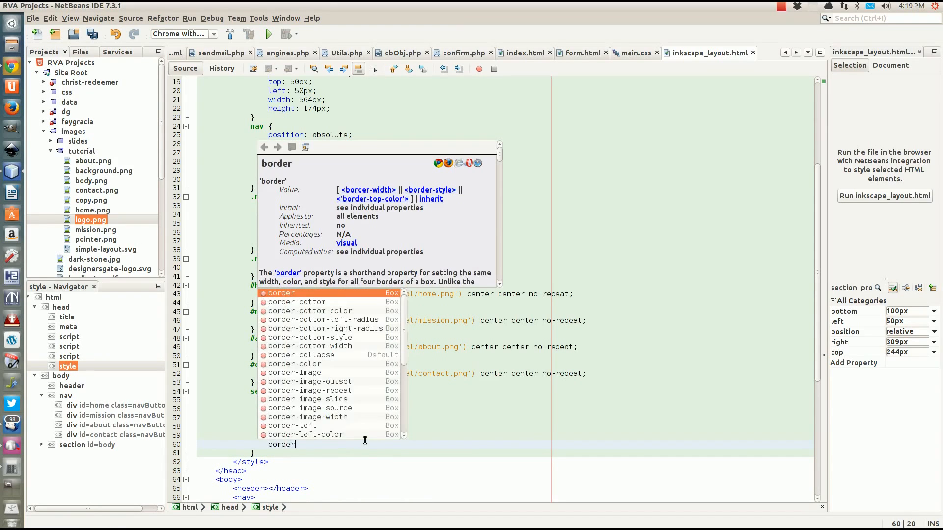
pyautogui.press('Return')
pyautogui.write('1')
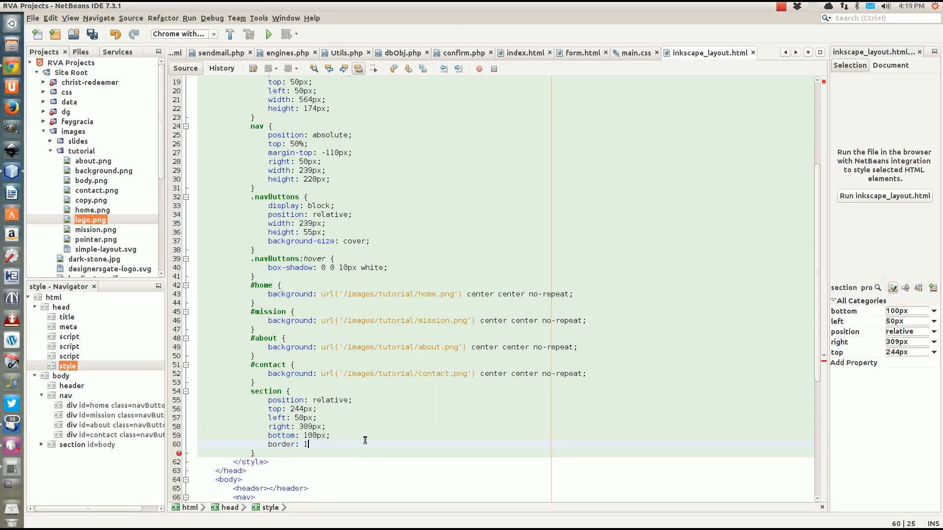
pyautogui.press('BackSpace')
pyautogui.write('2px white')
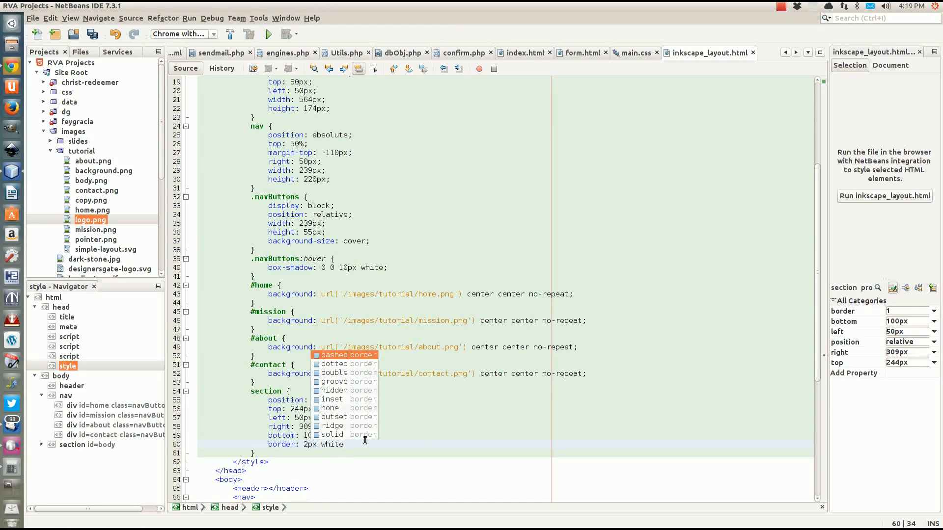
pyautogui.press('Escape')
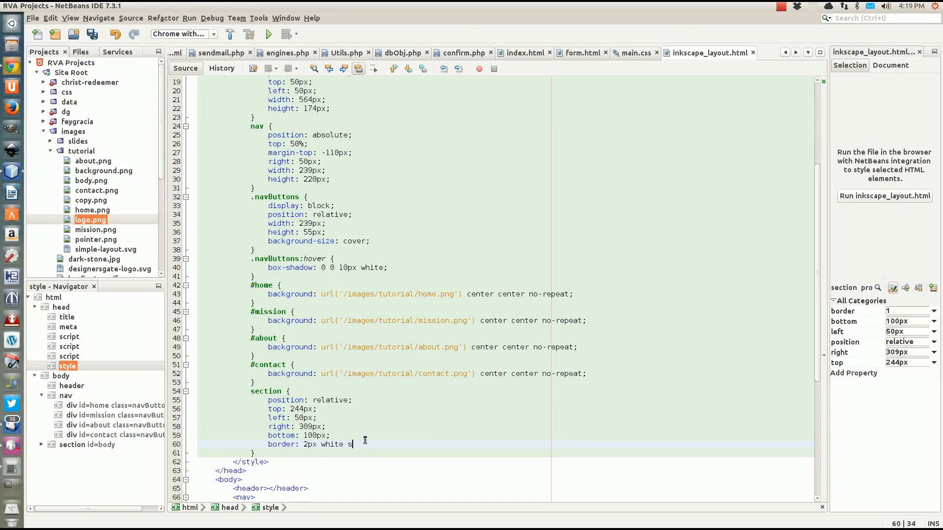
pyautogui.write('solid;')
pyautogui.press('Return')
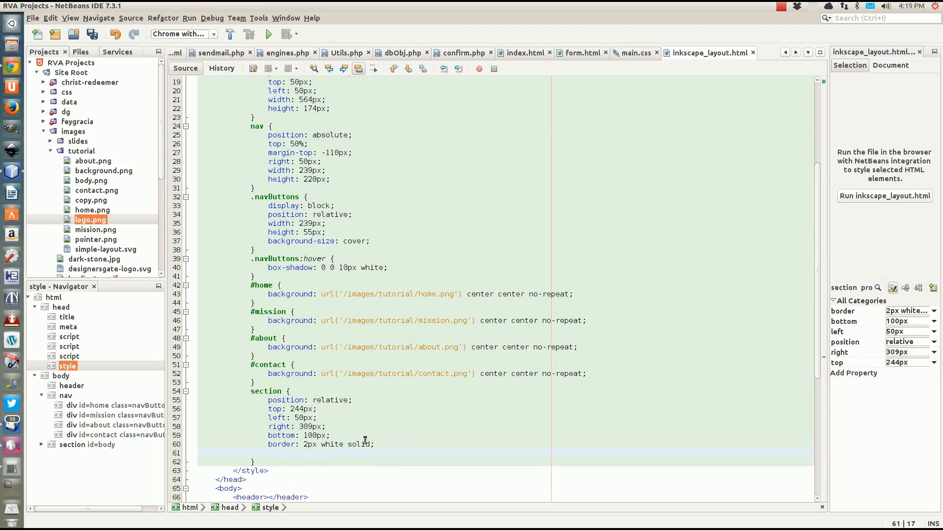
pyautogui.write('border-r')
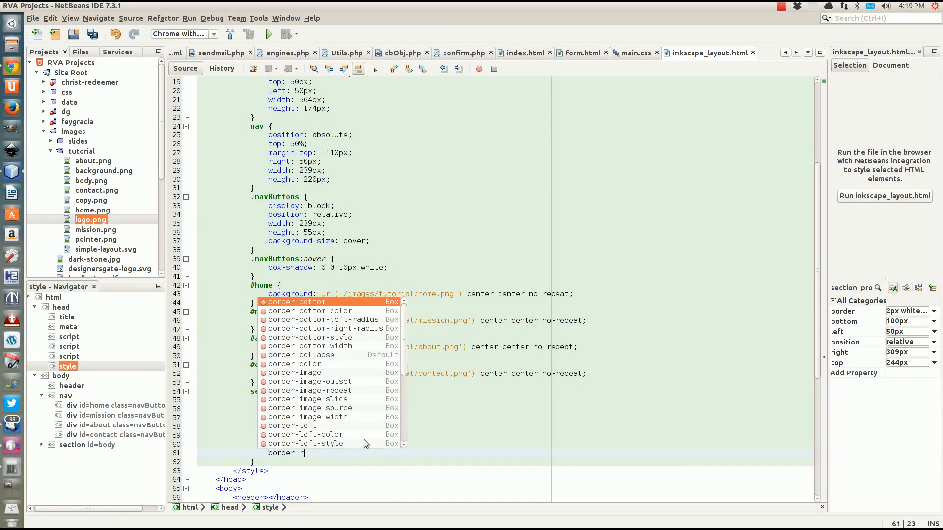
pyautogui.press('Return')
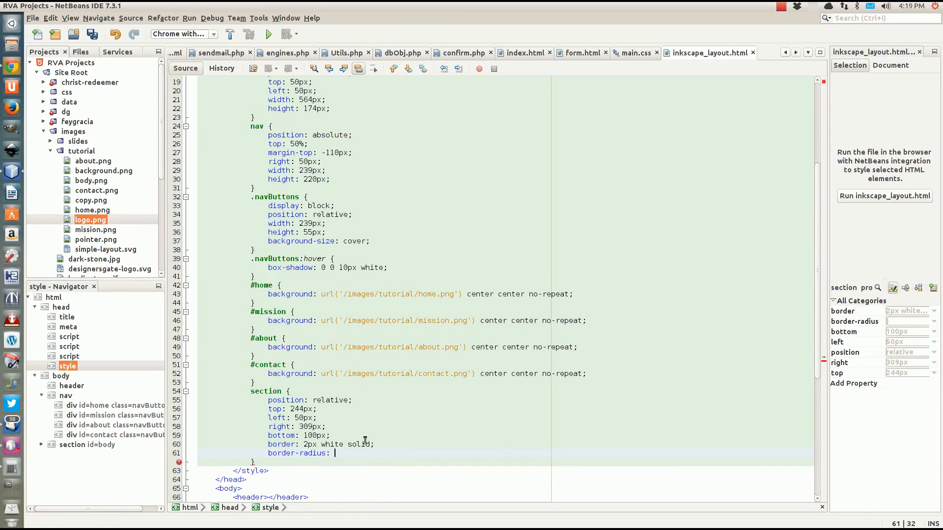
pyautogui.write('20px;')
# Add background: rgba(255,255,255,.8) to the section rule and save the file
pyautogui.press('Return')
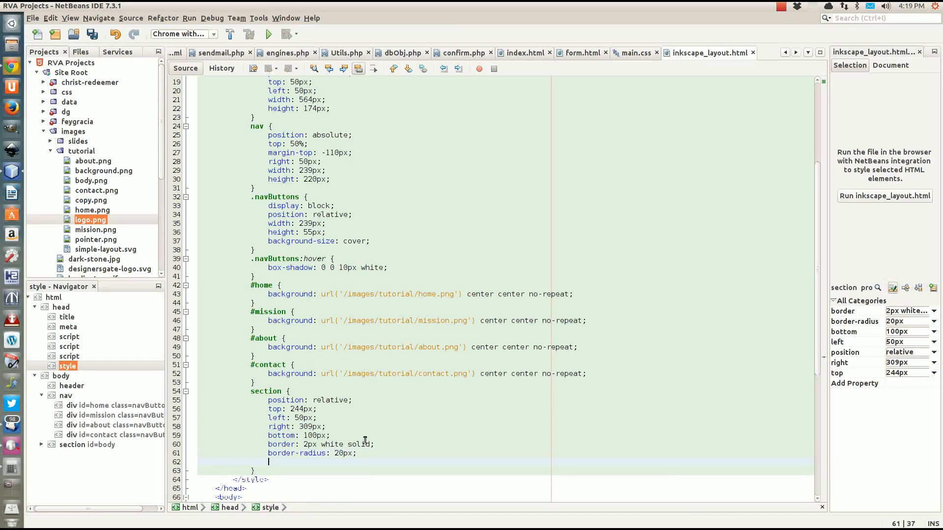
pyautogui.write('background:')
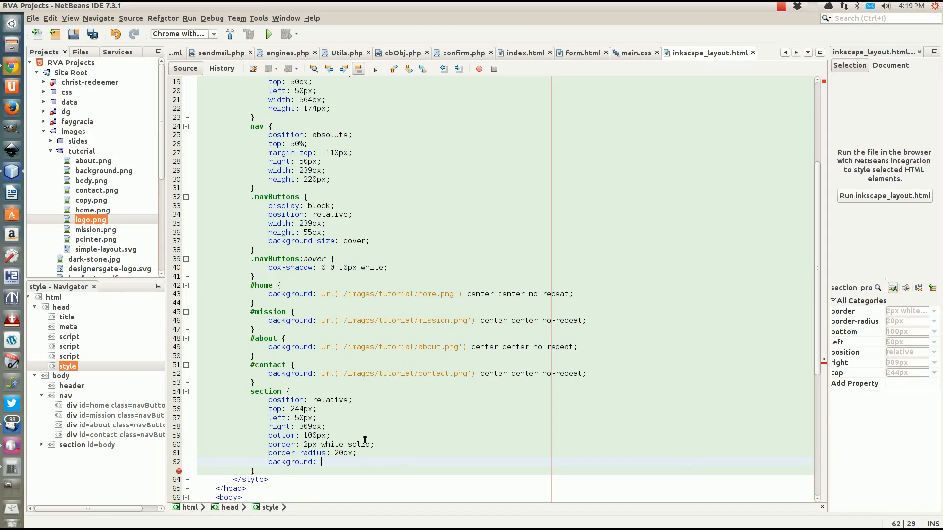
pyautogui.write(' rg')
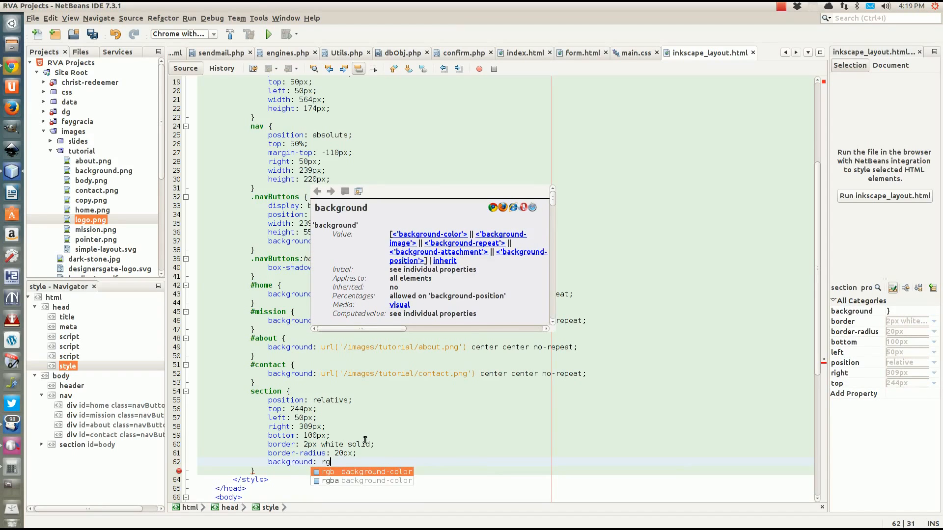
pyautogui.write('ba();')
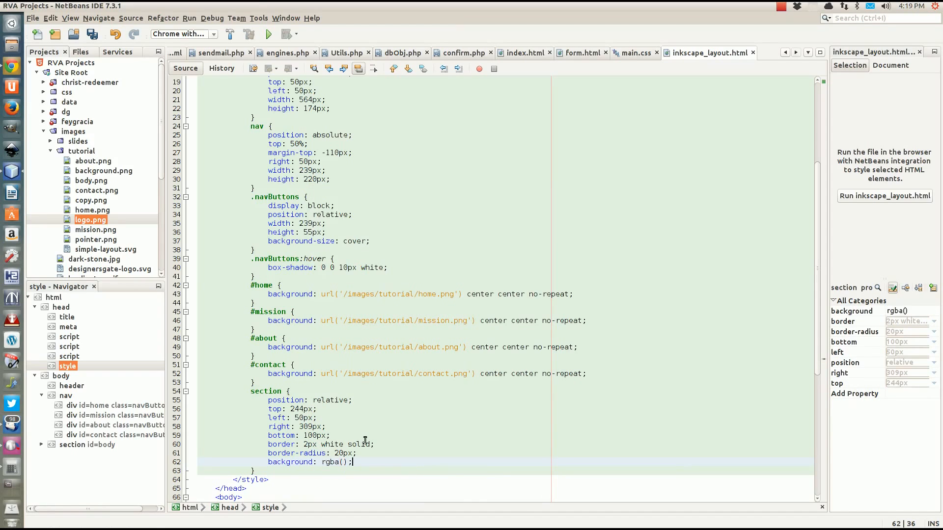
pyautogui.press('Left')
pyautogui.press('Left')
pyautogui.press('Left')
pyautogui.write('255,')
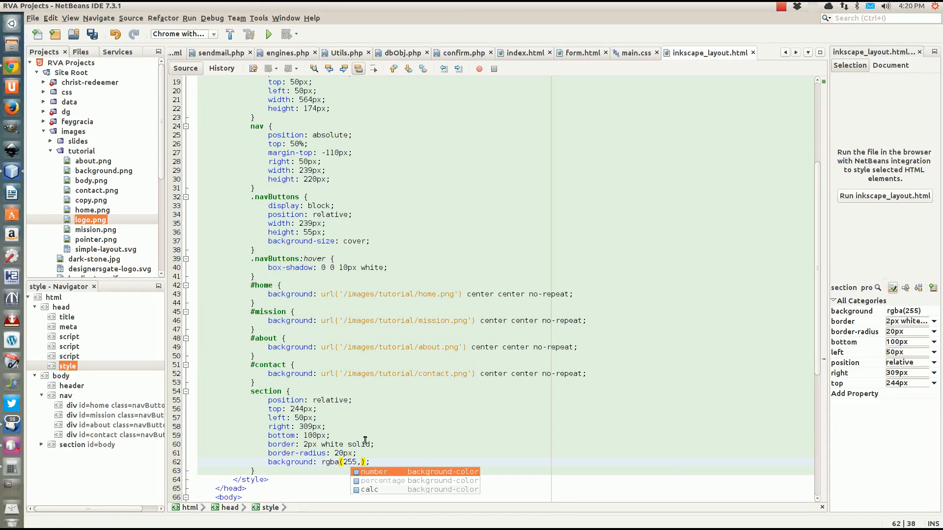
pyautogui.write('255')
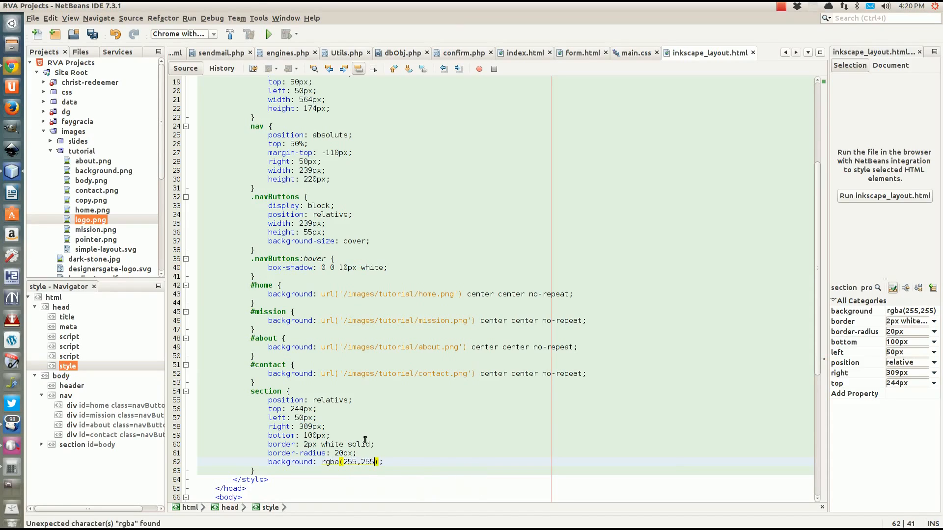
pyautogui.write(',255,.8')
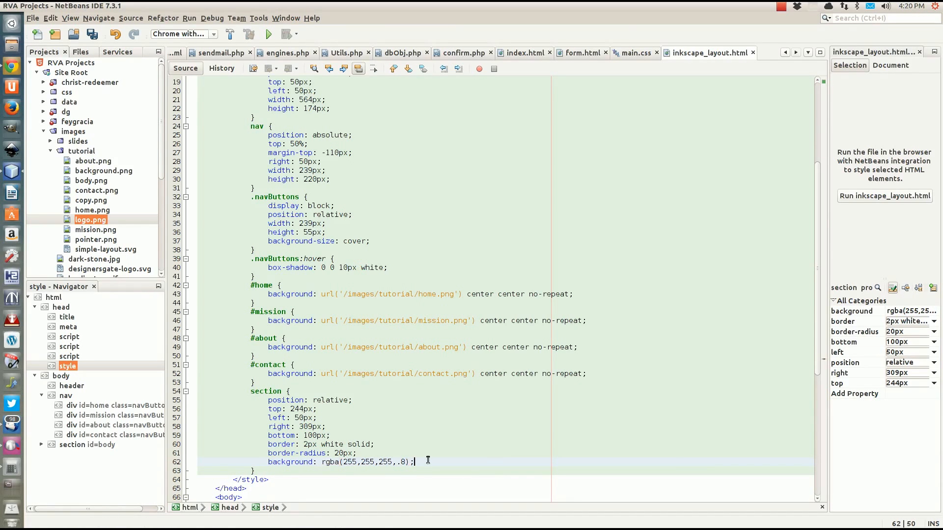
pyautogui.click(345, 460)
pyautogui.hotkey('ctrl', 's')
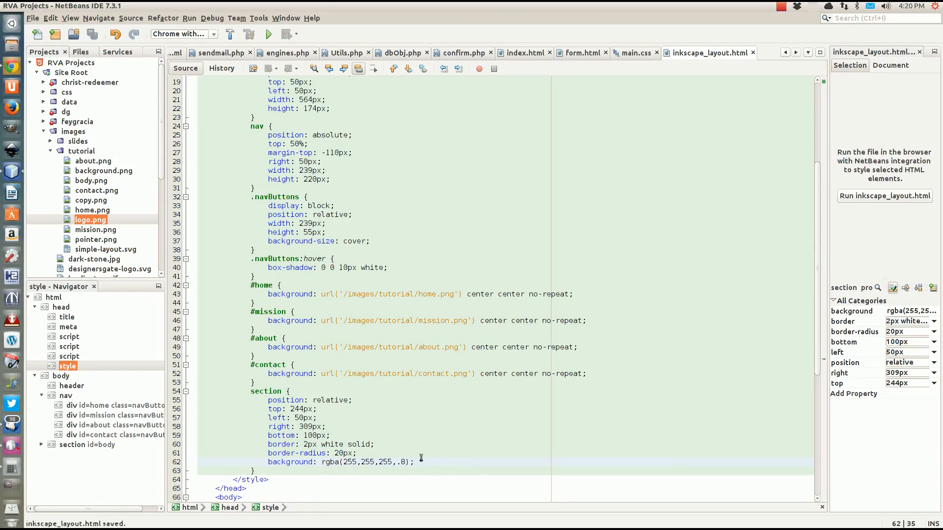
pyautogui.click(416, 462)
pyautogui.click(15, 68)
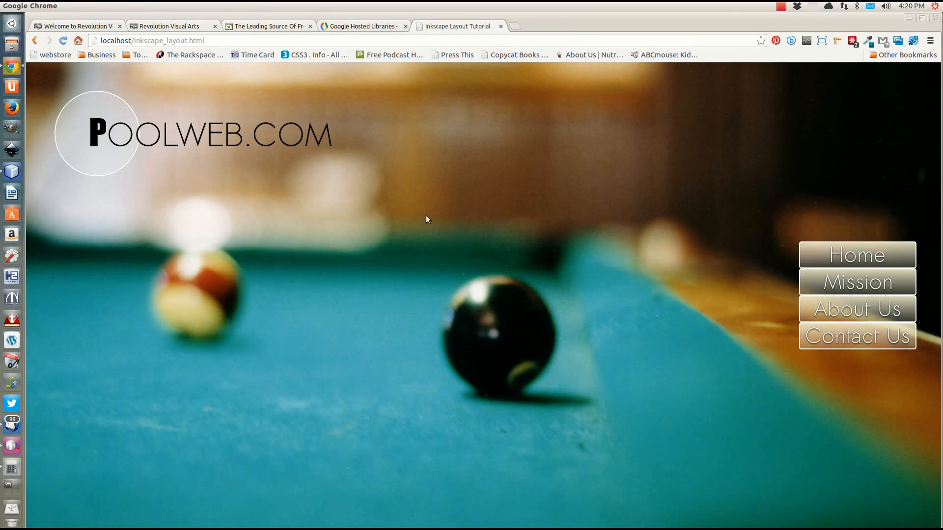
# Reload the Chrome preview, showing the body panel as only a thin white line
pyautogui.press('F5')
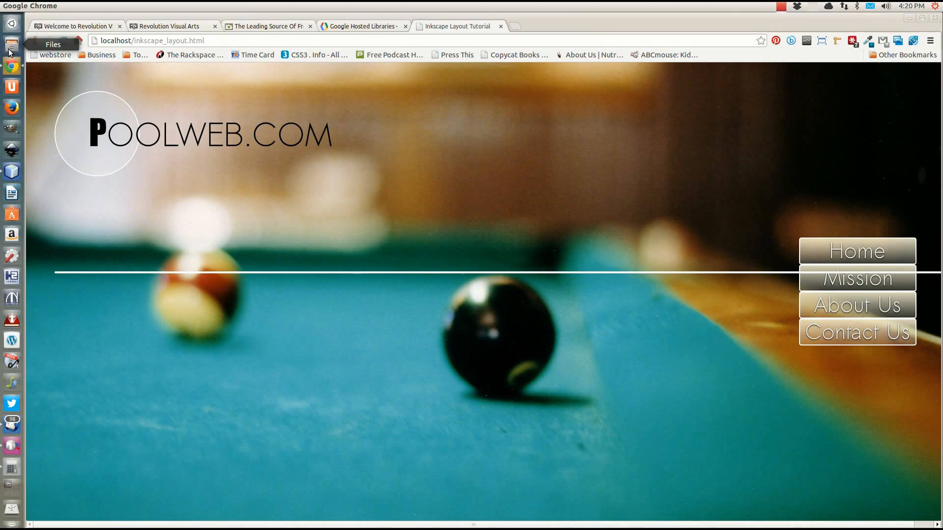
pyautogui.click(12, 172)
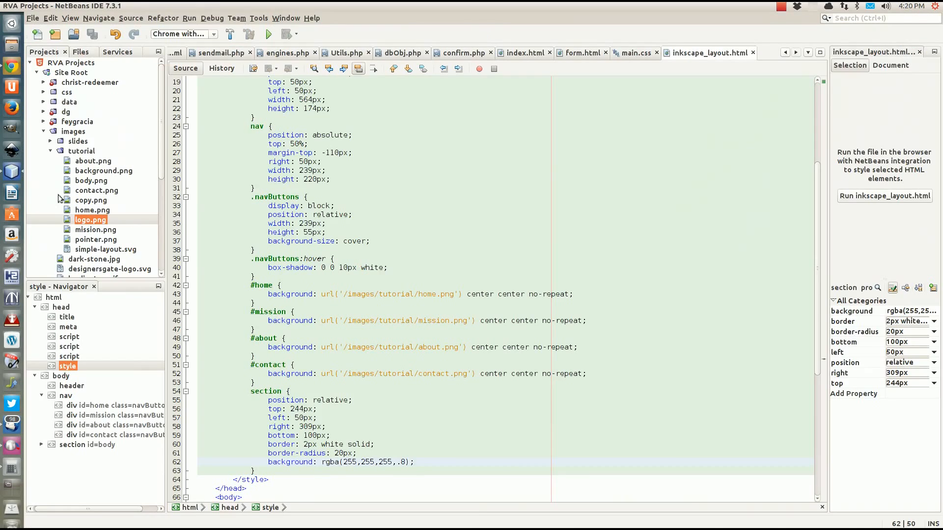
# Change the section rule's position from relative to absolute and save inkscape_layout.html
pyautogui.doubleClick(333, 399)
pyautogui.write('a')
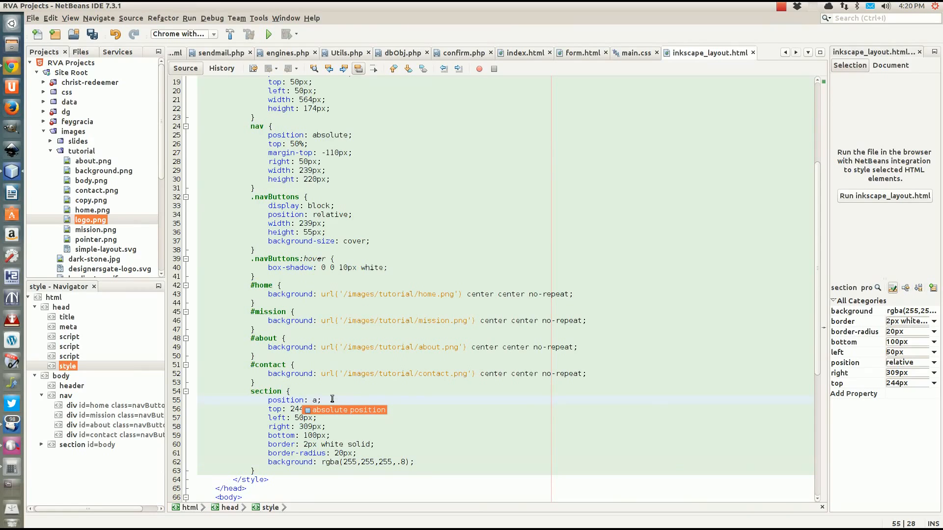
pyautogui.write('bsoj')
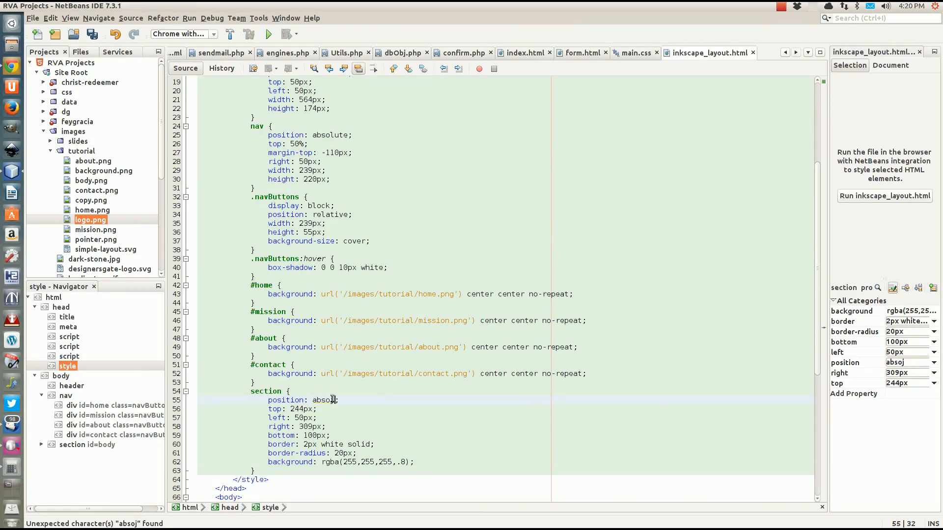
pyautogui.press('BackSpace')
pyautogui.write('l')
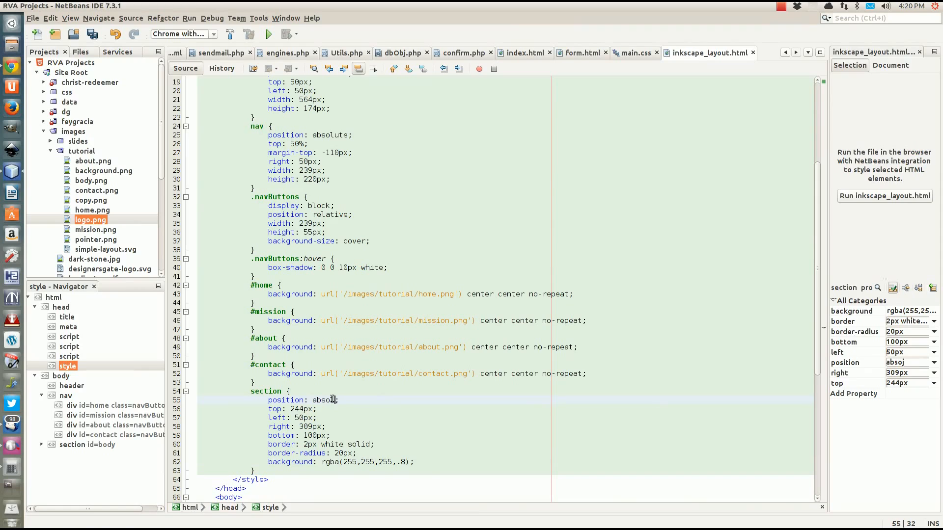
pyautogui.write('ute')
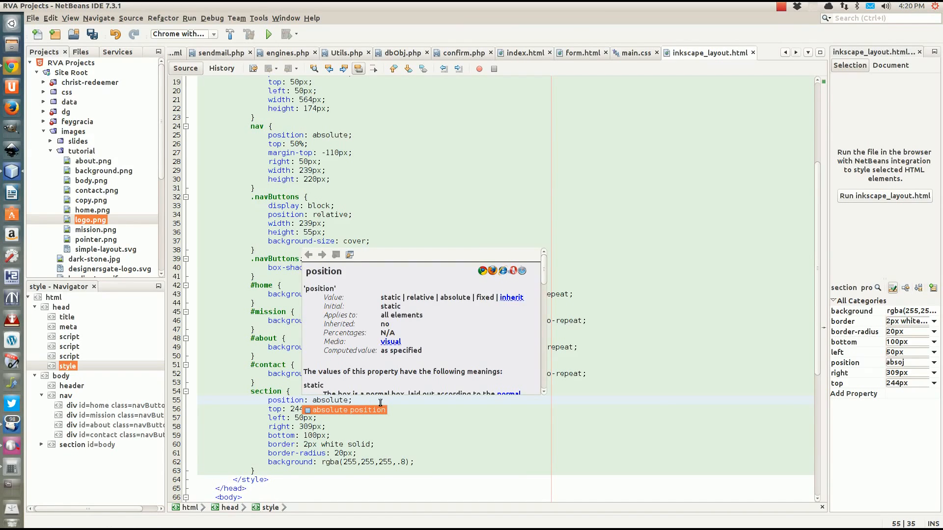
pyautogui.click(380, 402)
pyautogui.scroll(-7, 373, 407)
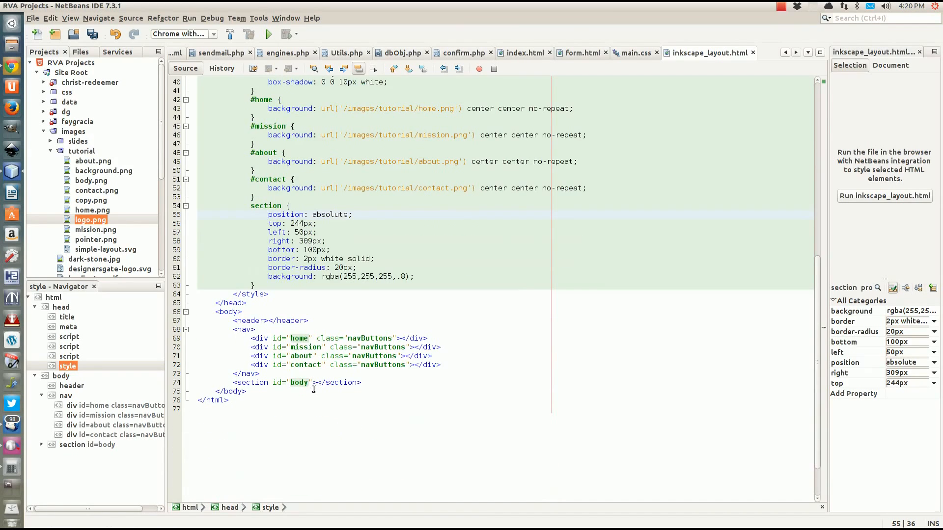
pyautogui.click(314, 384)
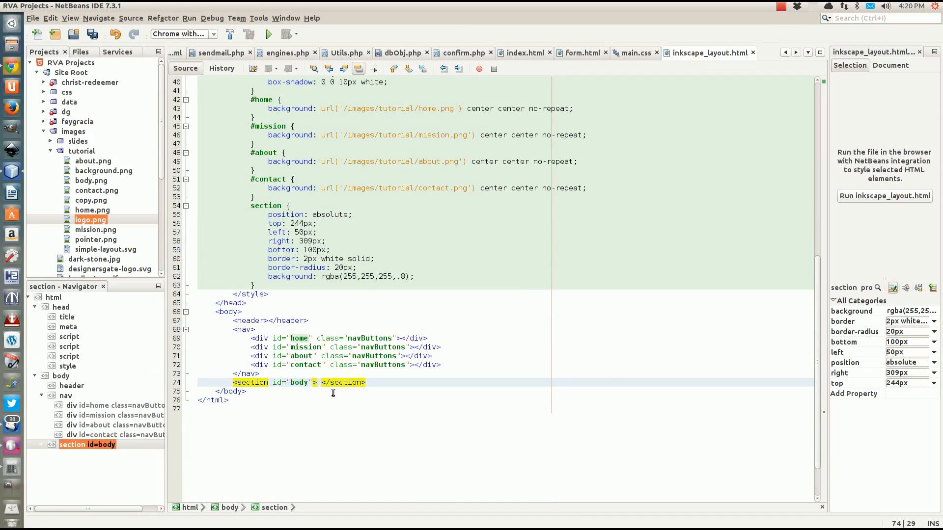
pyautogui.hotkey('ctrl', 's')
pyautogui.click(15, 71)
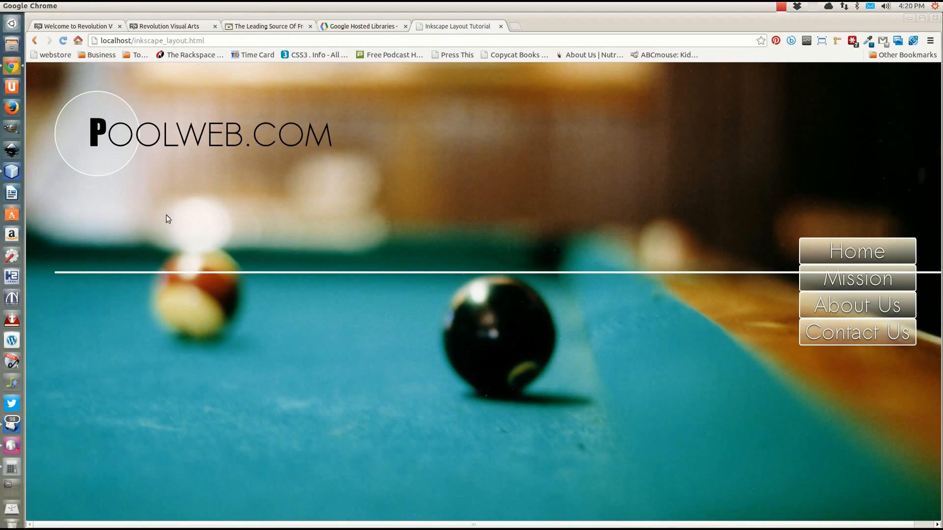
# Preview the panel, then lower its rgba background alpha from .8 to .4, save, and reload Chrome
pyautogui.press('F5')
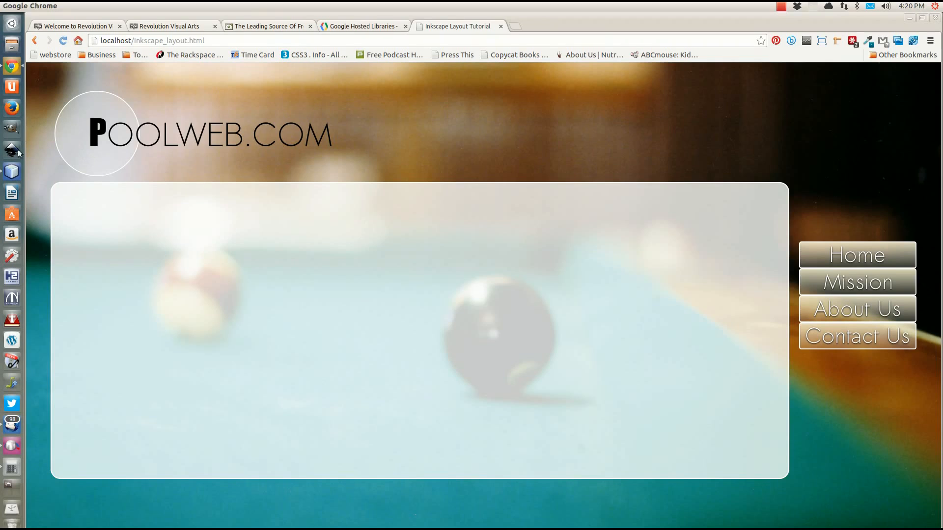
pyautogui.click(10, 173)
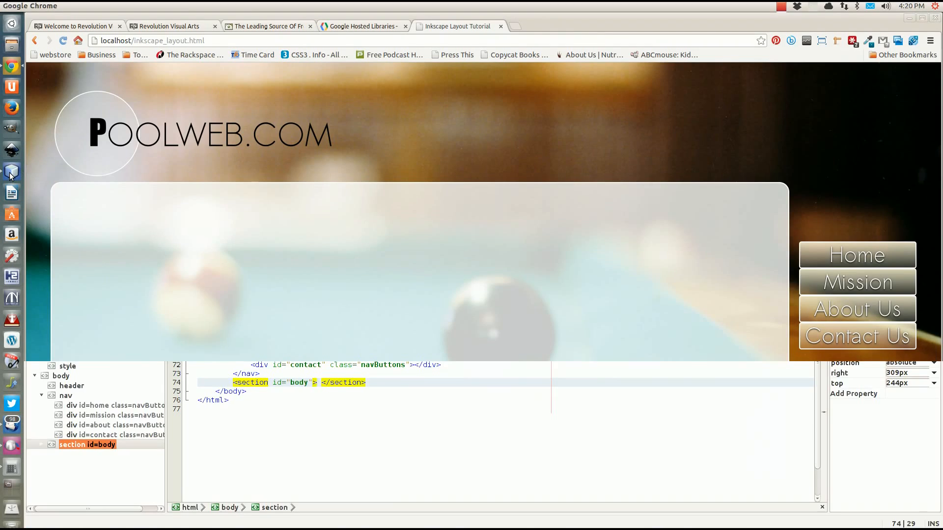
pyautogui.click(402, 278)
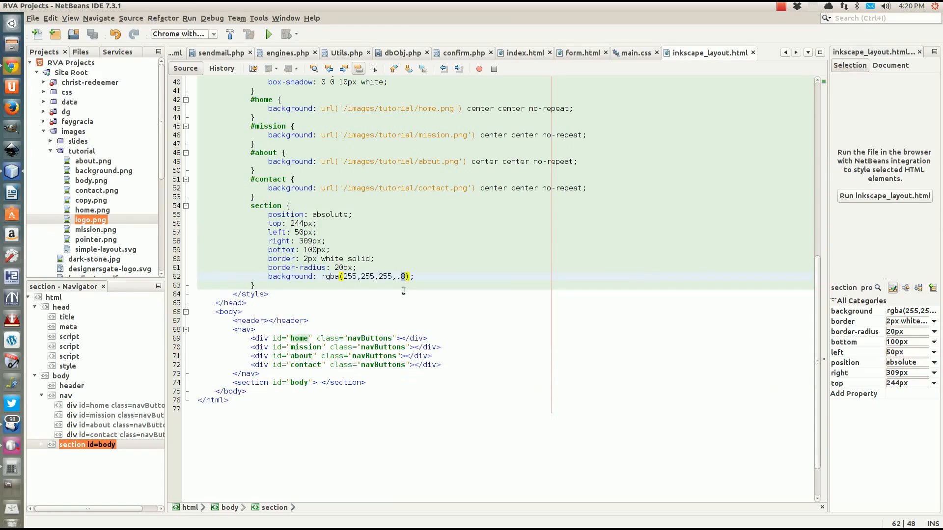
pyautogui.write('4')
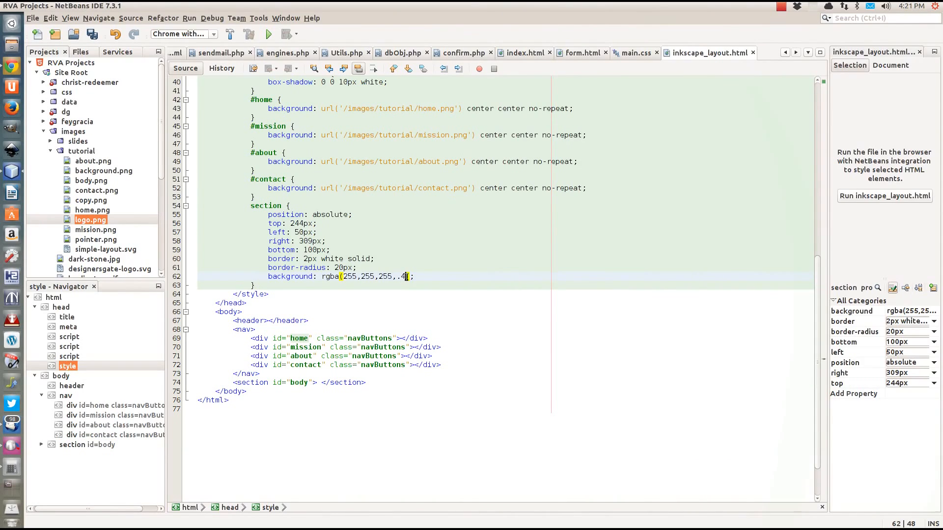
pyautogui.hotkey('ctrl', 's')
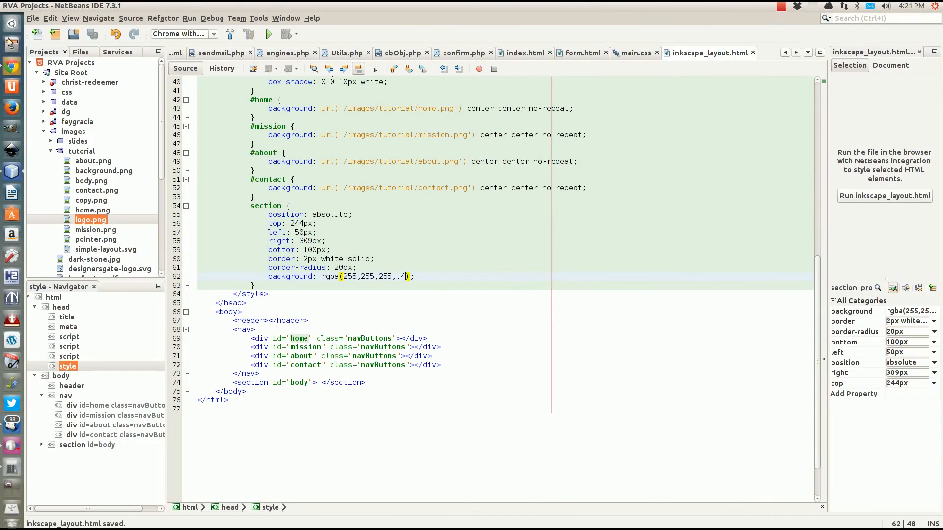
pyautogui.click(11, 67)
pyautogui.hotkey('ctrl', 'r')
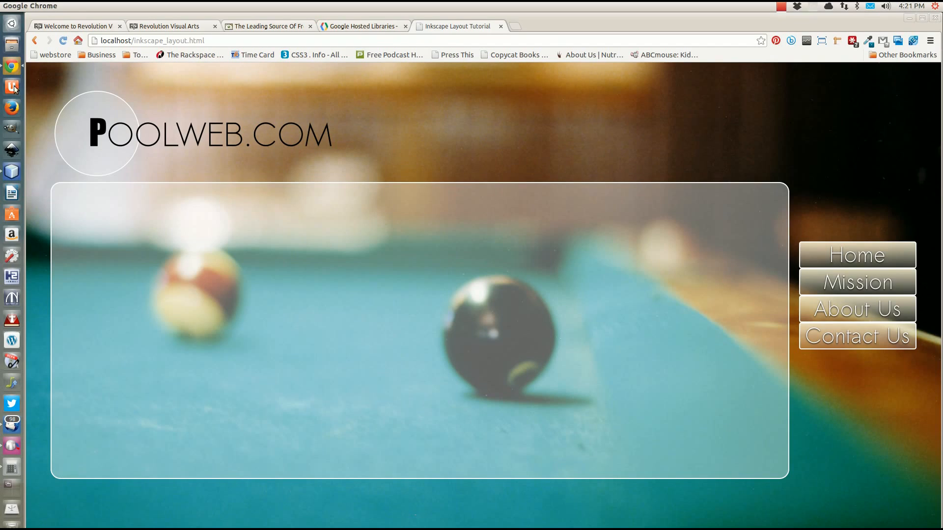
# Launch Inkscape from the launcher
pyautogui.click(11, 150)
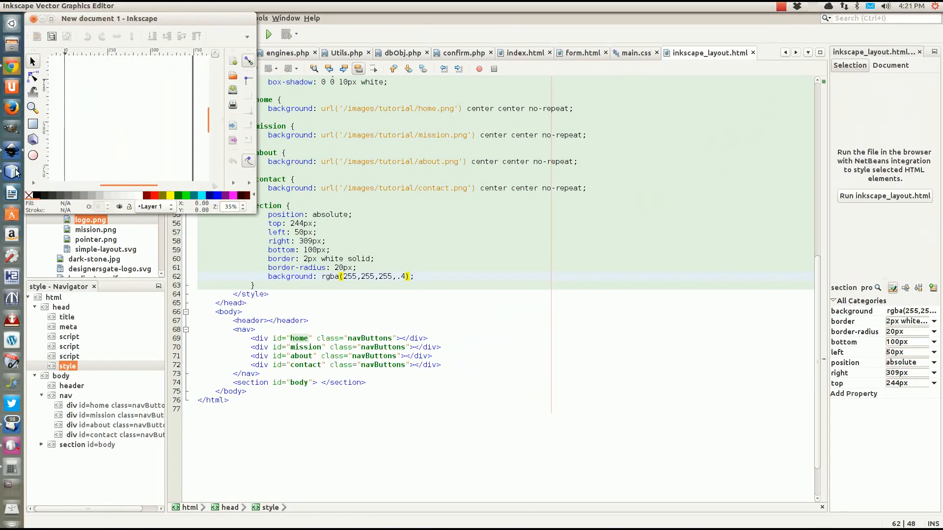
# Close the new Inkscape document and put the caret after background-size: cover in .navButtons
pyautogui.click(31, 20)
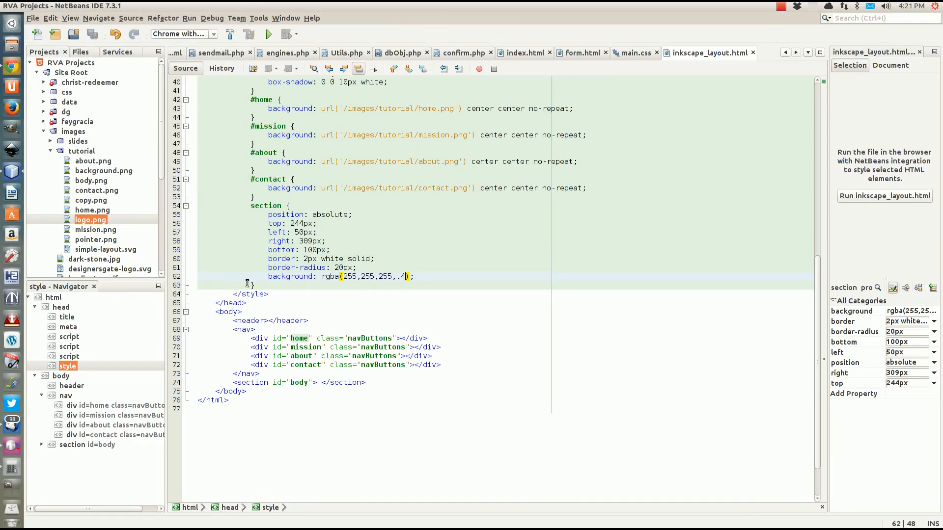
pyautogui.click(264, 286)
pyautogui.scroll(3, 453, 256)
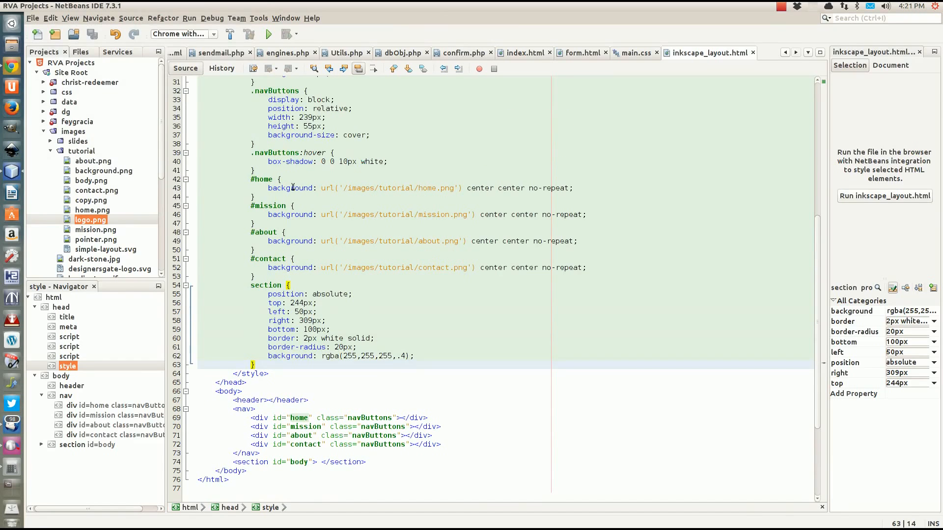
pyautogui.scroll(3, 293, 187)
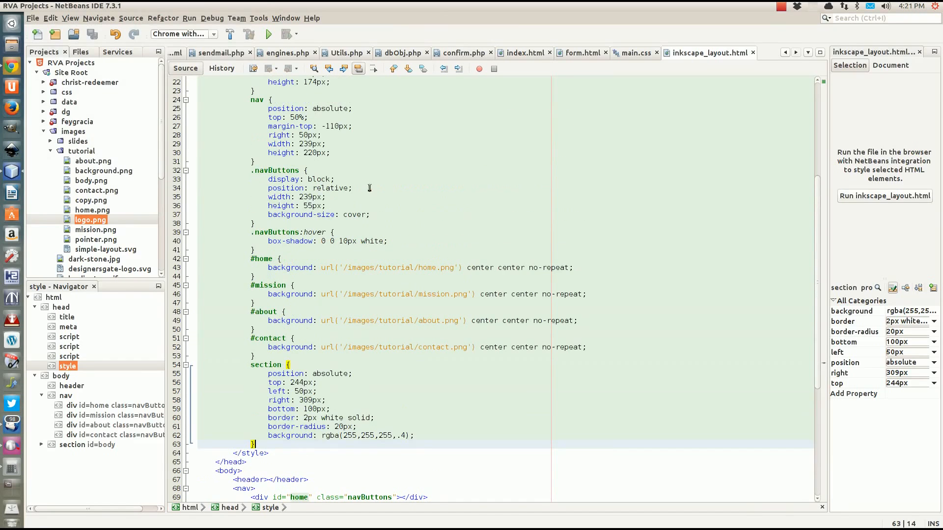
pyautogui.click(260, 223)
pyautogui.click(413, 218)
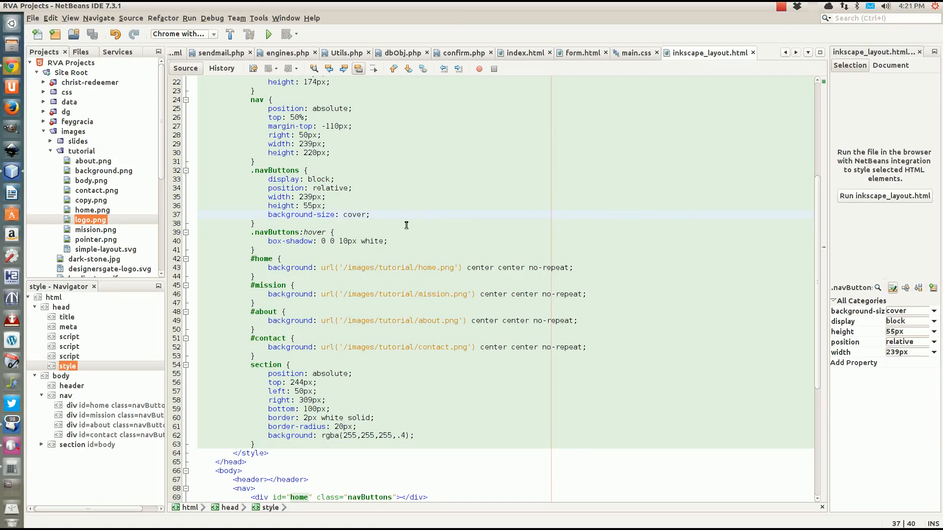
# Add cursor: url('/images/tutorial/pointer.png'), pointer; to the .navButtons rule and save the file
pyautogui.press('Return')
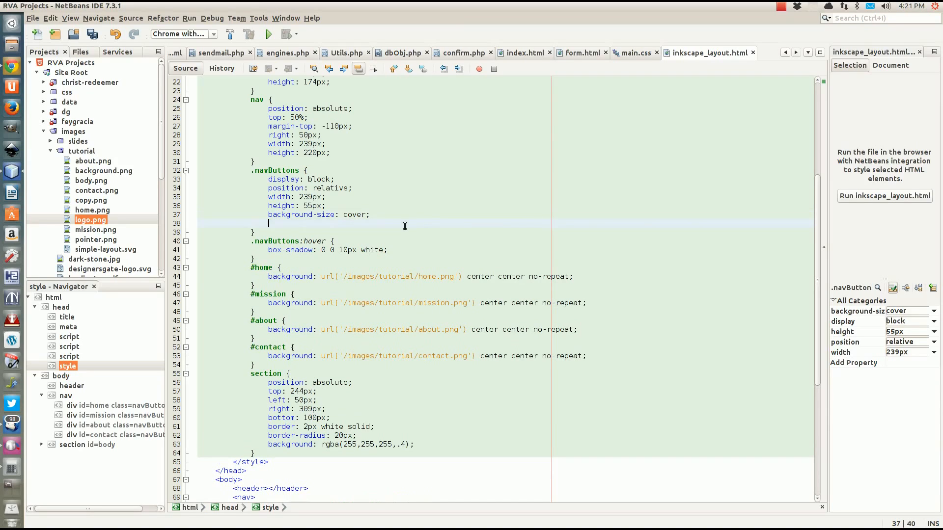
pyautogui.write('poi')
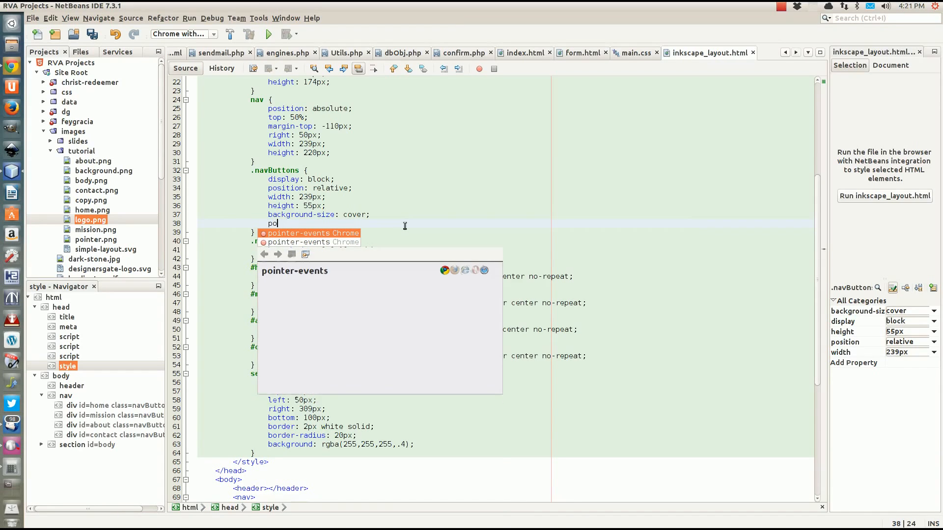
pyautogui.press('BackSpace')
pyautogui.press('BackSpace')
pyautogui.write('cursor')
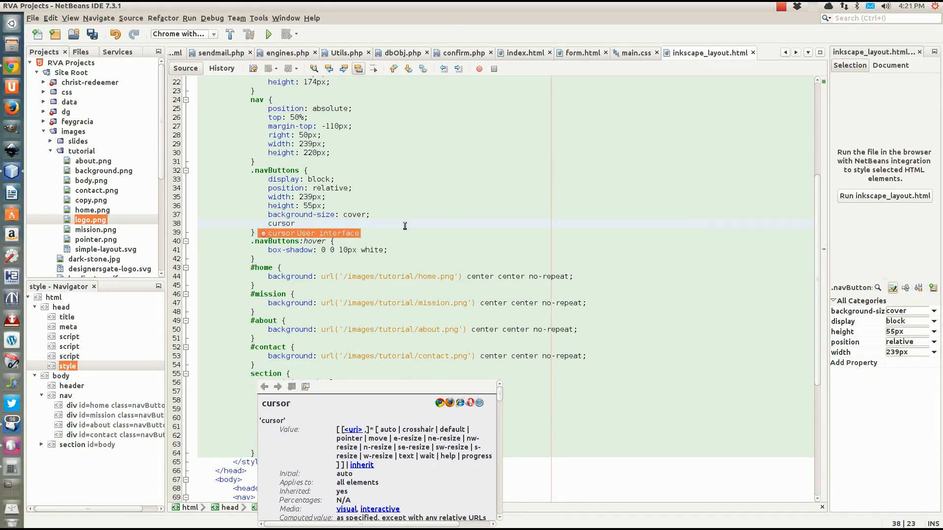
pyautogui.write(': url()')
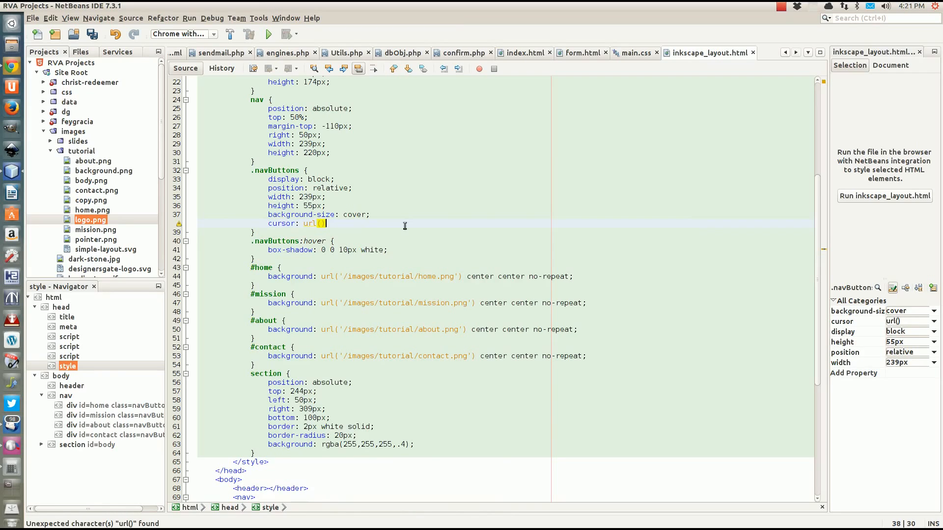
pyautogui.write(', pointer;')
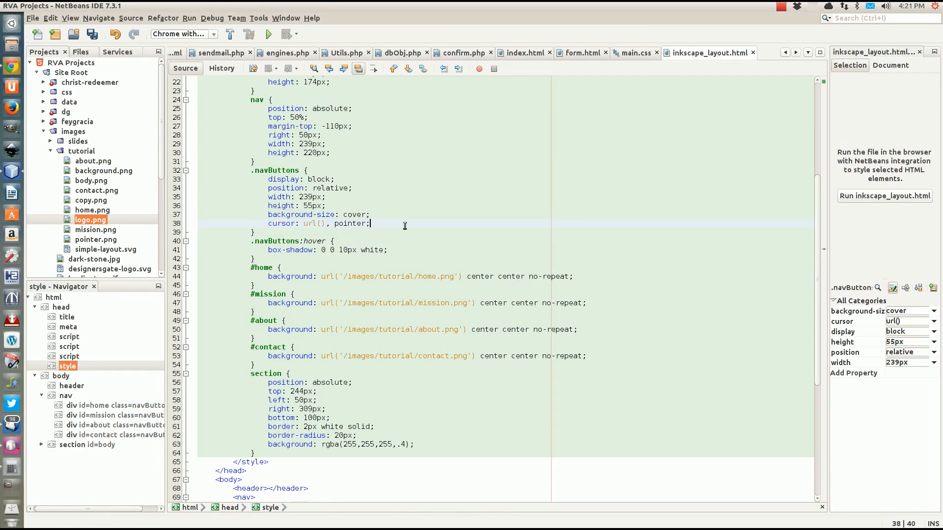
pyautogui.press('Left')
pyautogui.press('Left')
pyautogui.press('Left')
pyautogui.press('Left')
pyautogui.press('Left')
pyautogui.press('Left')
pyautogui.press('Left')
pyautogui.press('Left')
pyautogui.press('Left')
pyautogui.press('Left')
pyautogui.press('Left')
pyautogui.write("'/images/tutorial/")
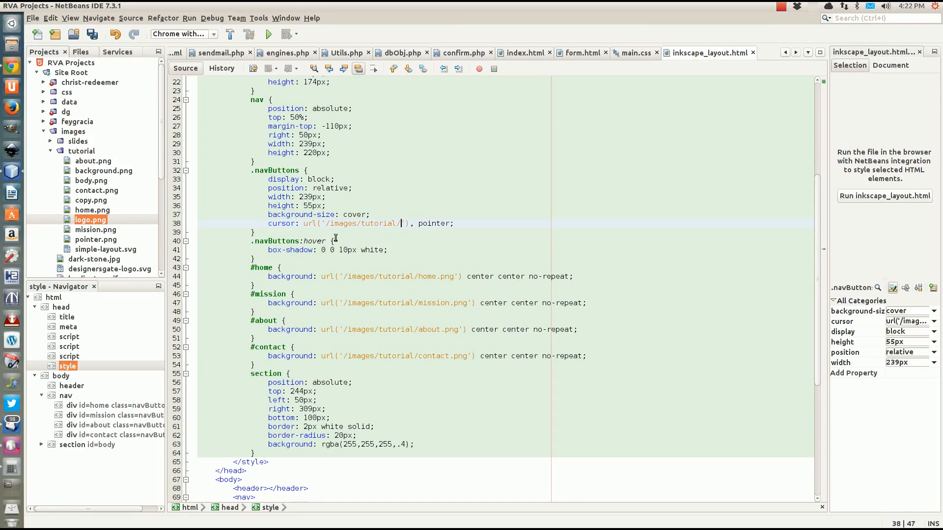
pyautogui.write('pointer.png')
pyautogui.click(385, 217)
pyautogui.hotkey('ctrl', 's')
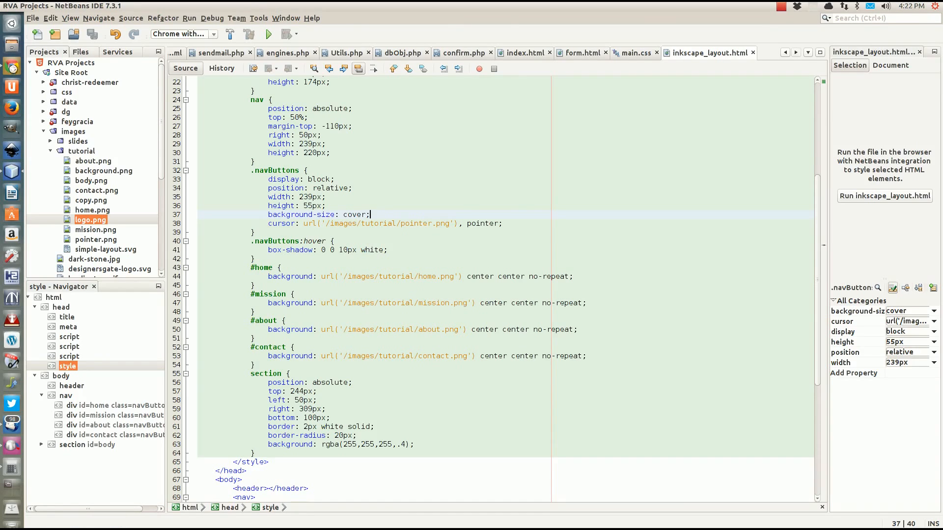
pyautogui.click(11, 66)
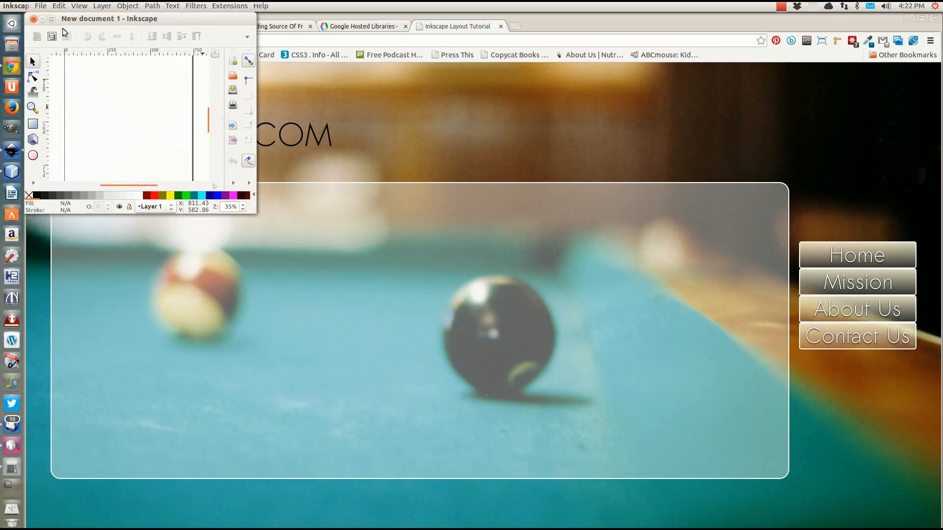
# Close the stray Inkscape window and reload the PoolWeb page to review the changes
pyautogui.click(33, 19)
pyautogui.press('F5')
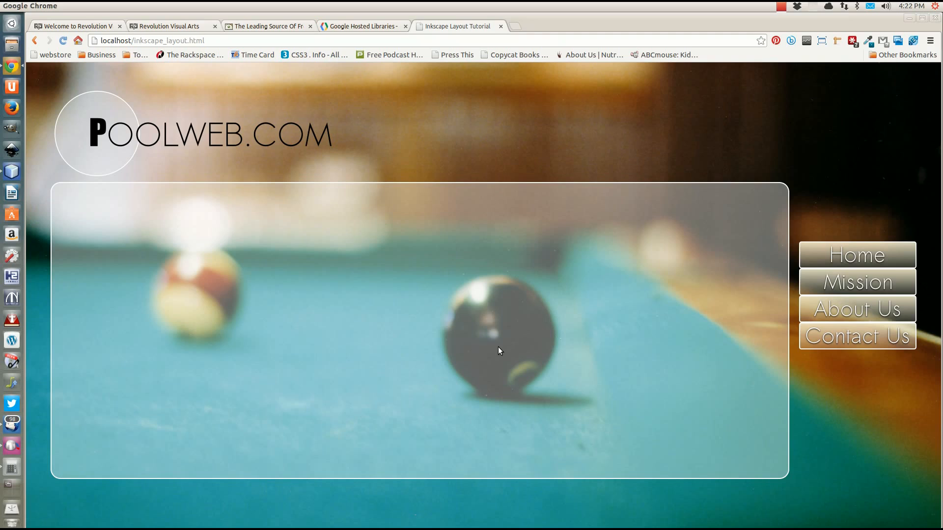
pyautogui.click(11, 172)
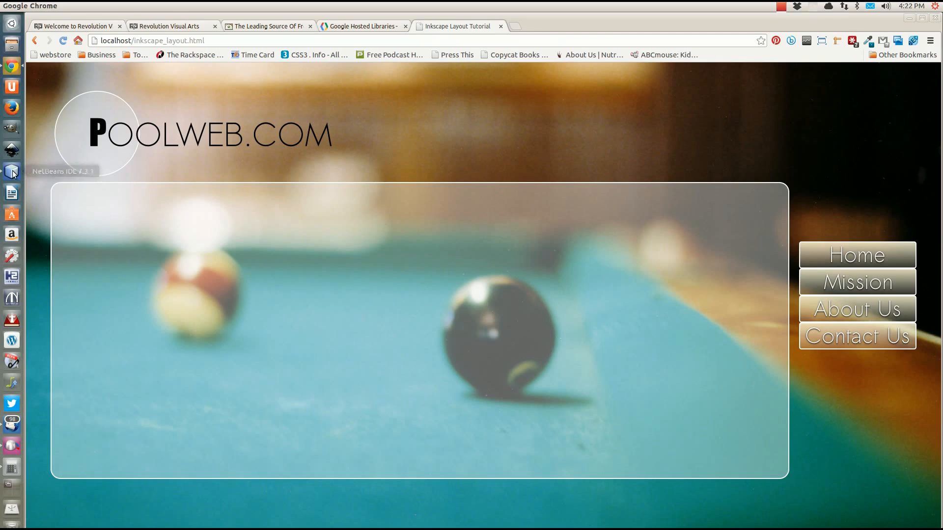
pyautogui.scroll(4, 380, 244)
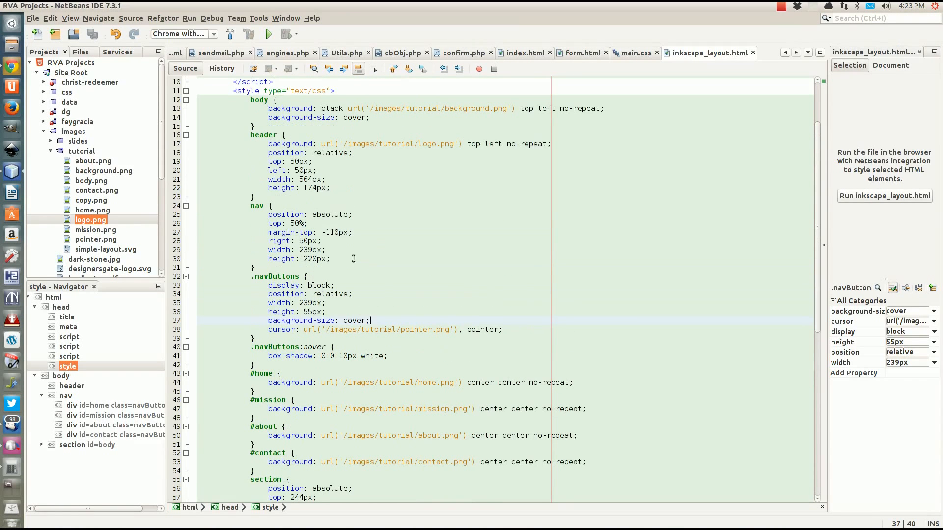
# Select the nav height value, then open an unindented blank line after the .navButtons rule
pyautogui.click(309, 259)
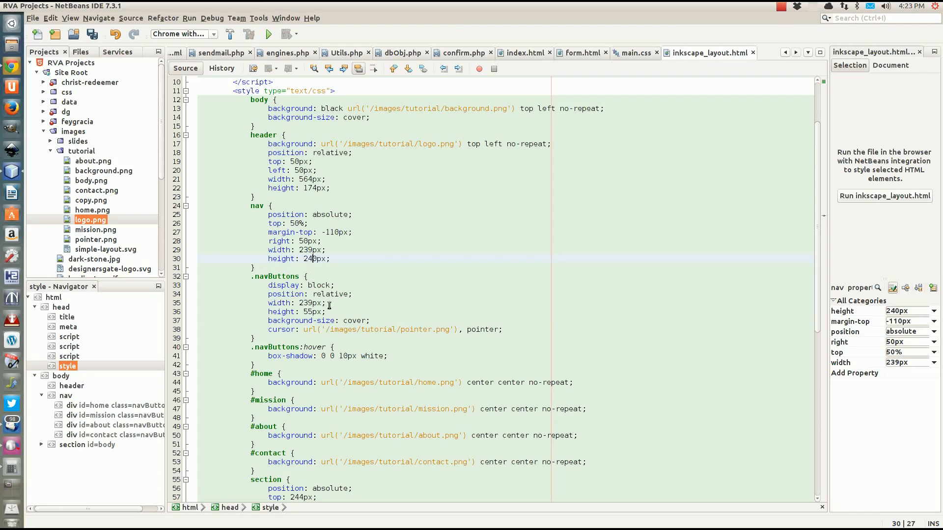
pyautogui.scroll(-2, 322, 289)
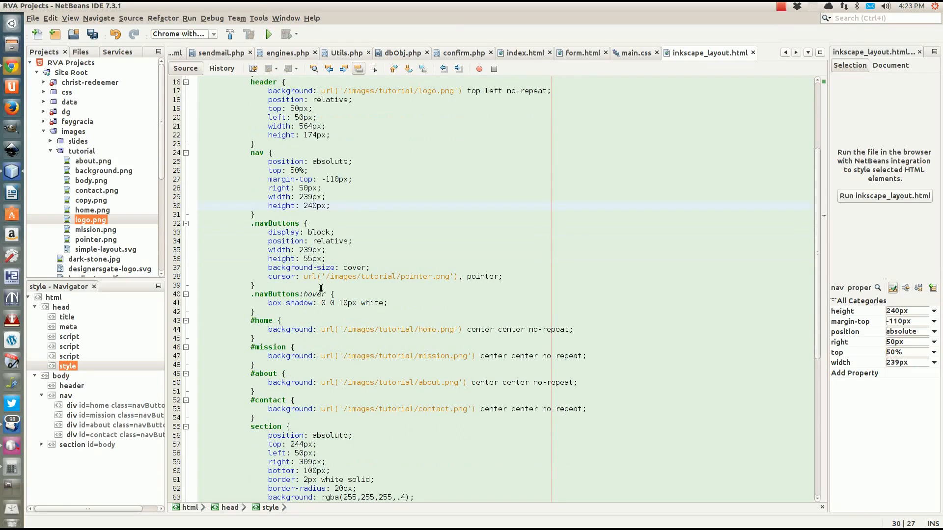
pyautogui.click(268, 288)
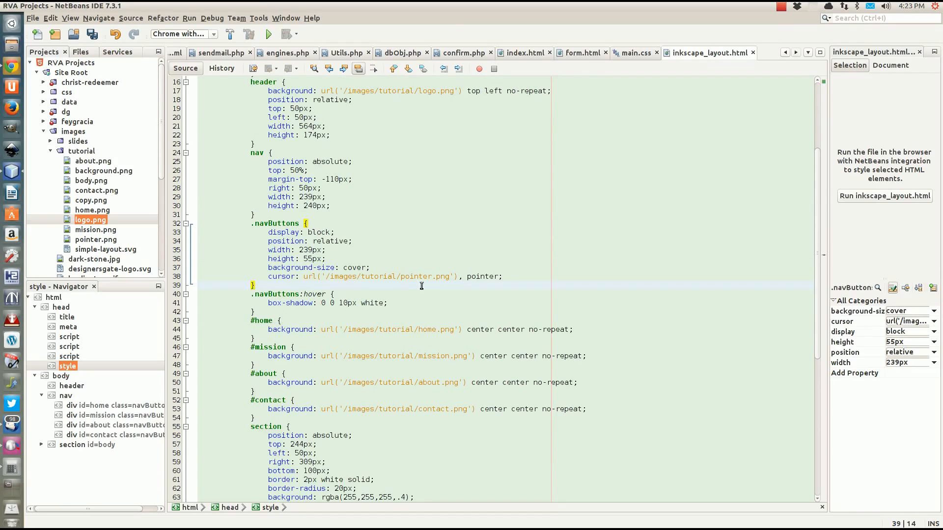
pyautogui.press('Return')
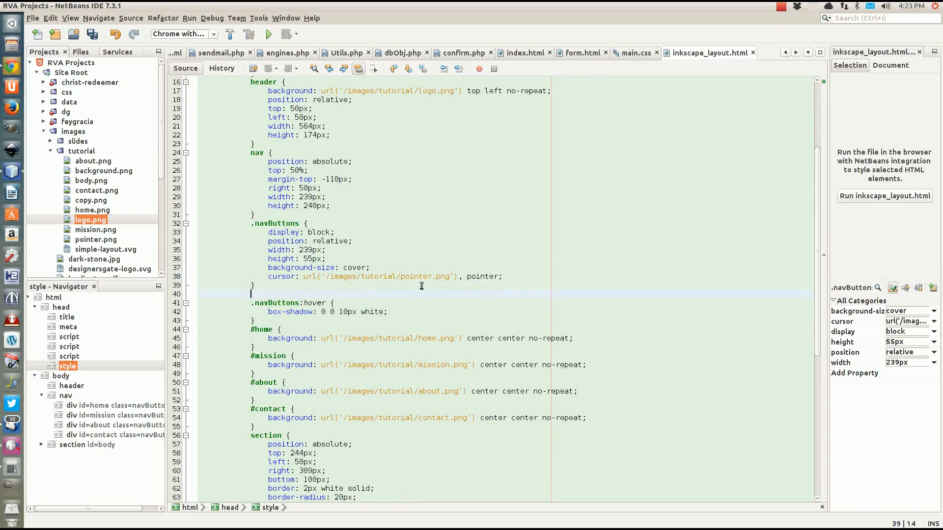
pyautogui.press('BackSpace')
pyautogui.press('BackSpace')
pyautogui.press('BackSpace')
pyautogui.press('BackSpace')
pyautogui.press('BackSpace')
pyautogui.press('BackSpace')
pyautogui.press('BackSpace')
pyautogui.press('BackSpace')
pyautogui.press('BackSpace')
pyautogui.press('BackSpace')
pyautogui.press('BackSpace')
pyautogui.press('BackSpace')
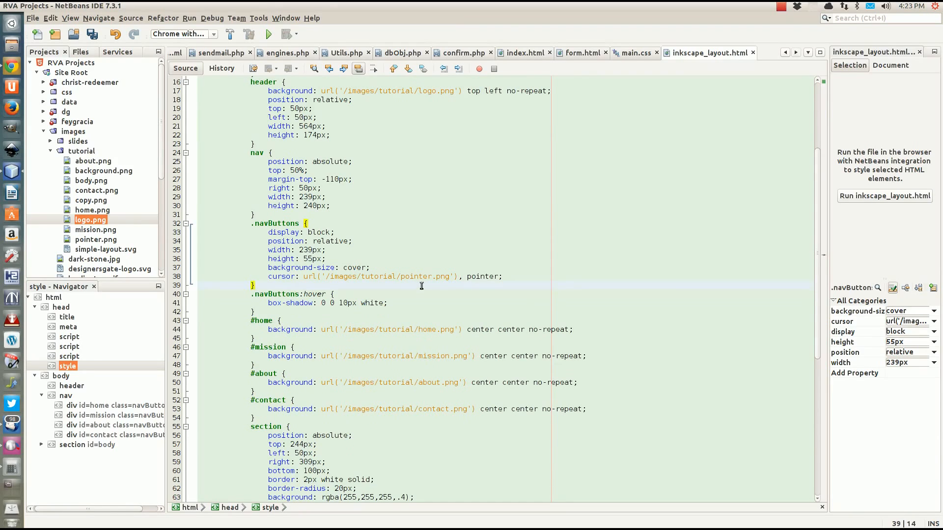
pyautogui.click(508, 275)
# Add margin-bottom: 5px; to the .navButtons rule
pyautogui.press('Return')
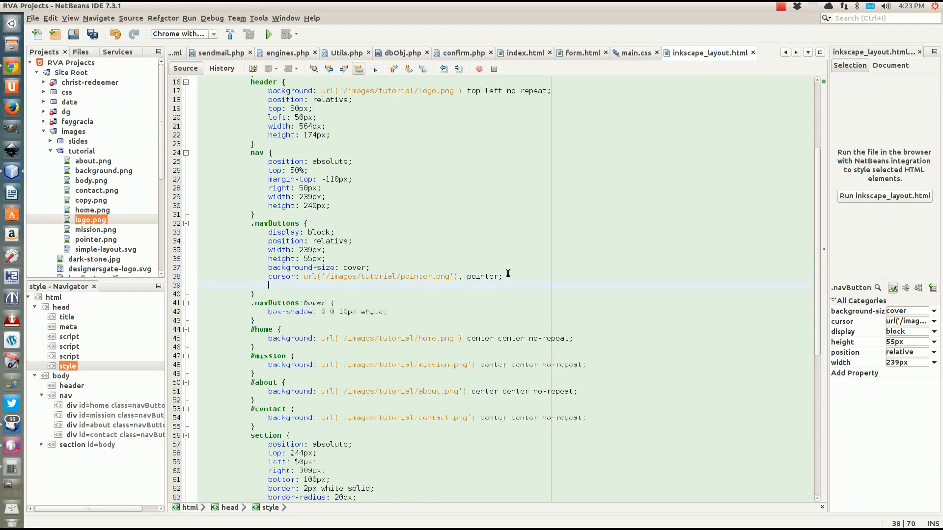
pyautogui.write('margin-bottom')
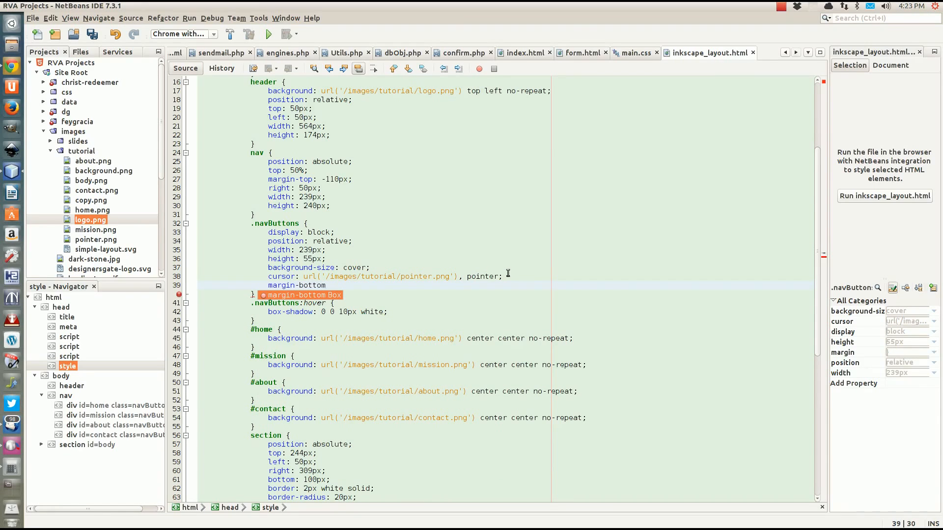
pyautogui.press('Return')
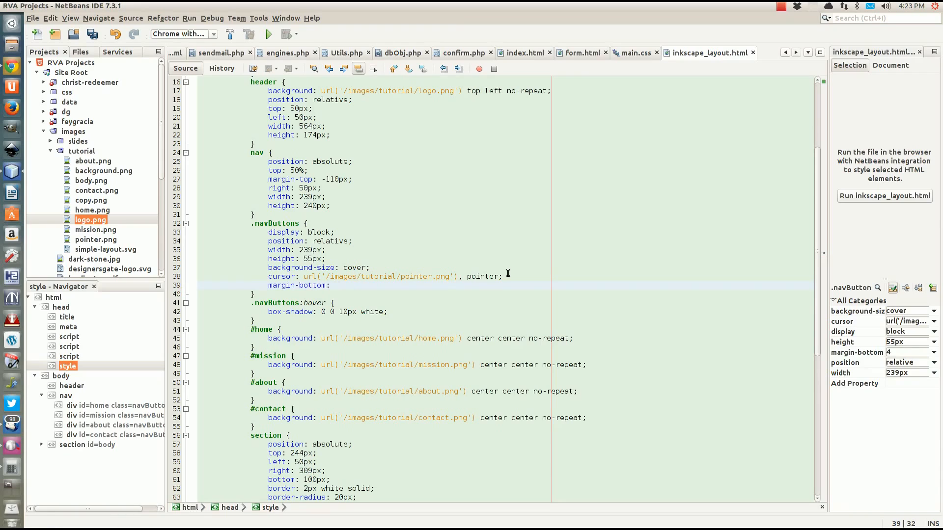
pyautogui.write('5px;')
# Add a .navButtons:last-child rule with margin-bottom: 0;
pyautogui.click(270, 295)
pyautogui.press('Return')
pyautogui.write('.nav')
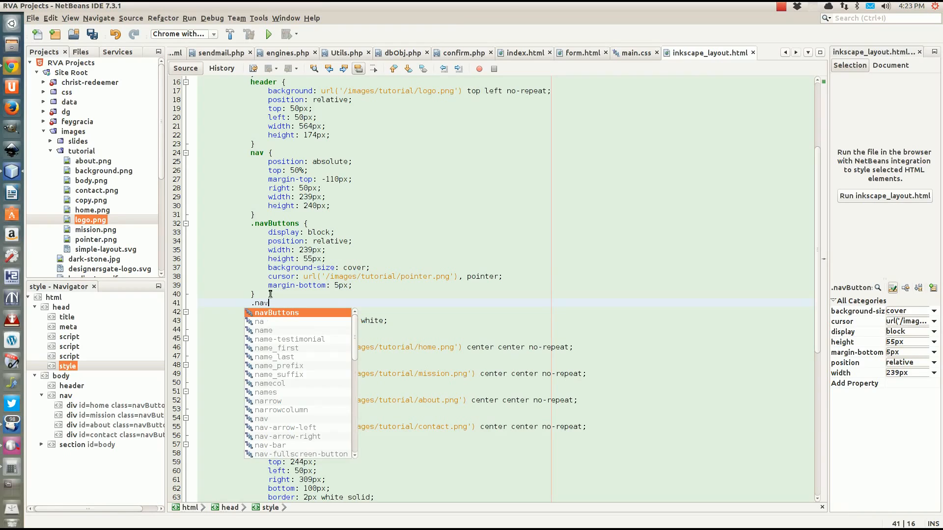
pyautogui.press('Return')
pyautogui.write(':')
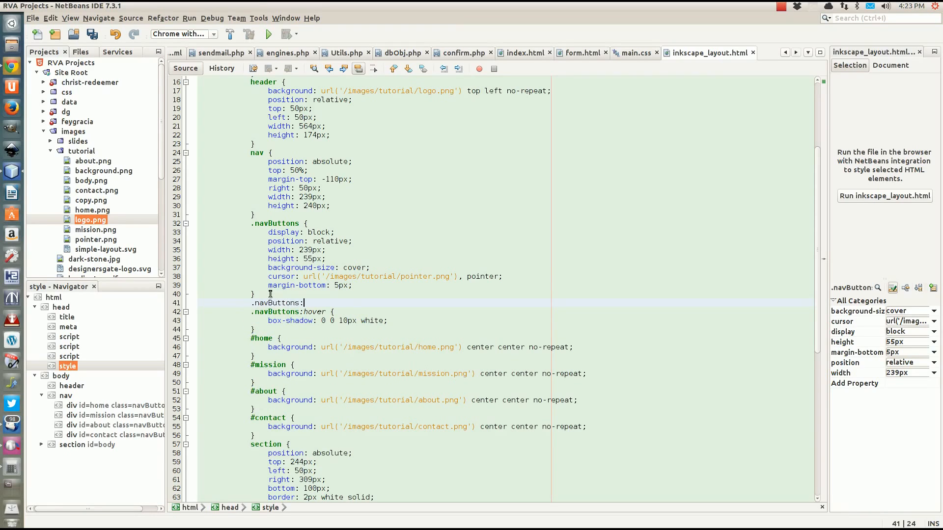
pyautogui.write('last')
pyautogui.press('Return')
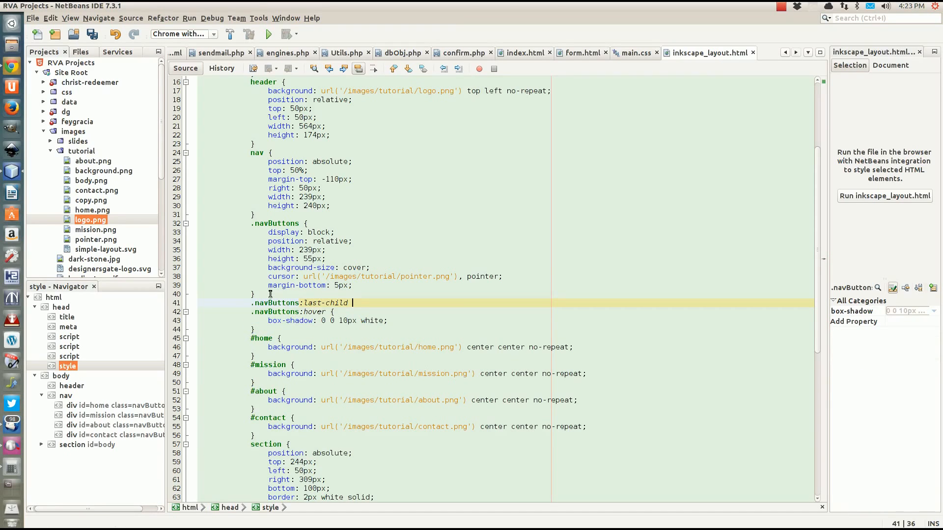
pyautogui.write('{')
pyautogui.press('Return')
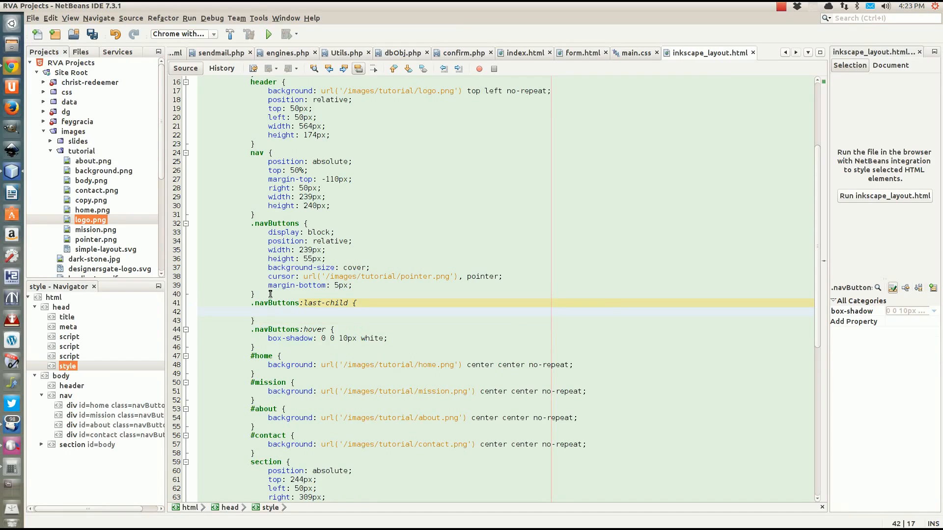
pyautogui.write('margin-')
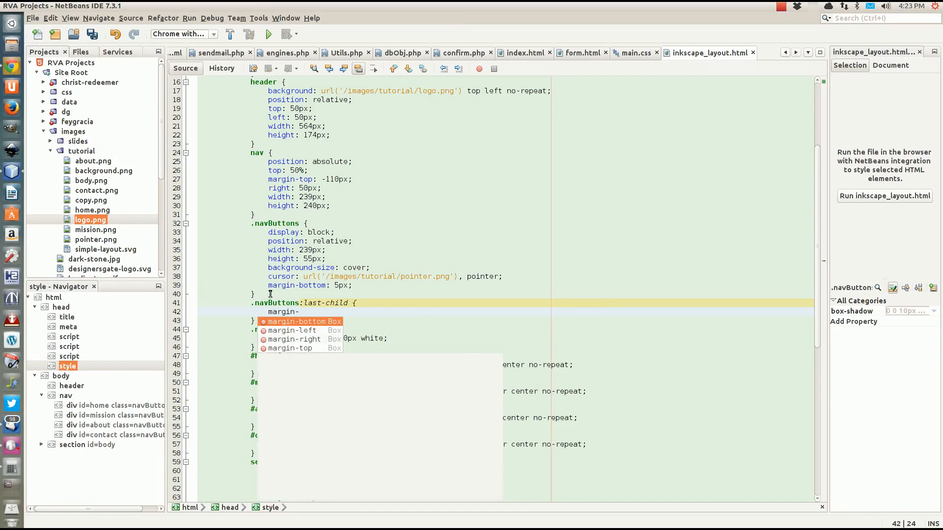
pyautogui.write('bot')
pyautogui.press('Return')
pyautogui.write('0')
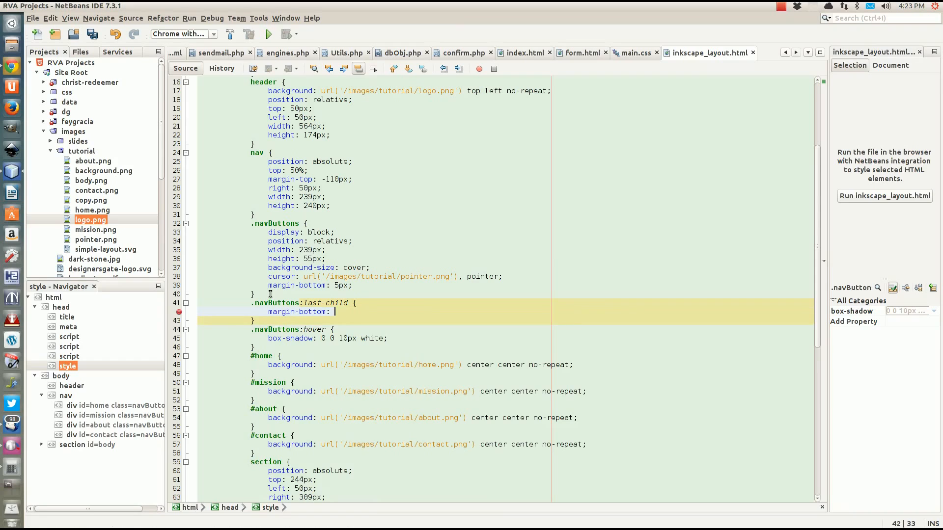
pyautogui.write(';')
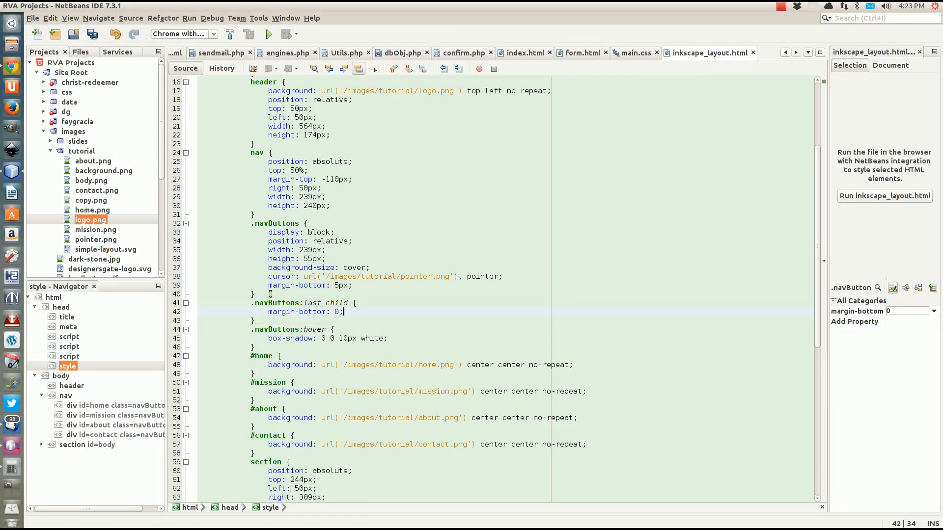
# Save the file and reload the page in Chrome to see the button spacing
pyautogui.hotkey('ctrl', 's')
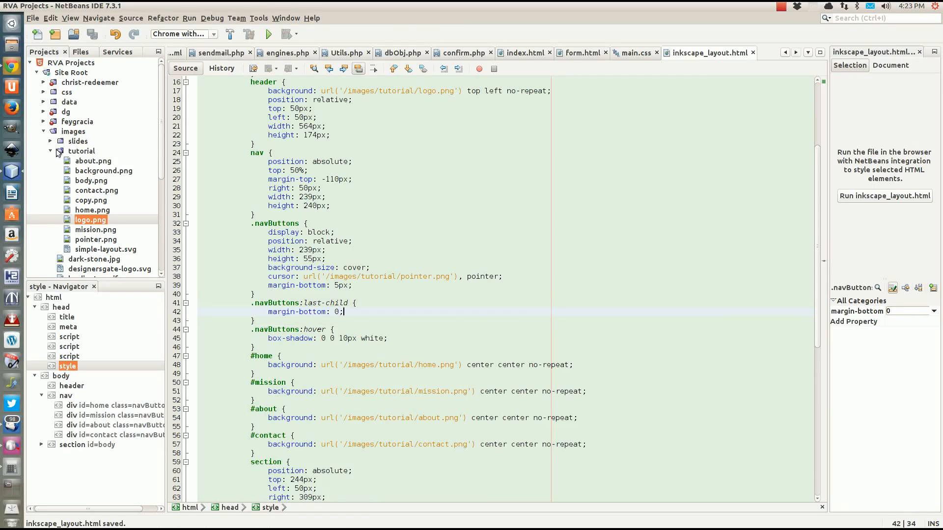
pyautogui.click(12, 67)
pyautogui.press('F5')
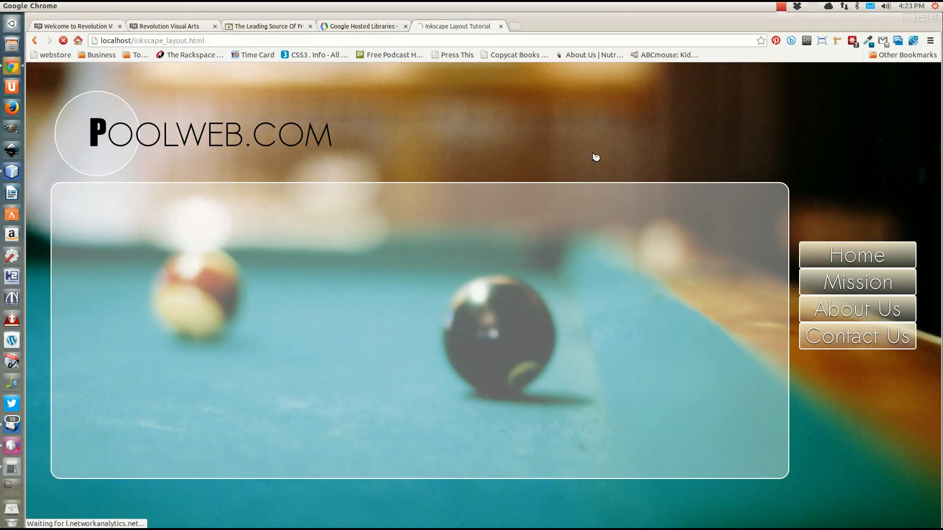